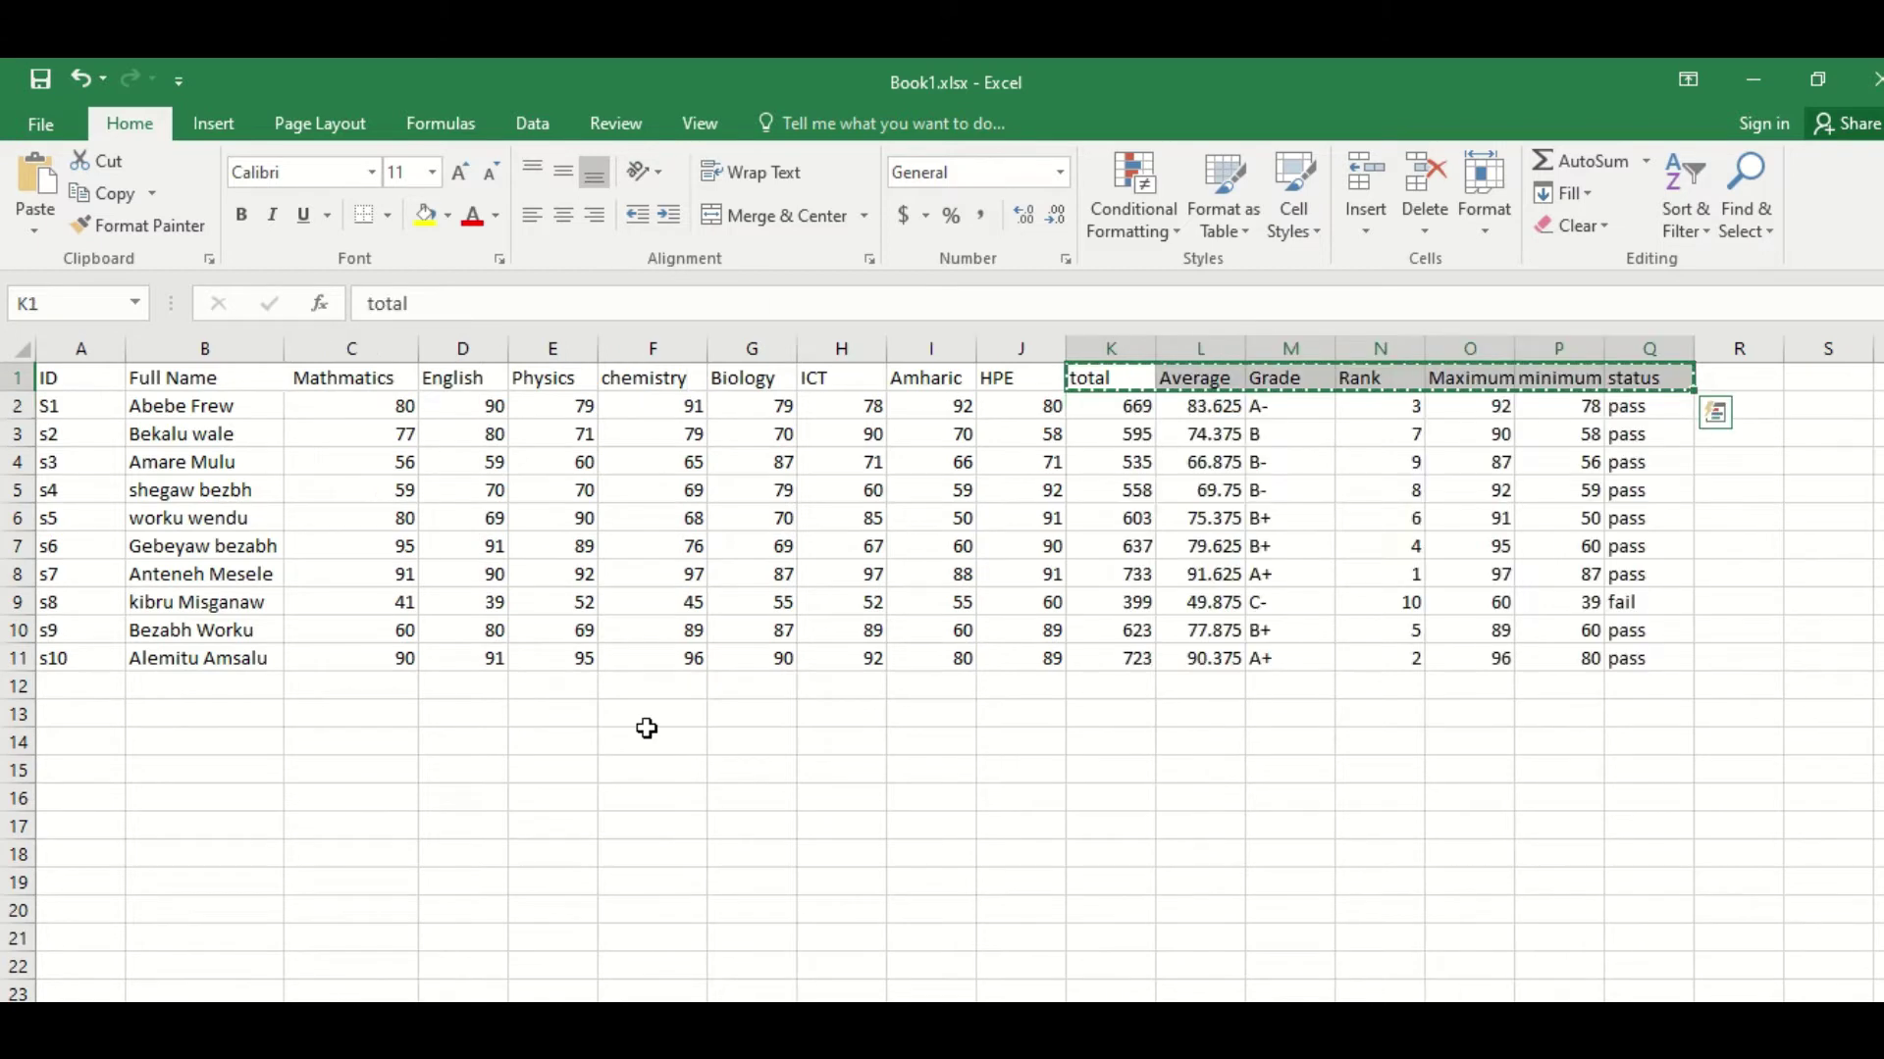
# Step: Review the average, grade and rank formulas, then copy the grade formula down to row 11
pyautogui.click(1228, 428)
pyautogui.click(1228, 537)
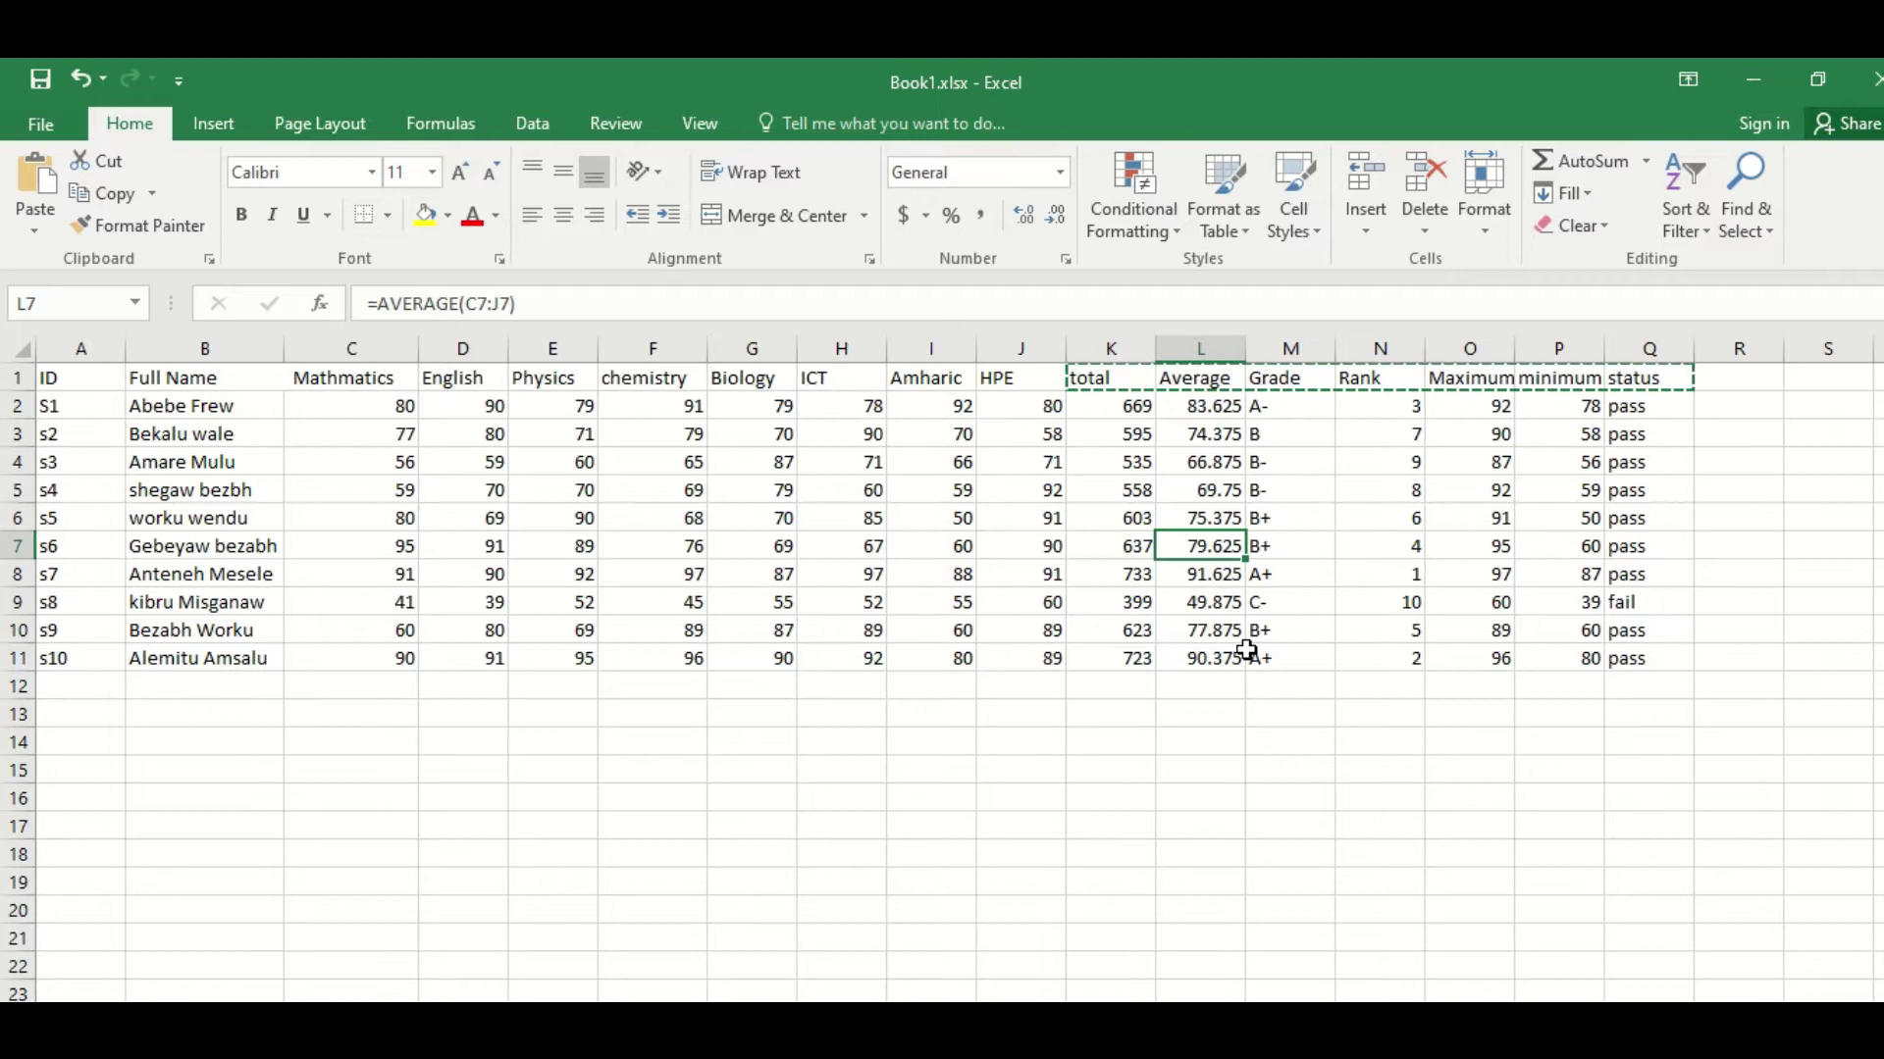
pyautogui.click(1256, 656)
pyautogui.click(1348, 626)
pyautogui.click(1285, 406)
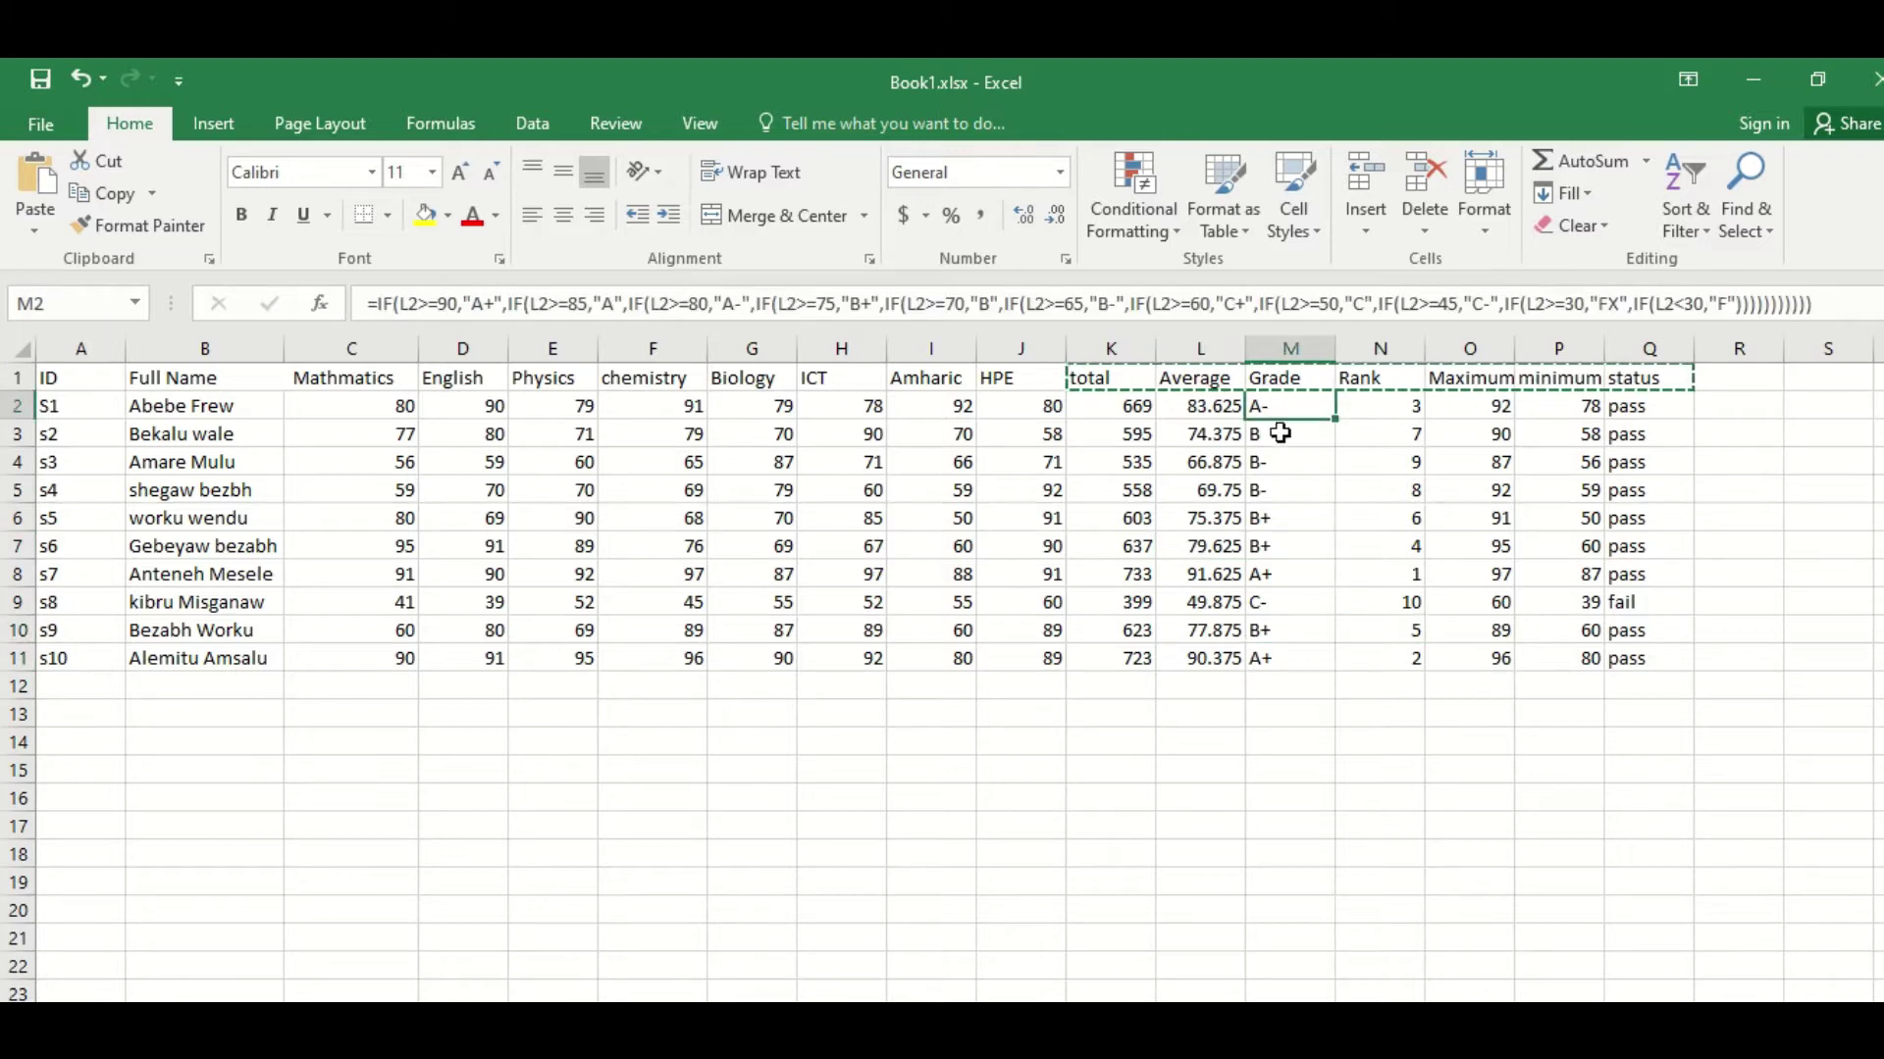
pyautogui.moveTo(1334, 420); pyautogui.dragTo(1295, 659)
# Step: Check the rank, row maximum, row minimum and pass/fail formulas in N3 through Q2
pyautogui.click(1394, 430)
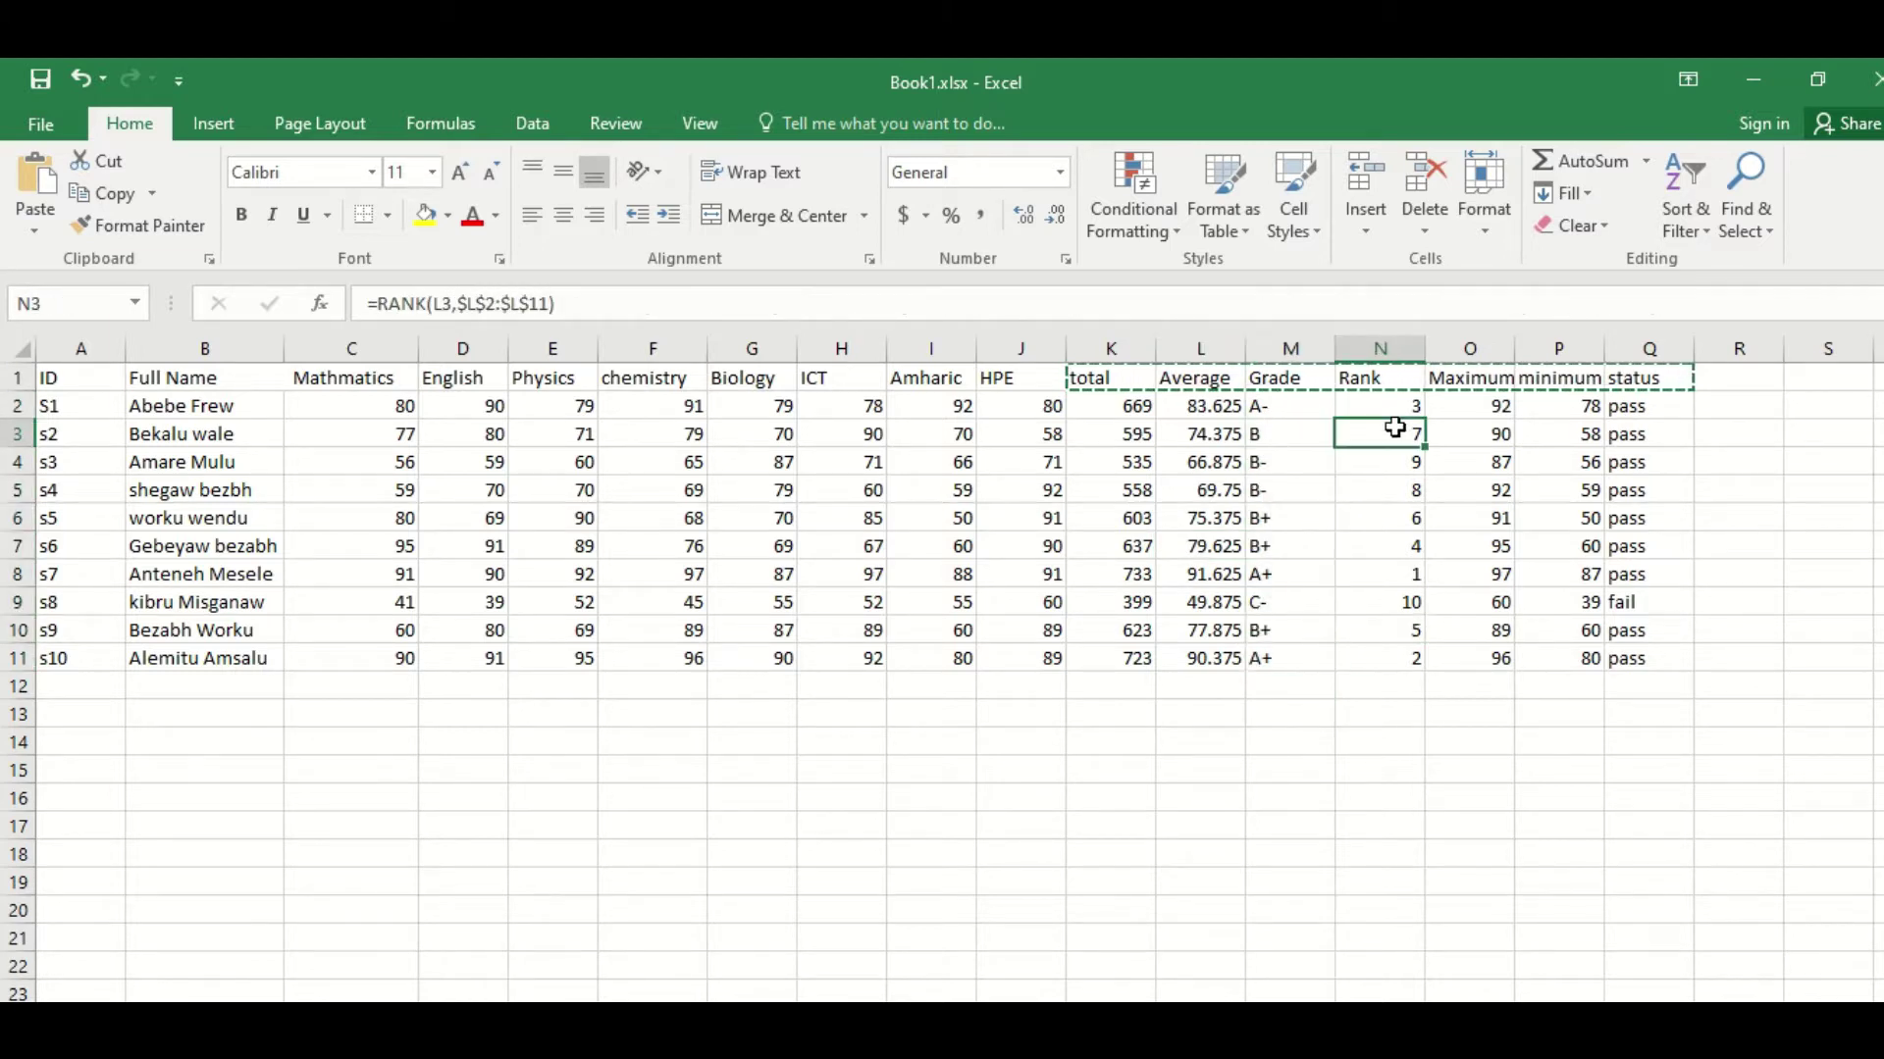
pyautogui.click(1498, 396)
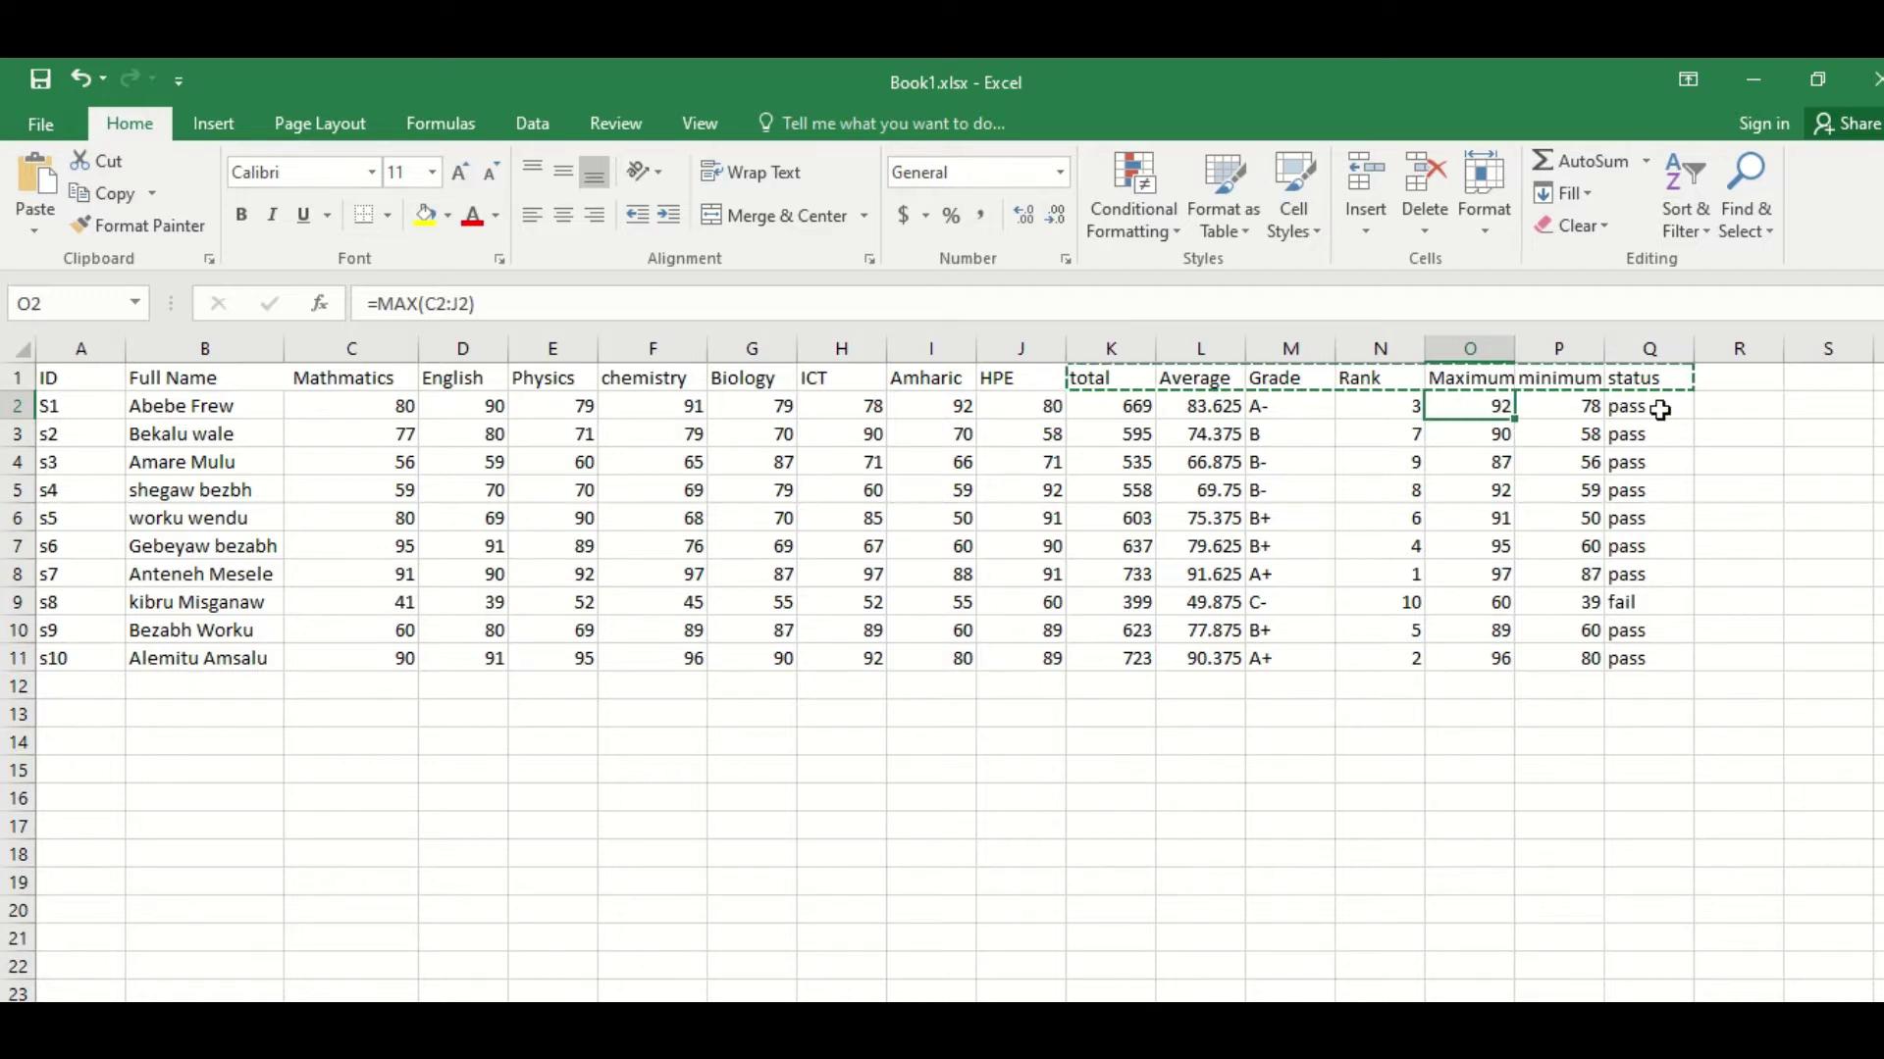
pyautogui.click(1583, 419)
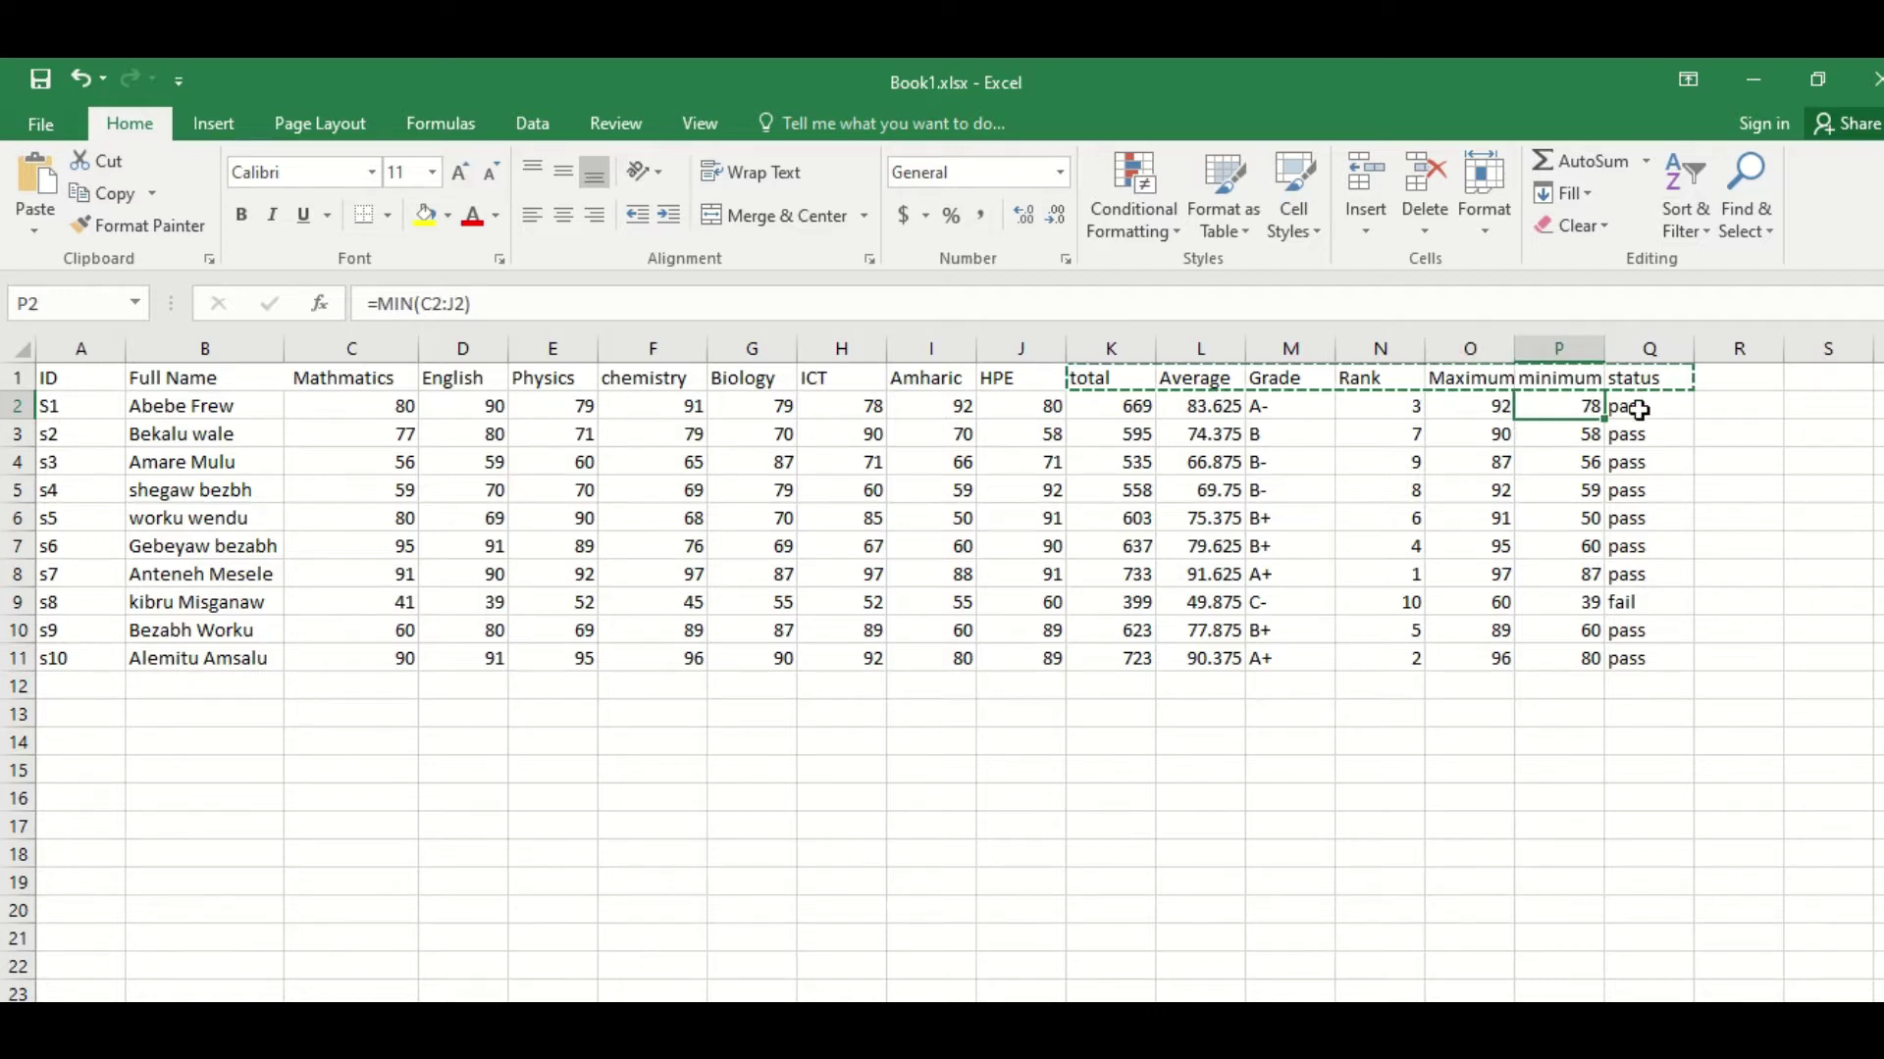
pyautogui.click(1633, 407)
pyautogui.click(1636, 384)
pyautogui.click(1118, 378)
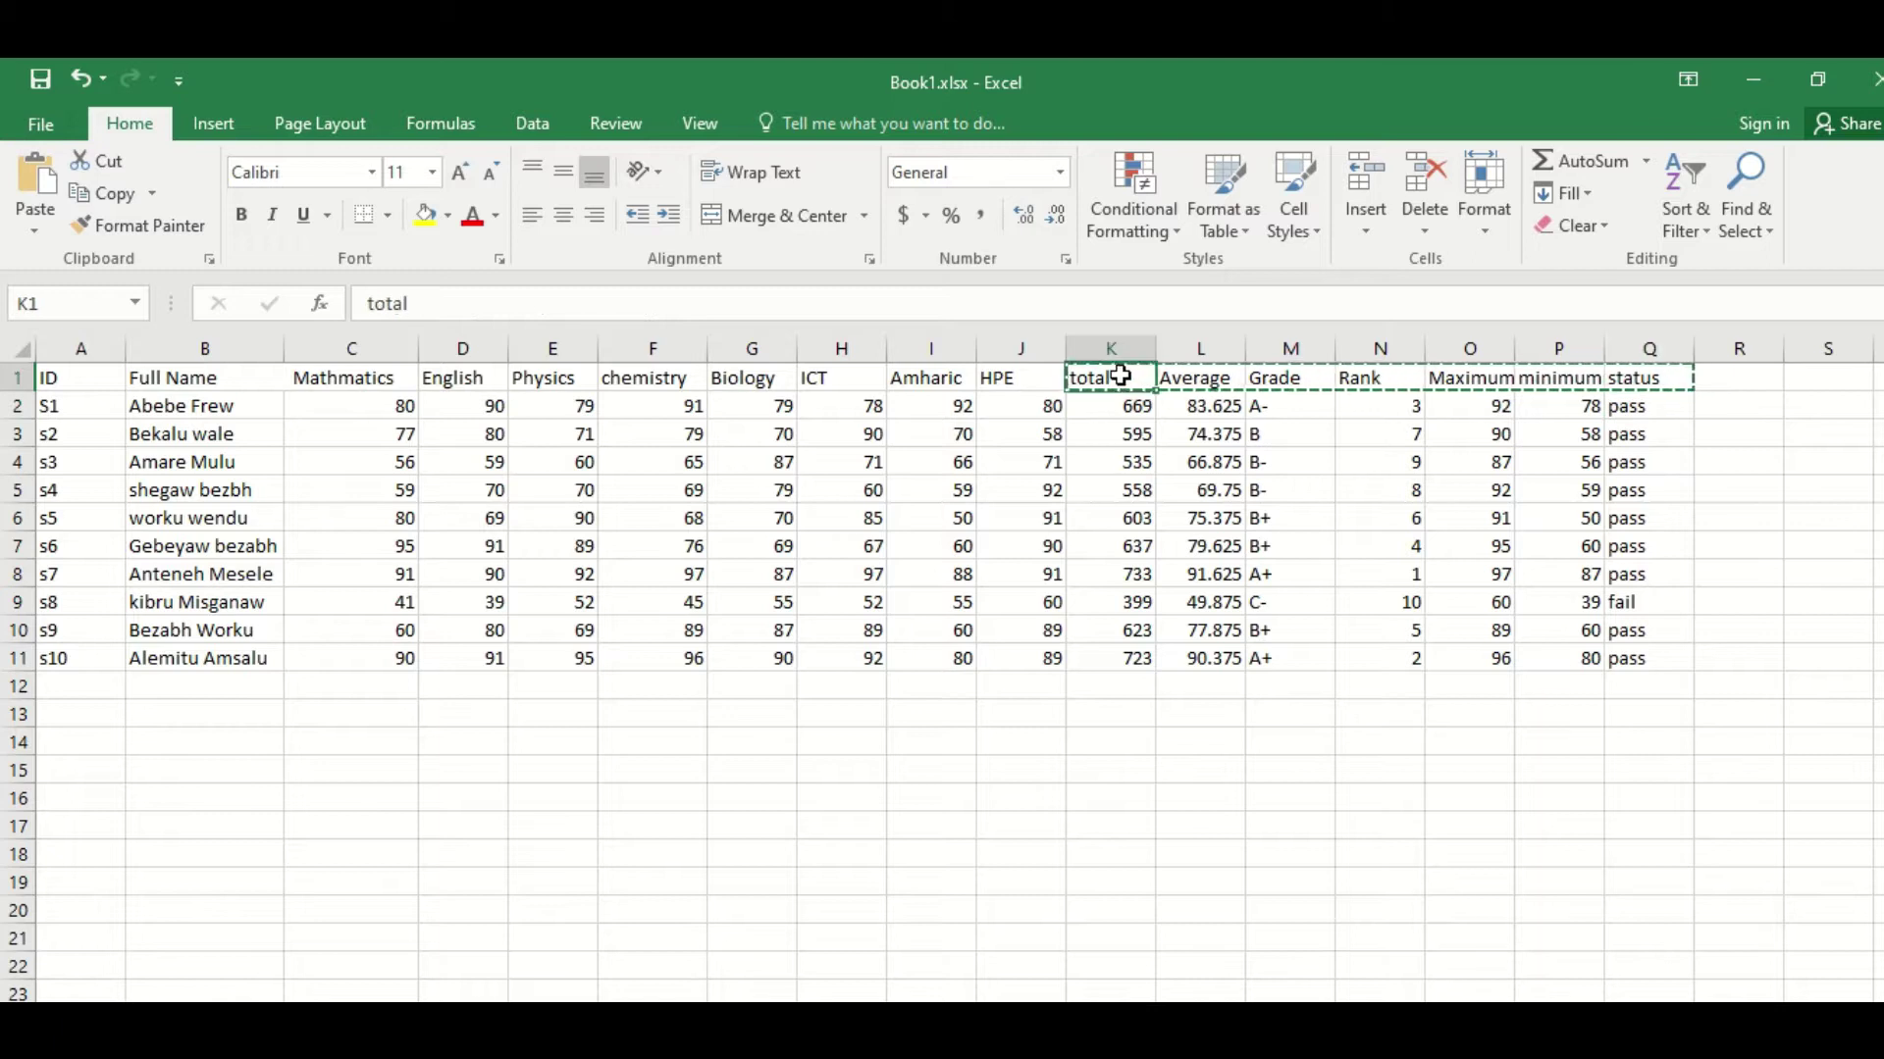
pyautogui.click(1194, 386)
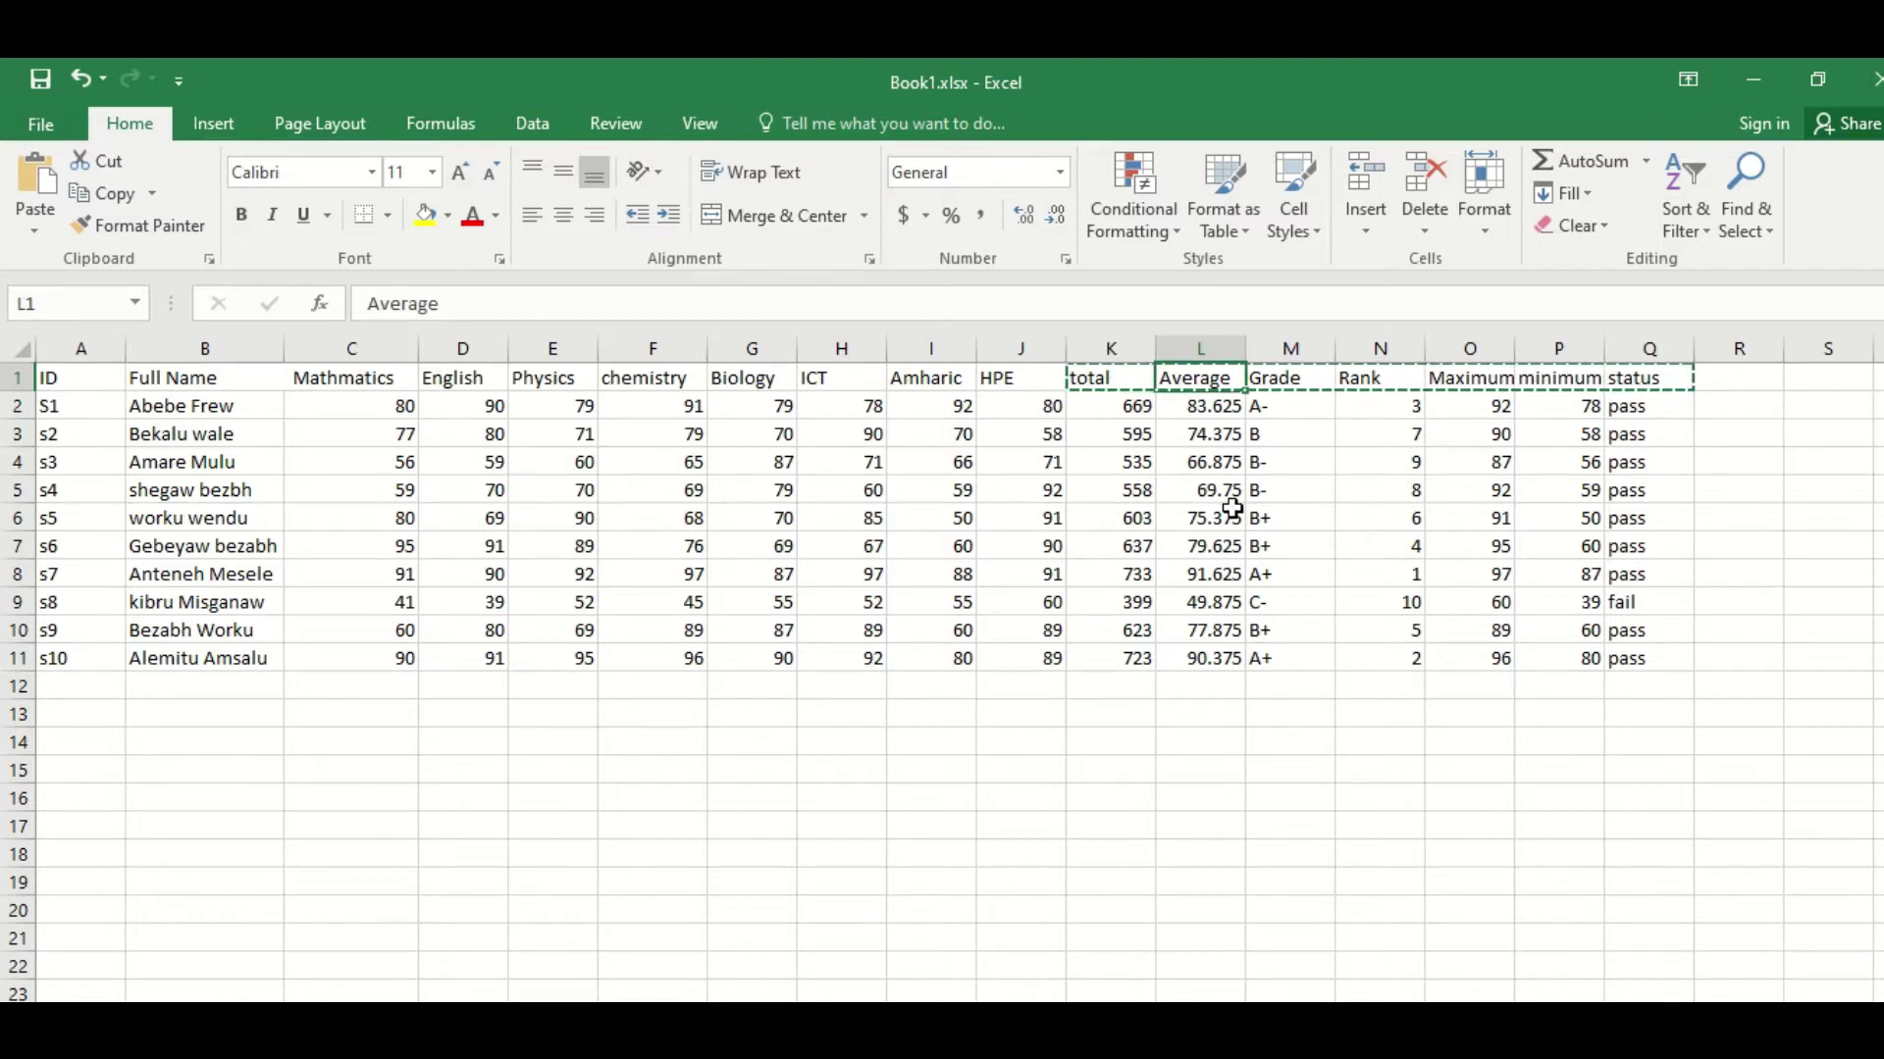
# Step: Browse the AutoSum list and full function library, closing it without inserting anything
pyautogui.click(1646, 171)
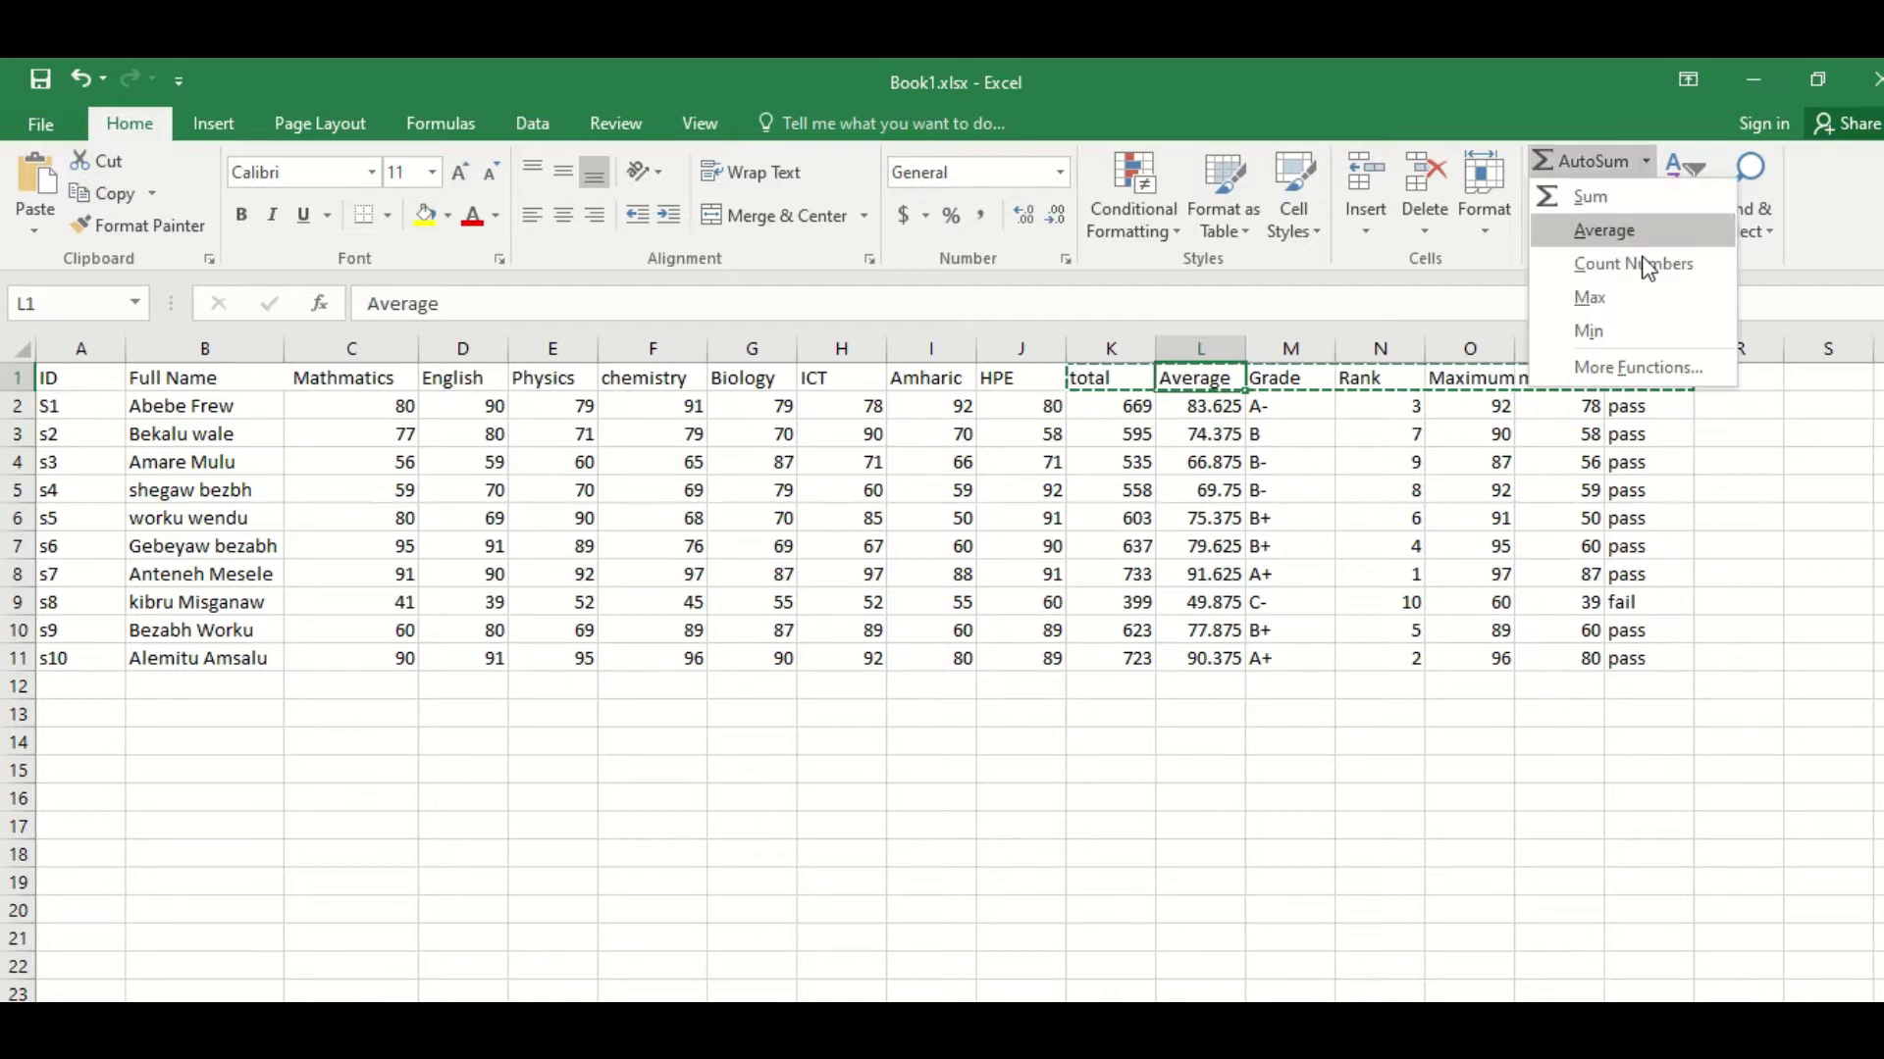
pyautogui.click(1618, 365)
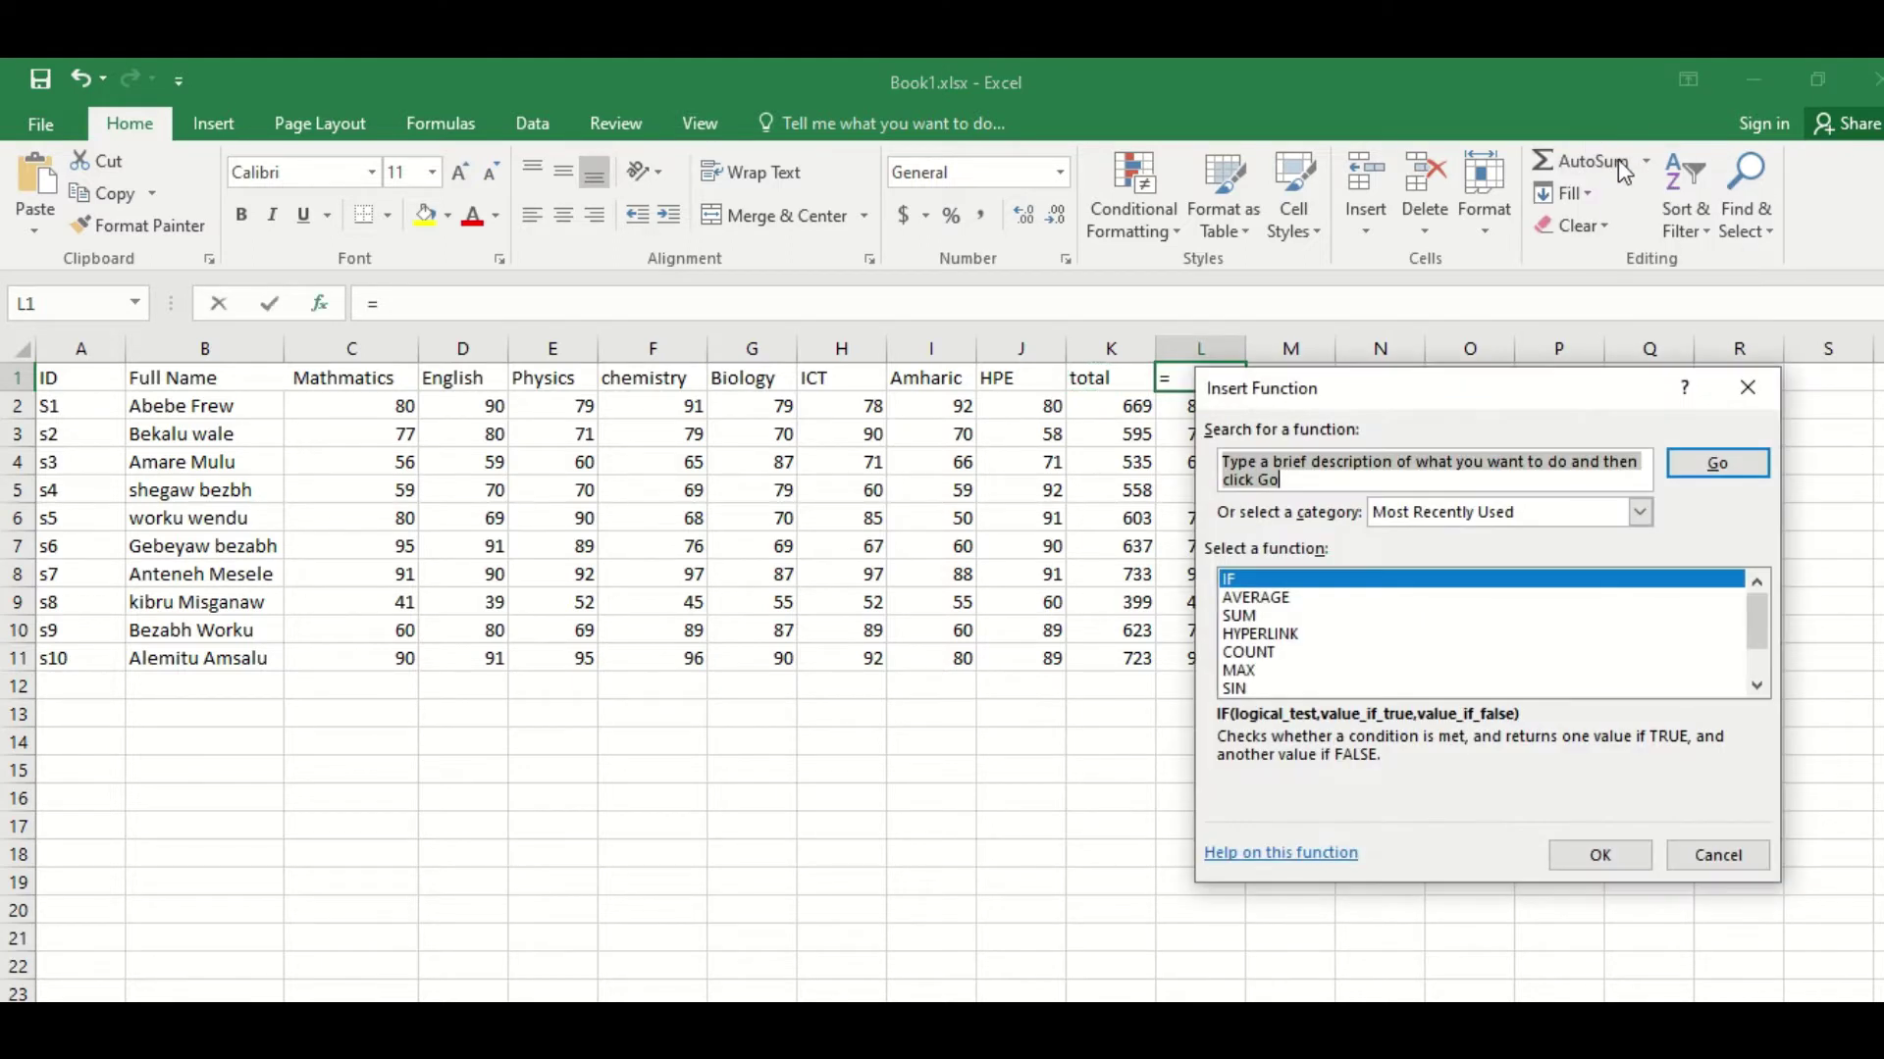
pyautogui.scroll(-1, 1491, 609)
pyautogui.scroll(1, 1451, 639)
pyautogui.click(1719, 856)
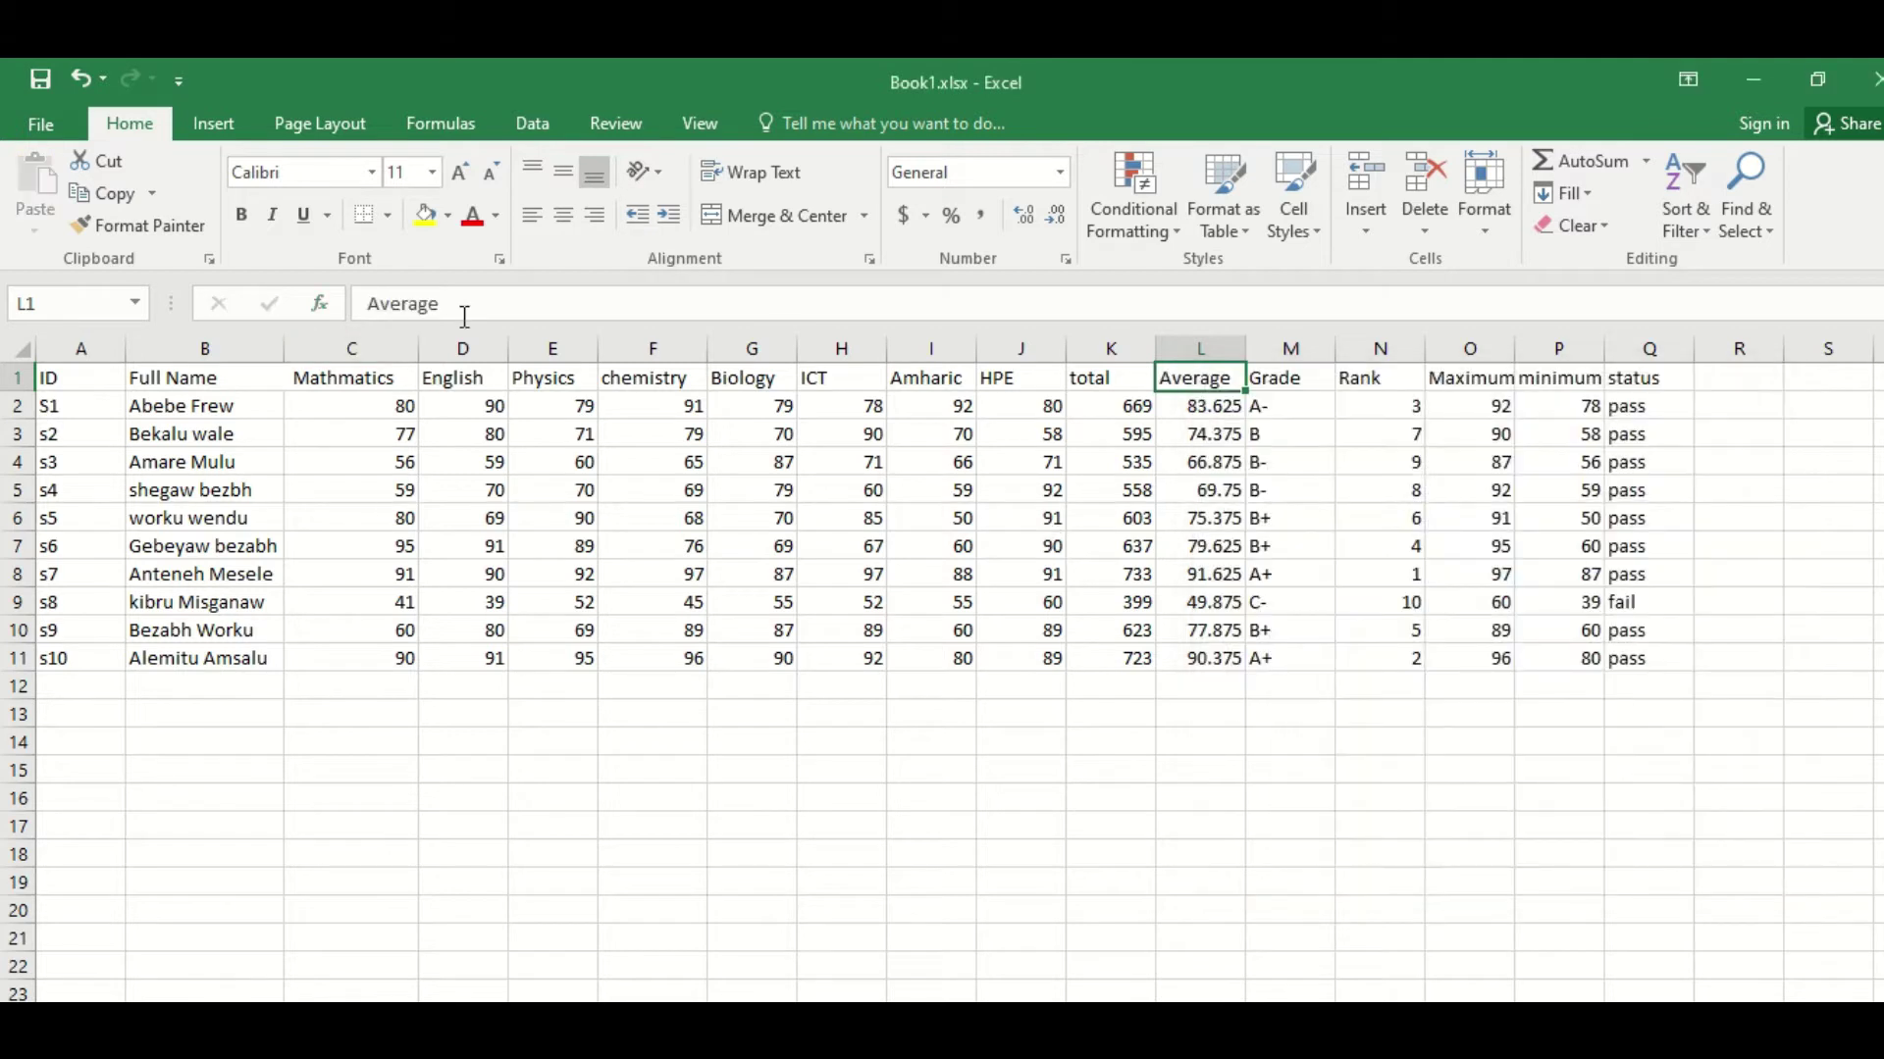
# Step: Select each column heading from Grade to status, ending on the total heading
pyautogui.click(1307, 385)
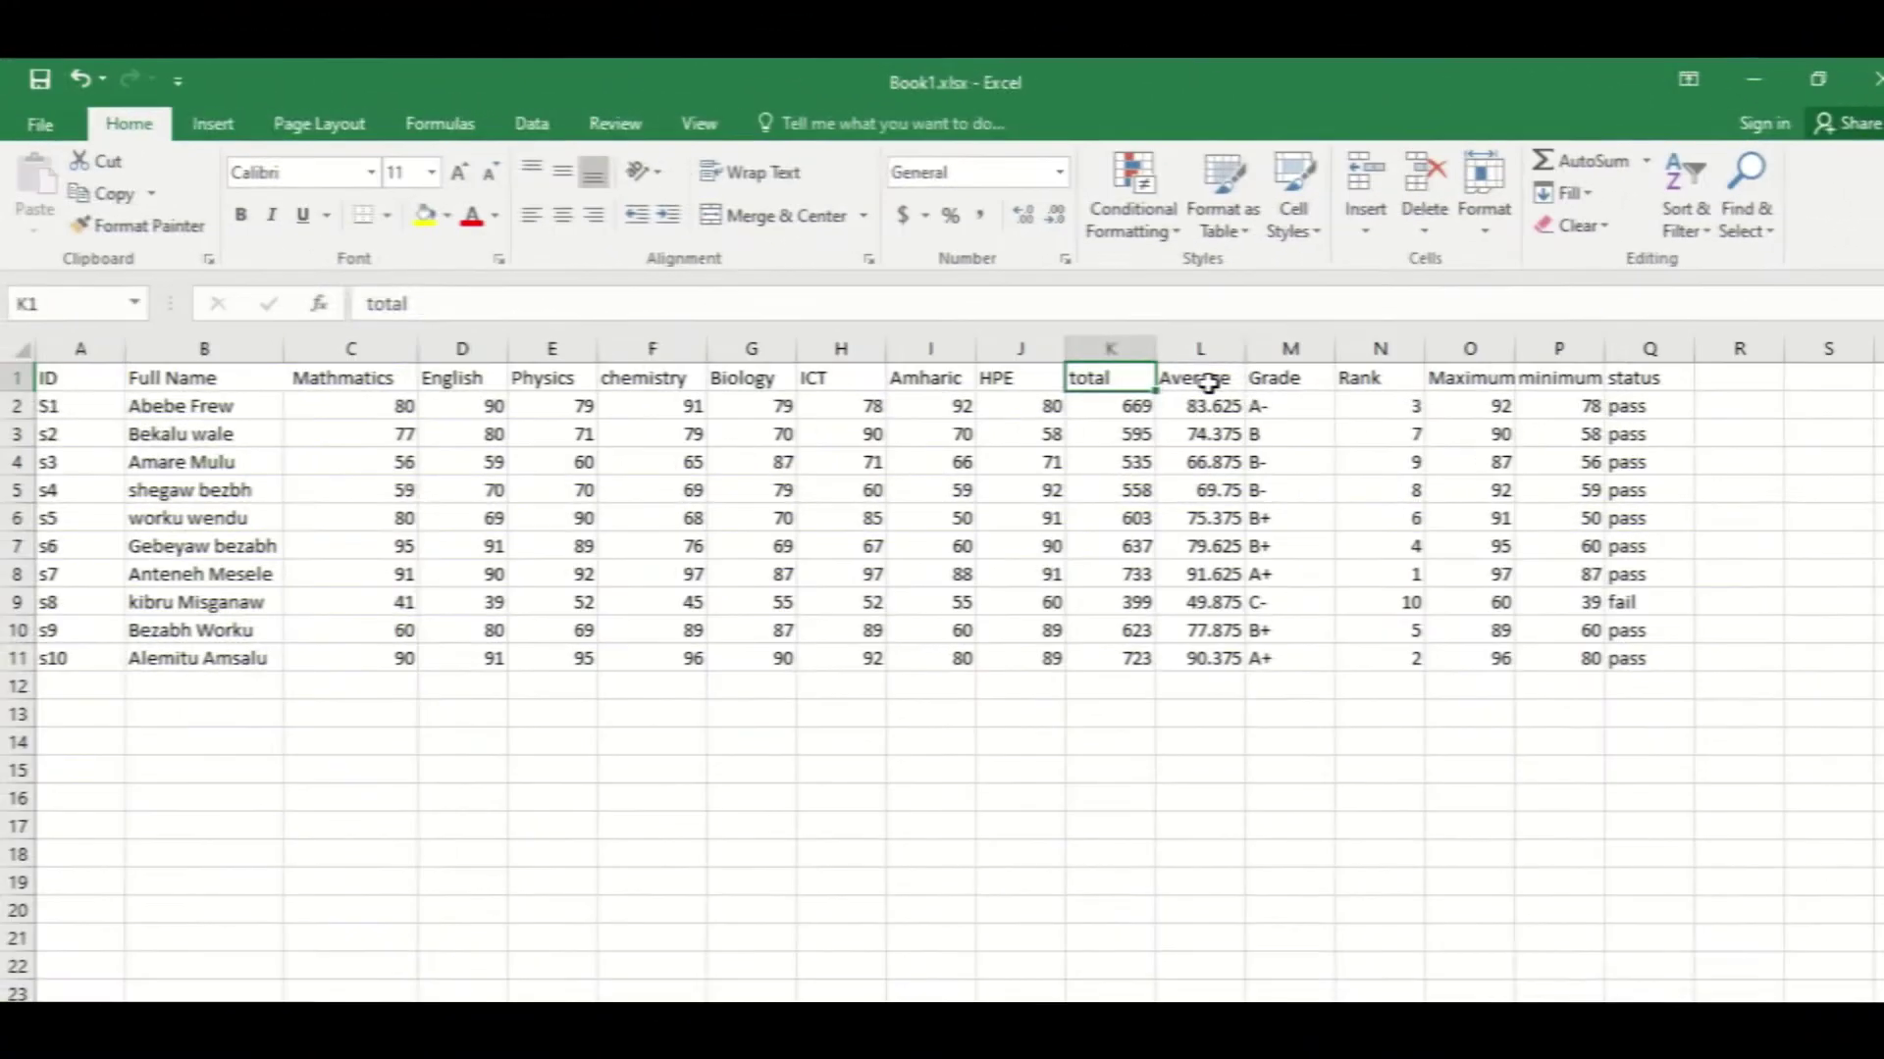
pyautogui.click(1209, 383)
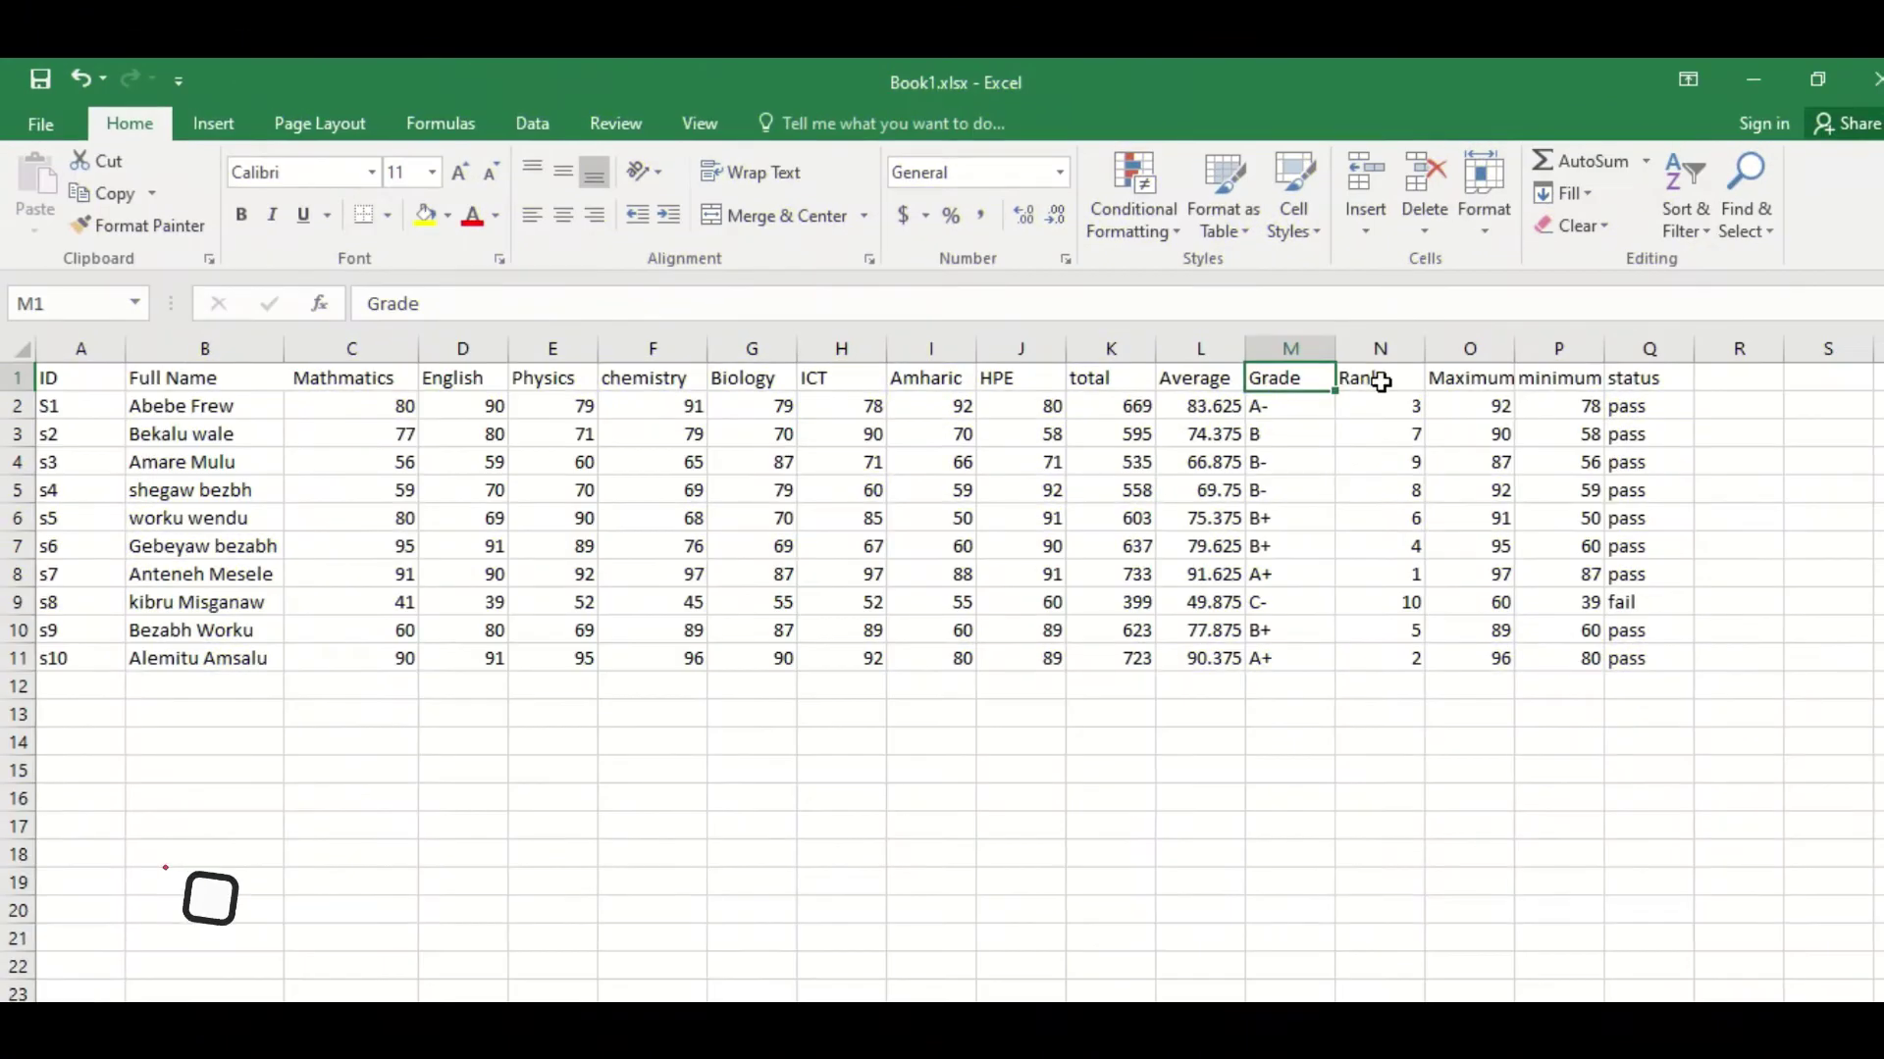
pyautogui.click(1378, 380)
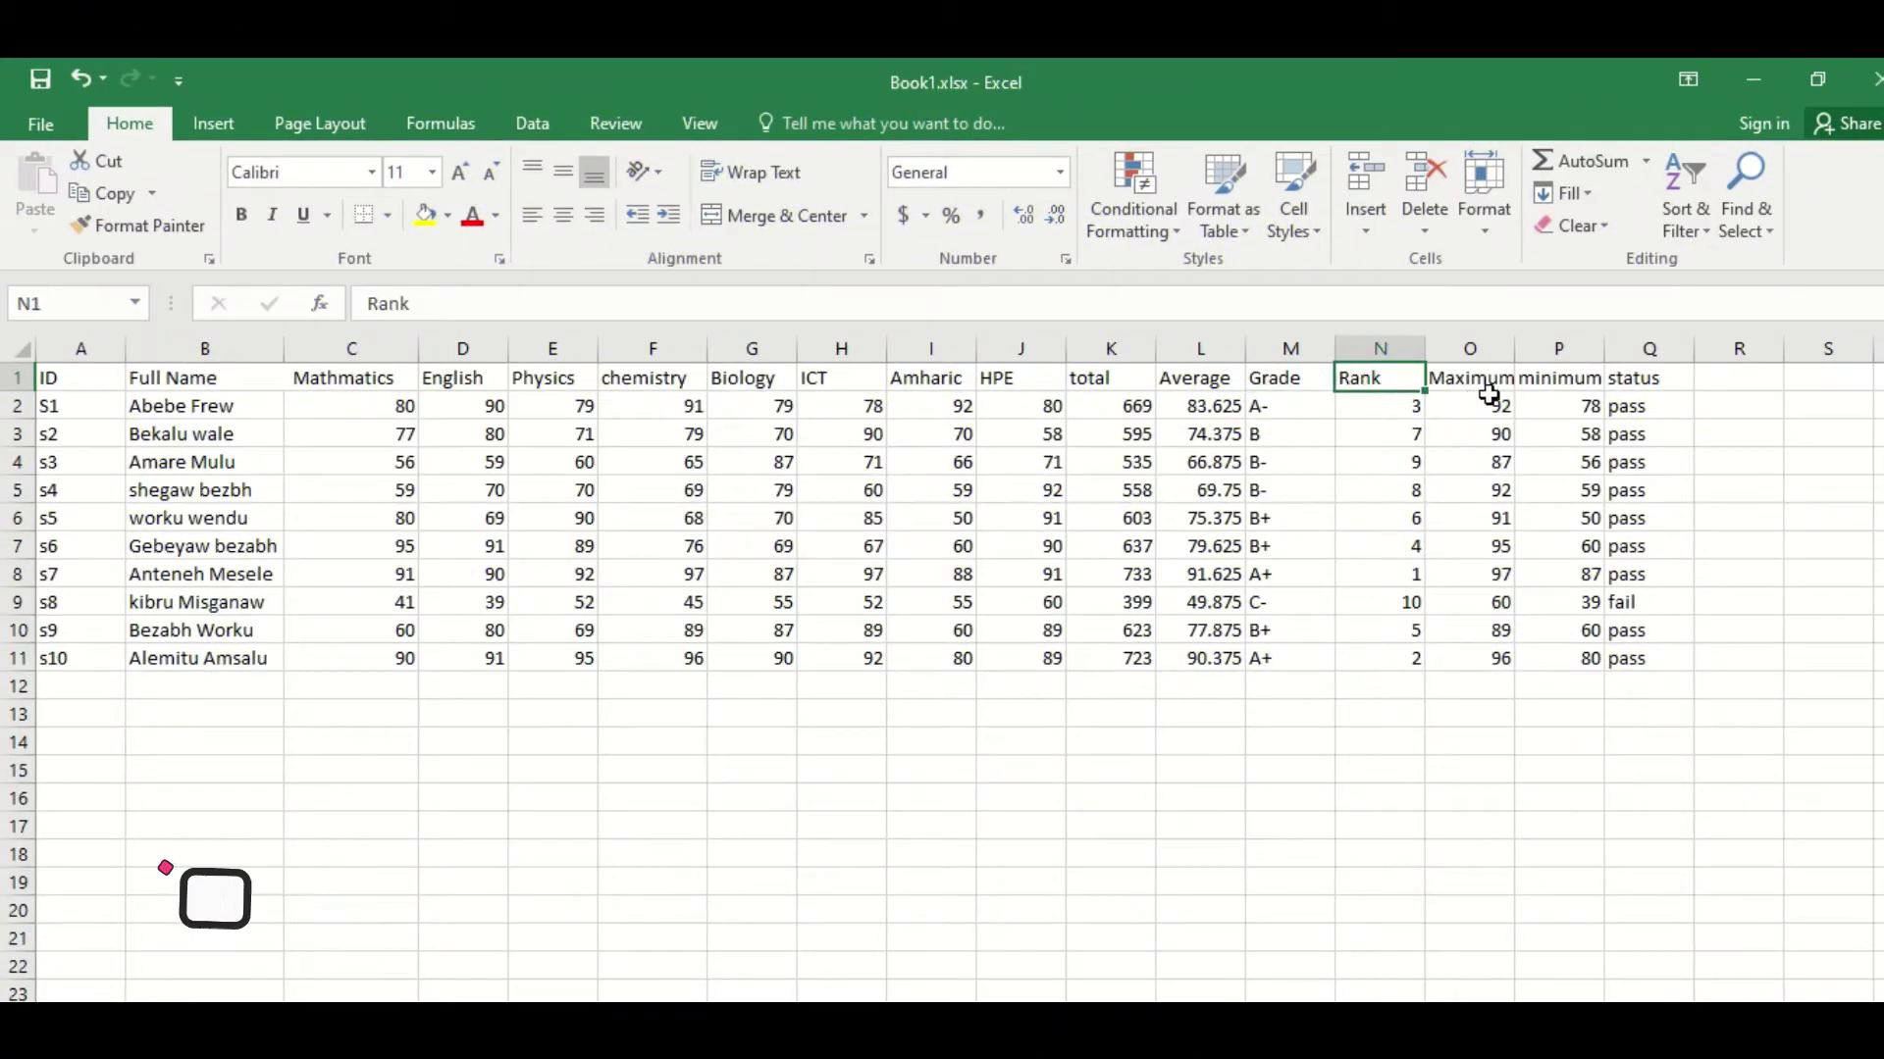
pyautogui.click(1489, 389)
pyautogui.click(1580, 381)
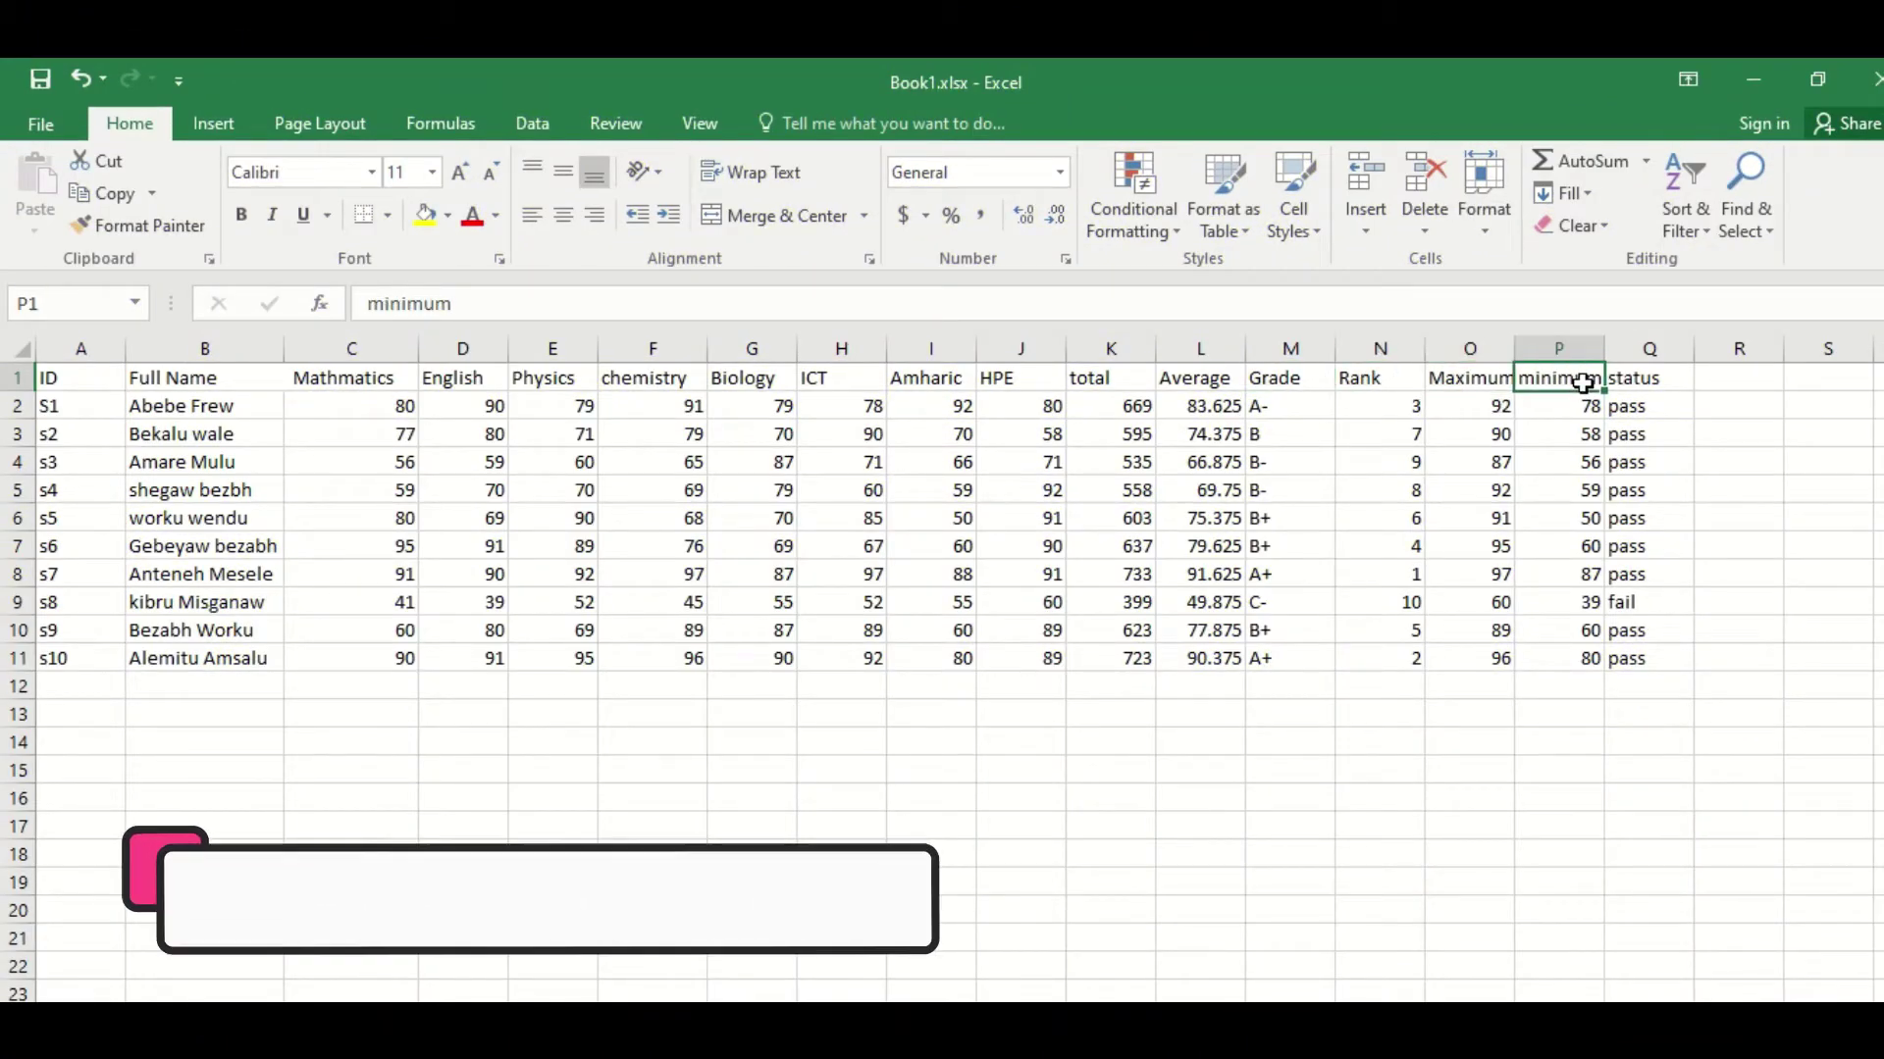
pyautogui.click(1630, 385)
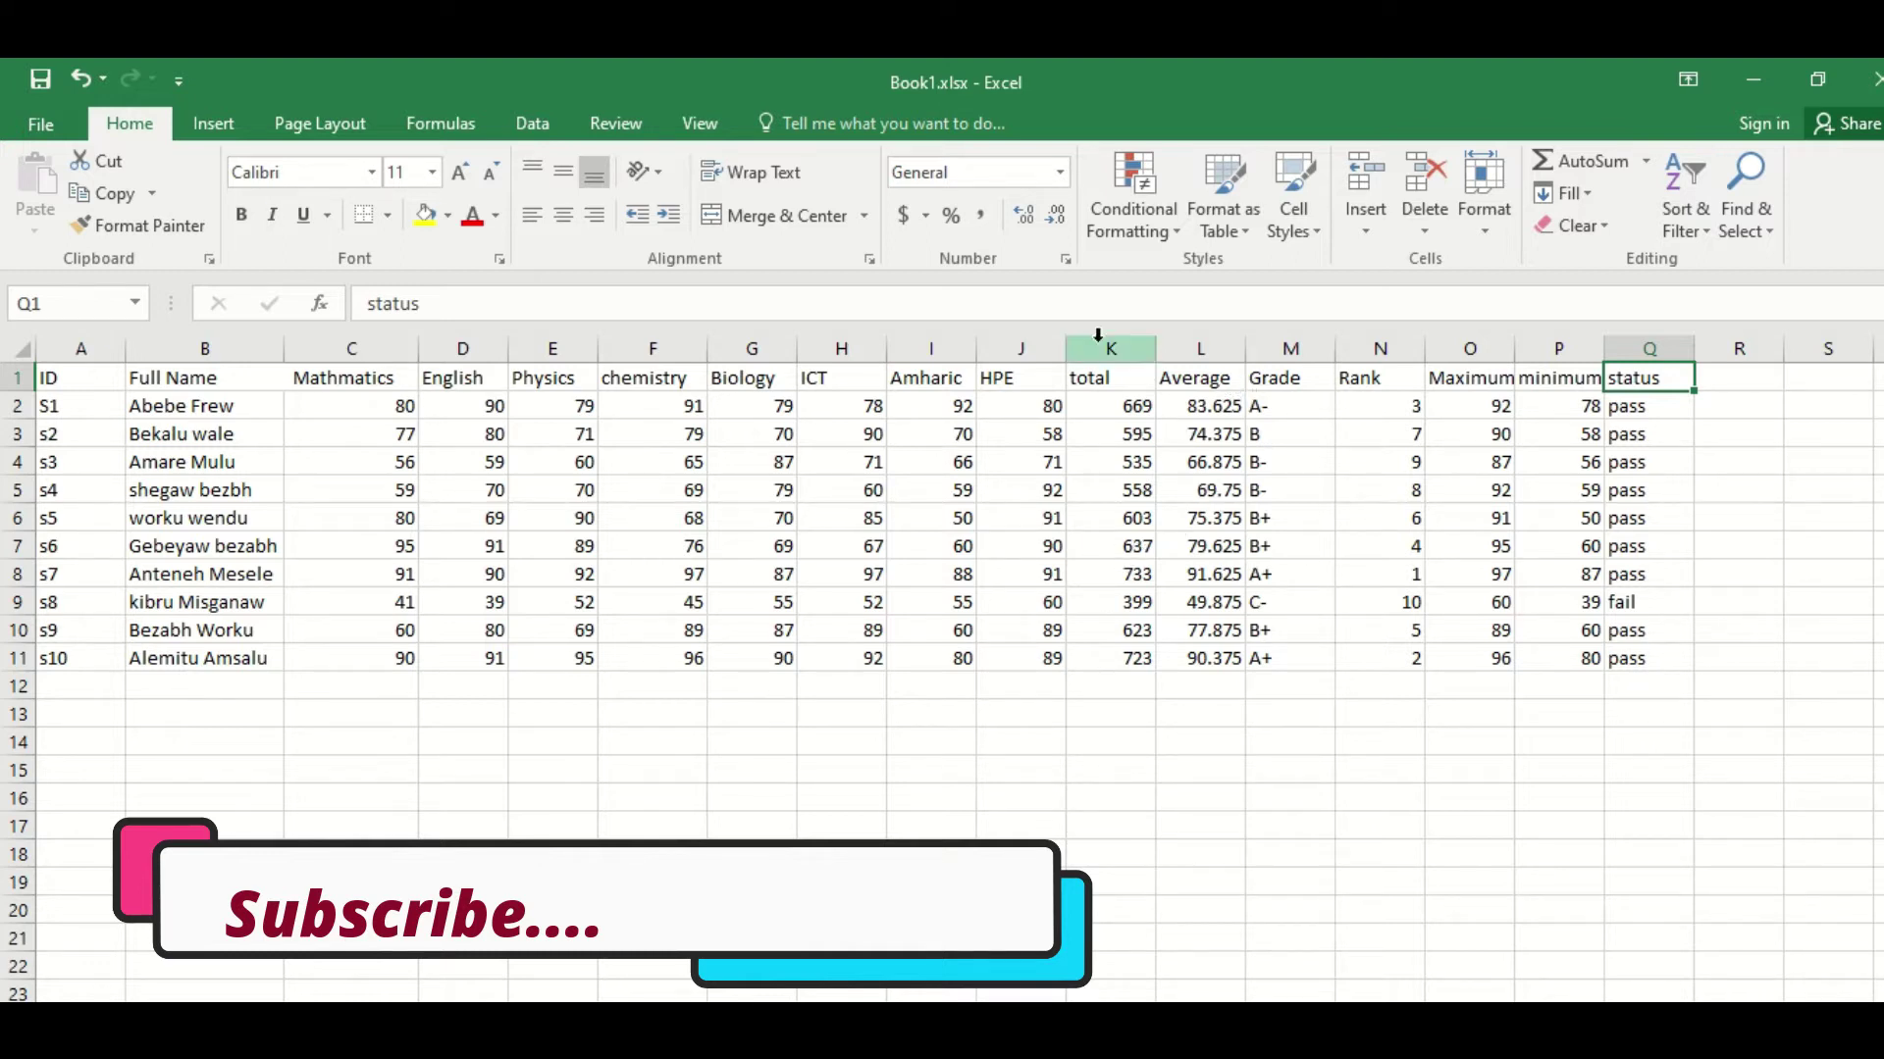
pyautogui.click(1095, 385)
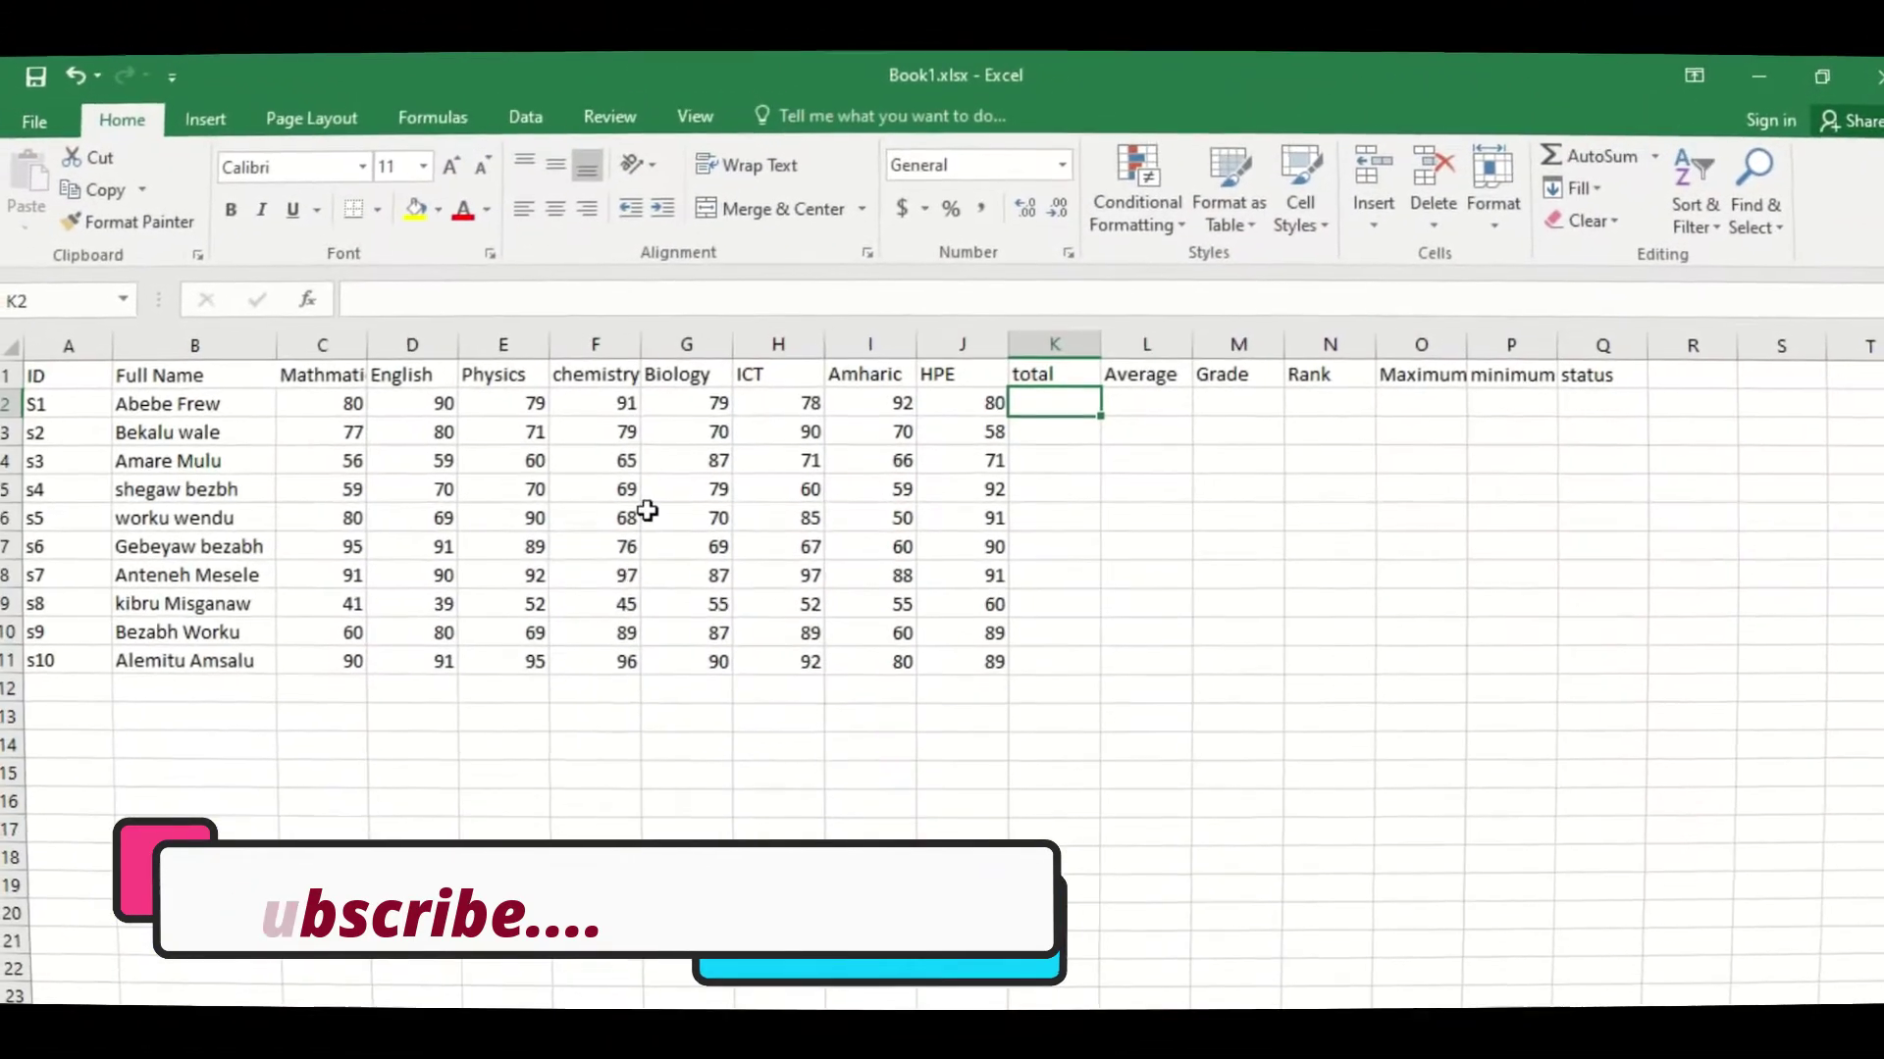
# Step: Look over the first student's eight subject marks from Mathmatics to HPE
pyautogui.click(329, 407)
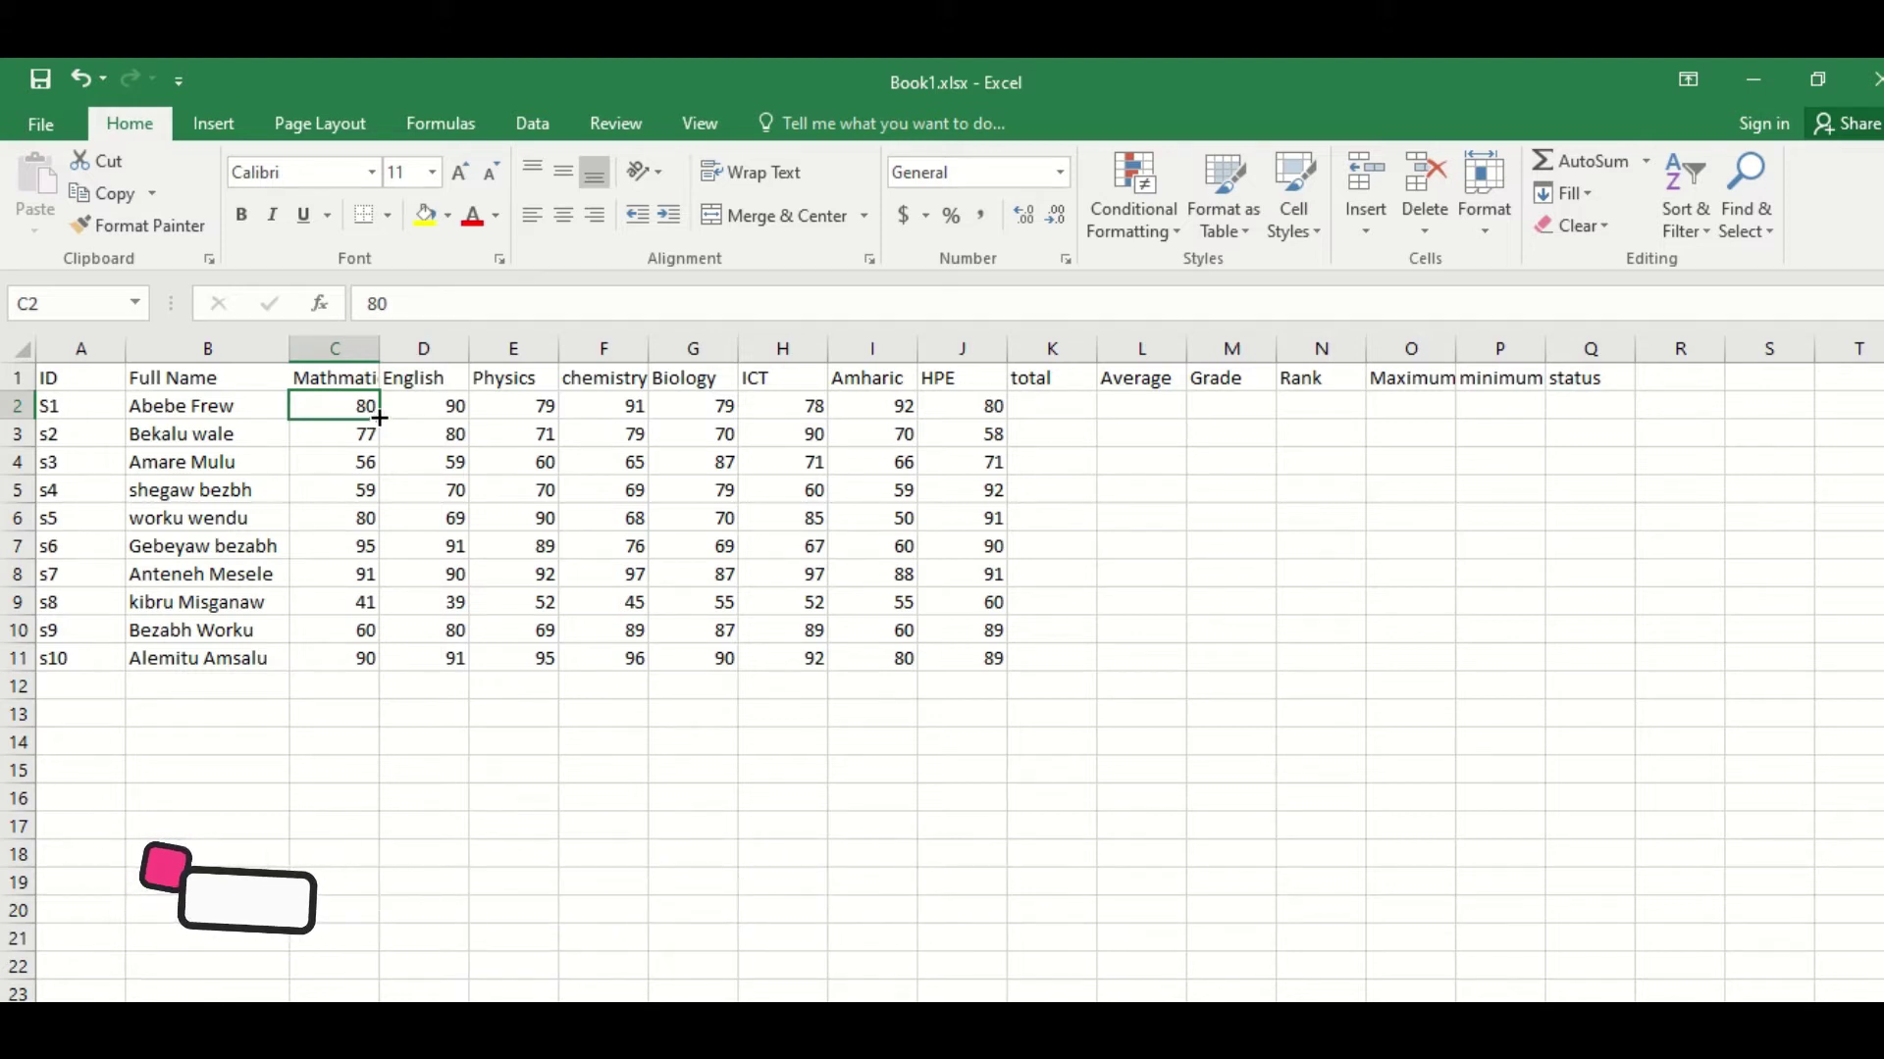
pyautogui.click(451, 410)
pyautogui.click(525, 409)
pyautogui.click(622, 408)
pyautogui.click(723, 412)
pyautogui.click(819, 414)
pyautogui.click(915, 408)
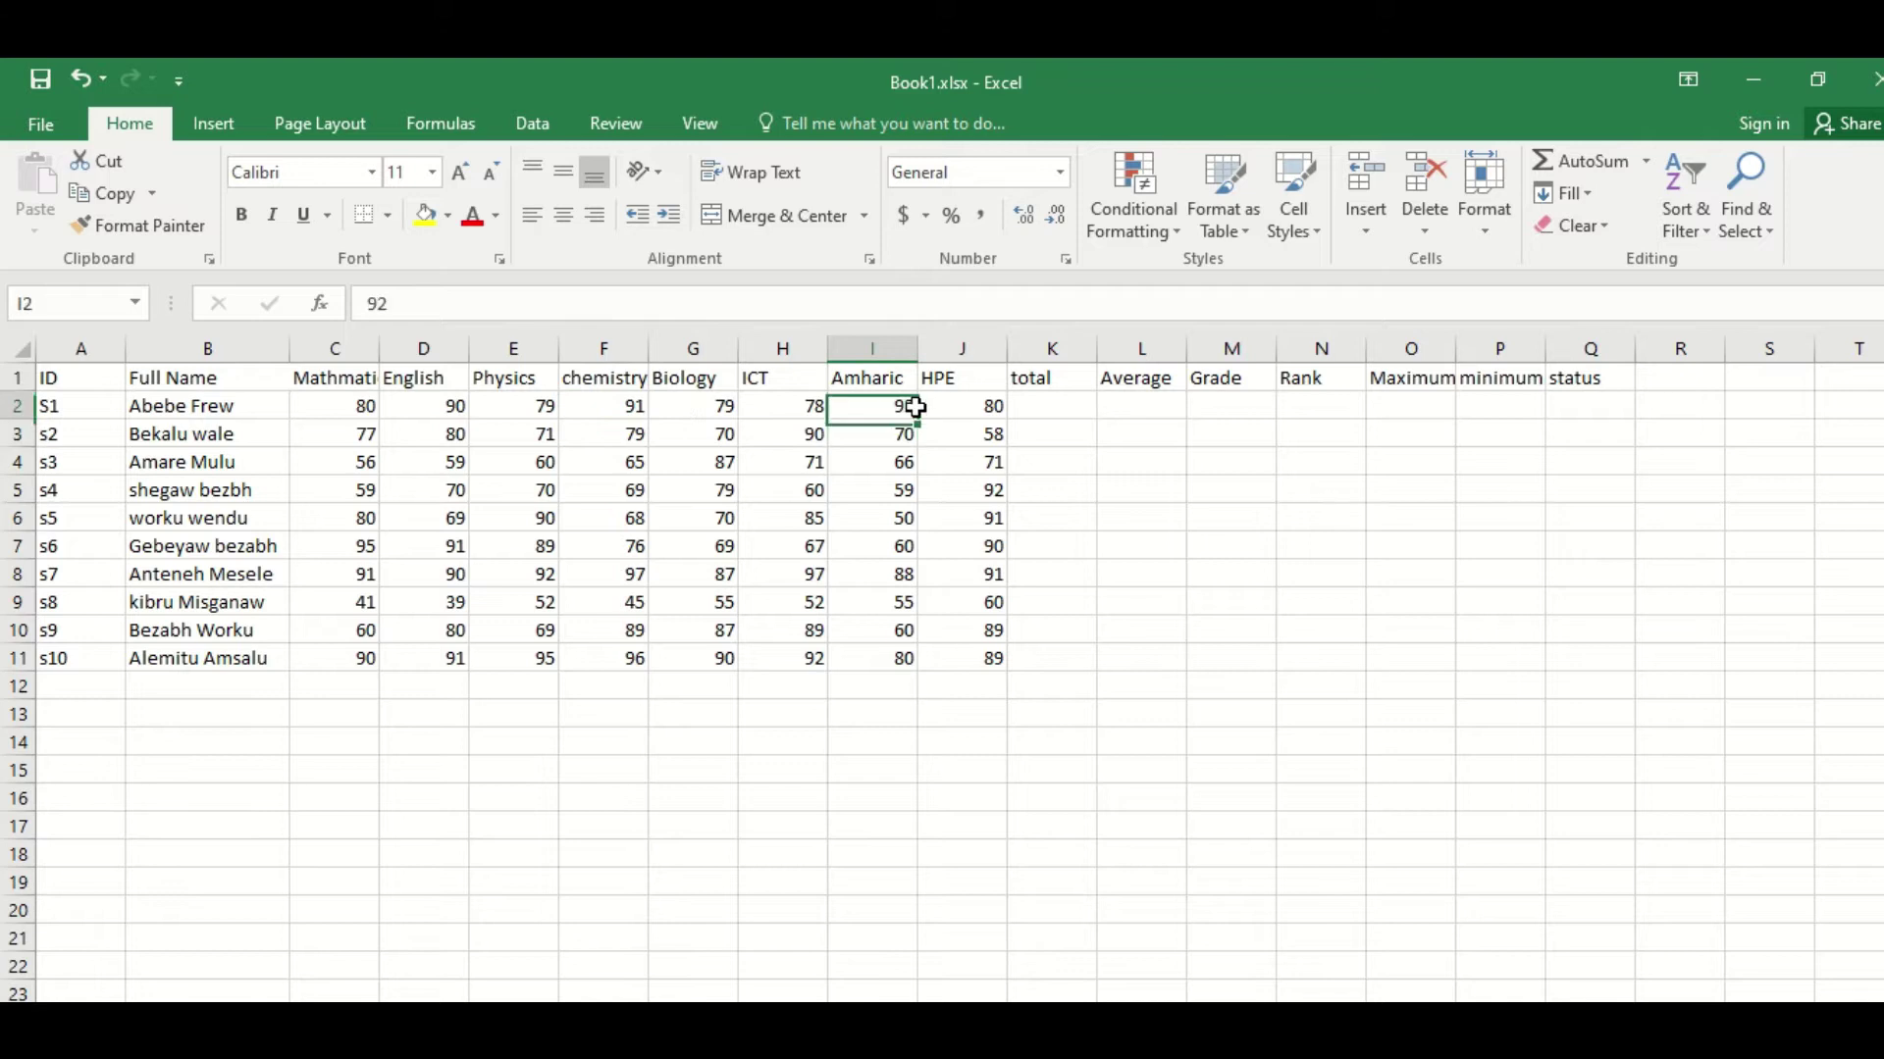
pyautogui.click(971, 407)
# Step: Sum C2:J2 into K2 with AutoSum (669) and fill the total down to K11
pyautogui.click(1055, 408)
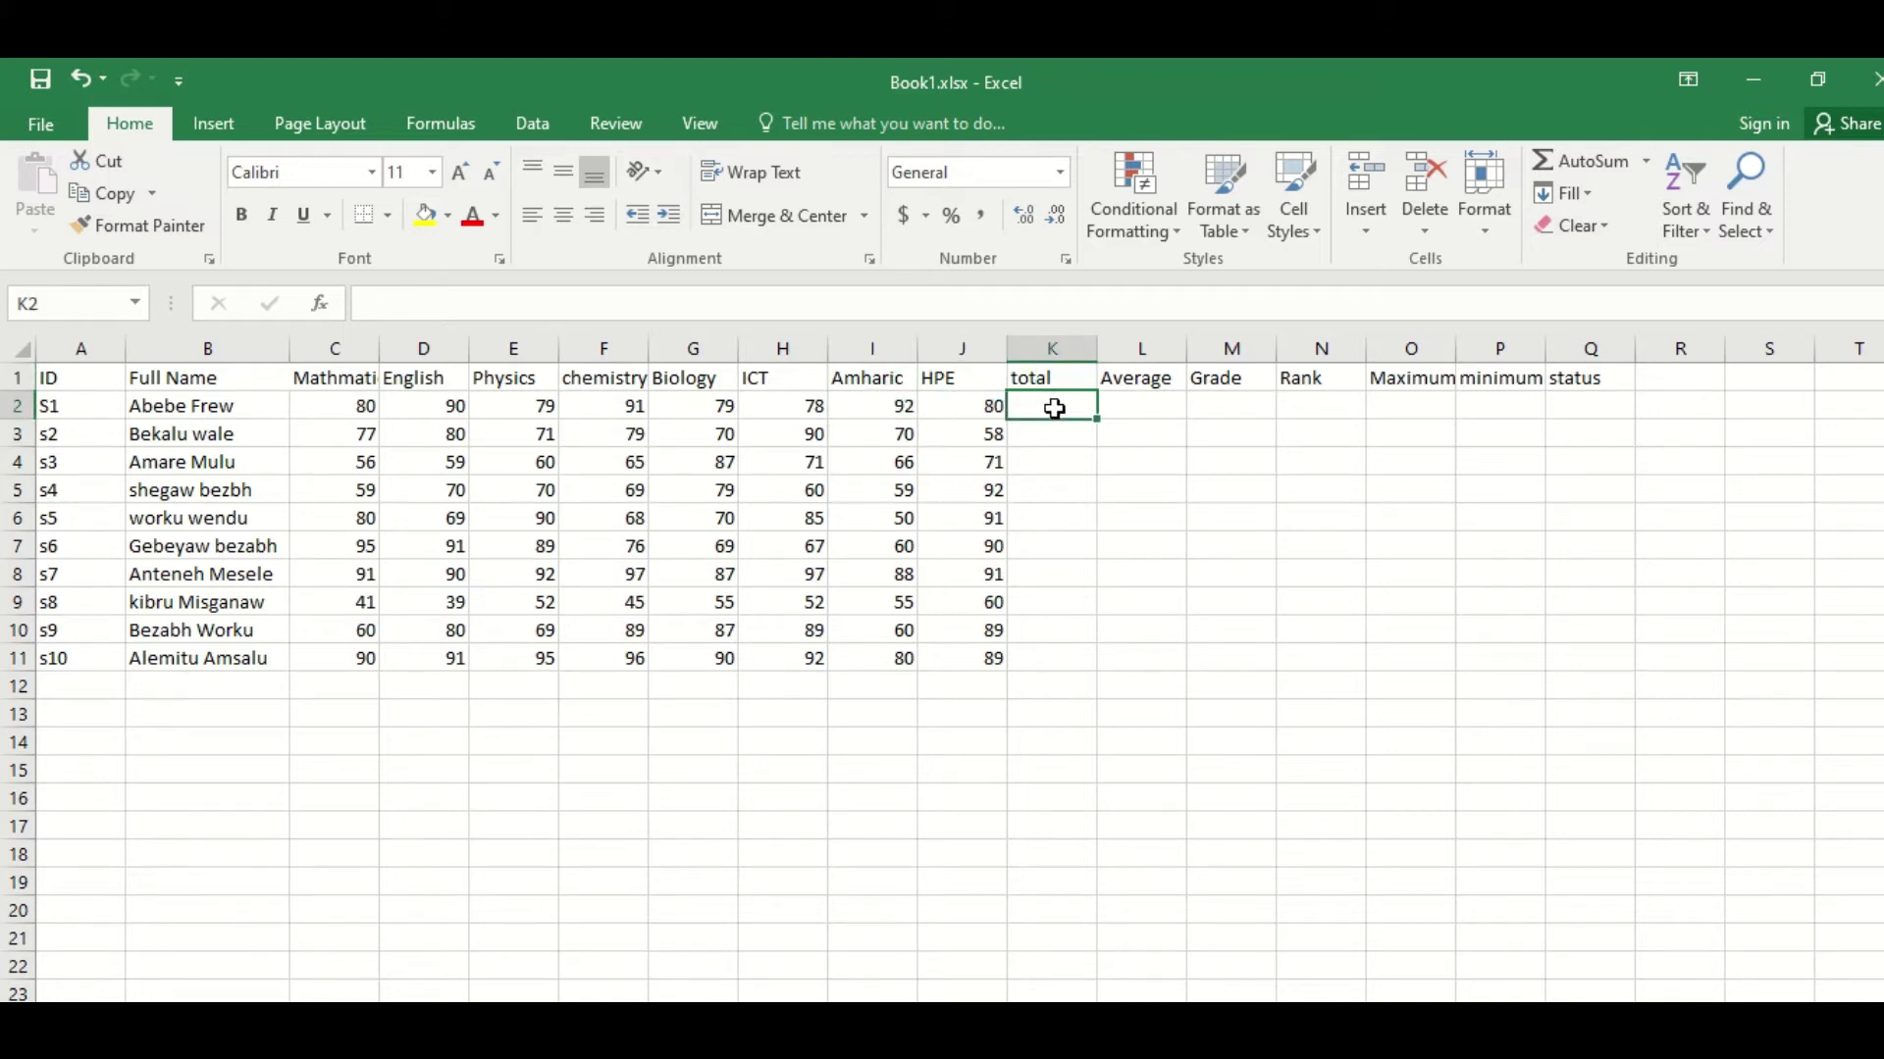
pyautogui.click(1646, 159)
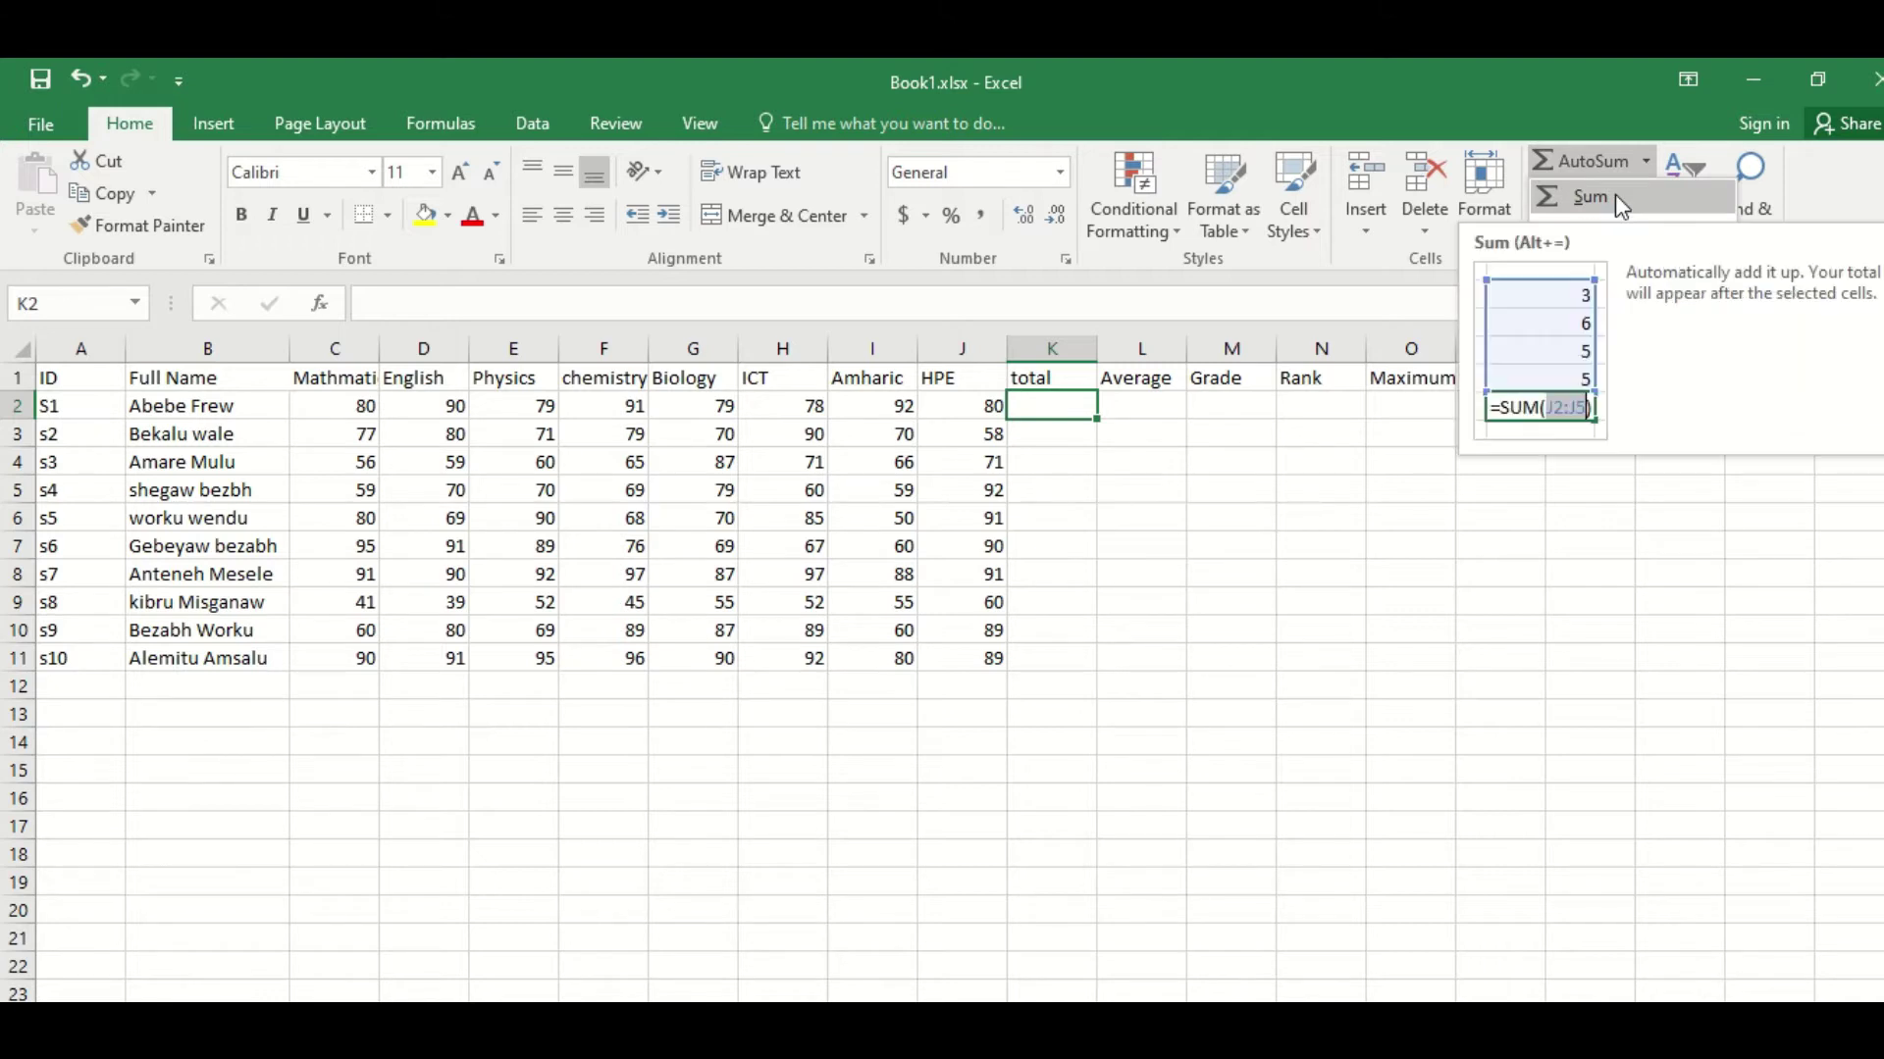
pyautogui.click(1615, 194)
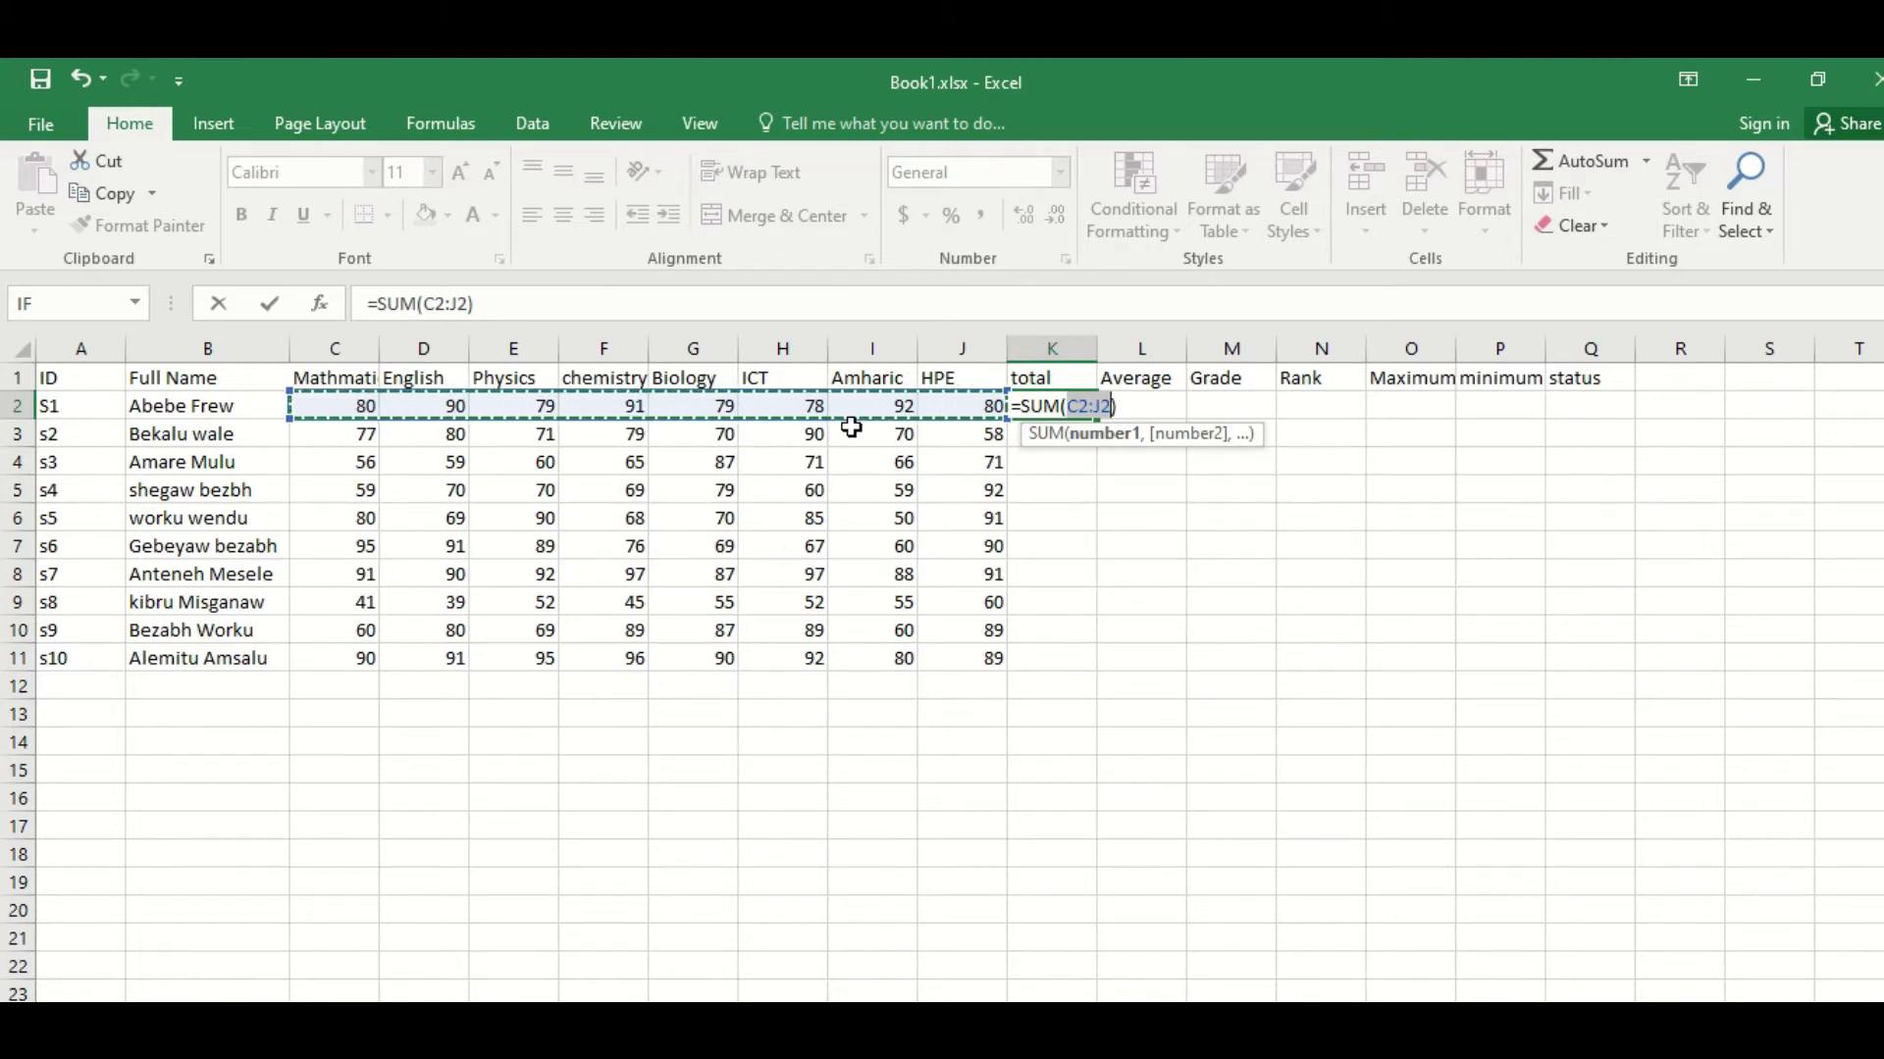
pyautogui.press('Return')
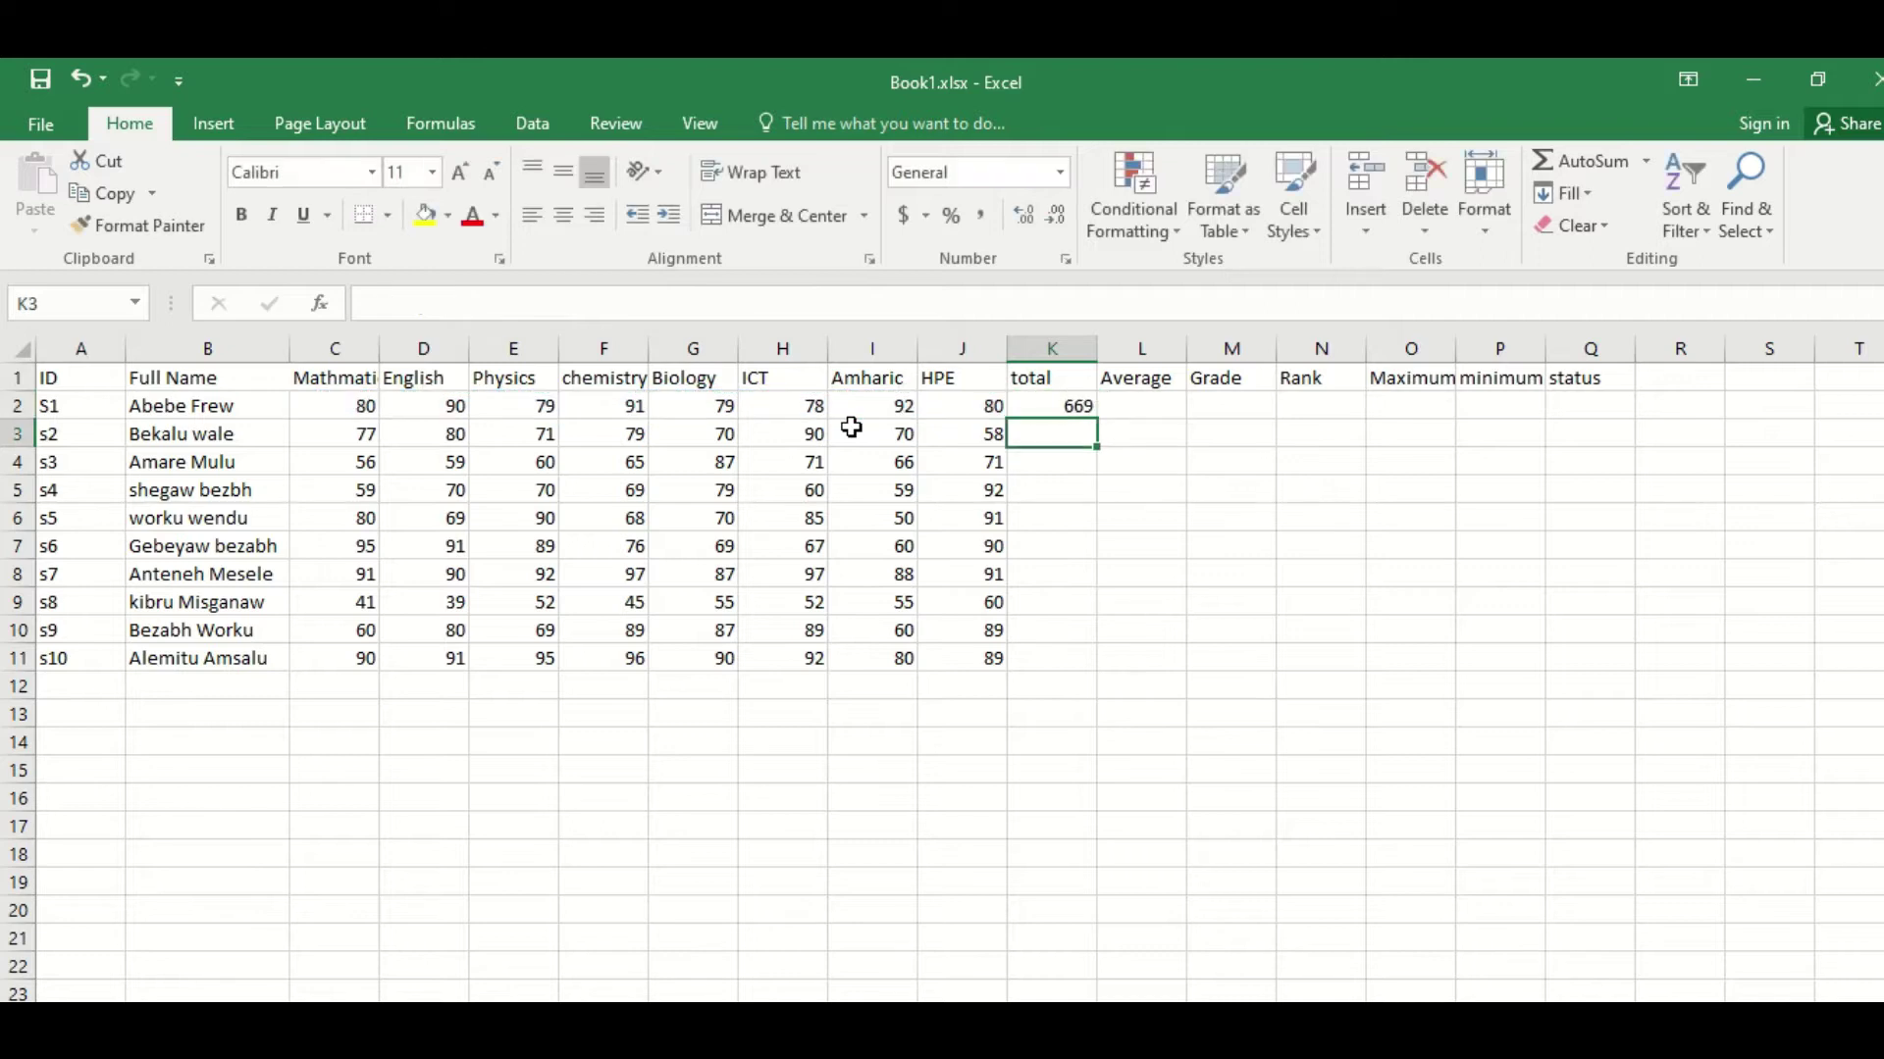
pyautogui.click(1059, 405)
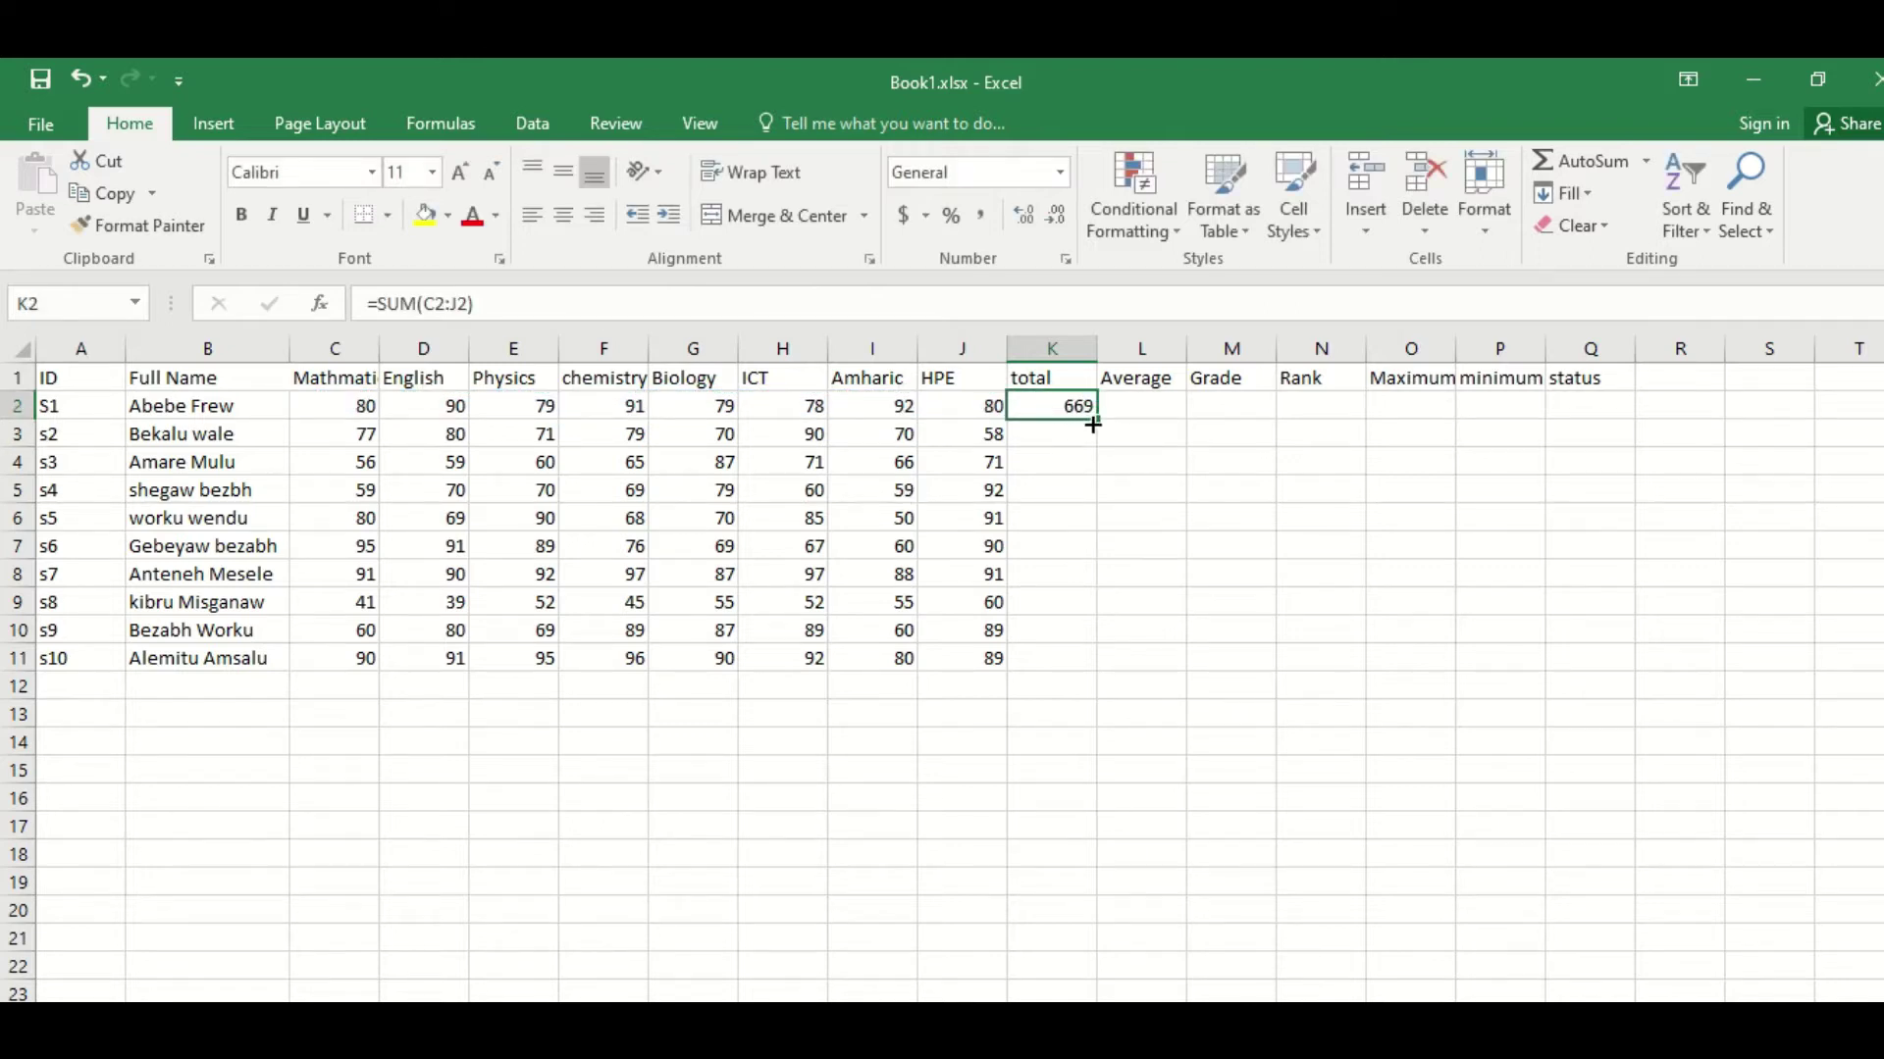
pyautogui.click(1052, 436)
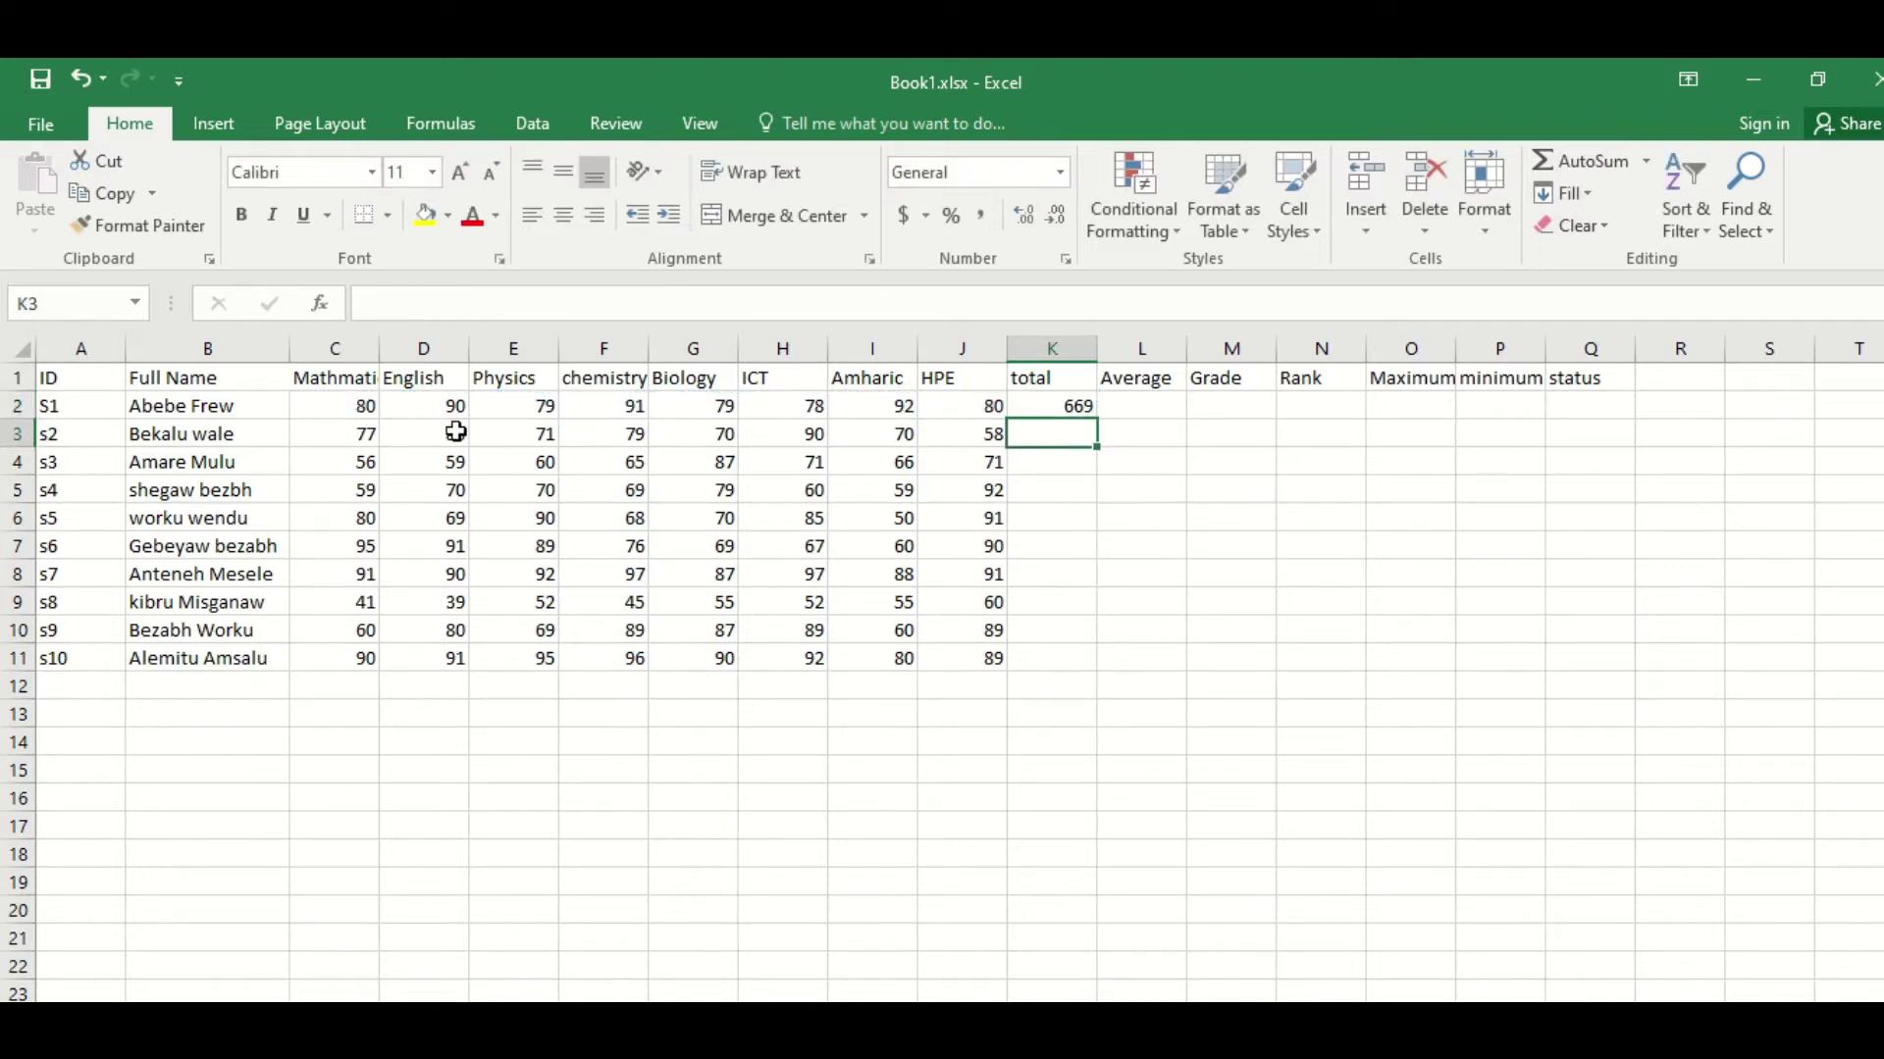
pyautogui.click(1052, 406)
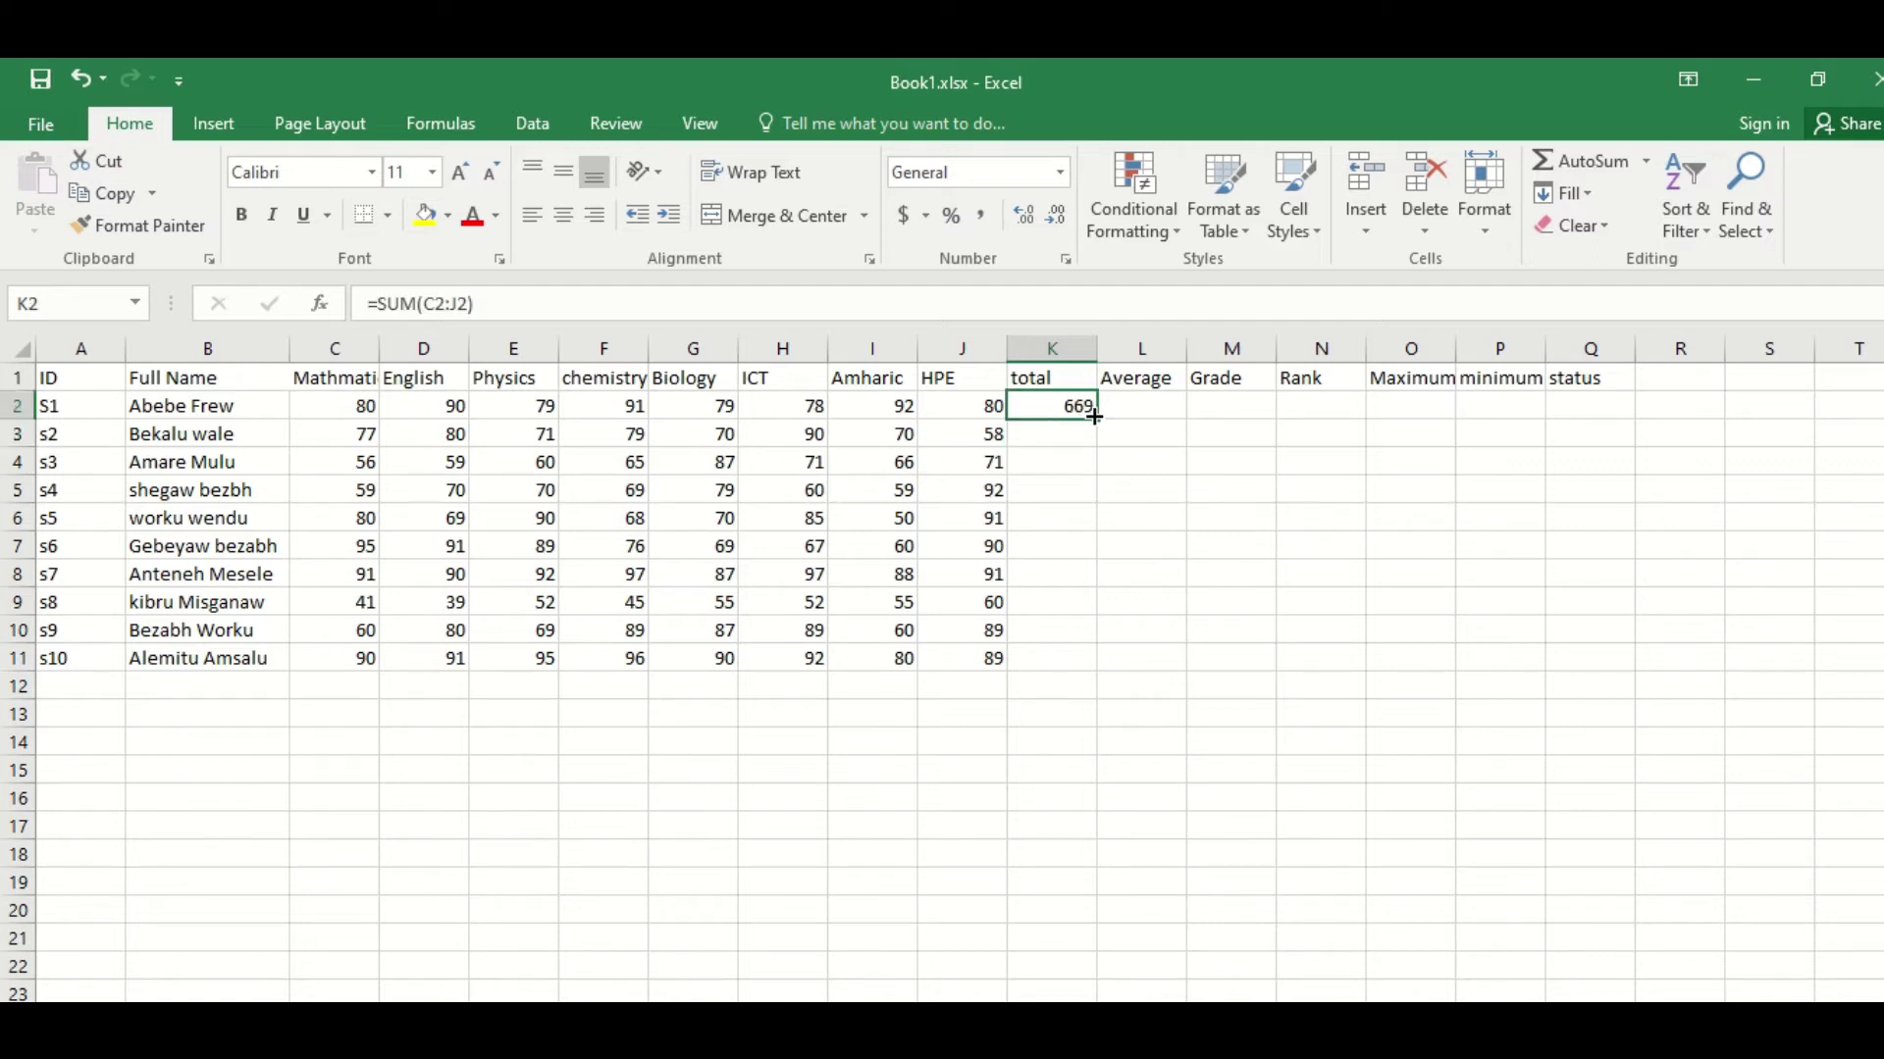
pyautogui.moveTo(1095, 421); pyautogui.dragTo(1083, 673)
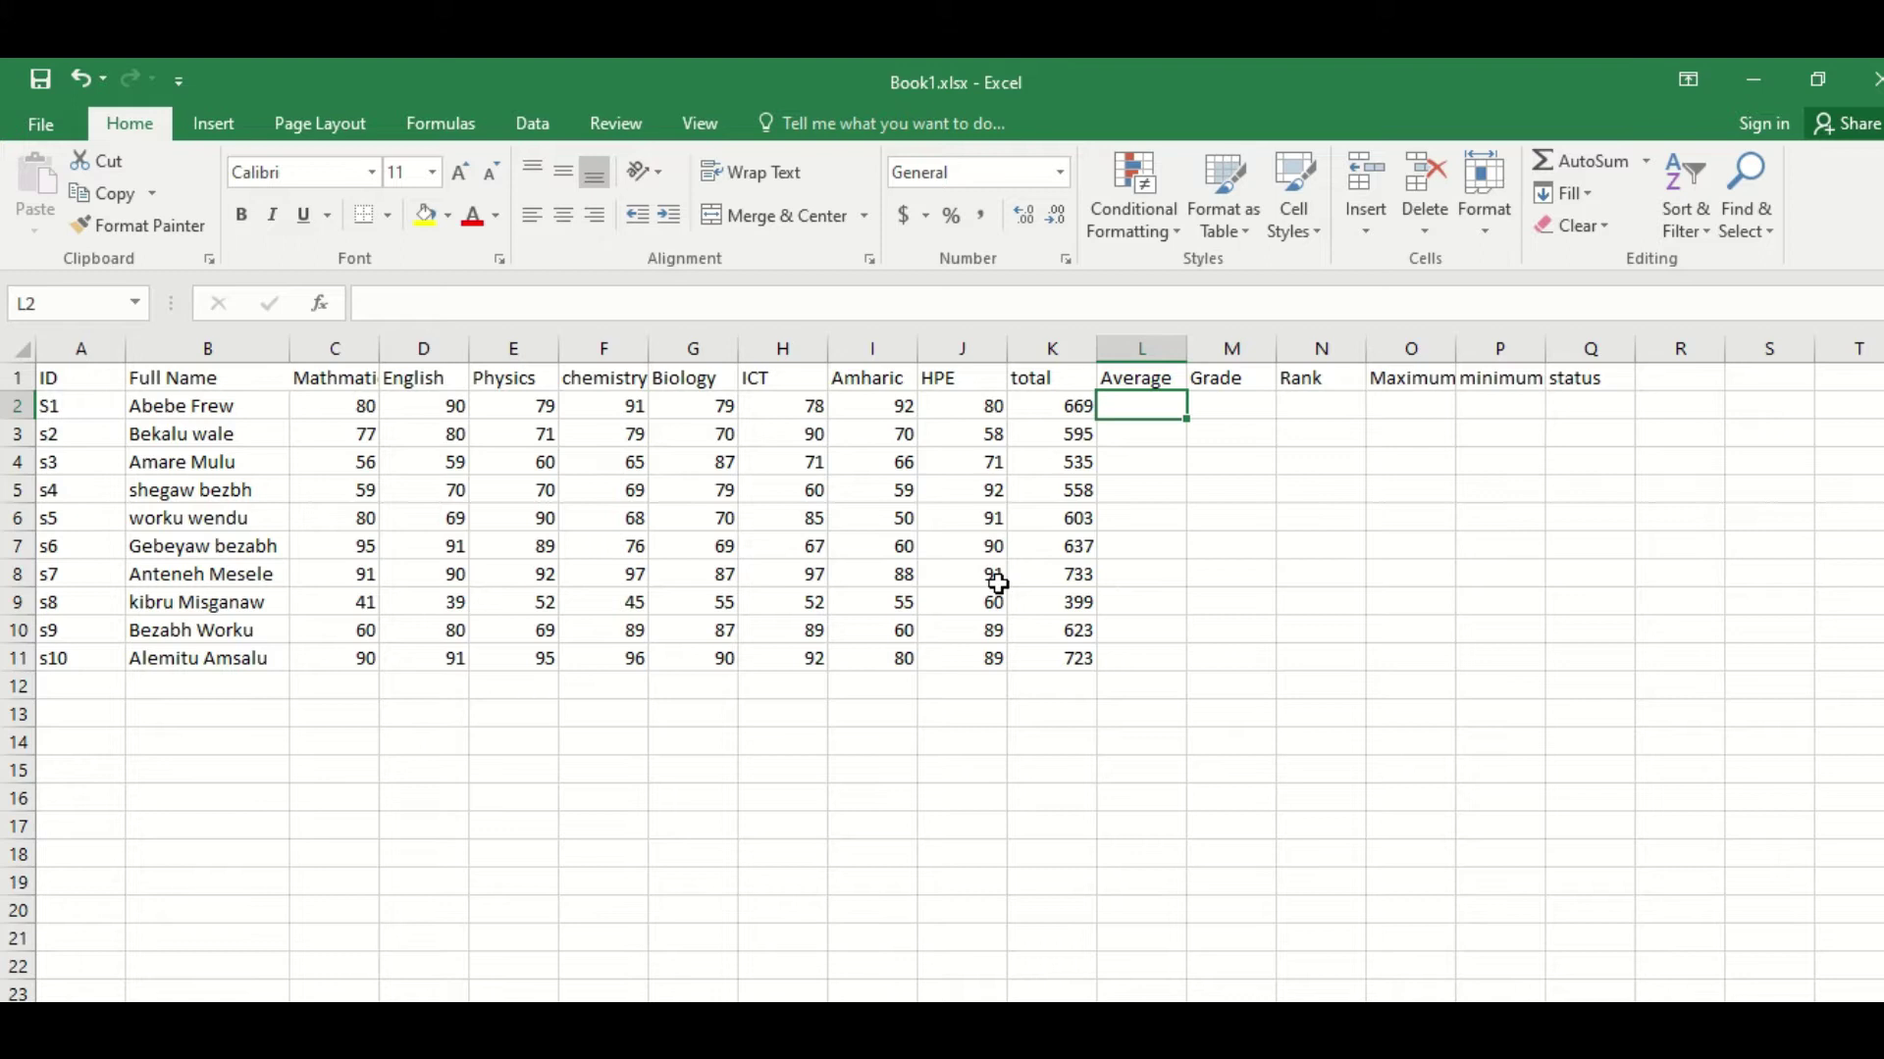
# Step: Insert AVERAGE into L2 and change its range from C2:K2 to C2:J2
pyautogui.click(1650, 163)
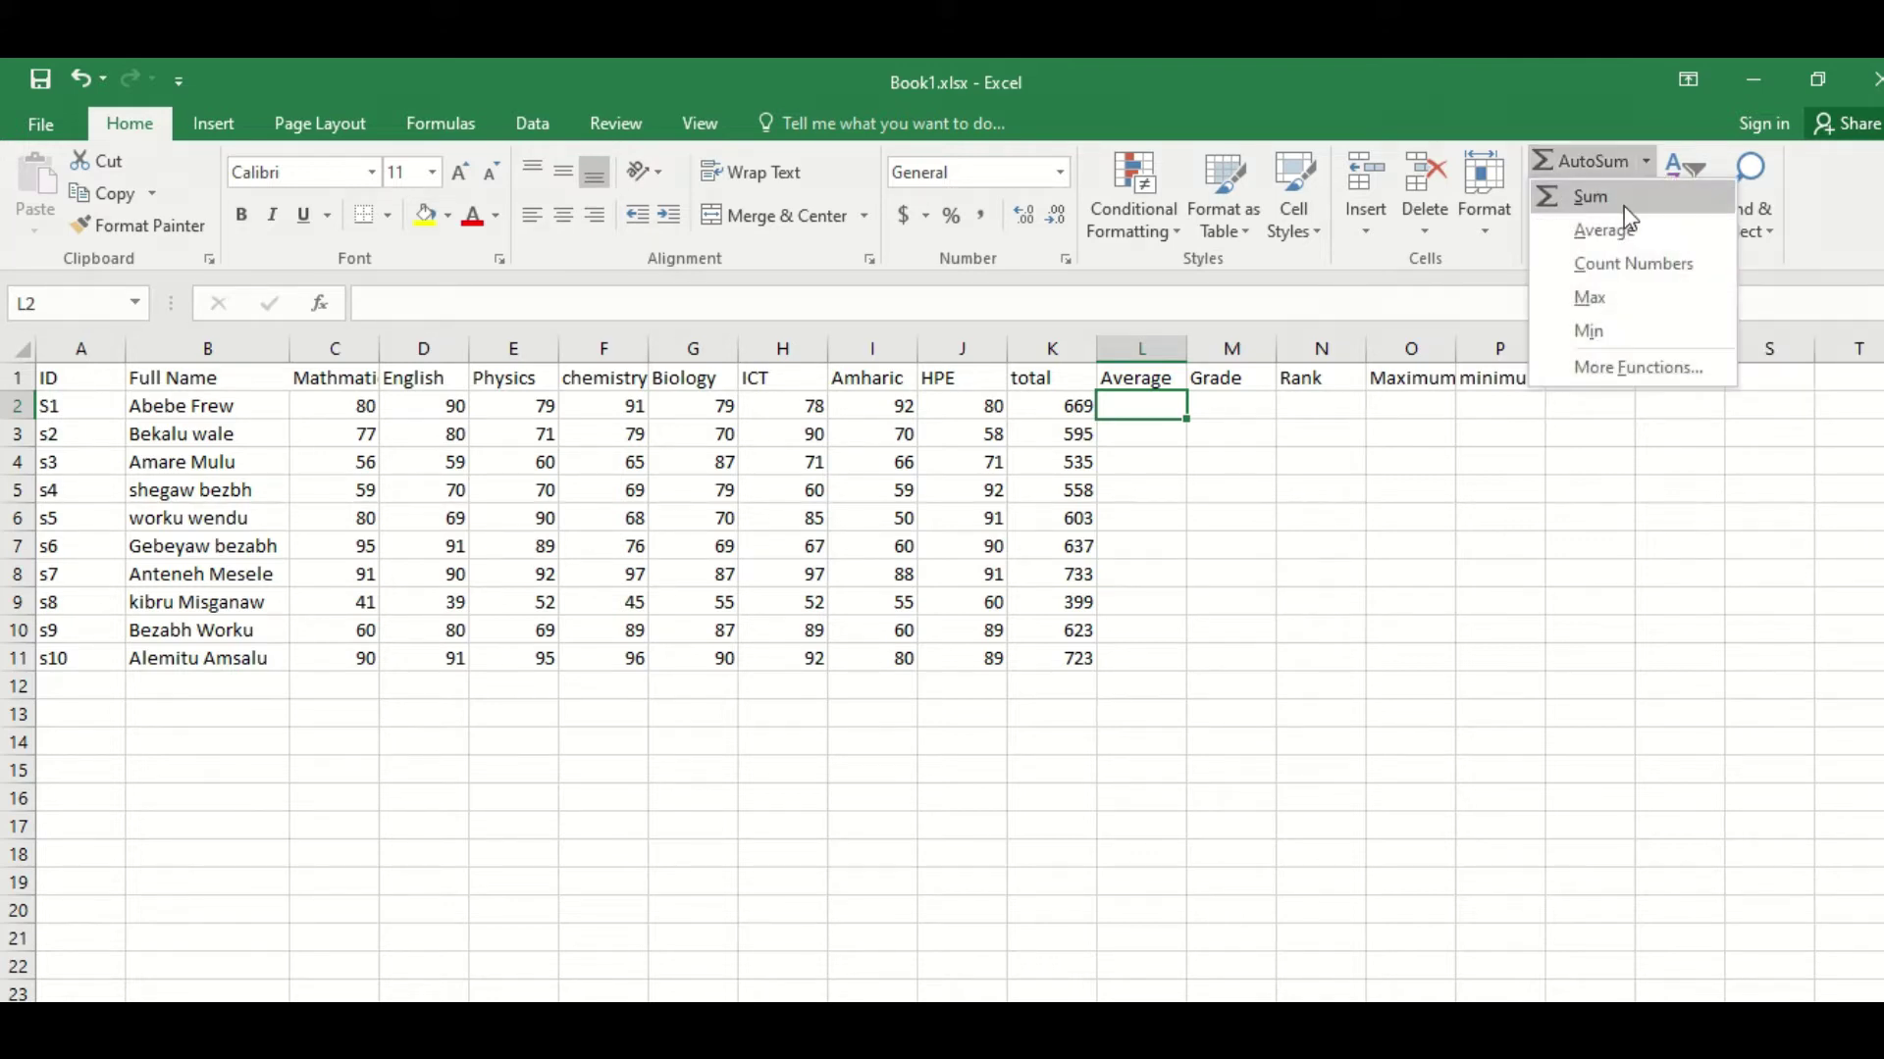
pyautogui.click(1600, 371)
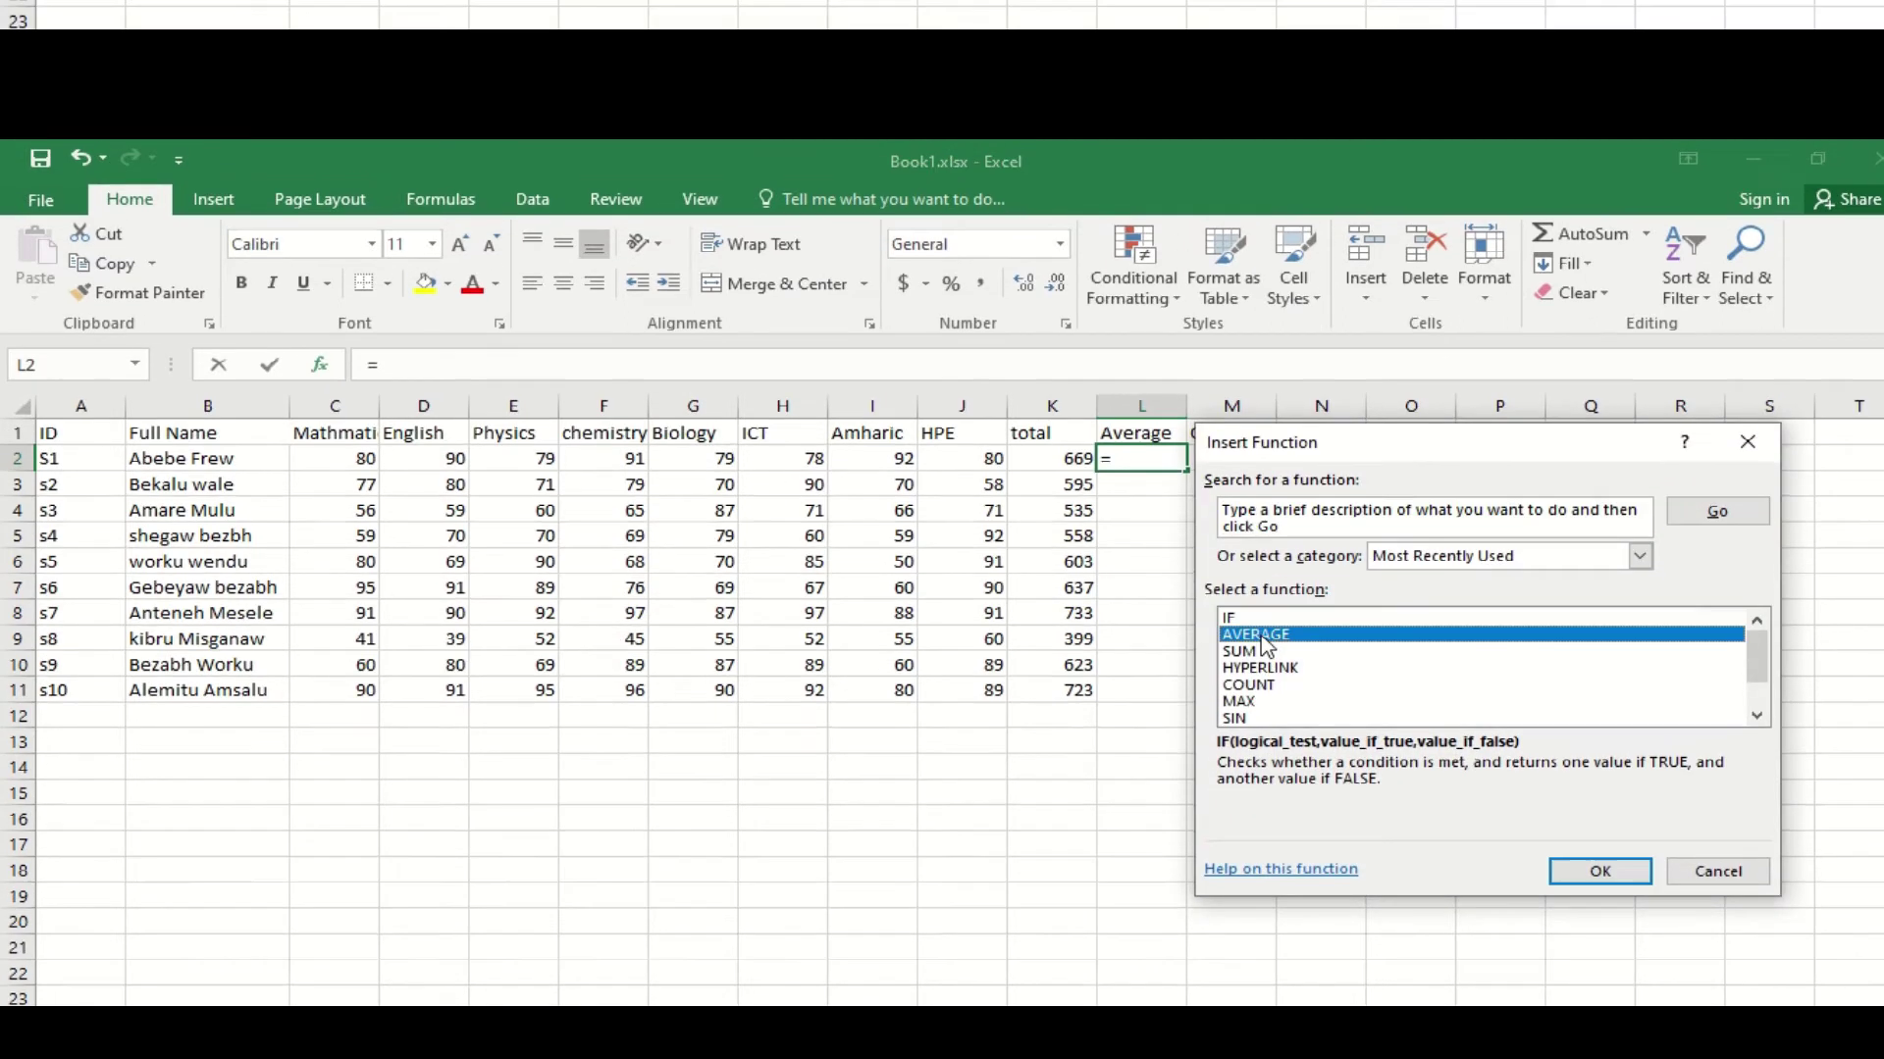
pyautogui.click(1261, 597)
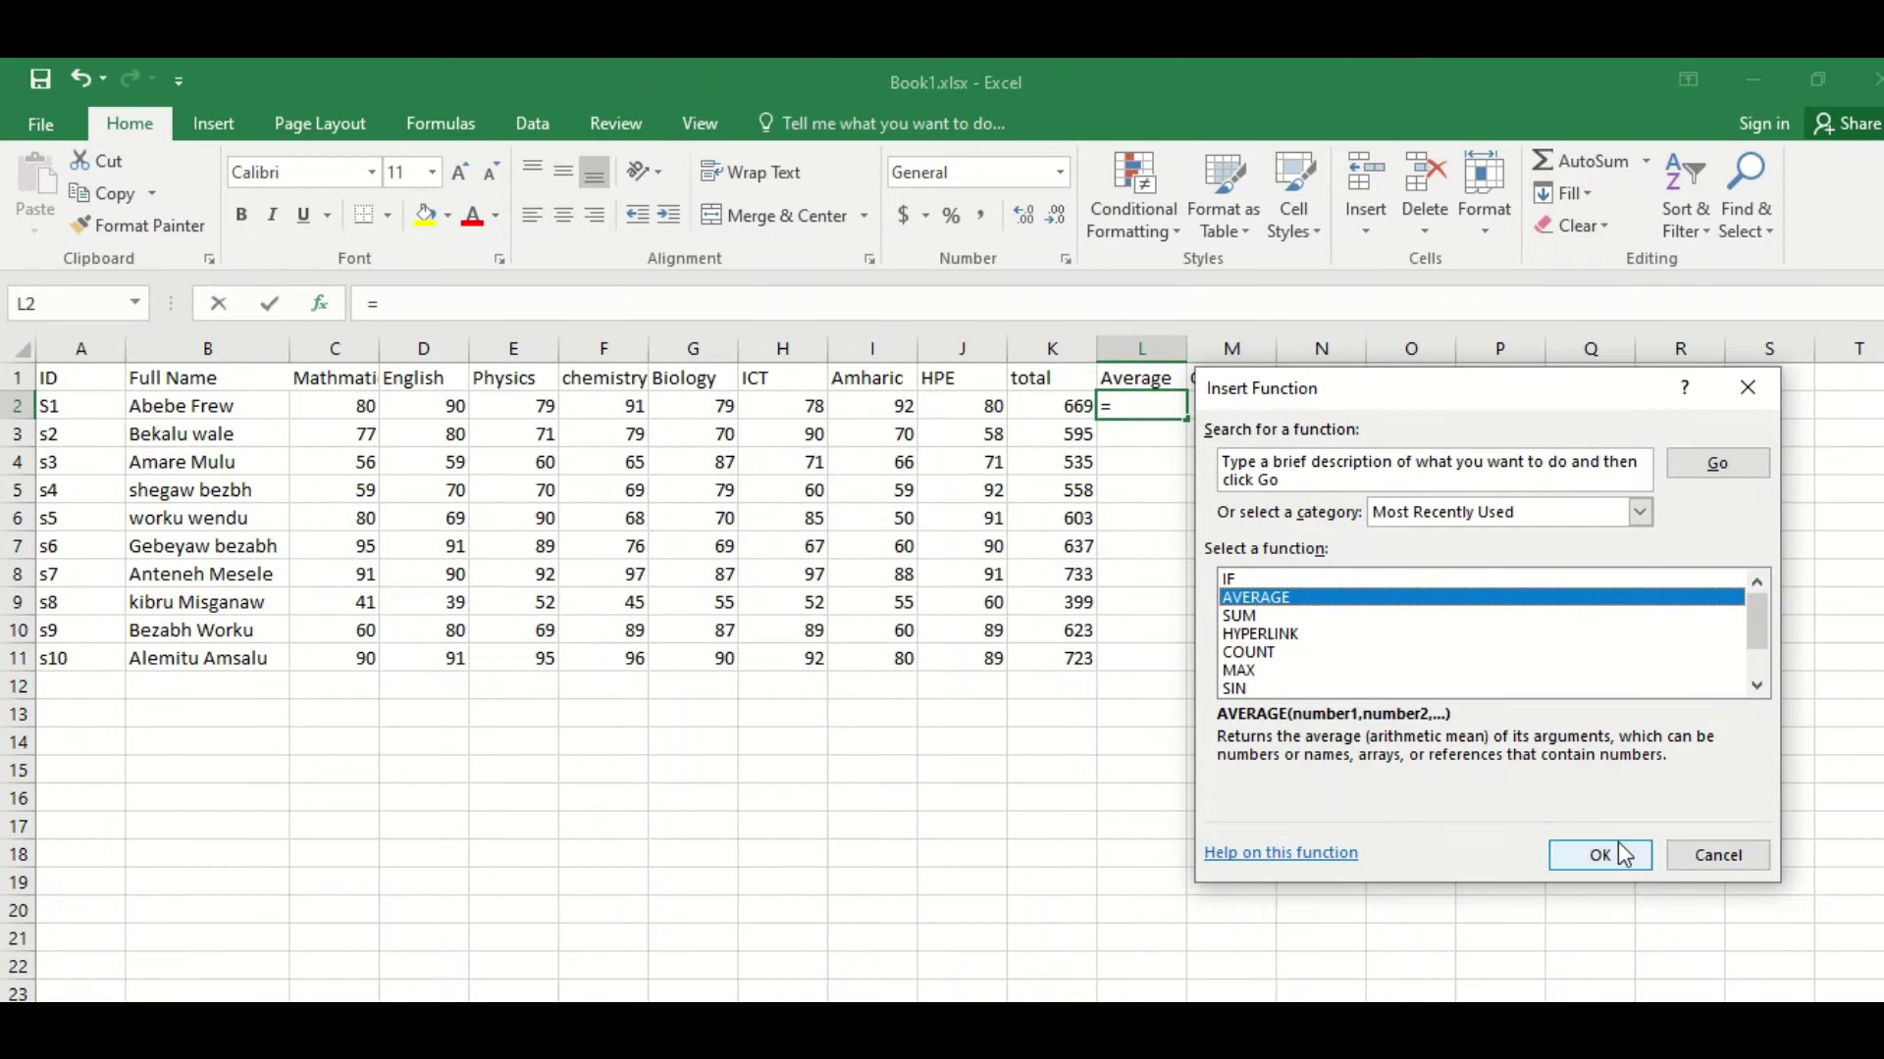
pyautogui.click(1619, 863)
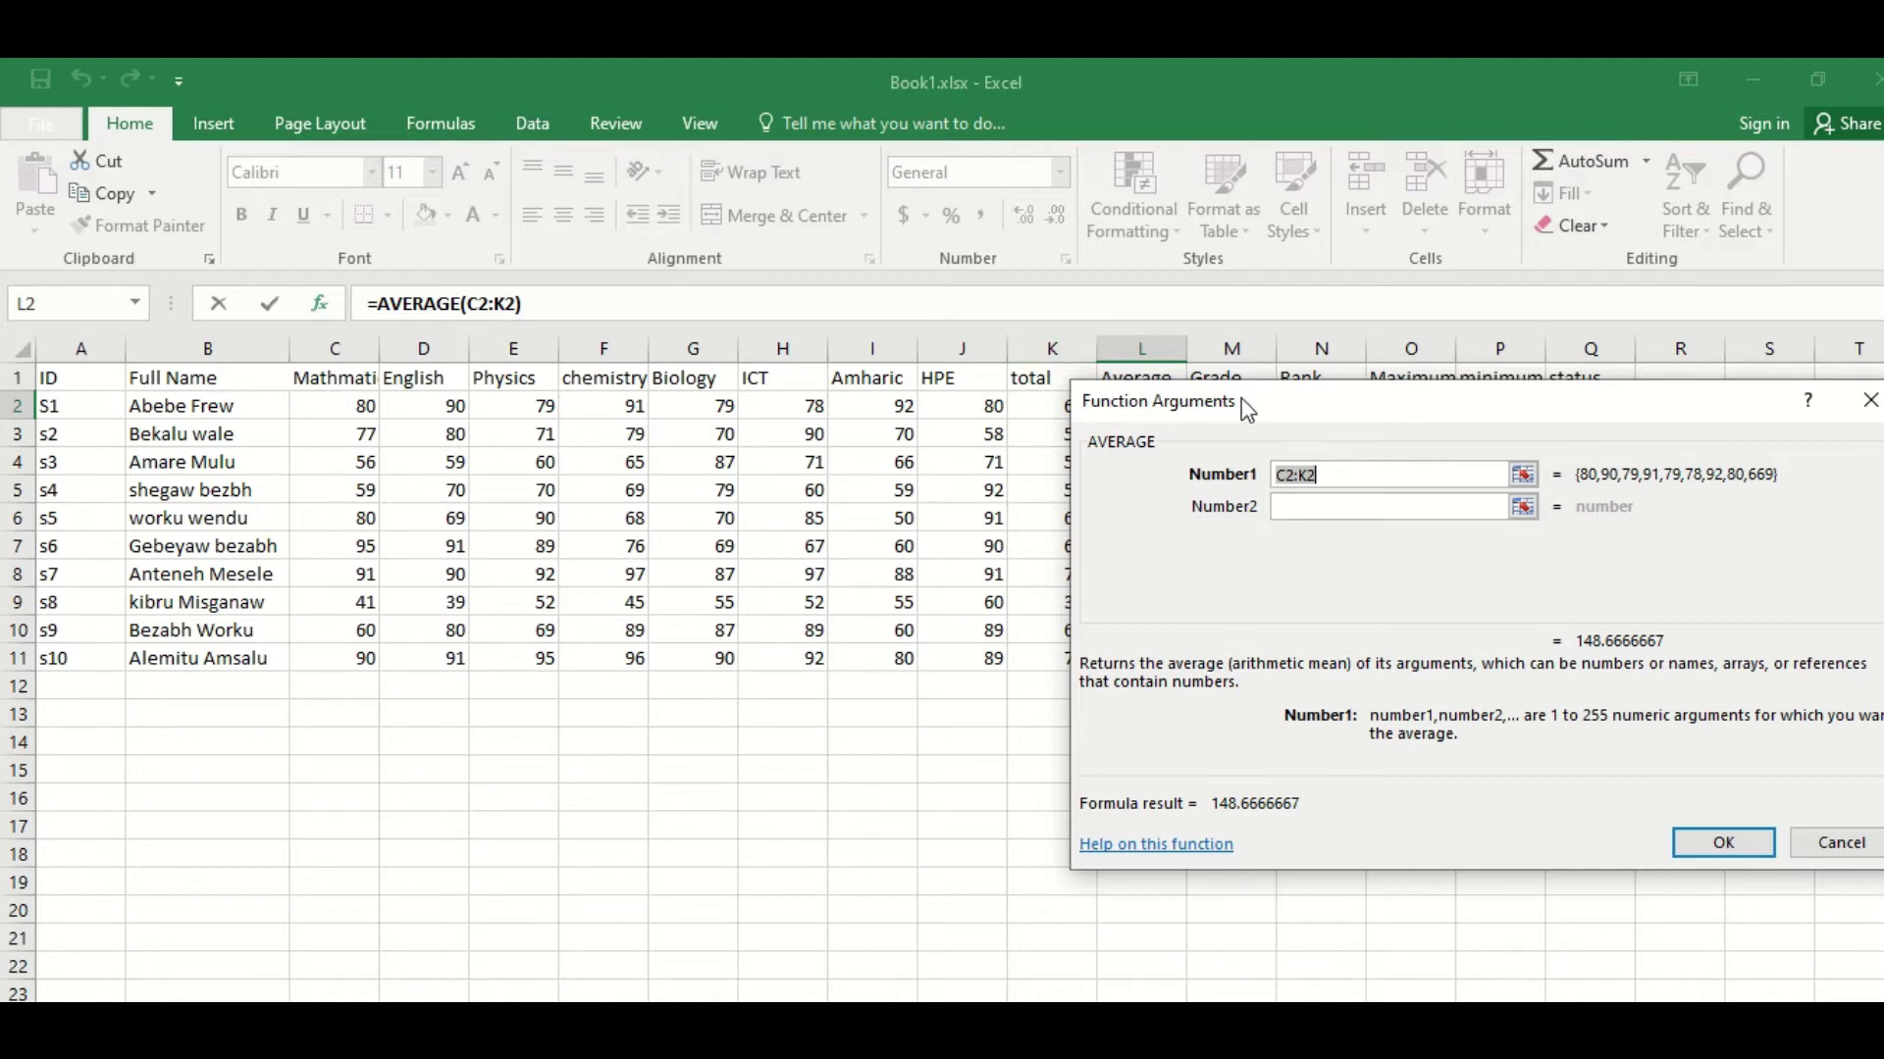
pyautogui.moveTo(1243, 407); pyautogui.dragTo(1398, 405)
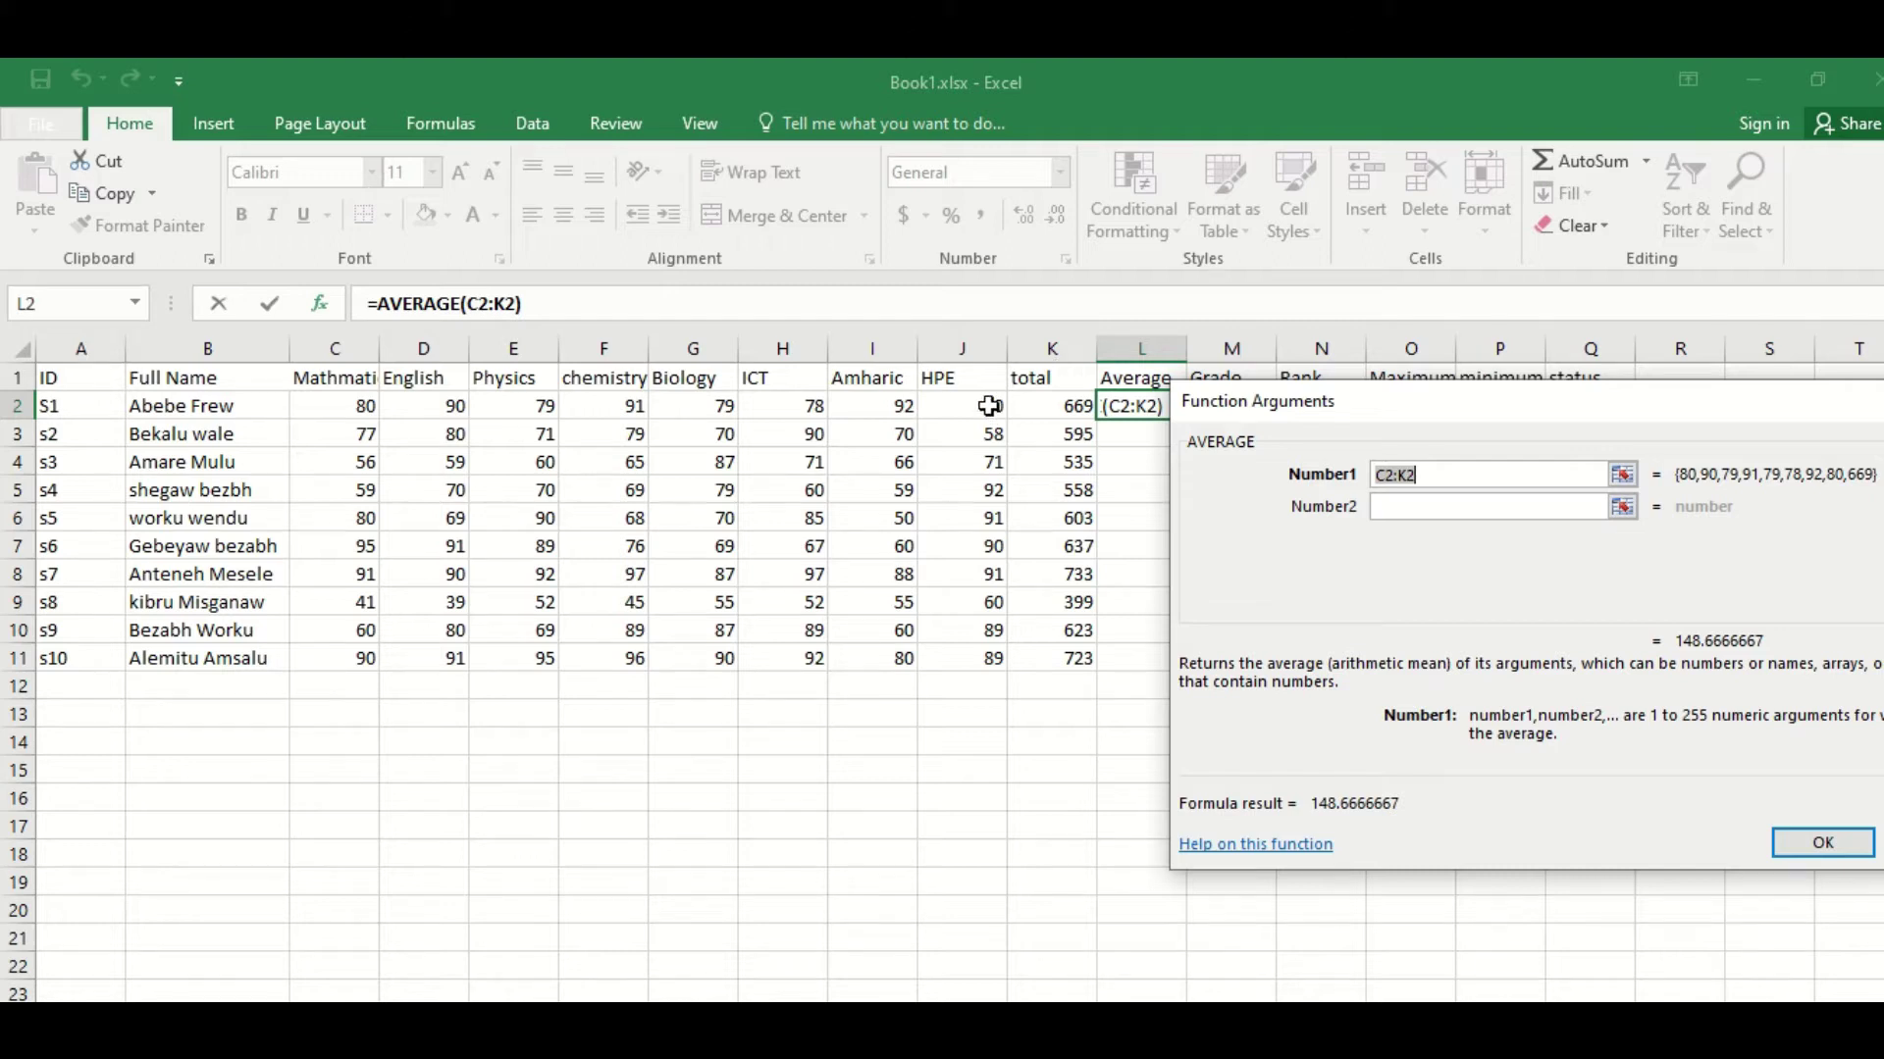
pyautogui.click(1405, 475)
pyautogui.press('BackSpace')
pyautogui.write('J')
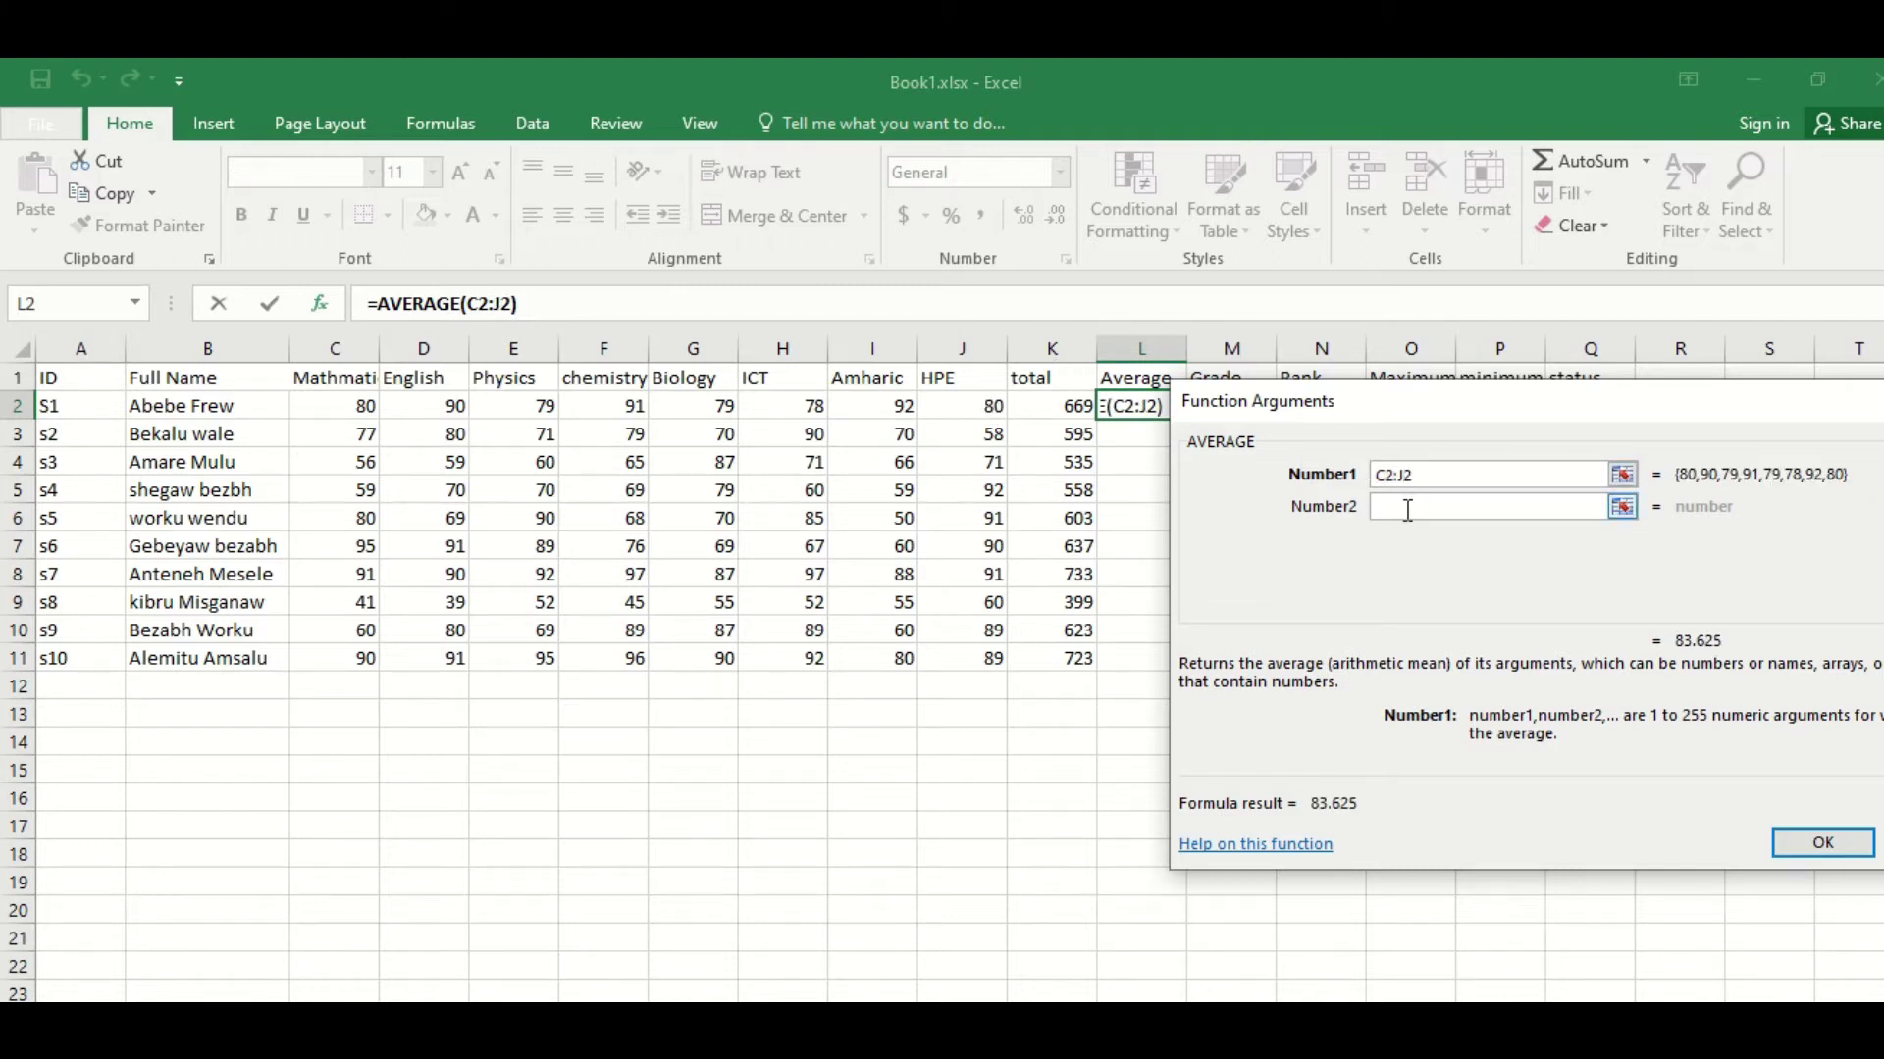
# Step: Set the marks C2:J2 as the second argument, confirm, and fill the average down to L11
pyautogui.click(1406, 507)
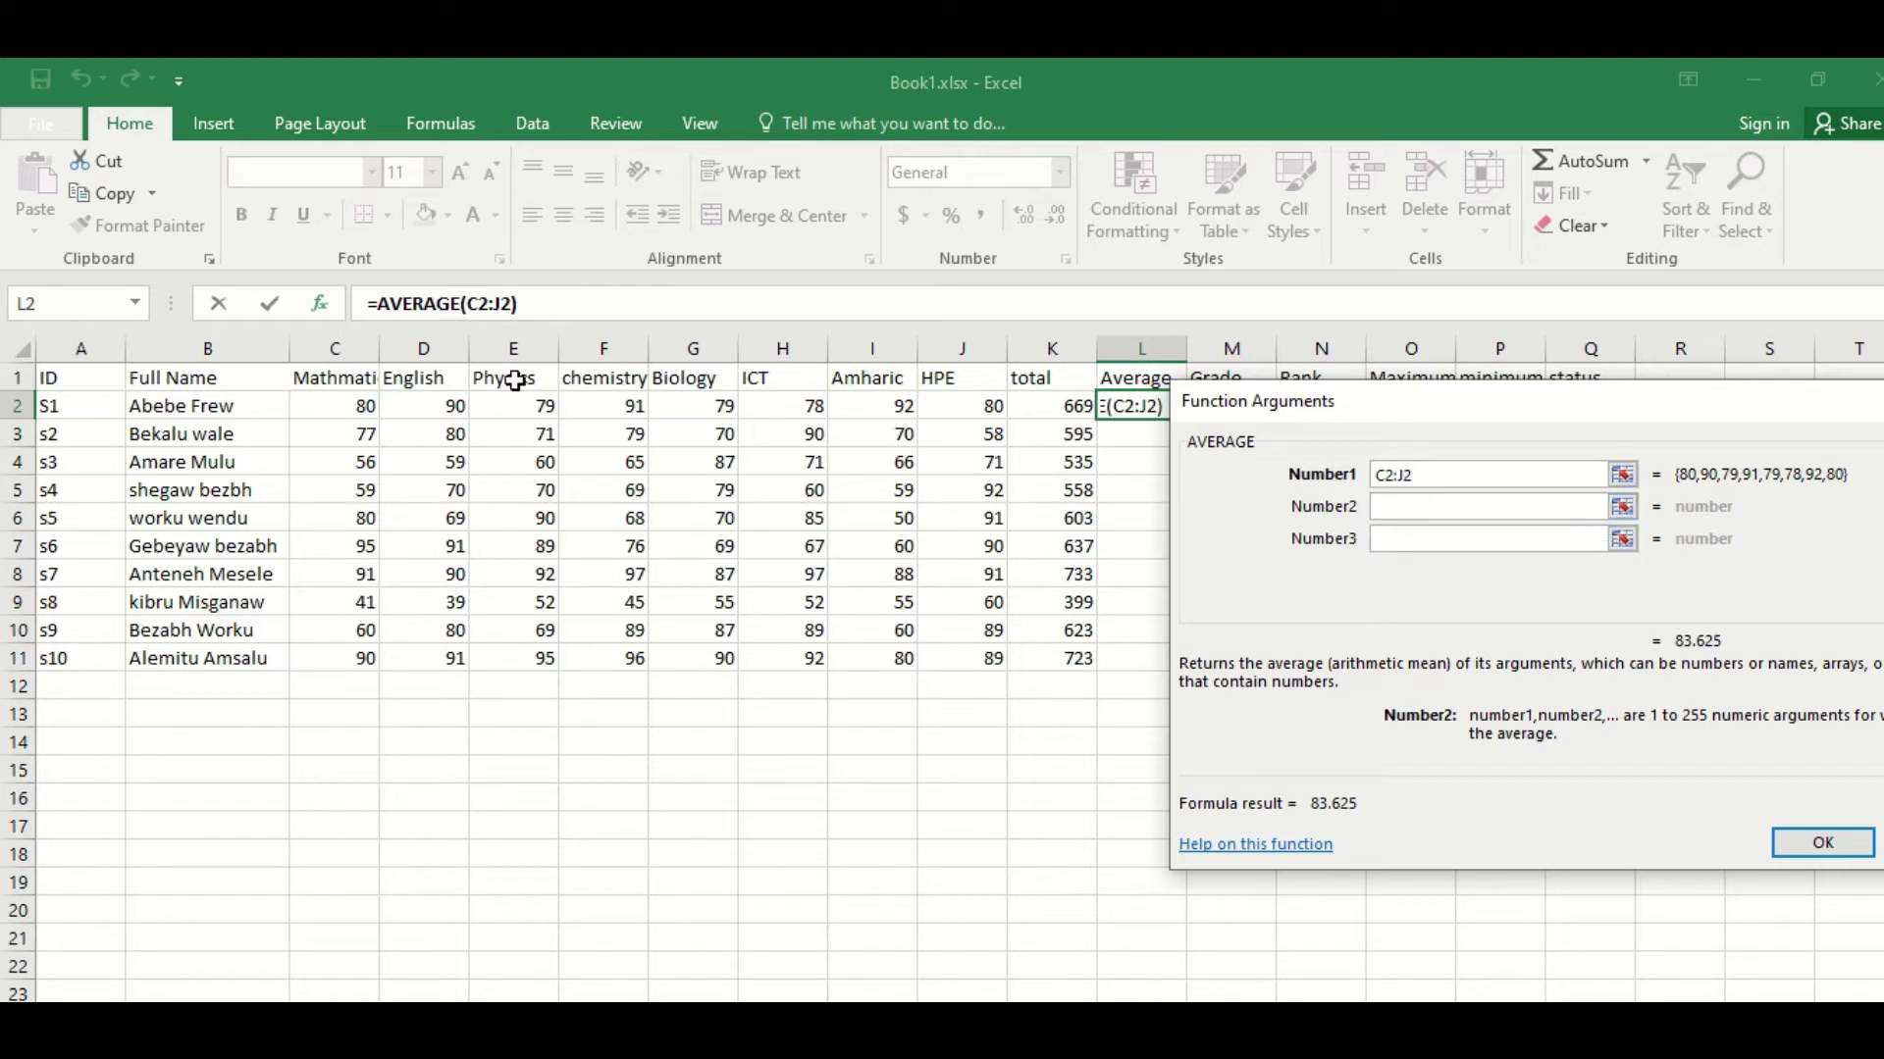
pyautogui.click(372, 408)
pyautogui.moveTo(388, 406); pyautogui.dragTo(510, 407)
pyautogui.moveTo(355, 406); pyautogui.dragTo(961, 419)
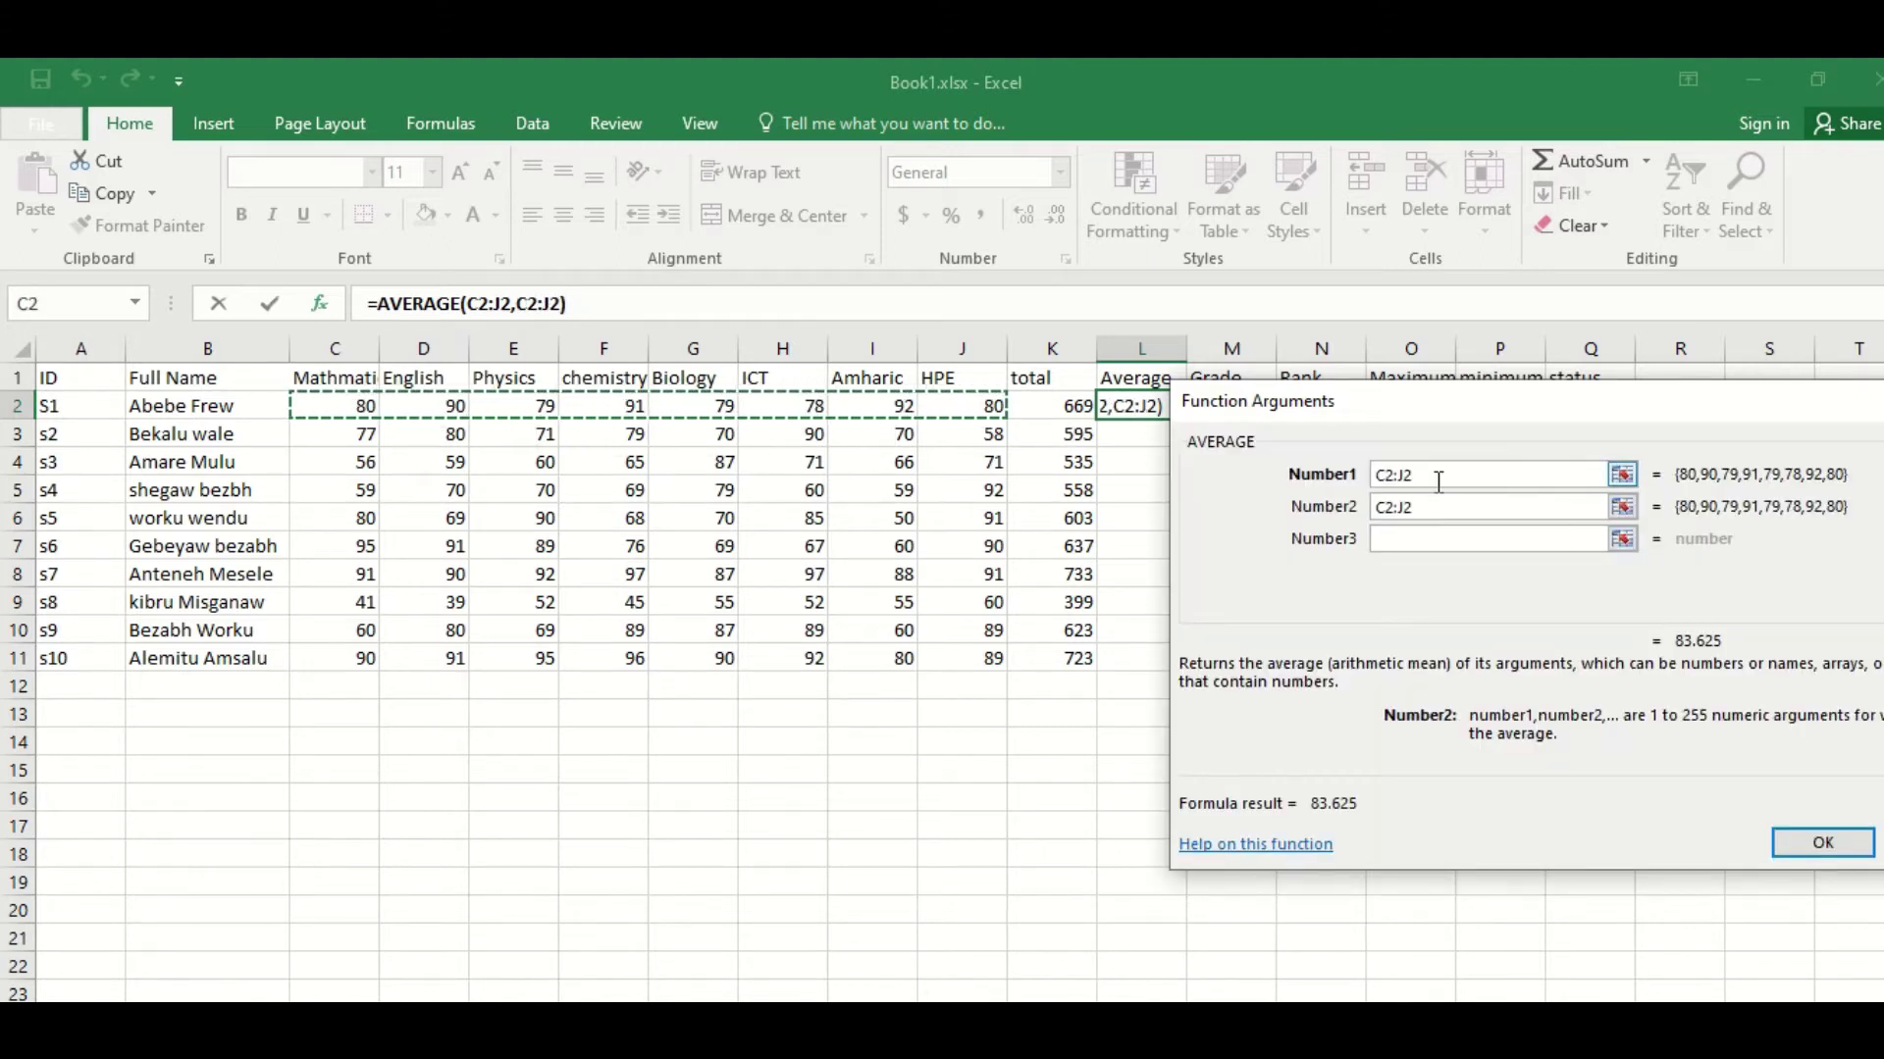
pyautogui.click(1815, 846)
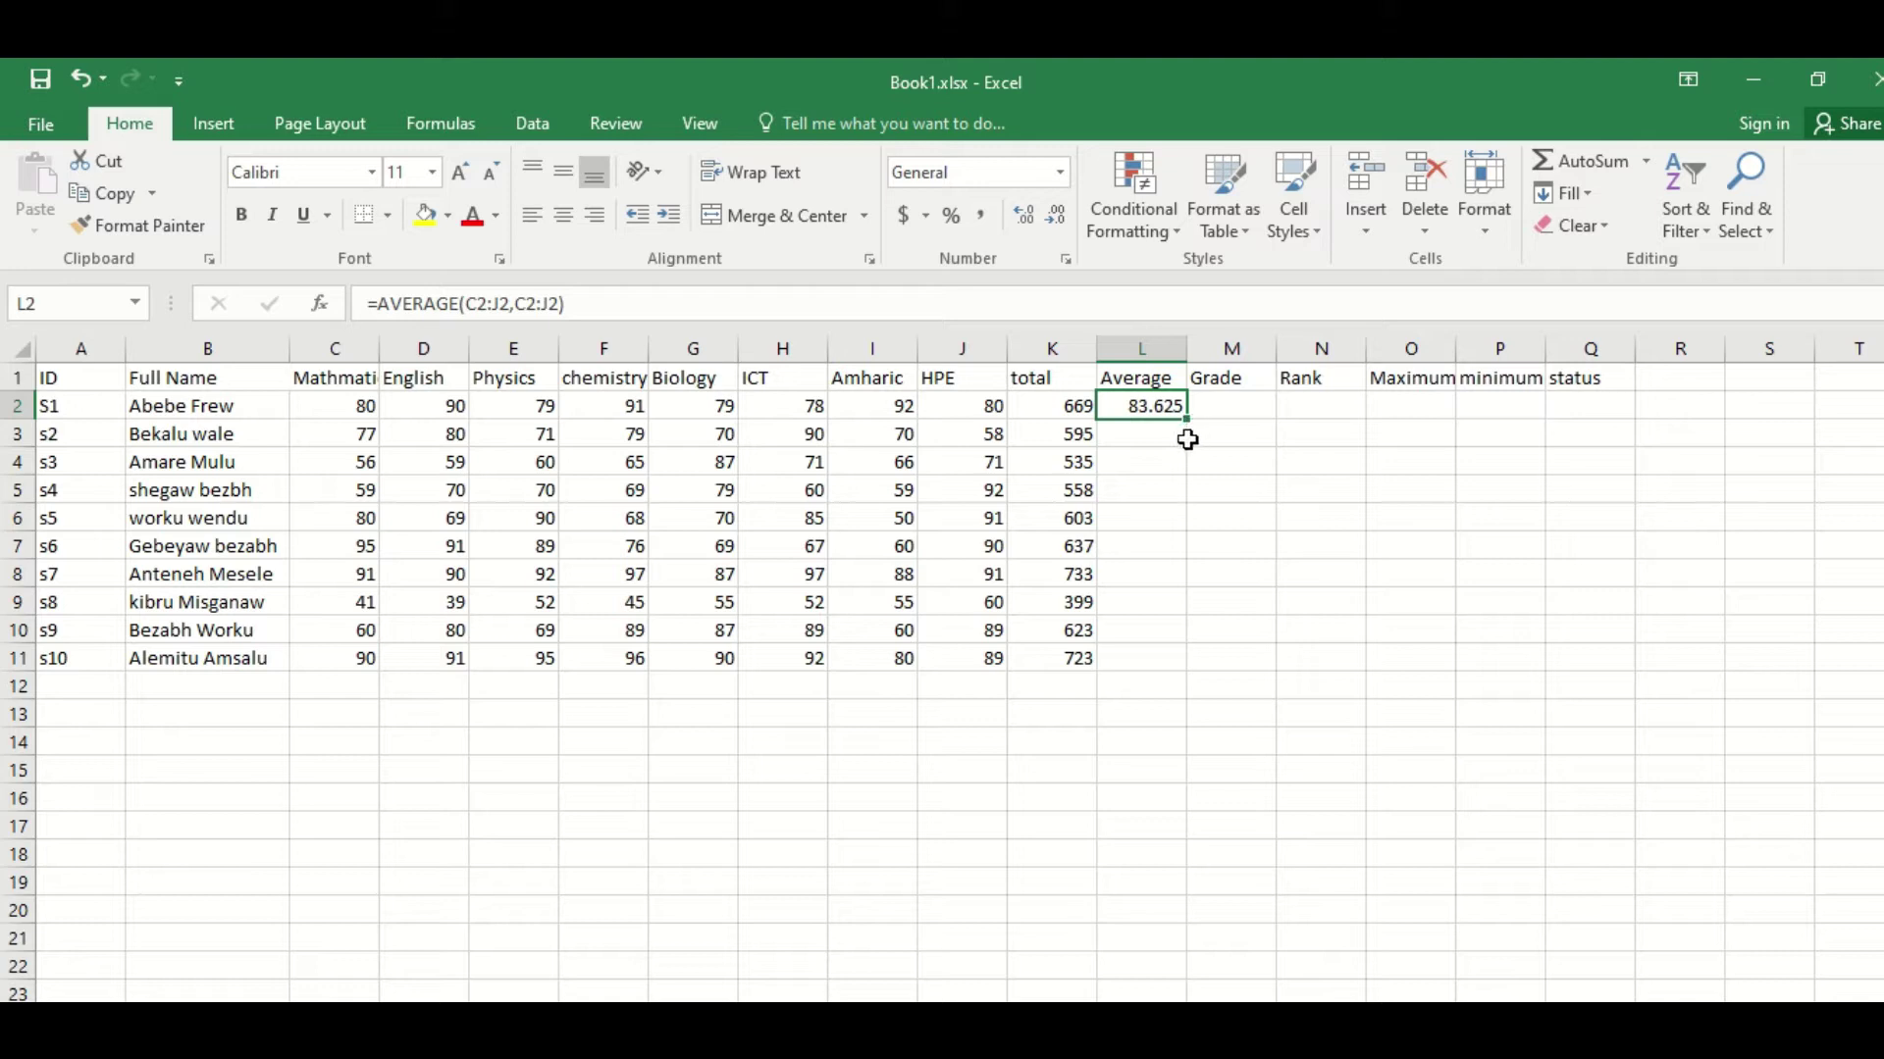
pyautogui.moveTo(1188, 434); pyautogui.dragTo(1191, 670)
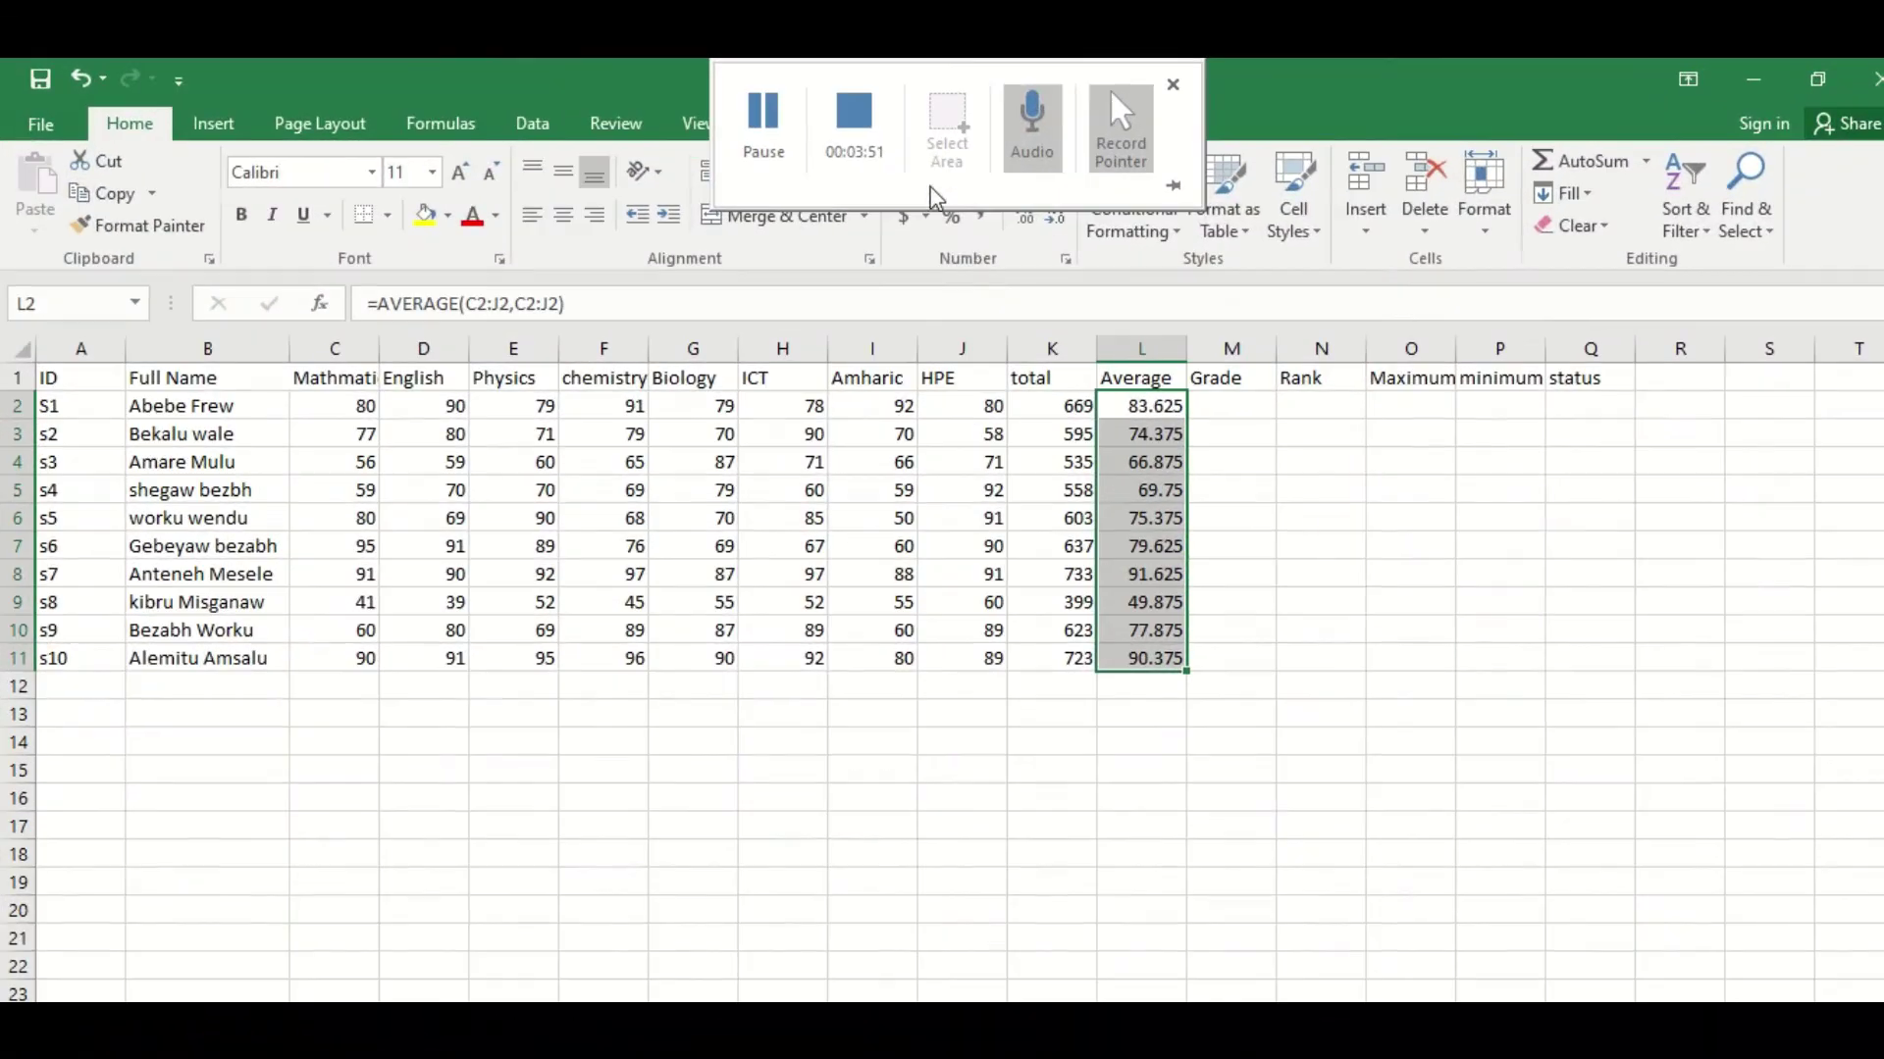
# Step: Type the A+ grading rule into G13 below the marks table, correcting typos
pyautogui.click(767, 119)
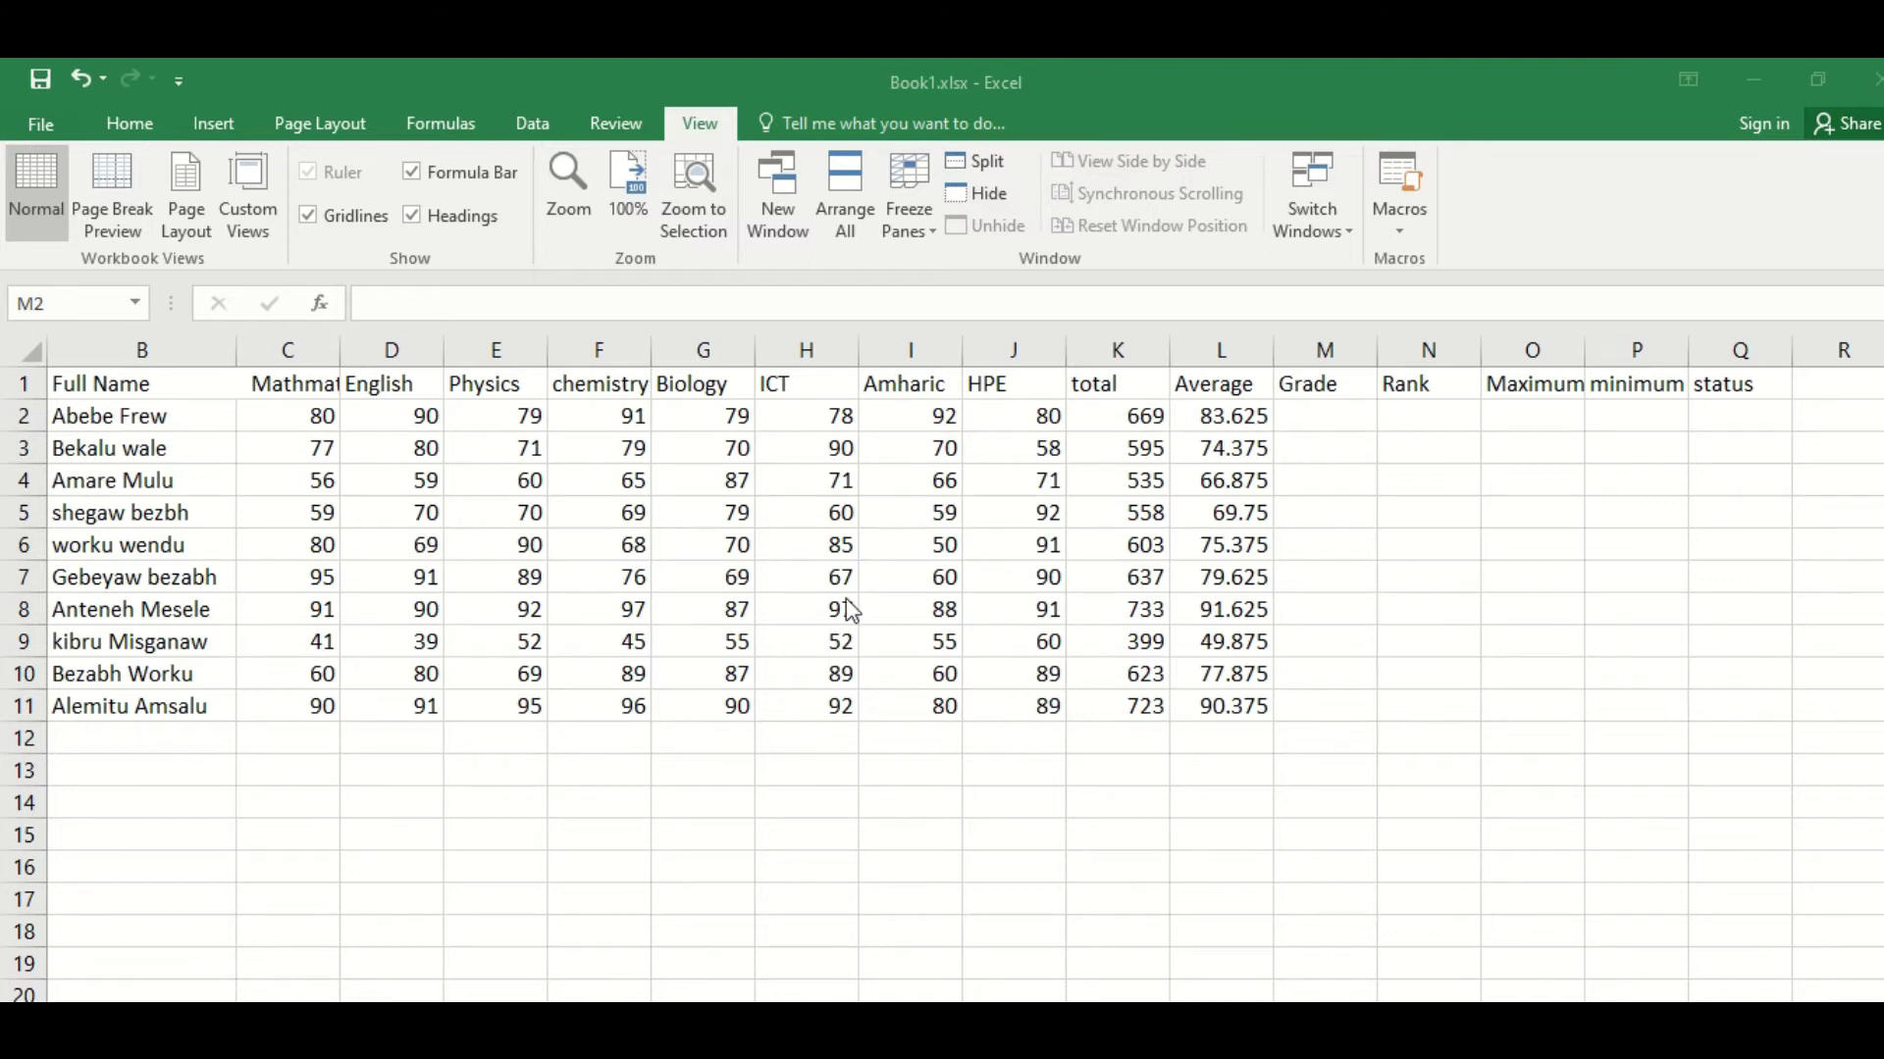
pyautogui.click(740, 768)
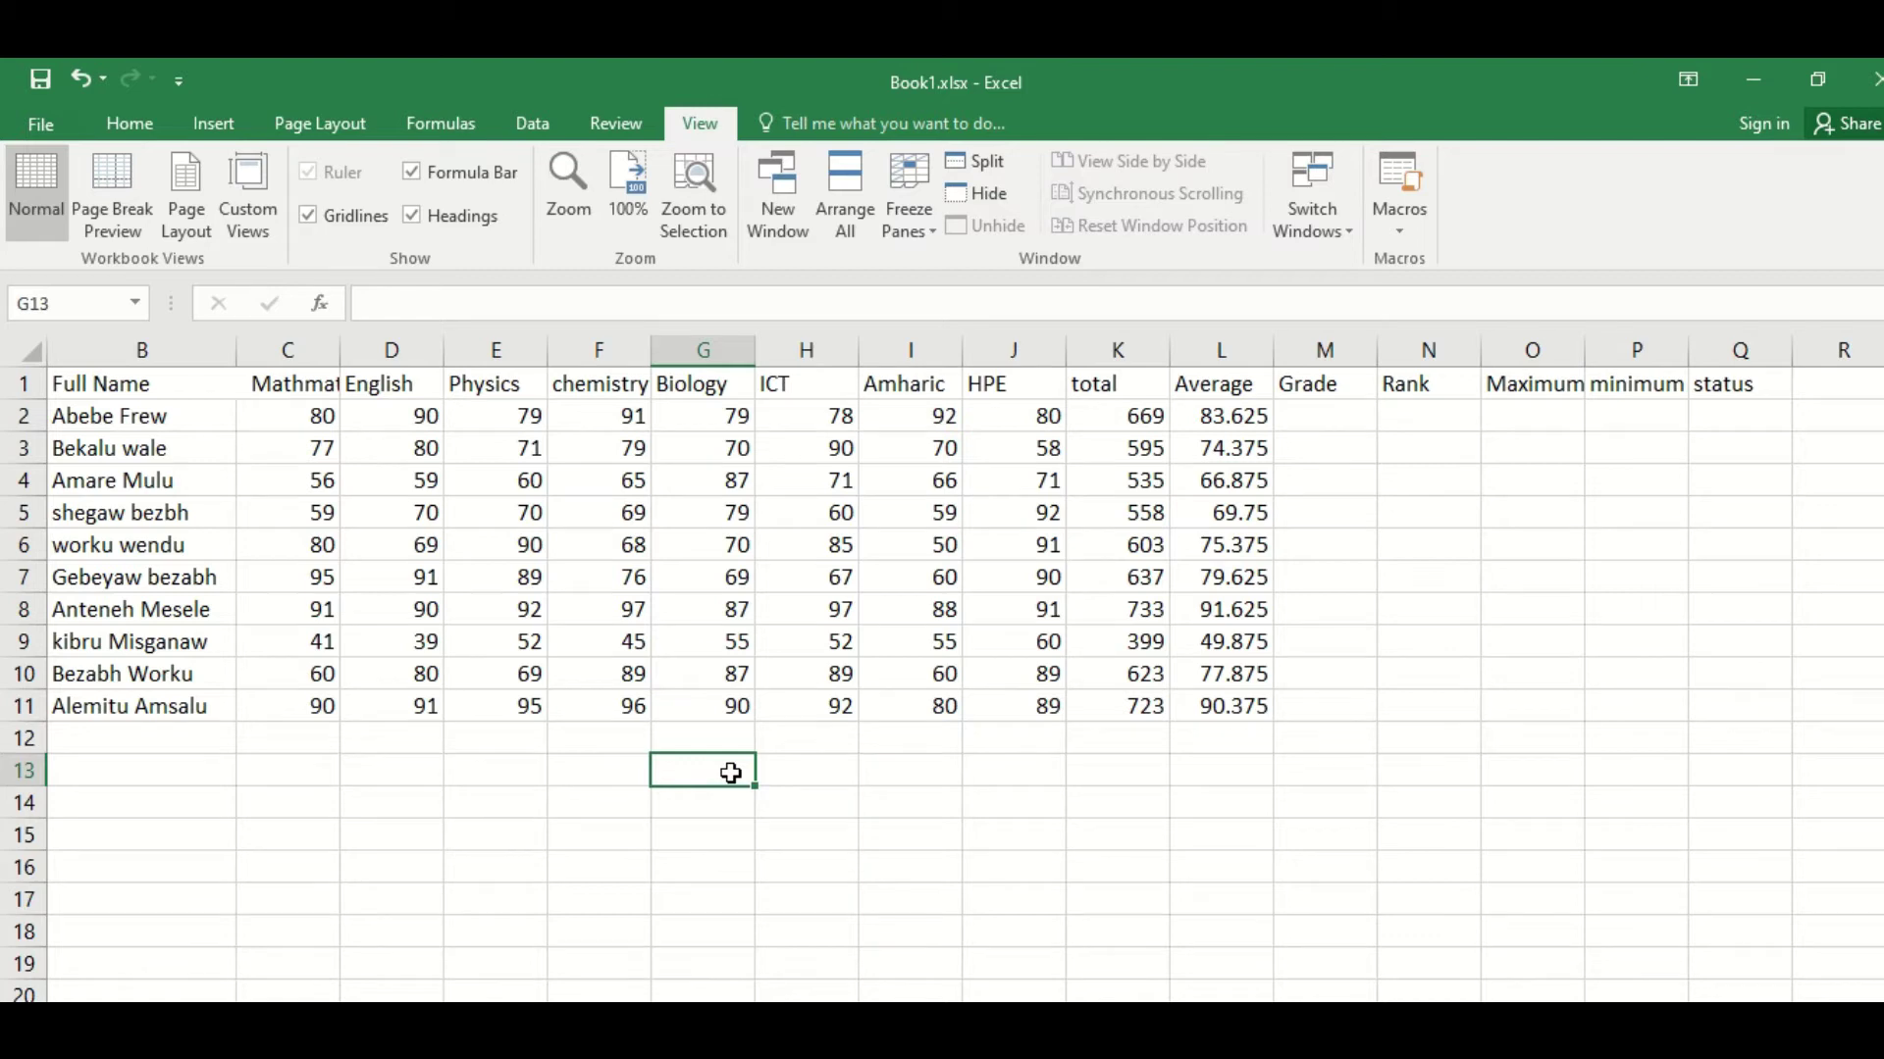
pyautogui.write('90>')
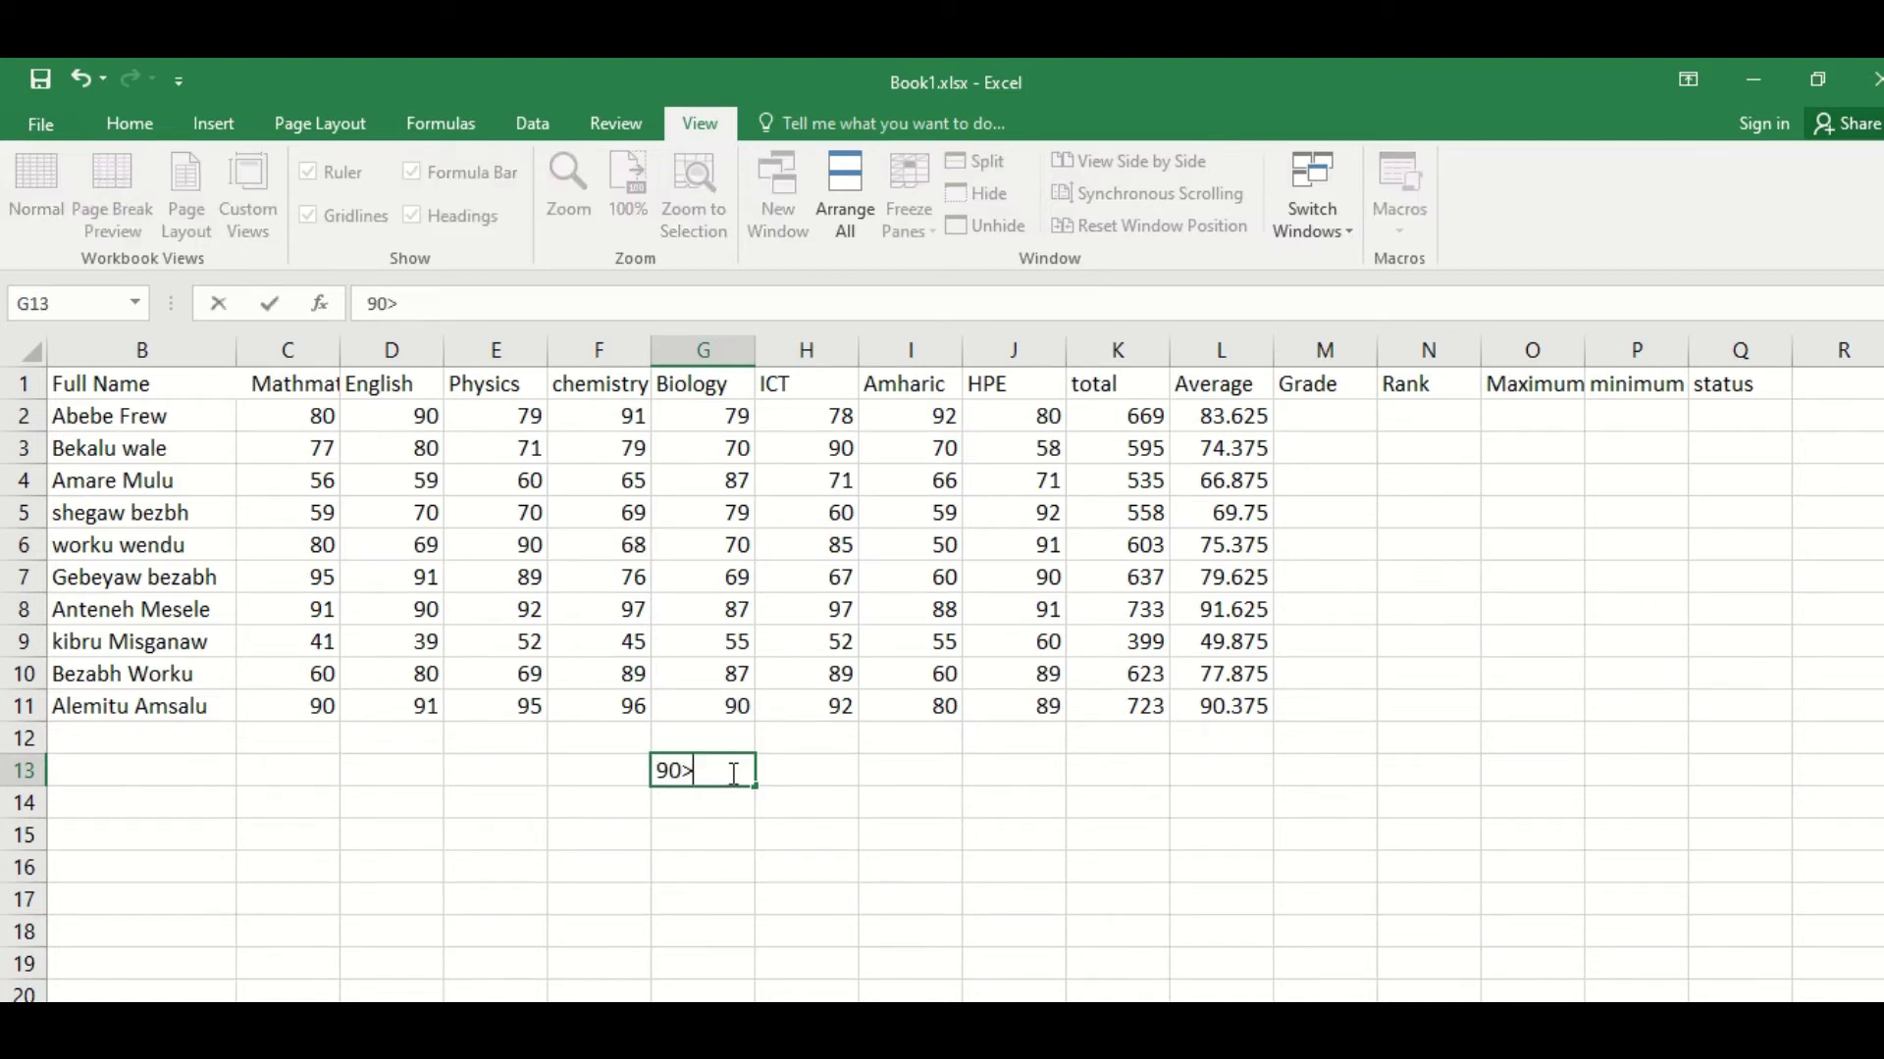
pyautogui.press('Left')
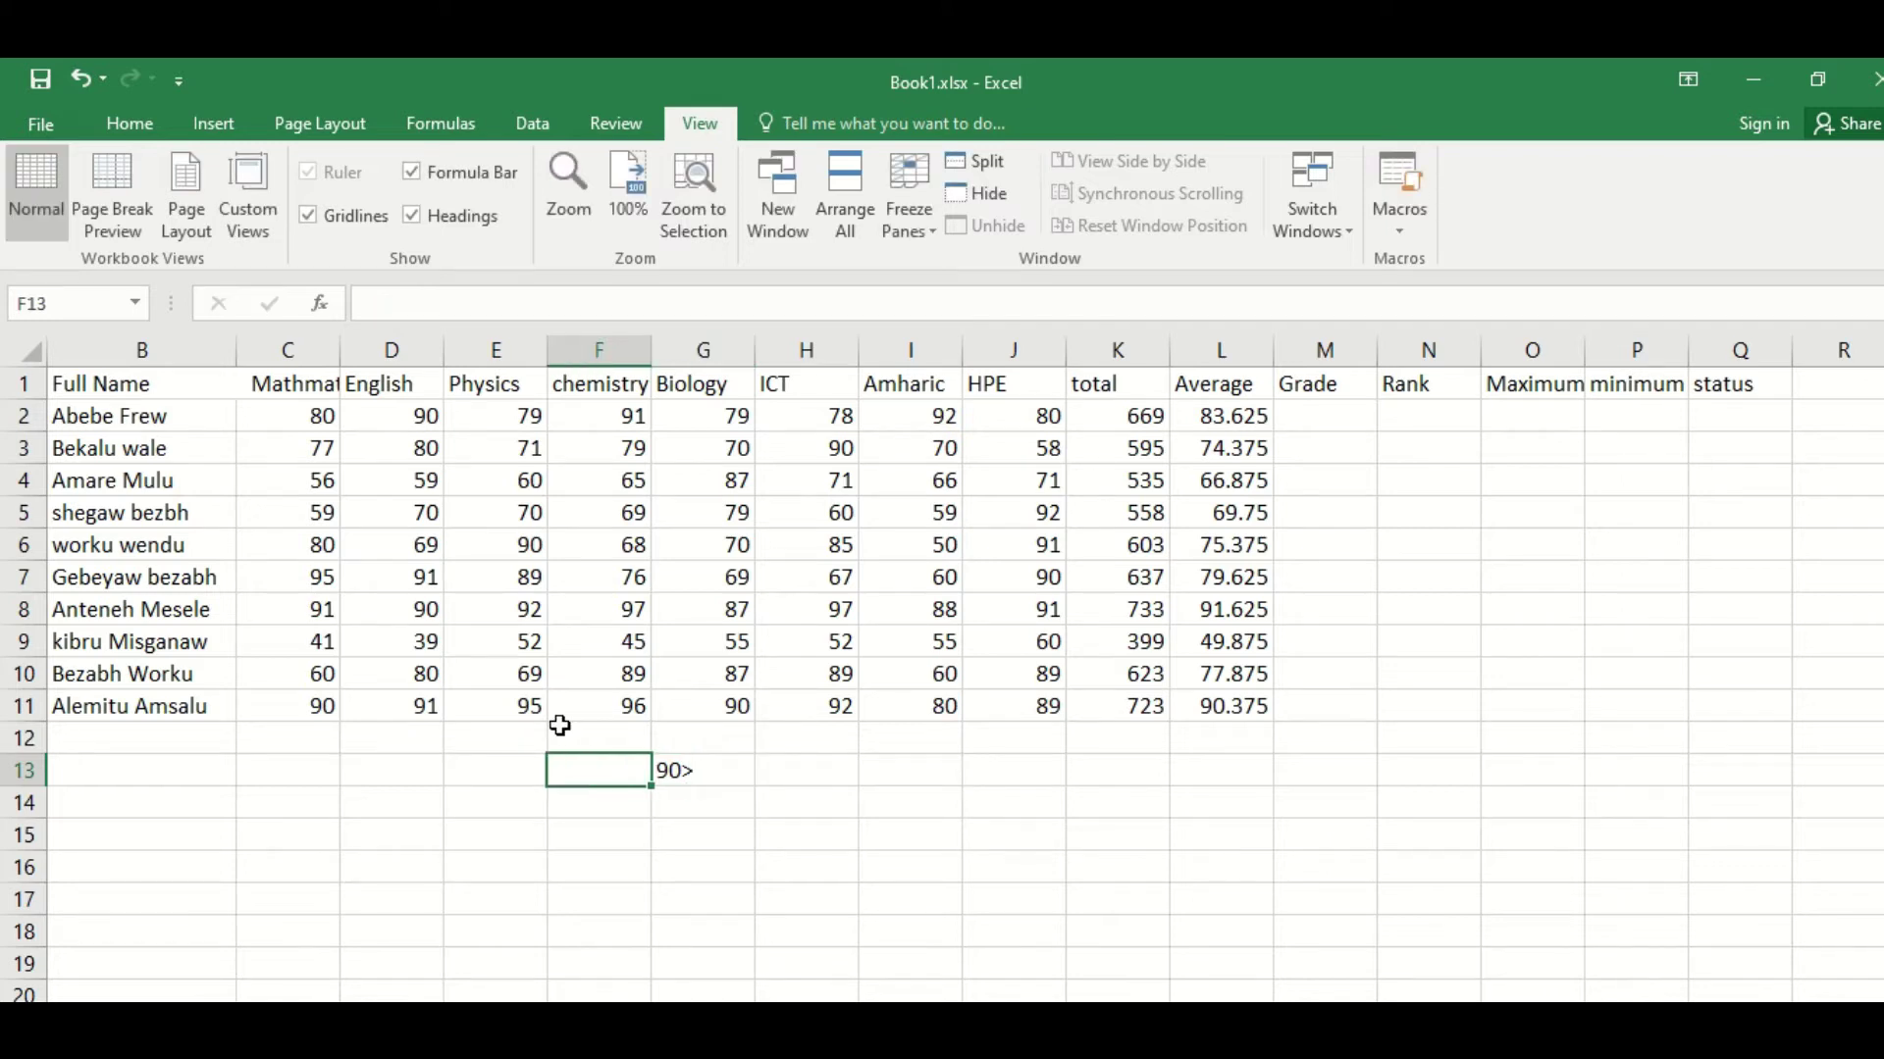
pyautogui.click(689, 780)
pyautogui.doubleClick(690, 780)
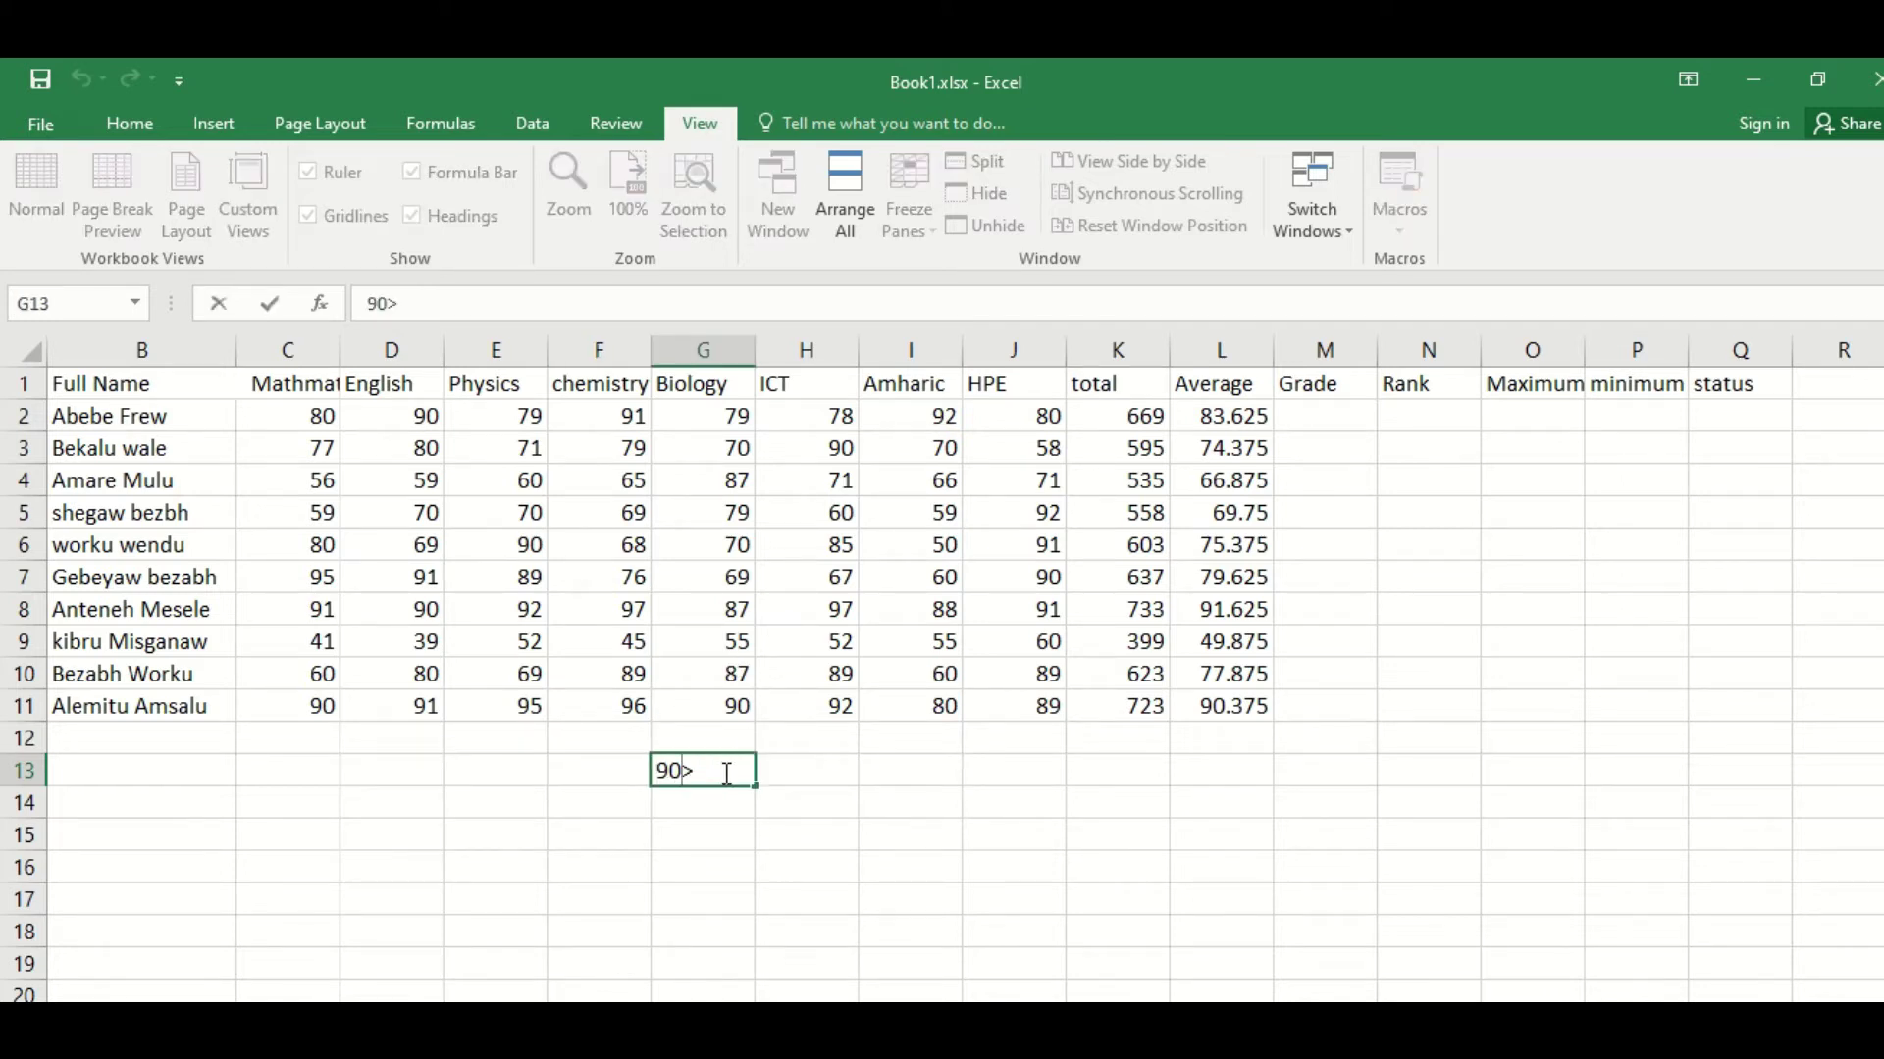
pyautogui.press('BackSpace')
pyautogui.press('BackSpace')
pyautogui.write('G>')
pyautogui.write('90')
pyautogui.press('Home')
pyautogui.press('Delete')
pyautogui.write('S')
pyautogui.write('A')
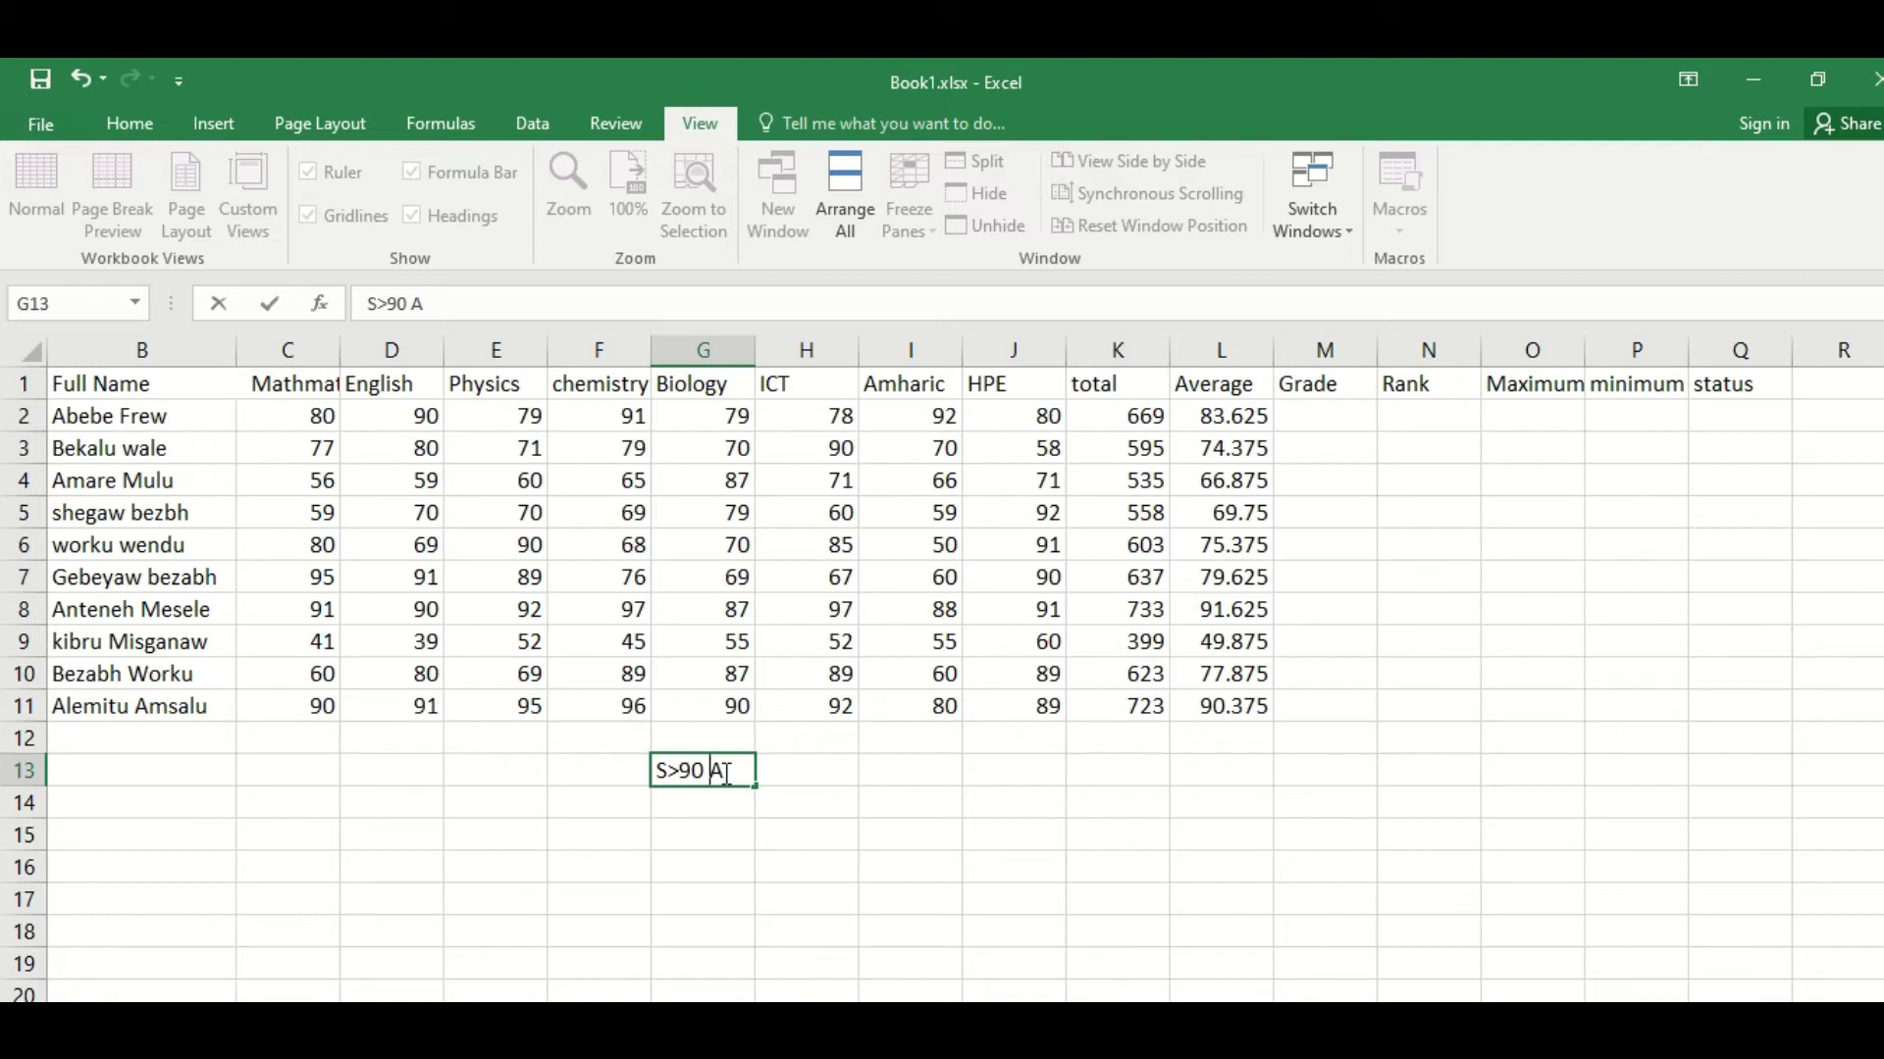
pyautogui.write('=')
pyautogui.press('Right')
pyautogui.click(702, 822)
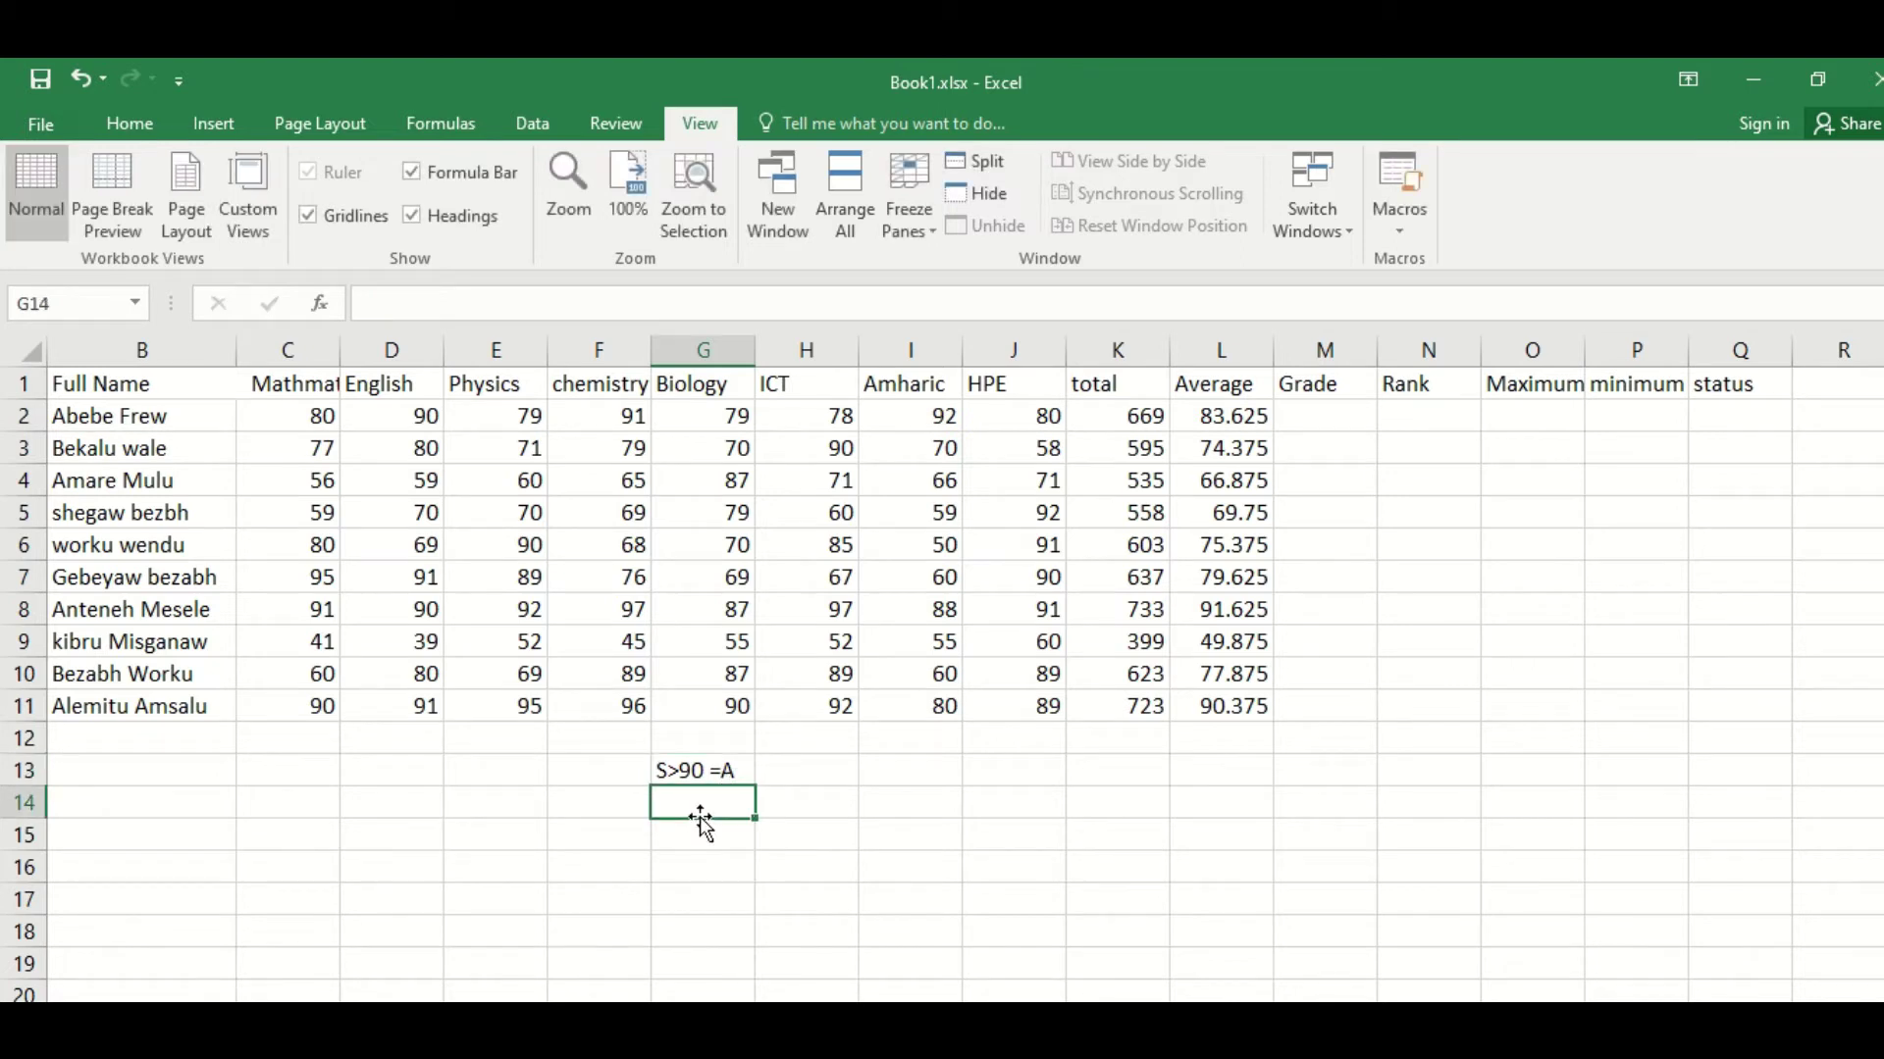
# Step: Finish G13 as S>90 =A+, enter S>85 in G14, then edit G13 toward S>=90
pyautogui.doubleClick(734, 771)
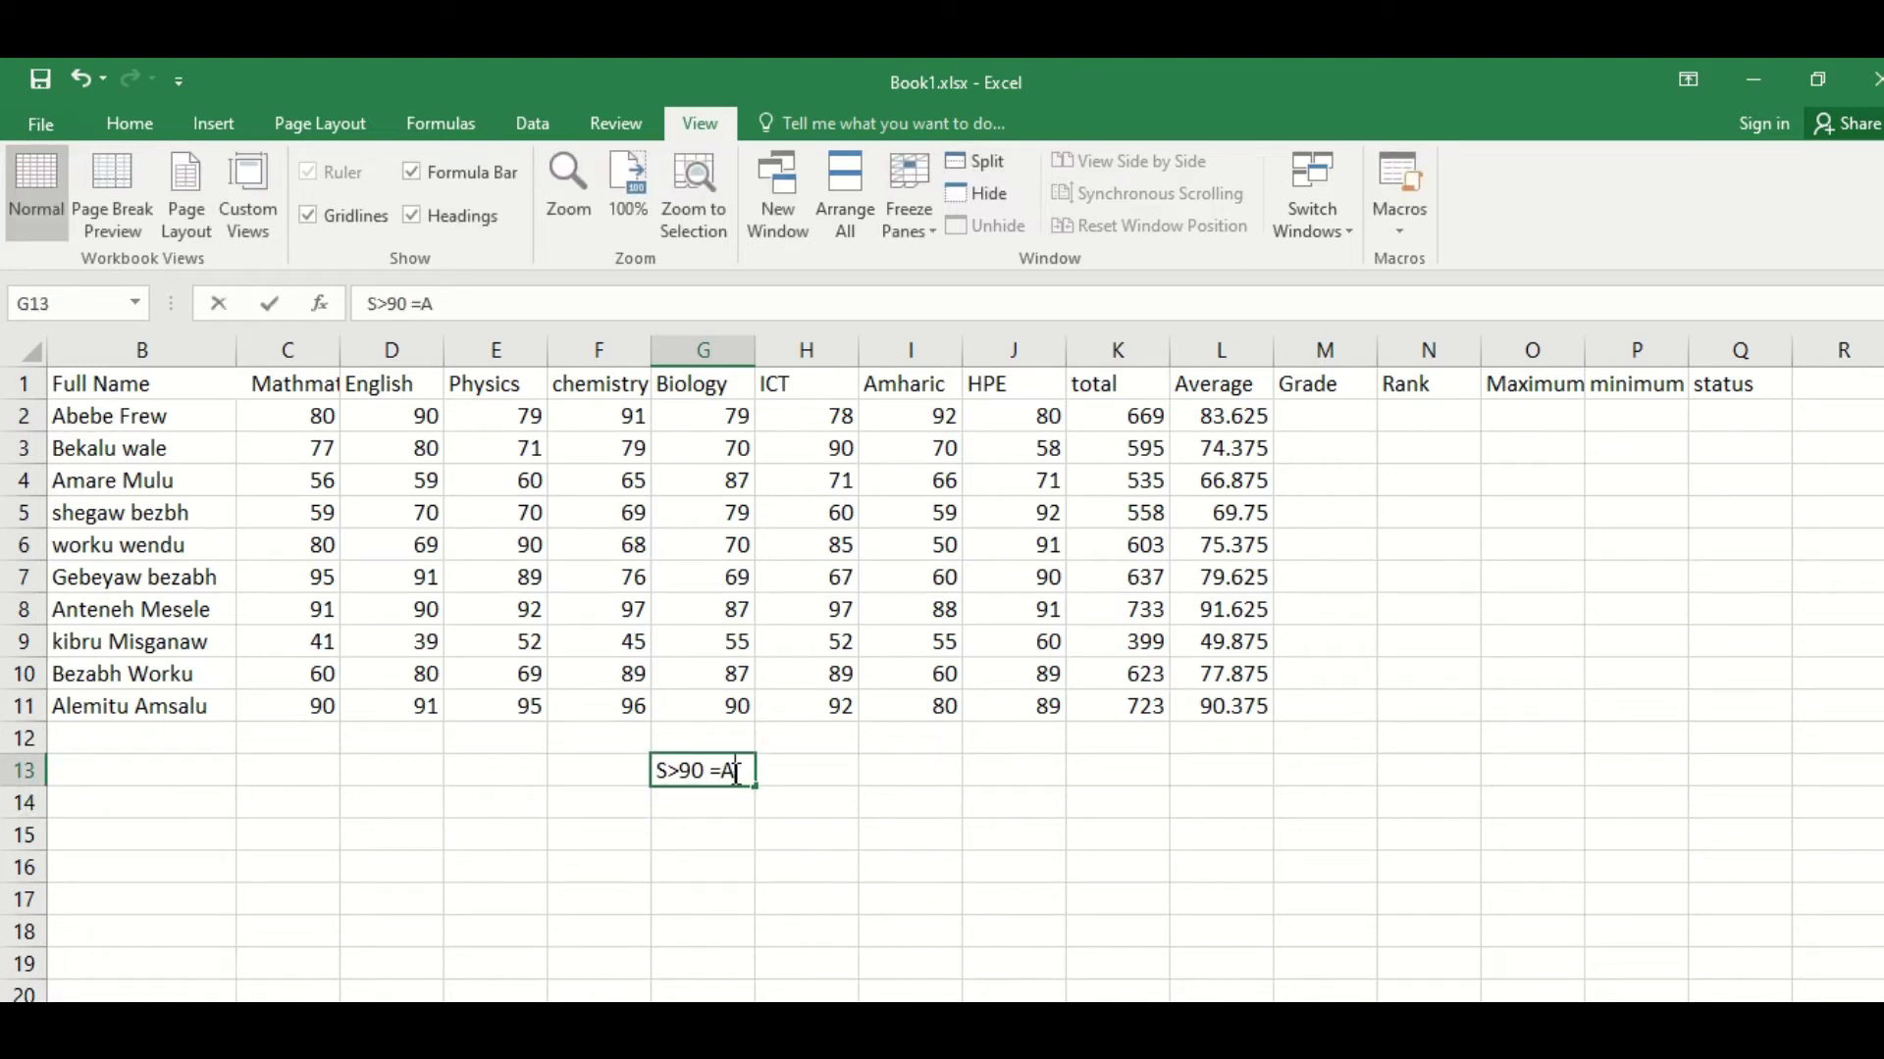
pyautogui.write('+')
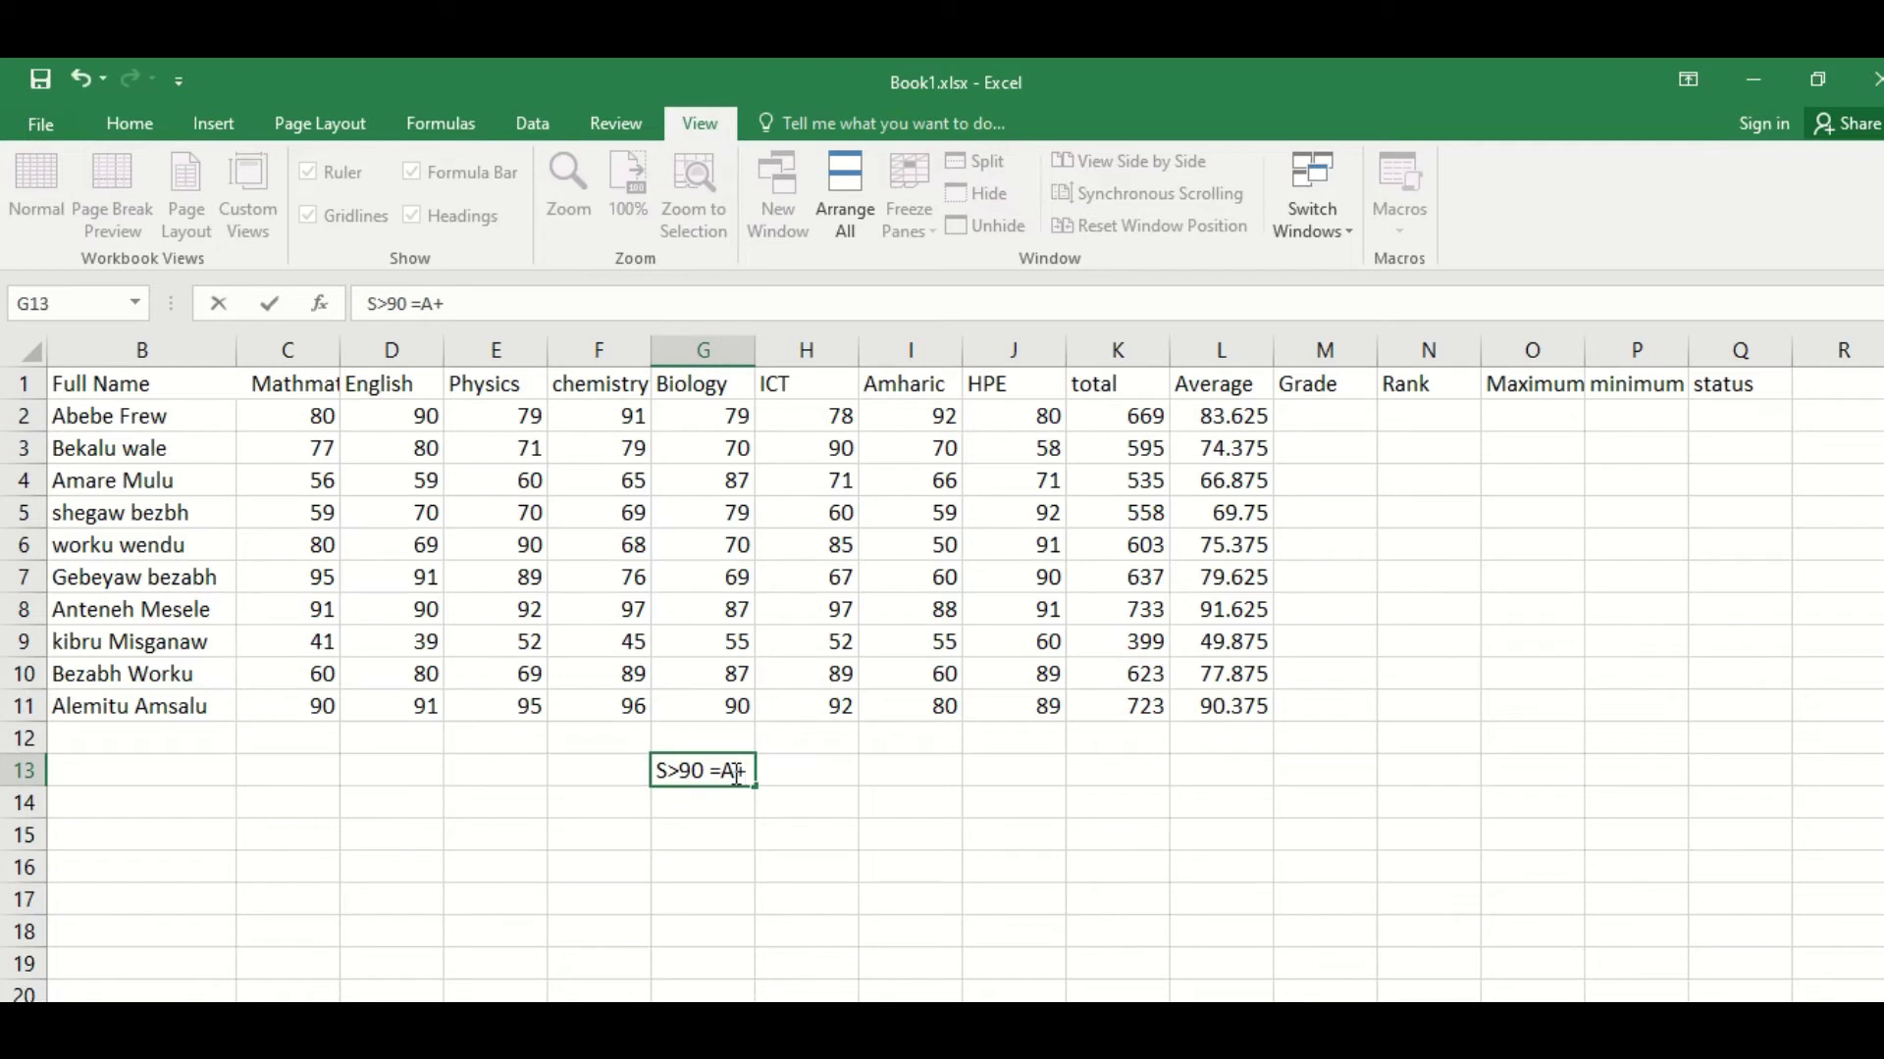
pyautogui.click(715, 799)
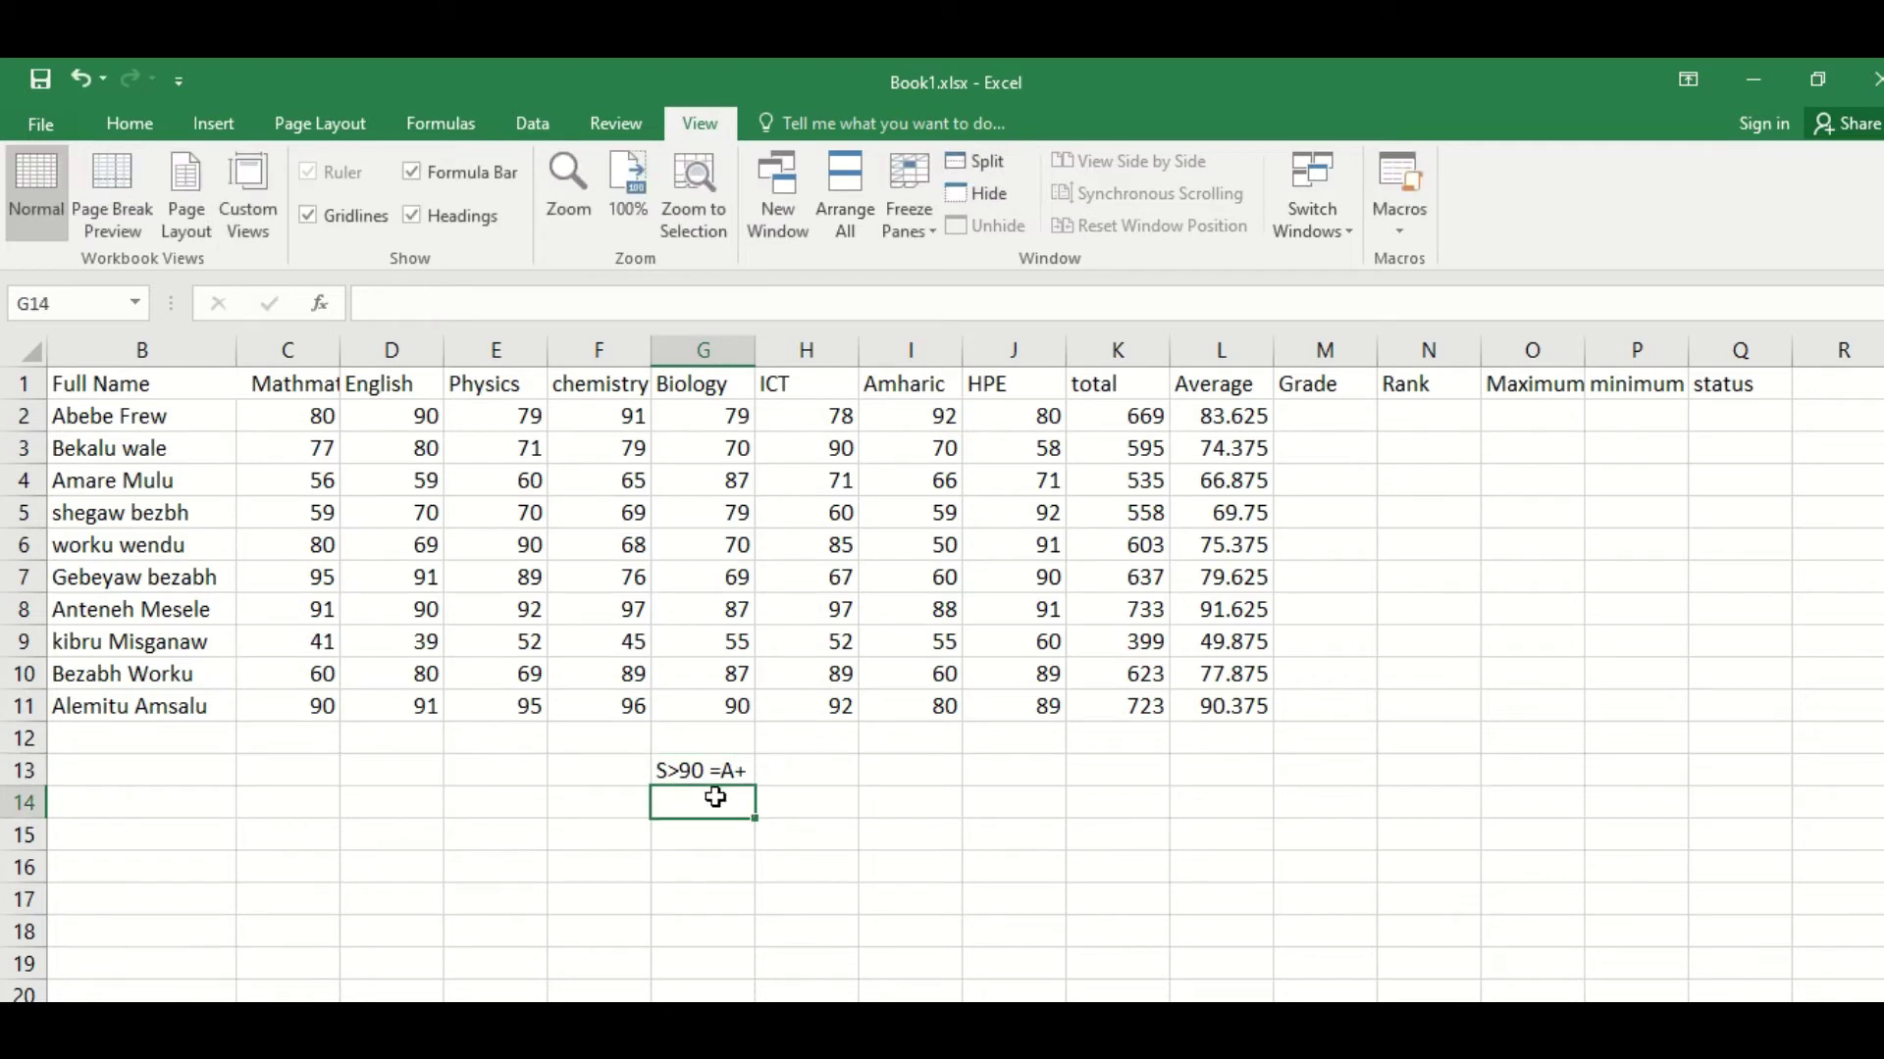
pyautogui.write('S')
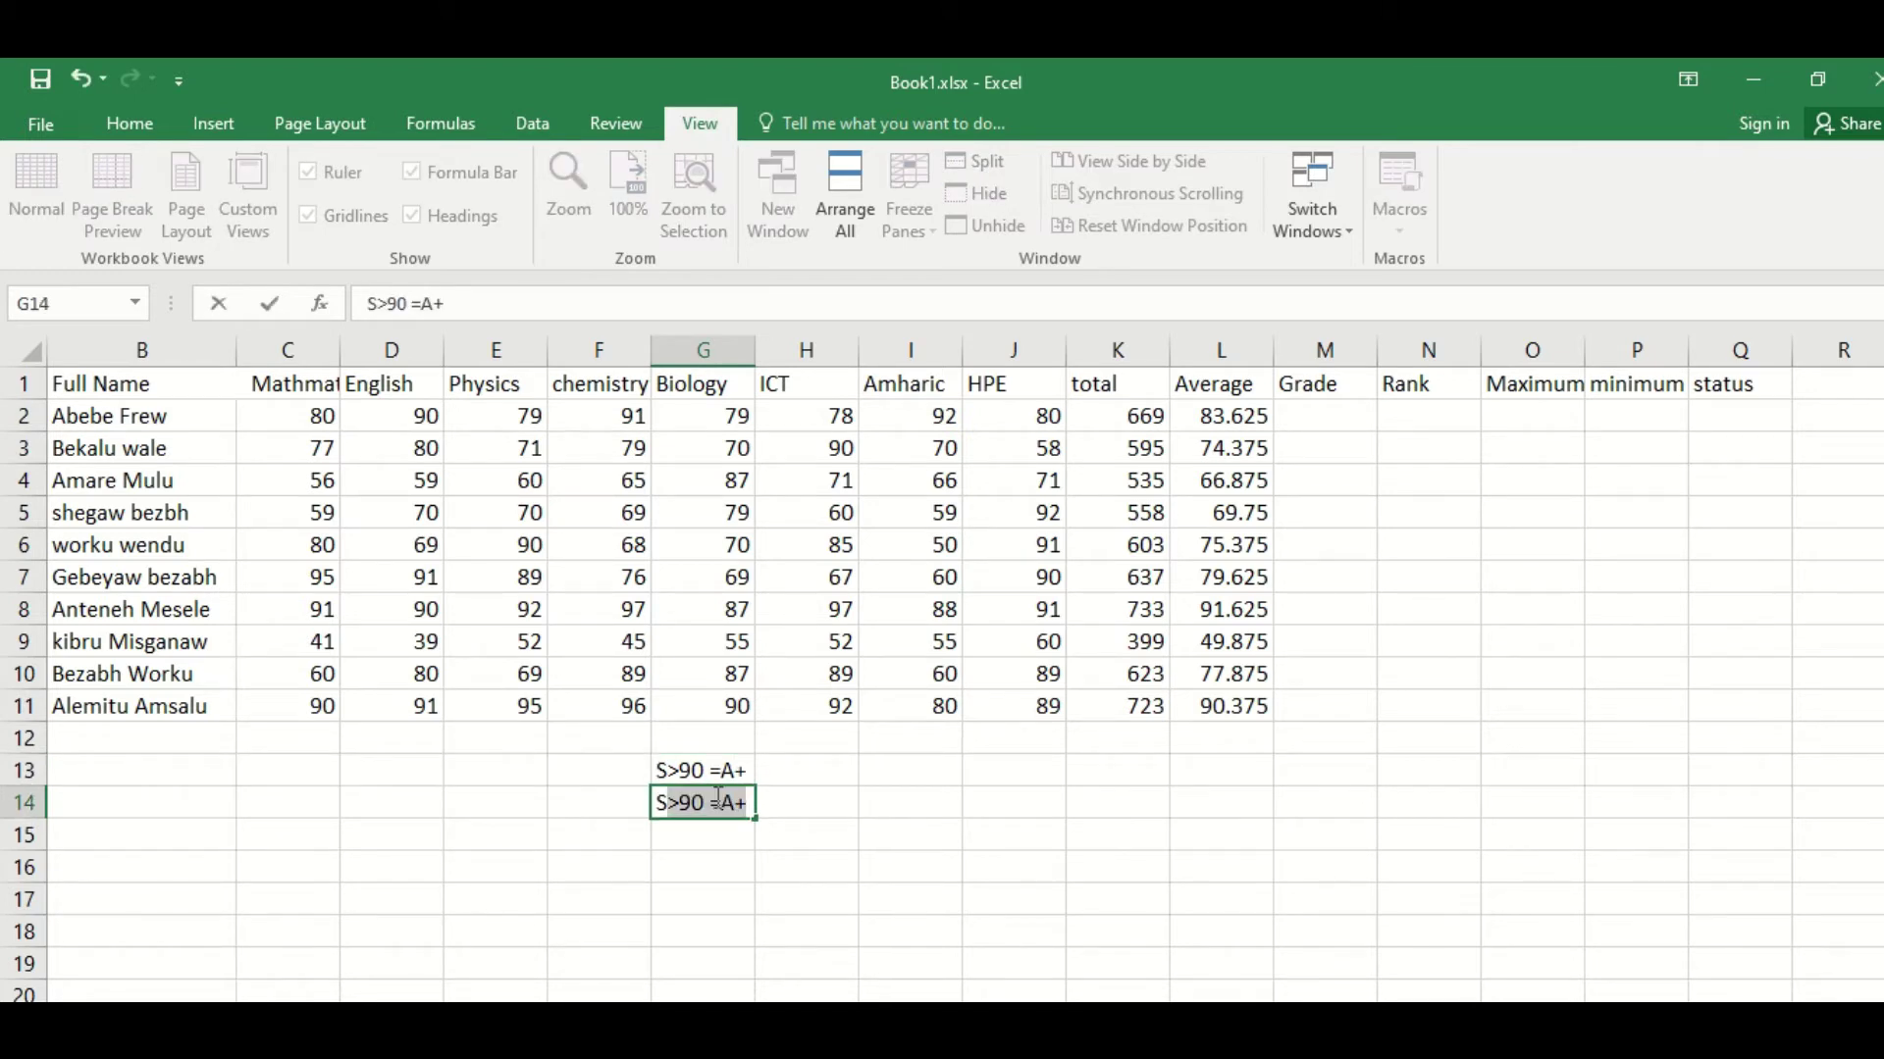
pyautogui.write('>')
pyautogui.write('85')
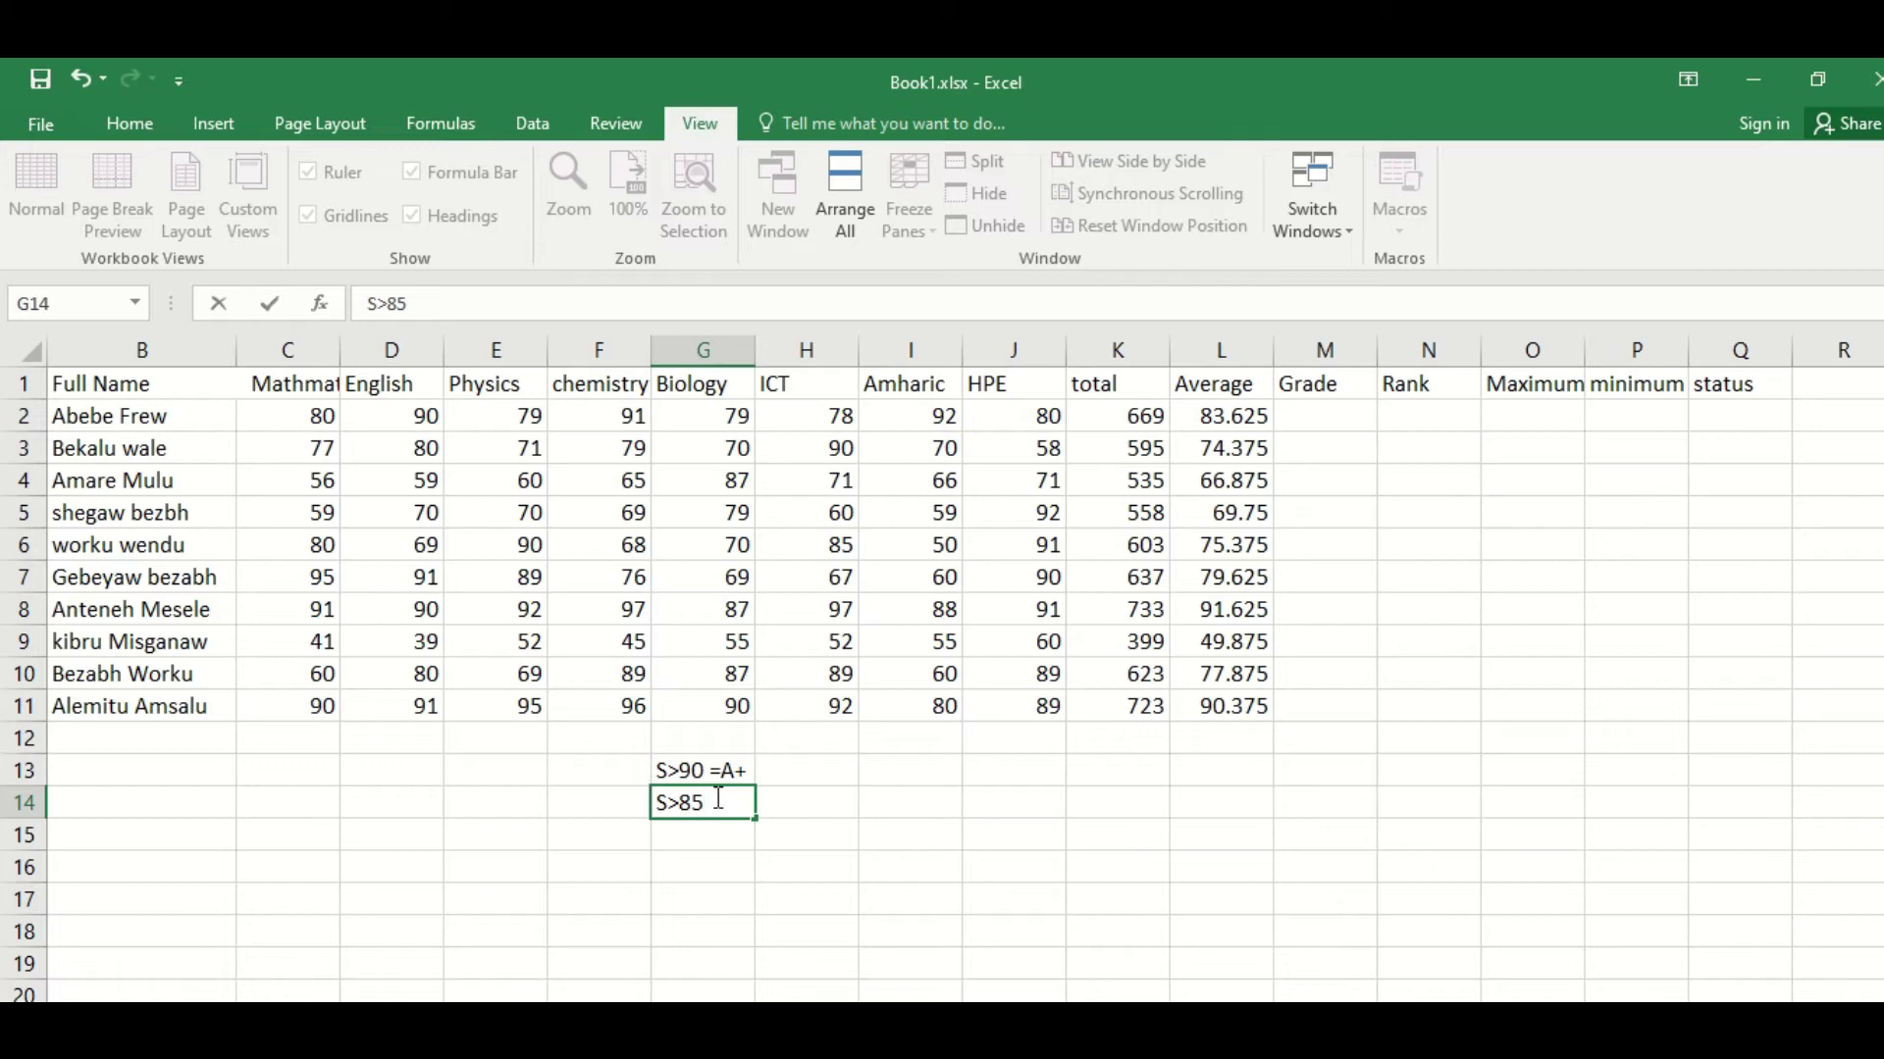
pyautogui.click(684, 769)
pyautogui.doubleClick(684, 769)
pyautogui.write('=90 ')
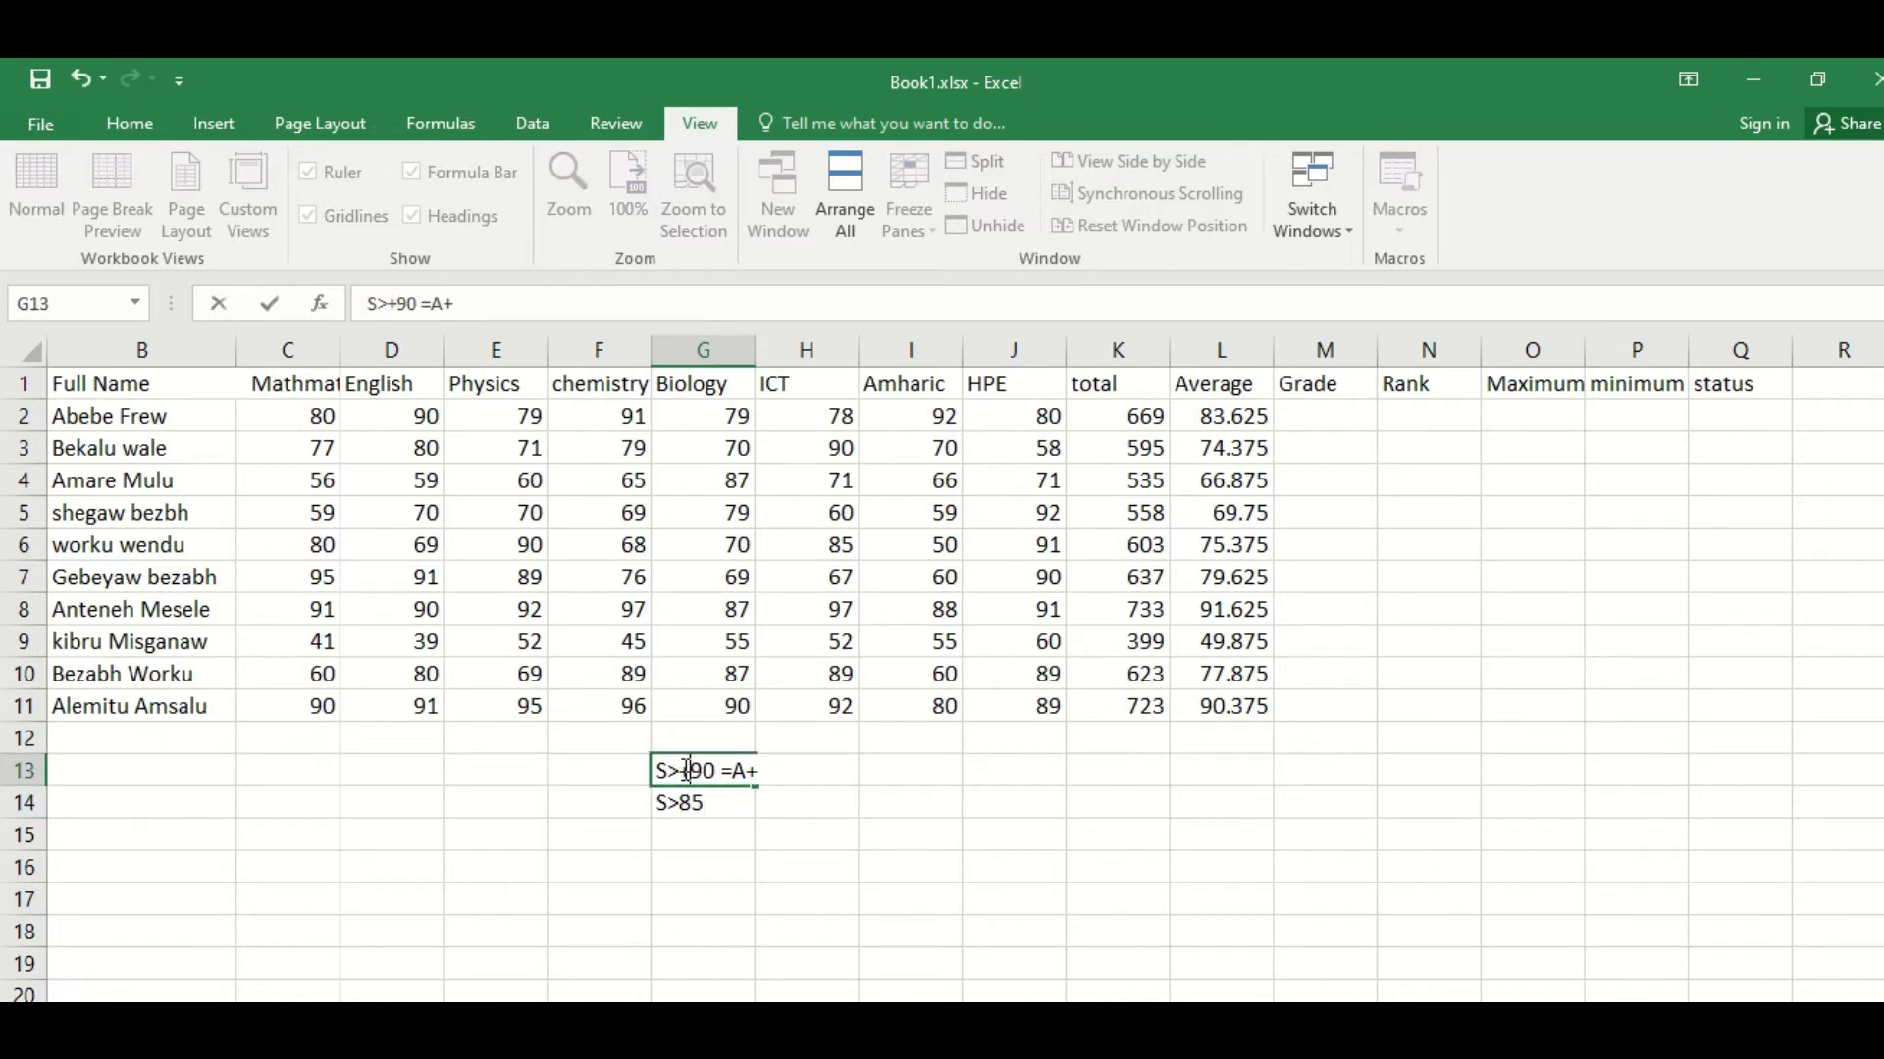
pyautogui.write('=')
# Step: Commit S>=90 =A+ in G13 and correct G14 to read S>=85 = A
pyautogui.click(723, 815)
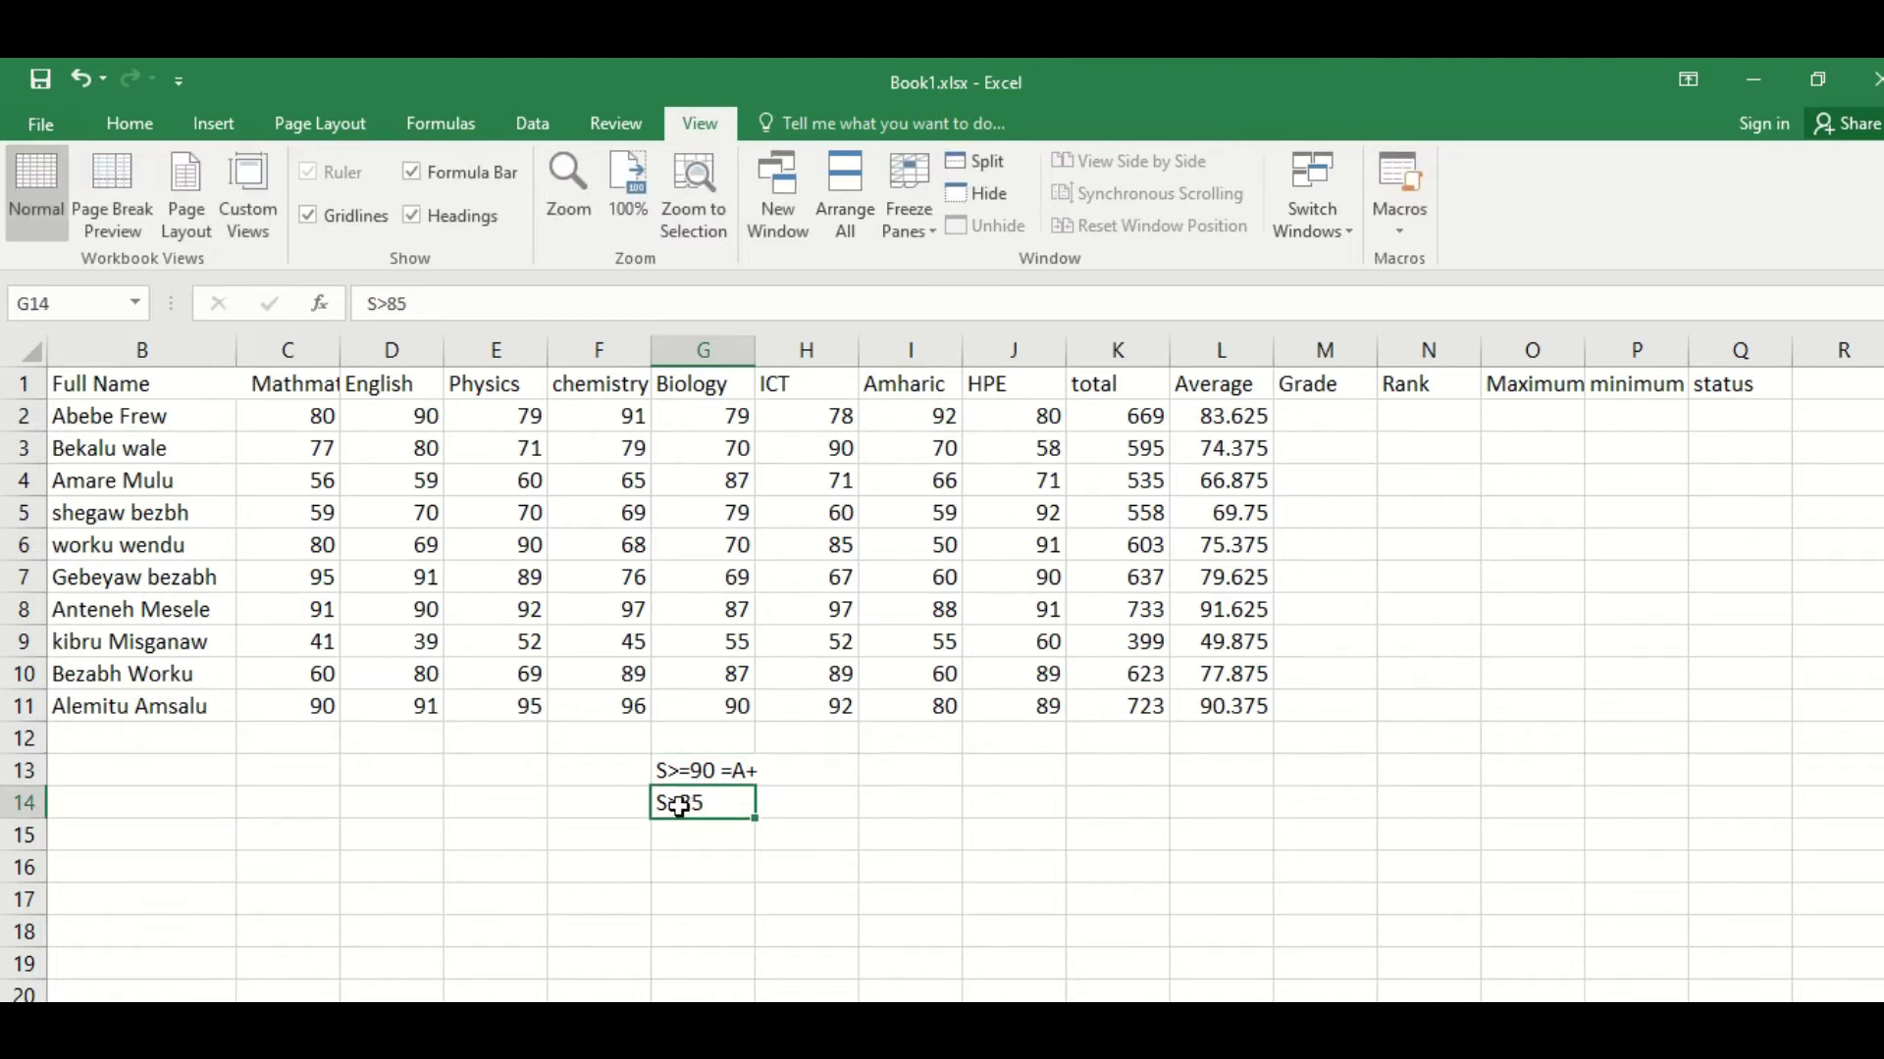
pyautogui.doubleClick(680, 807)
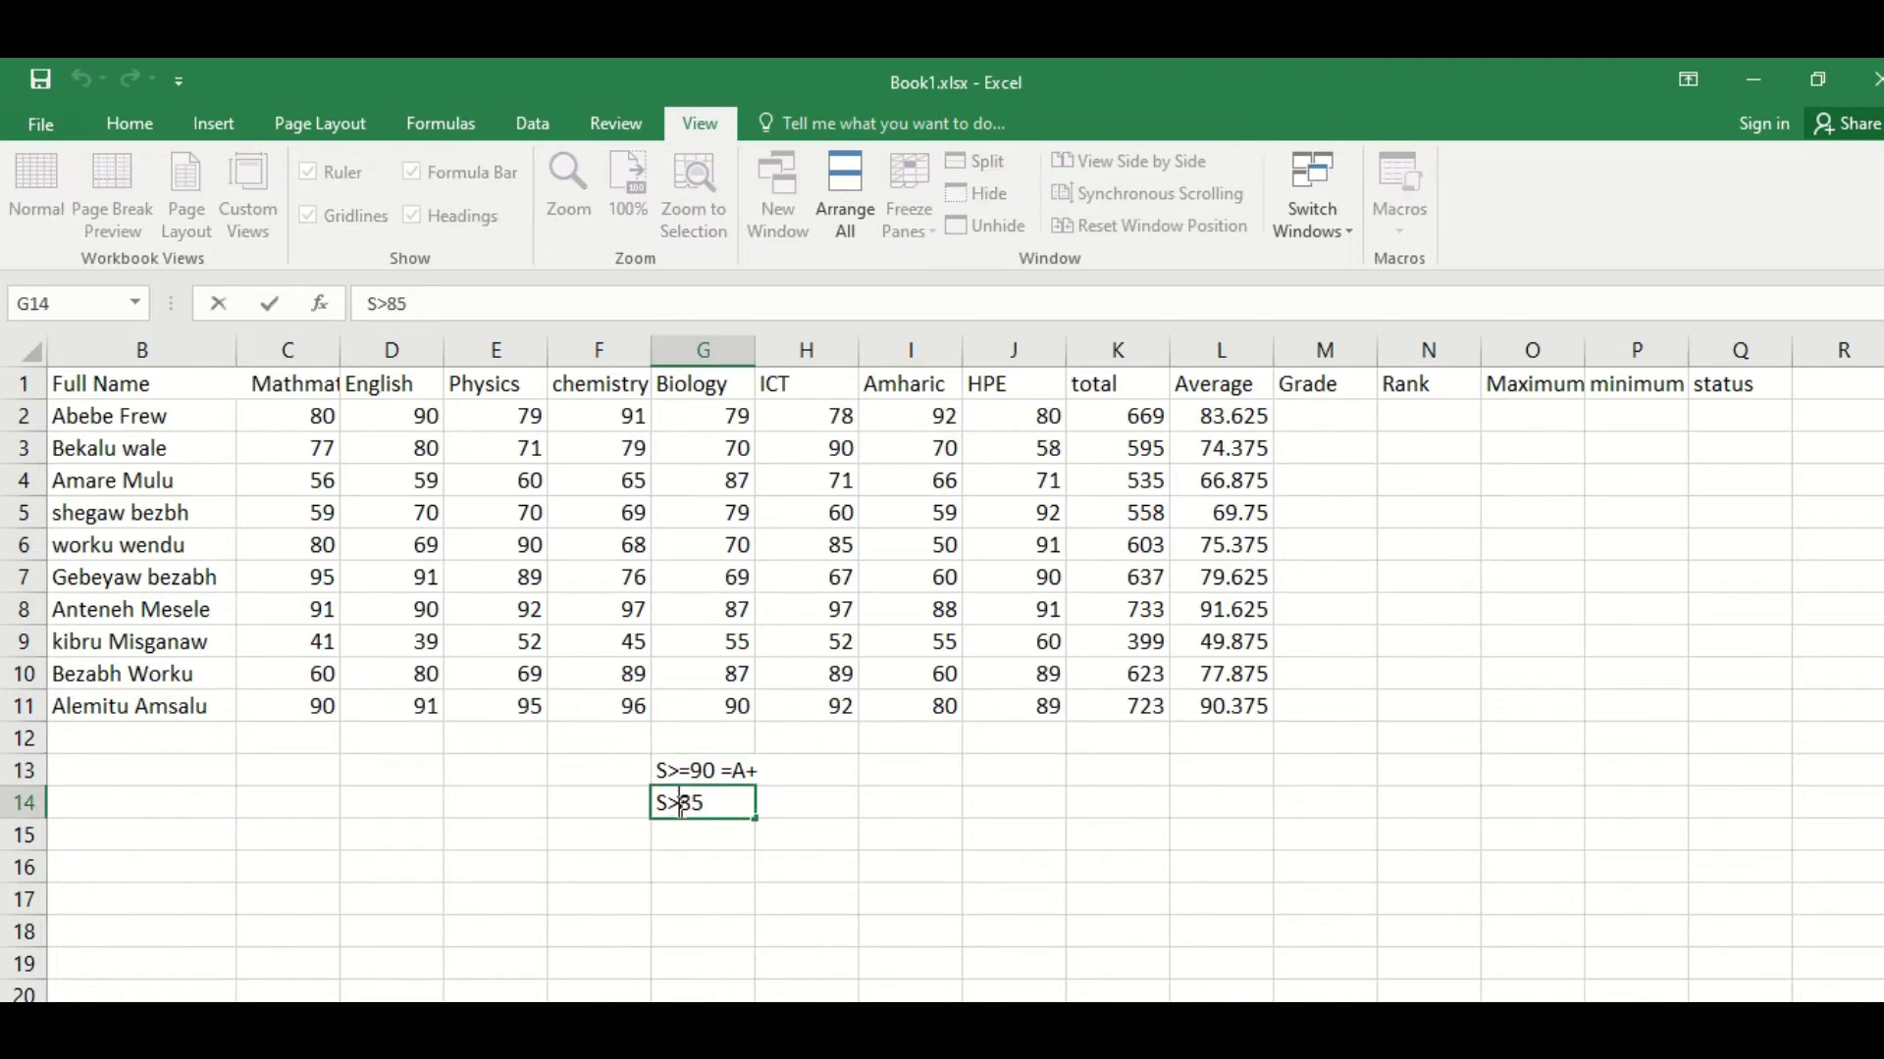
pyautogui.write('+')
pyautogui.press('BackSpace')
pyautogui.write('=')
pyautogui.press('Right')
pyautogui.write('= ')
pyautogui.write('A')
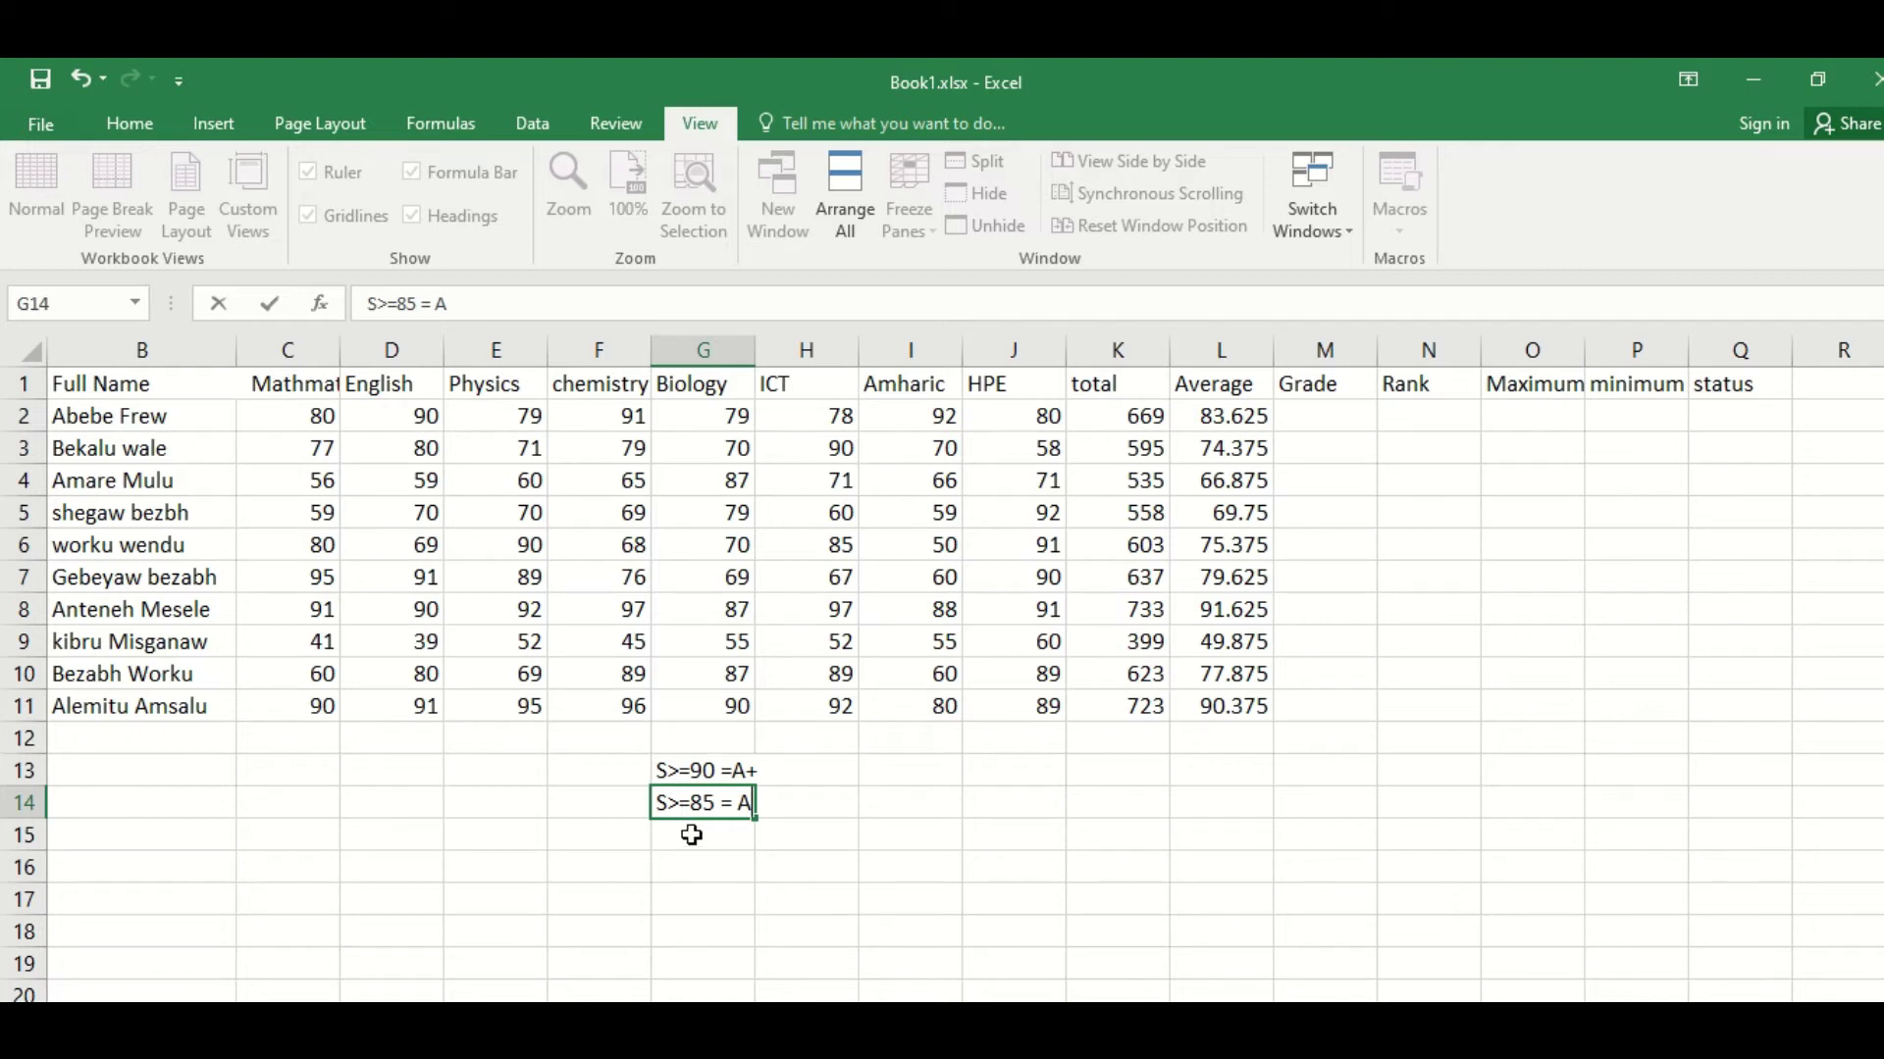
# Step: Enter S>=80 = A- in G15 and type S>=75 = B+ into G16
pyautogui.click(691, 835)
pyautogui.write('S')
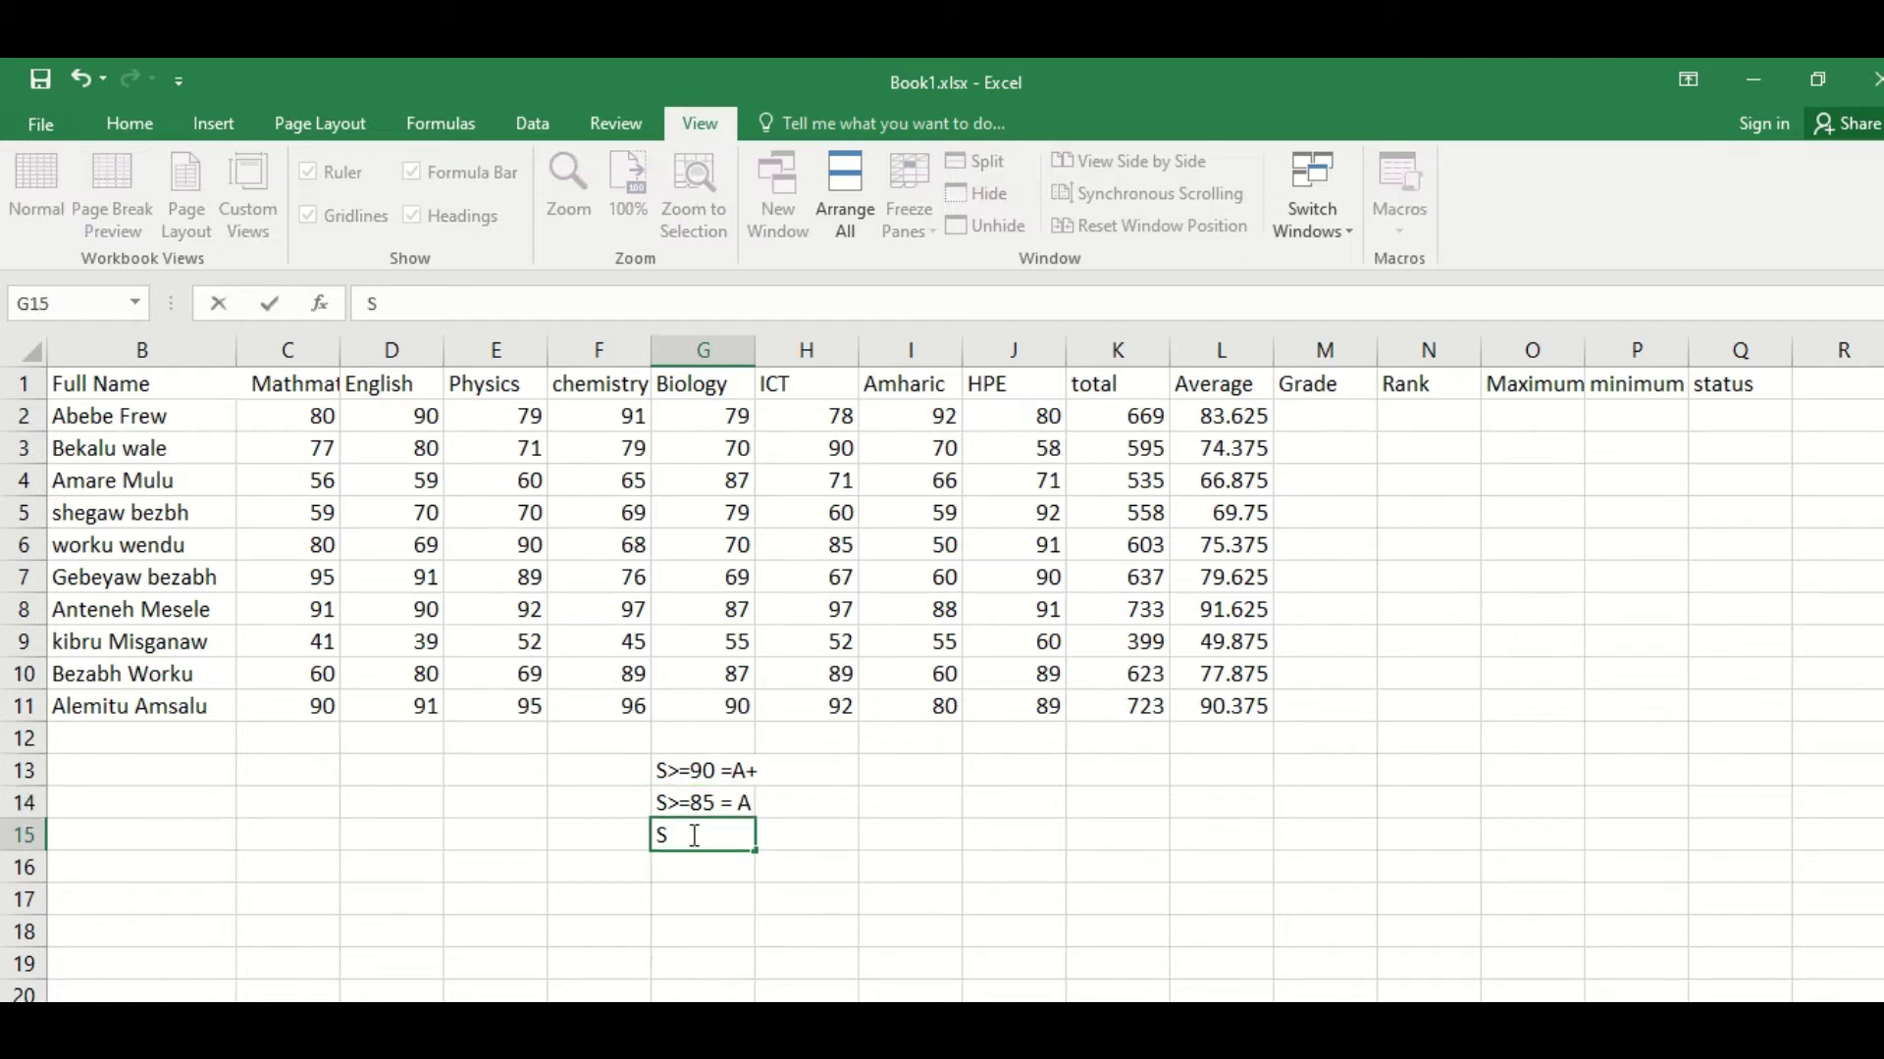
pyautogui.write('>8')
pyautogui.press('BackSpace')
pyautogui.write('=')
pyautogui.write('80')
pyautogui.write(' = ')
pyautogui.write('A-')
pyautogui.press('Return')
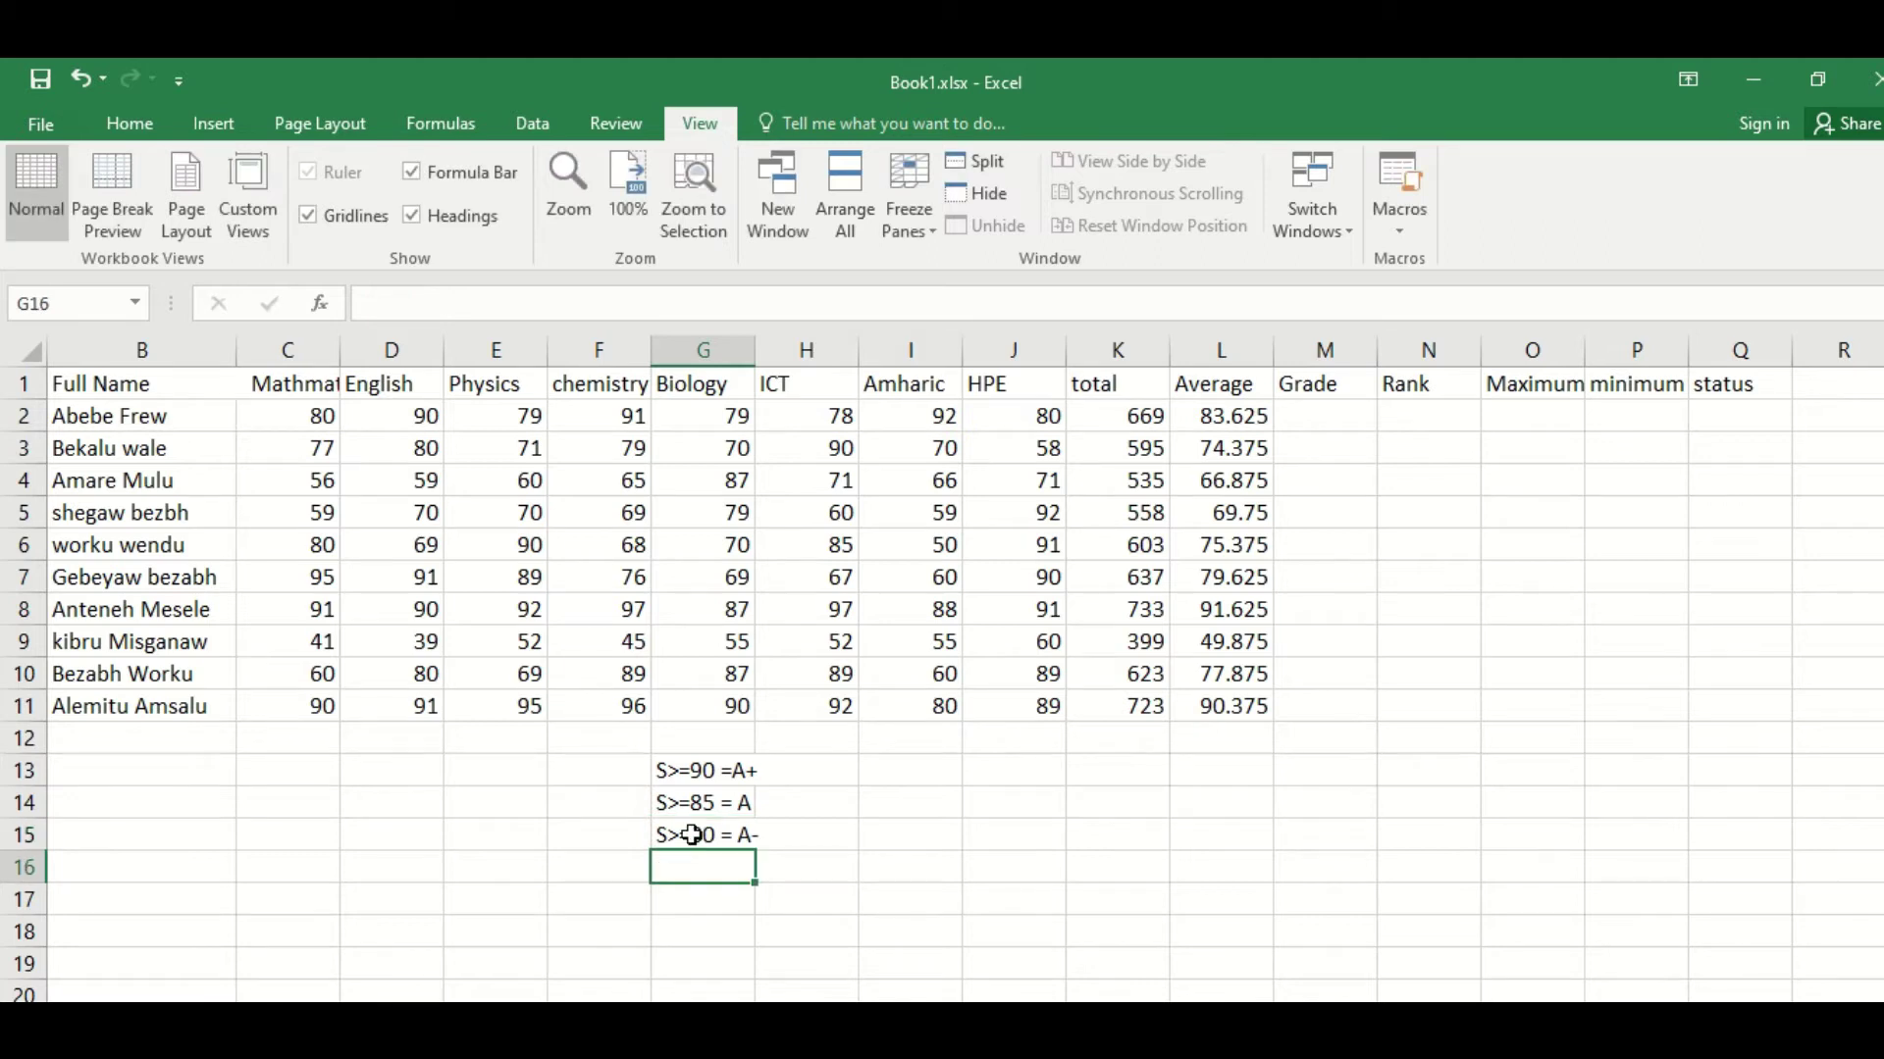
pyautogui.write('S>')
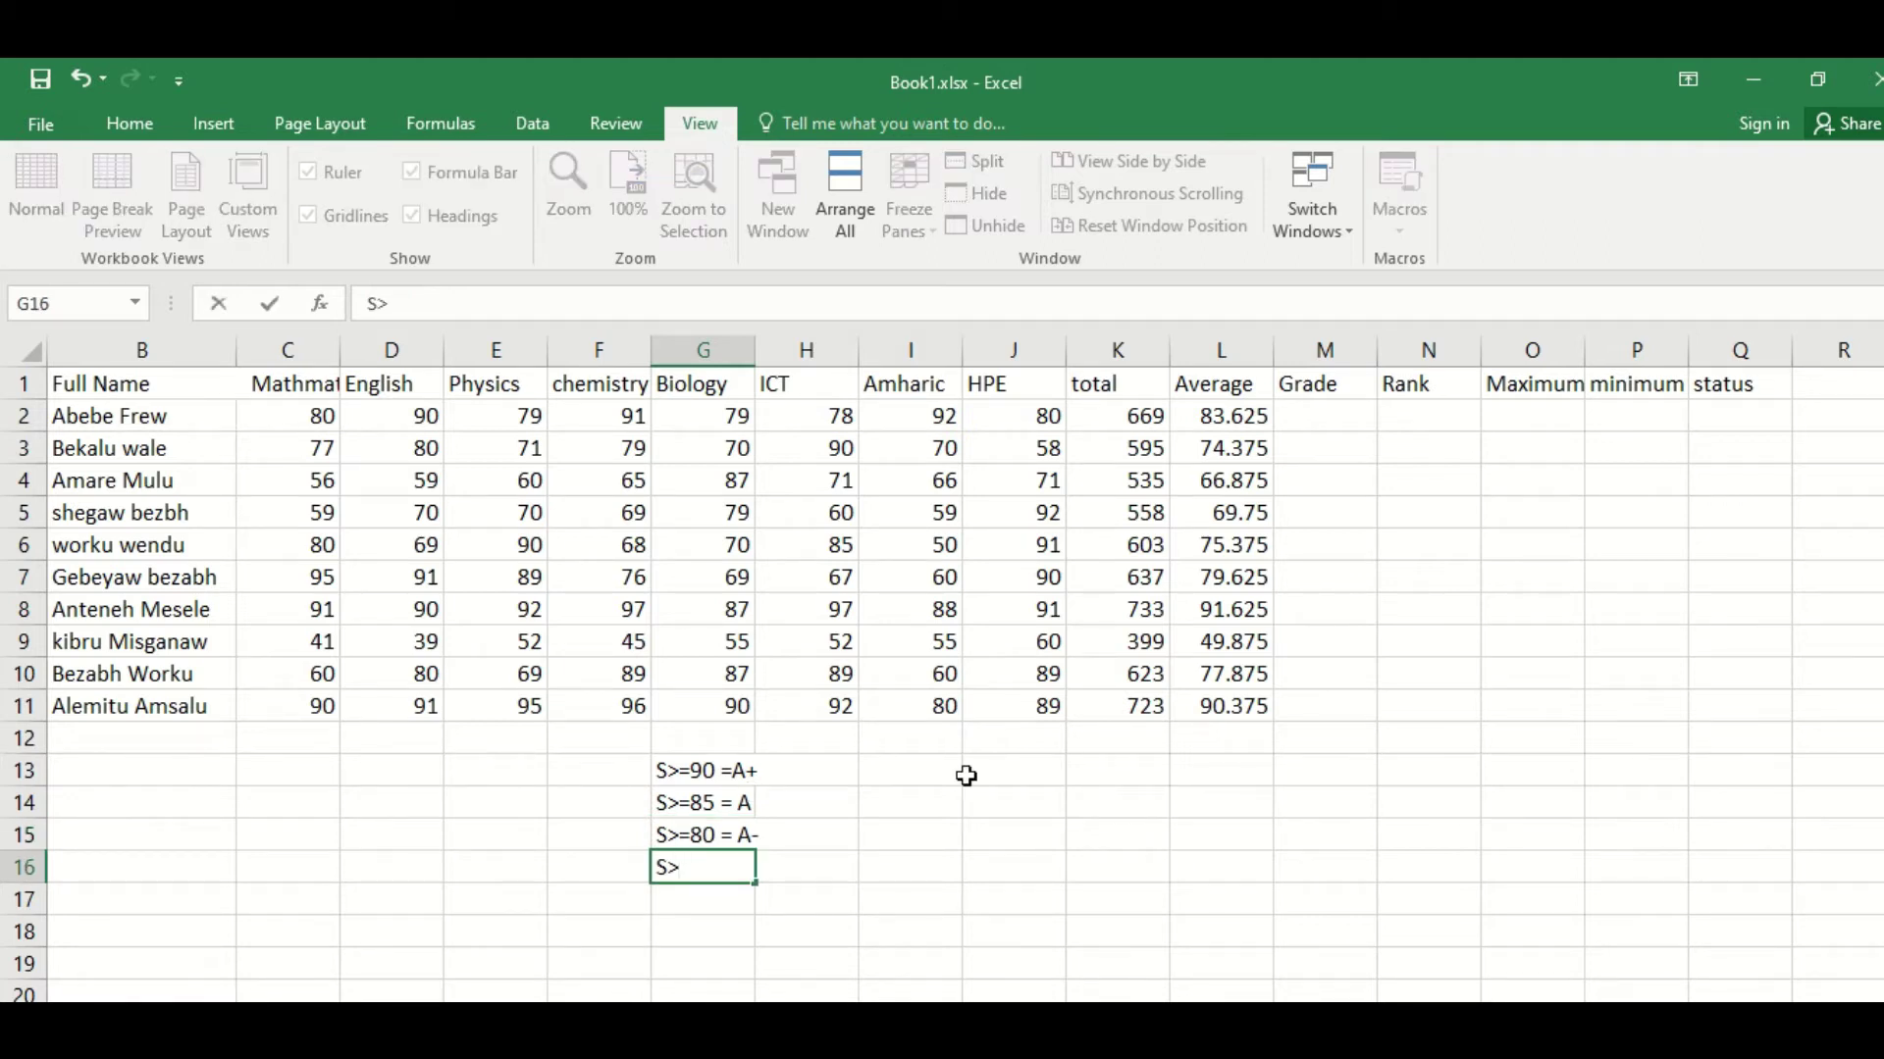
pyautogui.write('=')
pyautogui.write('75 ')
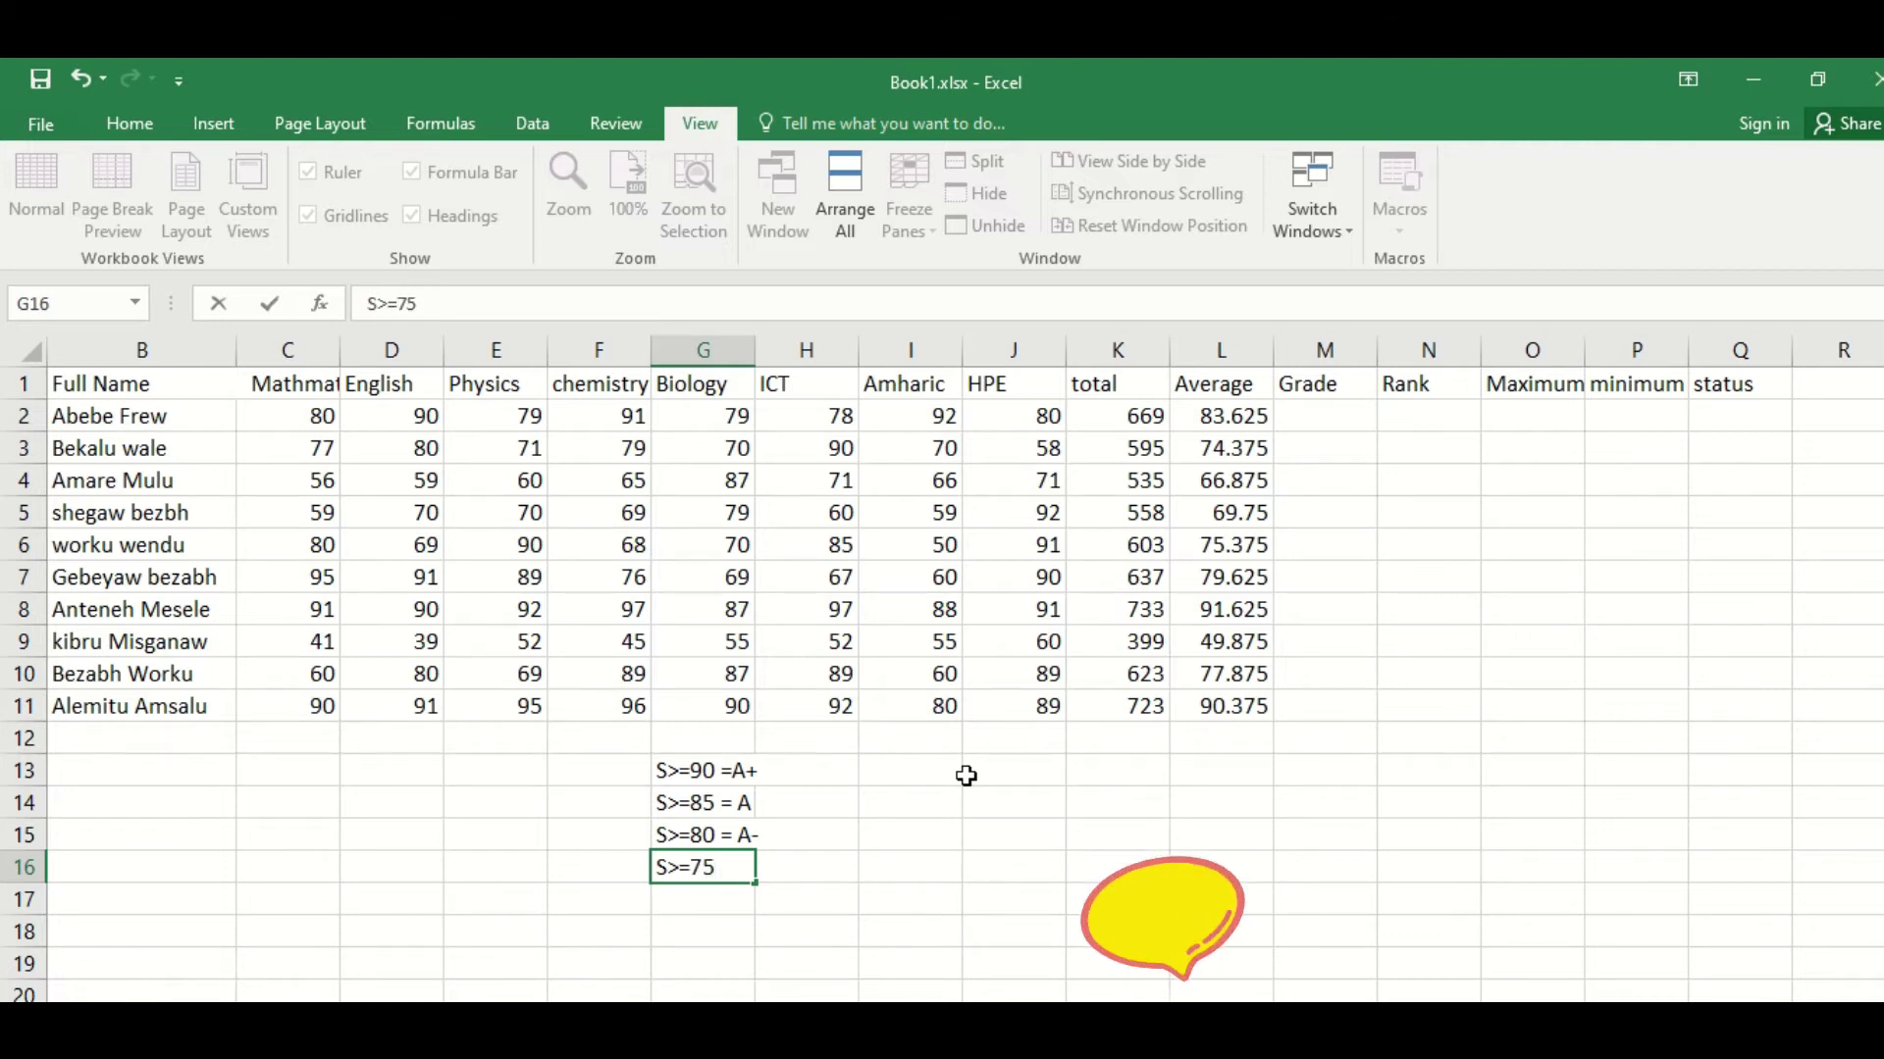
pyautogui.write('= B+')
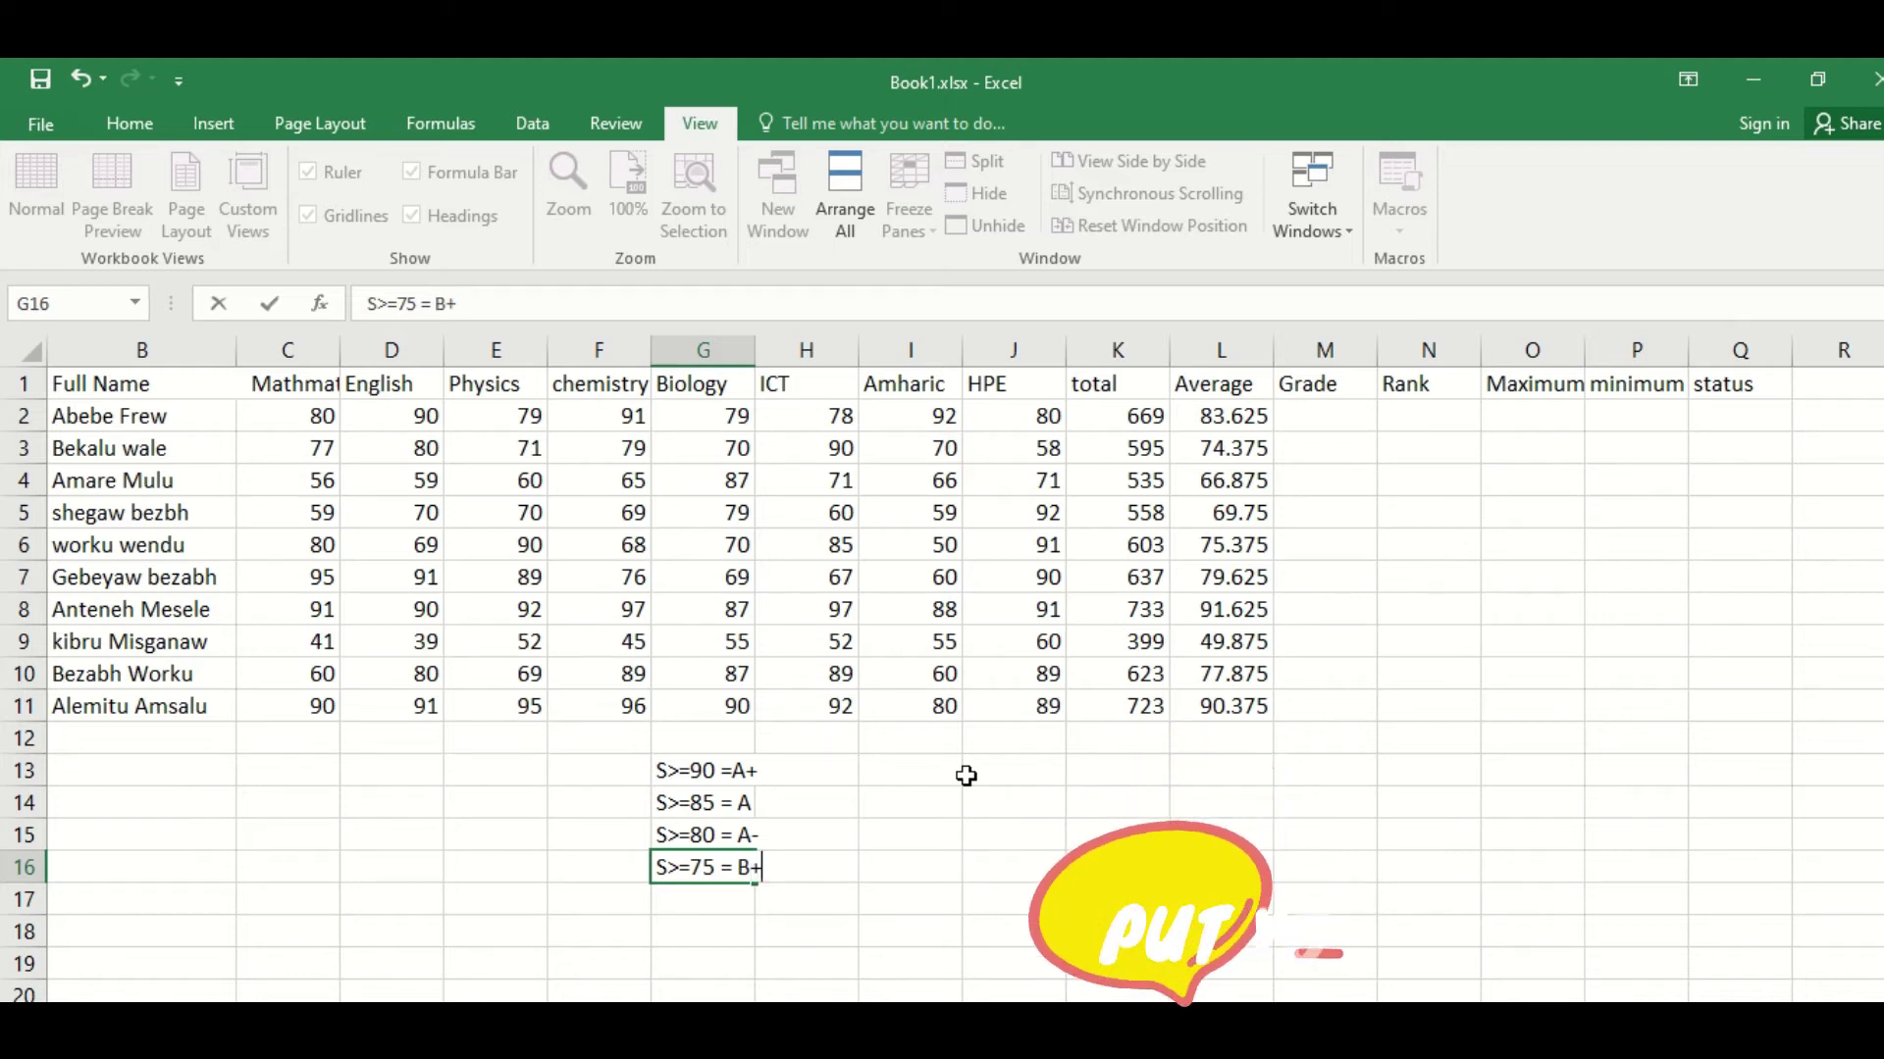
# Step: Enter the bands S>=70 =B, S>=65 =B-, S>=60 =C+, S>=50 =C and S>=45 =C- in G17–G21
pyautogui.press('Return')
pyautogui.write('S')
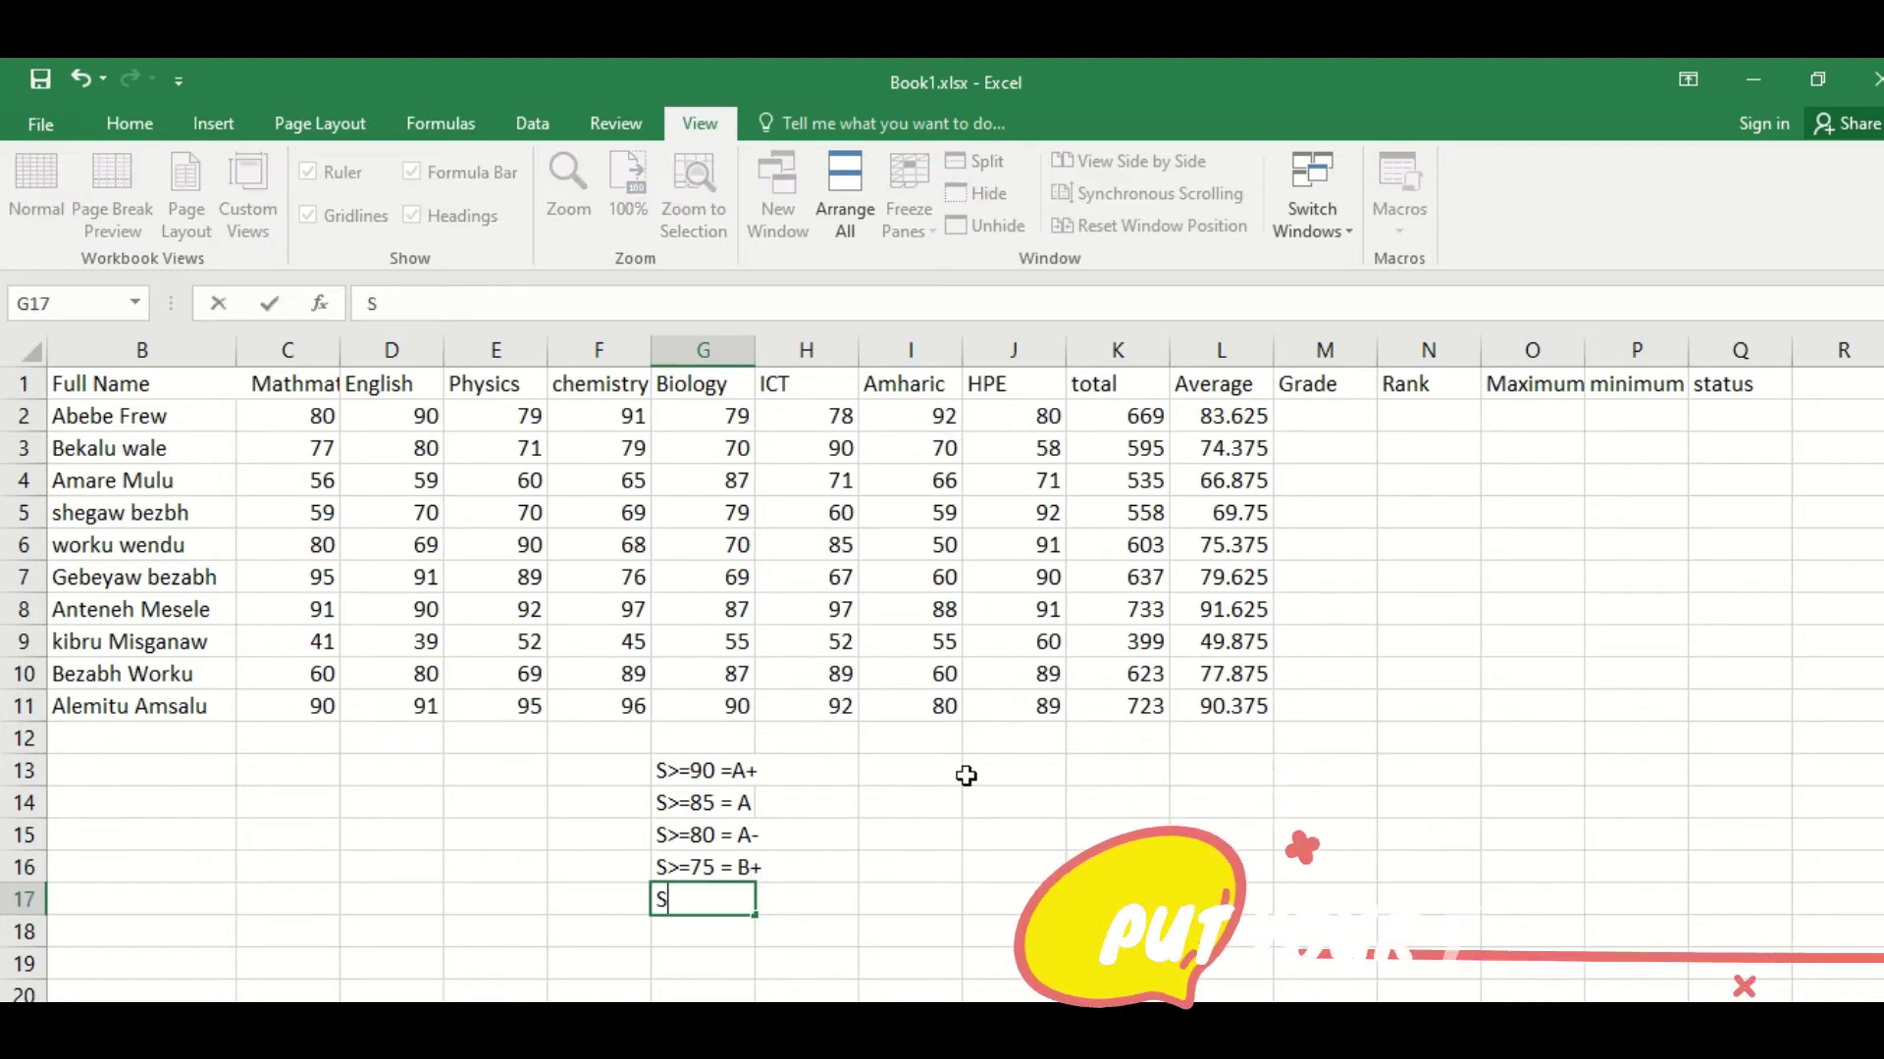
pyautogui.write('>=')
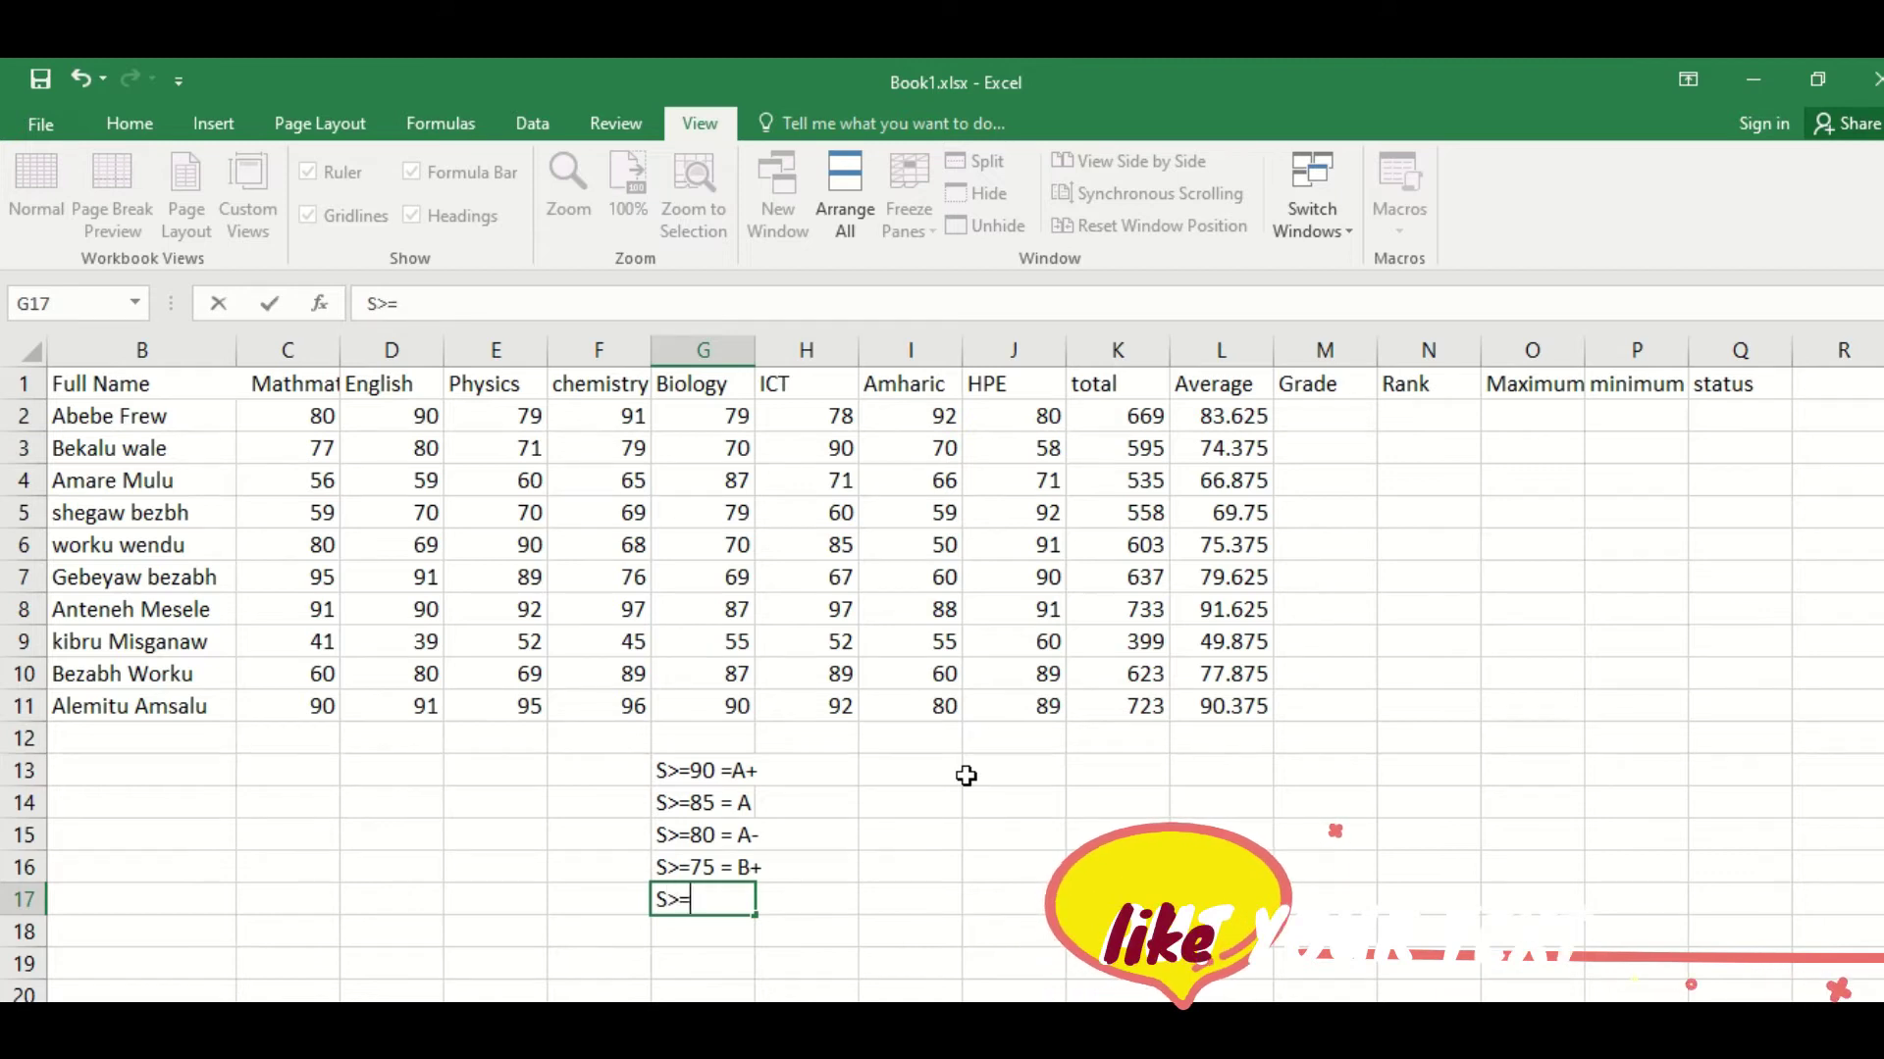
pyautogui.write('70')
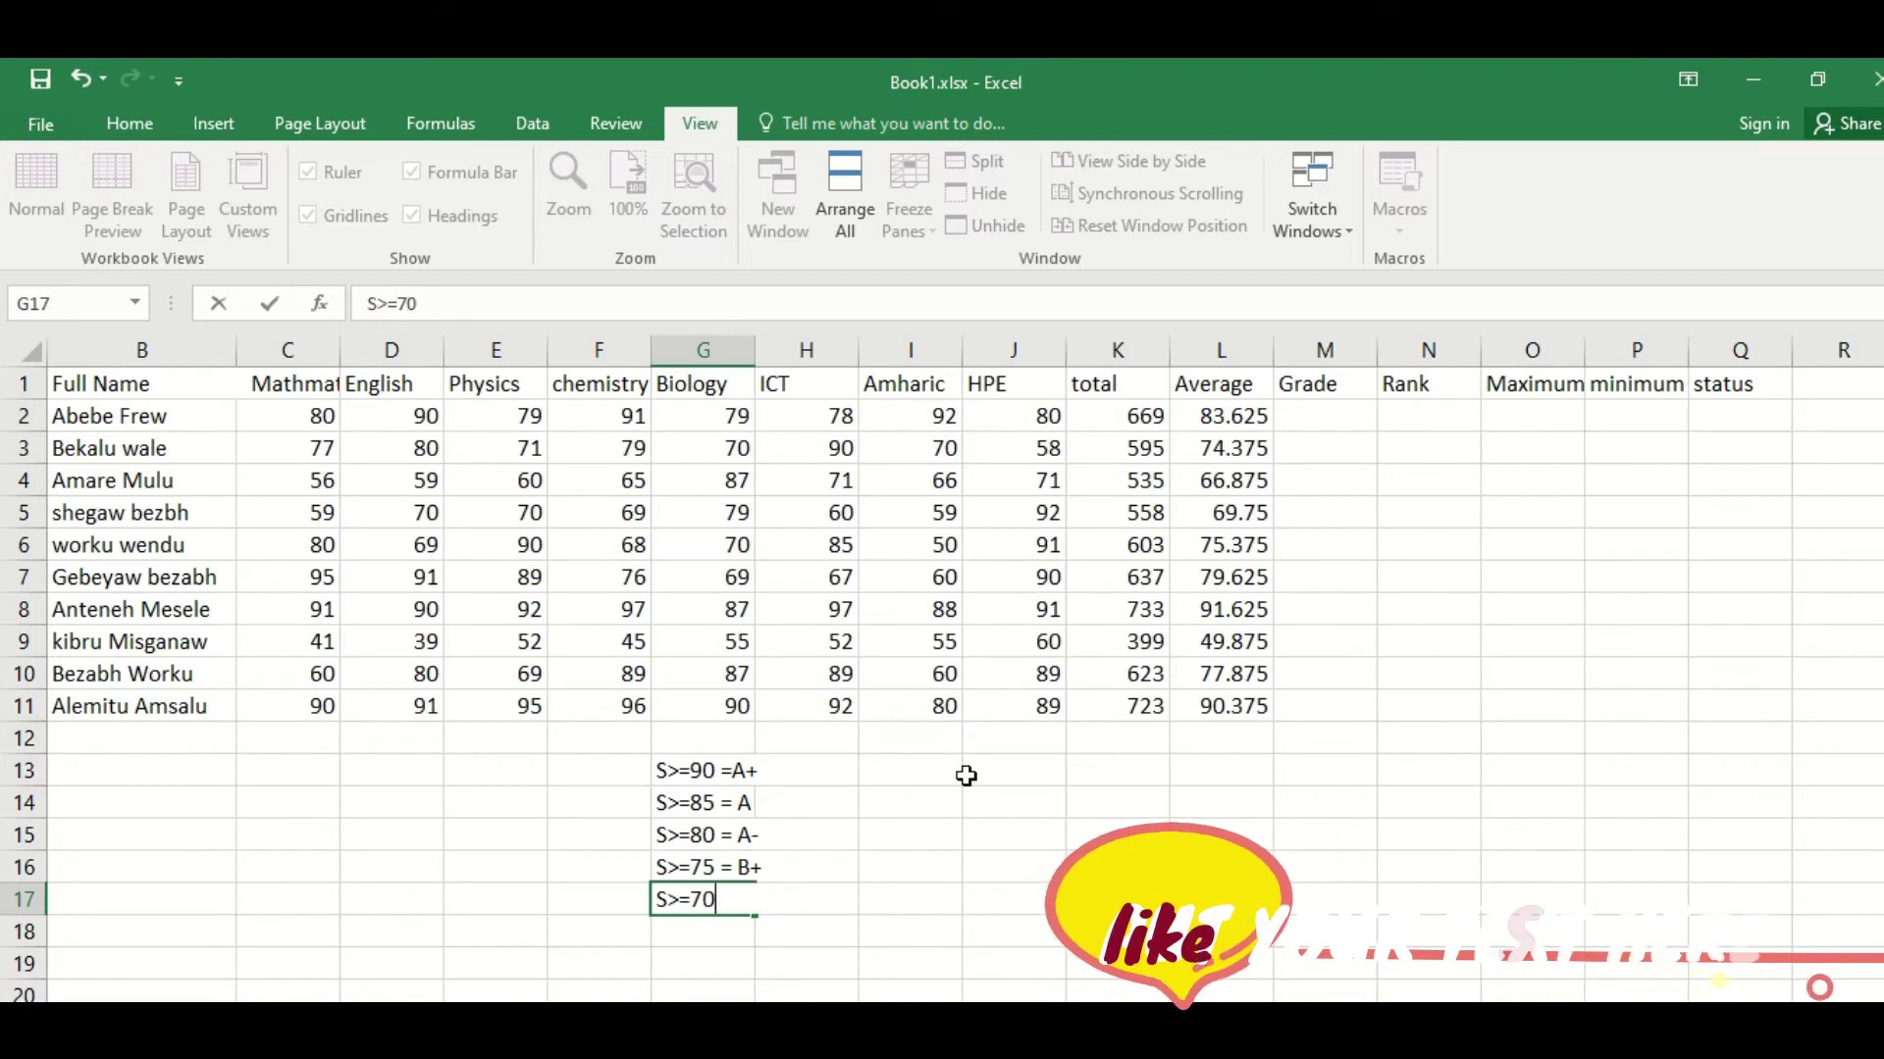
pyautogui.write(' =B')
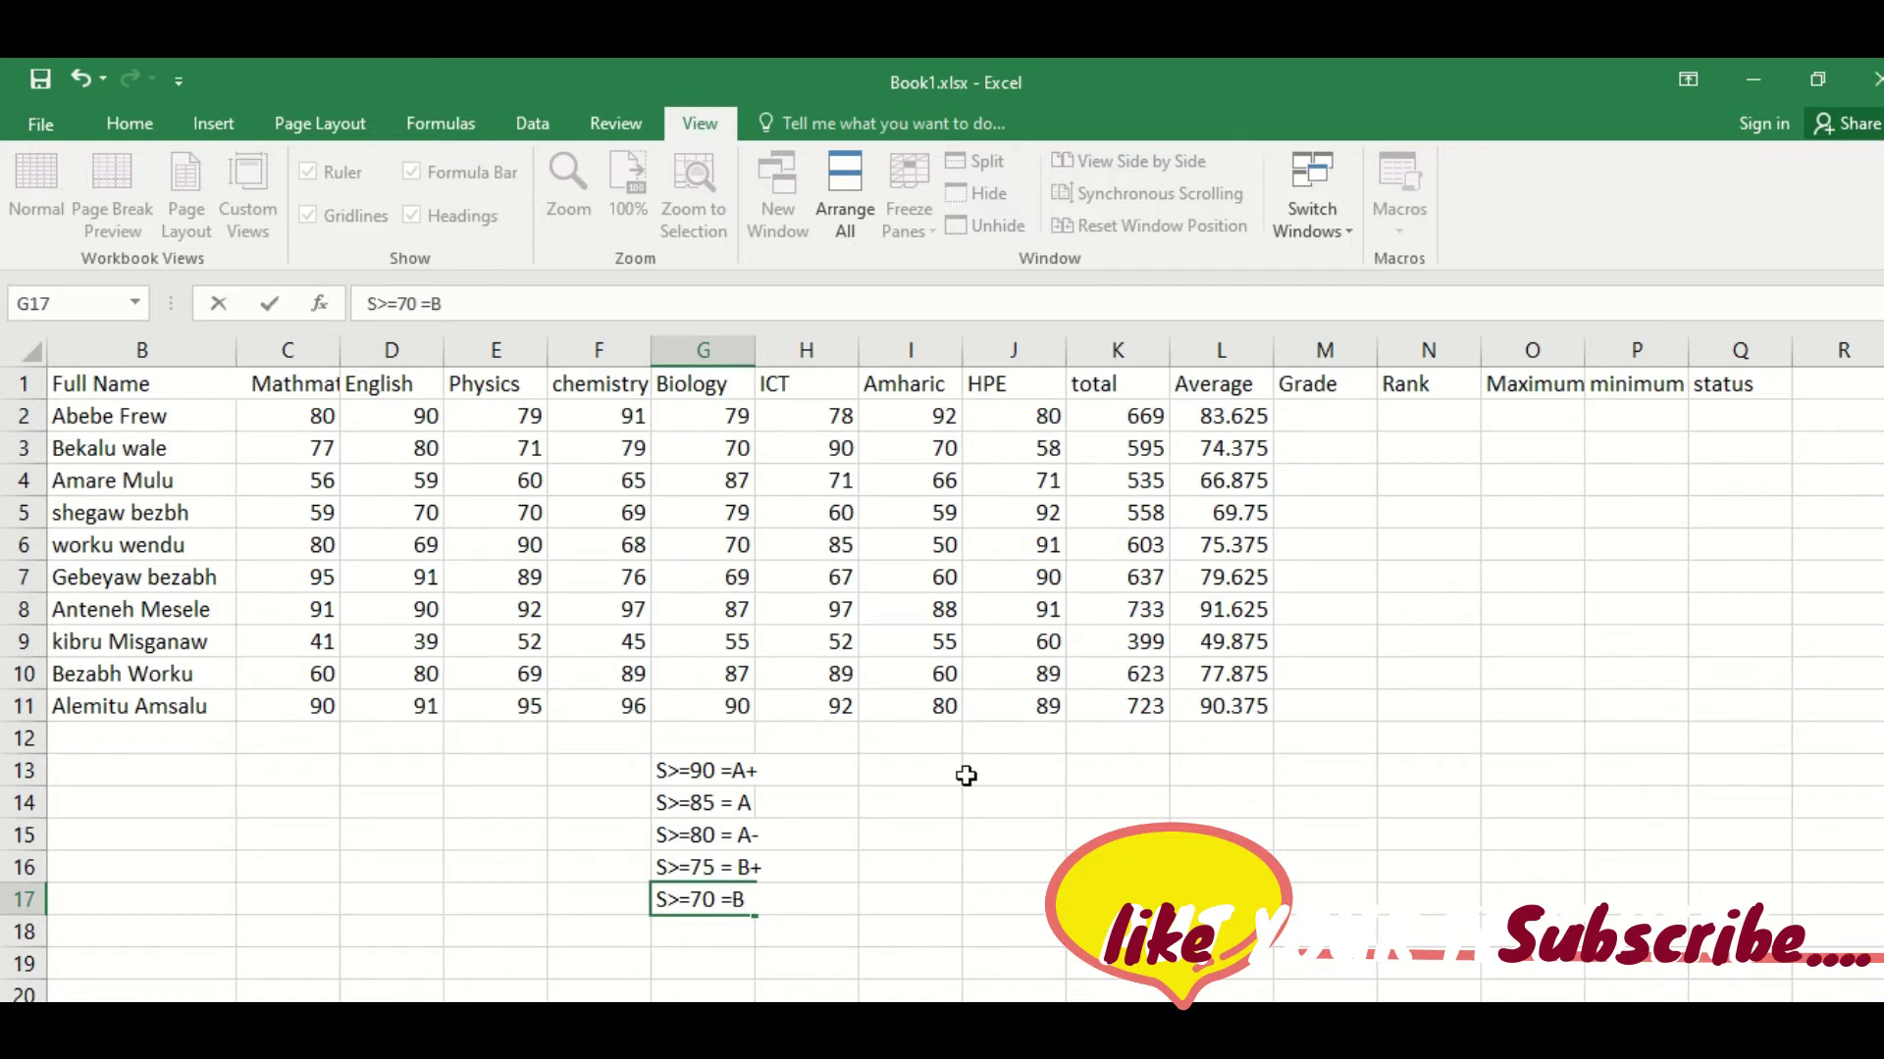
pyautogui.press('Return')
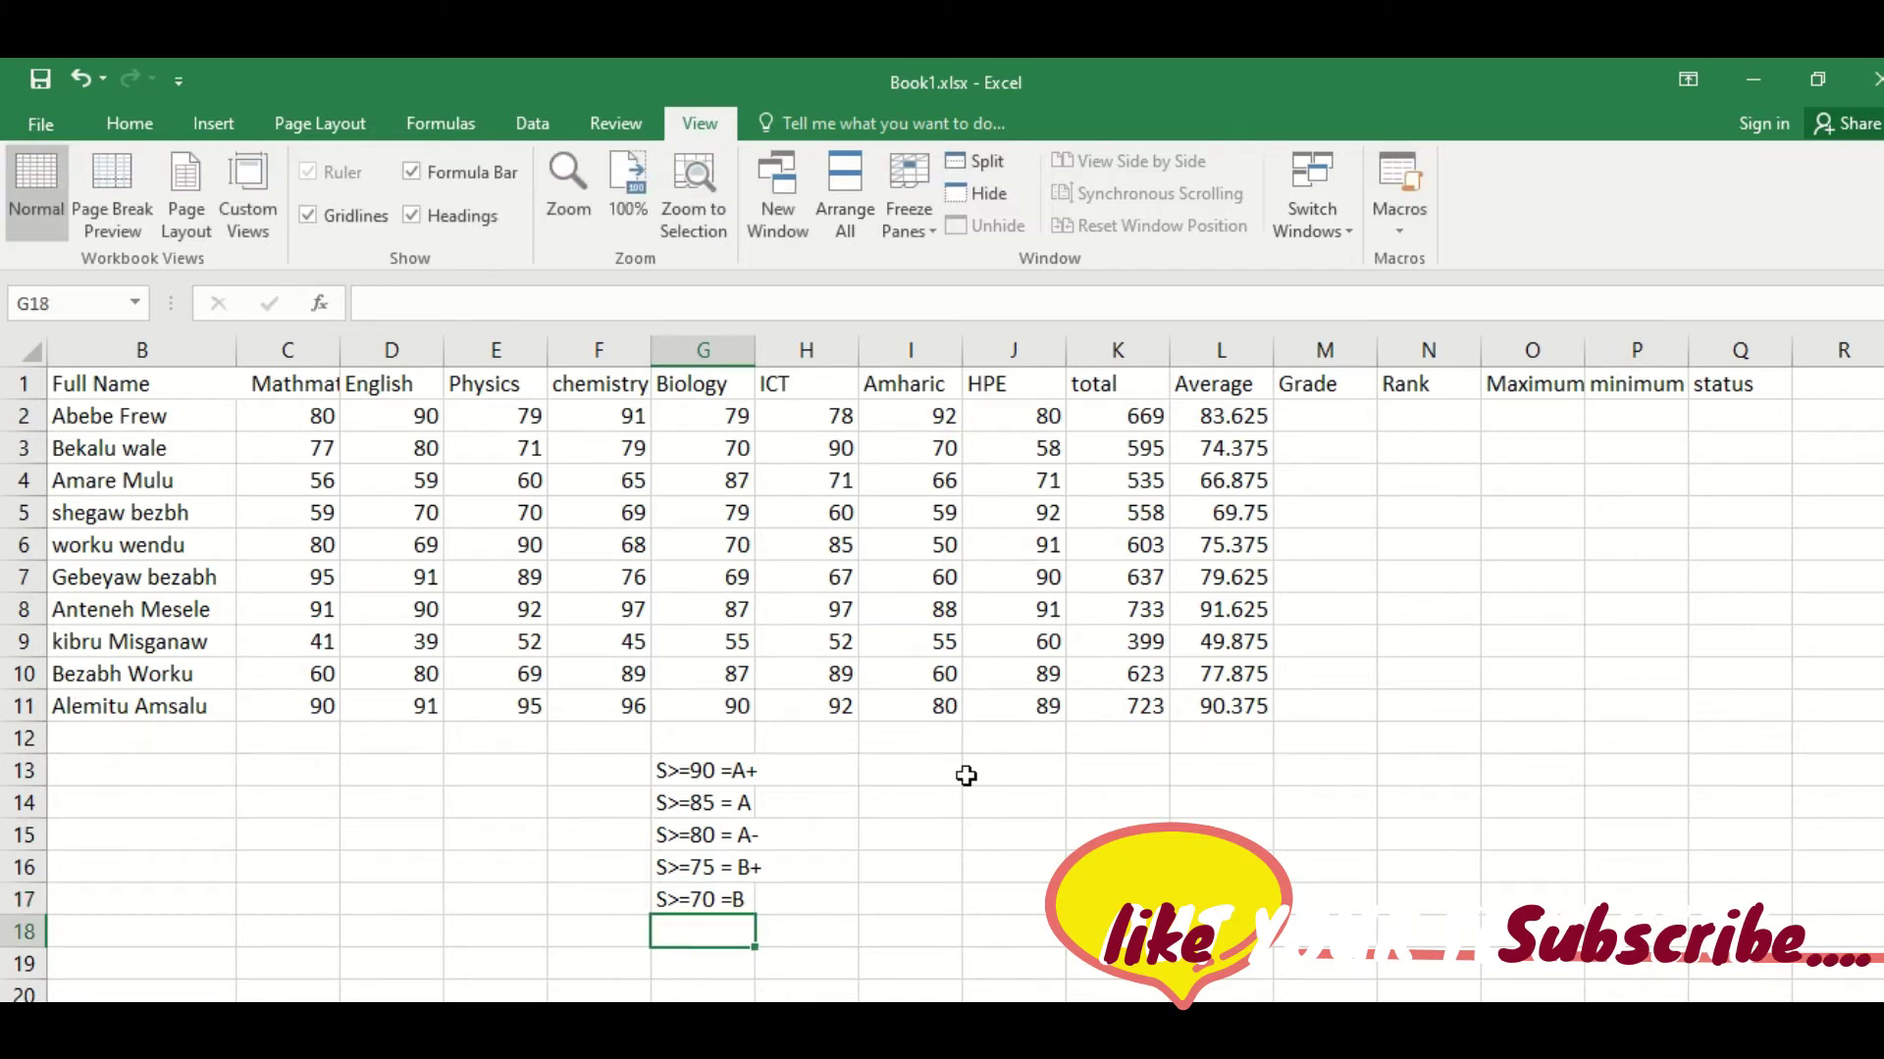
pyautogui.write('S>')
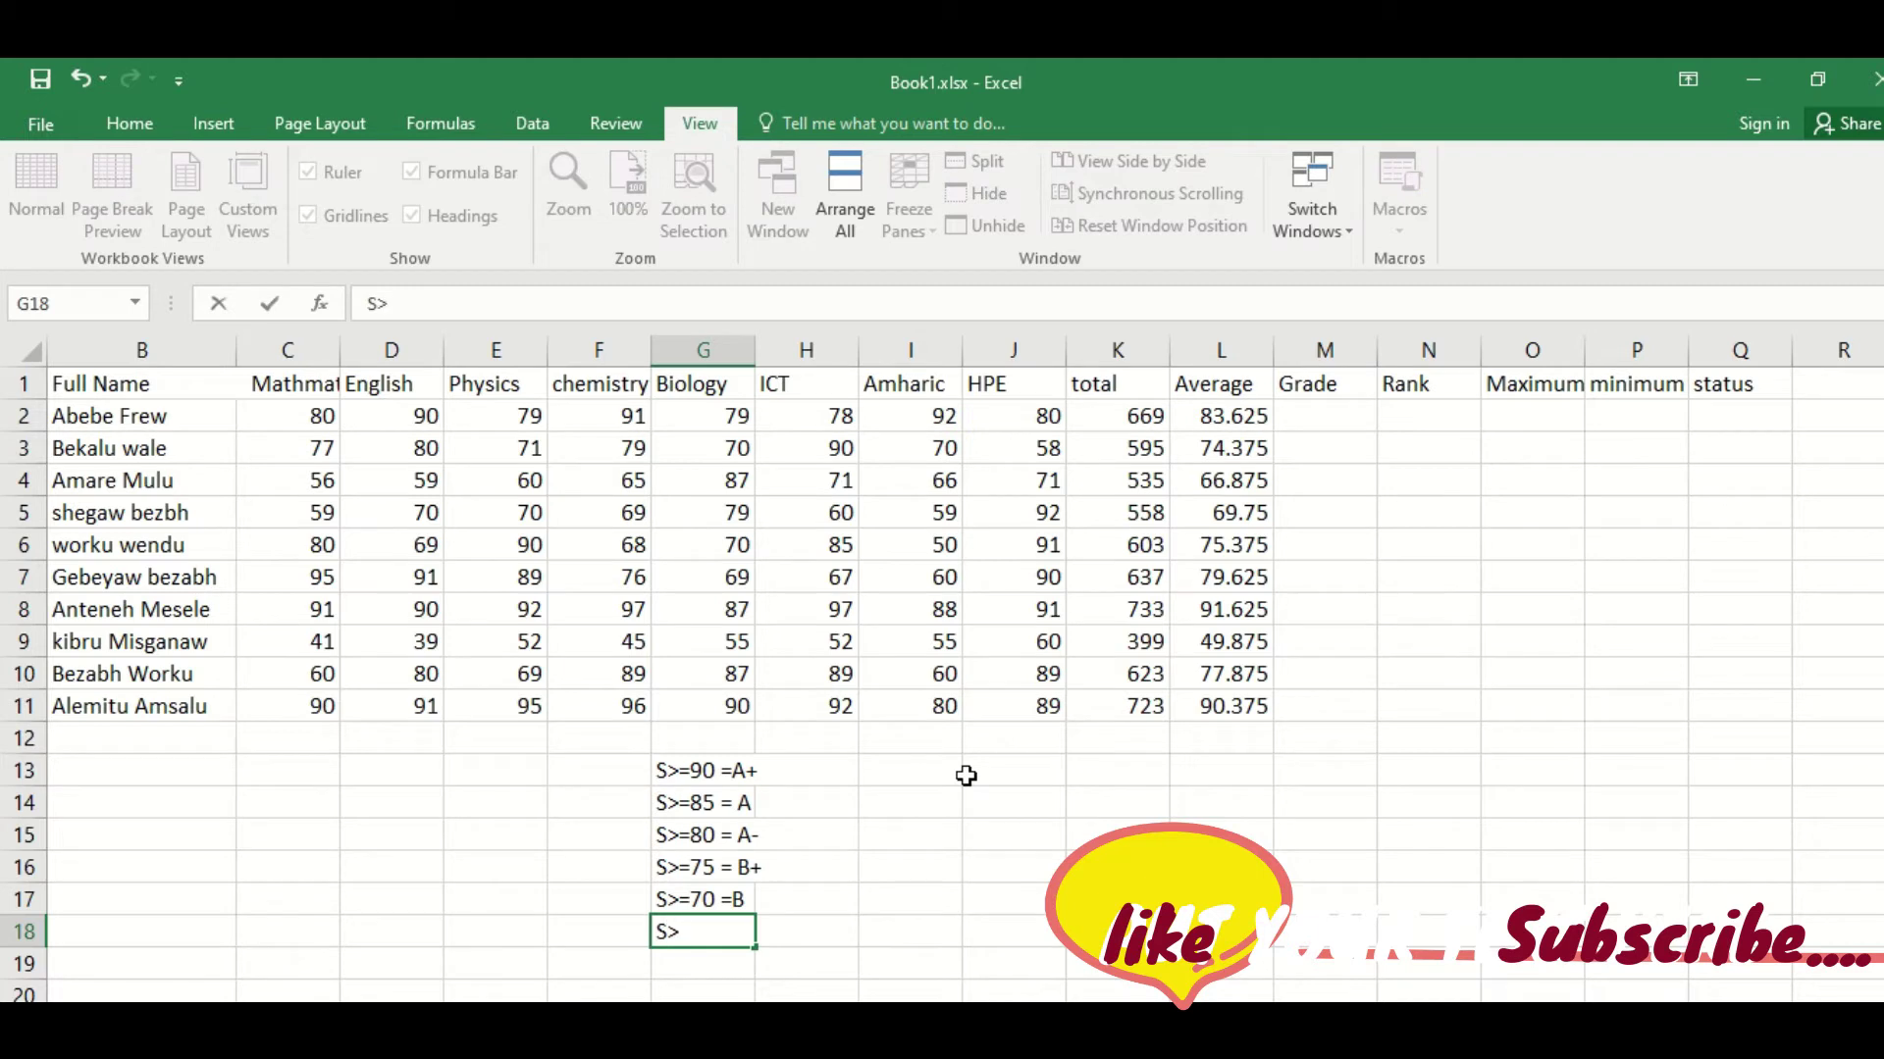
pyautogui.write('=65 =')
pyautogui.write('B-')
pyautogui.press('Return')
pyautogui.write('S')
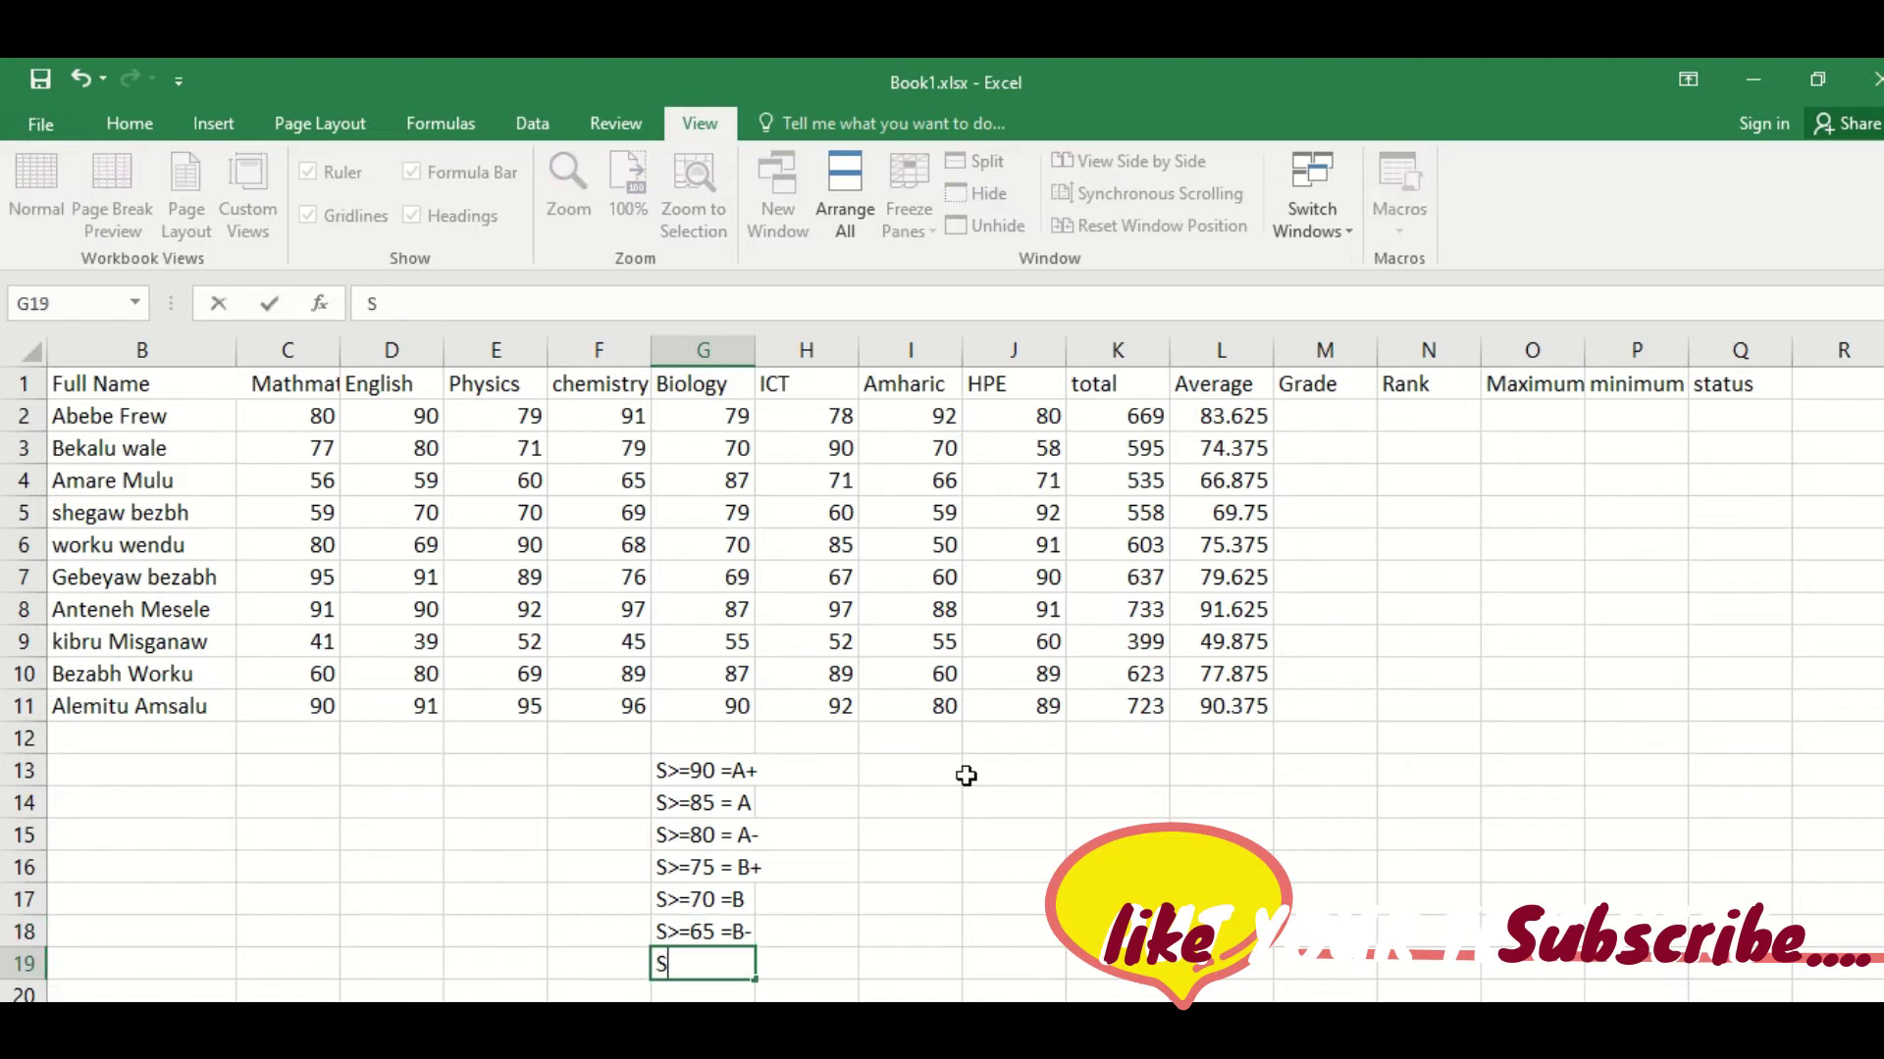
pyautogui.write('>=')
pyautogui.write('60 =')
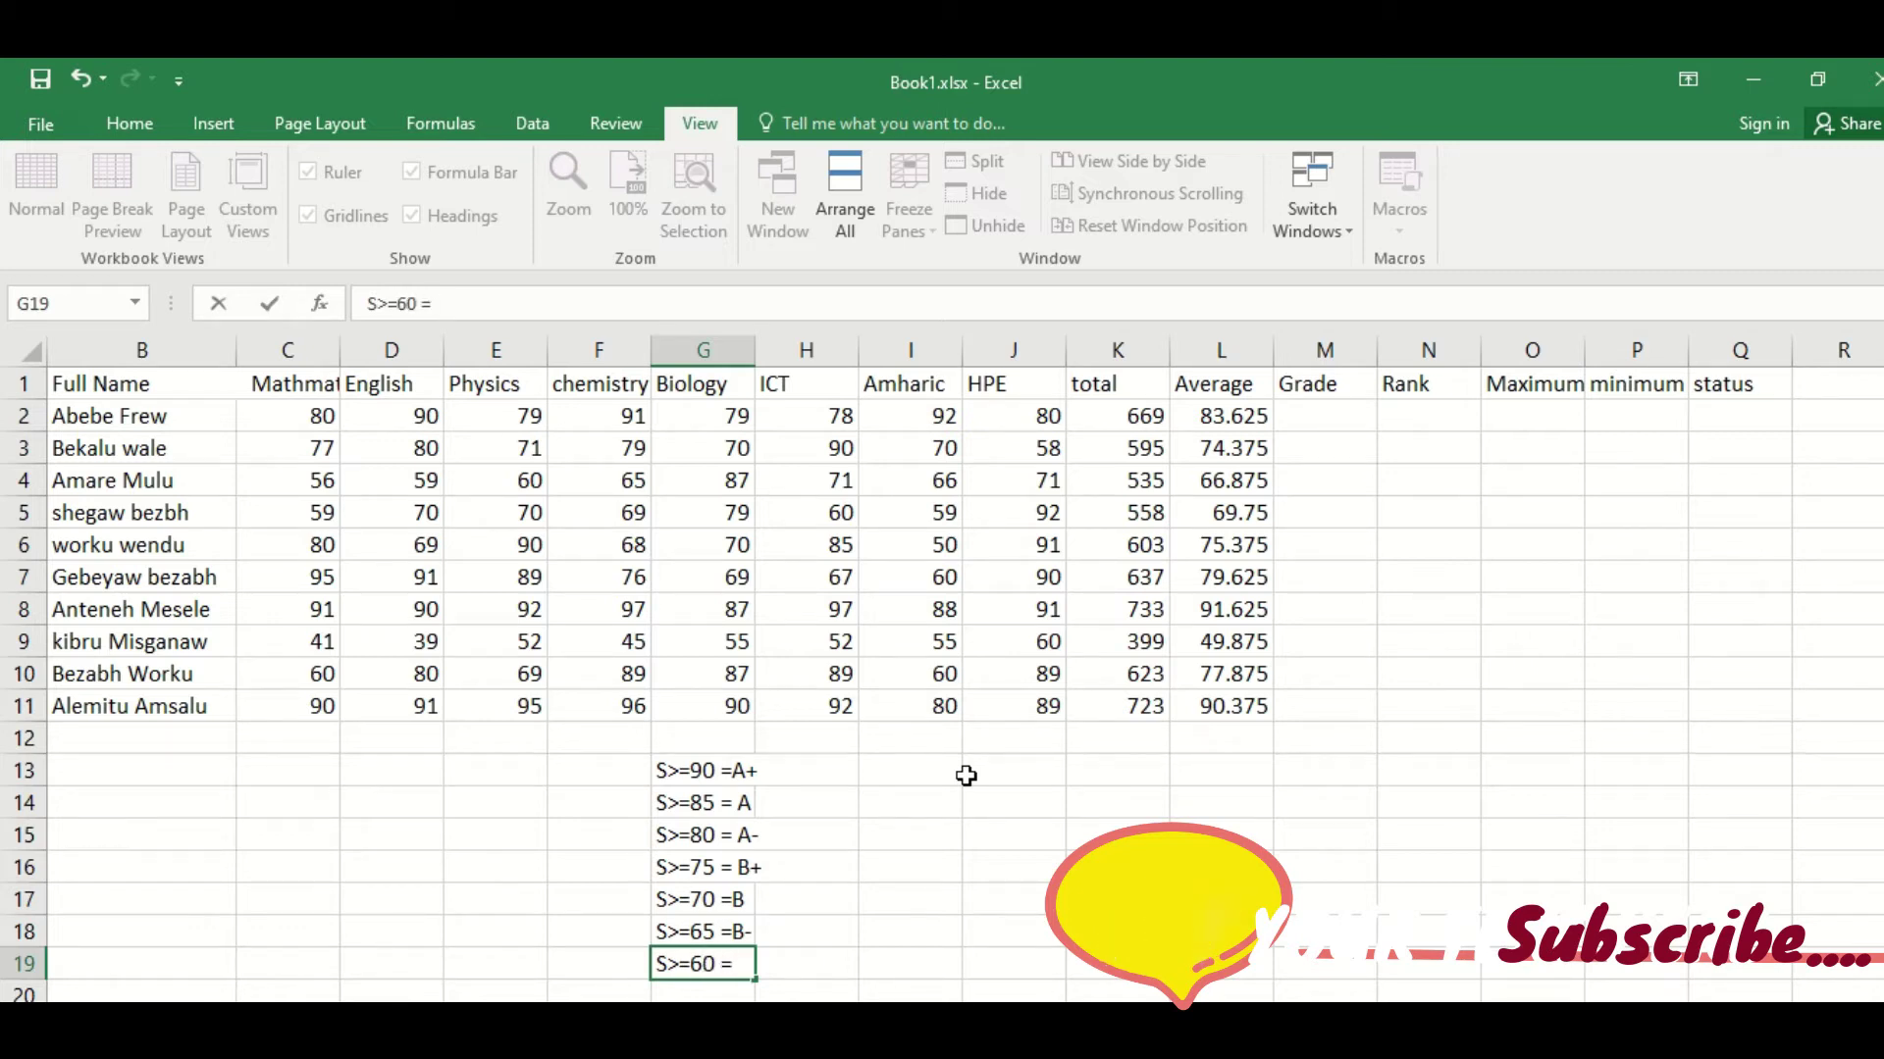
pyautogui.write('C+')
pyautogui.press('Return')
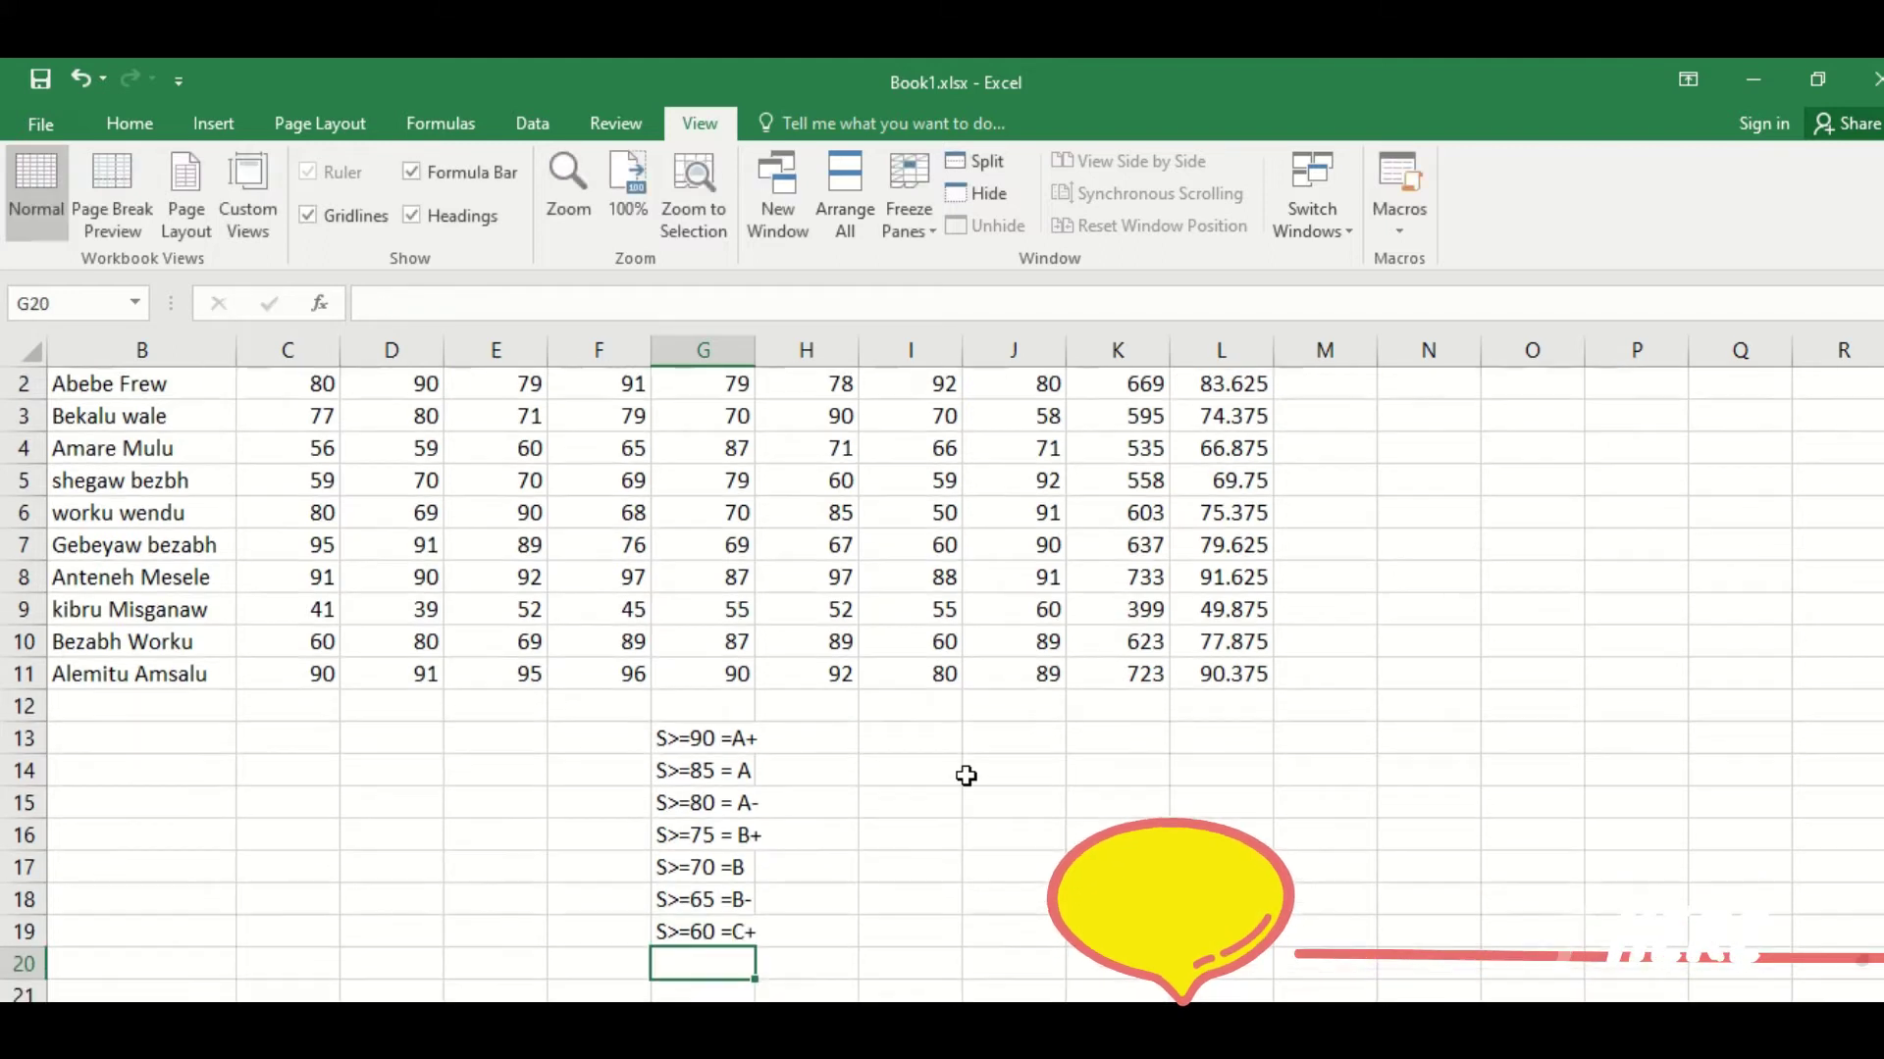
pyautogui.write('S>')
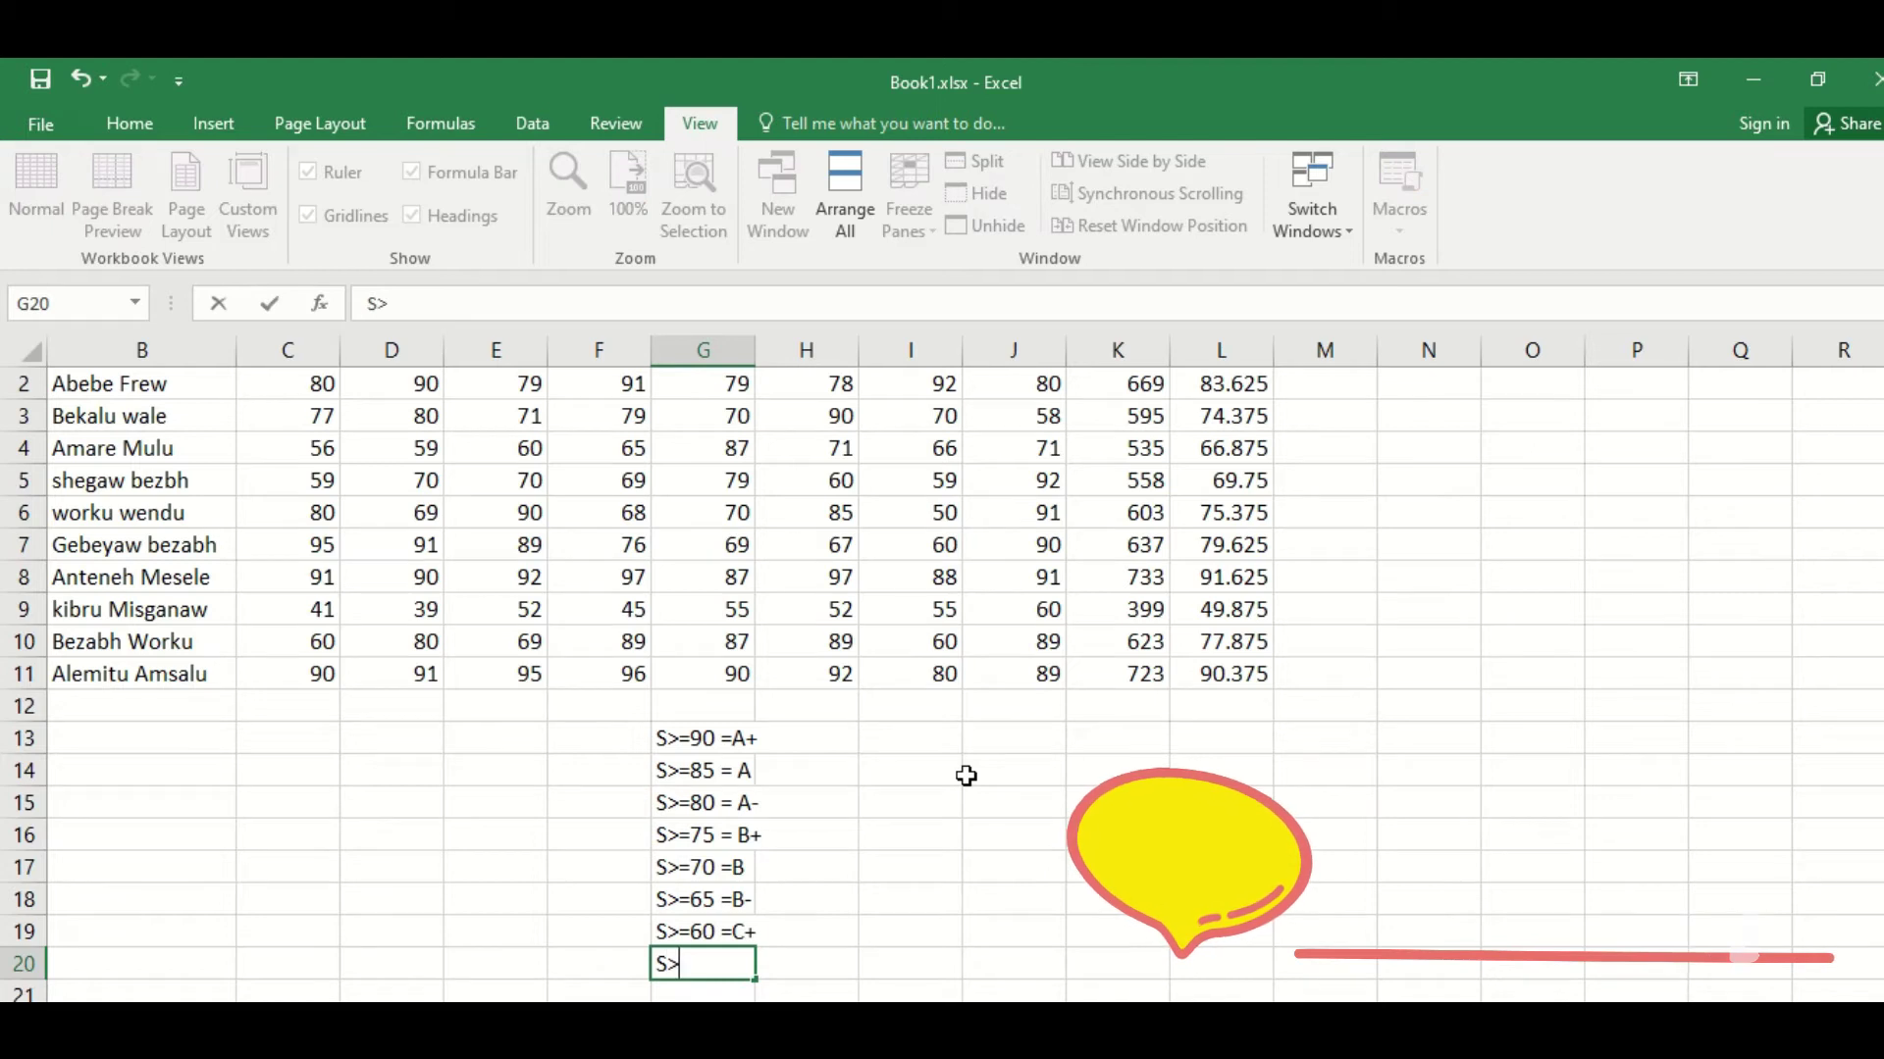
pyautogui.write('=')
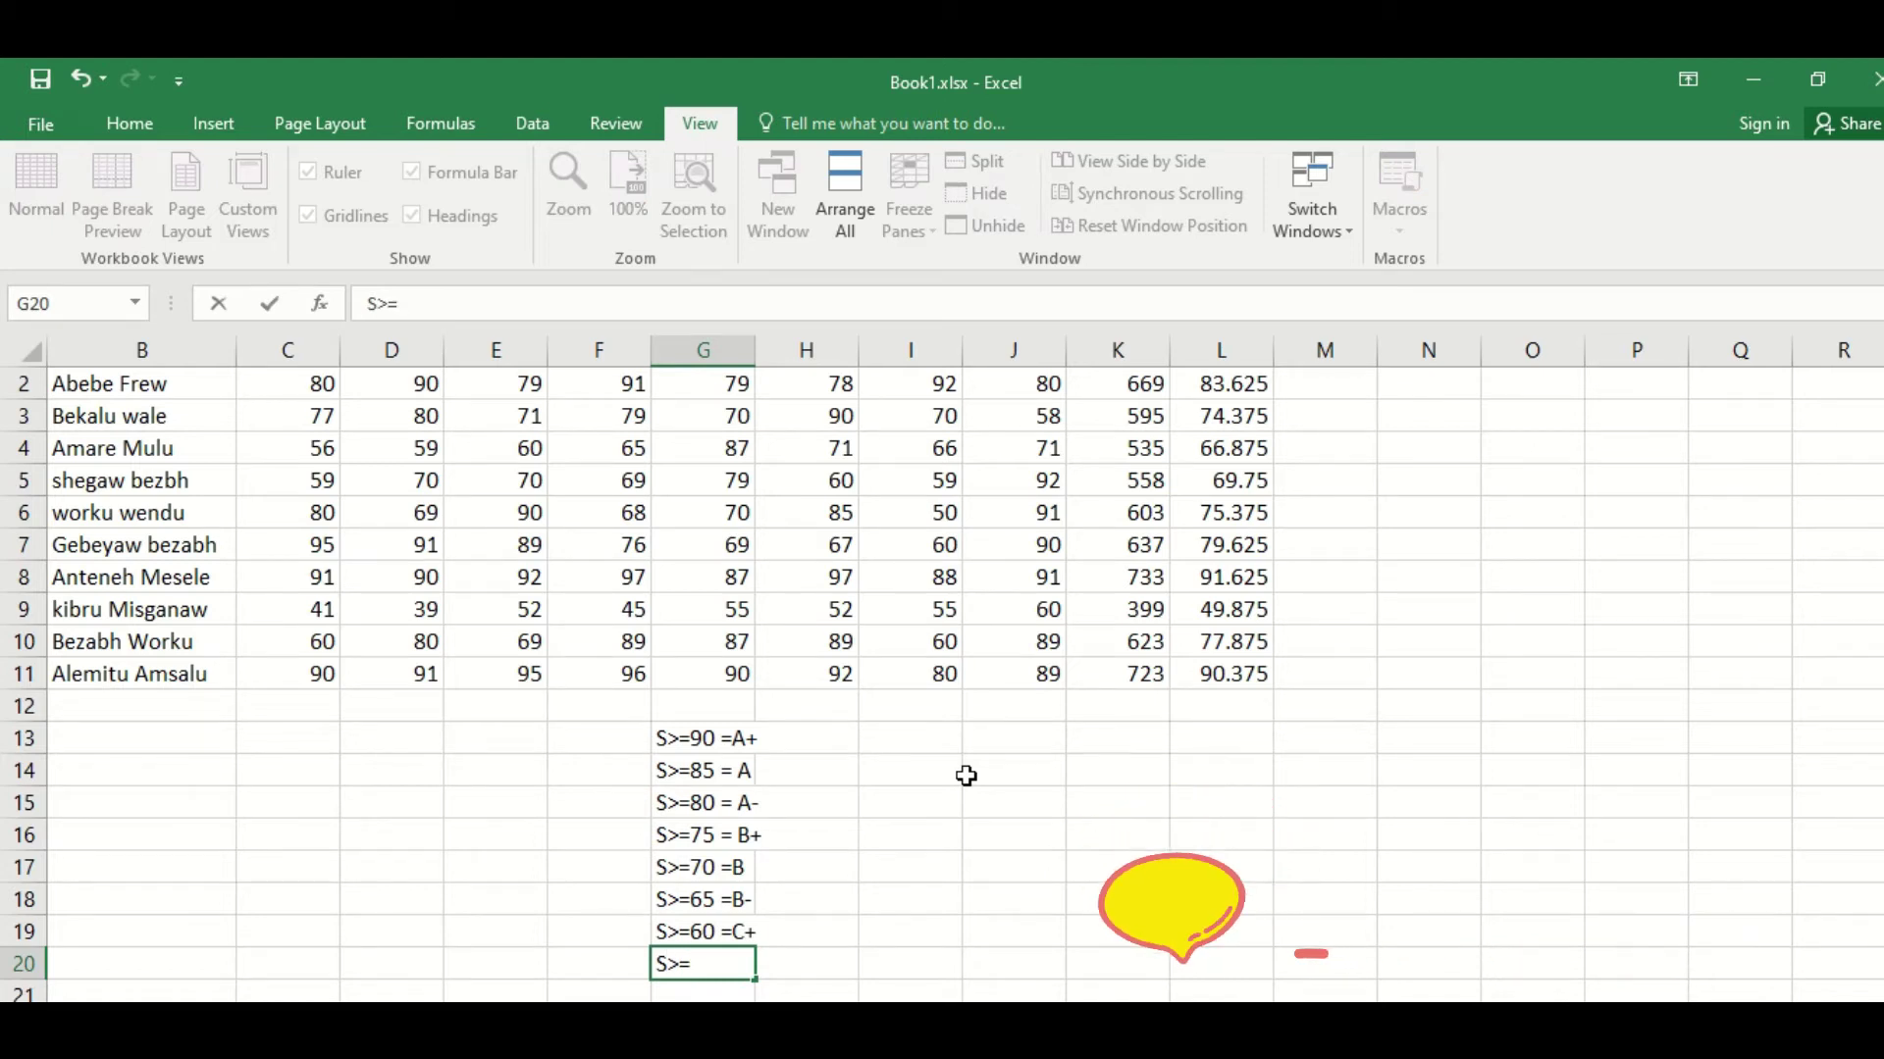
pyautogui.write('50 =C')
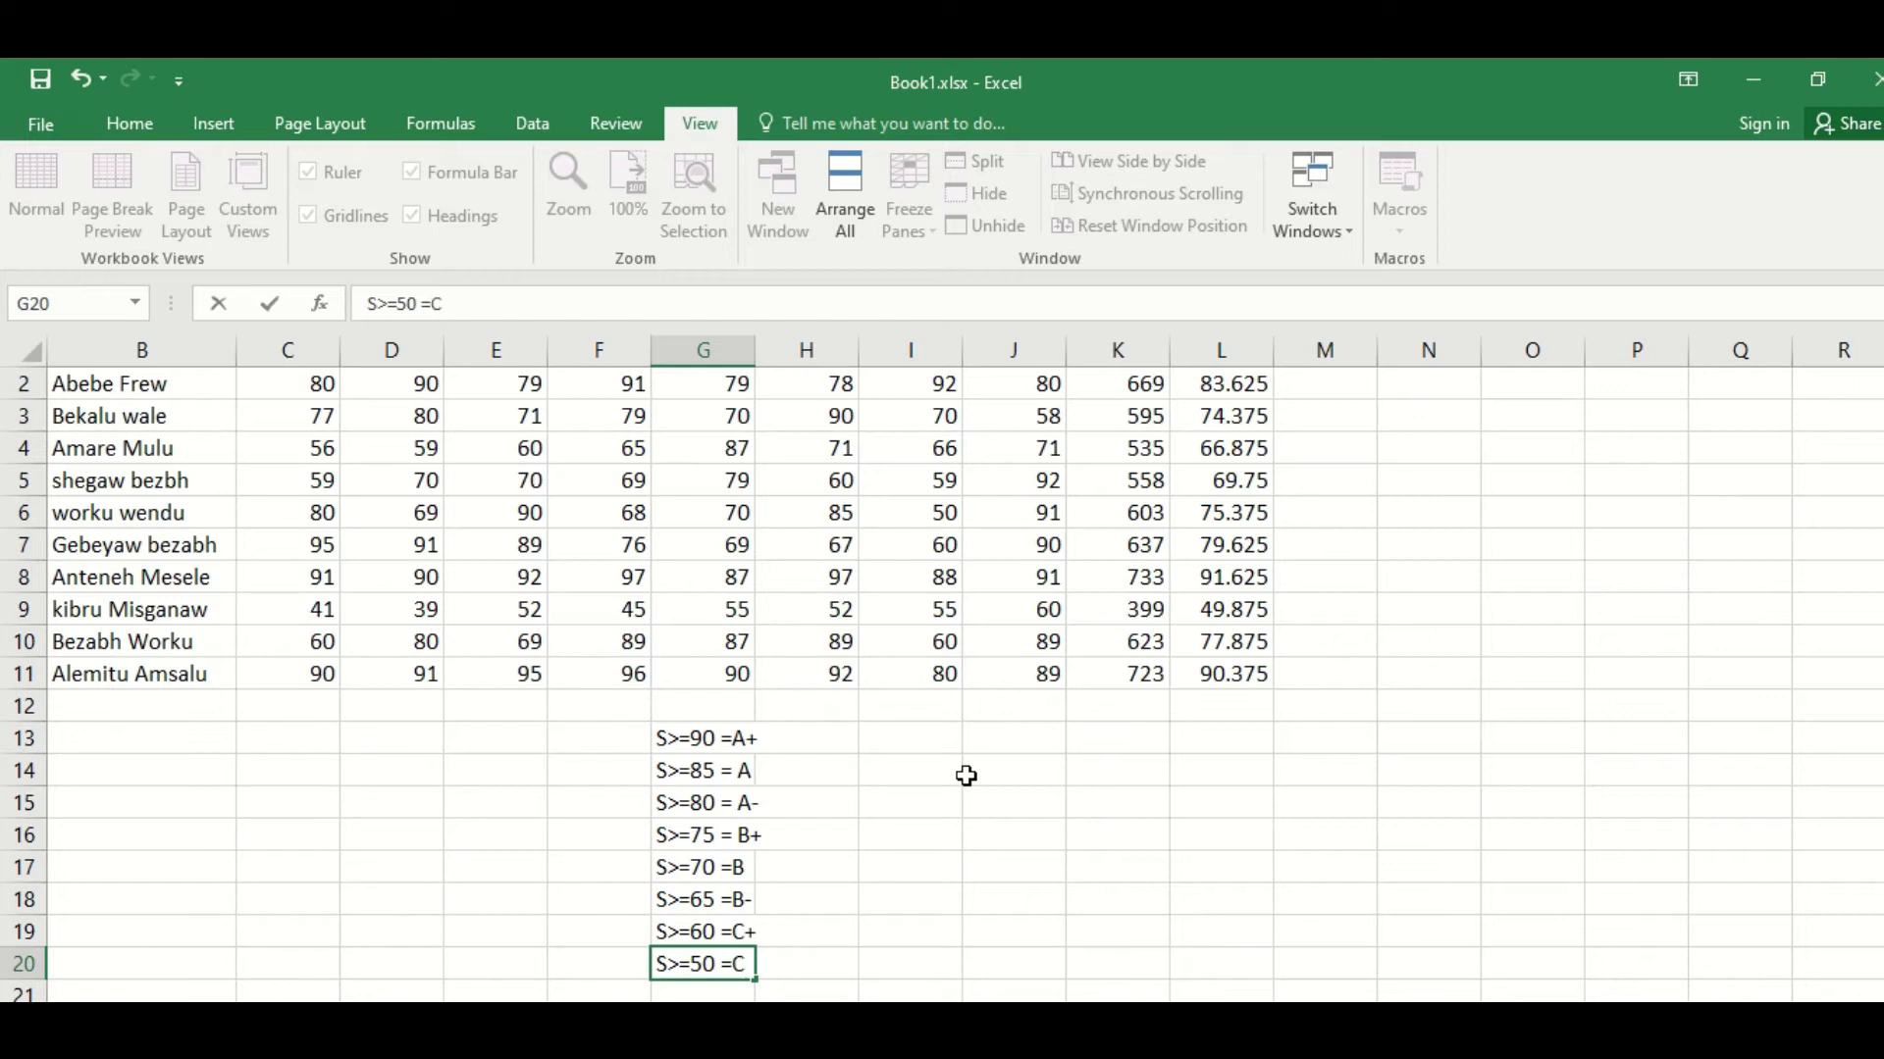
pyautogui.press('Return')
pyautogui.write('S>=')
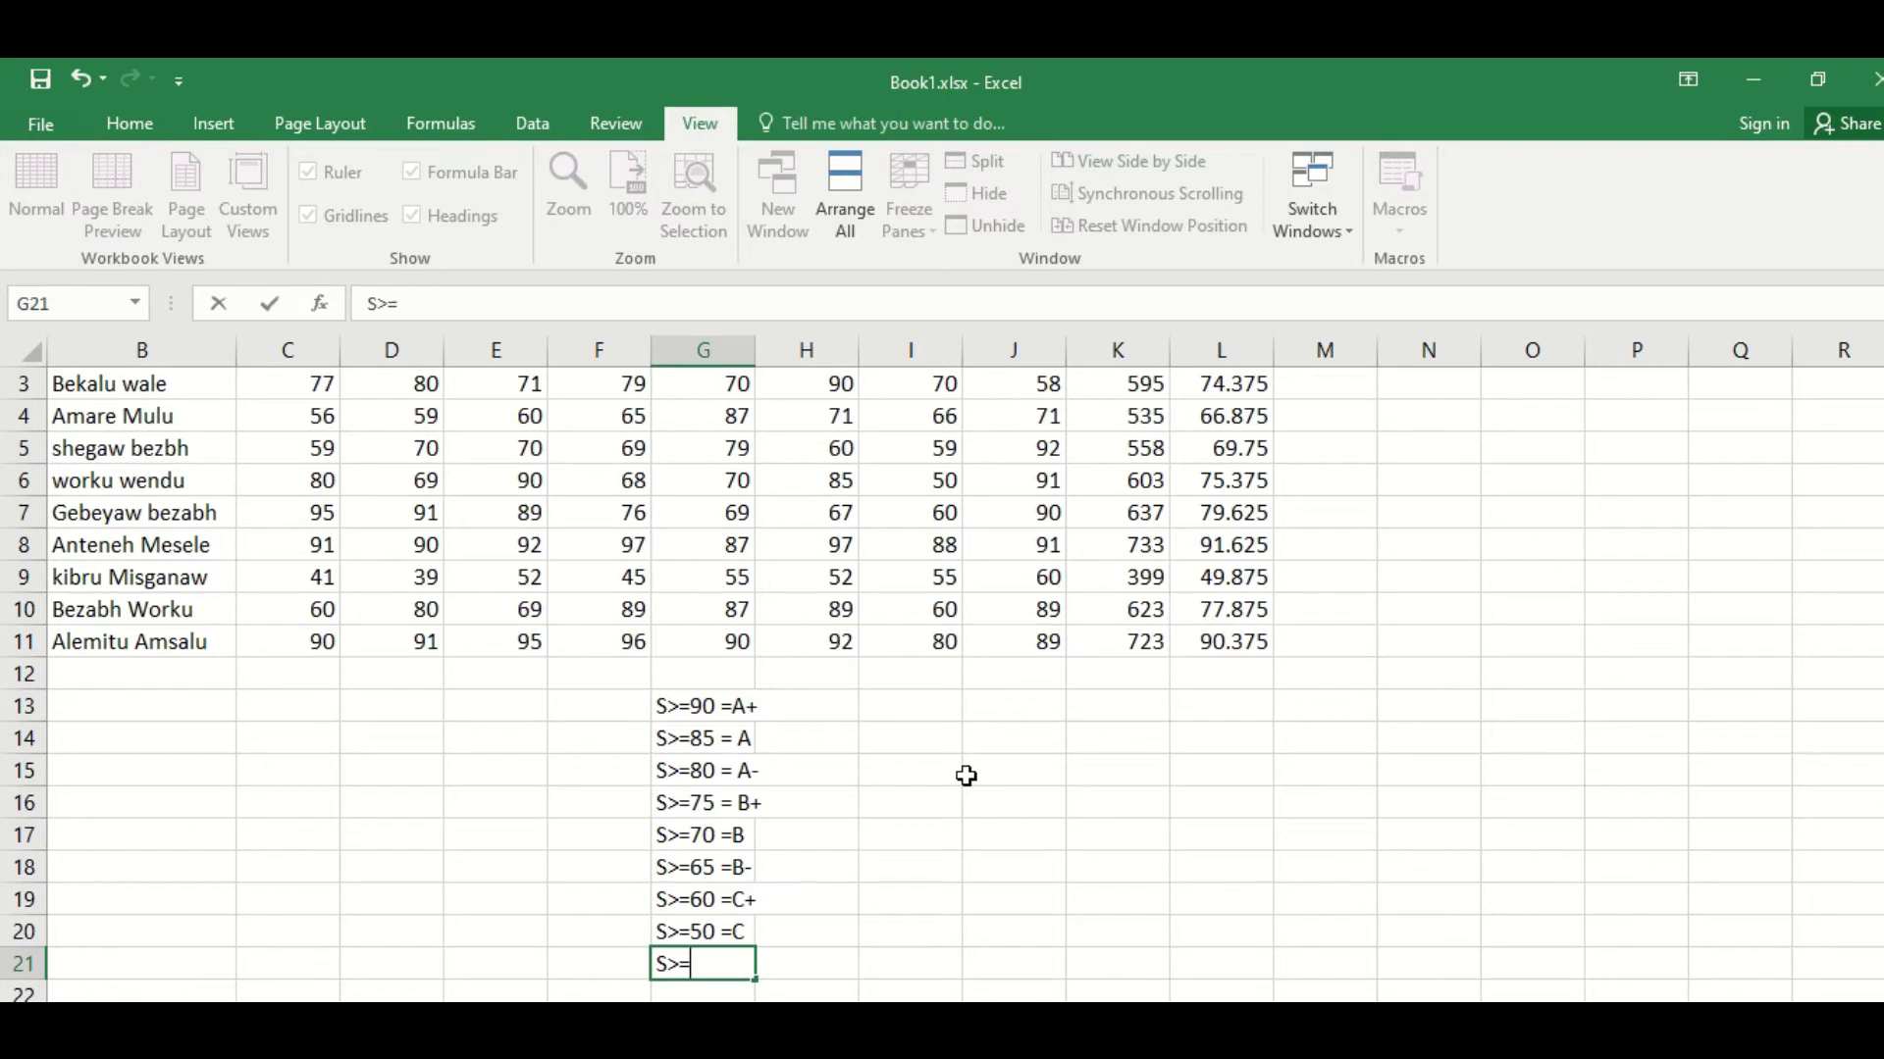
pyautogui.write('45')
pyautogui.write(' =C-')
pyautogui.press('Return')
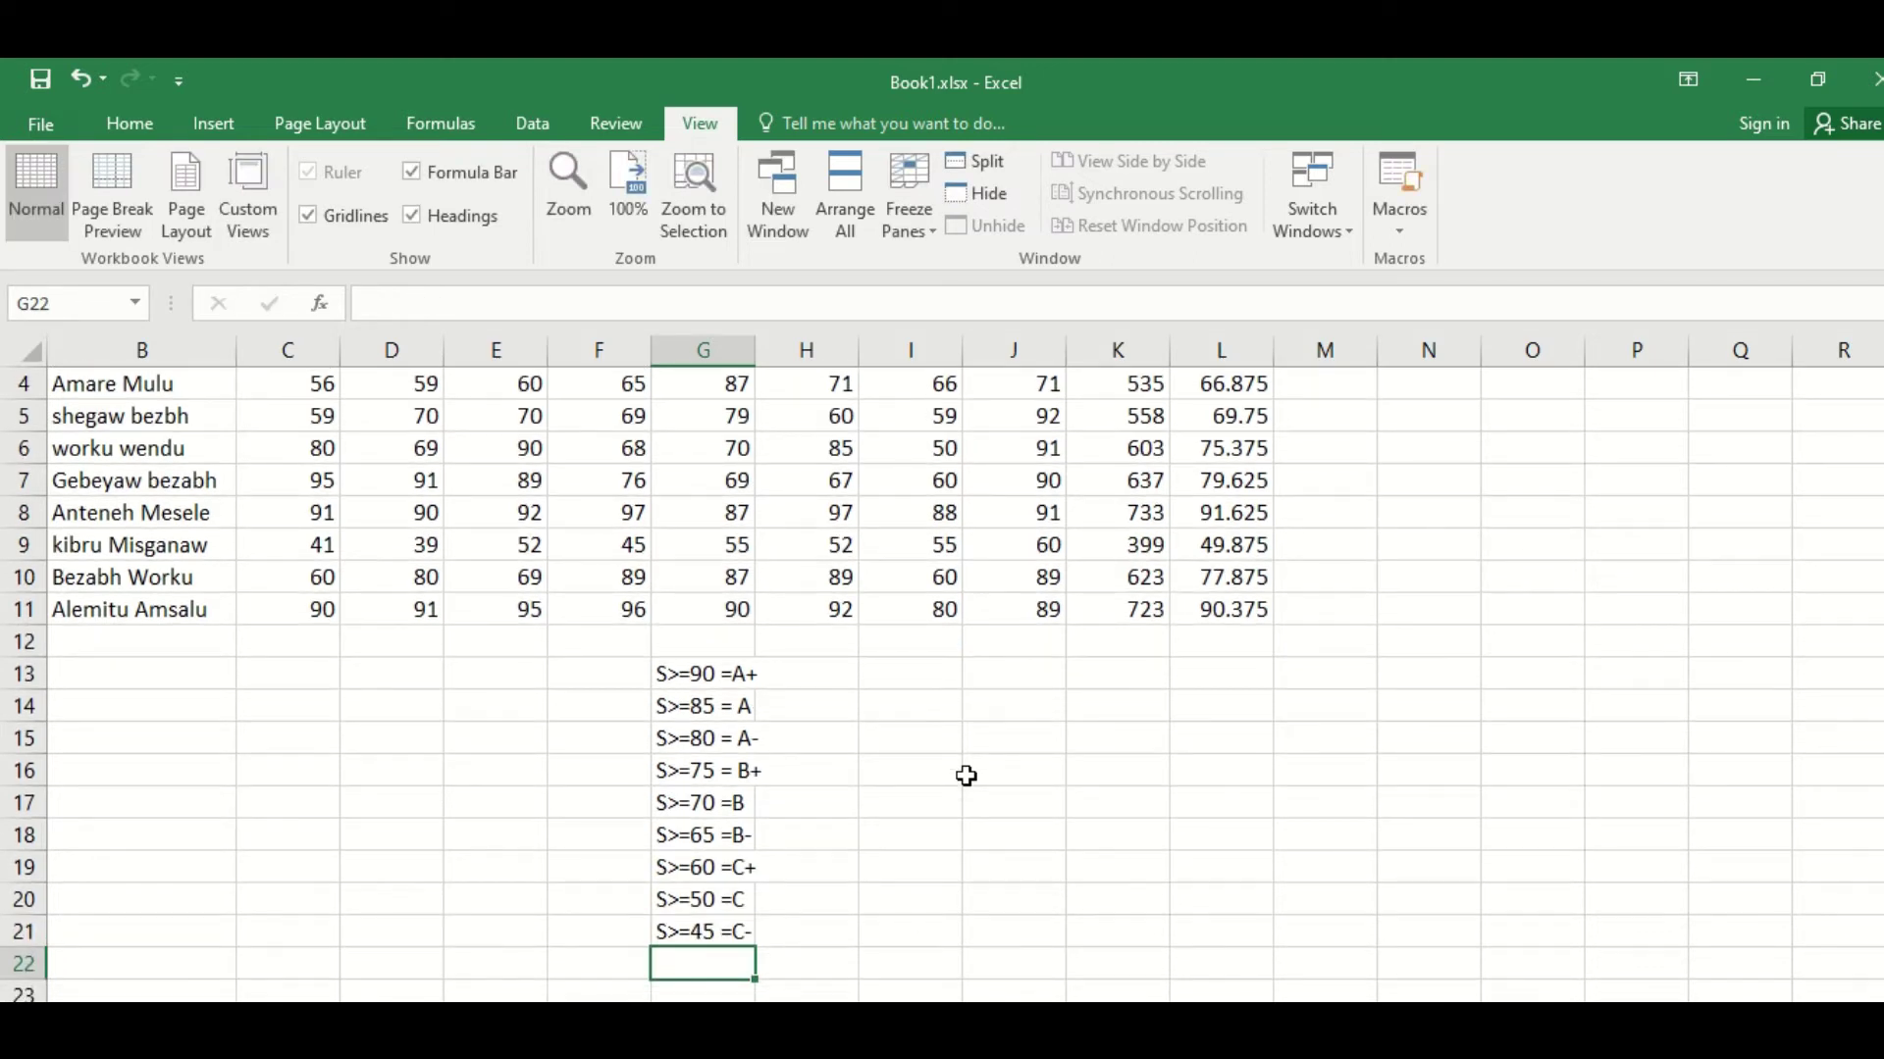
# Step: Enter S>40 =D in G22 and S>=30 =Fx in G23
pyautogui.write('S')
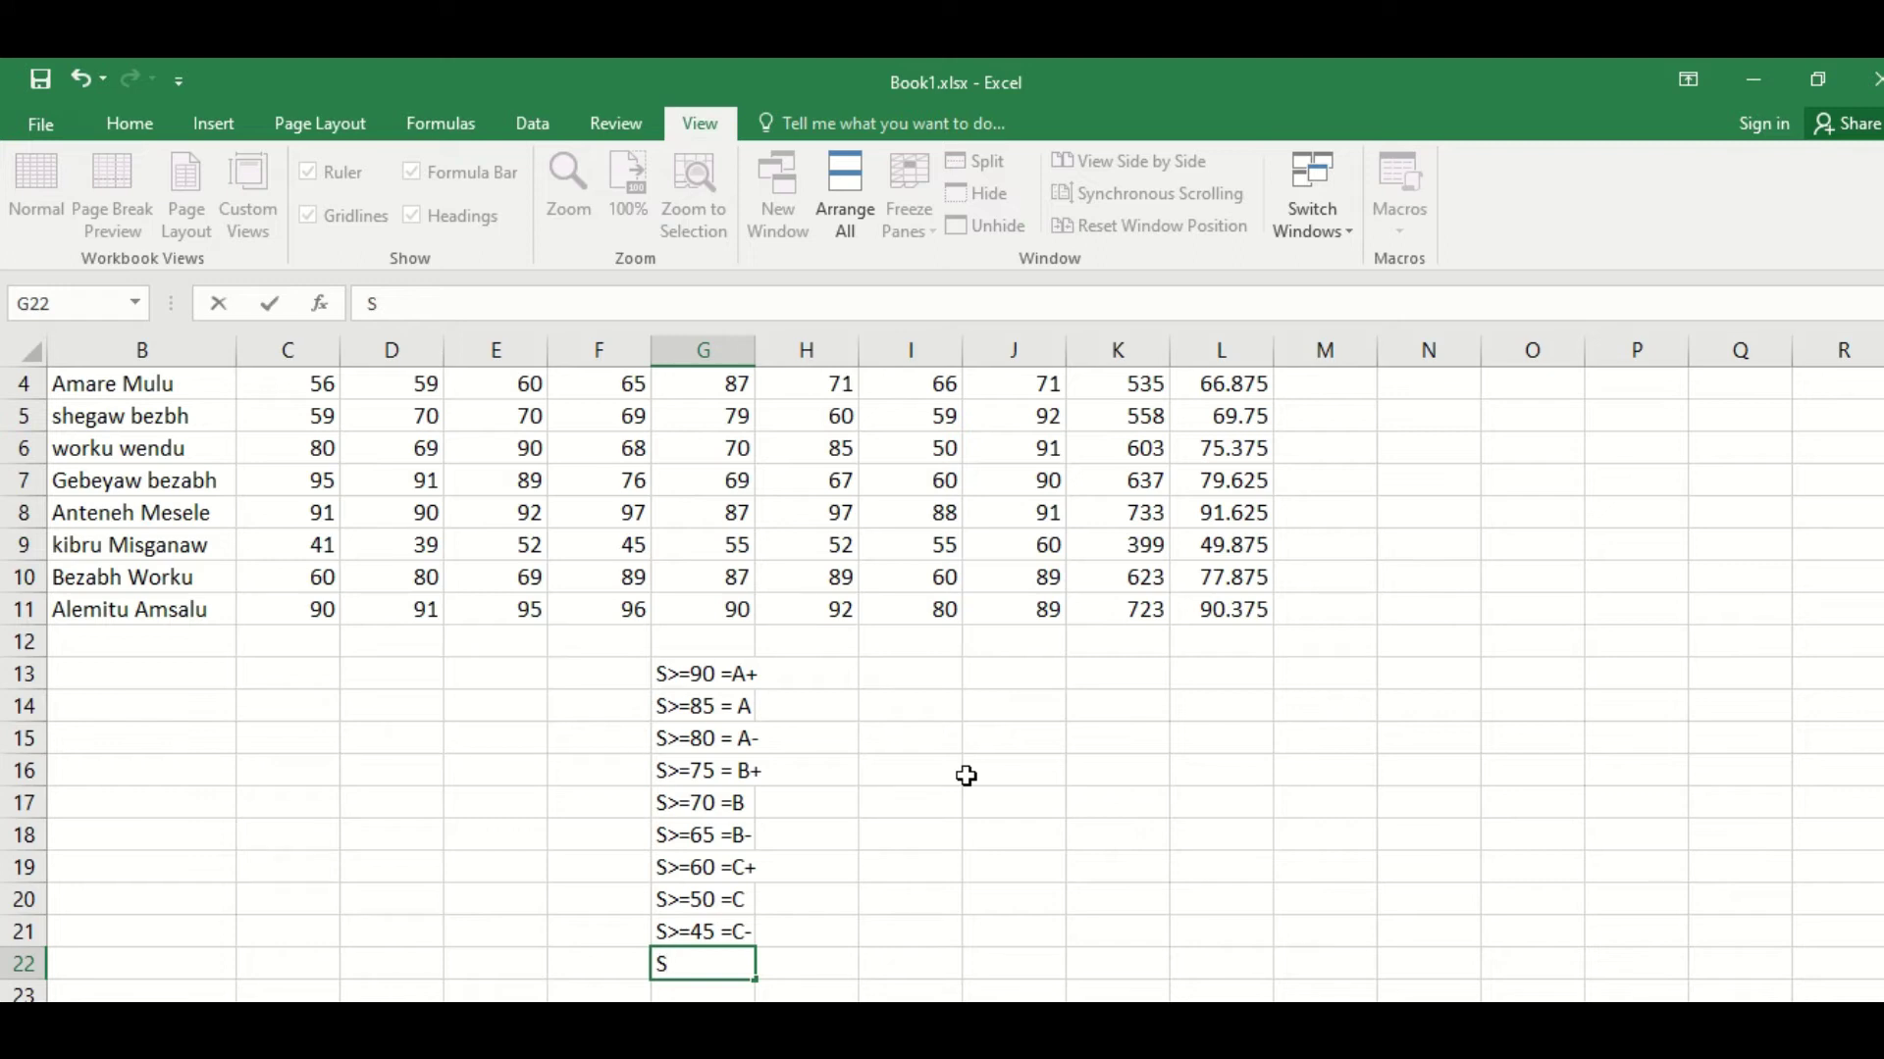
pyautogui.write('>=')
pyautogui.write('30')
pyautogui.press('BackSpace')
pyautogui.press('BackSpace')
pyautogui.write('40')
pyautogui.press('Return')
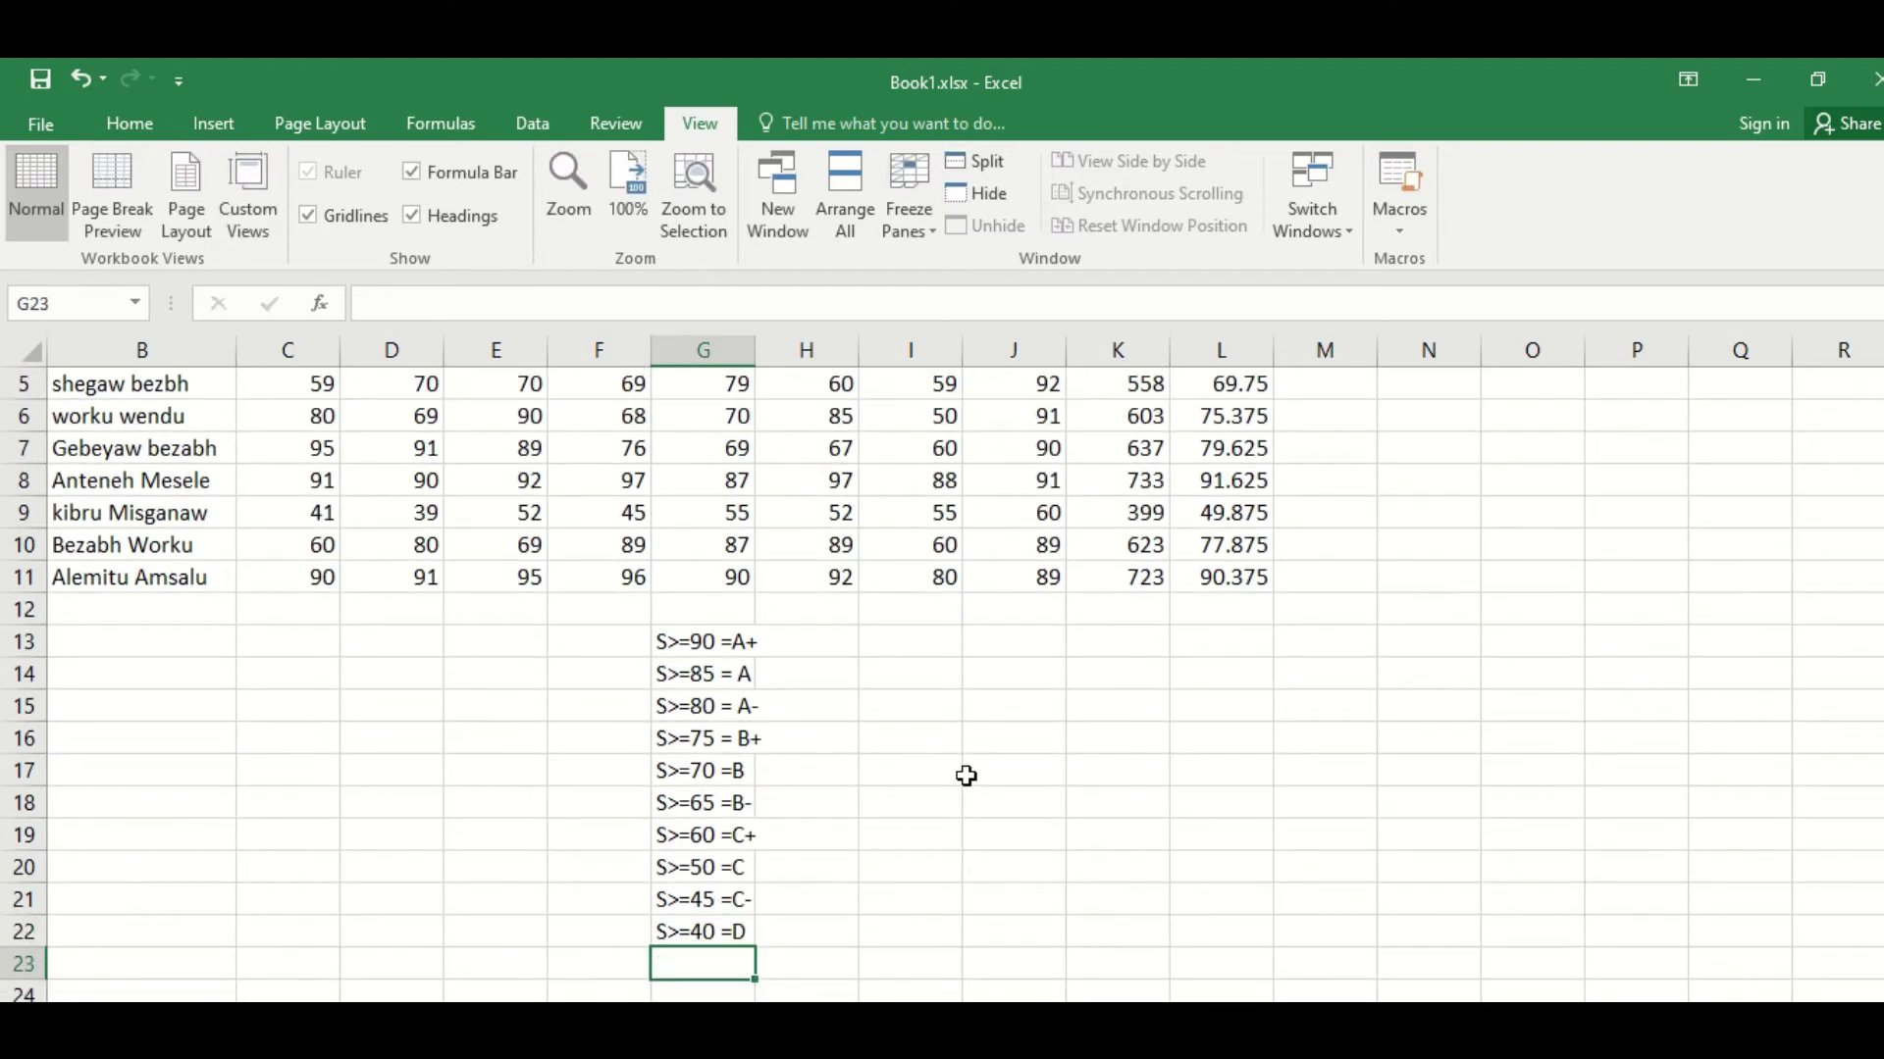
pyautogui.write('S>=')
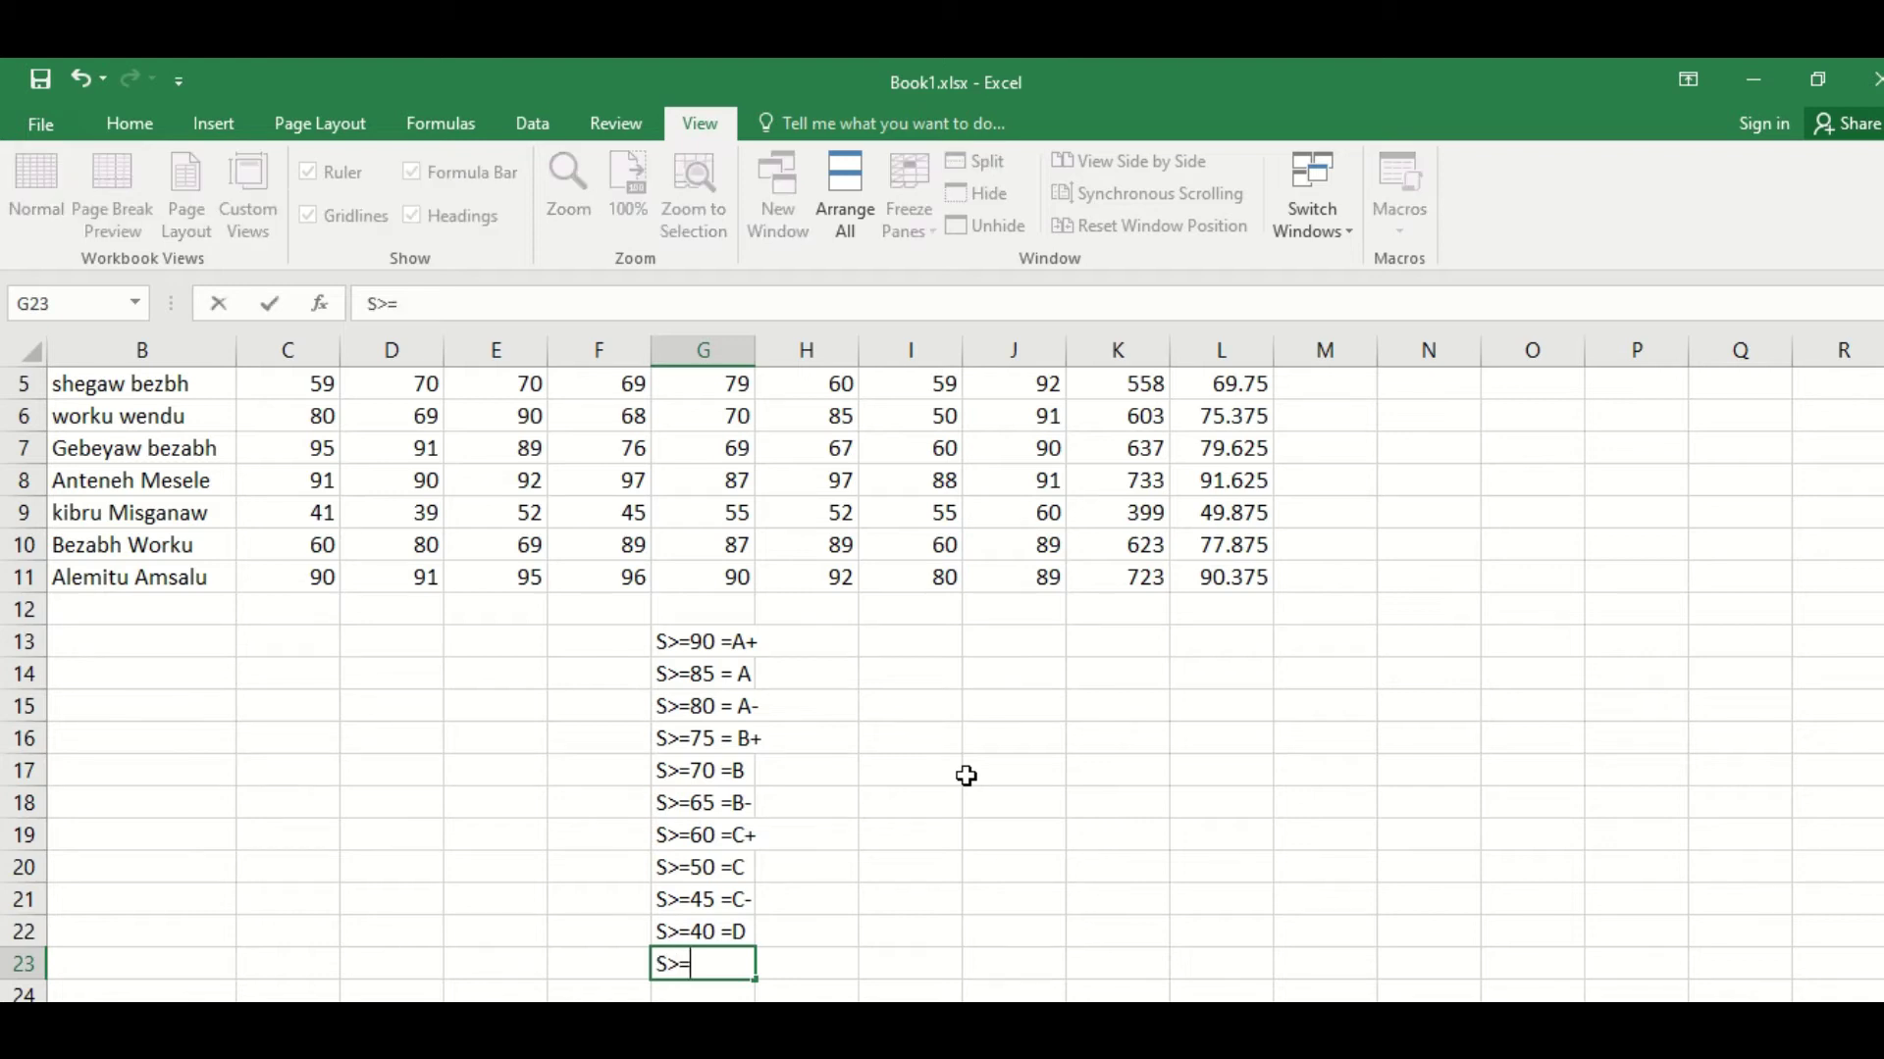
pyautogui.write('30 ')
pyautogui.write('=')
pyautogui.write('Fx')
pyautogui.press('Return')
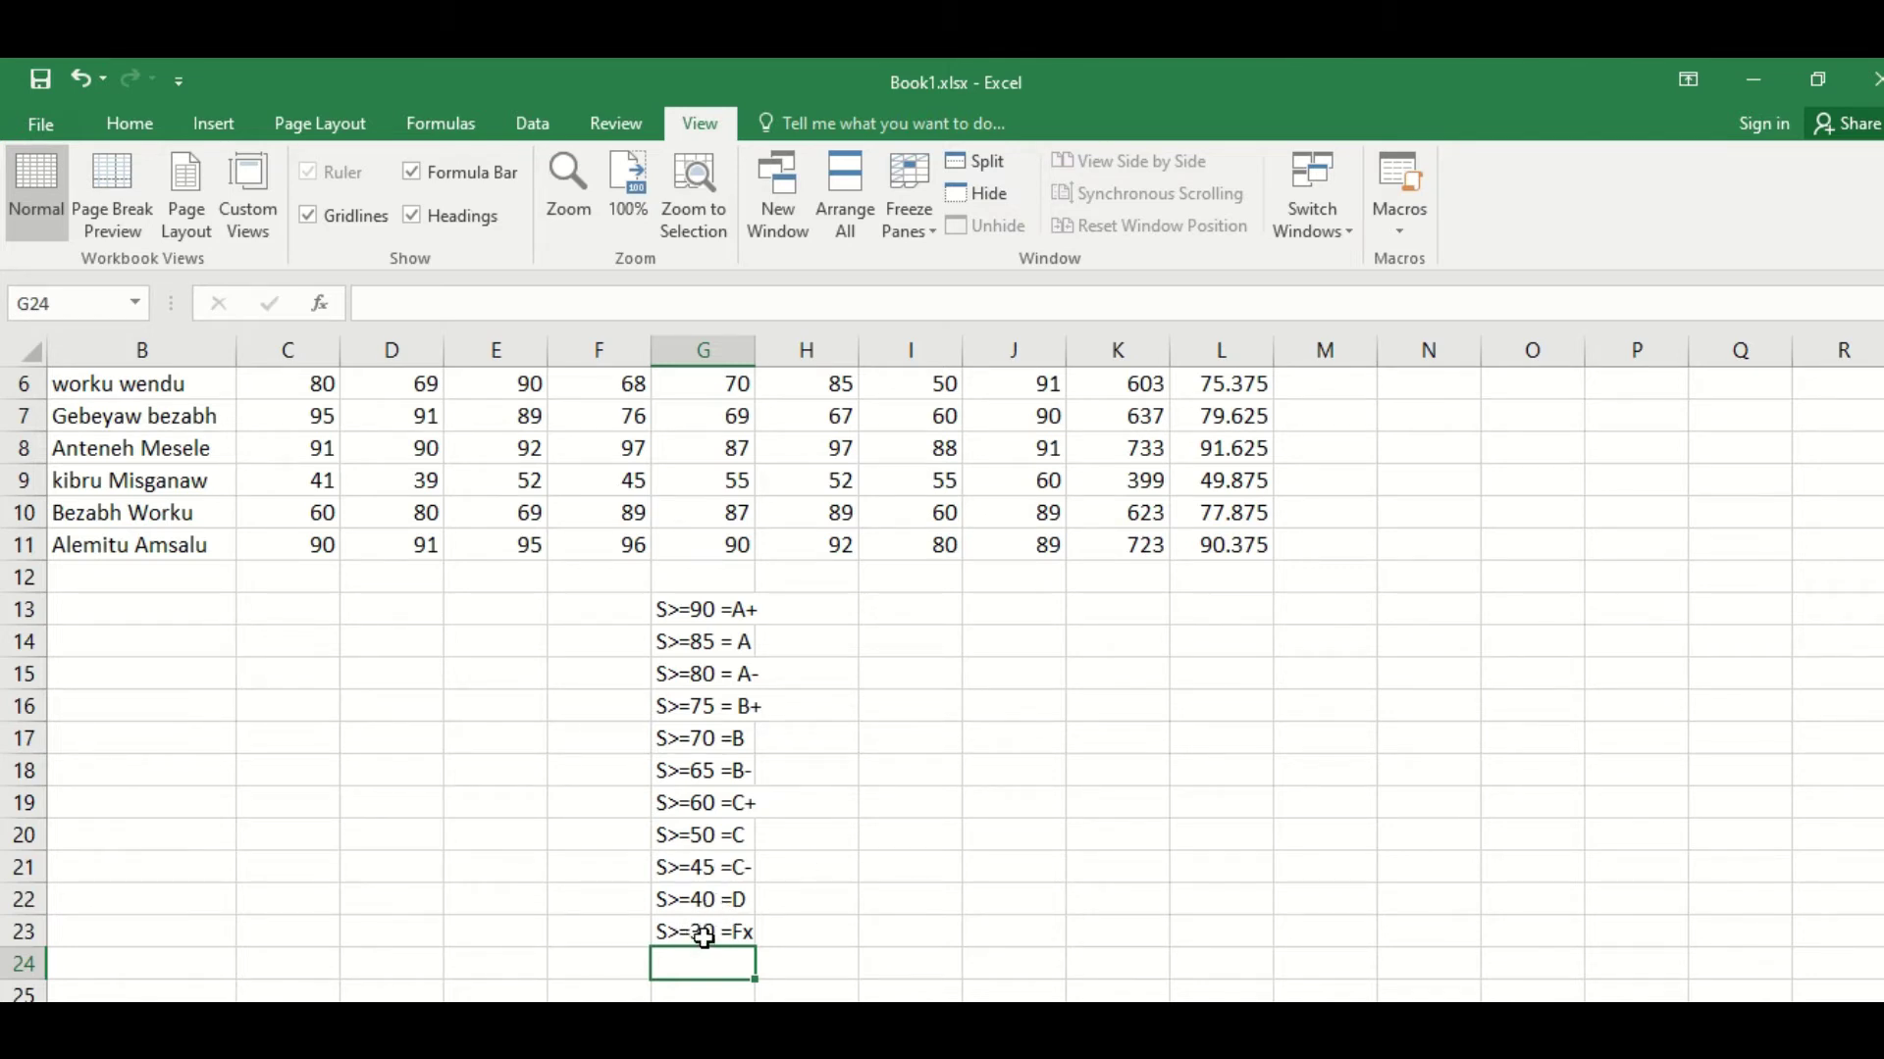
# Step: Add the final band S<30 = F in G24 beneath the Fx rule
pyautogui.doubleClick(702, 937)
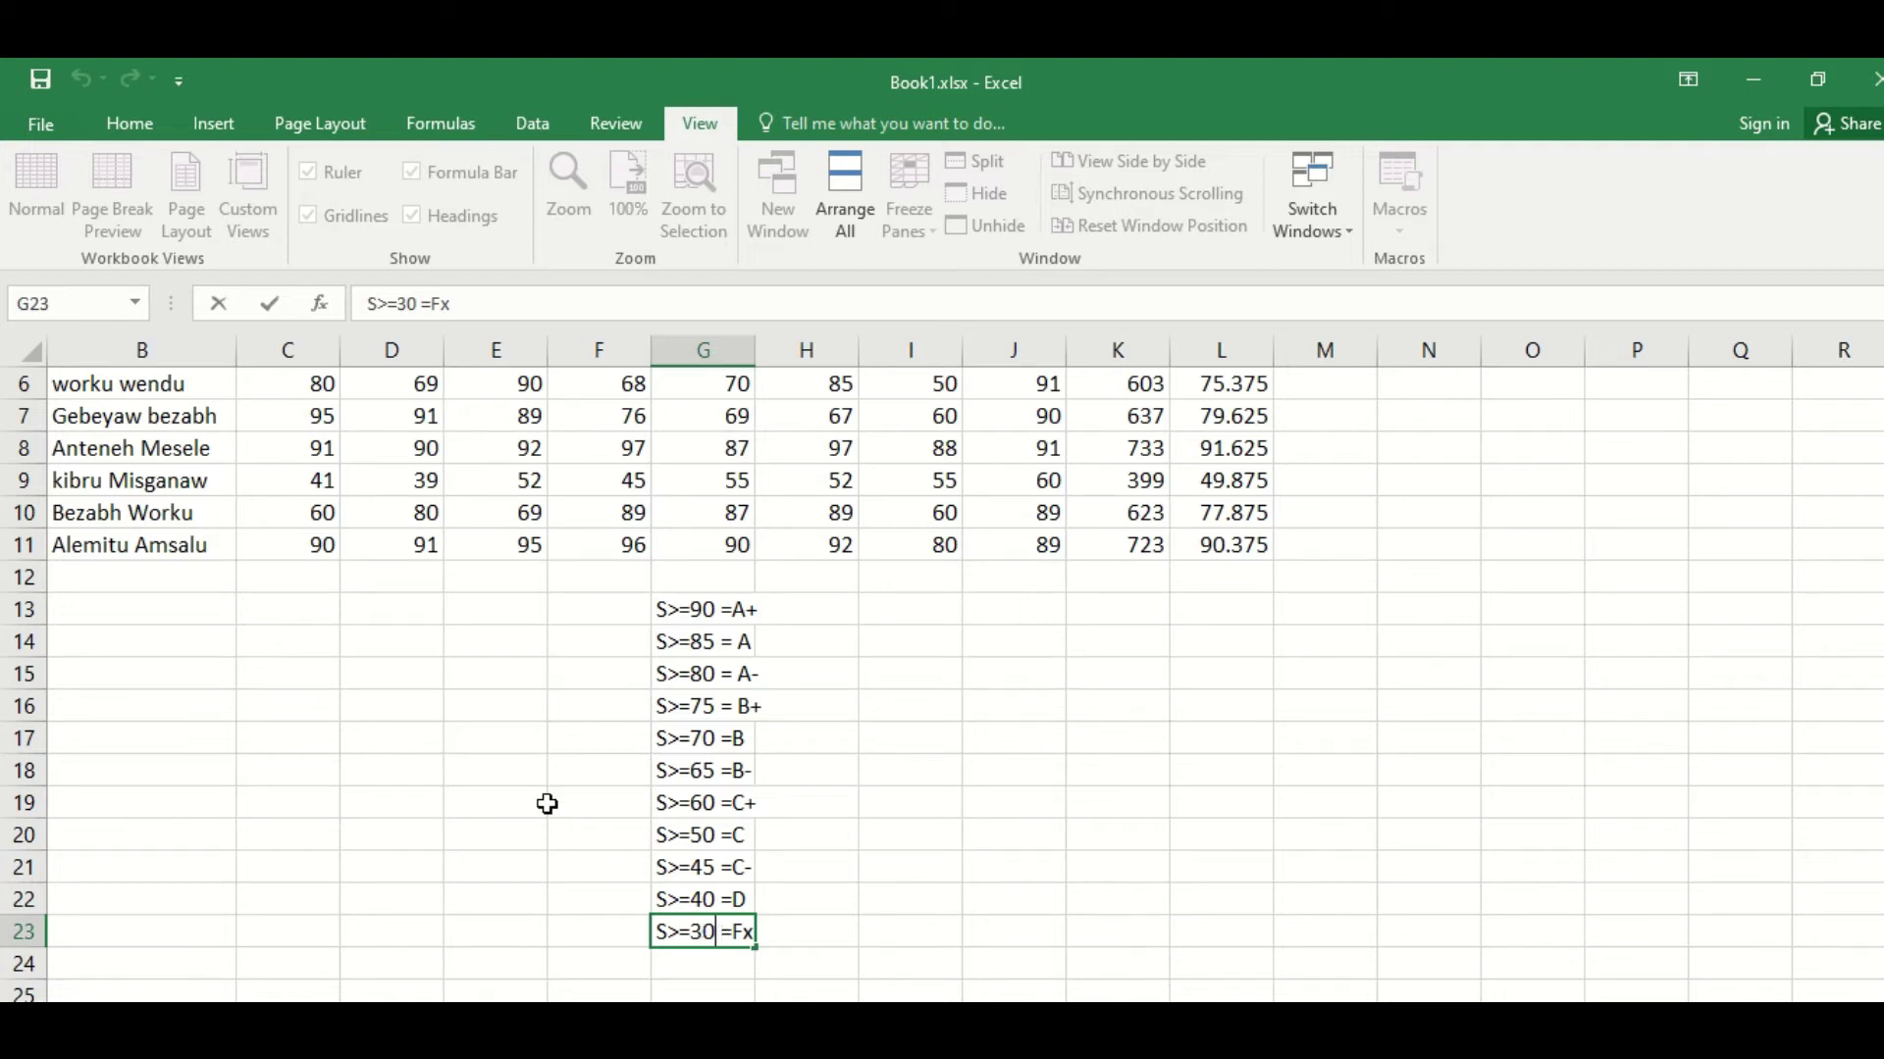
pyautogui.moveTo(763, 126)
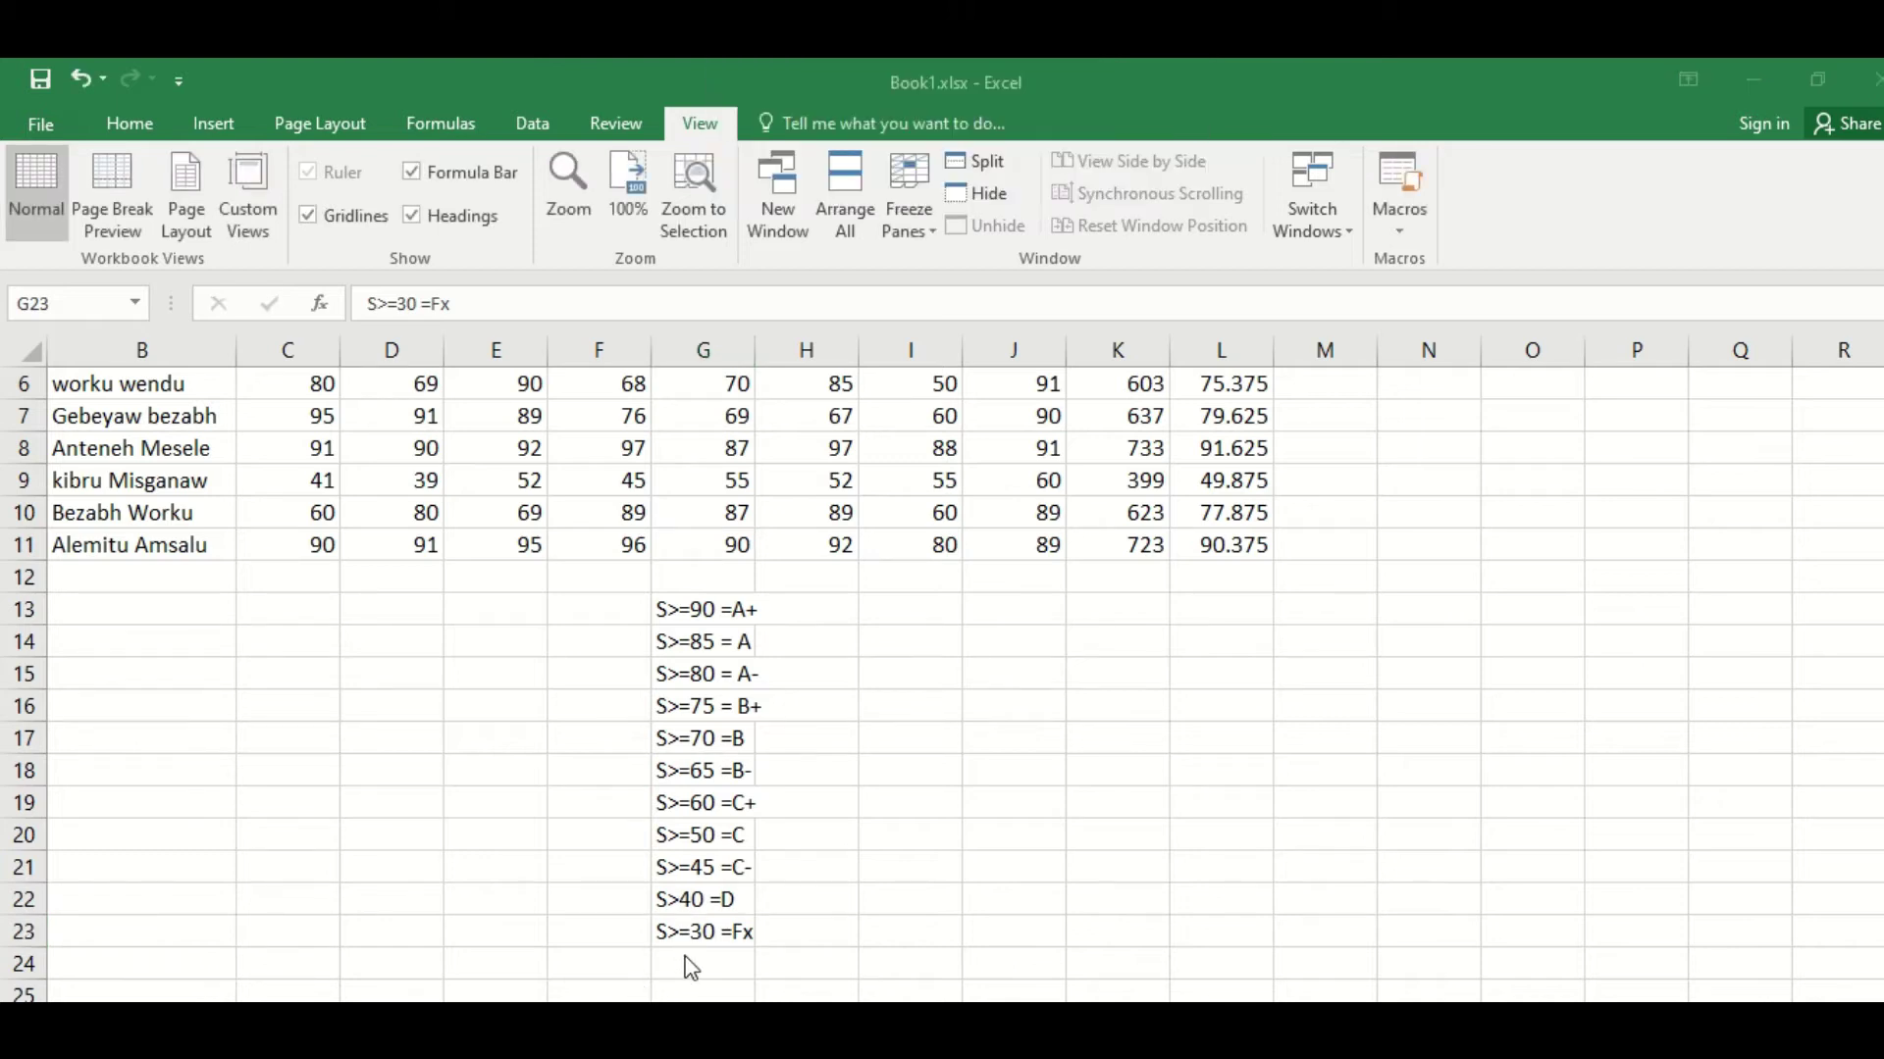
pyautogui.click(687, 943)
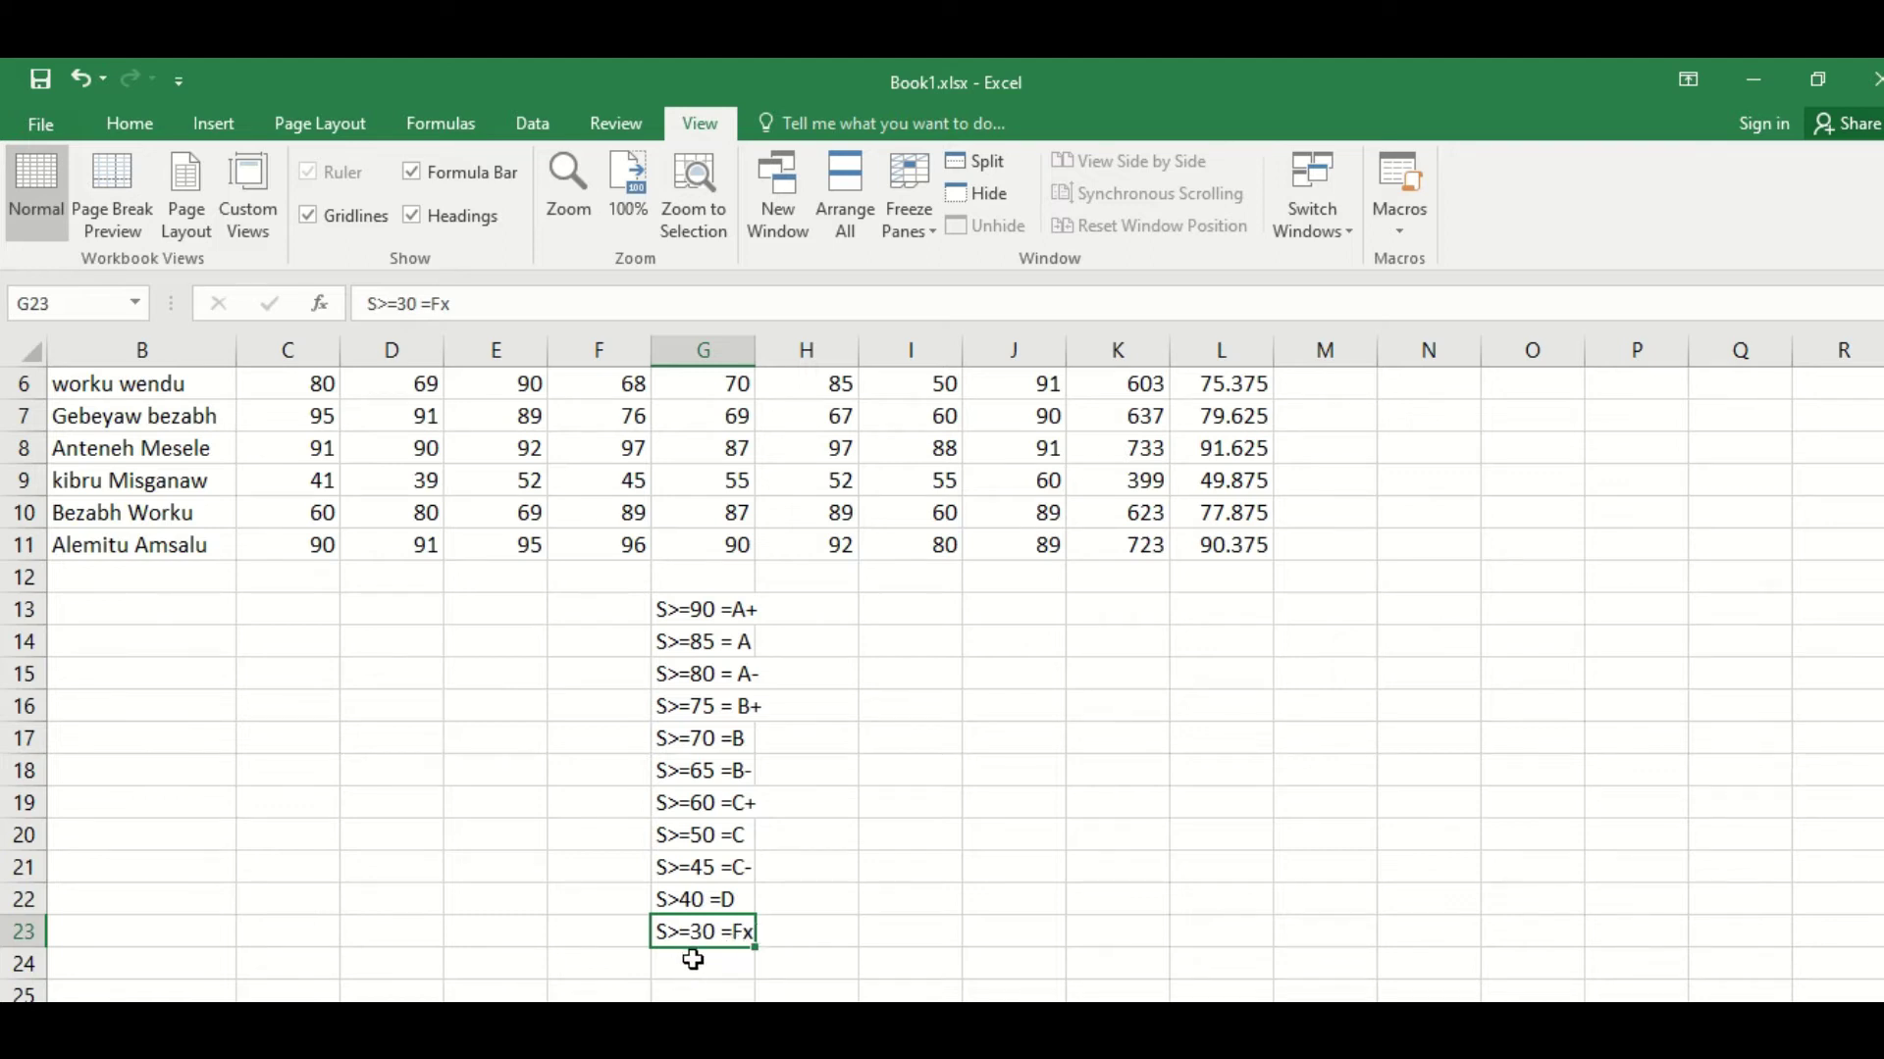
pyautogui.click(694, 961)
pyautogui.doubleClick(696, 968)
pyautogui.write('S')
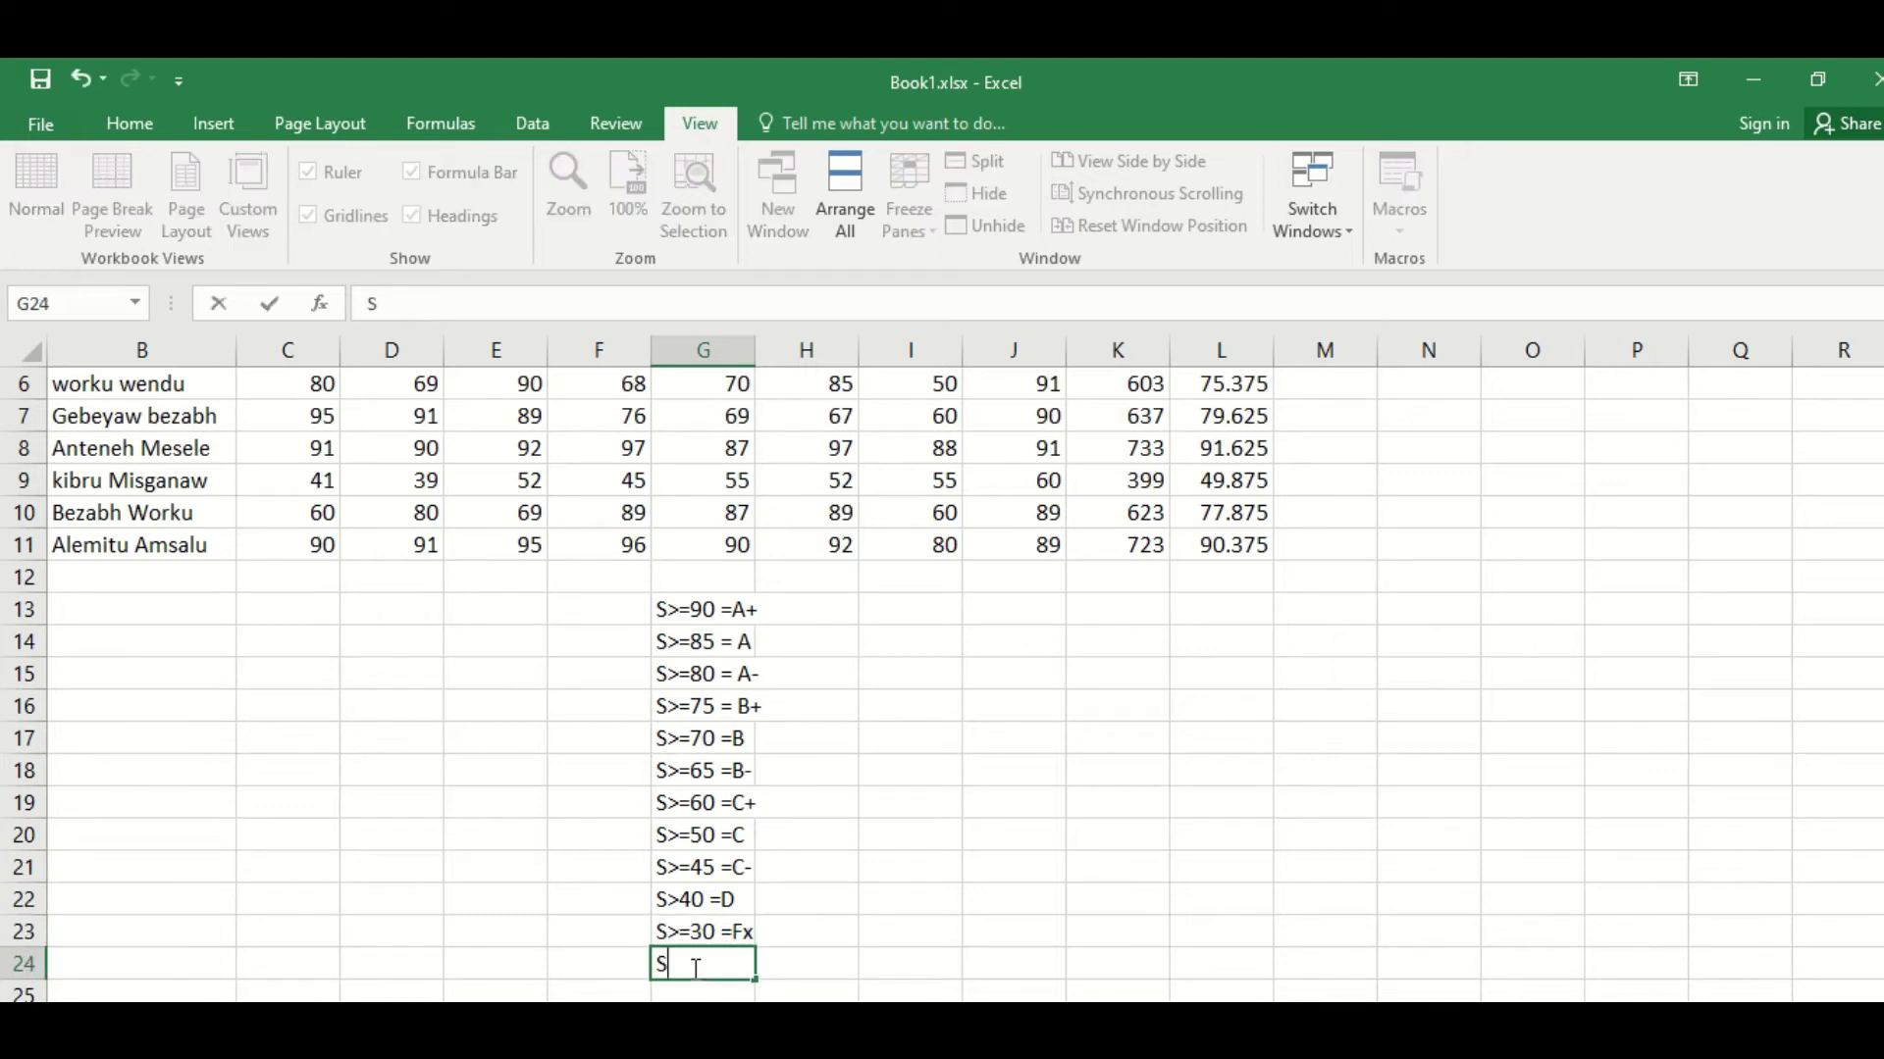
pyautogui.write('<')
pyautogui.write('30')
pyautogui.write(' = F')
pyautogui.click(746, 613)
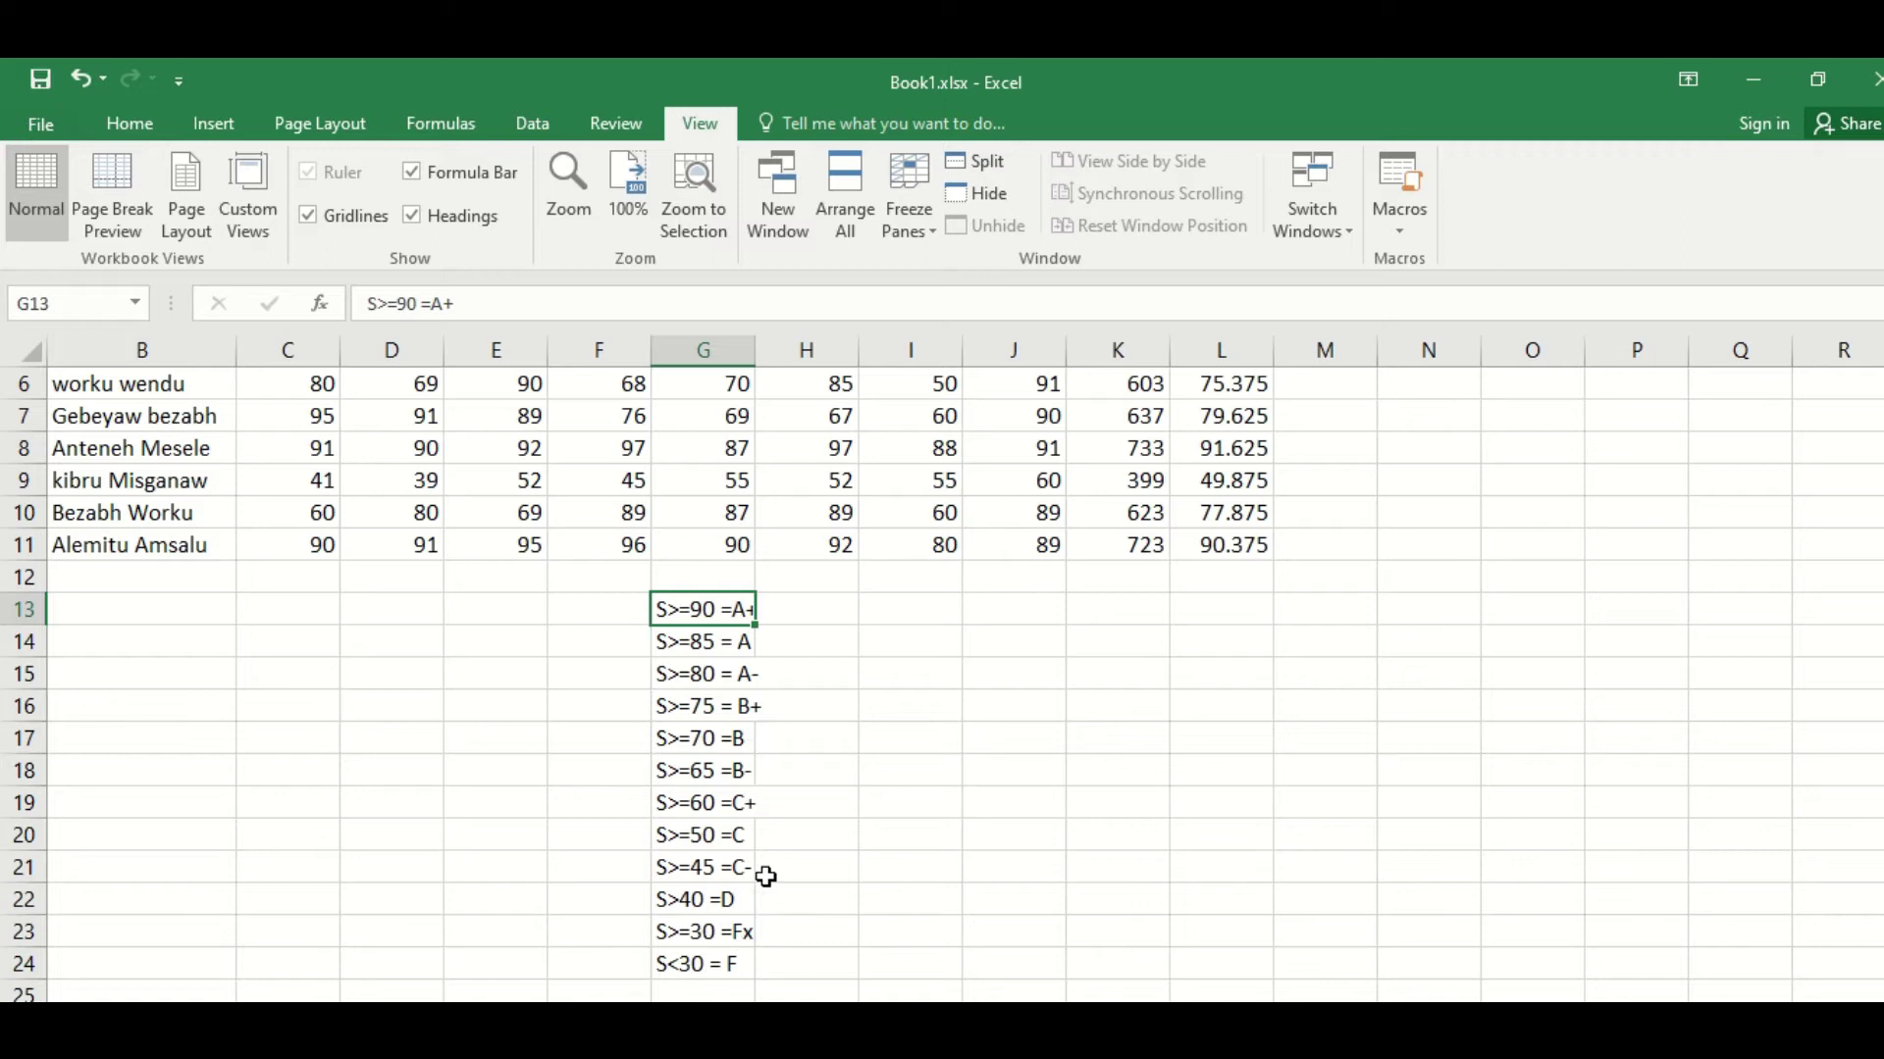
# Step: Type the note 'Key = S= Average mark' into I13 beside the grading rules
pyautogui.scroll(2, 1297, 536)
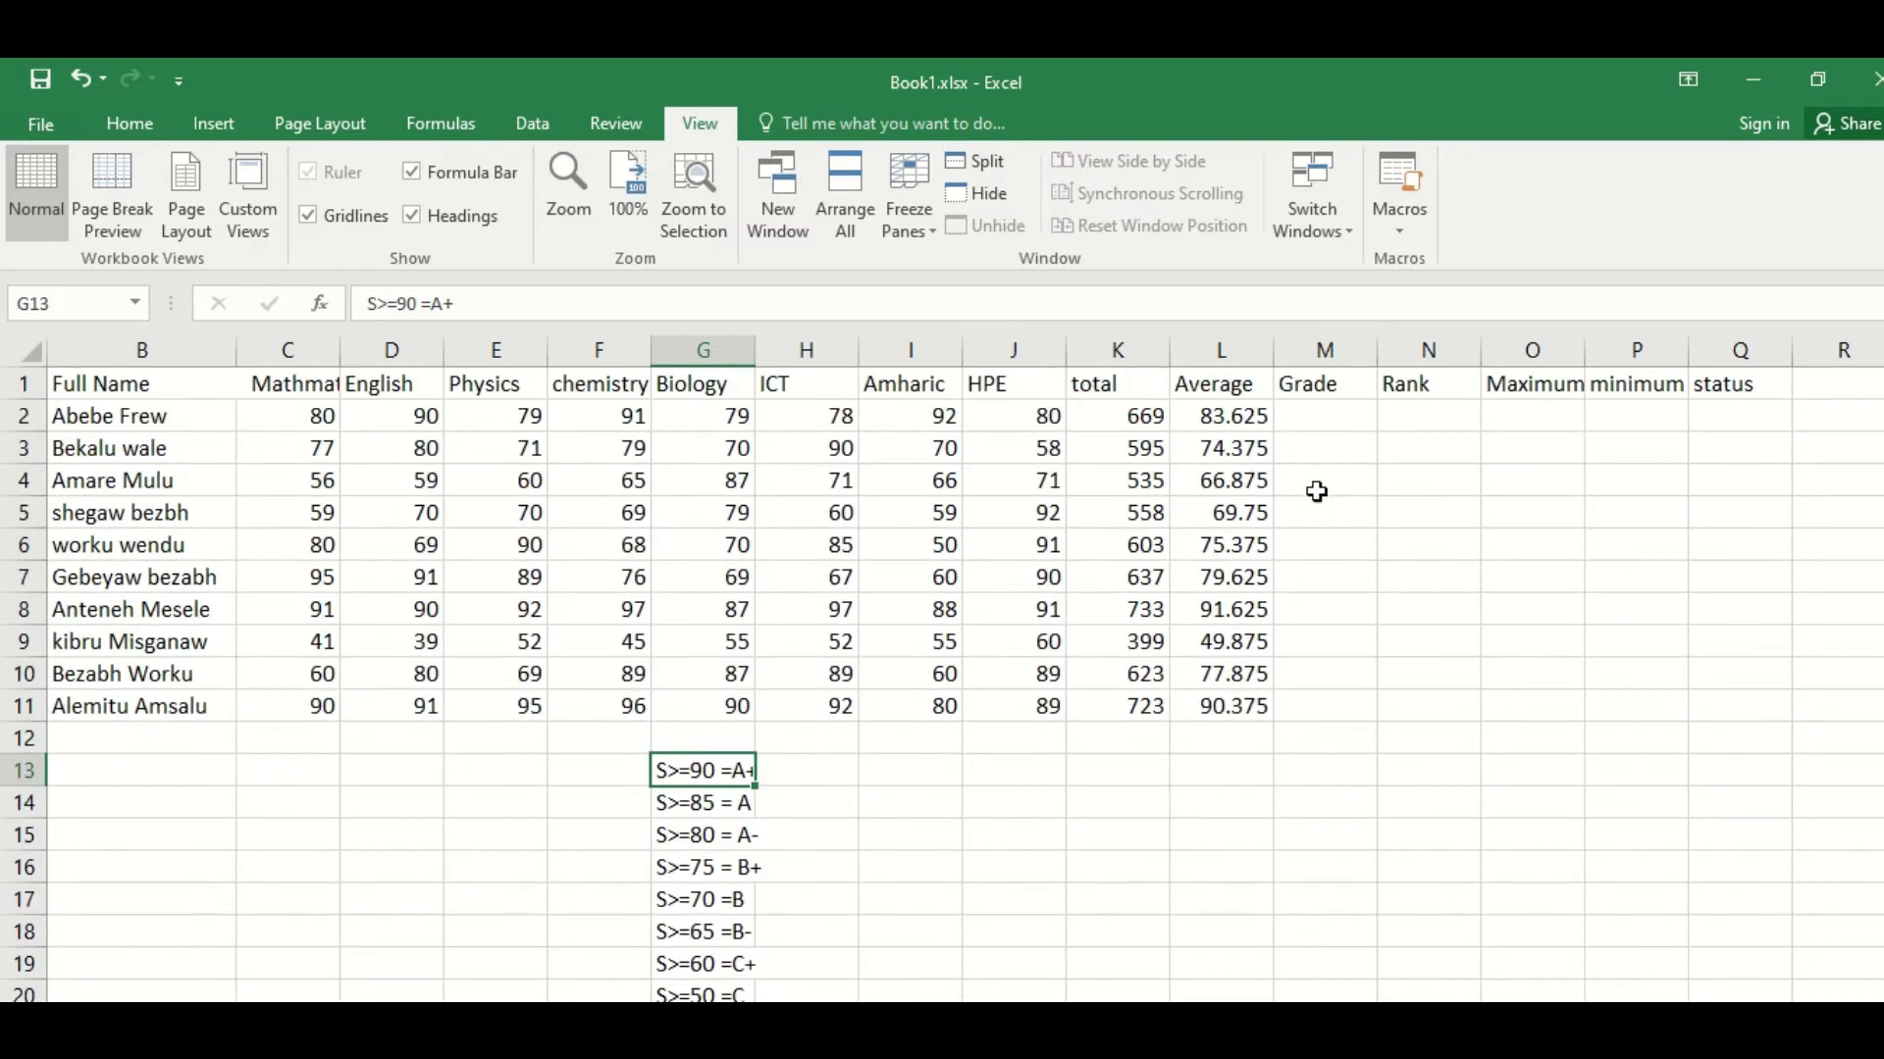
pyautogui.click(1326, 420)
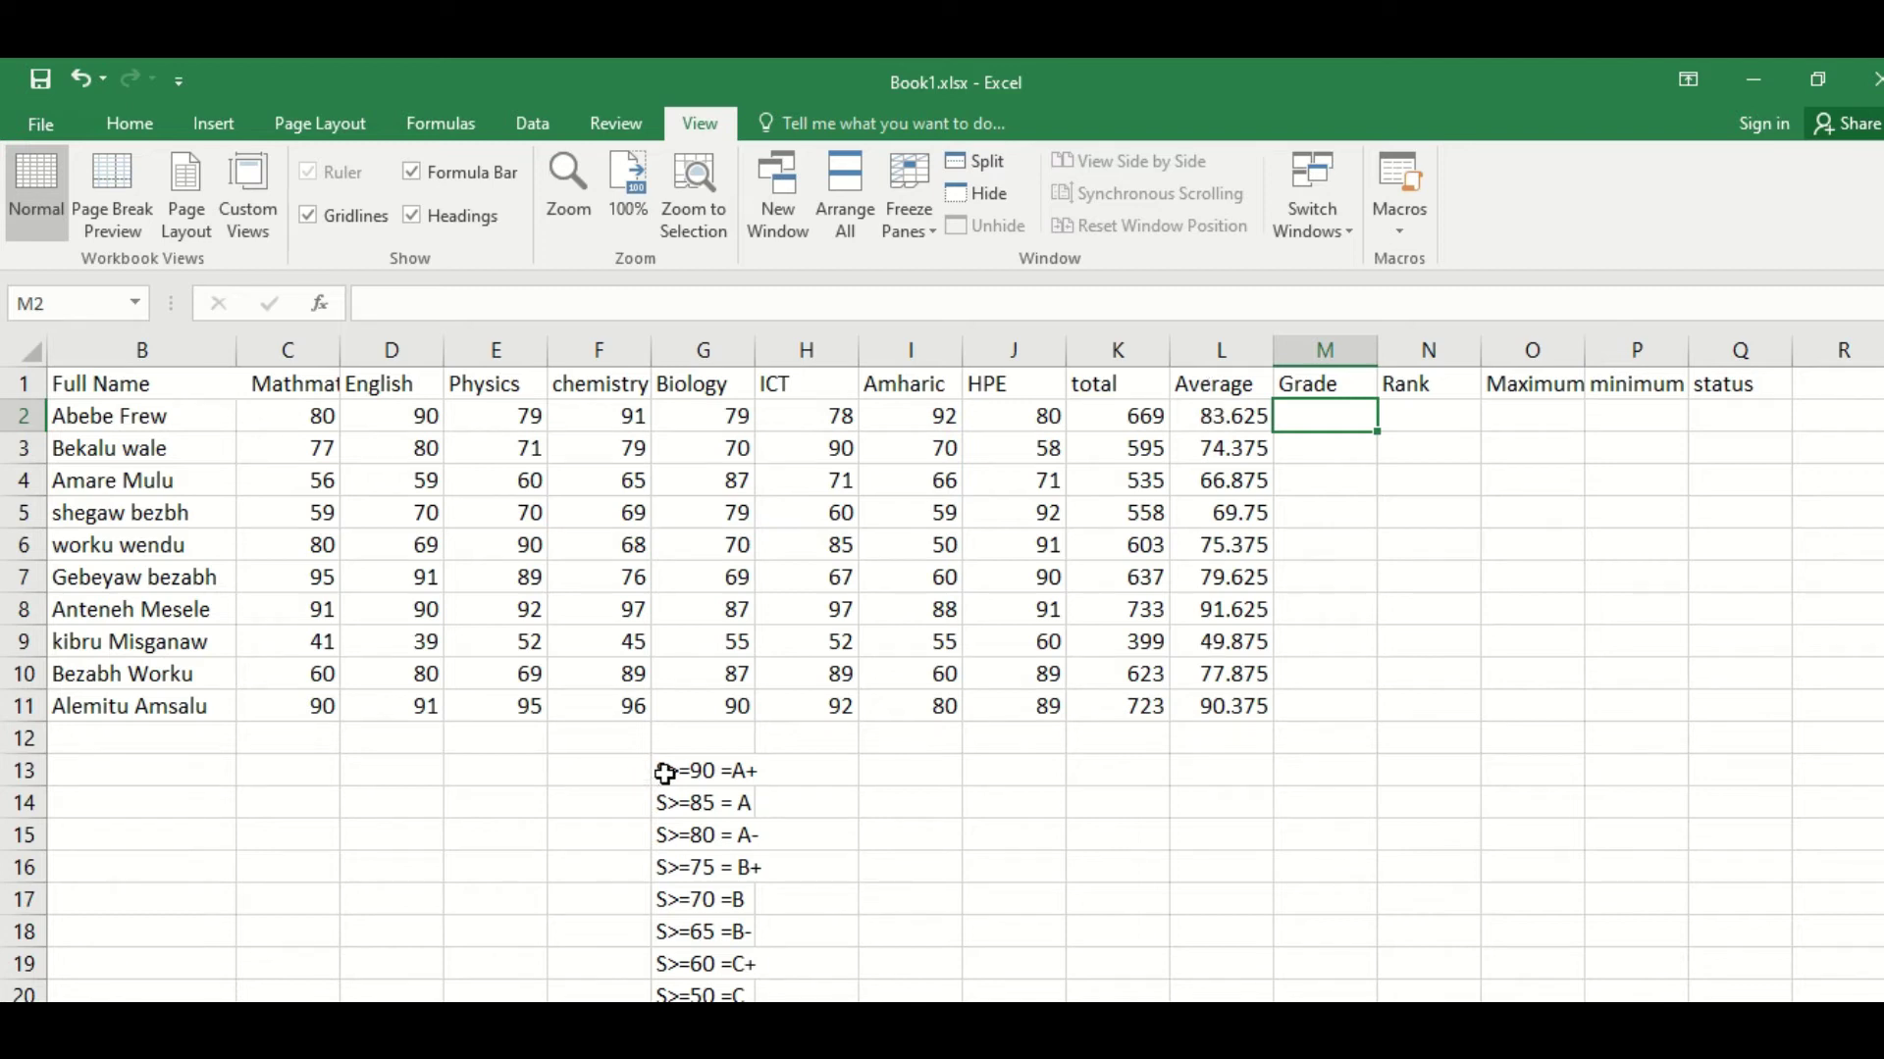
pyautogui.click(912, 780)
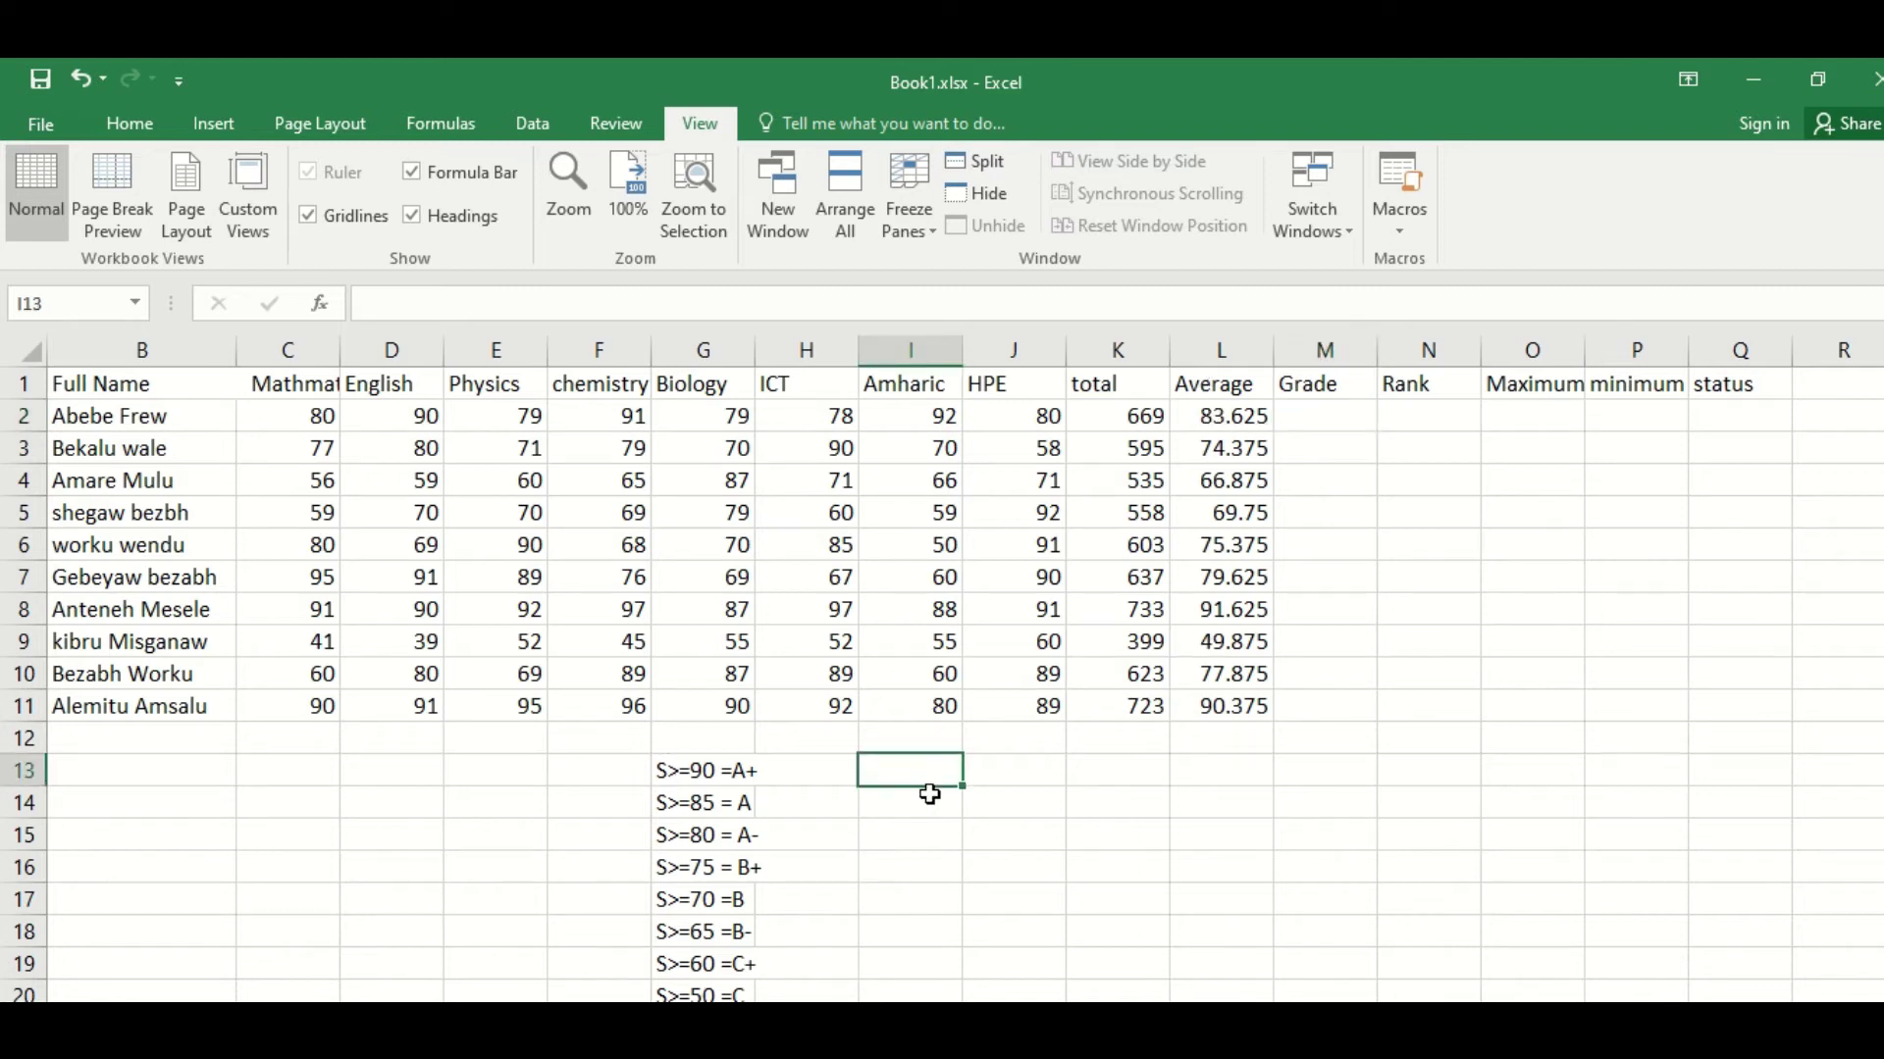
pyautogui.write('N')
pyautogui.press('BackSpace')
pyautogui.write('Key = ')
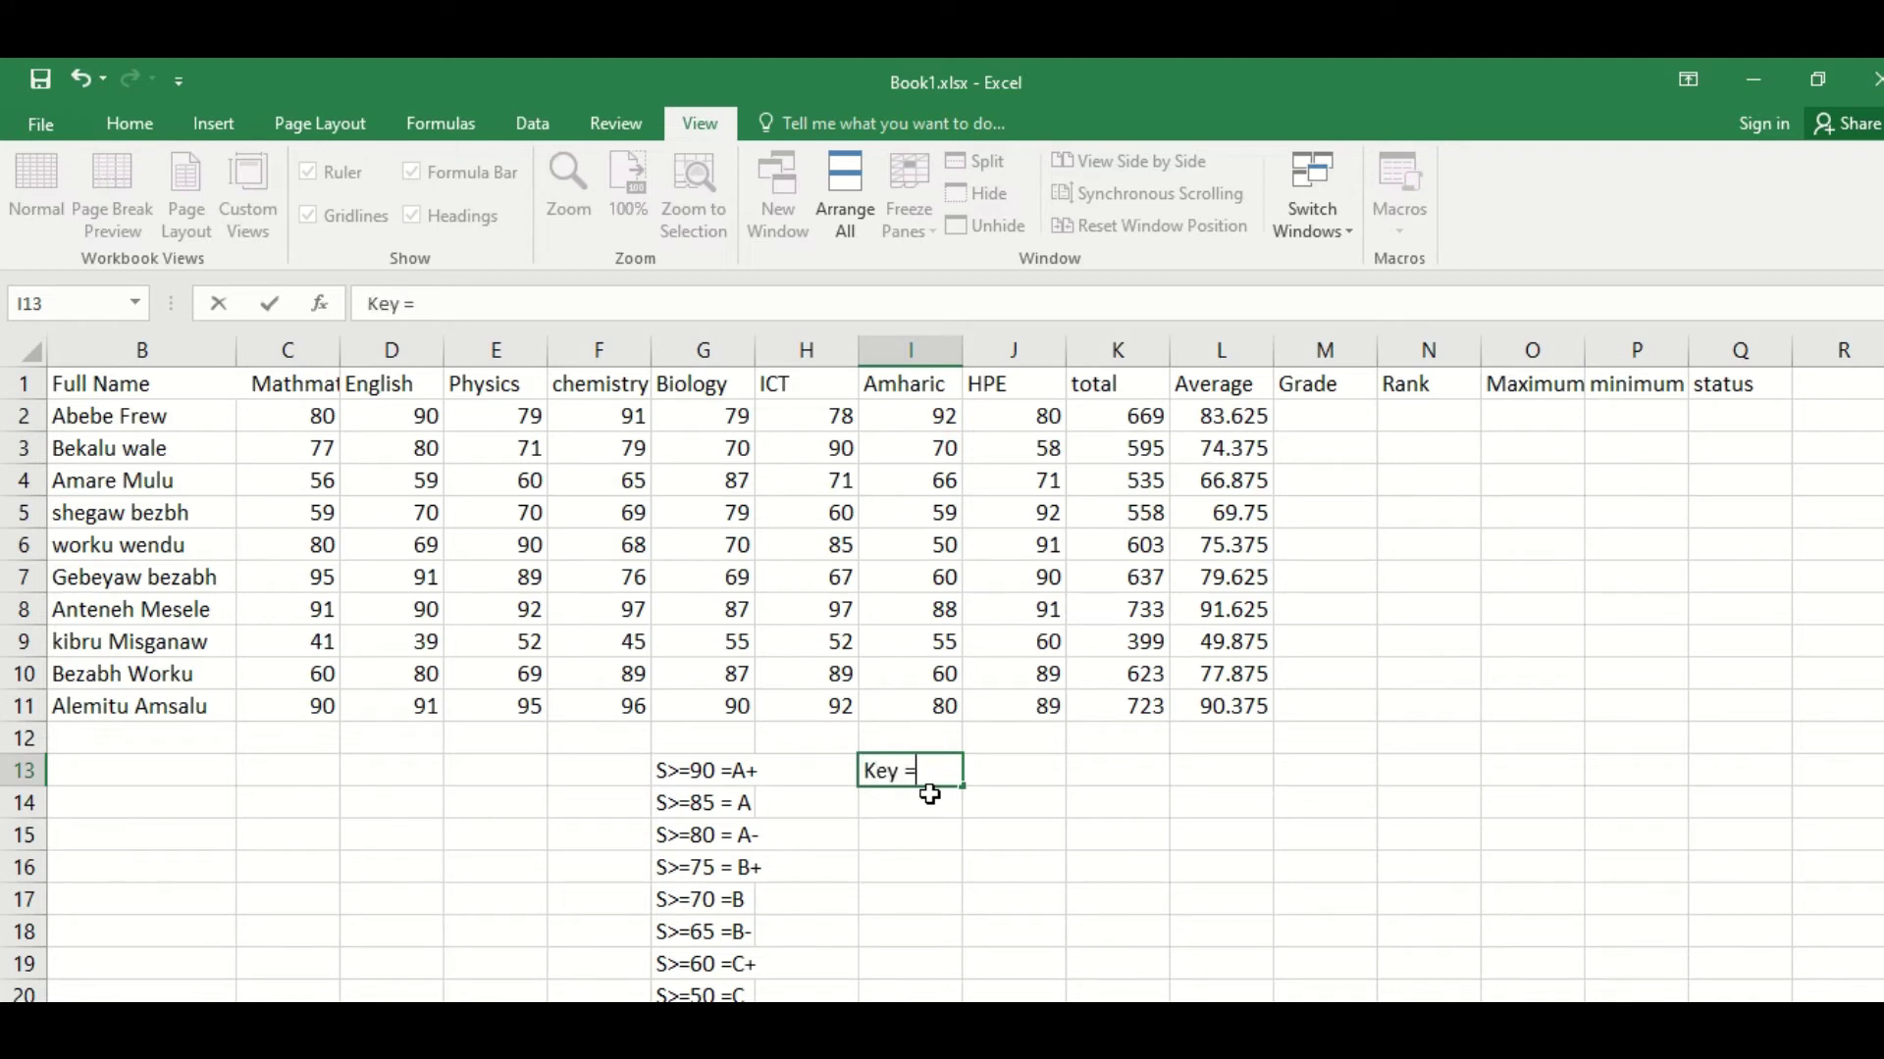
pyautogui.write('S=')
pyautogui.write(' Average ')
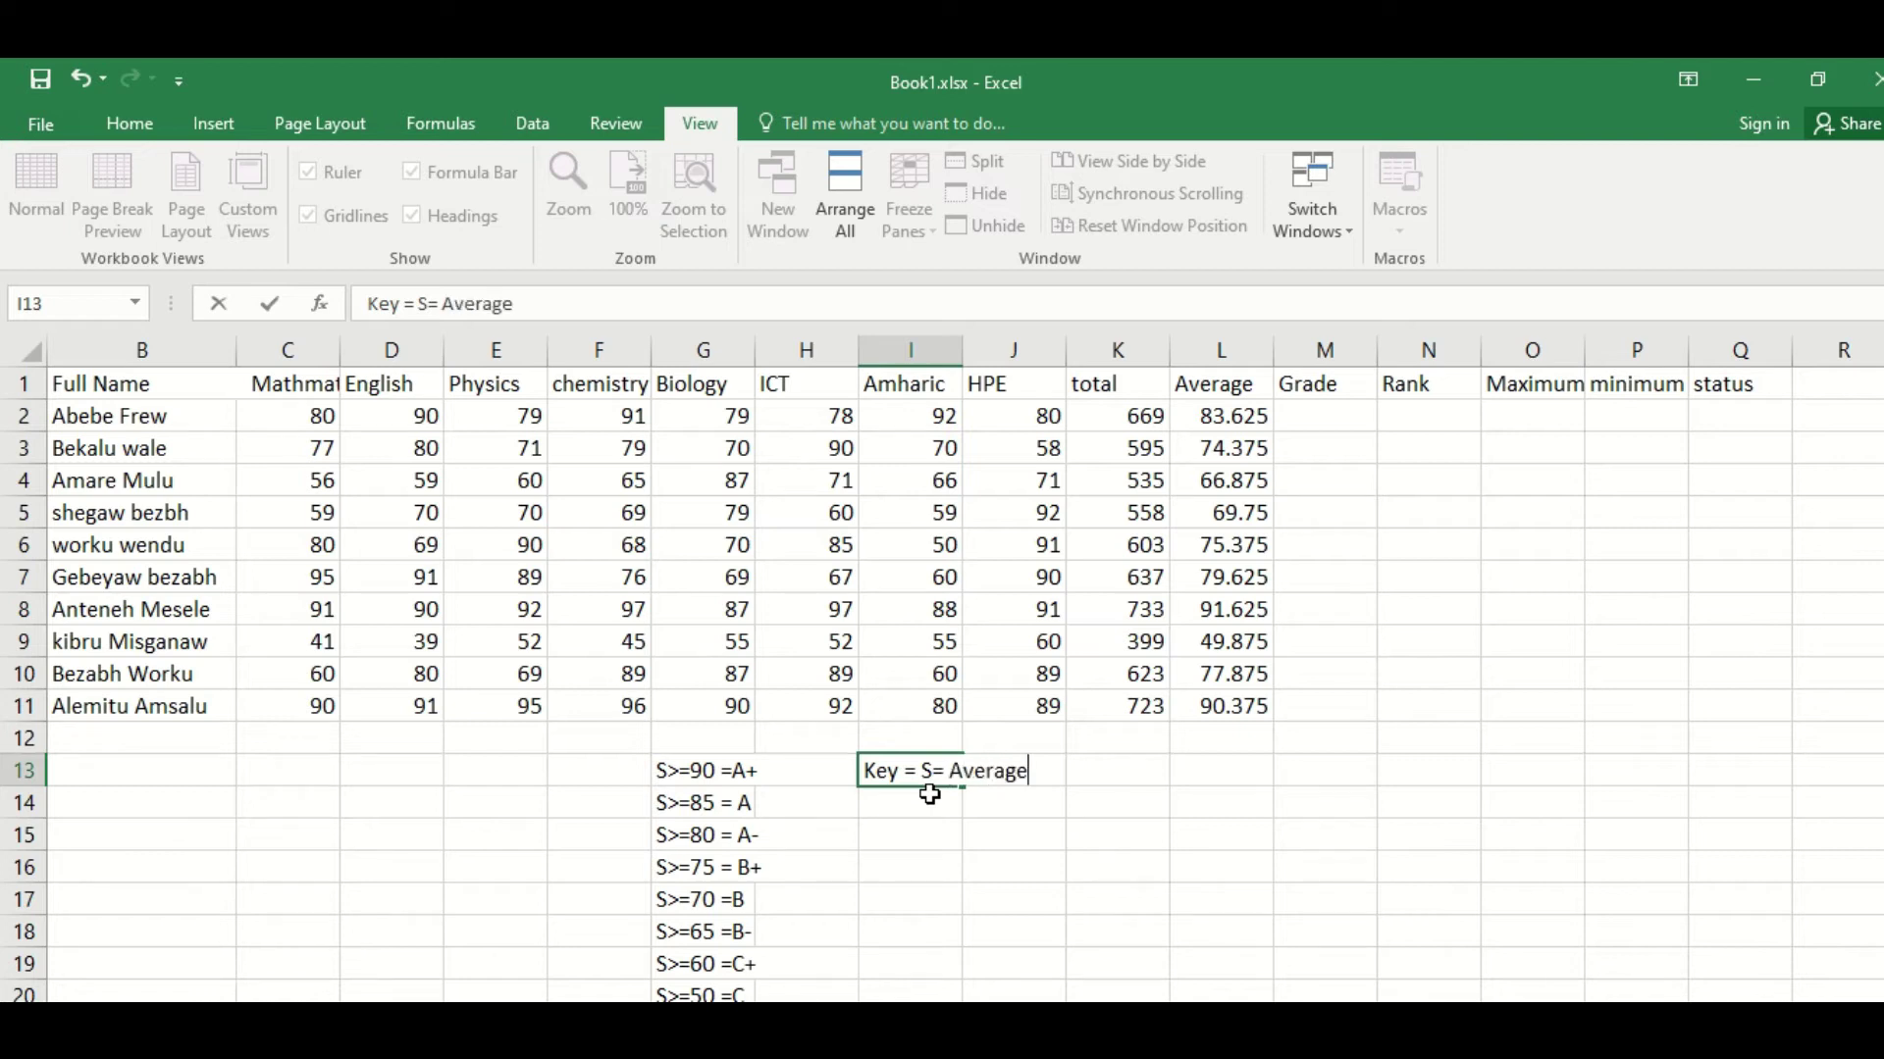
pyautogui.write('mark')
pyautogui.click(1133, 799)
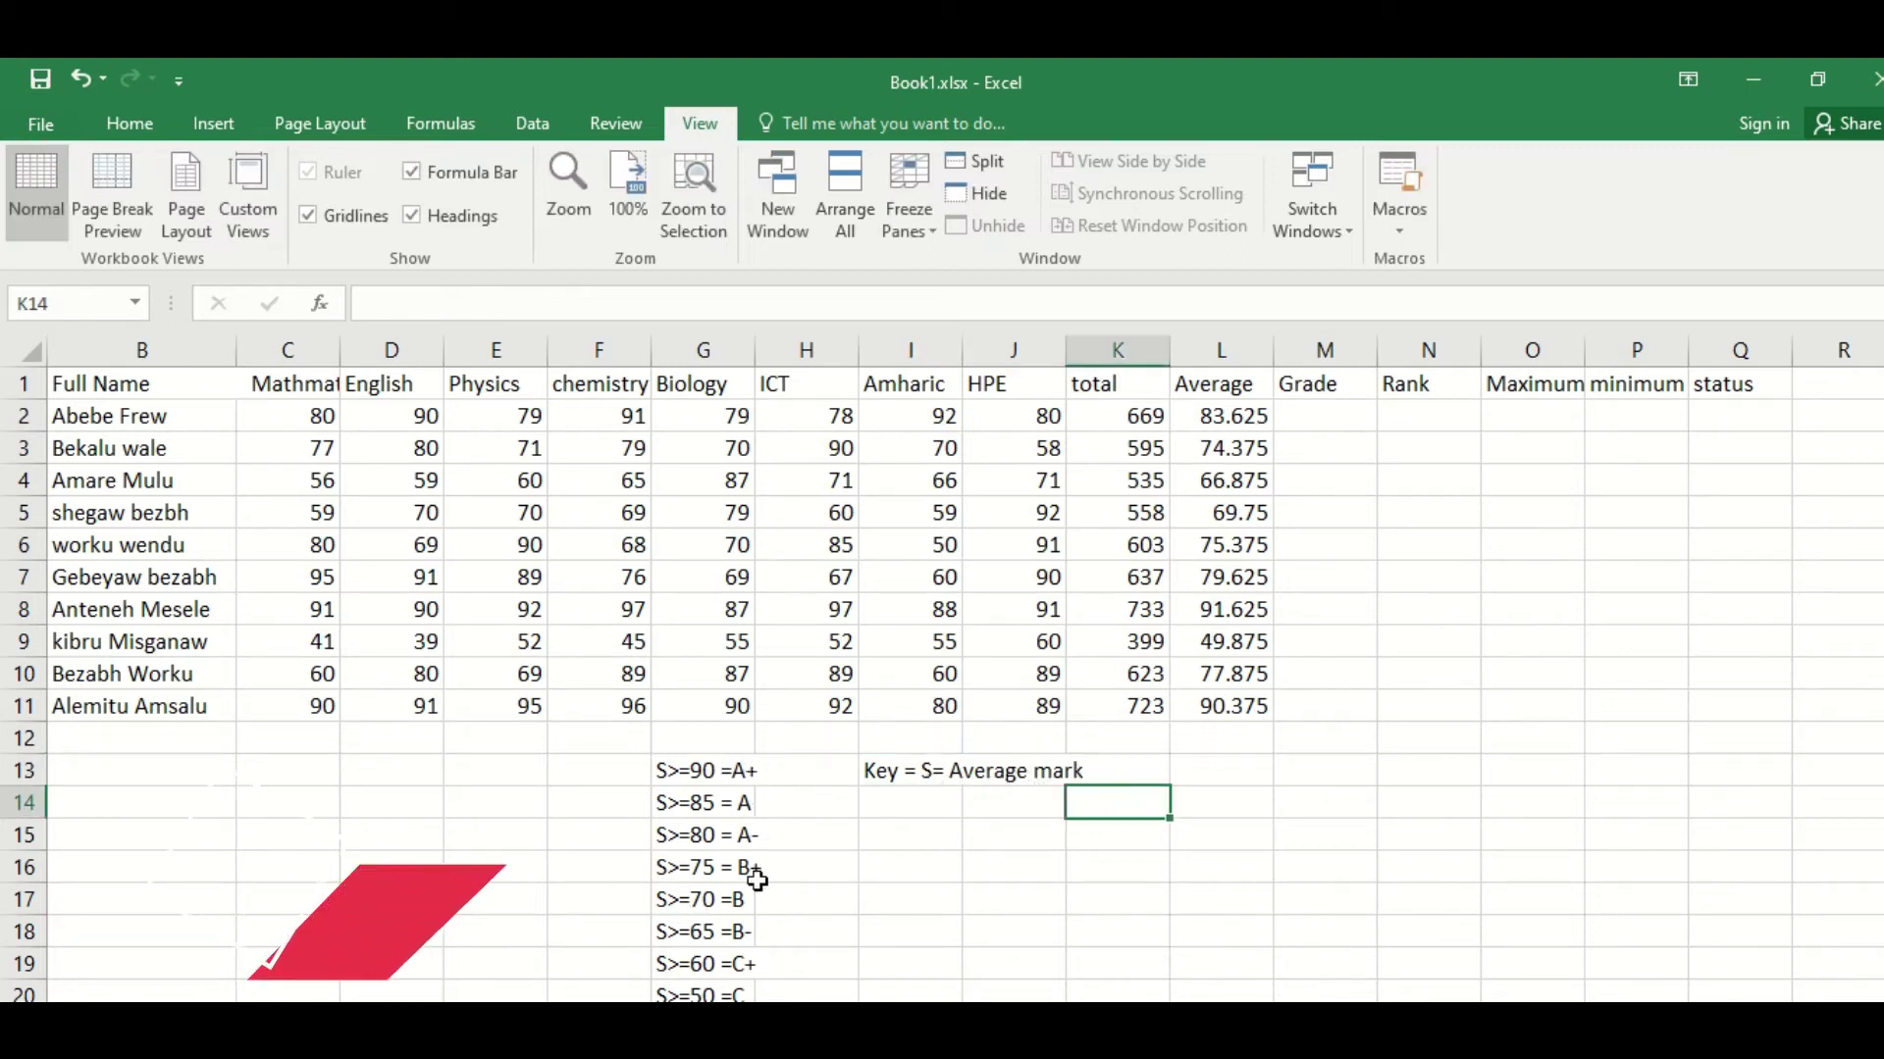
# Step: Select M2 and type =if( in the formula bar to start the grade formula
pyautogui.click(1334, 420)
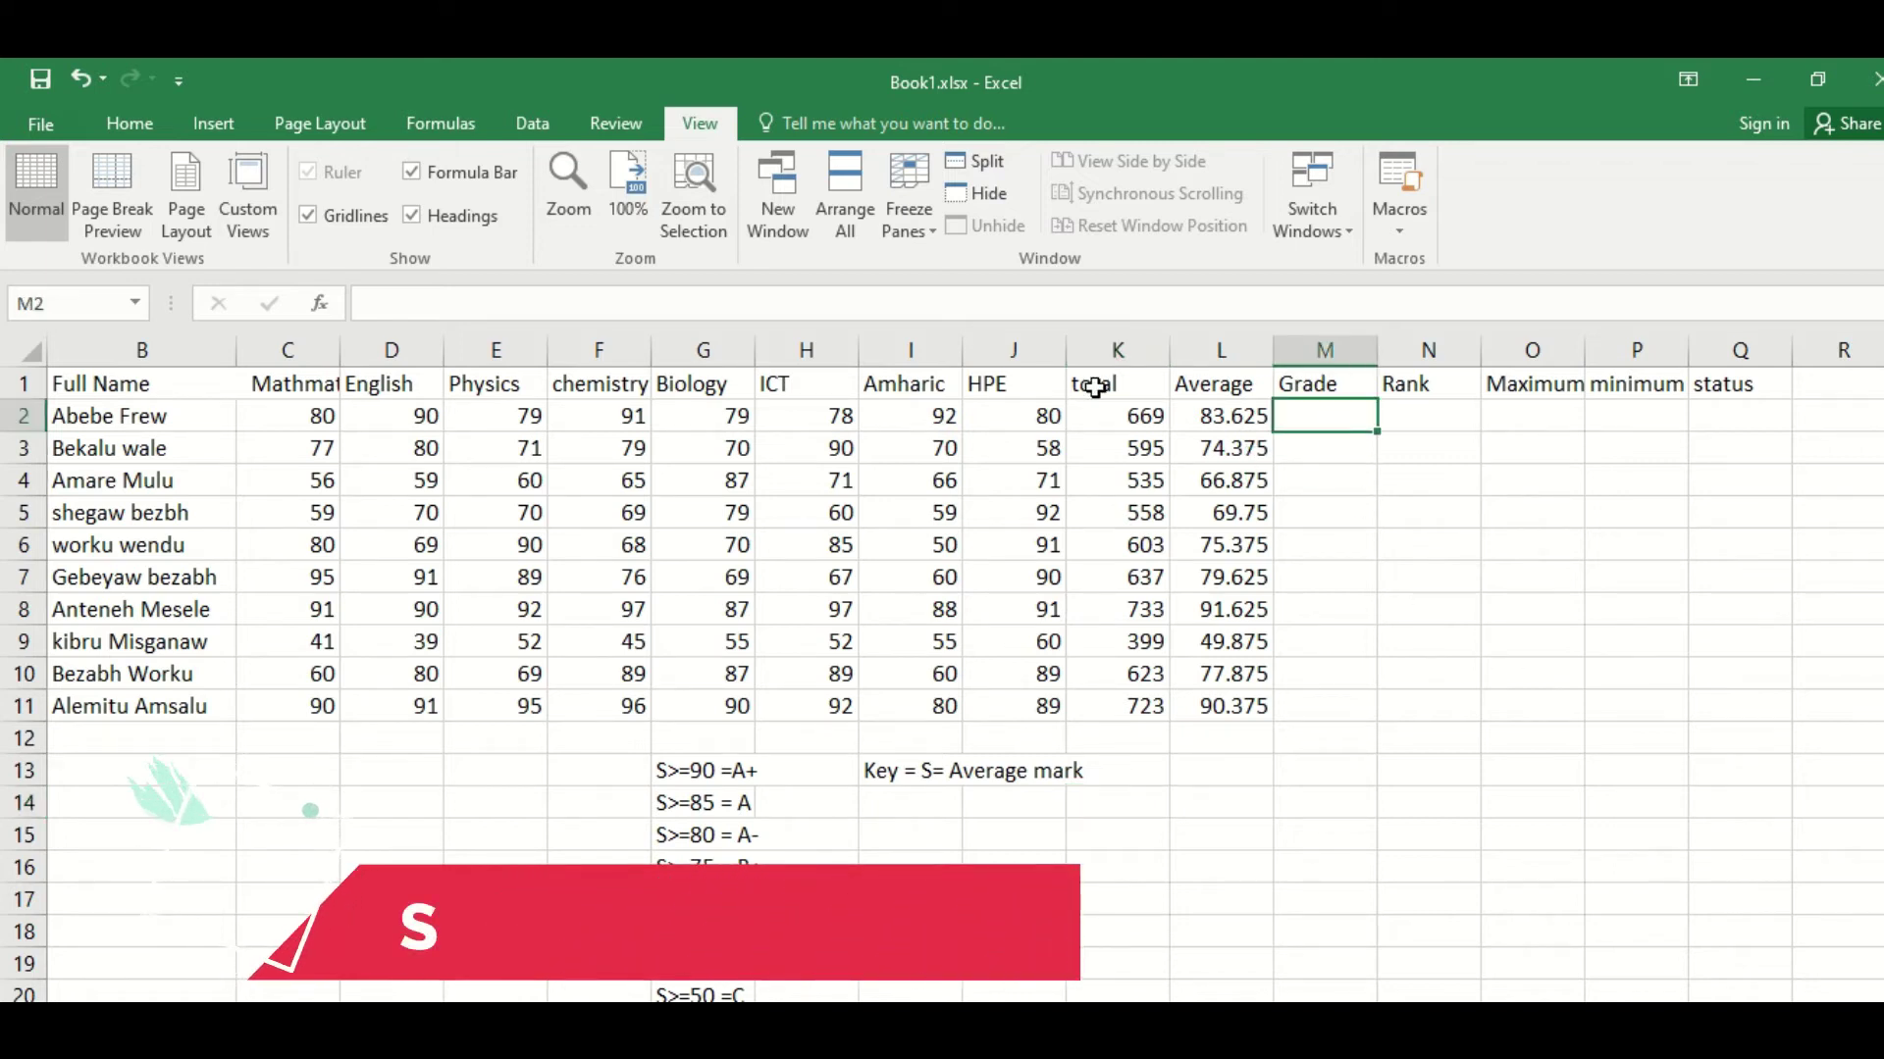
pyautogui.click(643, 302)
pyautogui.write('=')
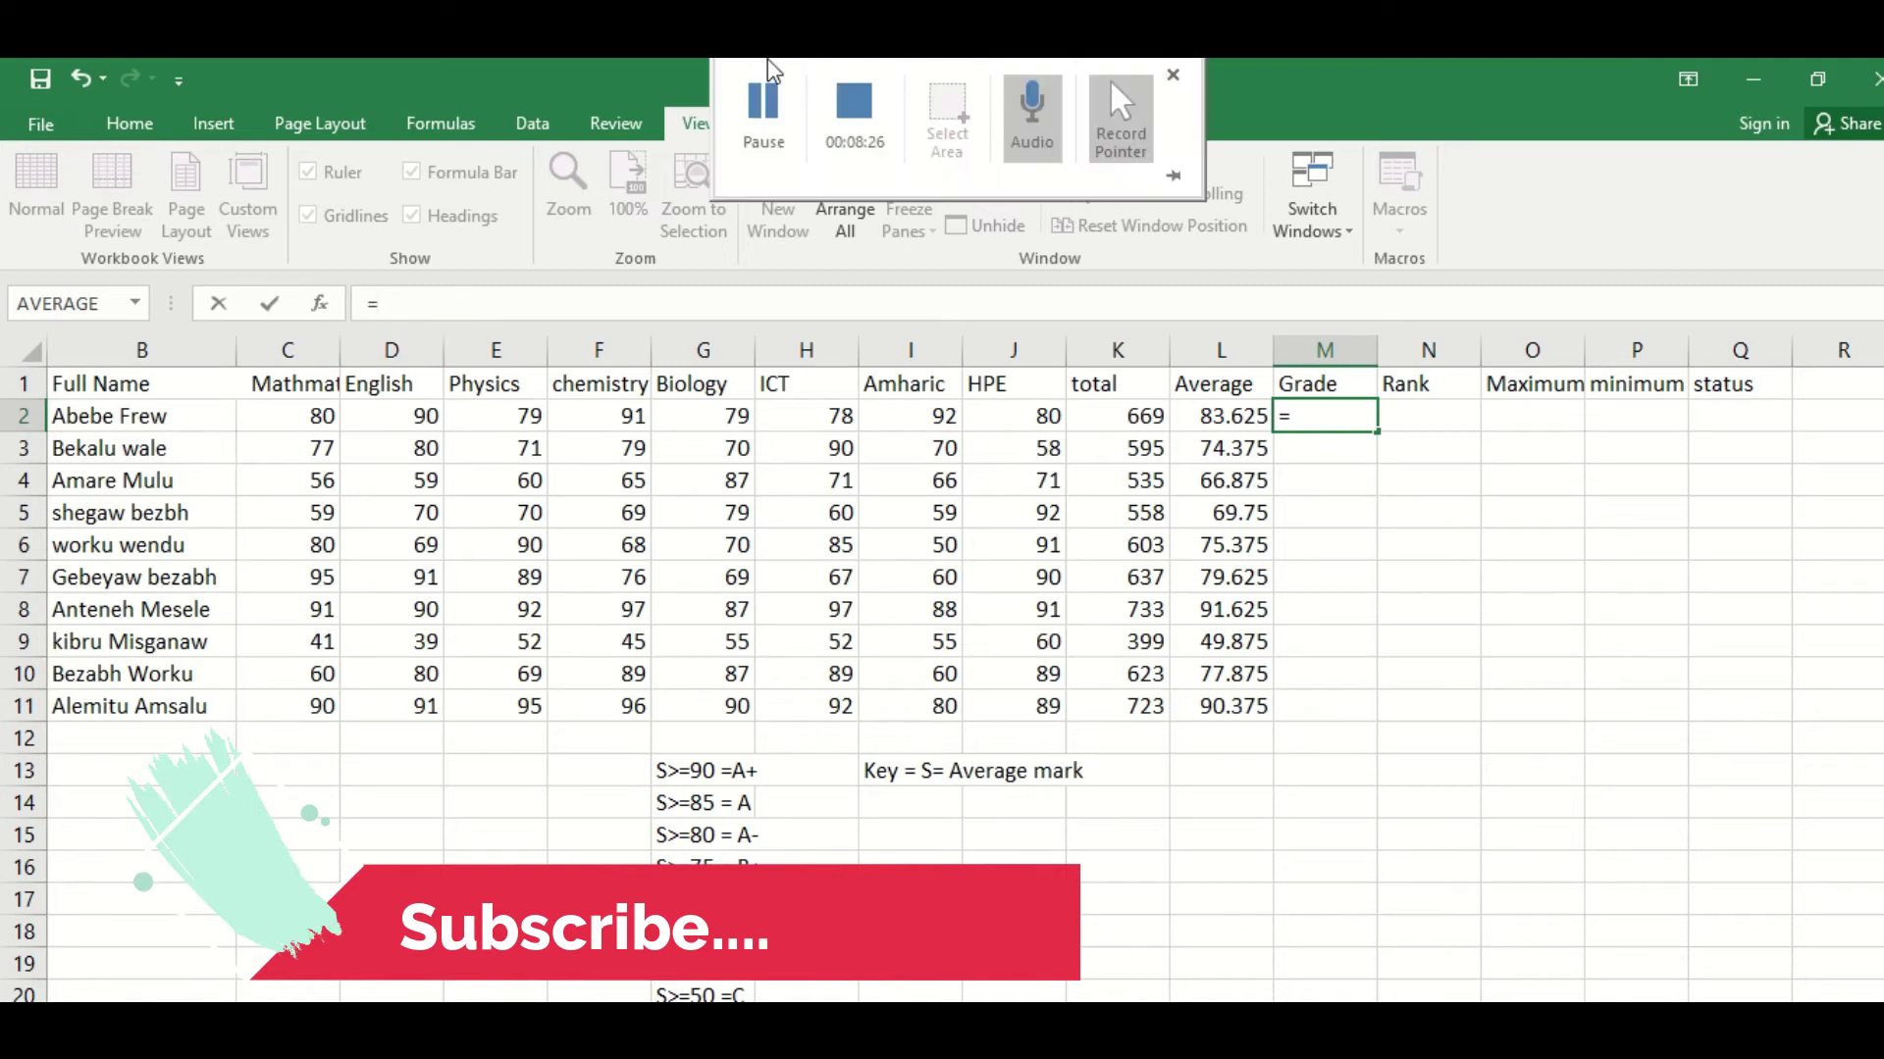
pyautogui.click(763, 103)
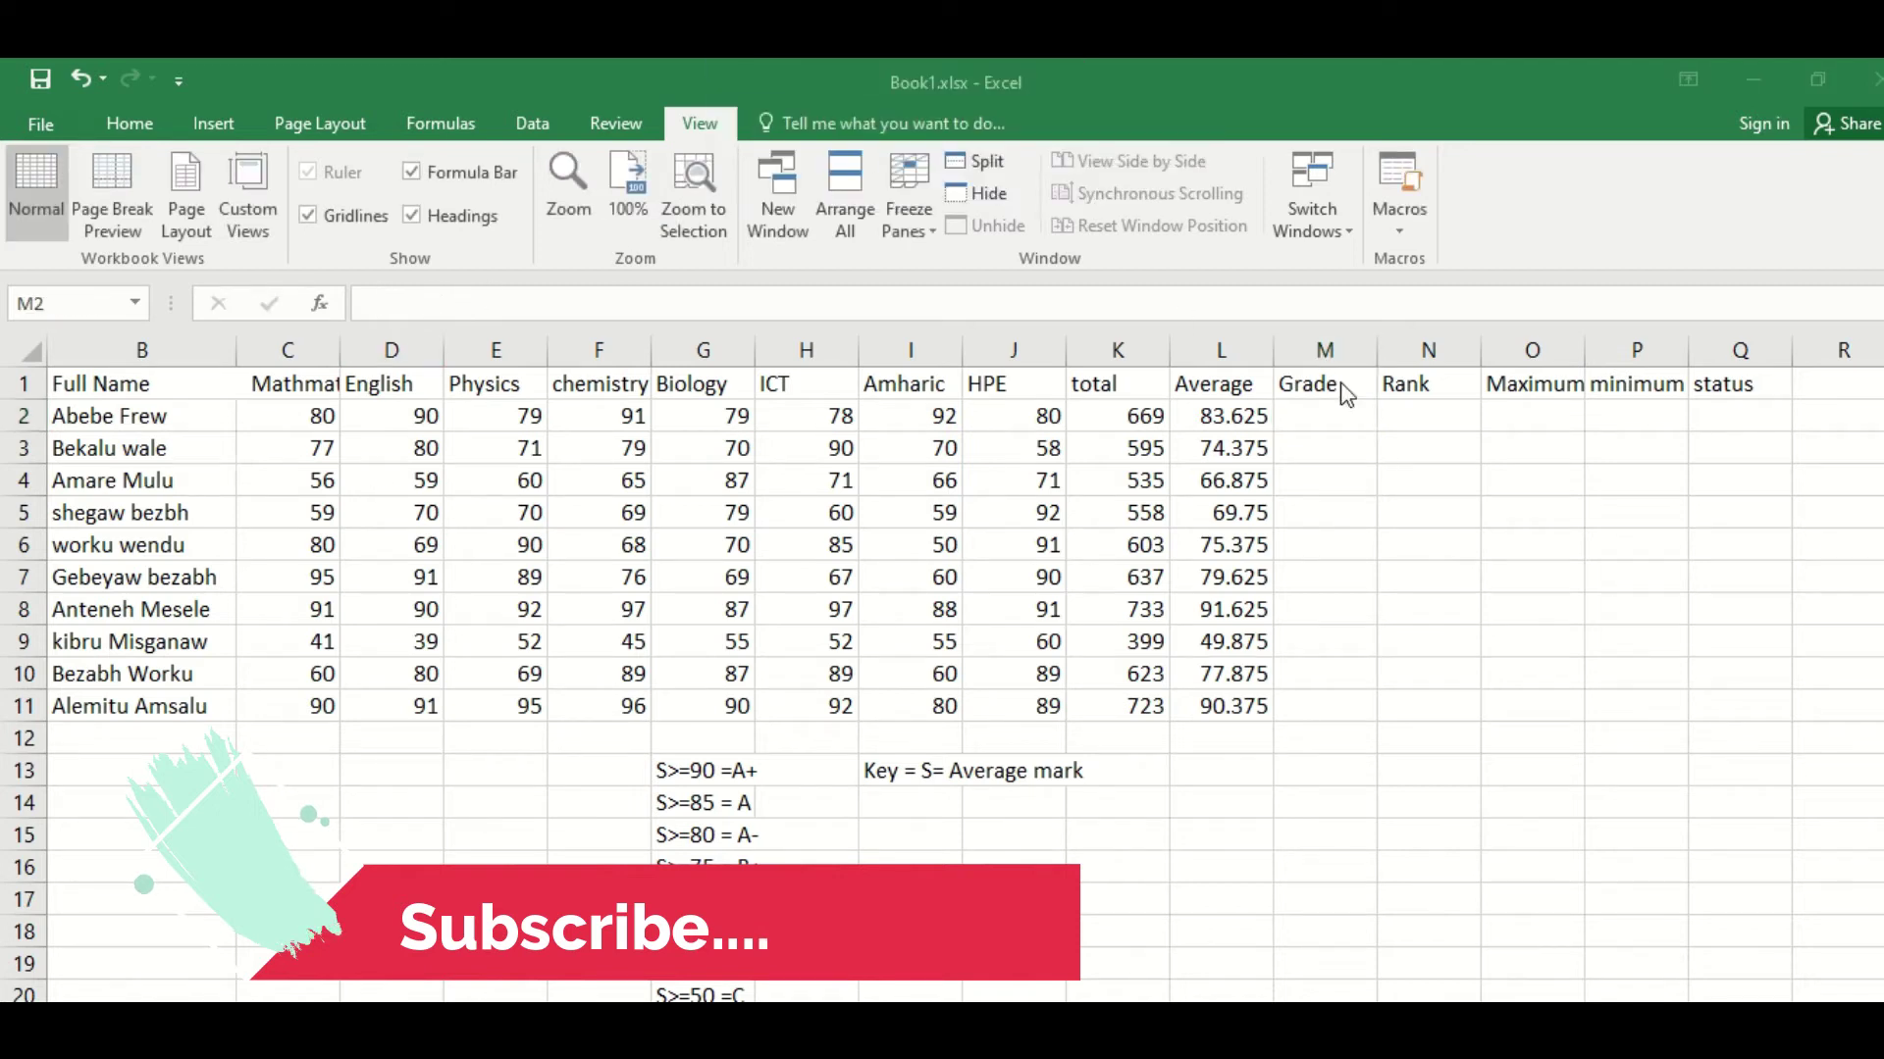
pyautogui.click(1332, 413)
pyautogui.click(533, 305)
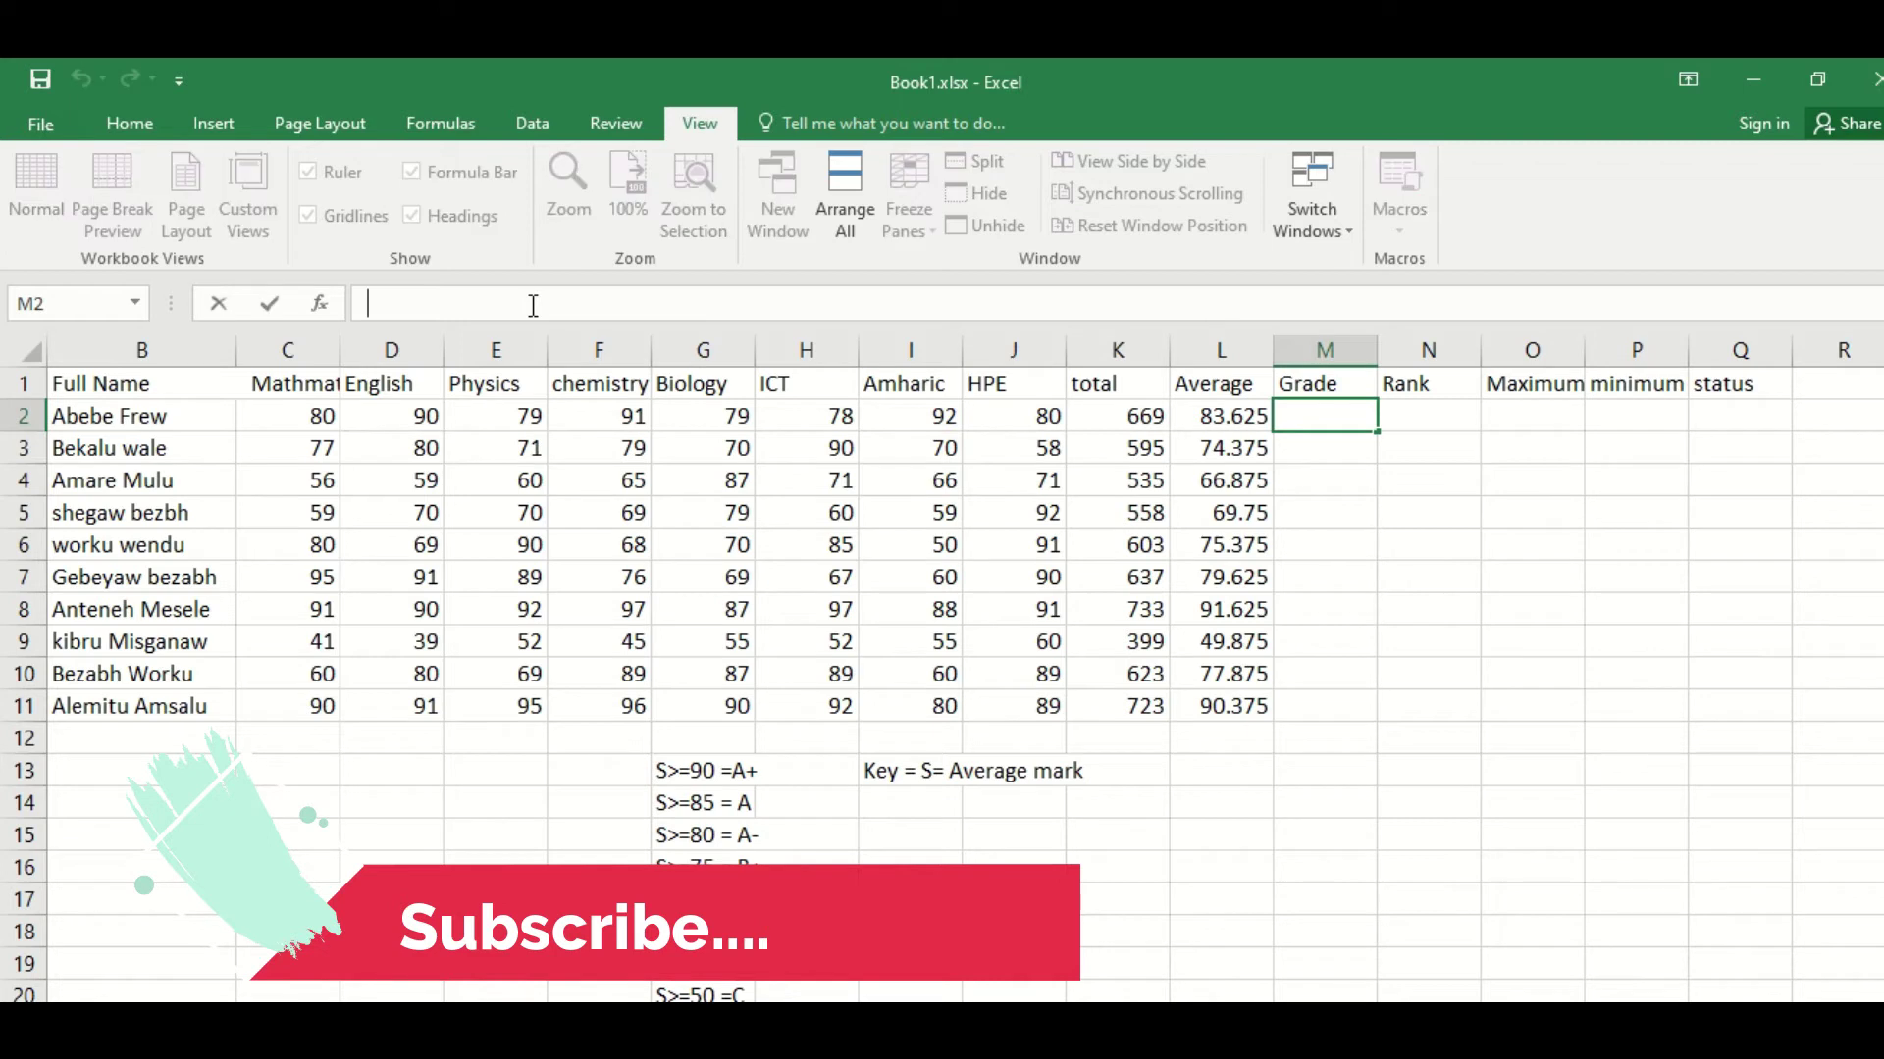
pyautogui.write('=')
pyautogui.write('if(')
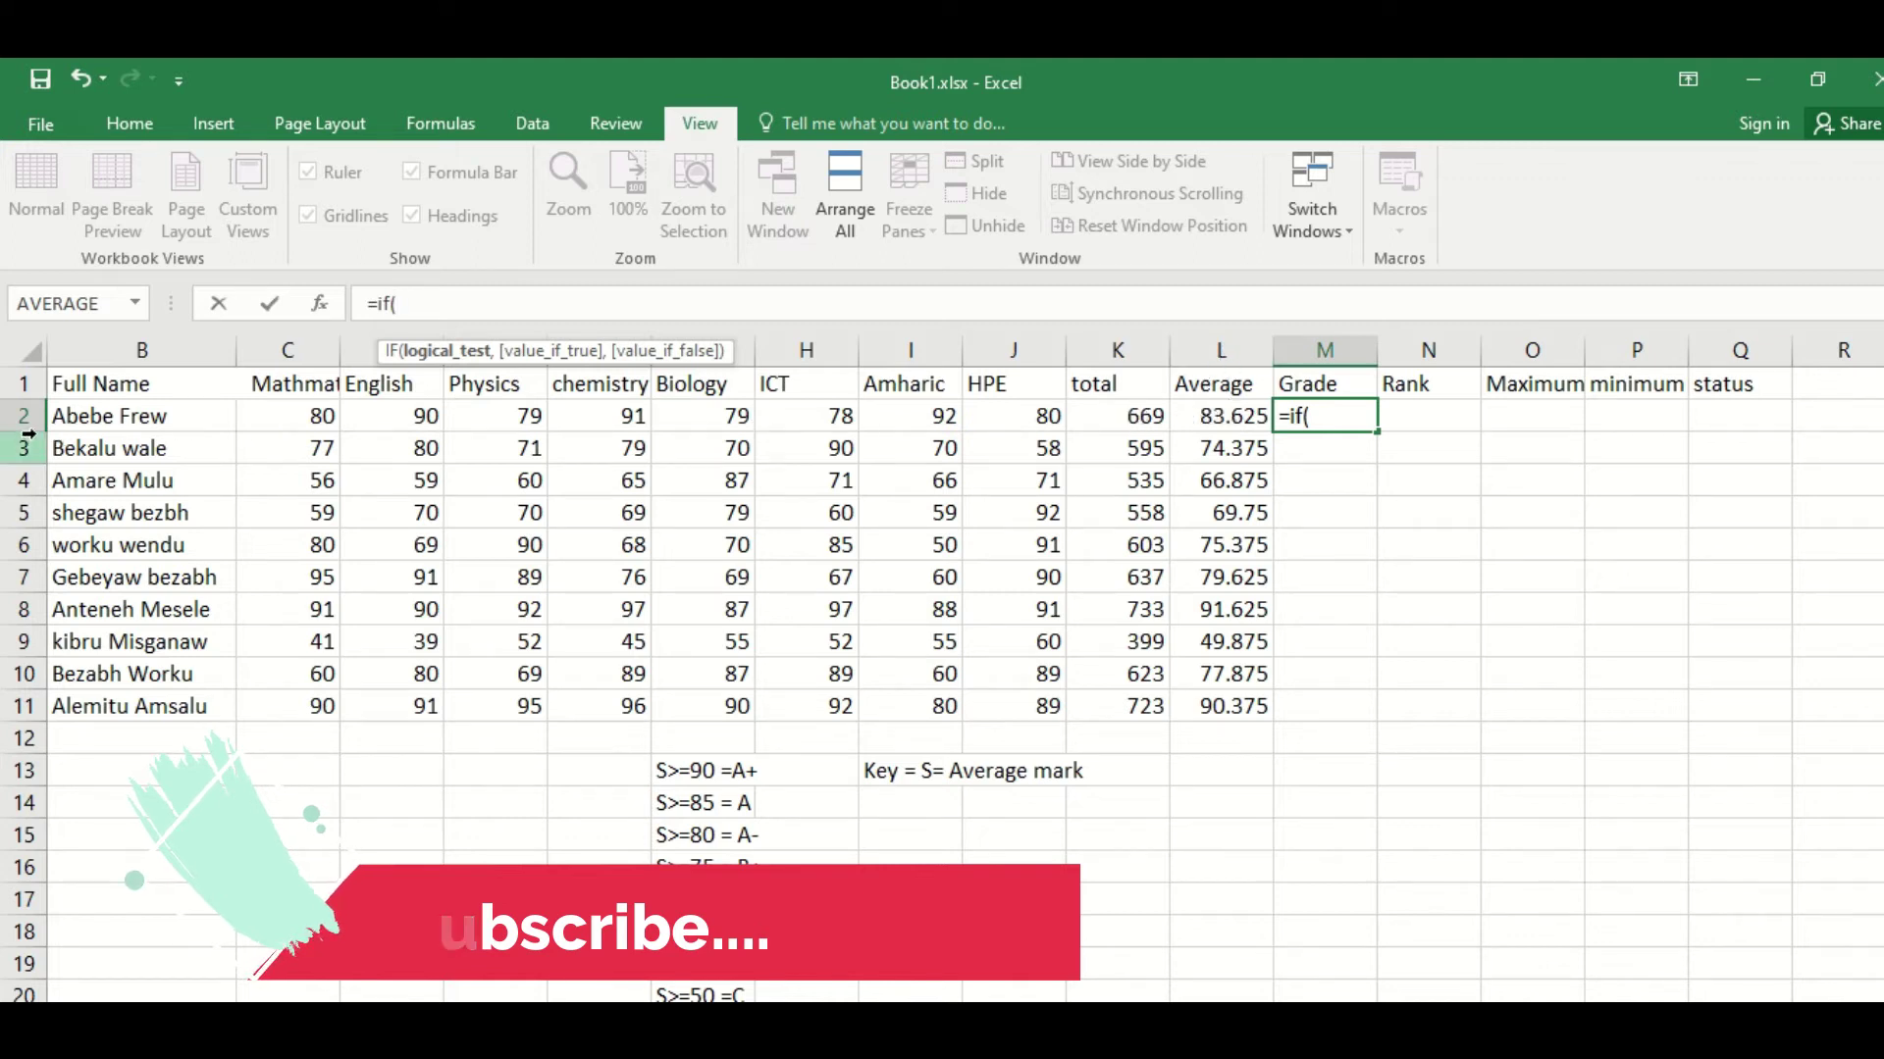
# Step: Type nested IF tests into M2: L2>=90 gives "A+", L2>=85 "A", L2>=80 "A-"
pyautogui.write('L2')
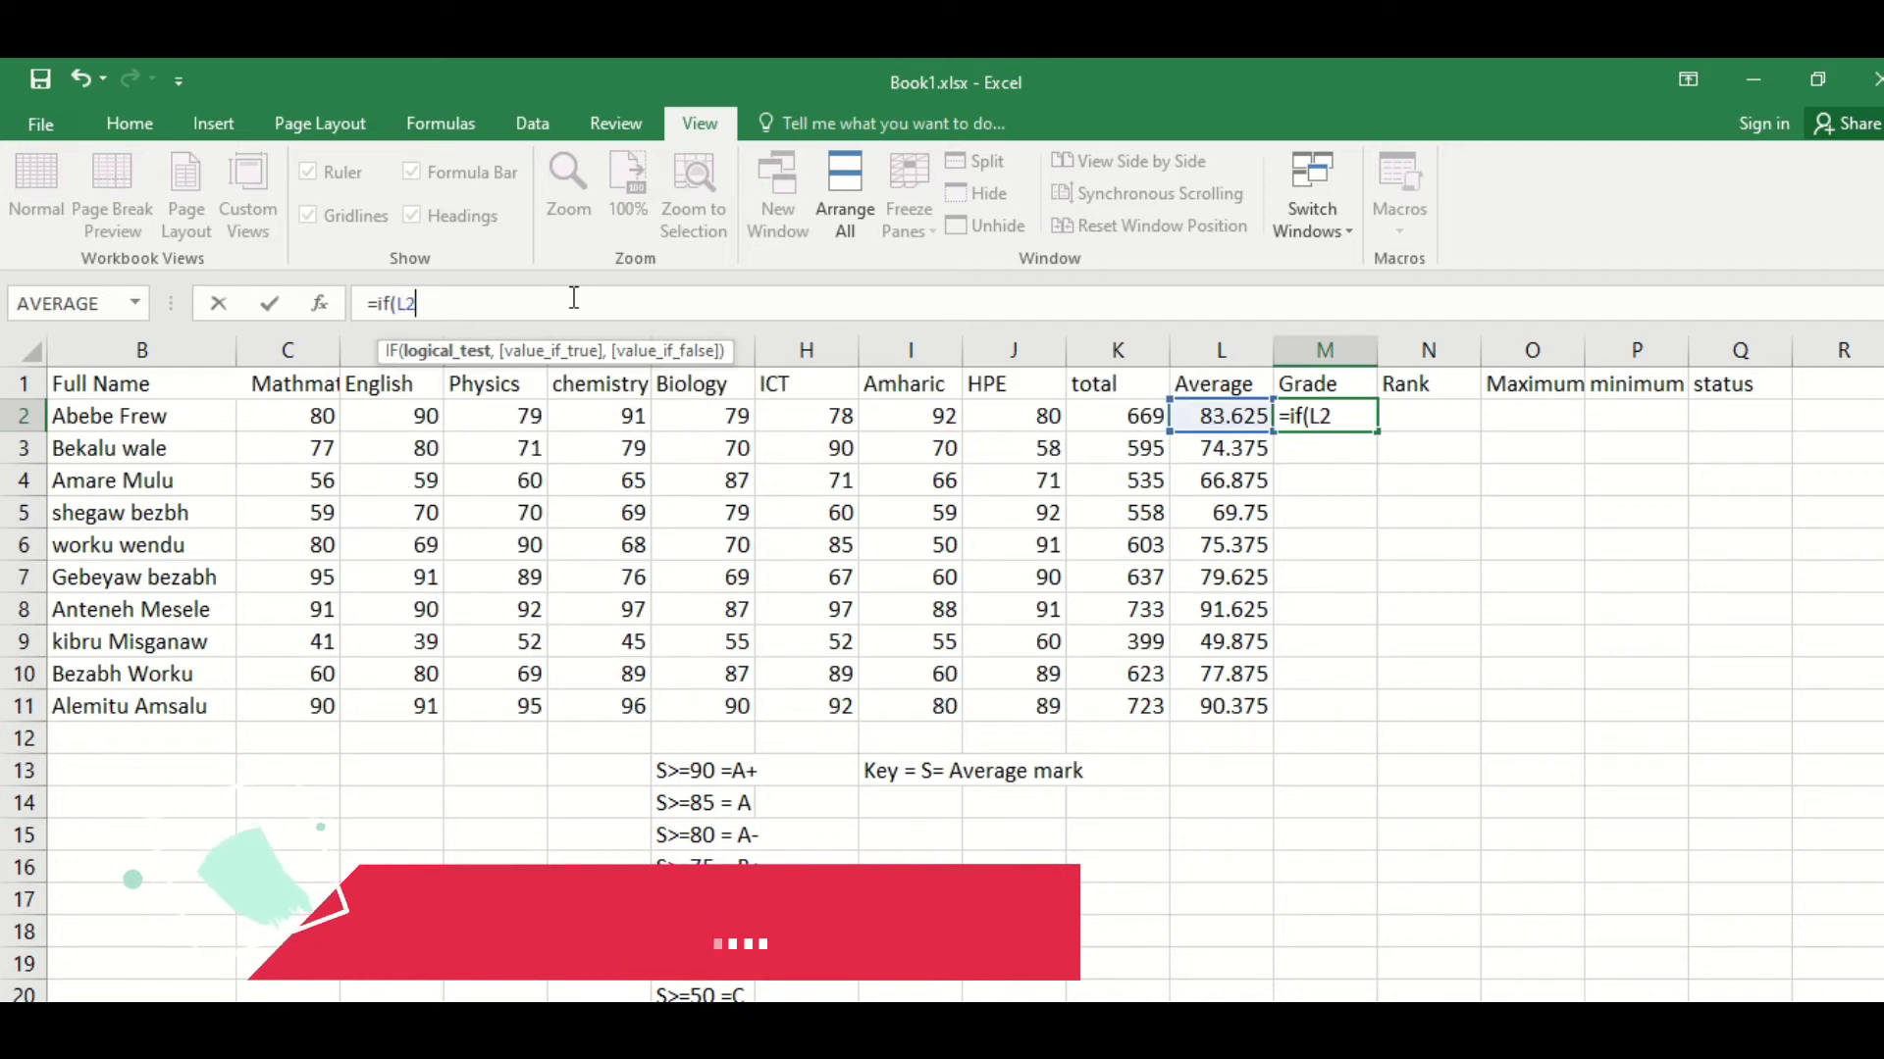
pyautogui.write('>=')
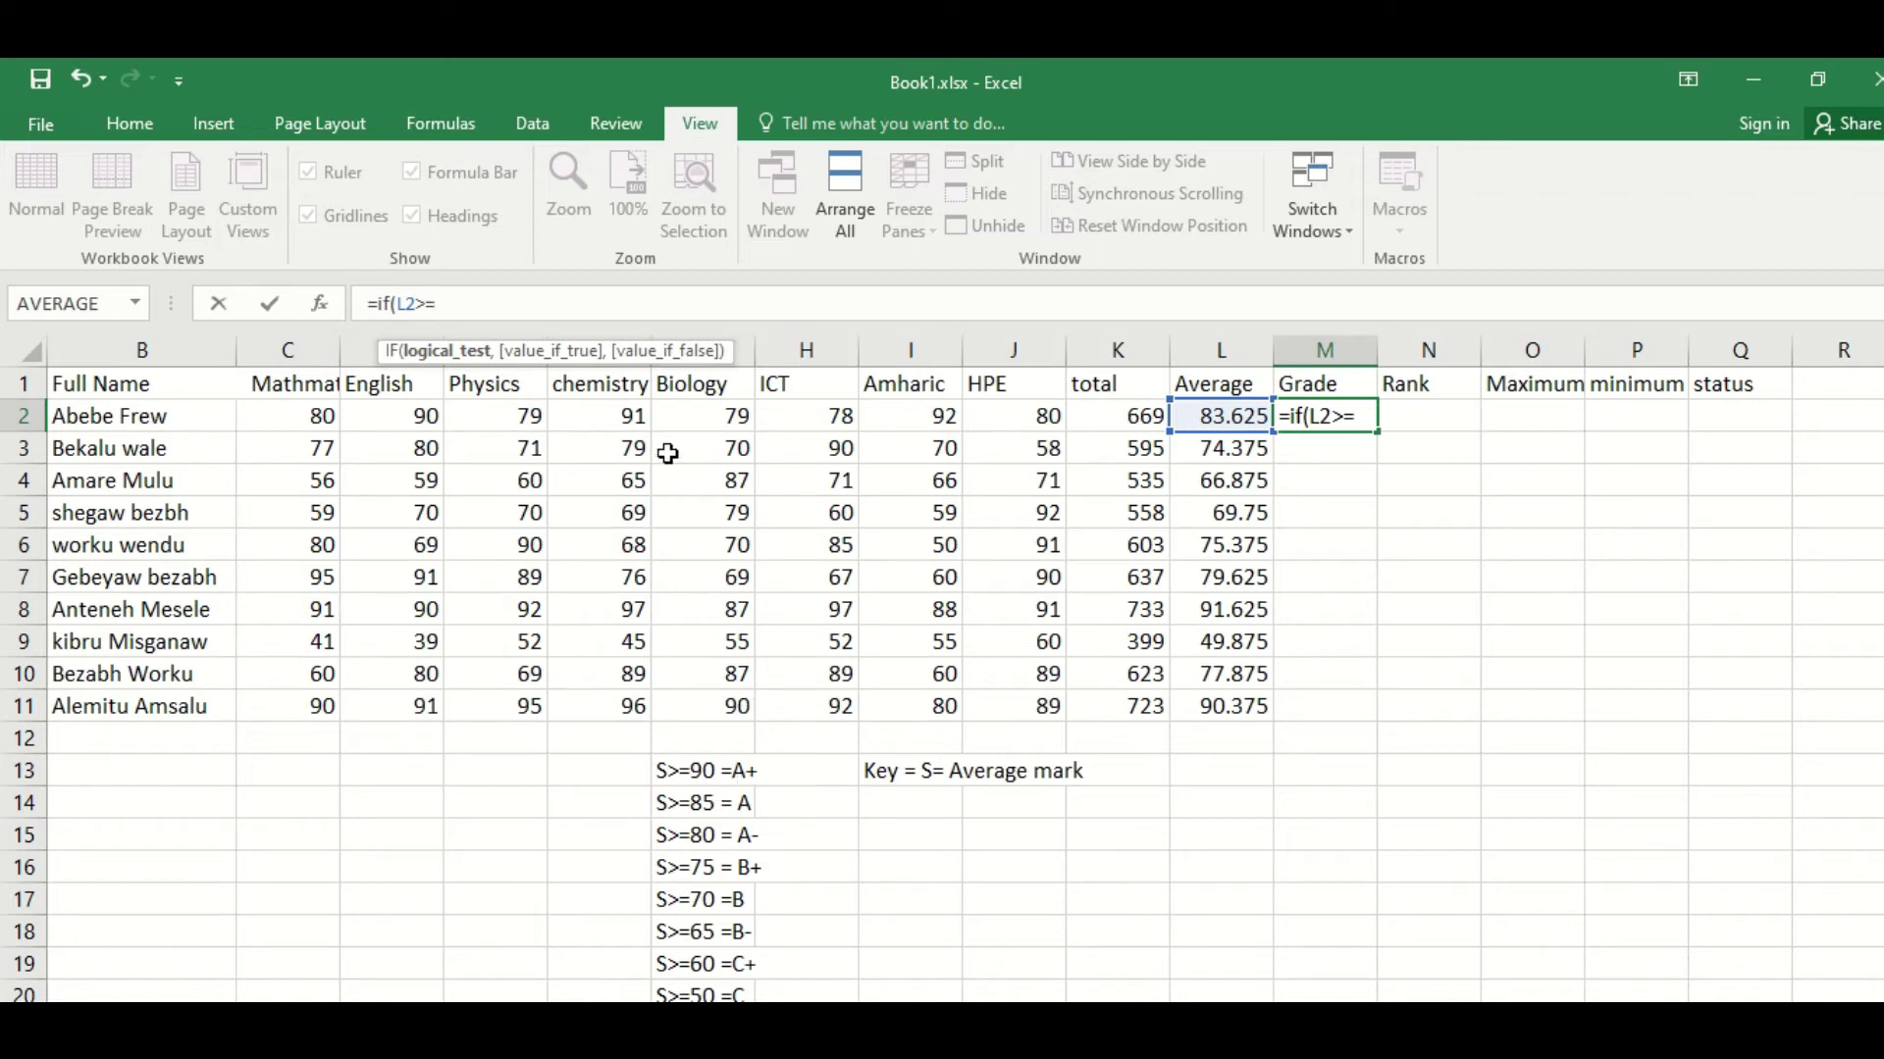
pyautogui.write('90')
pyautogui.write(',')
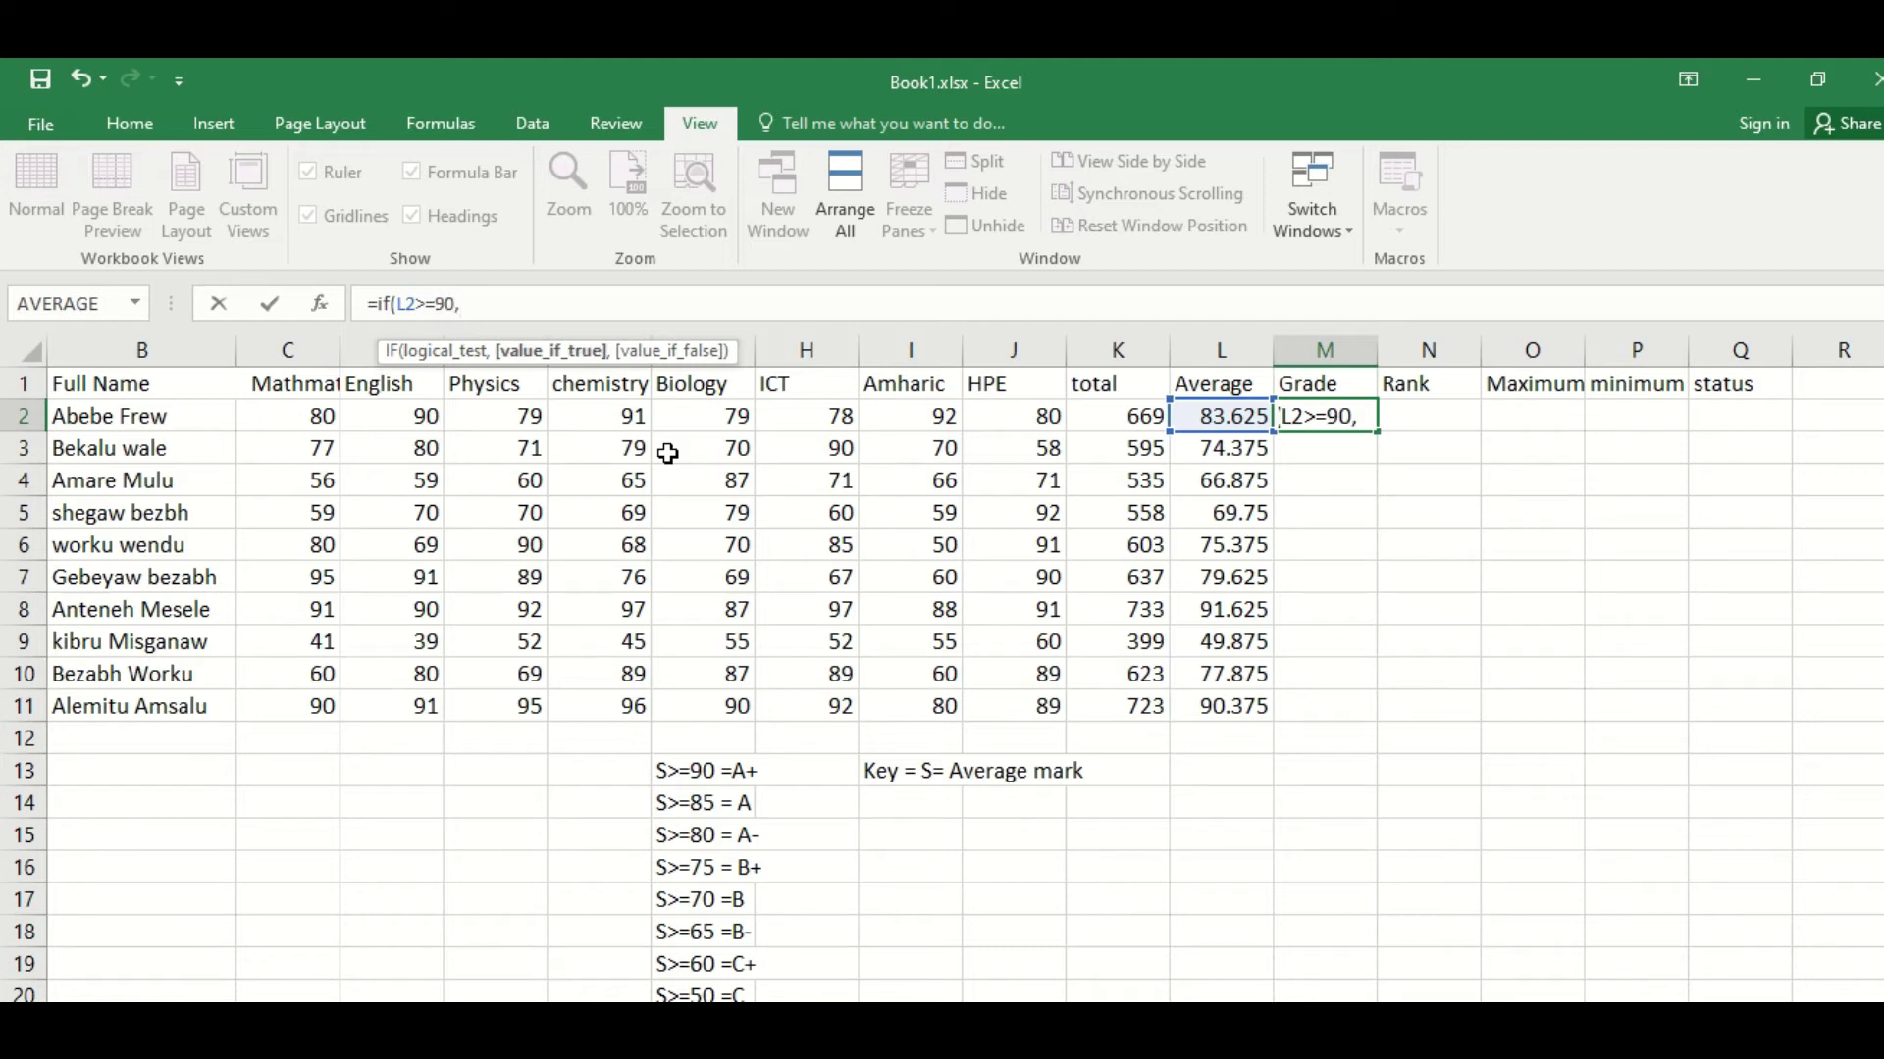
pyautogui.write('"A+"')
pyautogui.write(',IF(')
pyautogui.write('L')
pyautogui.press('BackSpace')
pyautogui.press('BackSpace')
pyautogui.press('BackSpace')
pyautogui.press('BackSpace')
pyautogui.write('if(L2>=')
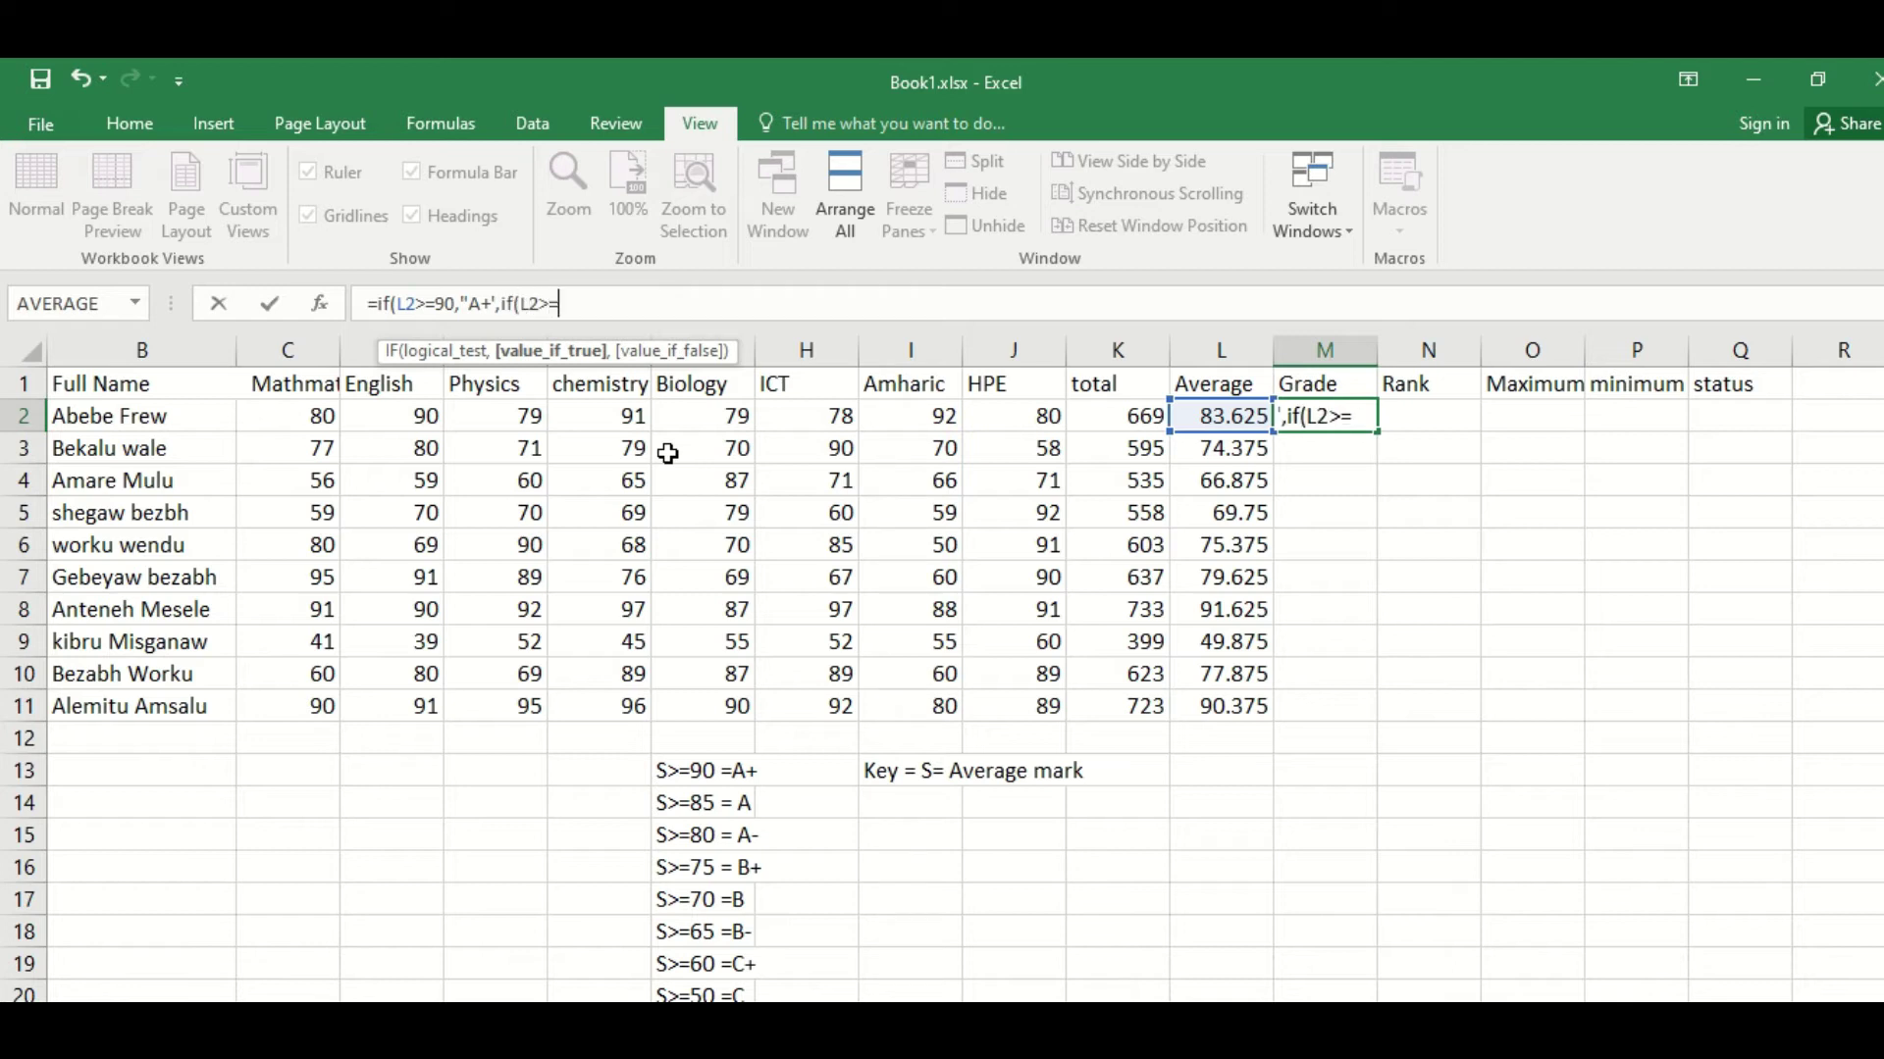
pyautogui.write('85')
pyautogui.write(',"')
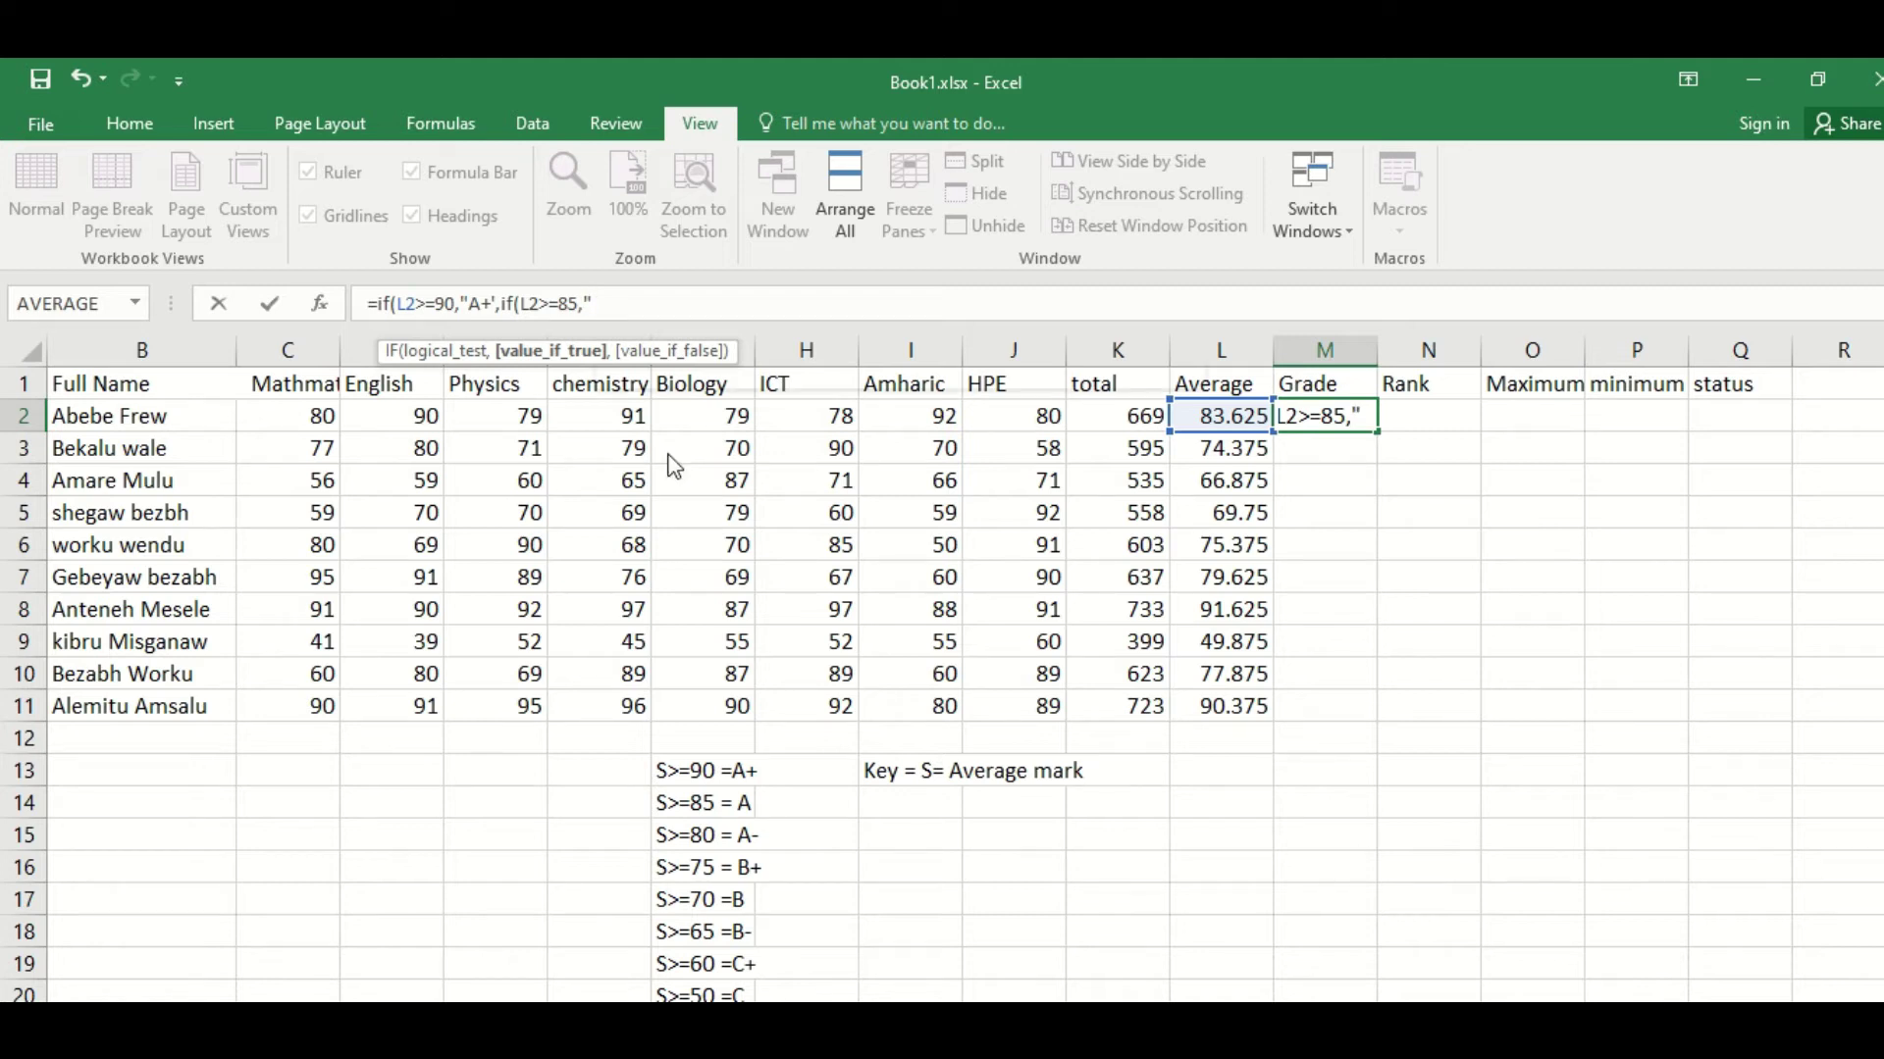
pyautogui.write('A",if(L2>=')
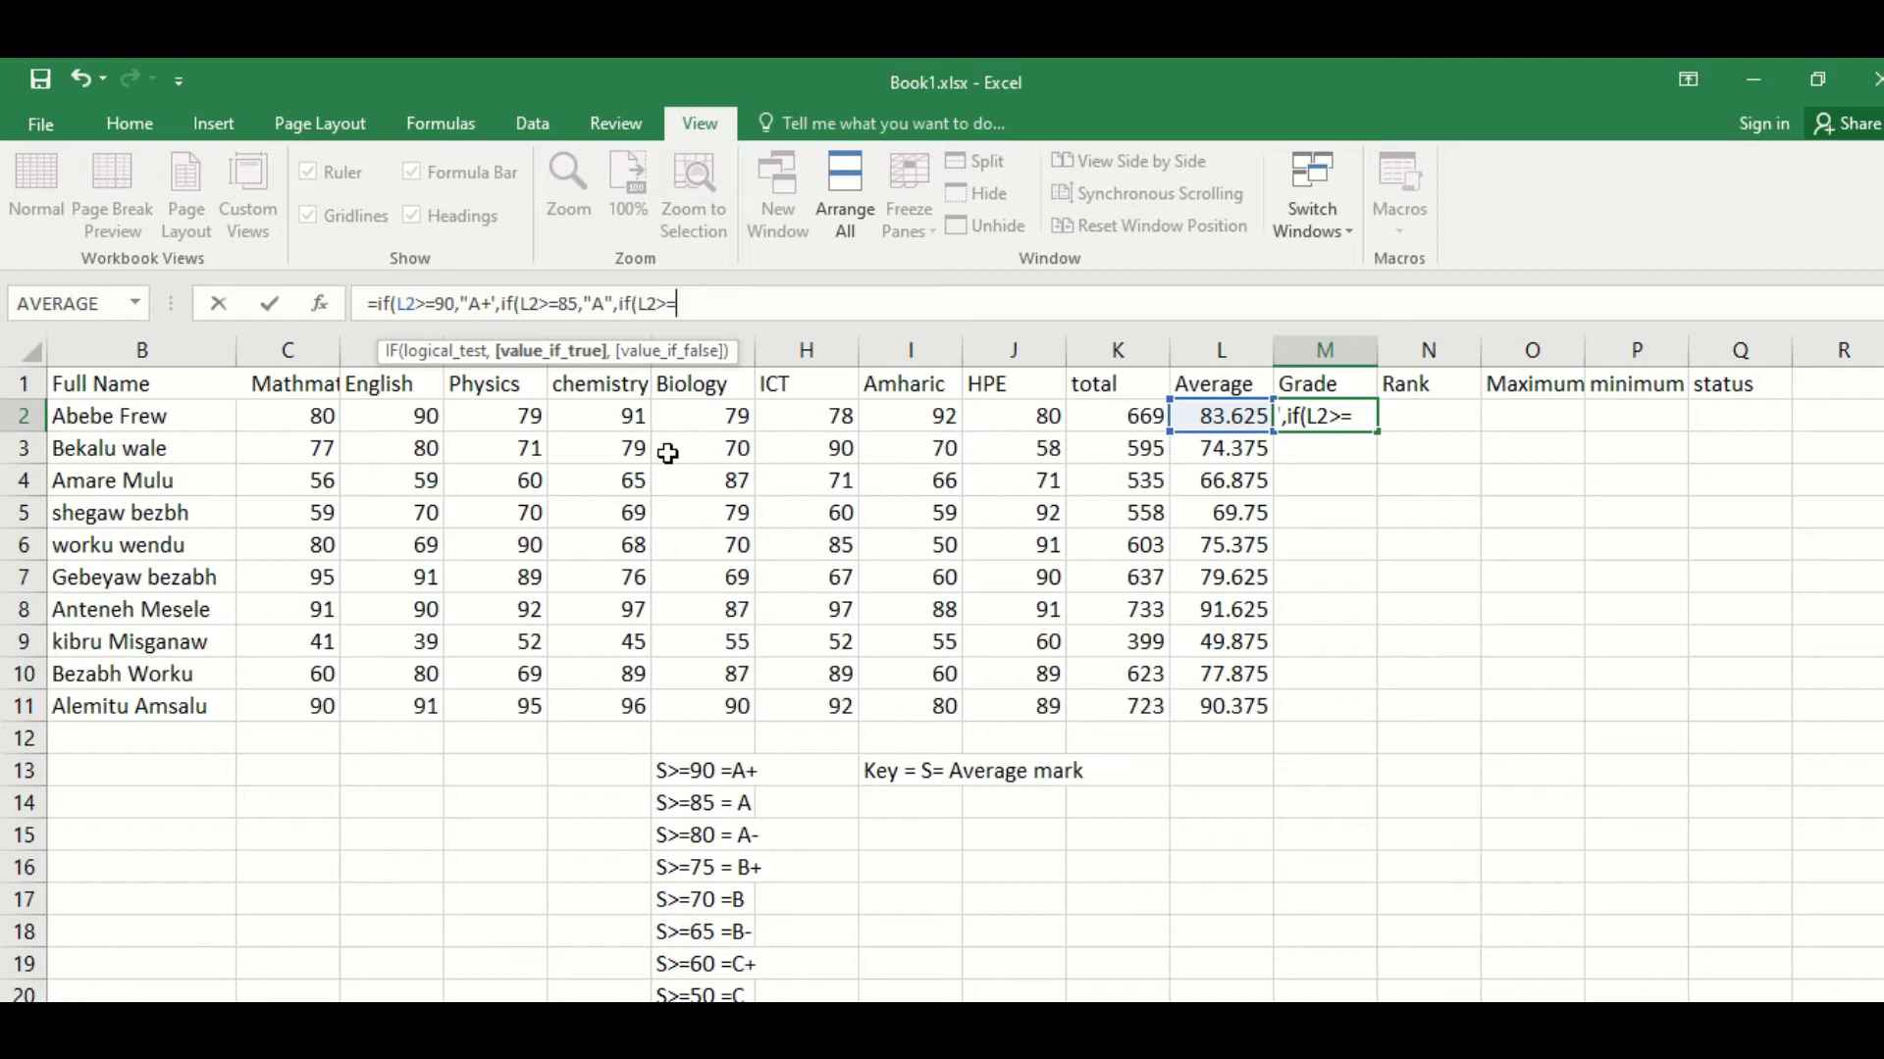
pyautogui.write('80')
pyautogui.write(',')
pyautogui.write('"')
pyautogui.write('A-')
pyautogui.write('",')
pyautogui.write('L2')
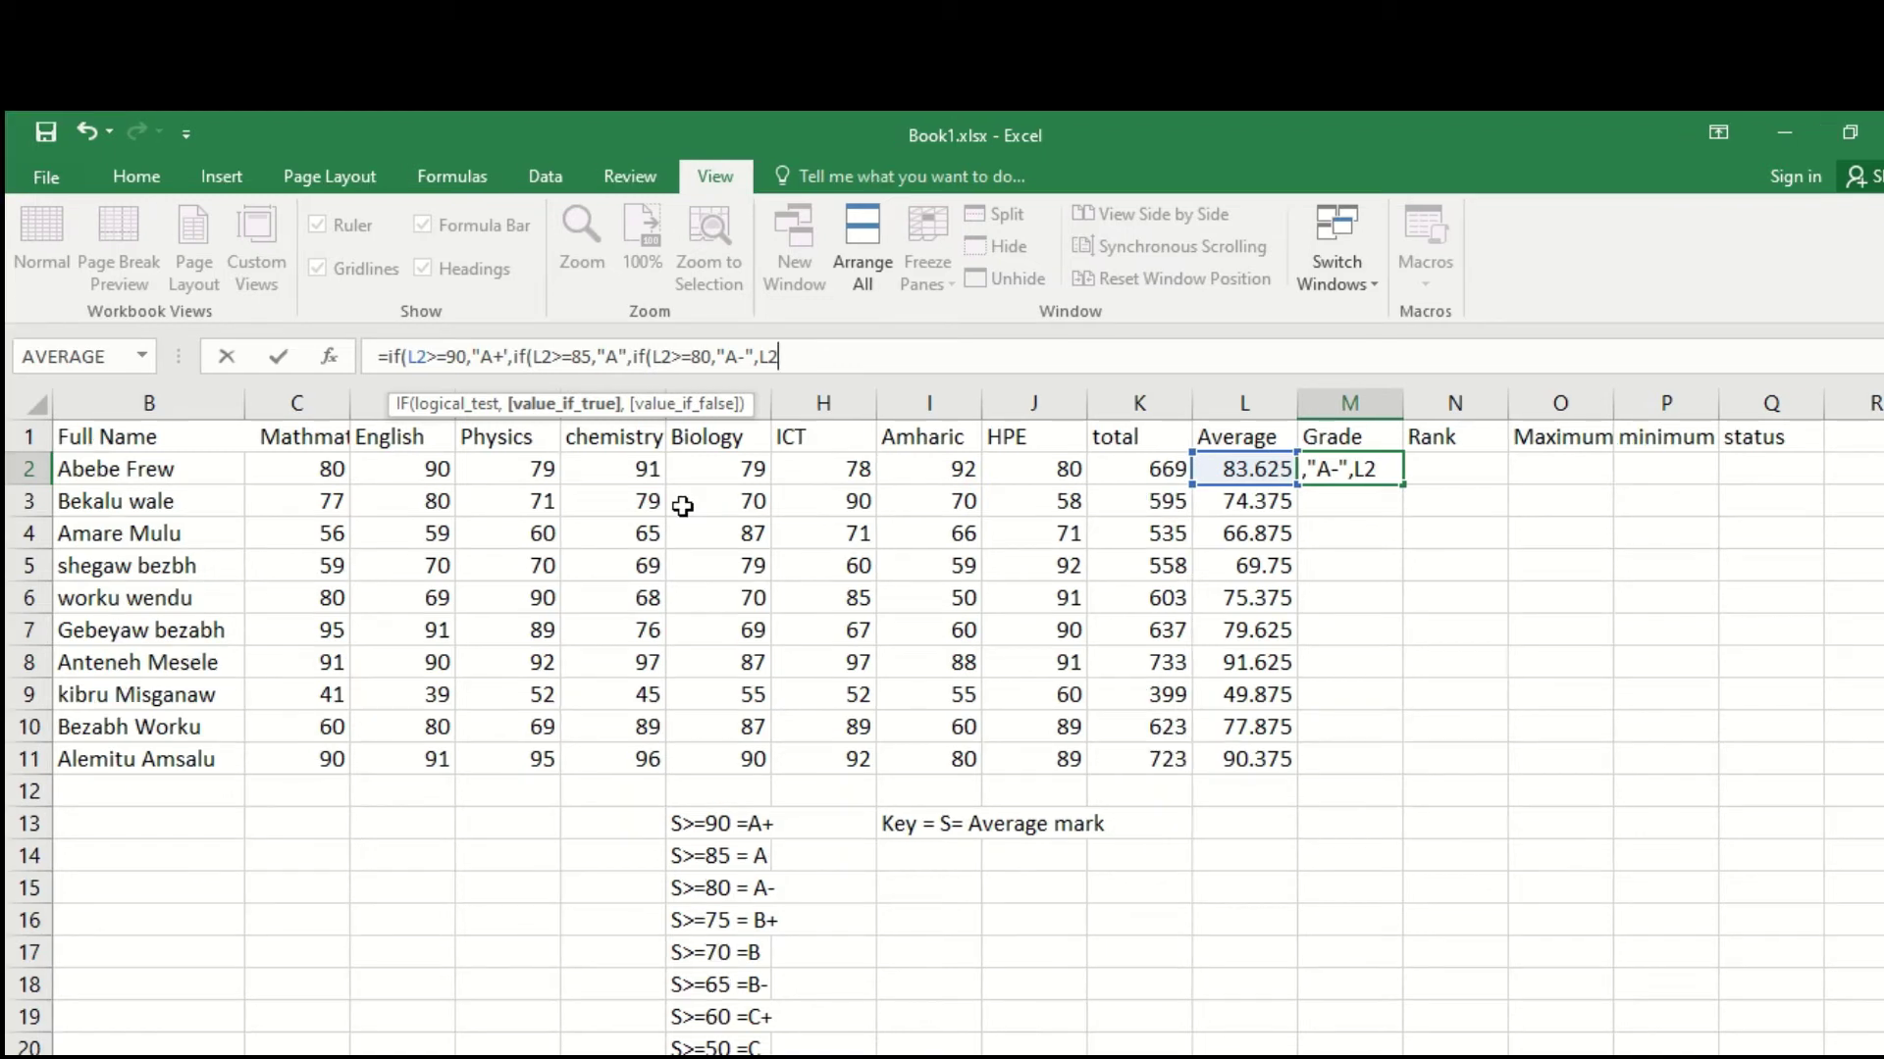
# Step: Add IF tests for B+, B, B- and C+ at averages 75, 70, 65 and 60 to M2
pyautogui.write('>=75,"')
pyautogui.write('B')
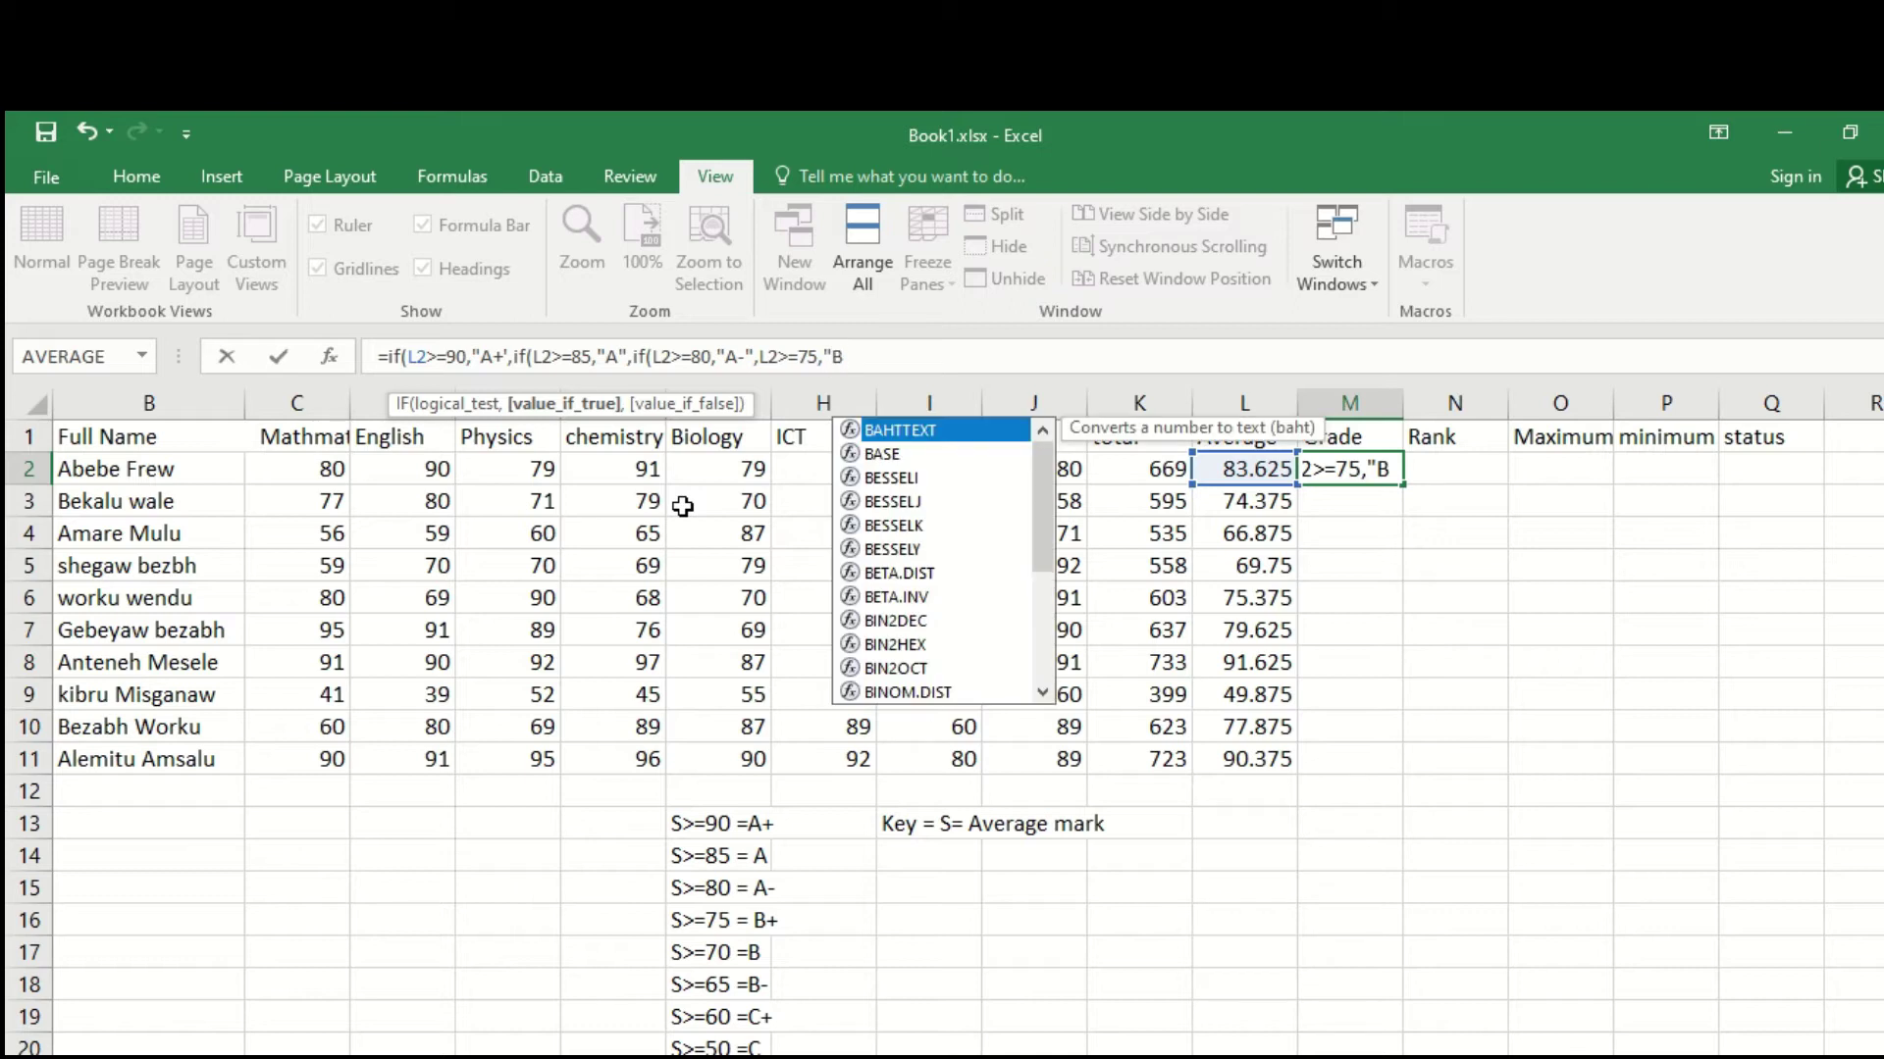
pyautogui.write('+')
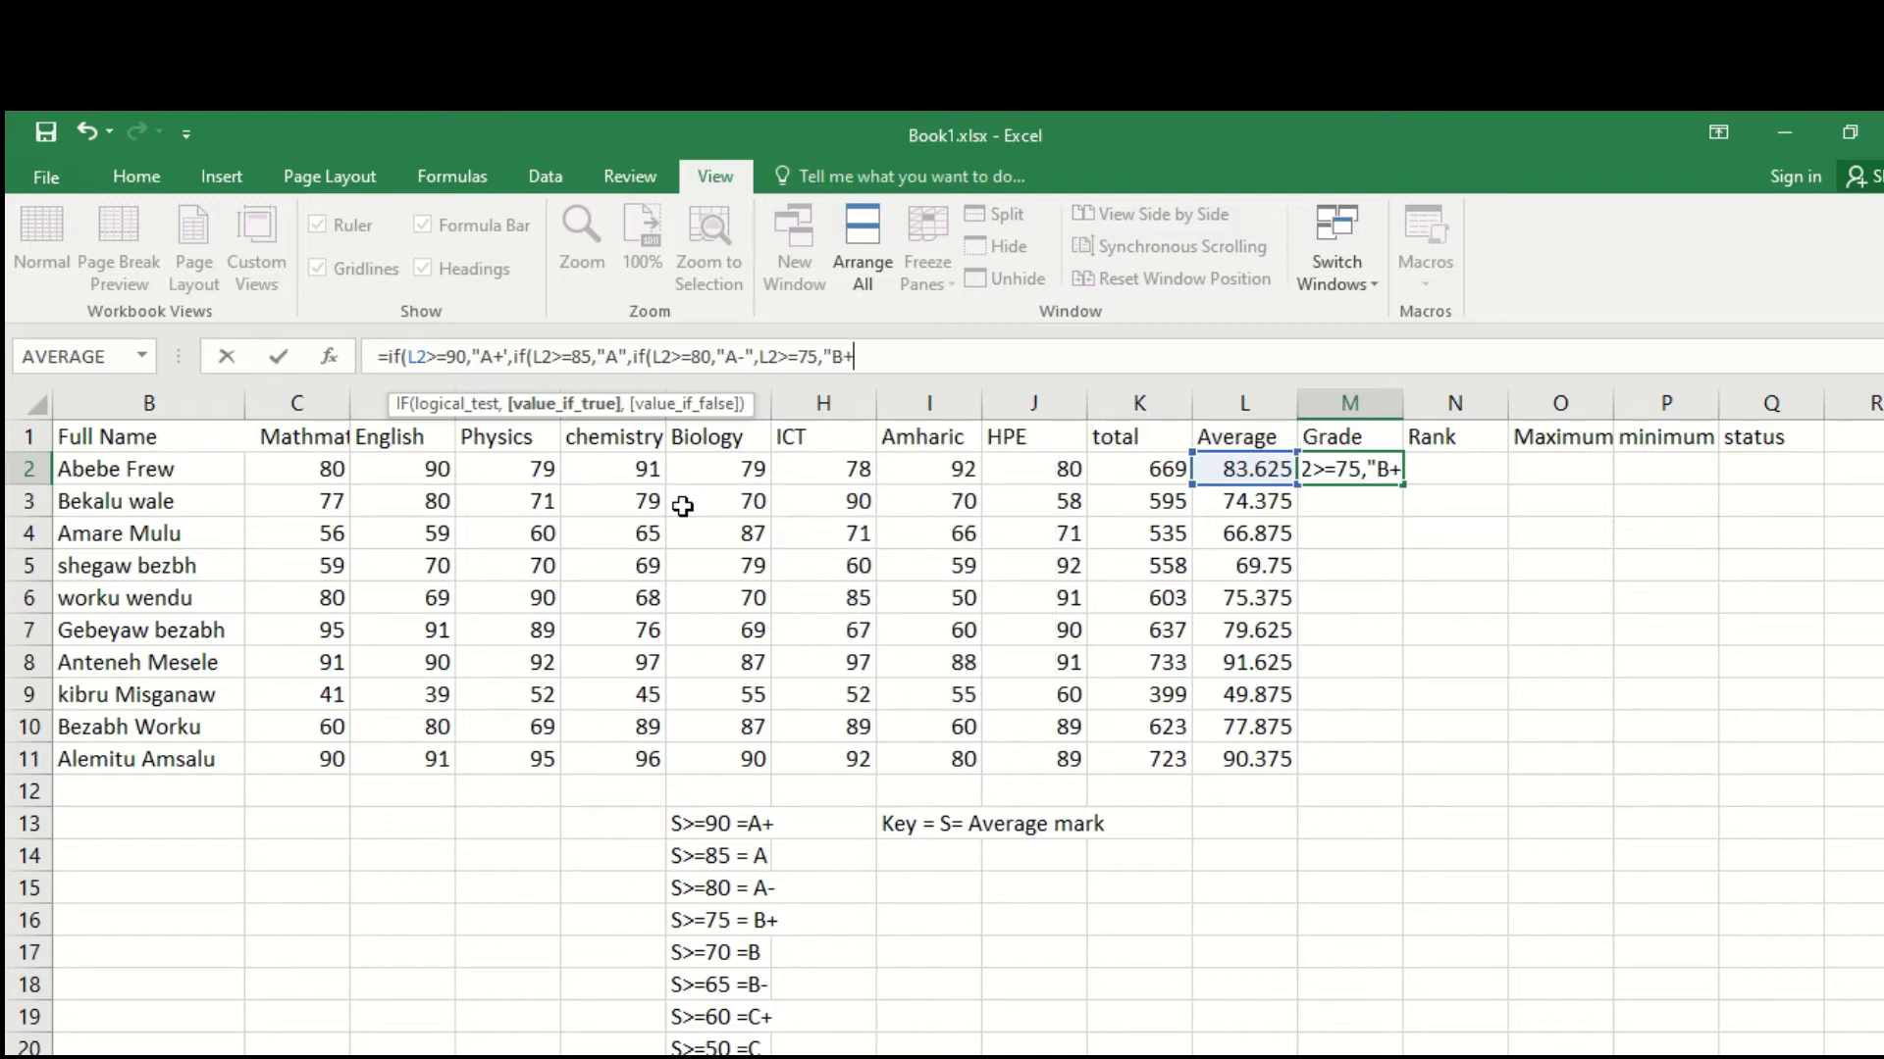
pyautogui.write(' ",')
pyautogui.write('if(L2>=70')
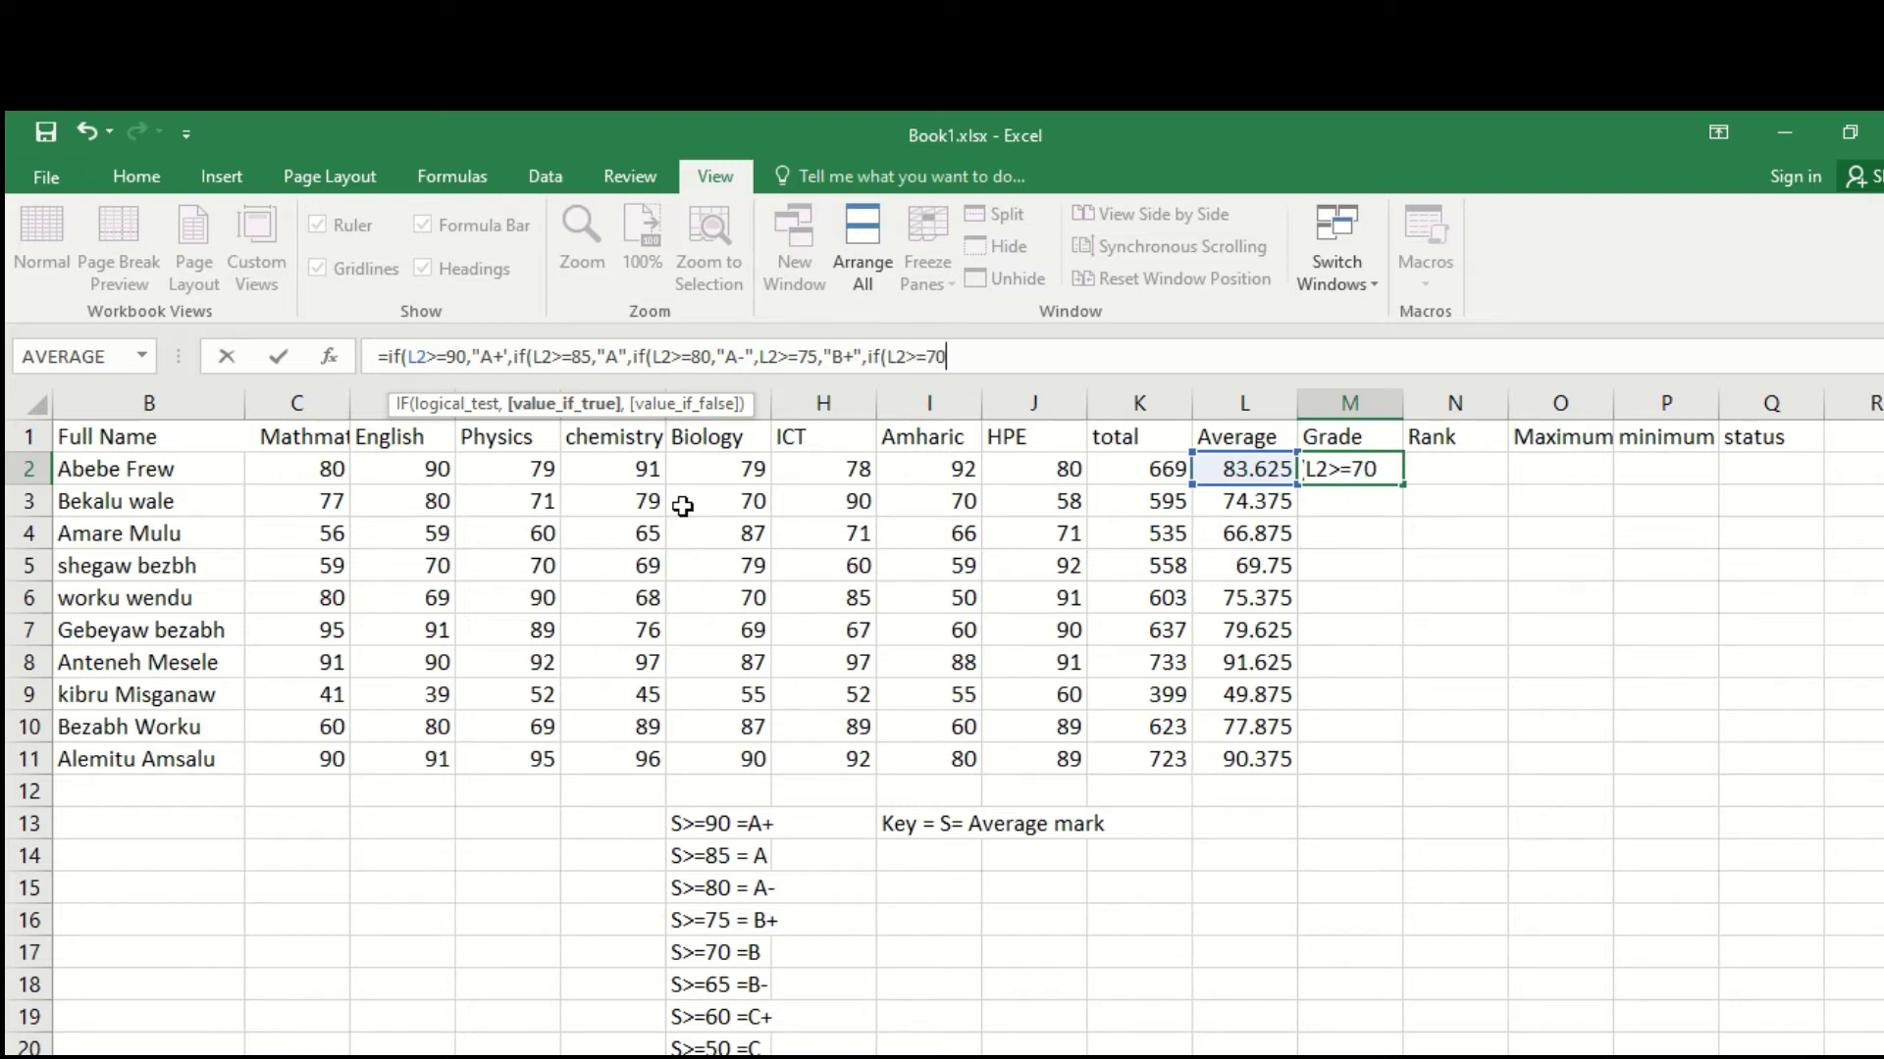
pyautogui.write(',"B",if')
pyautogui.write('(')
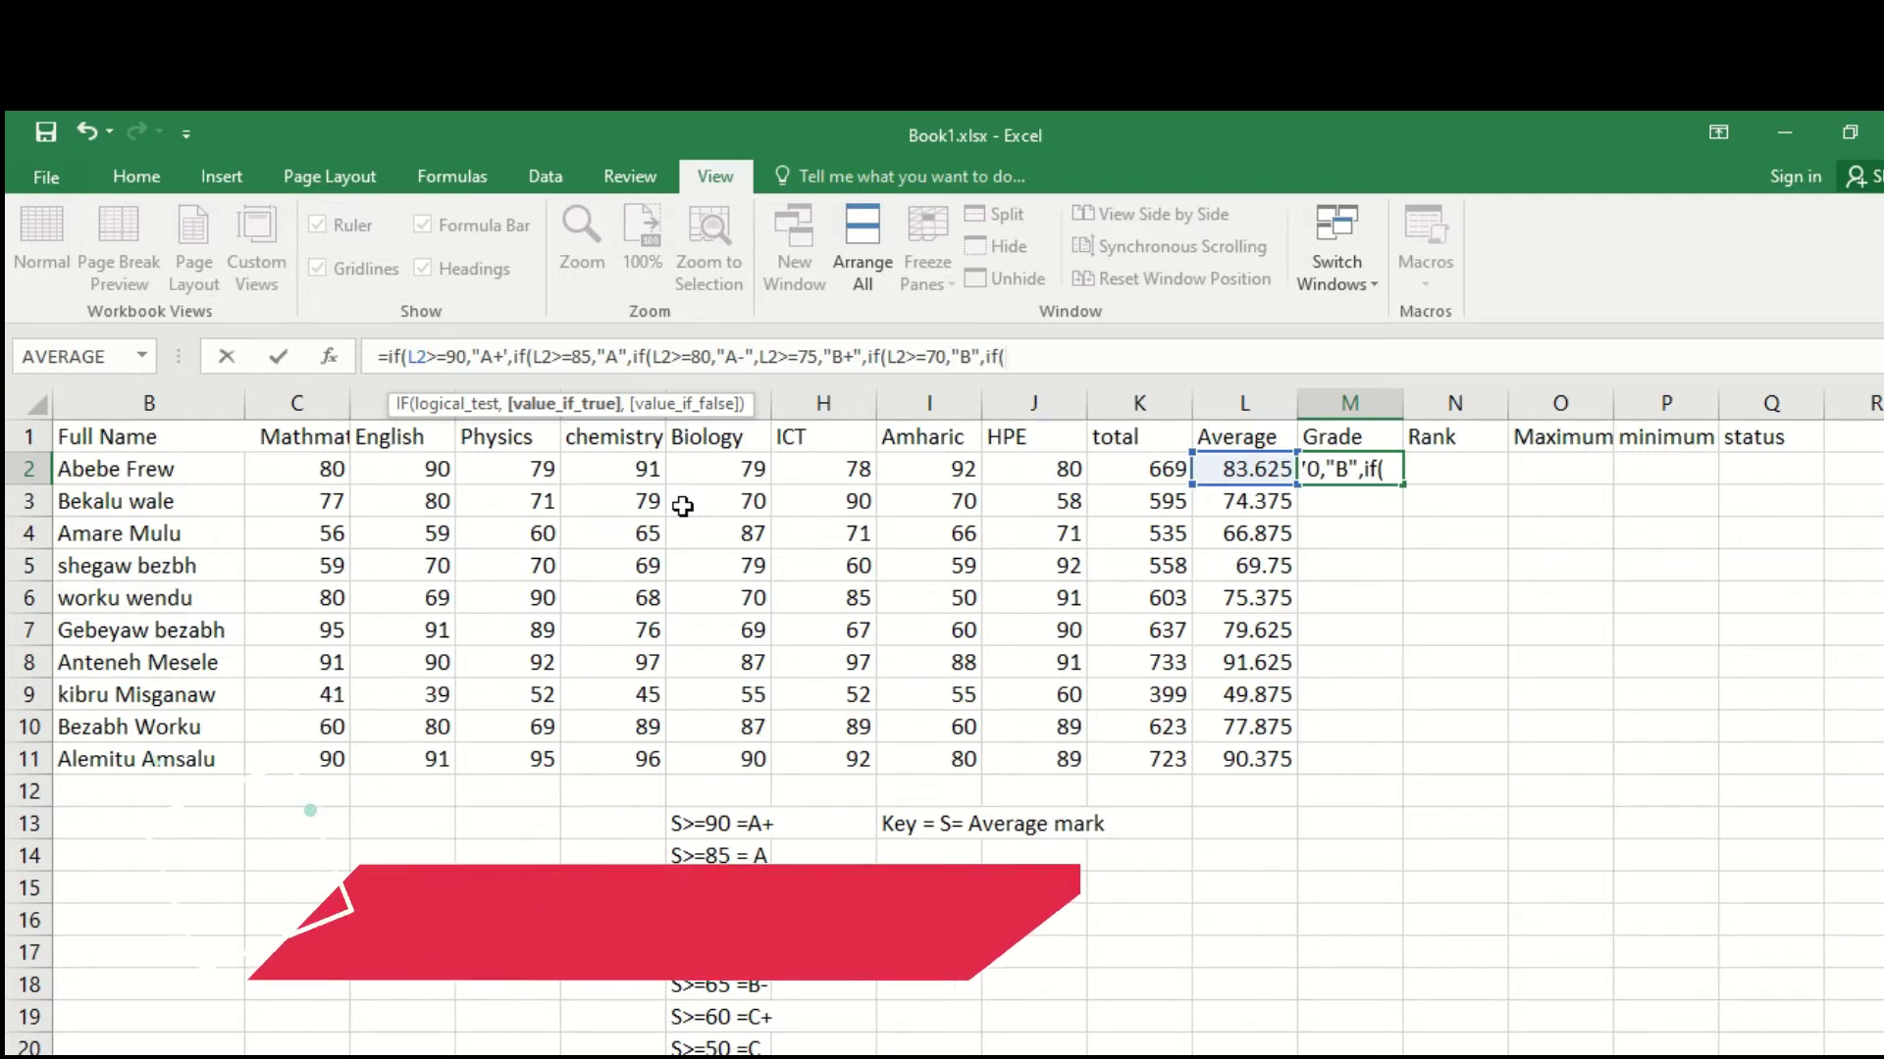
pyautogui.write('L2>=')
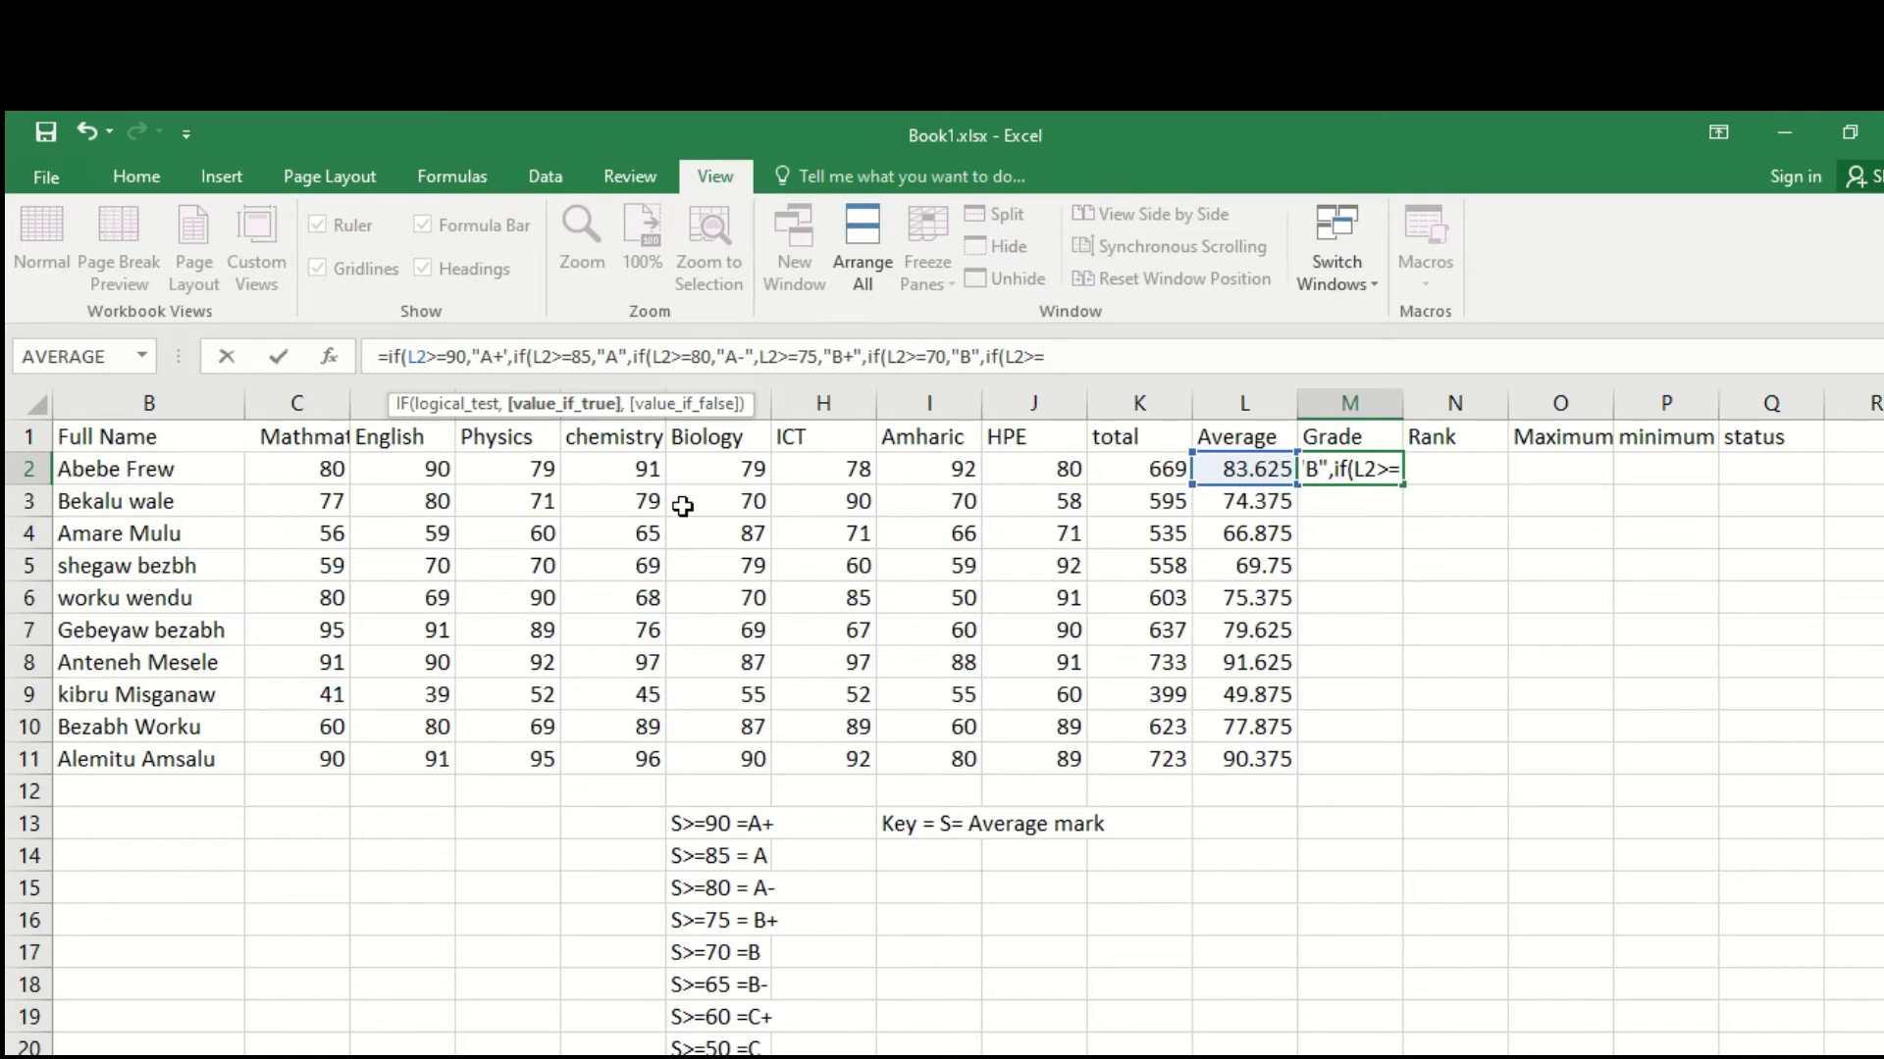
pyautogui.write('65,"B-"')
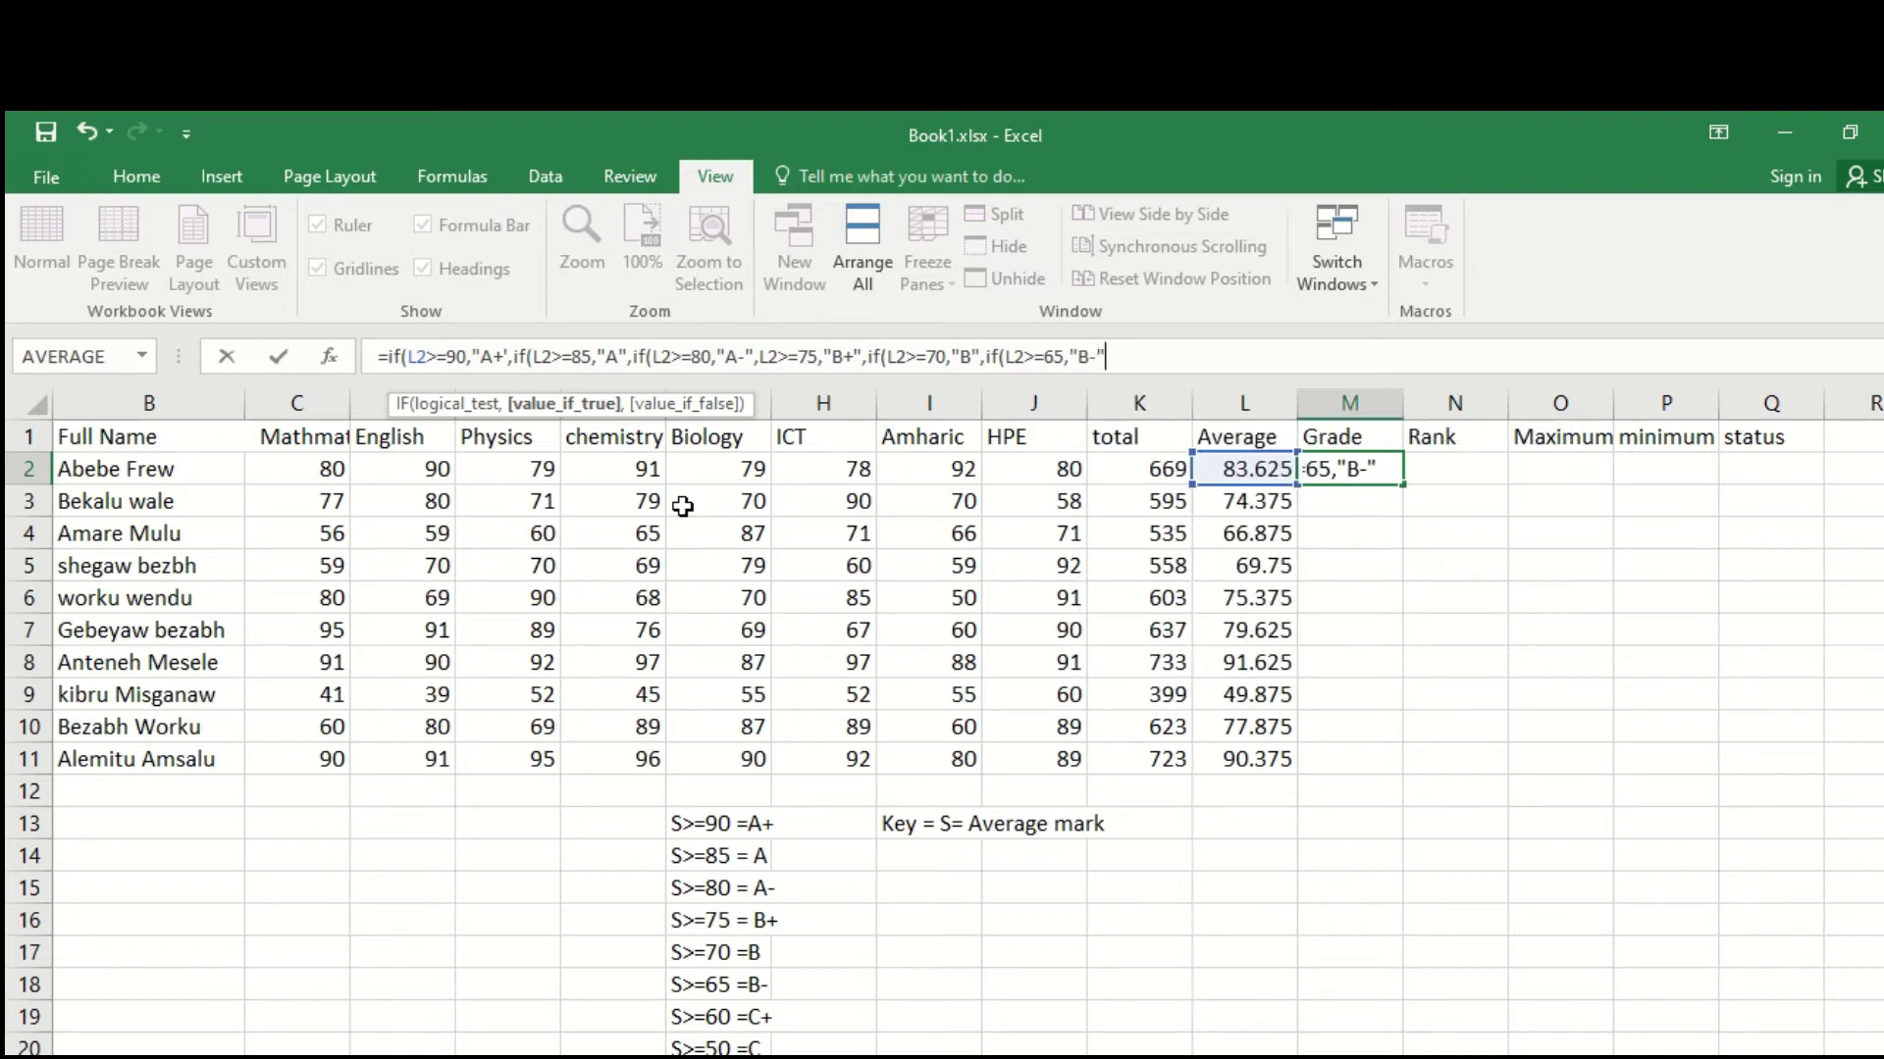
pyautogui.write(',if(')
pyautogui.write('L2>=')
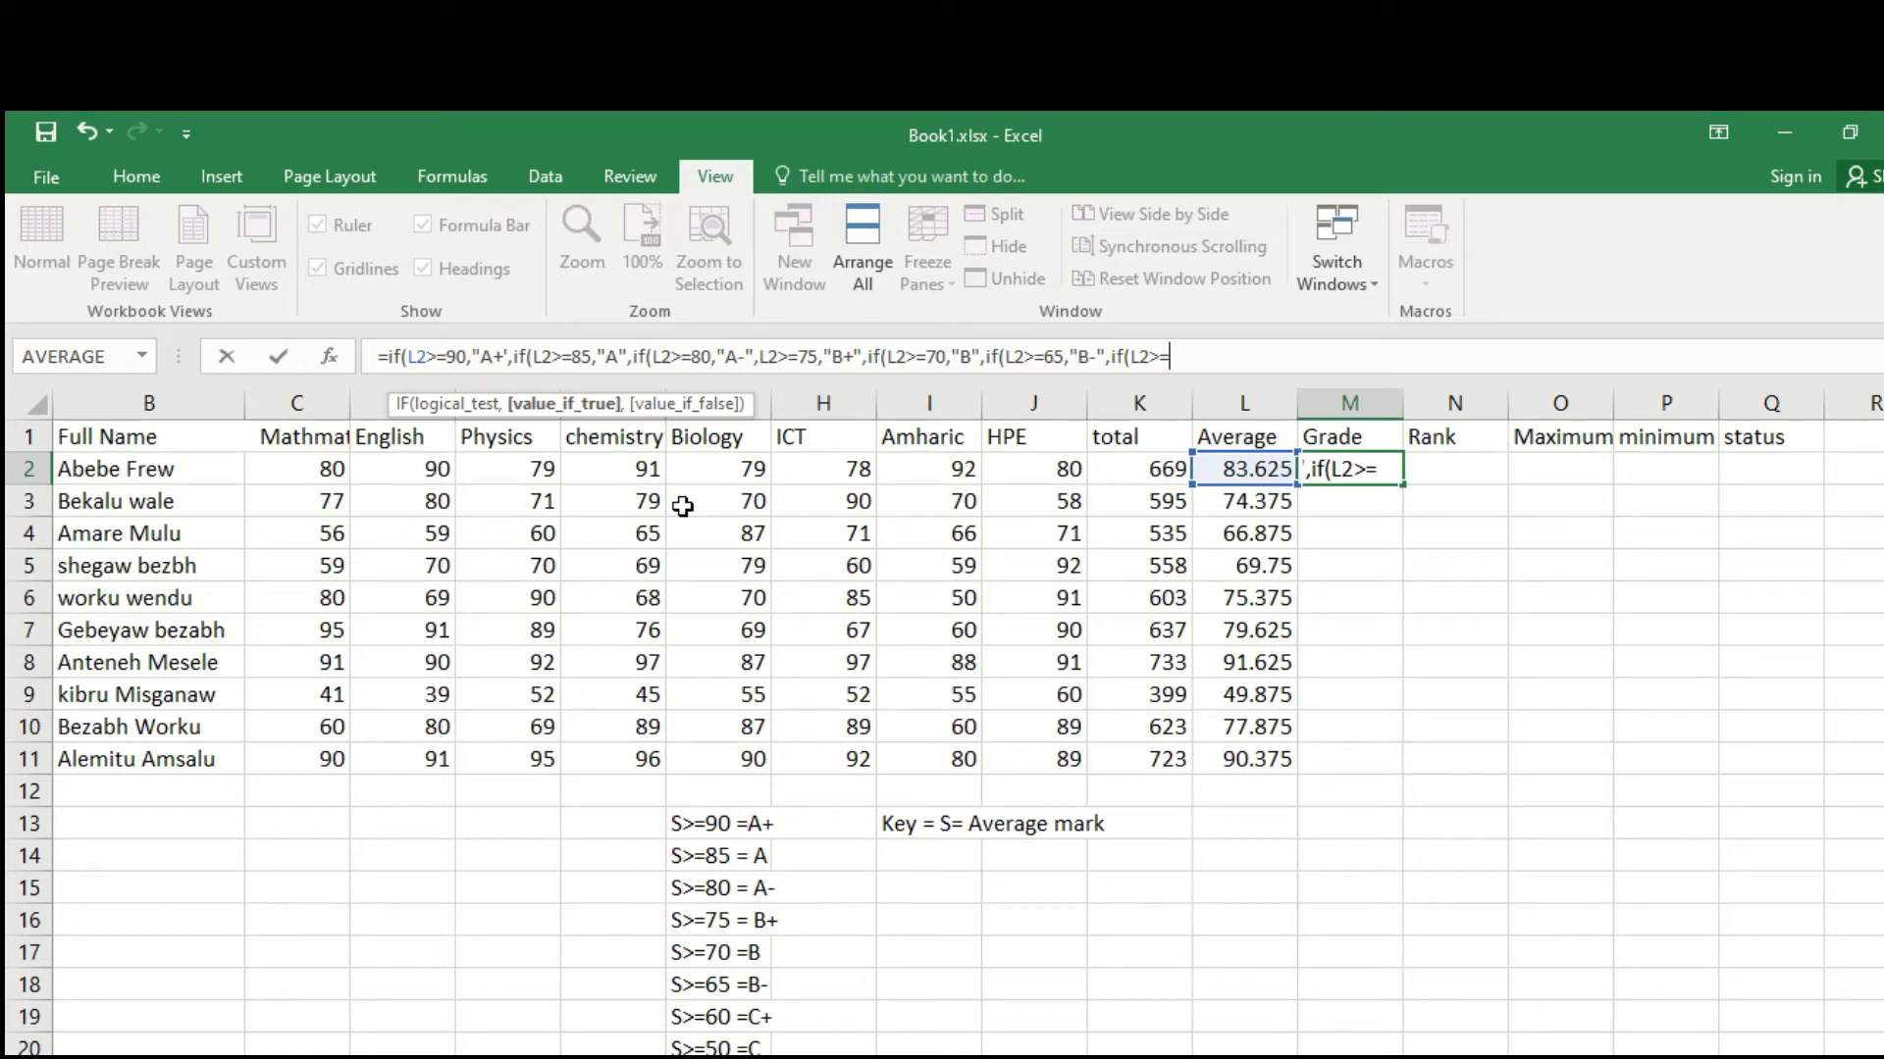
pyautogui.write('60')
pyautogui.write(',"')
pyautogui.write('C')
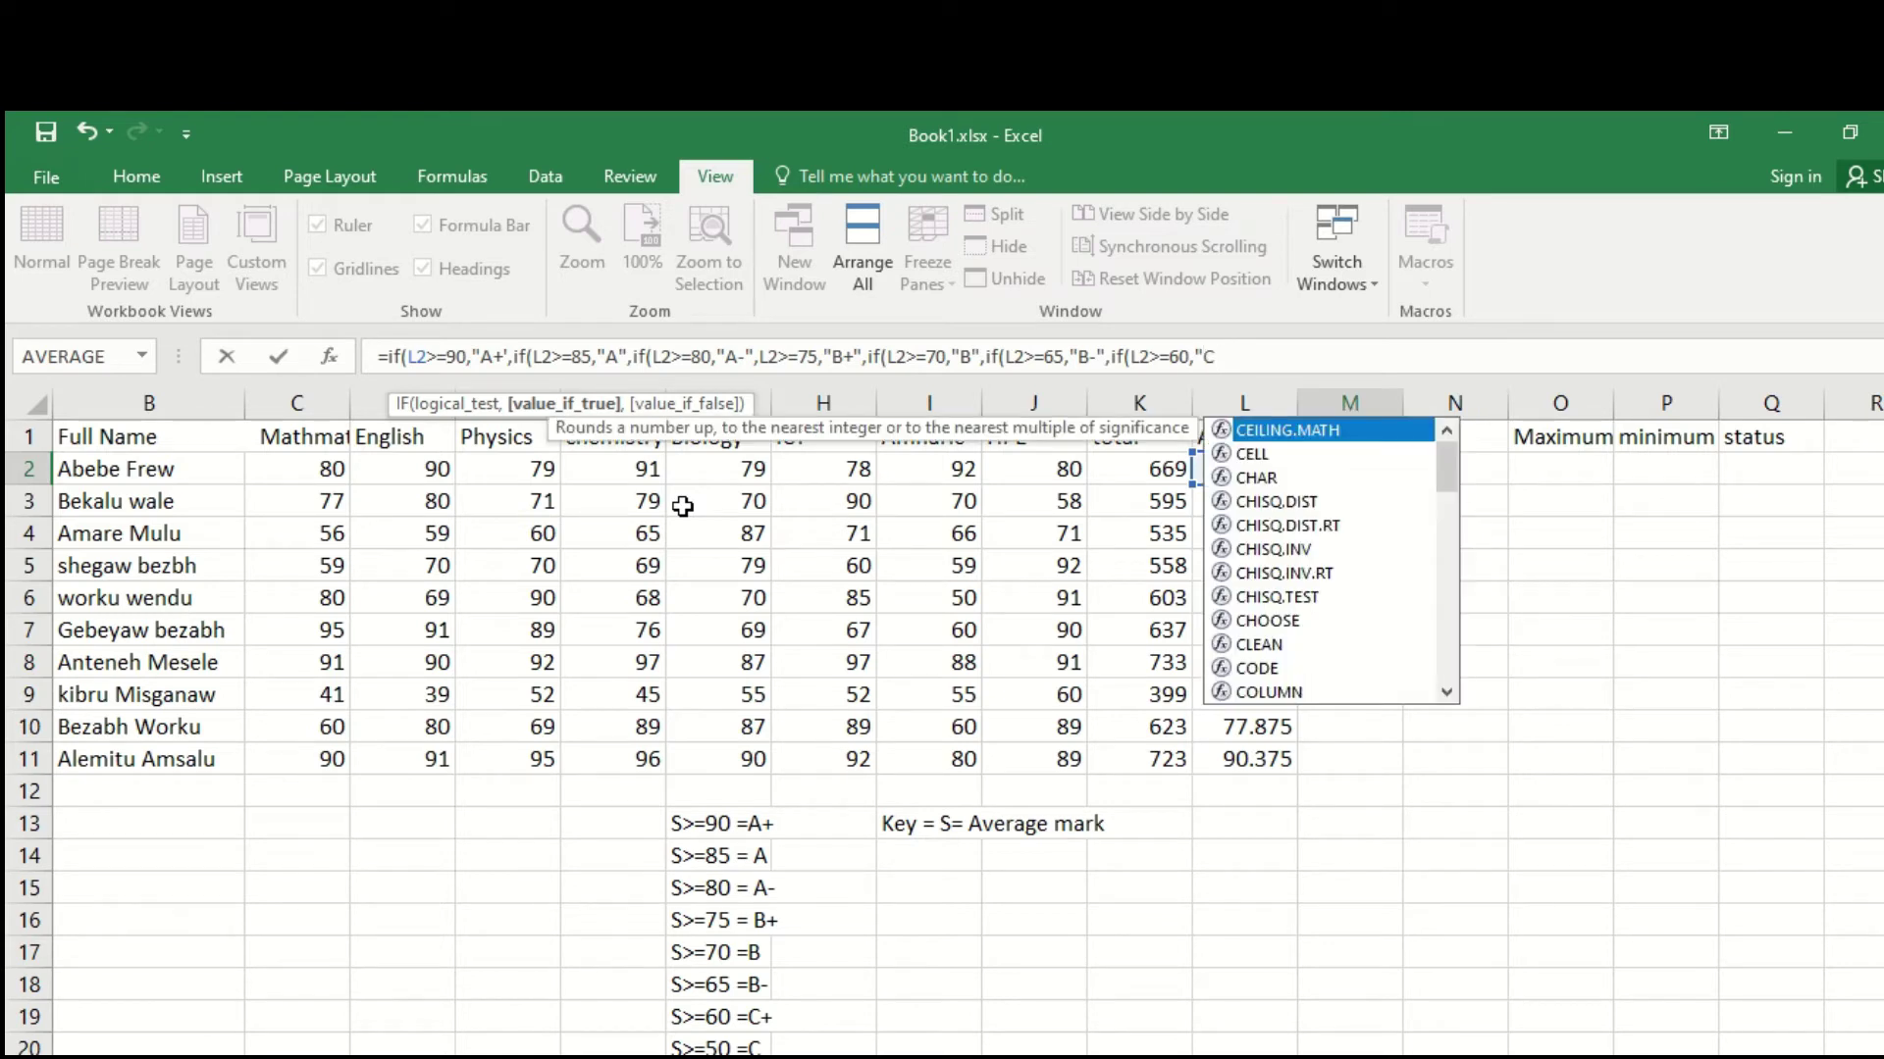
pyautogui.write('+",if9')
# Step: Remove the stray 9 and extend the M2 grade formula with C (≥50), C- (≥45) and D (≥40) tests
pyautogui.press('BackSpace')
pyautogui.write('(L2>=')
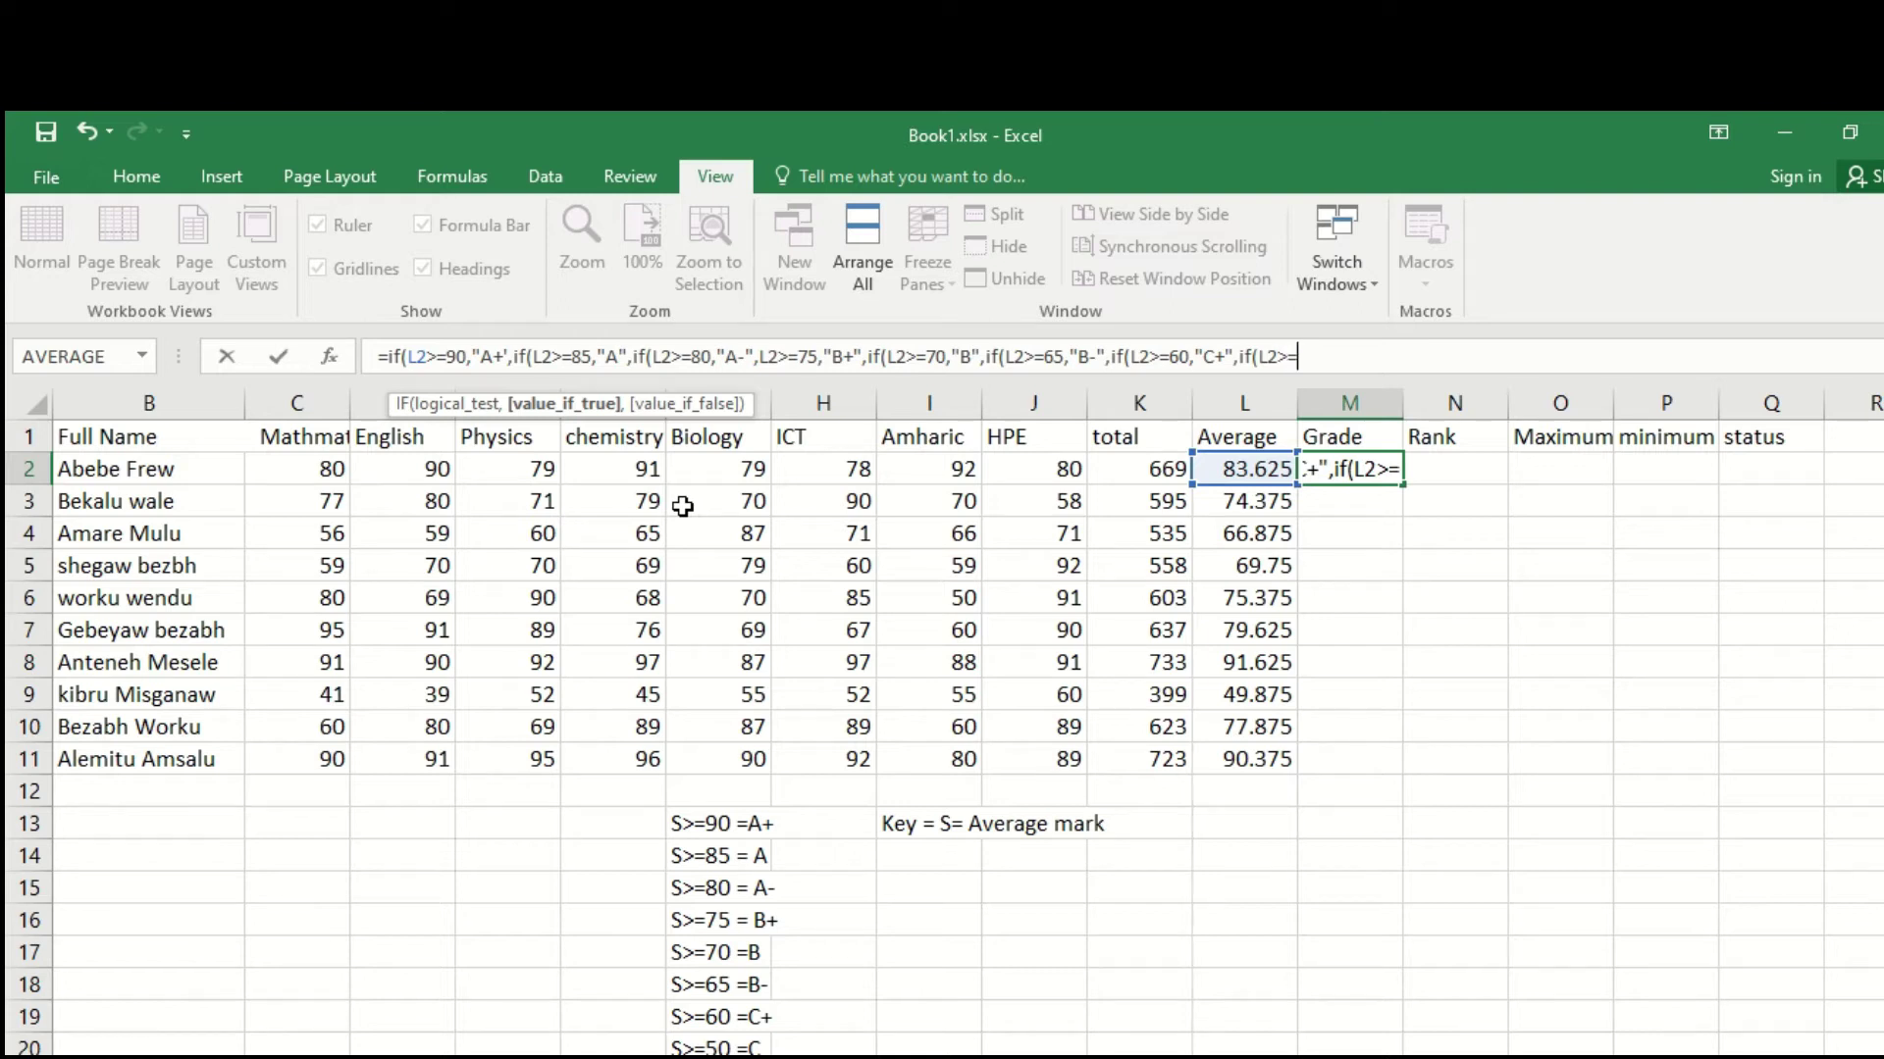
pyautogui.write('50')
pyautogui.write(',"')
pyautogui.write('C')
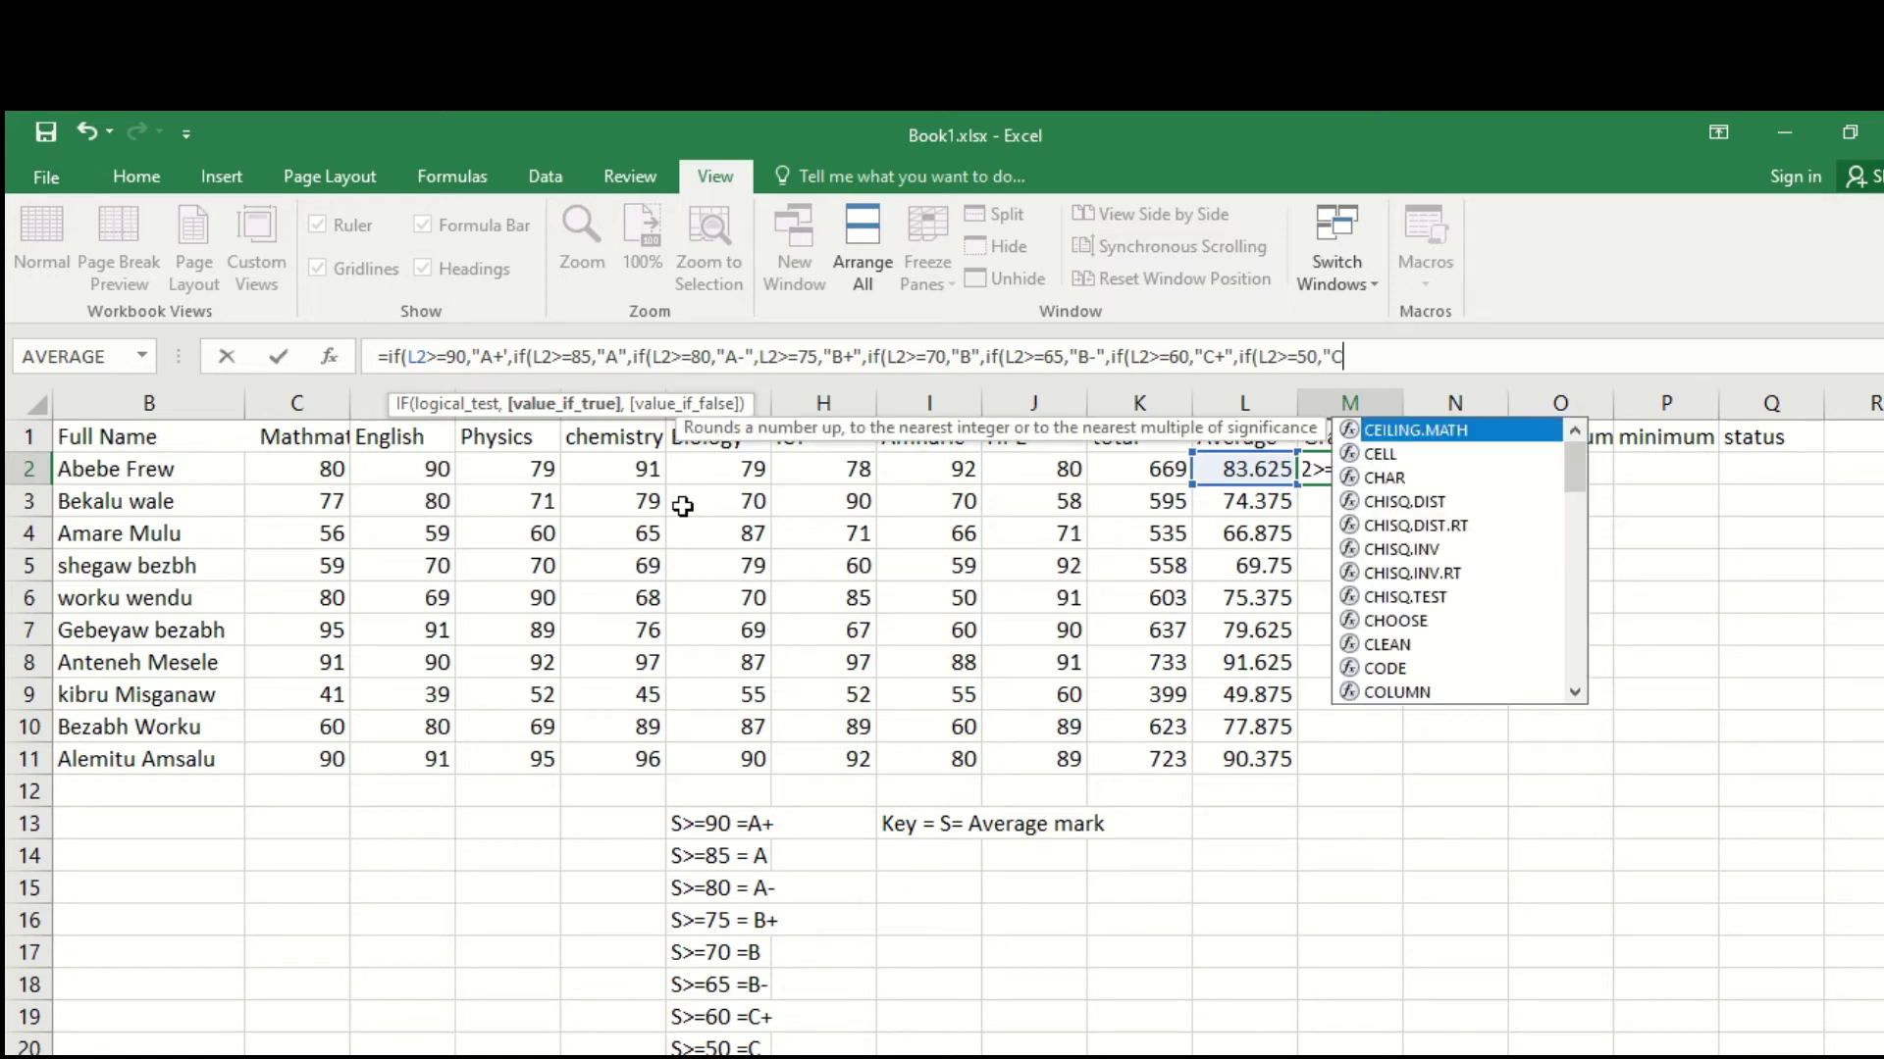
pyautogui.write('",if(L2')
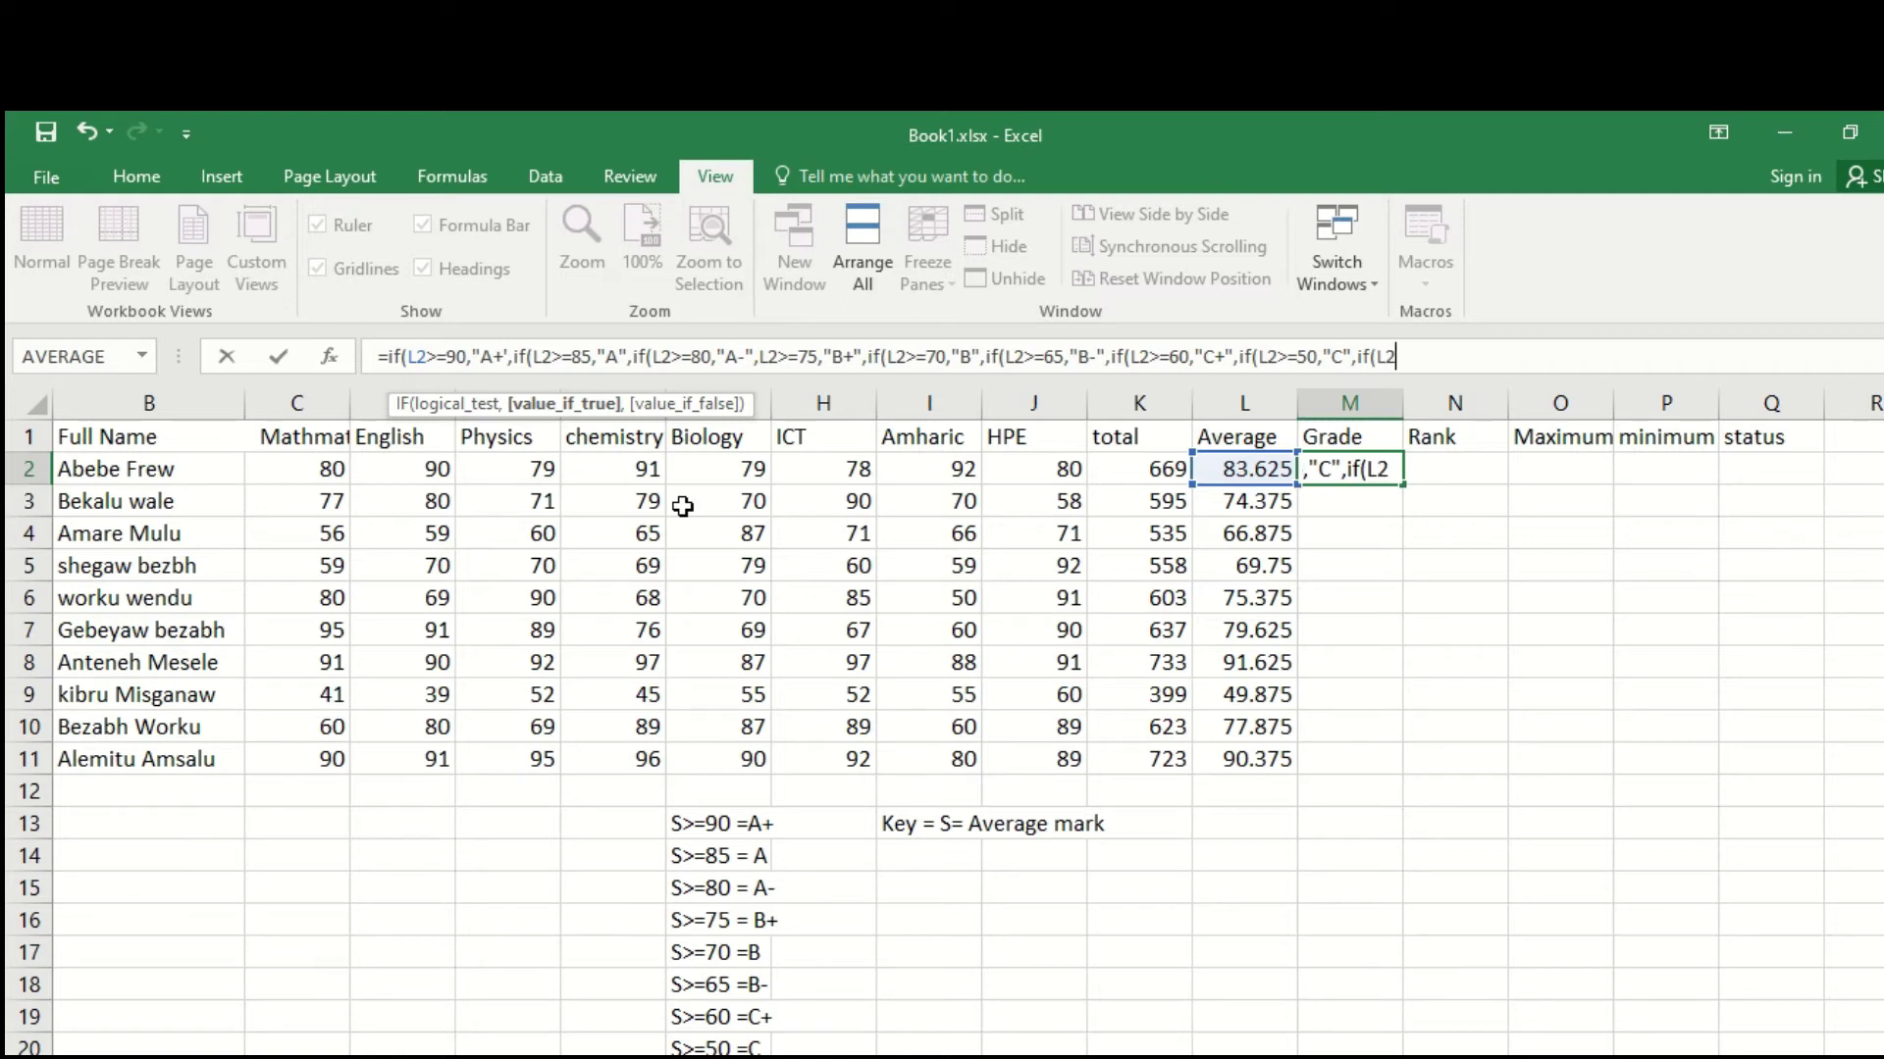
pyautogui.write('>=')
pyautogui.write('45')
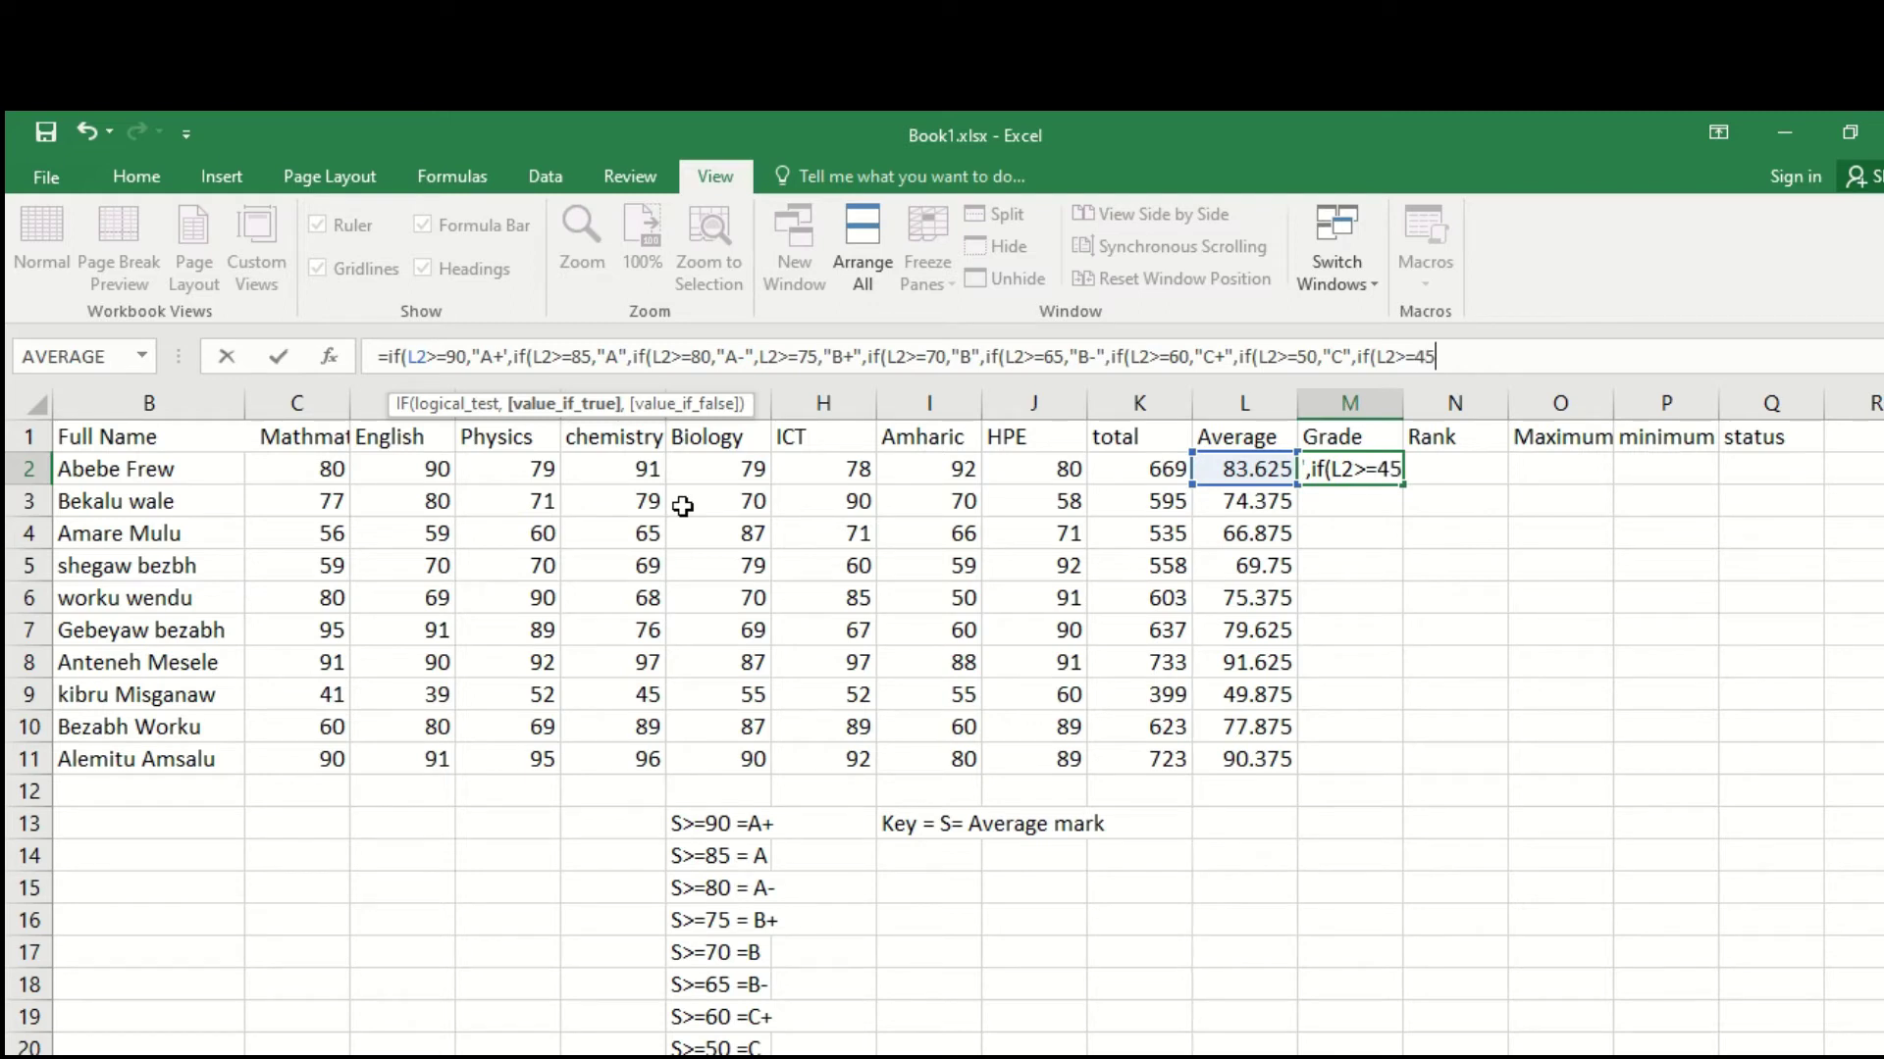
pyautogui.write(',"C-,')
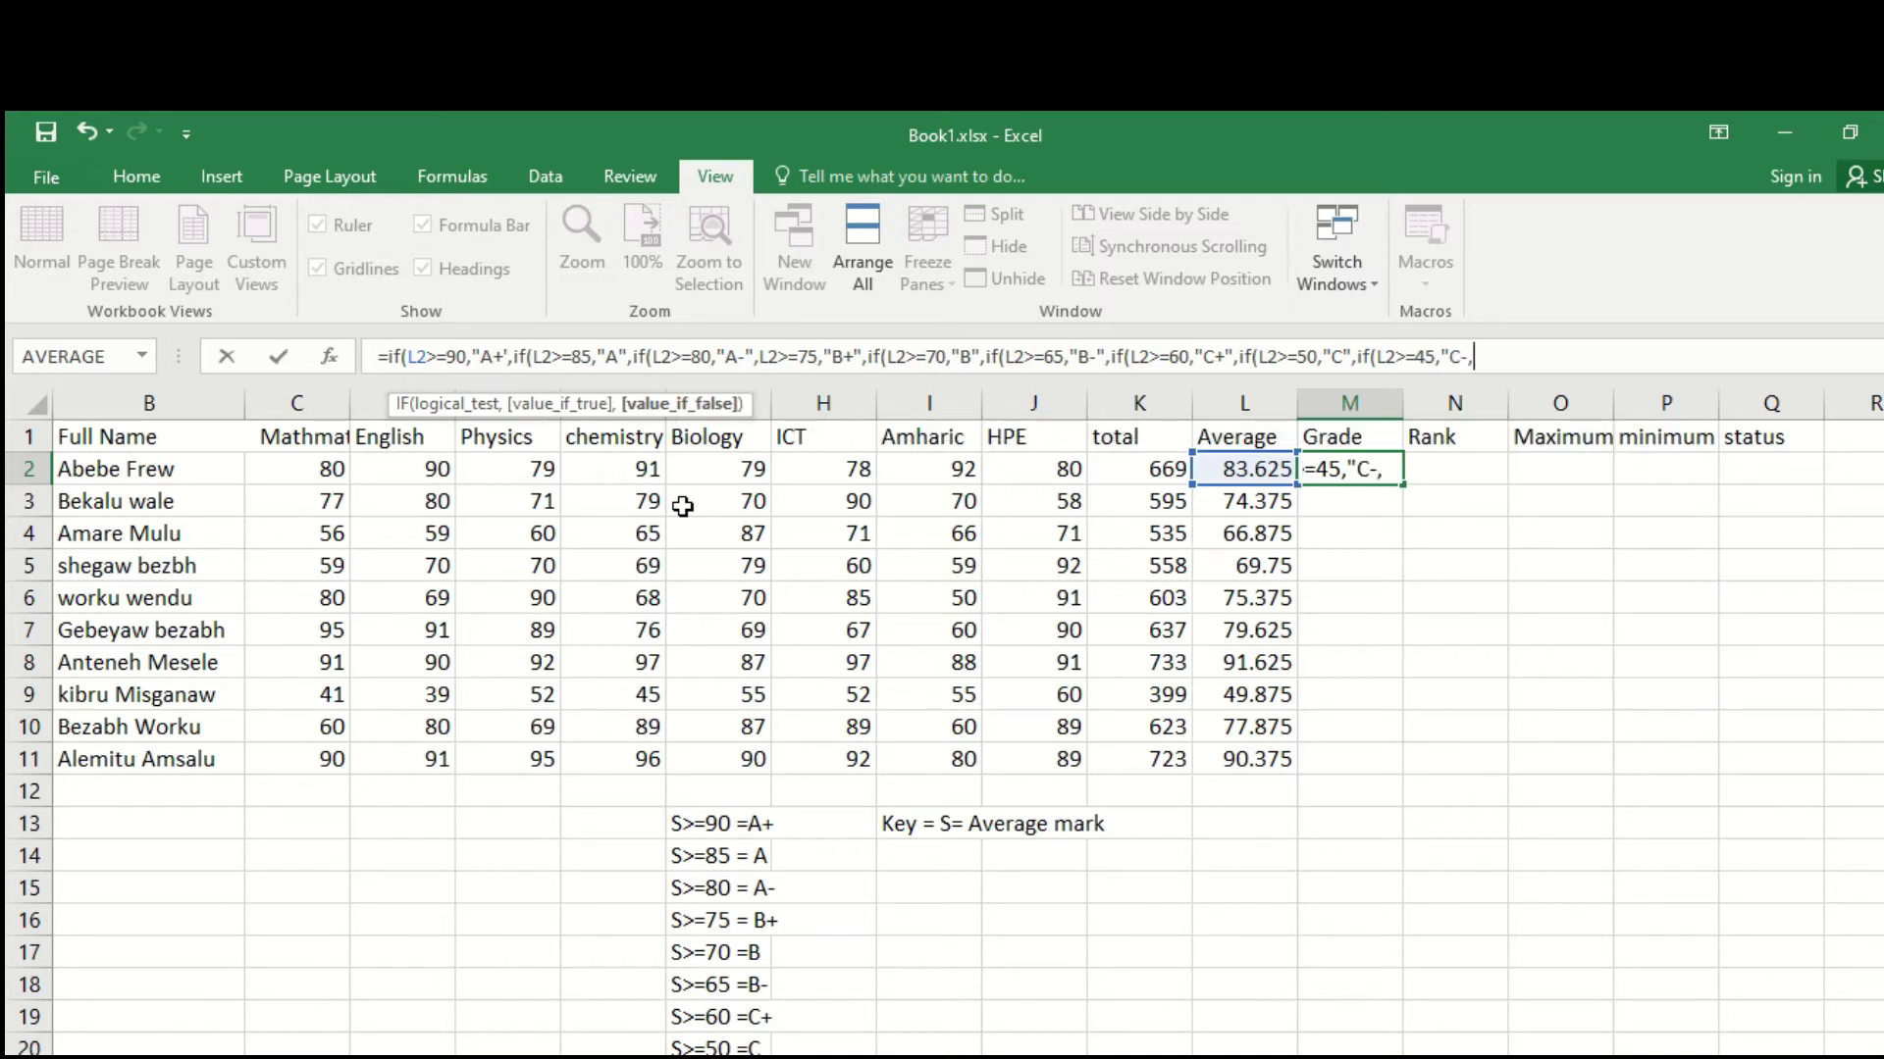
pyautogui.write('if(L2')
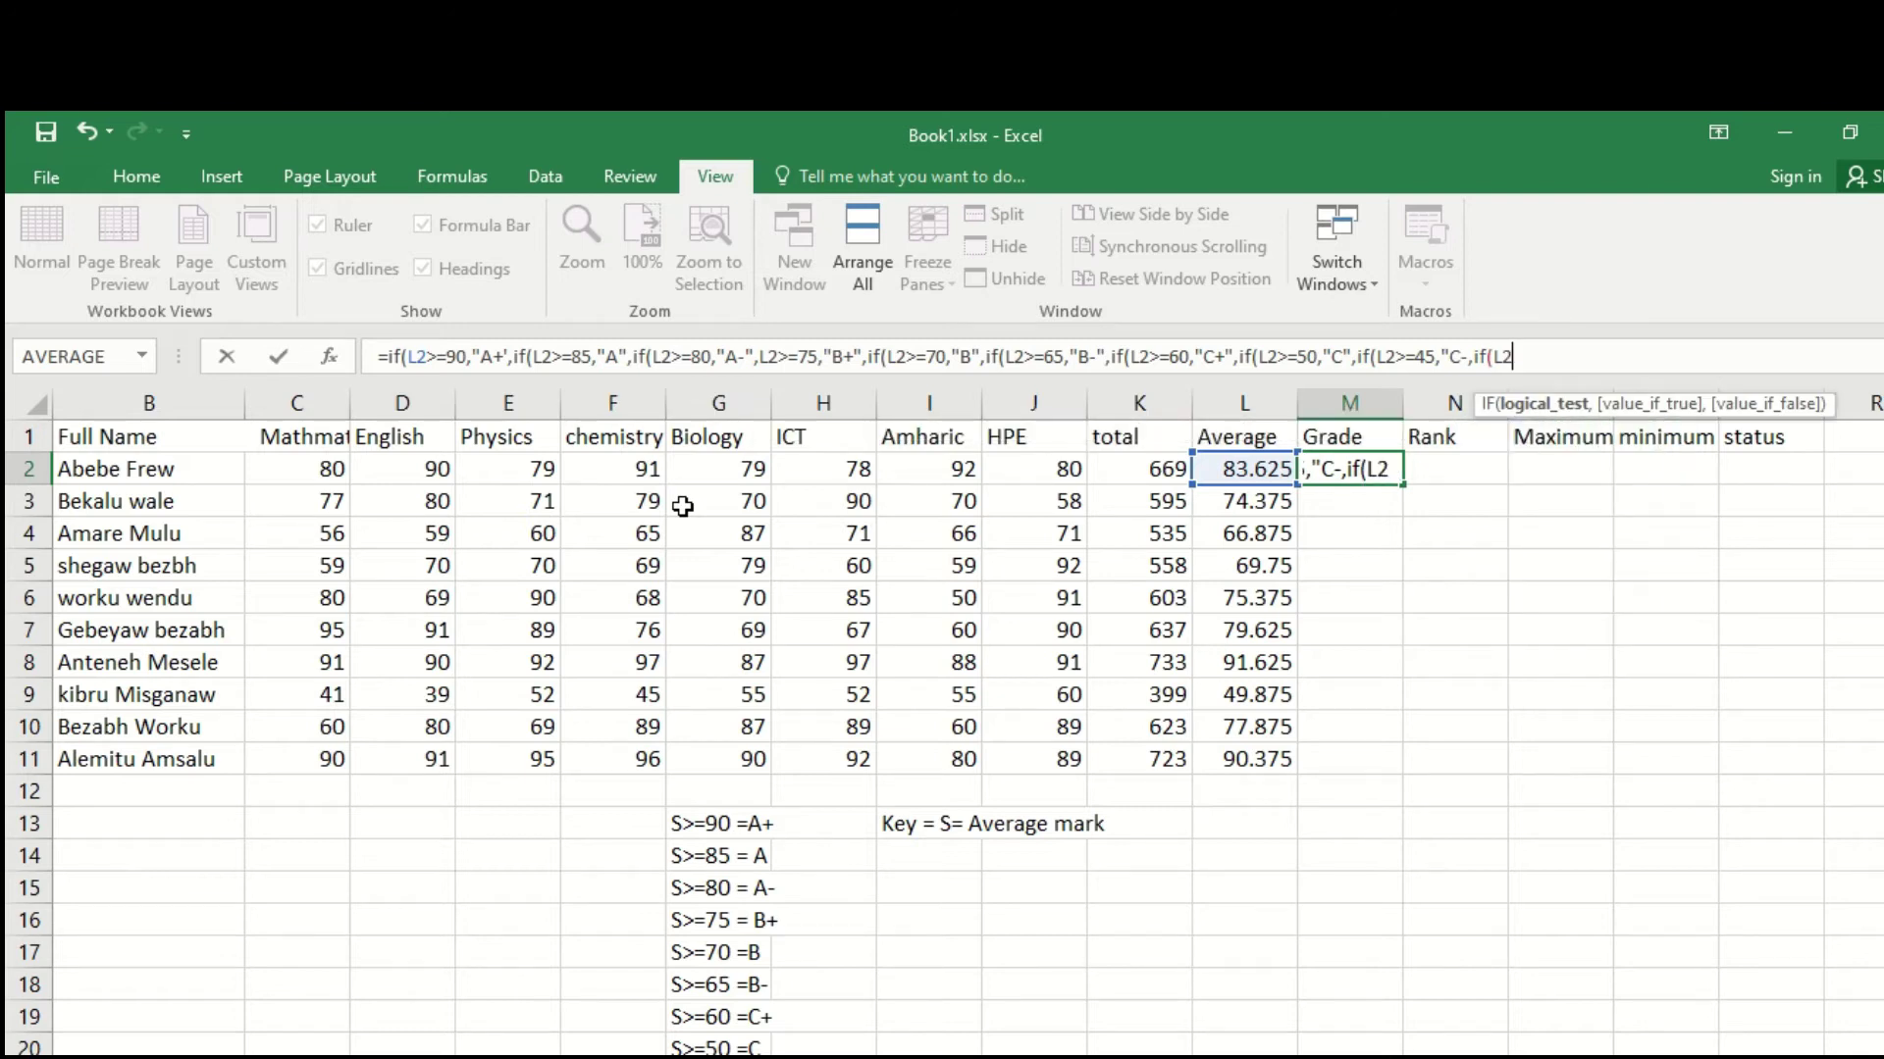
pyautogui.write('>=')
pyautogui.write('40')
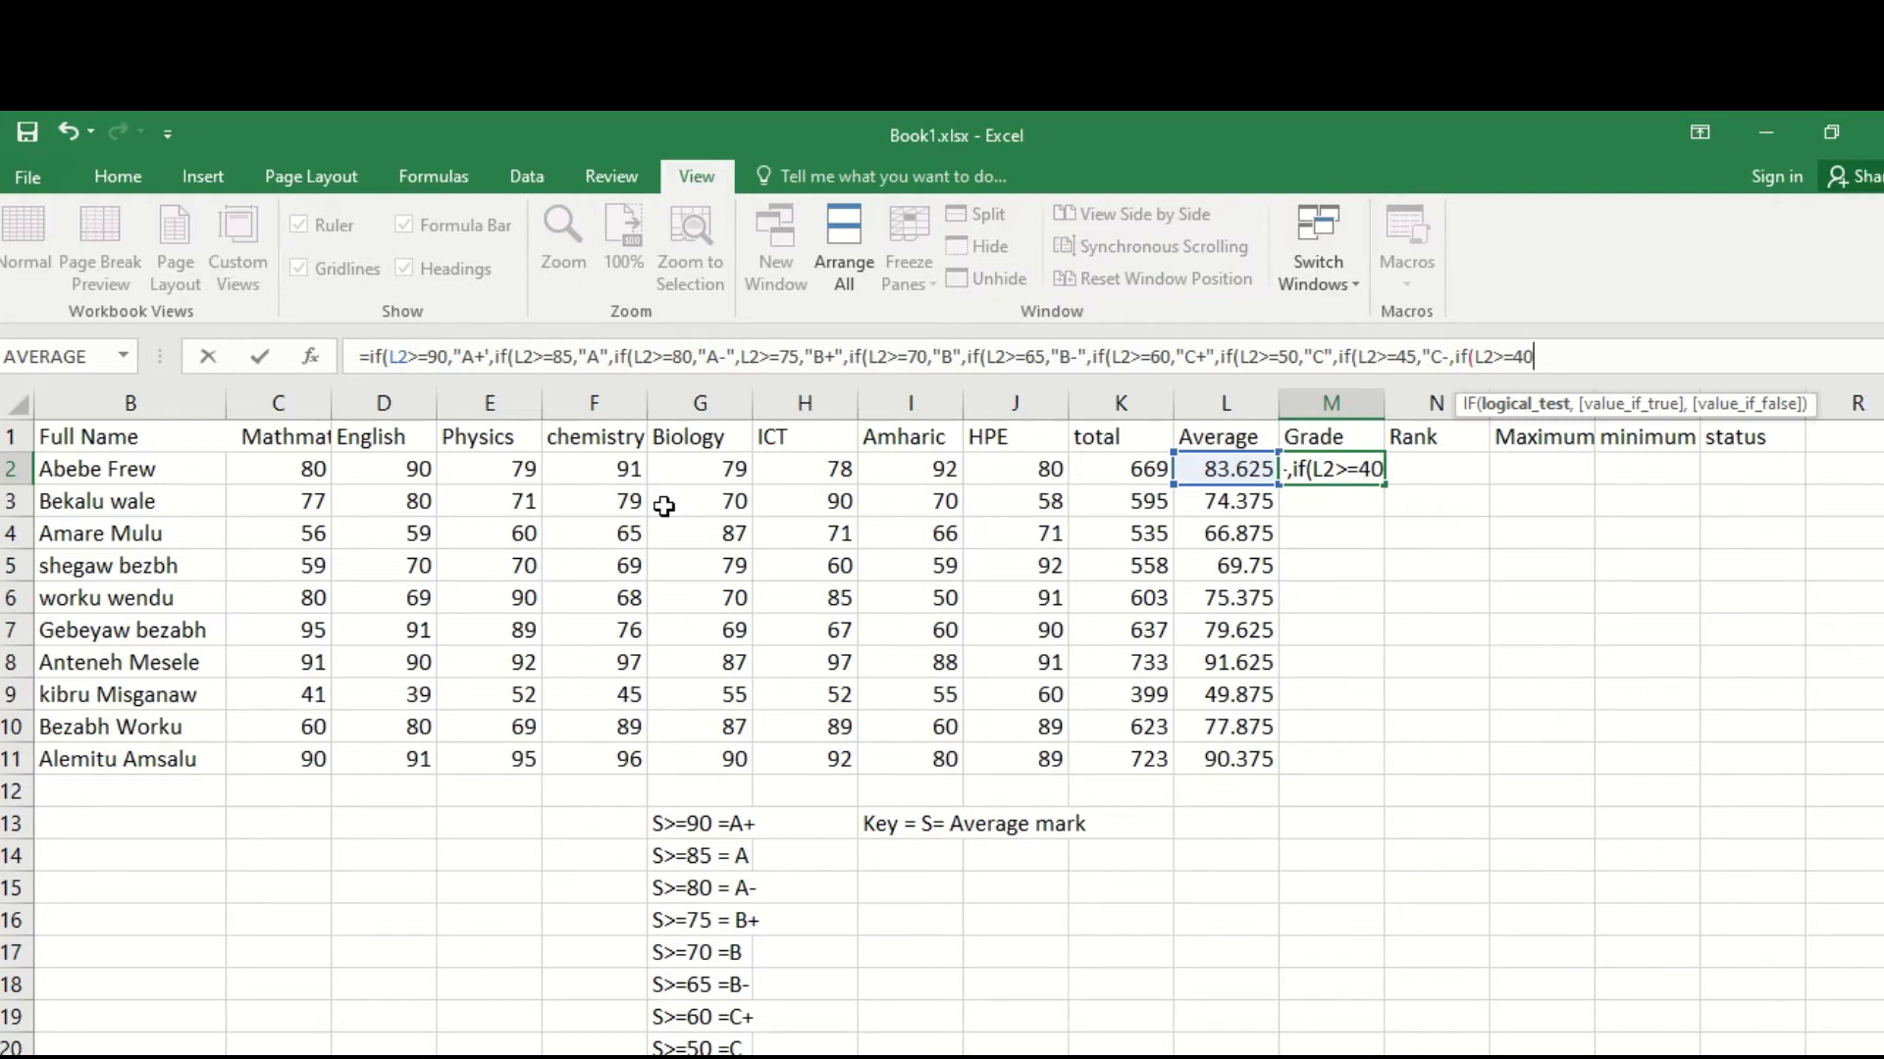
pyautogui.write(',"D",if(L2')
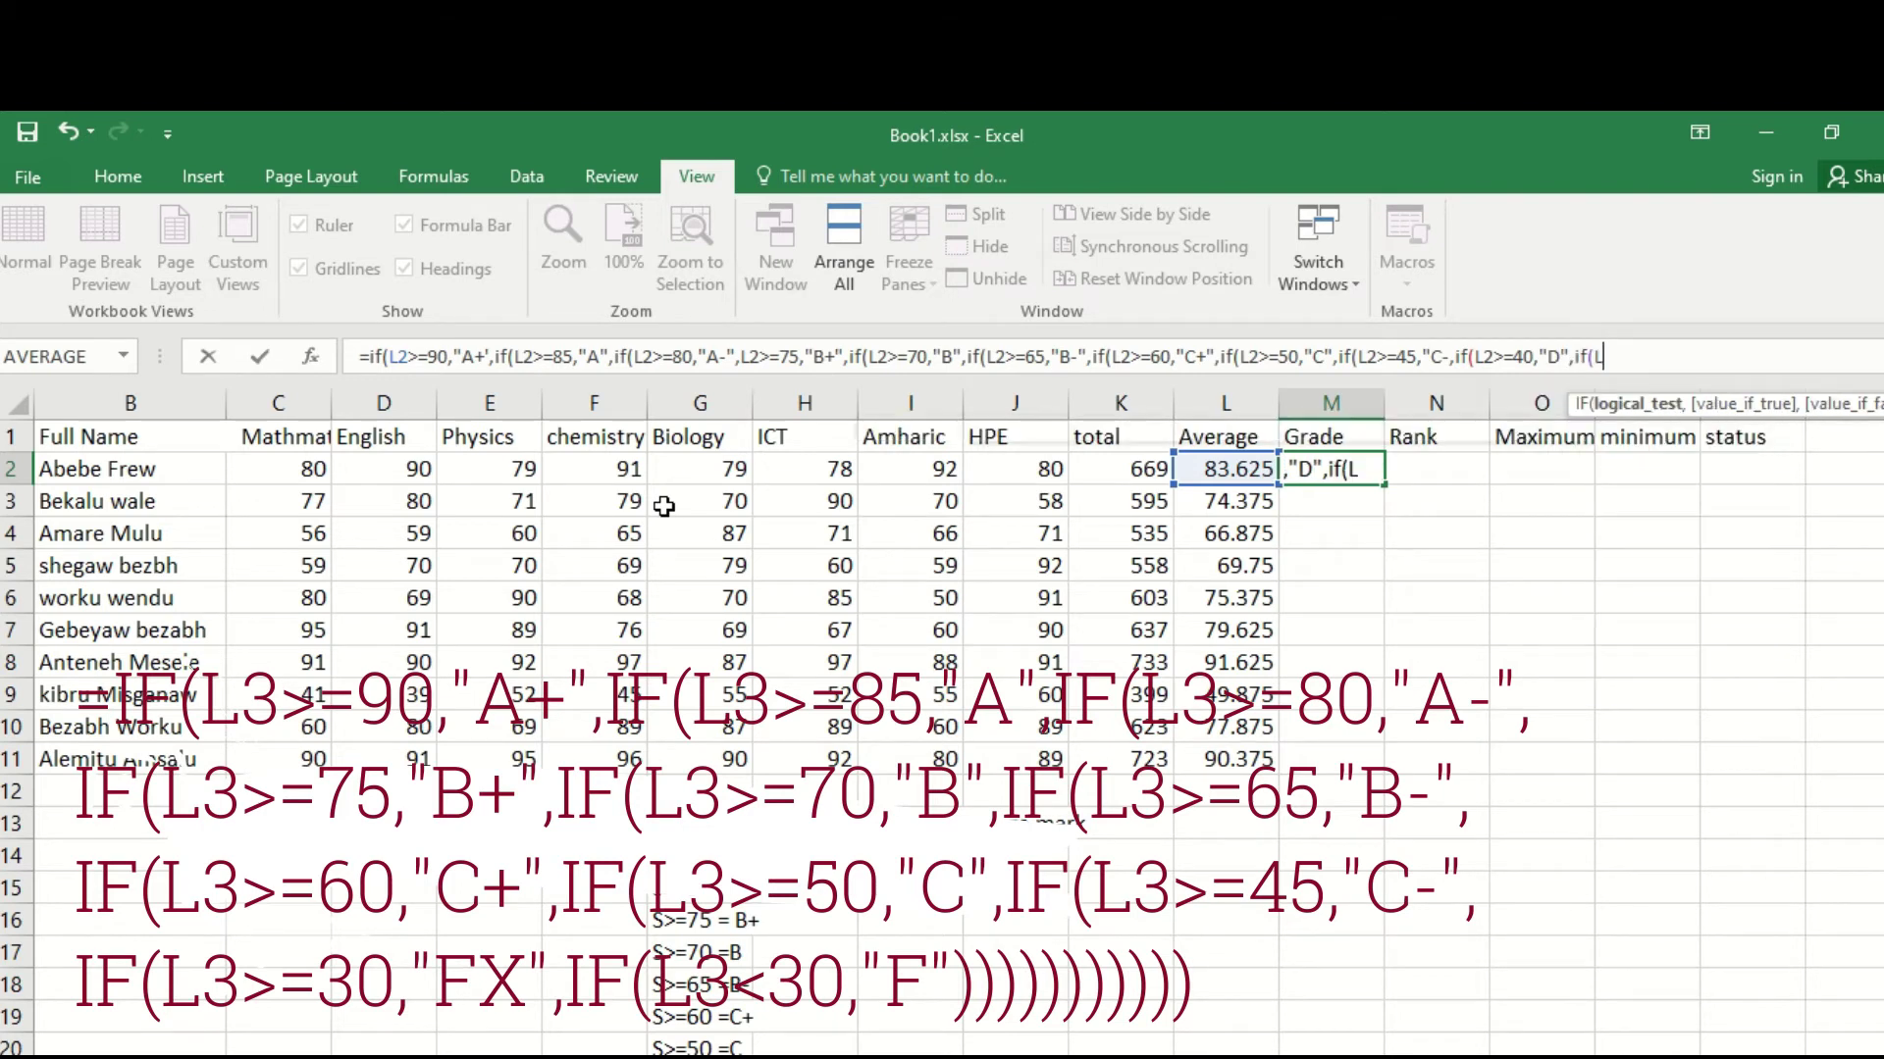
pyautogui.write('>')
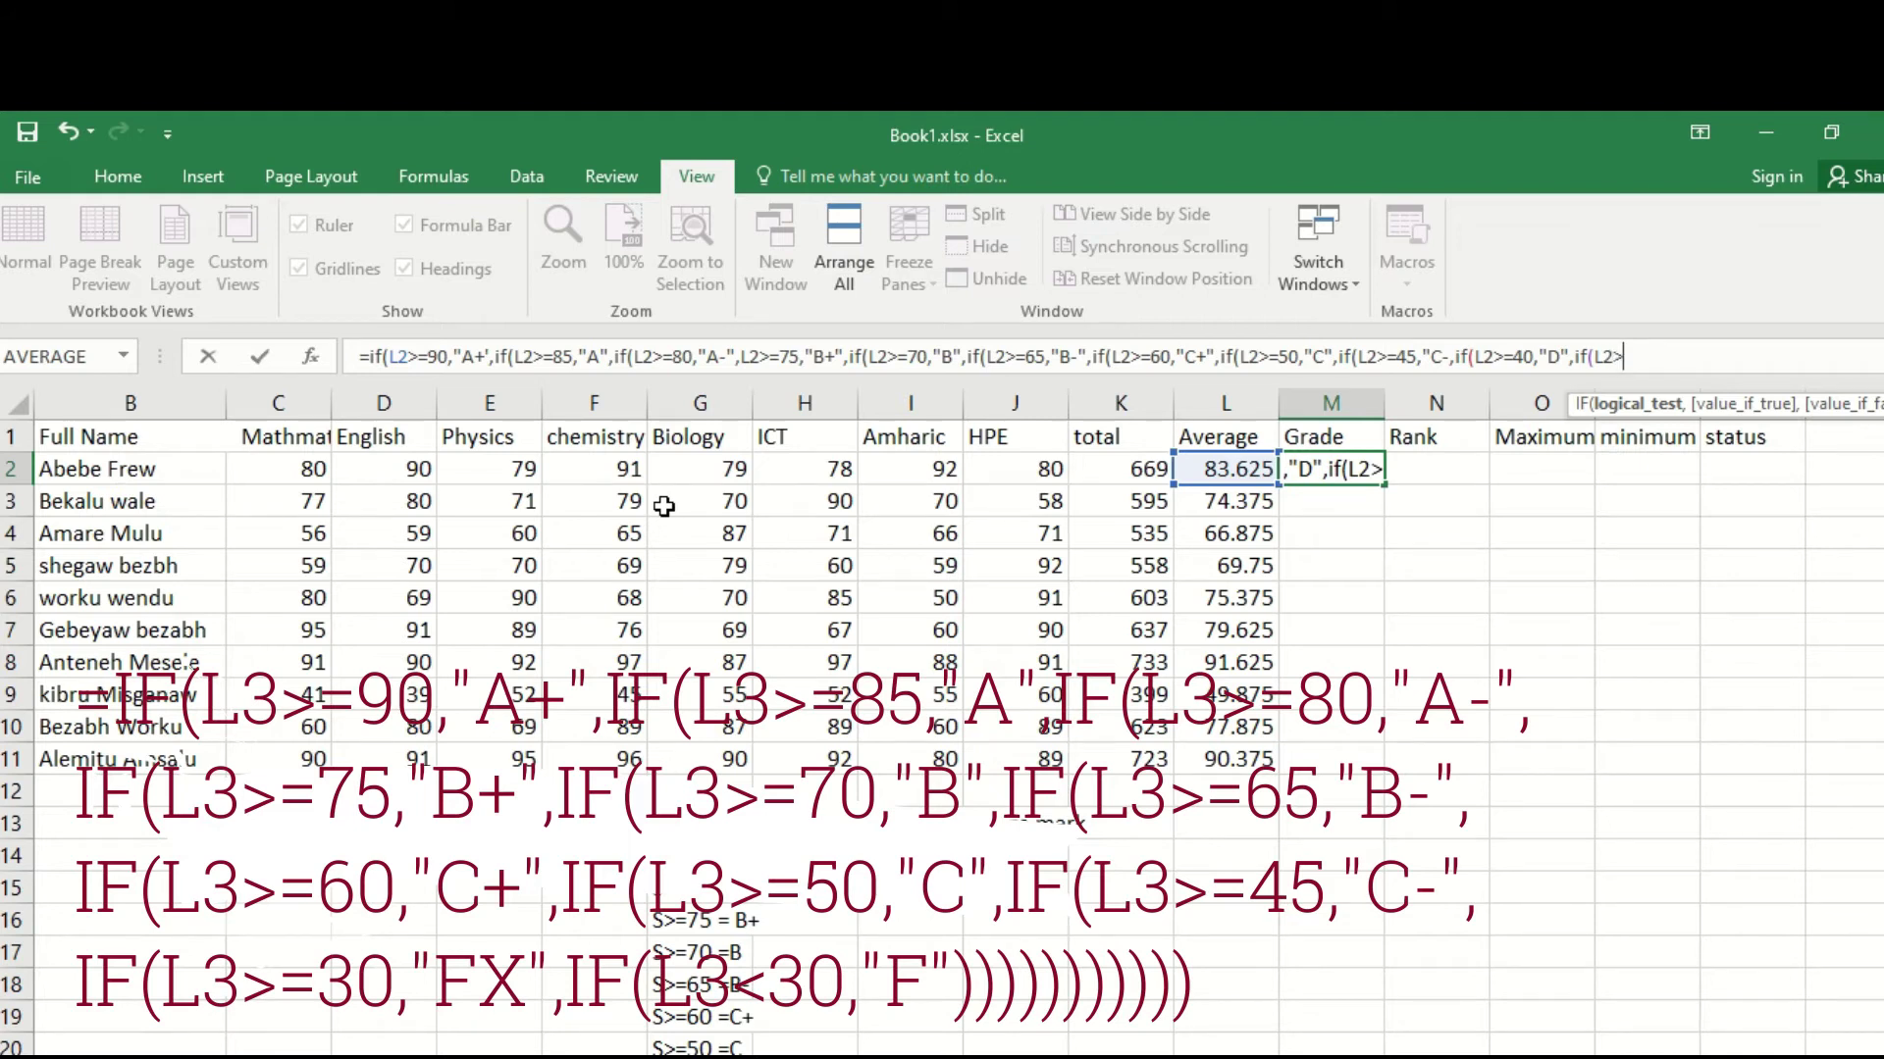
pyautogui.write('=')
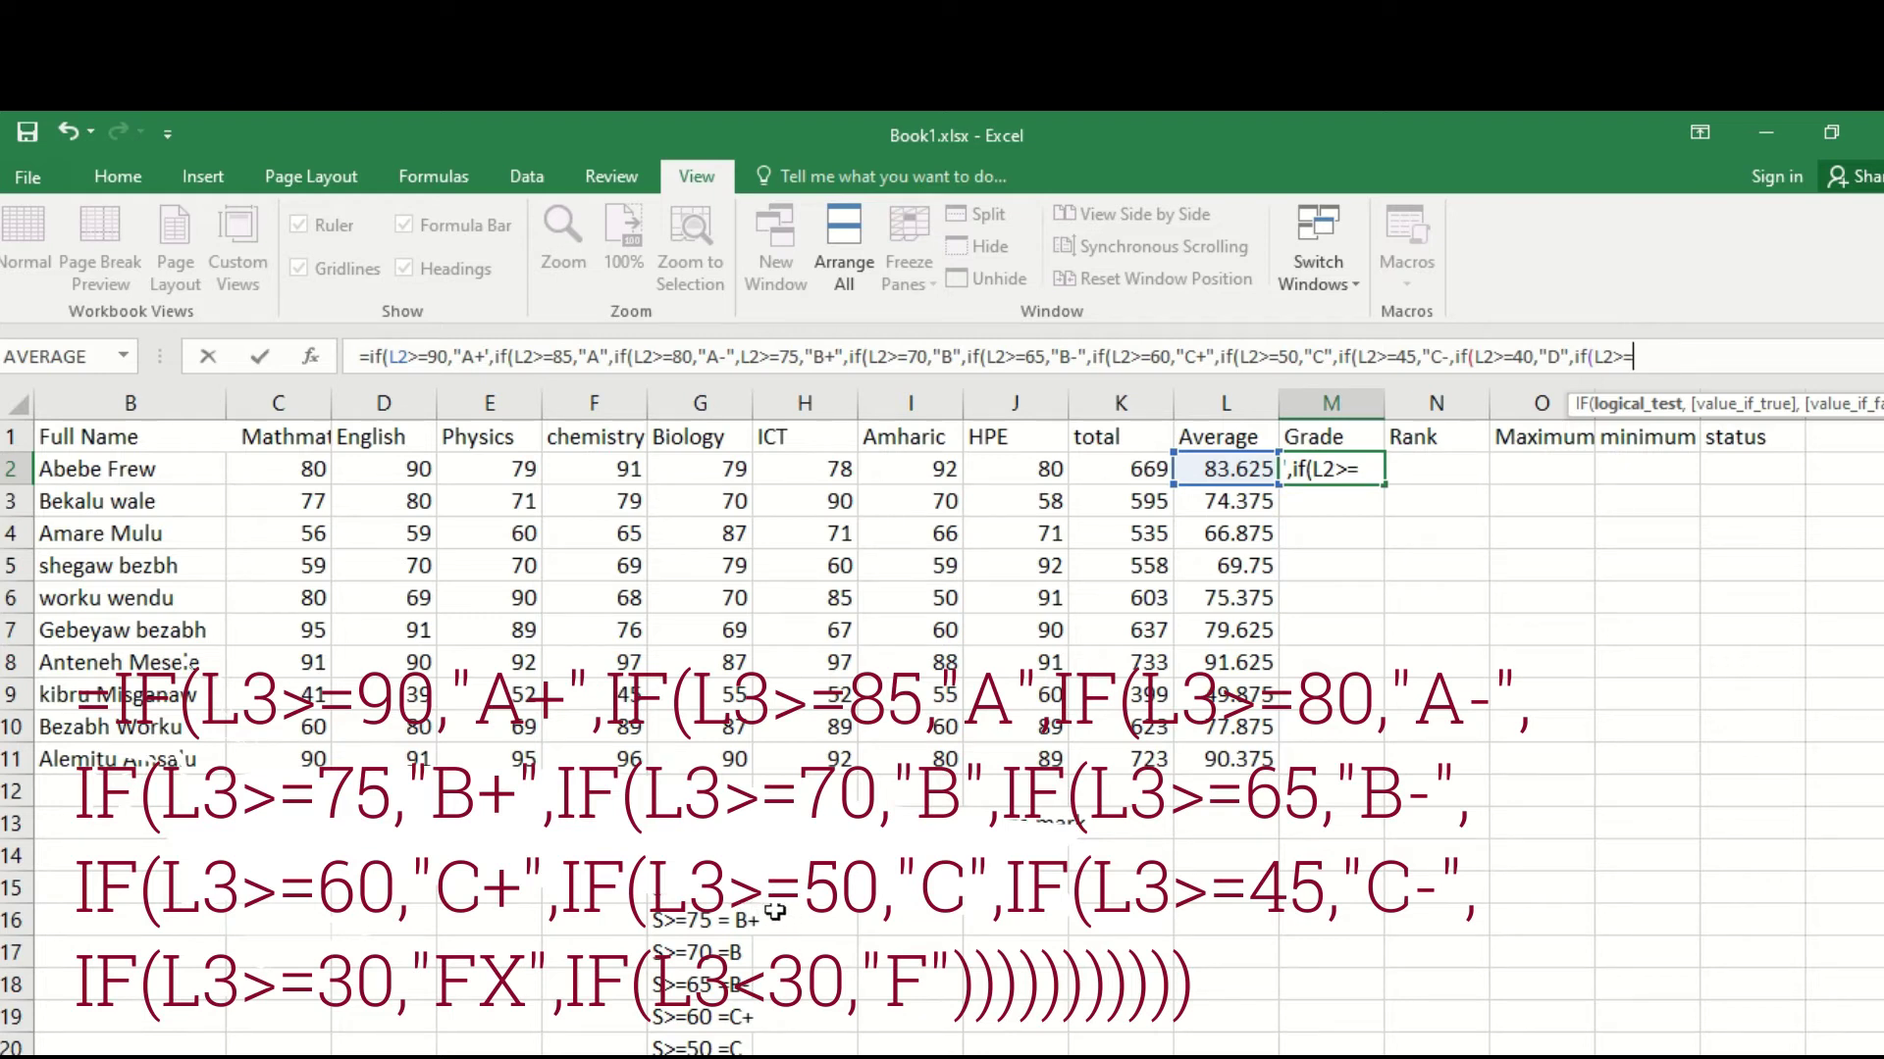
# Step: Scroll down to read the remaining grade key in rows 20–23, then scroll back up
pyautogui.moveTo(1876, 869); pyautogui.dragTo(1876, 884)
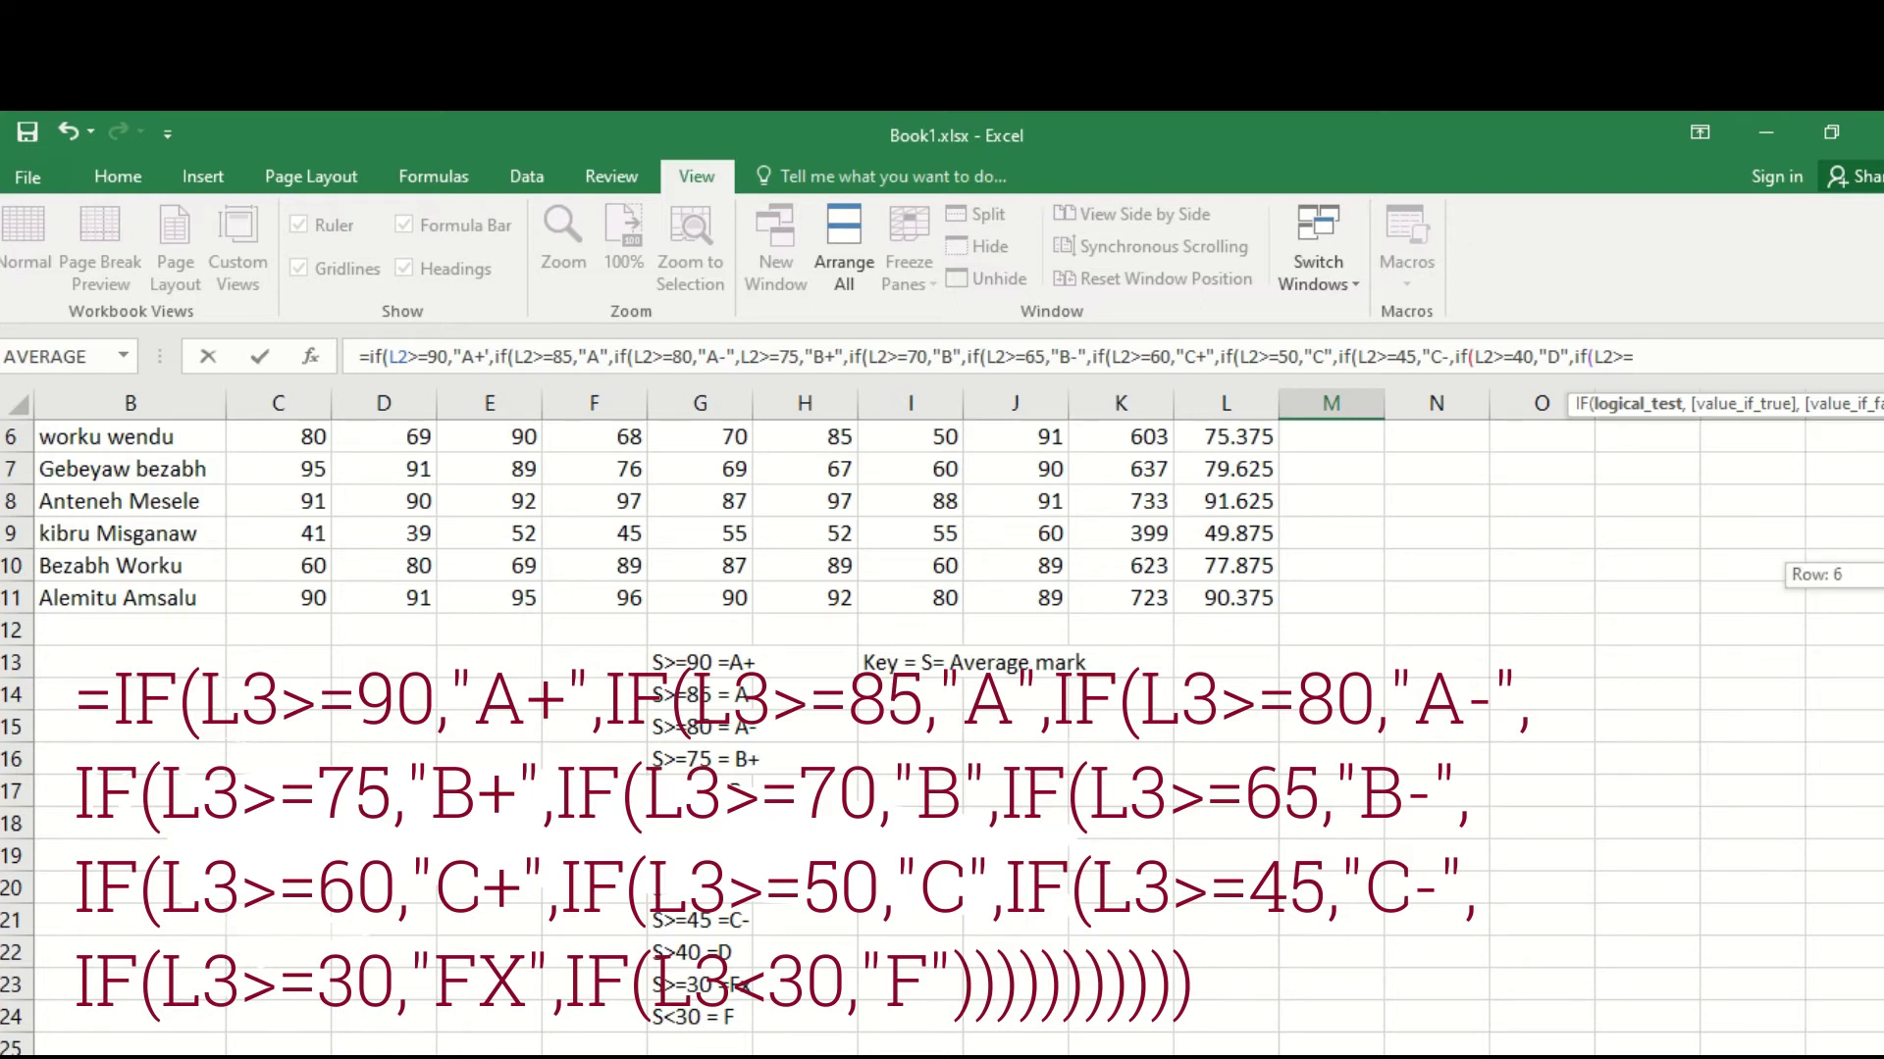
pyautogui.moveTo(1876, 579); pyautogui.dragTo(1875, 564)
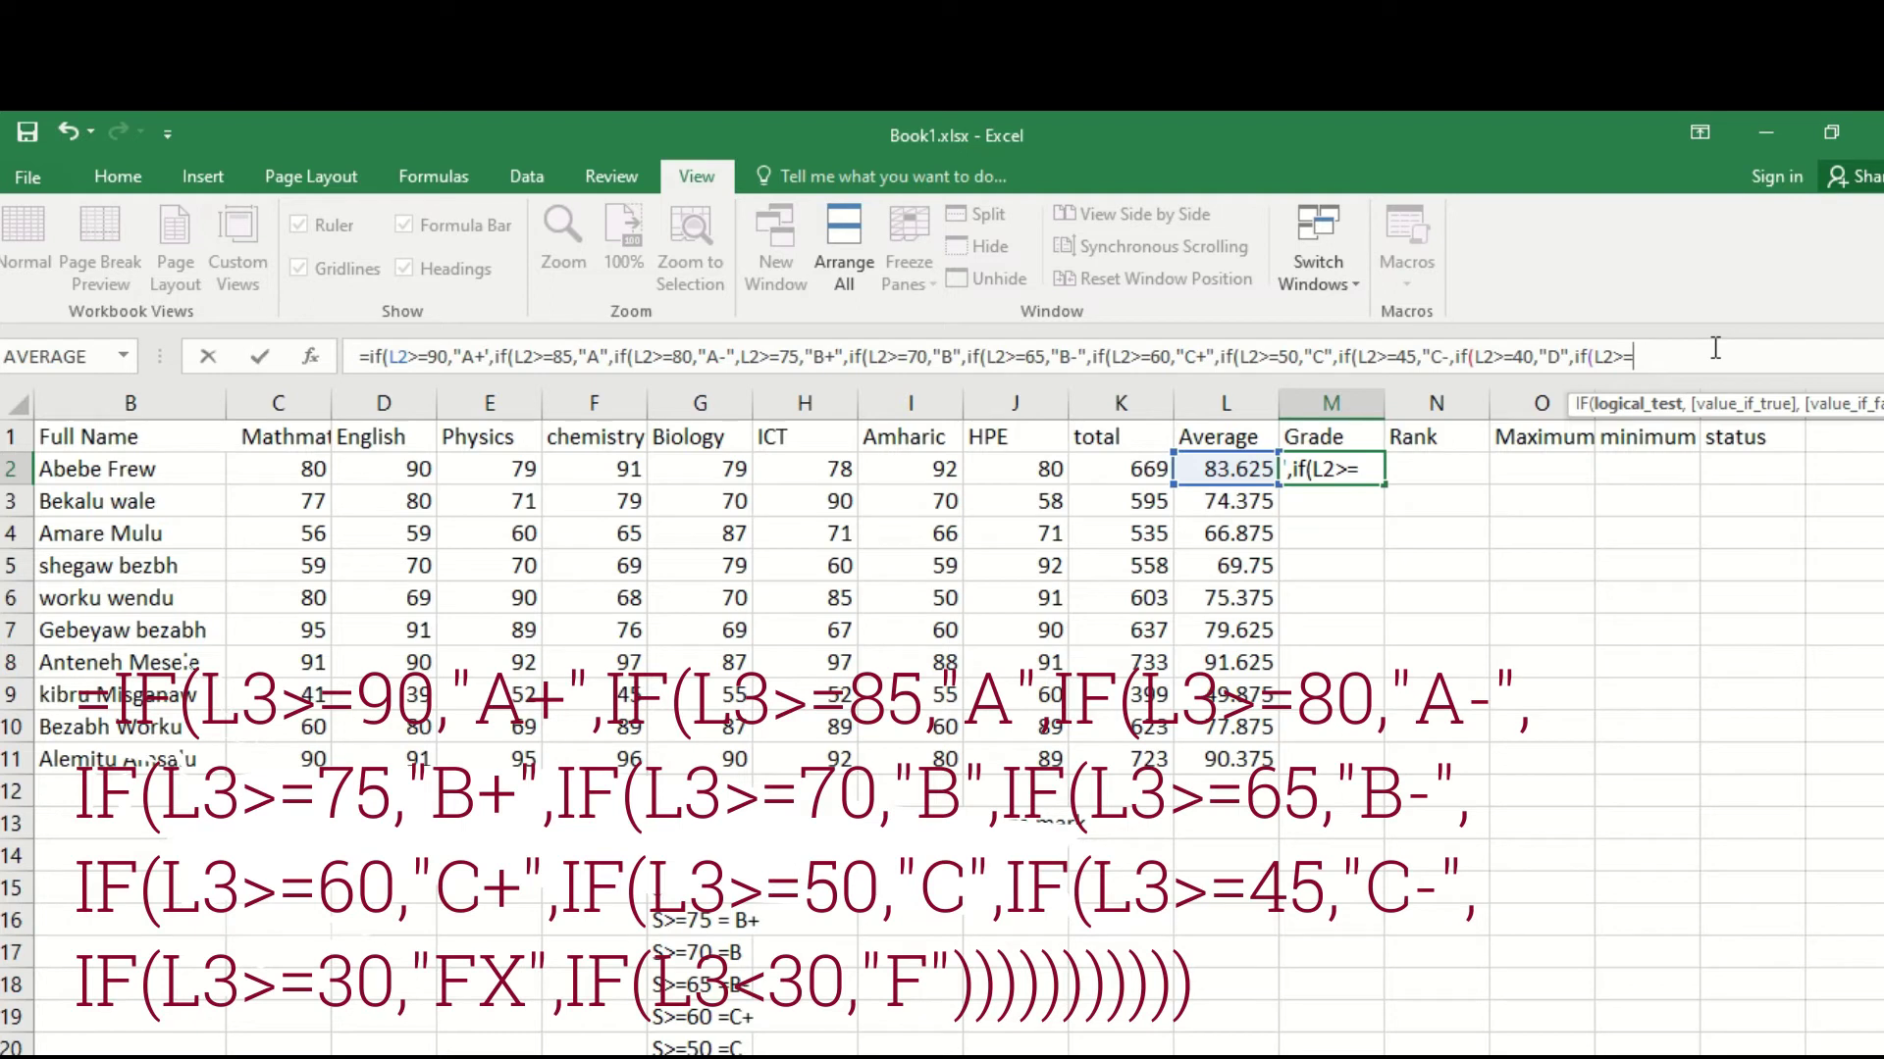
# Step: Complete the M2 formula with Fx for averages ≥30, F otherwise, all closing brackets, and enter it
pyautogui.write('30')
pyautogui.write(',"F')
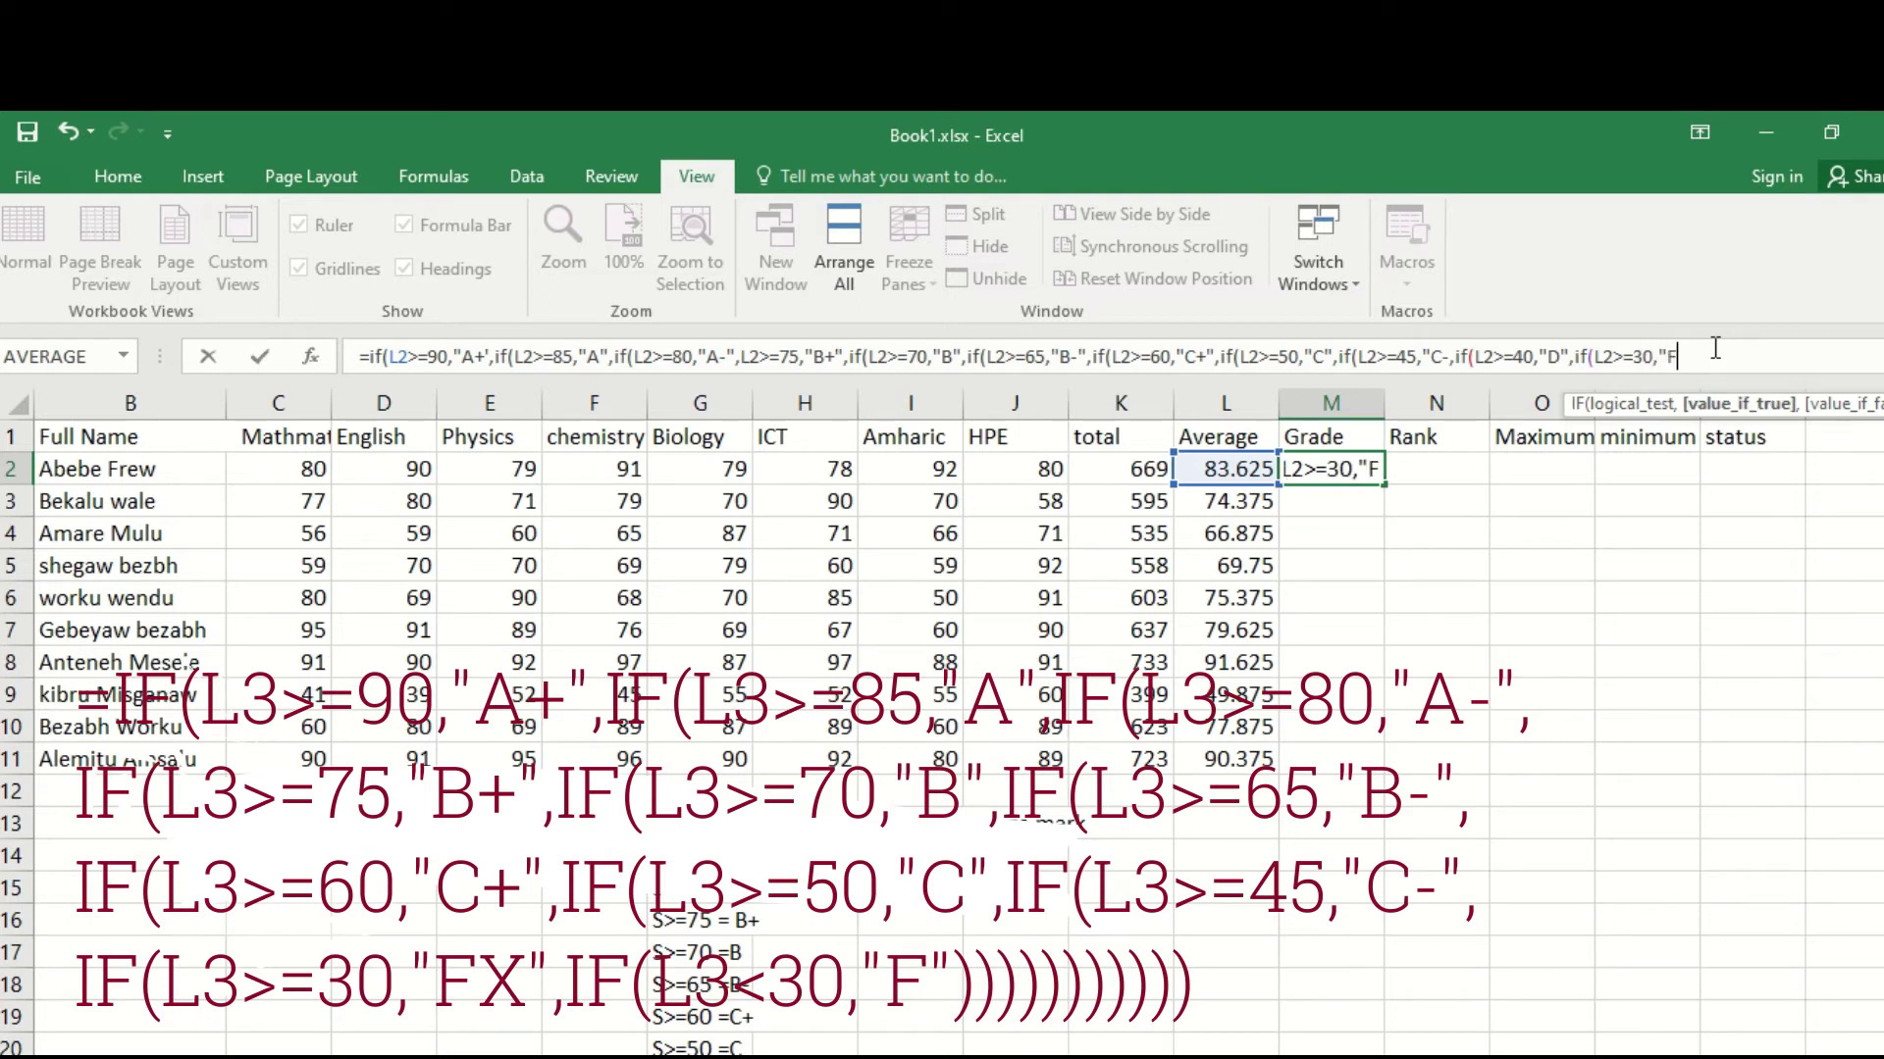
pyautogui.write('x",')
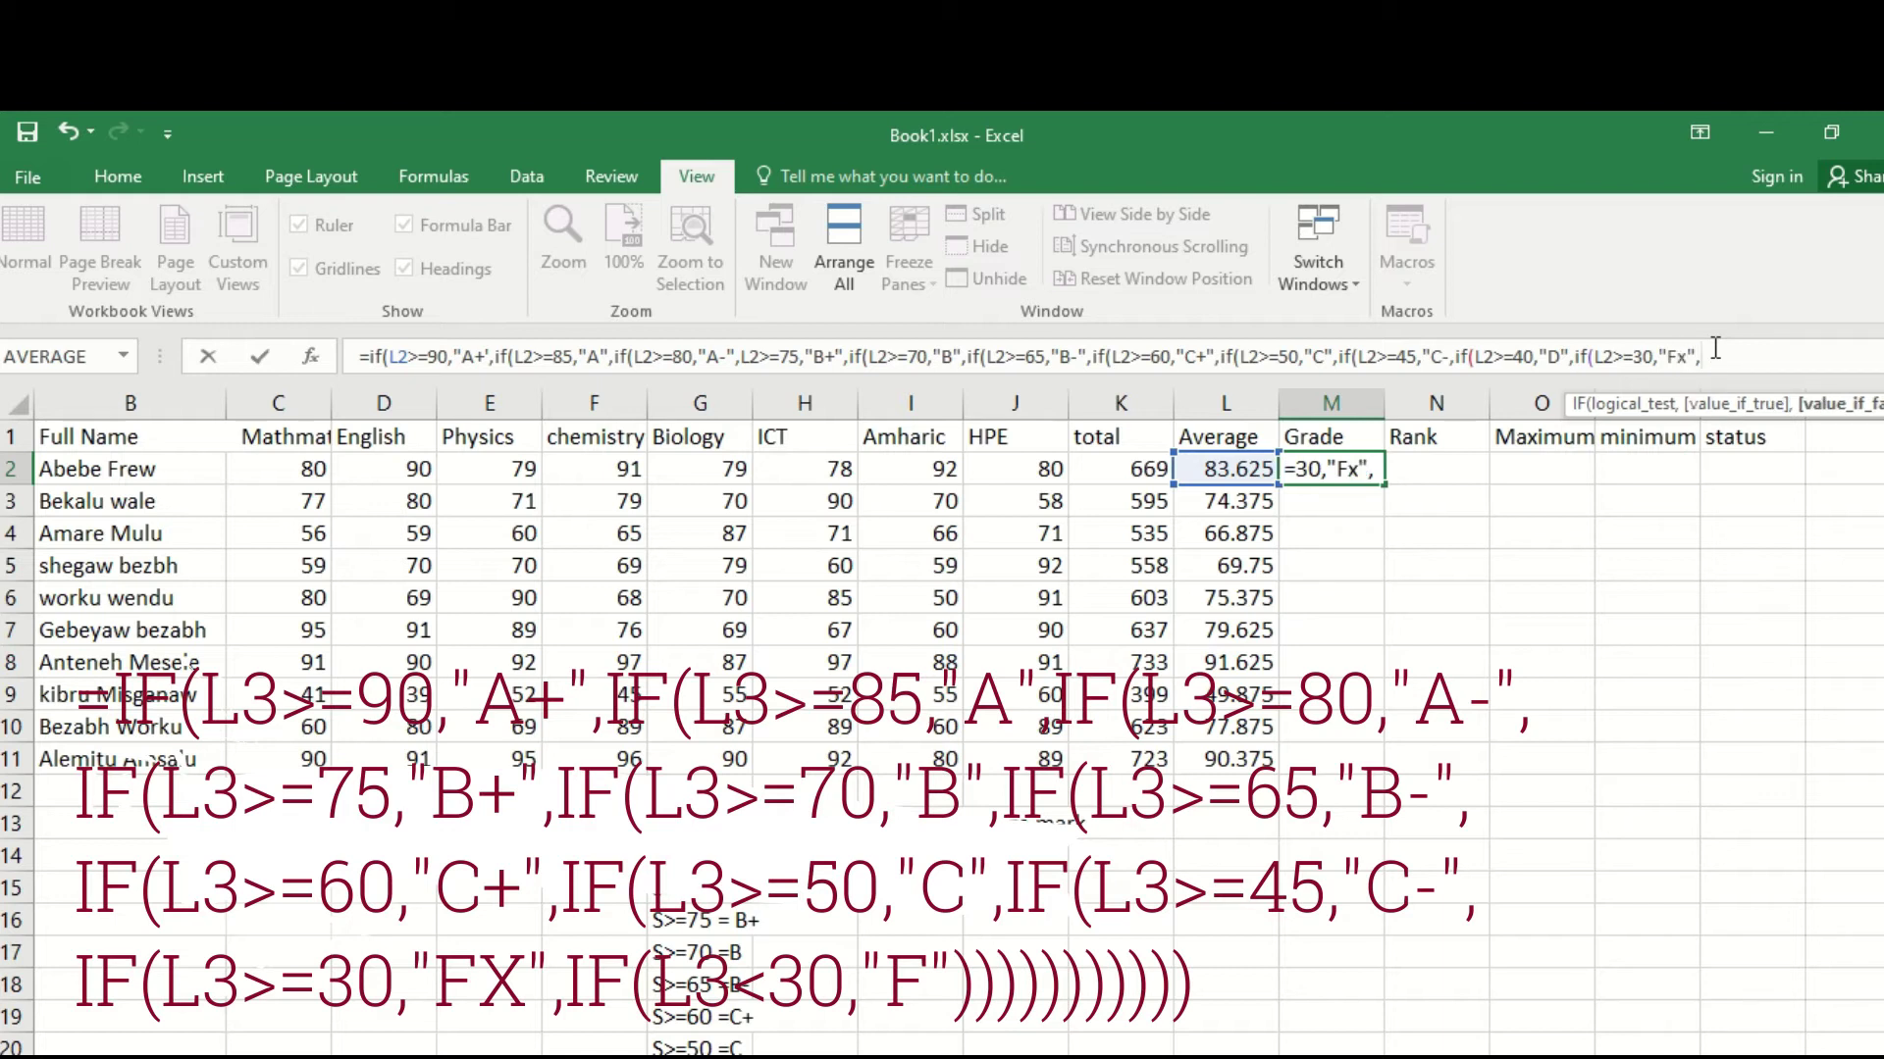
pyautogui.write('if')
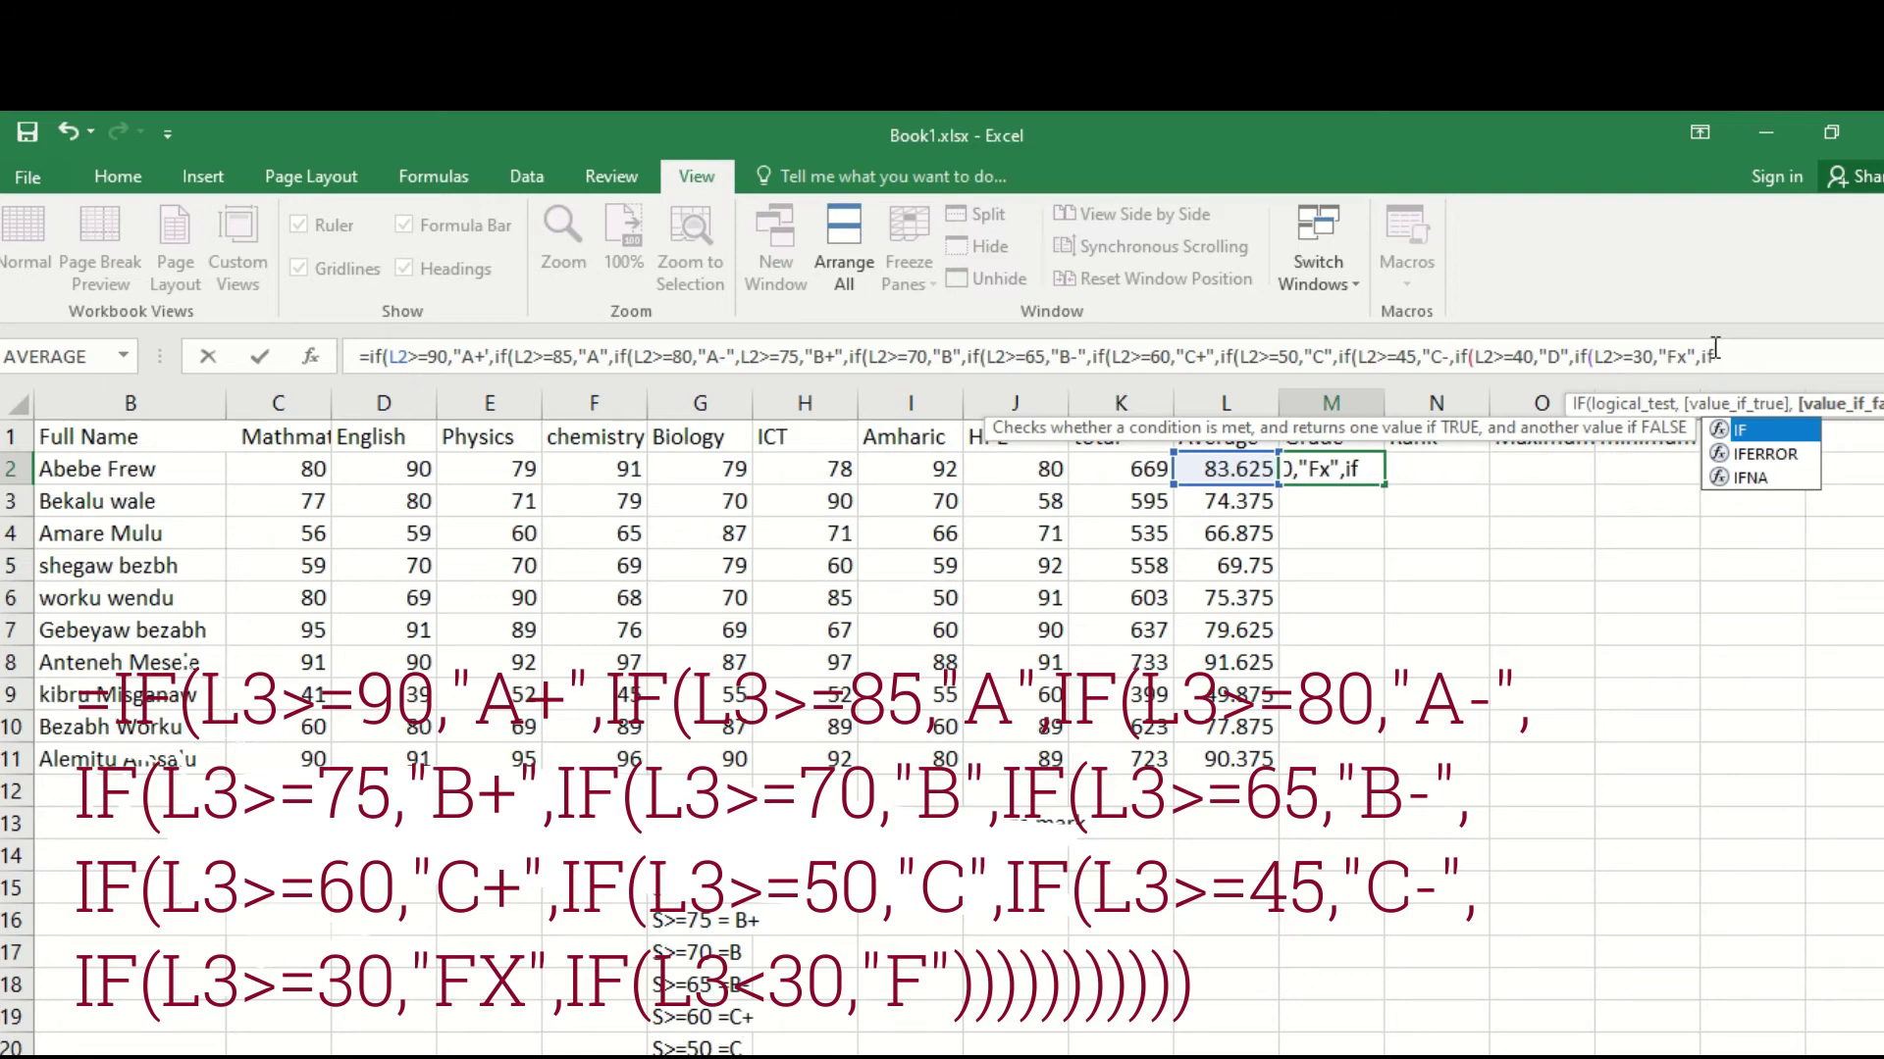
pyautogui.write('(L2')
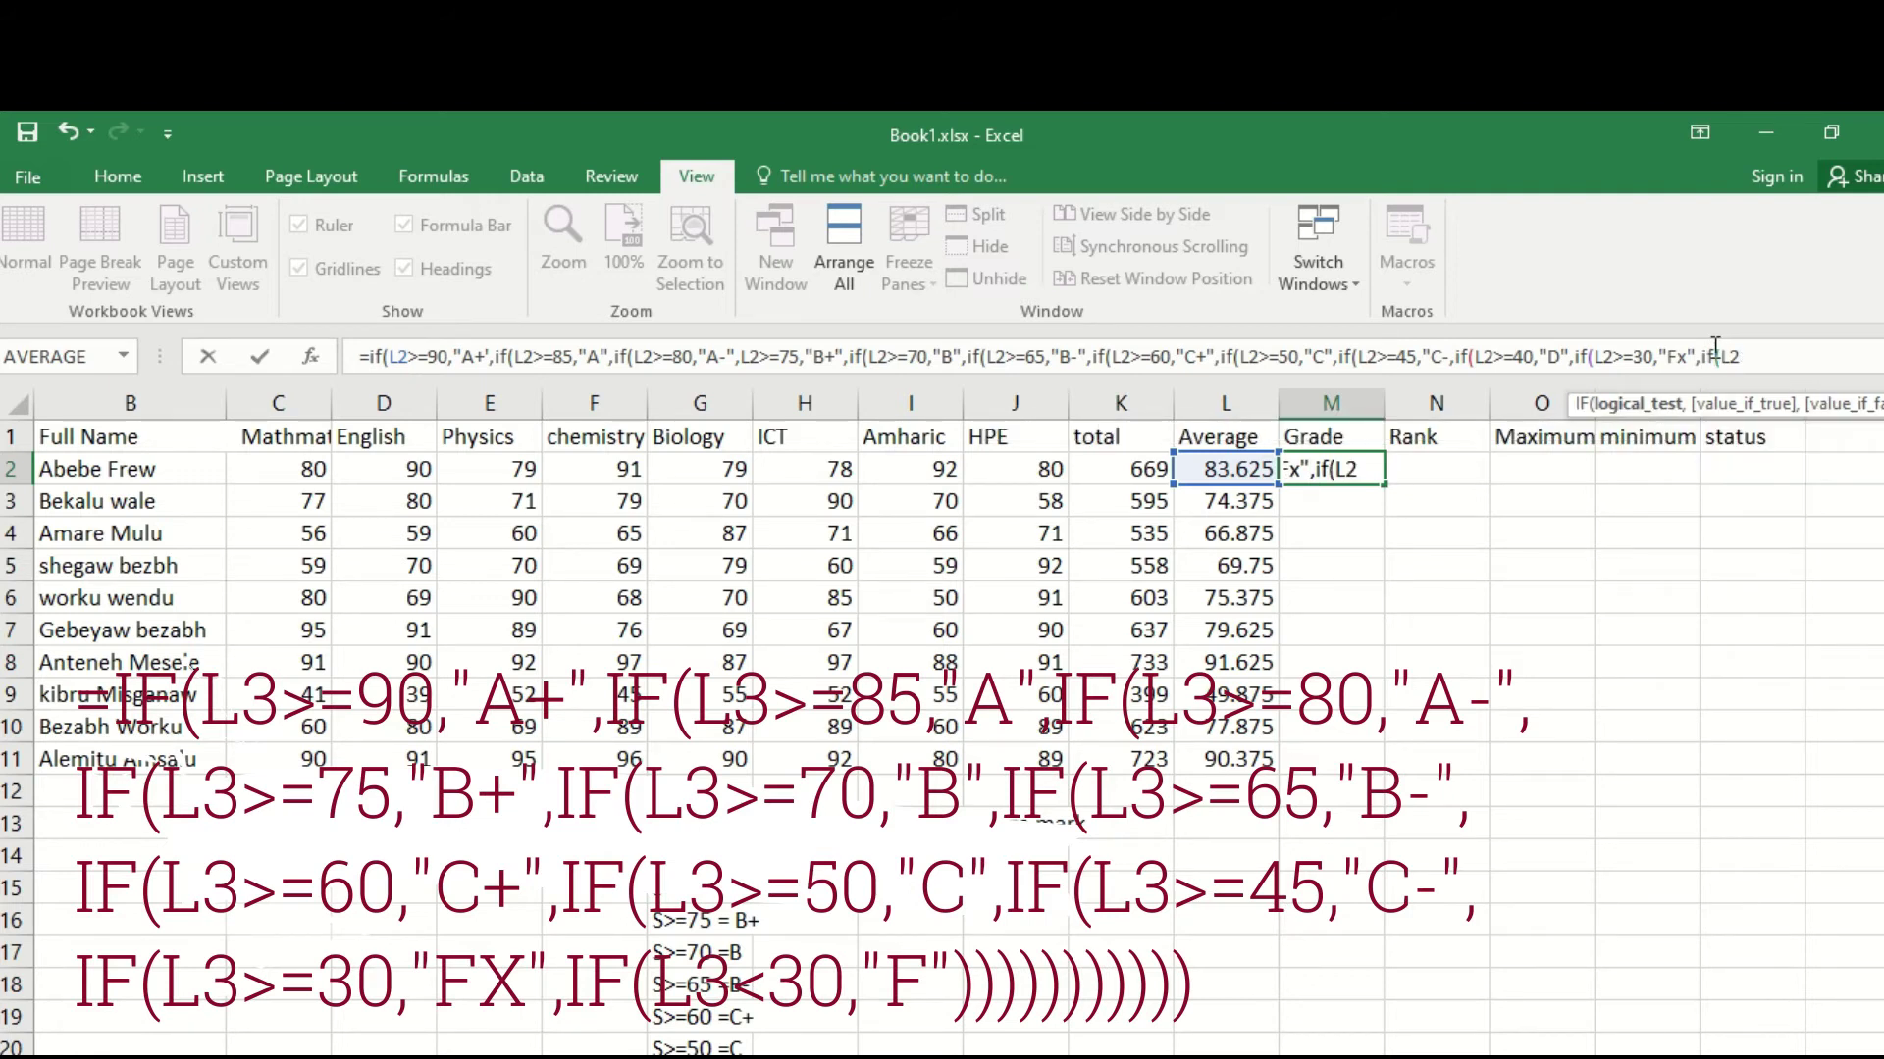
pyautogui.write('<')
pyautogui.write('30')
pyautogui.write(')')
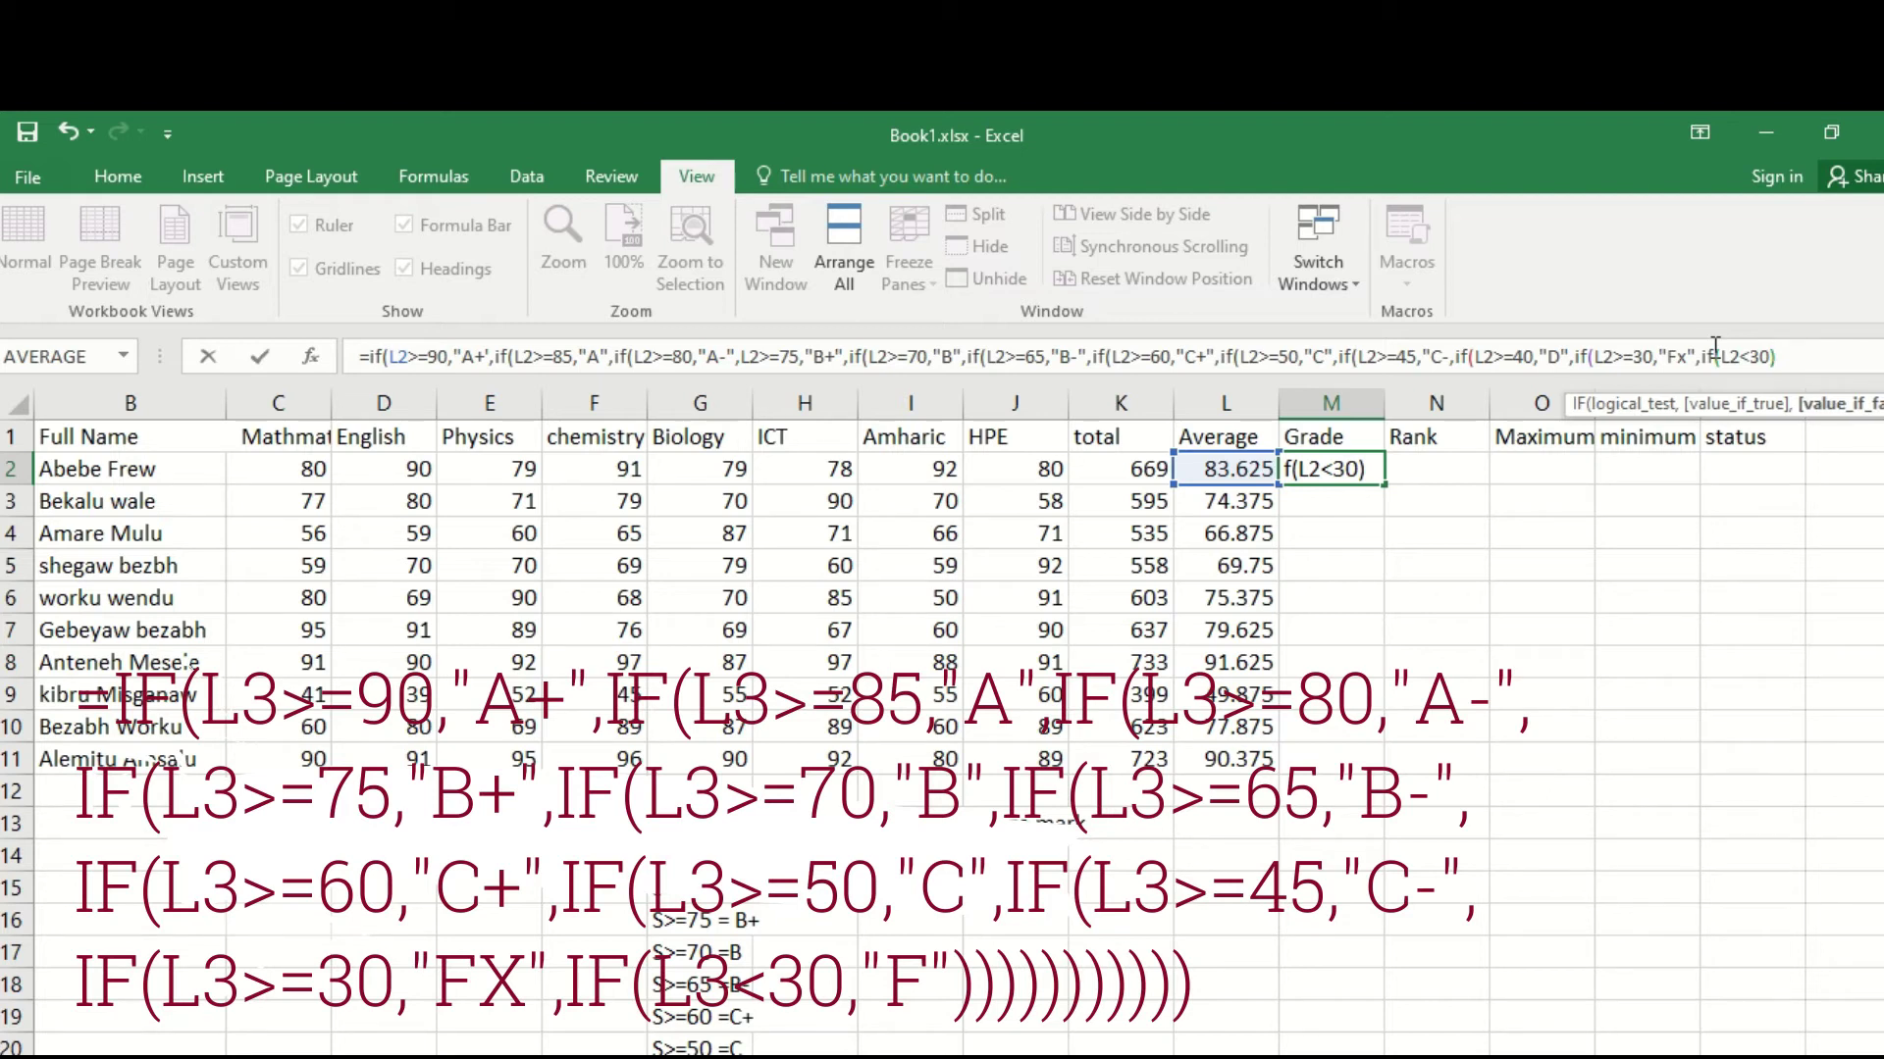
pyautogui.press('BackSpace')
pyautogui.write(',"')
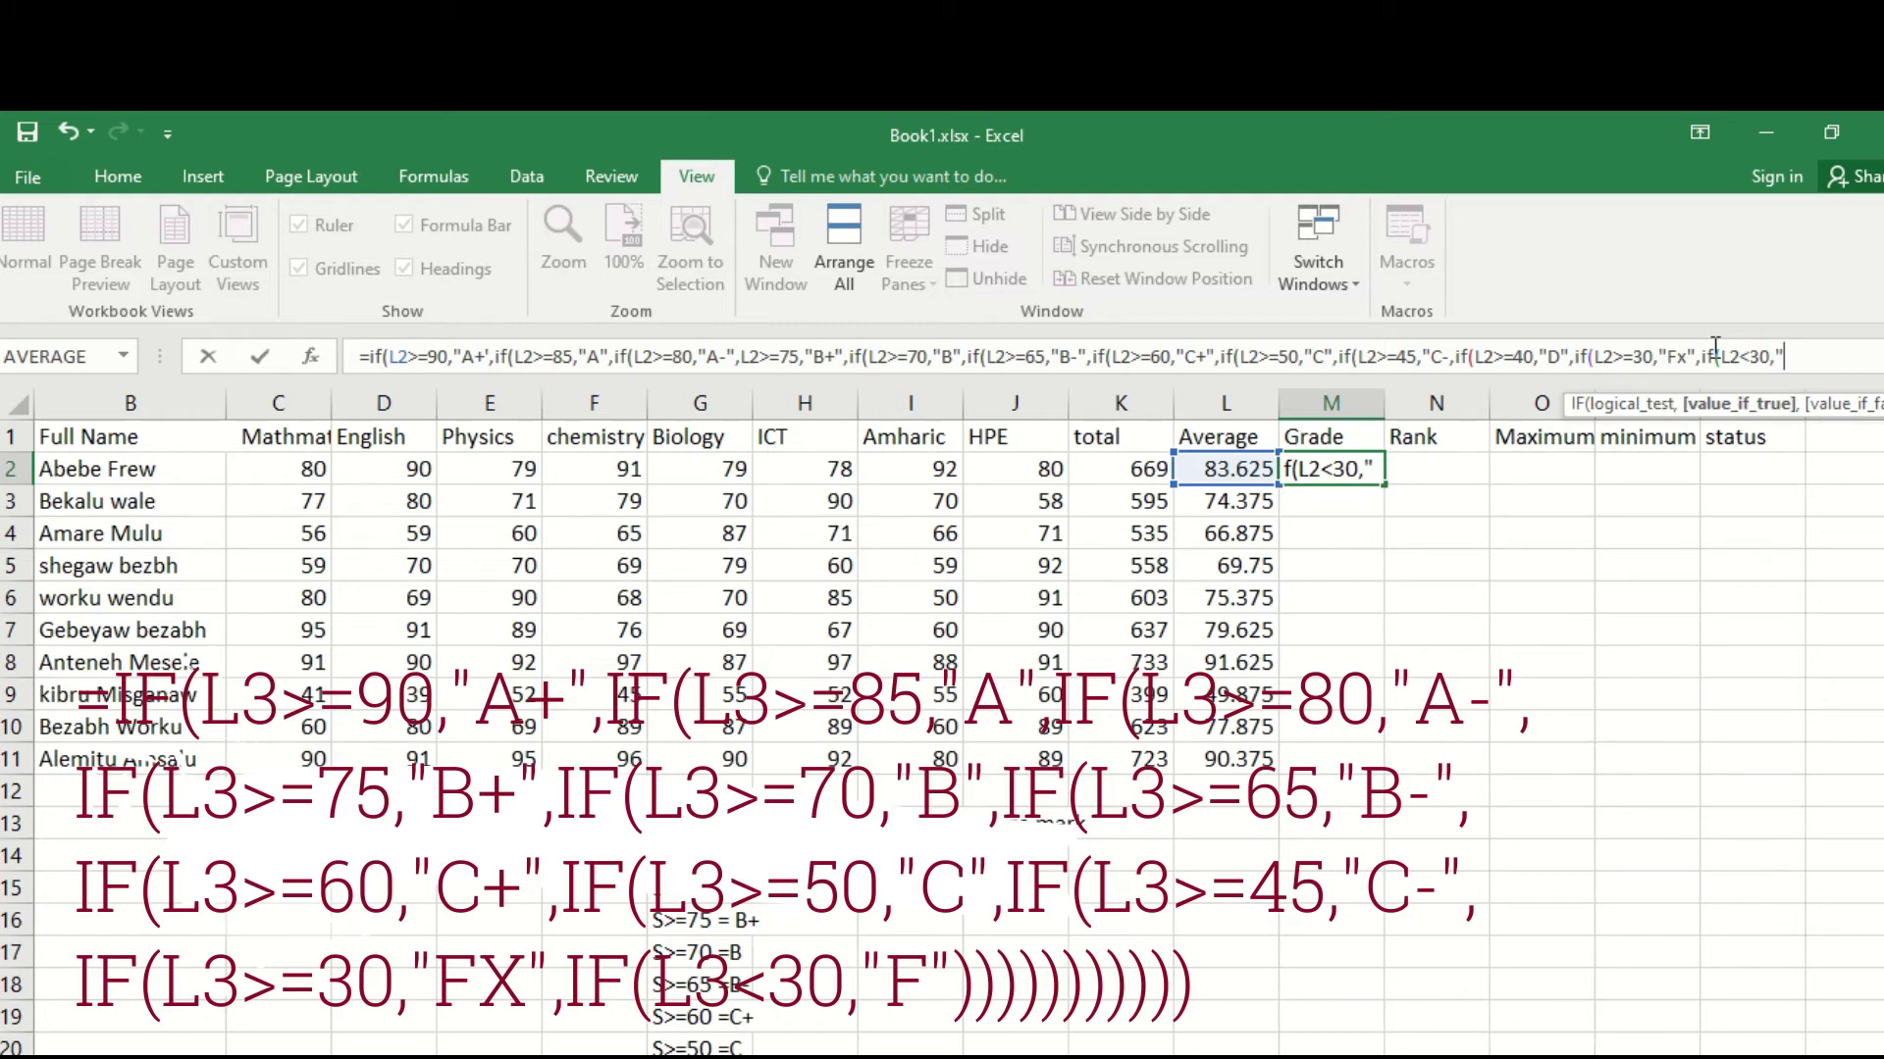
pyautogui.write('F"')
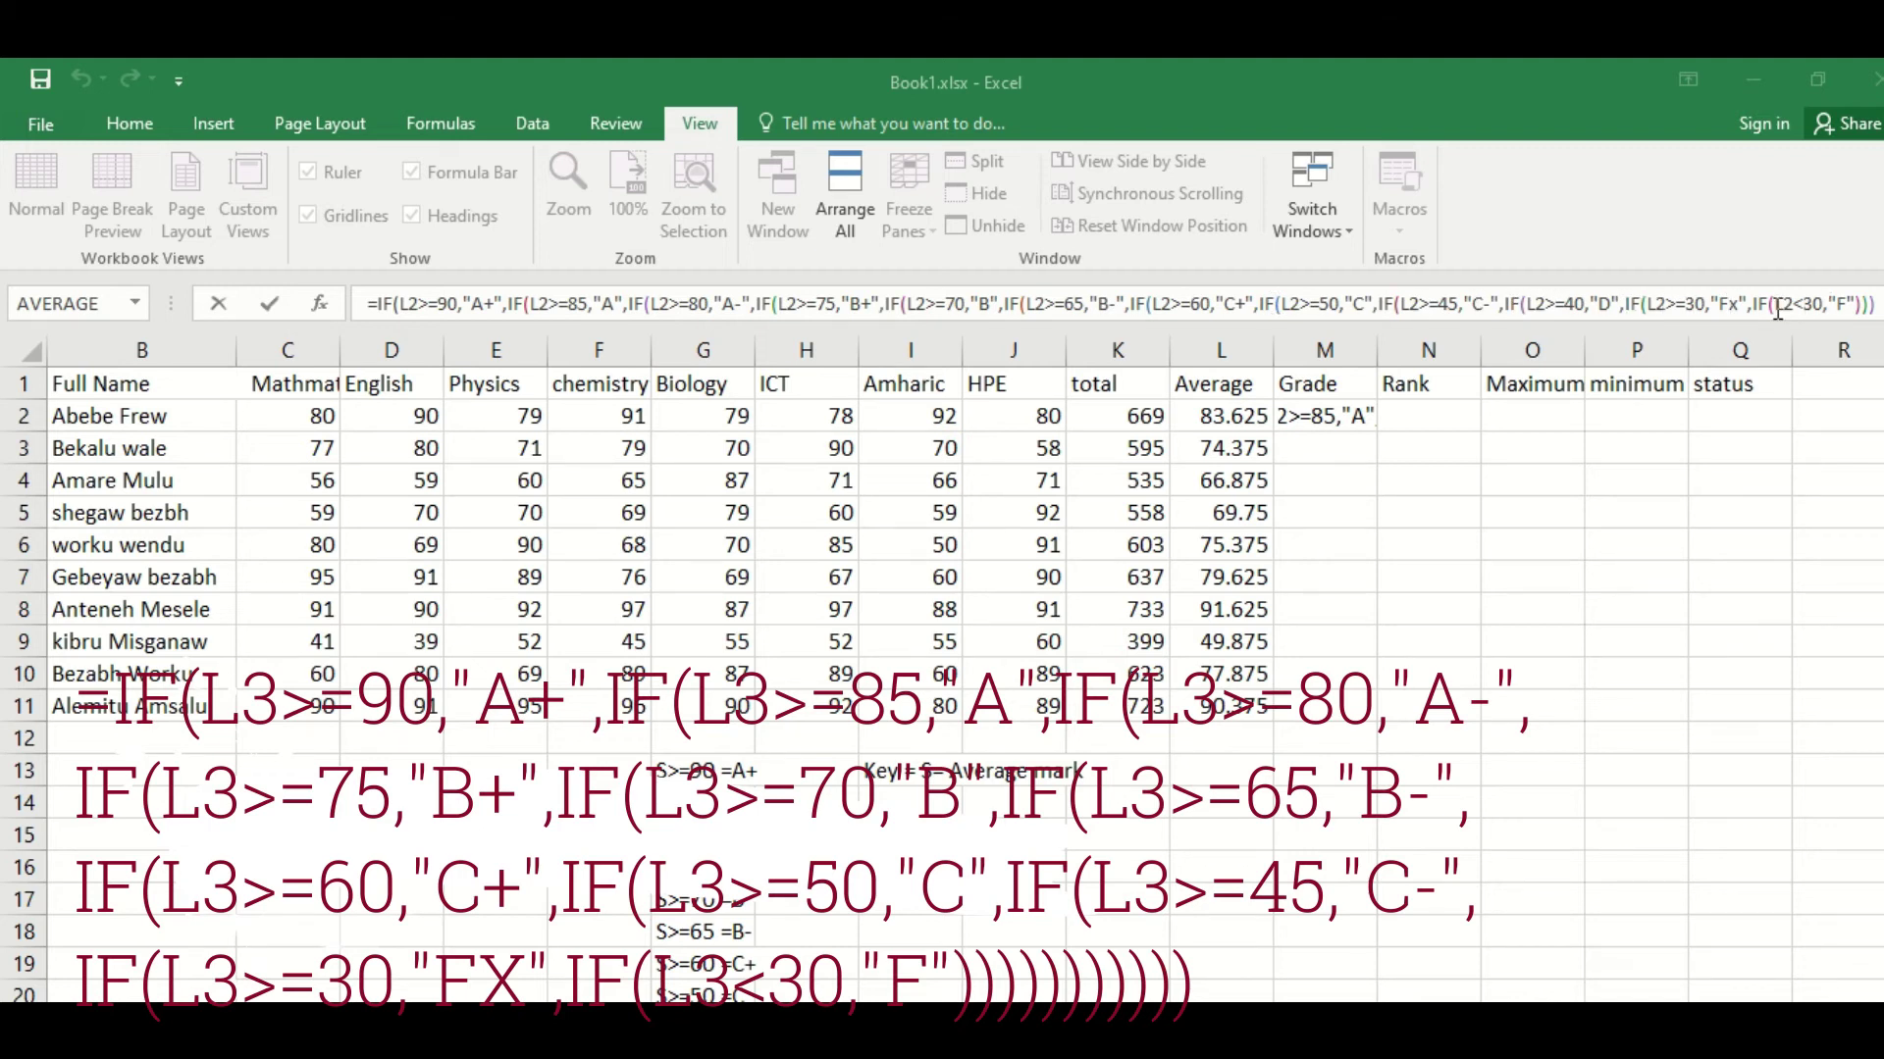
pyautogui.click(1854, 304)
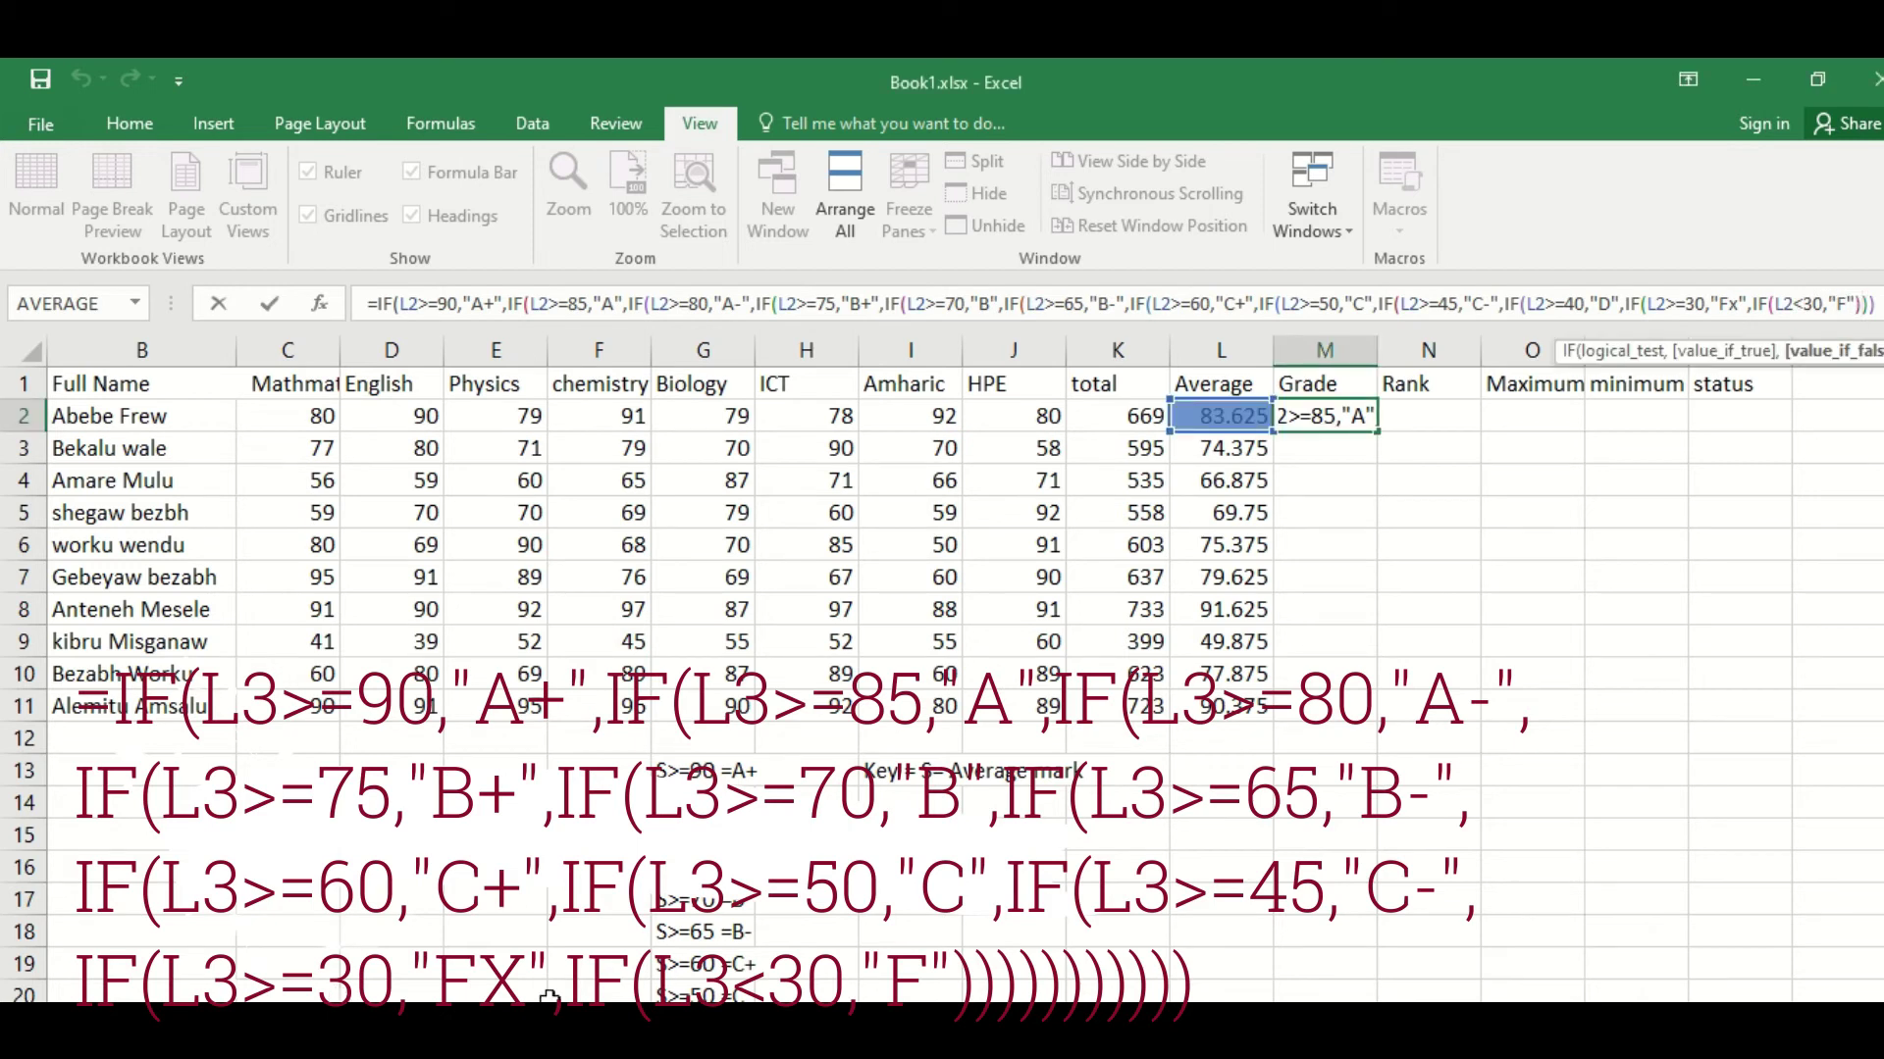
pyautogui.write('))))))))')
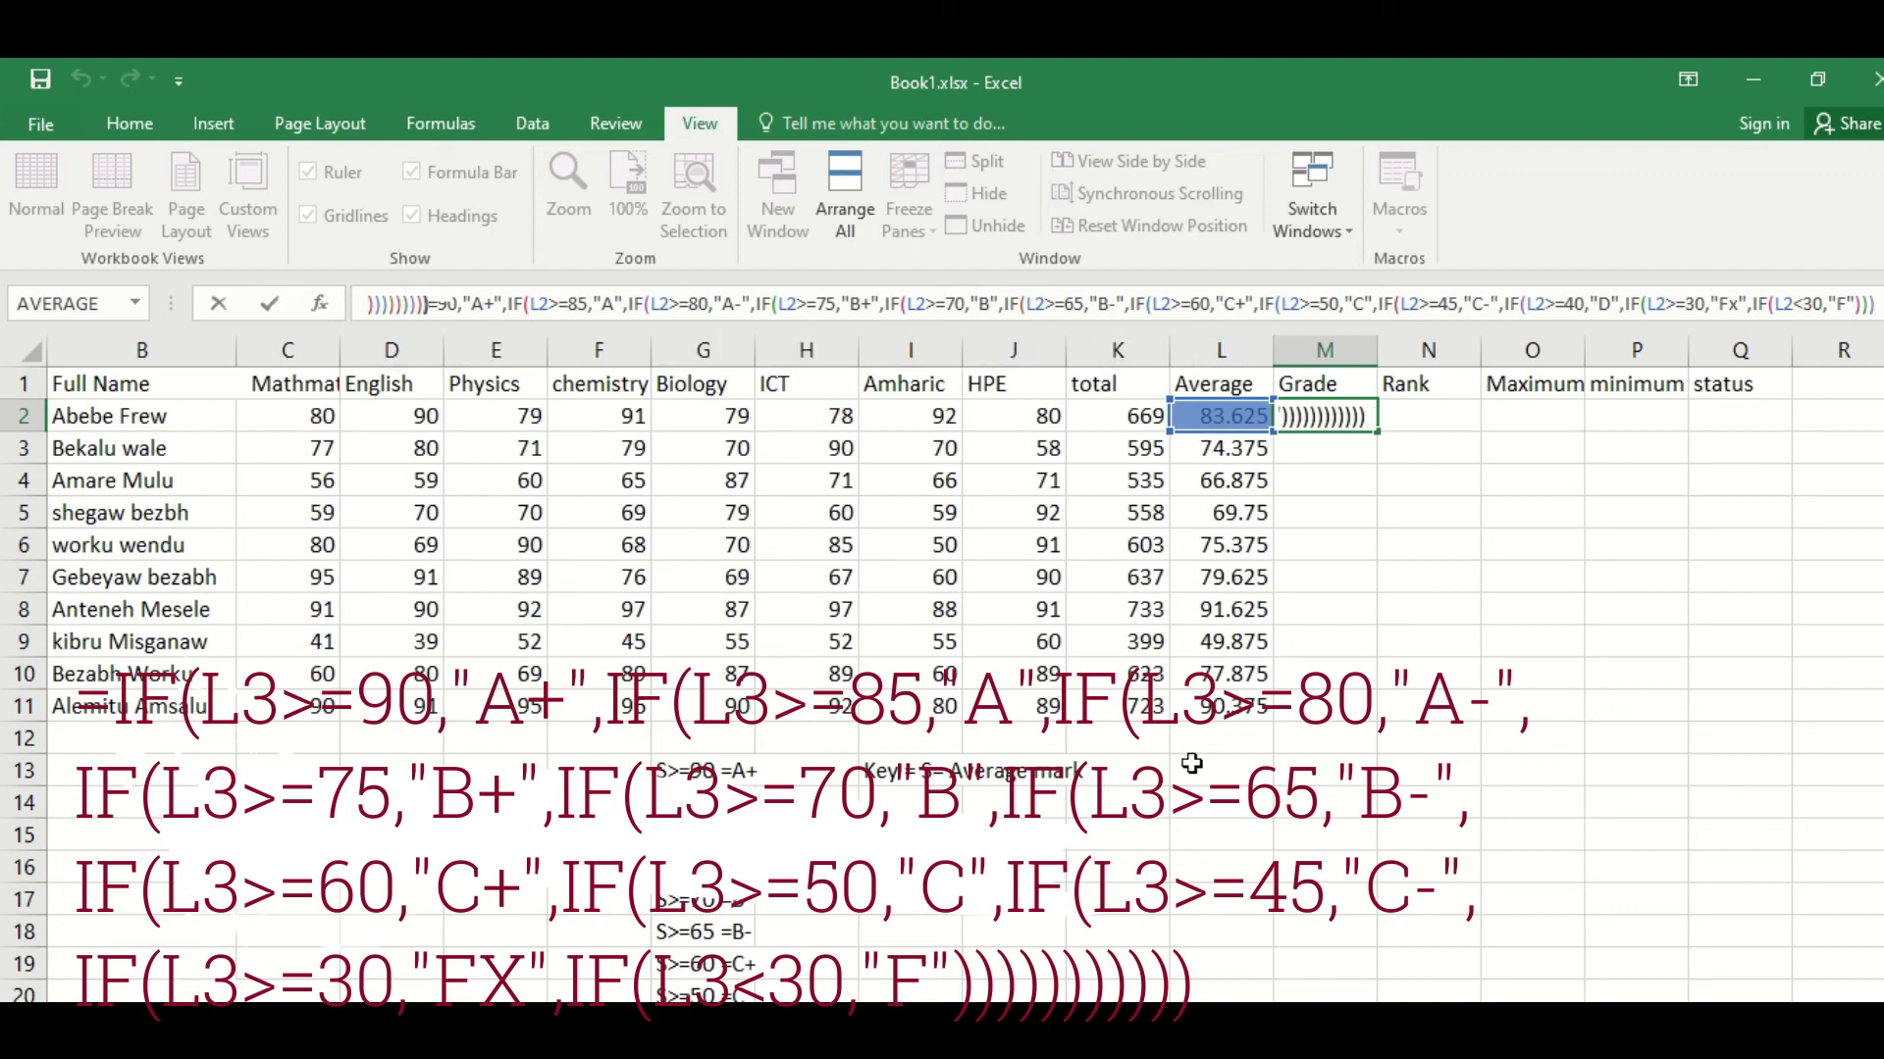
pyautogui.click(1863, 299)
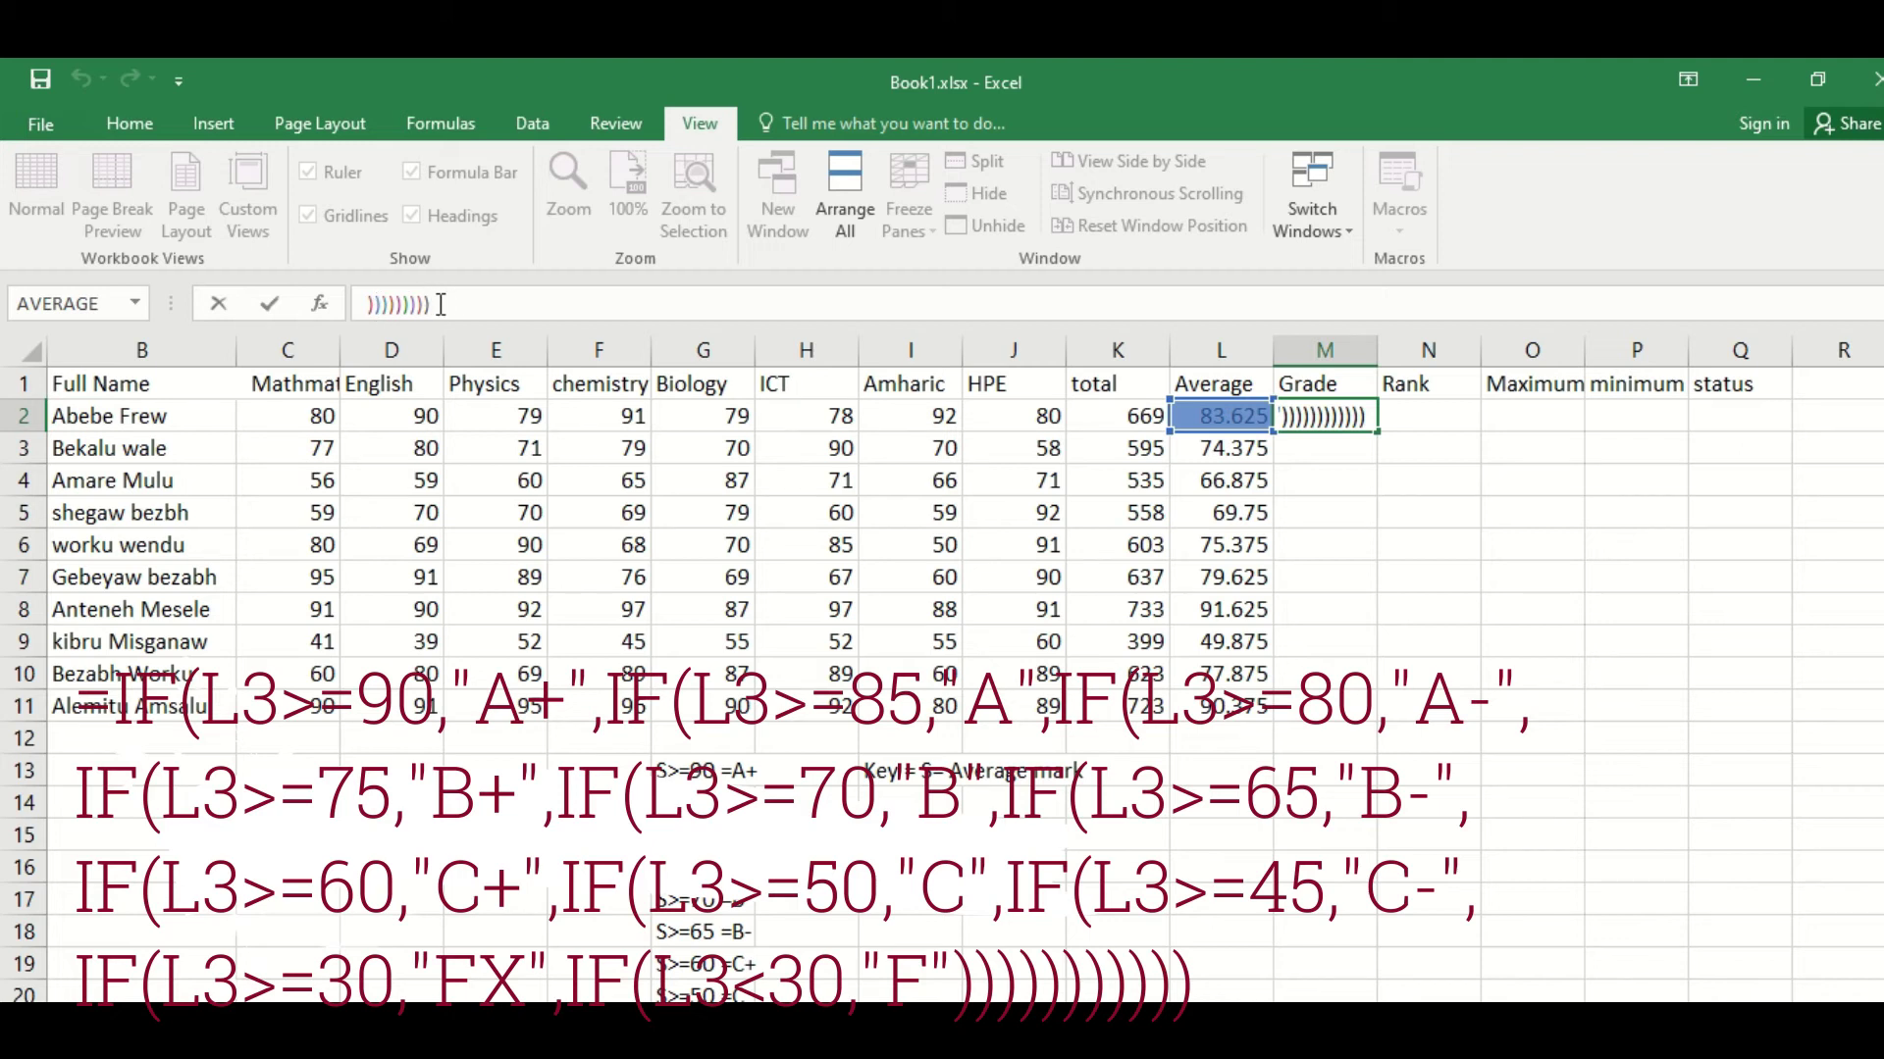
pyautogui.press('Return')
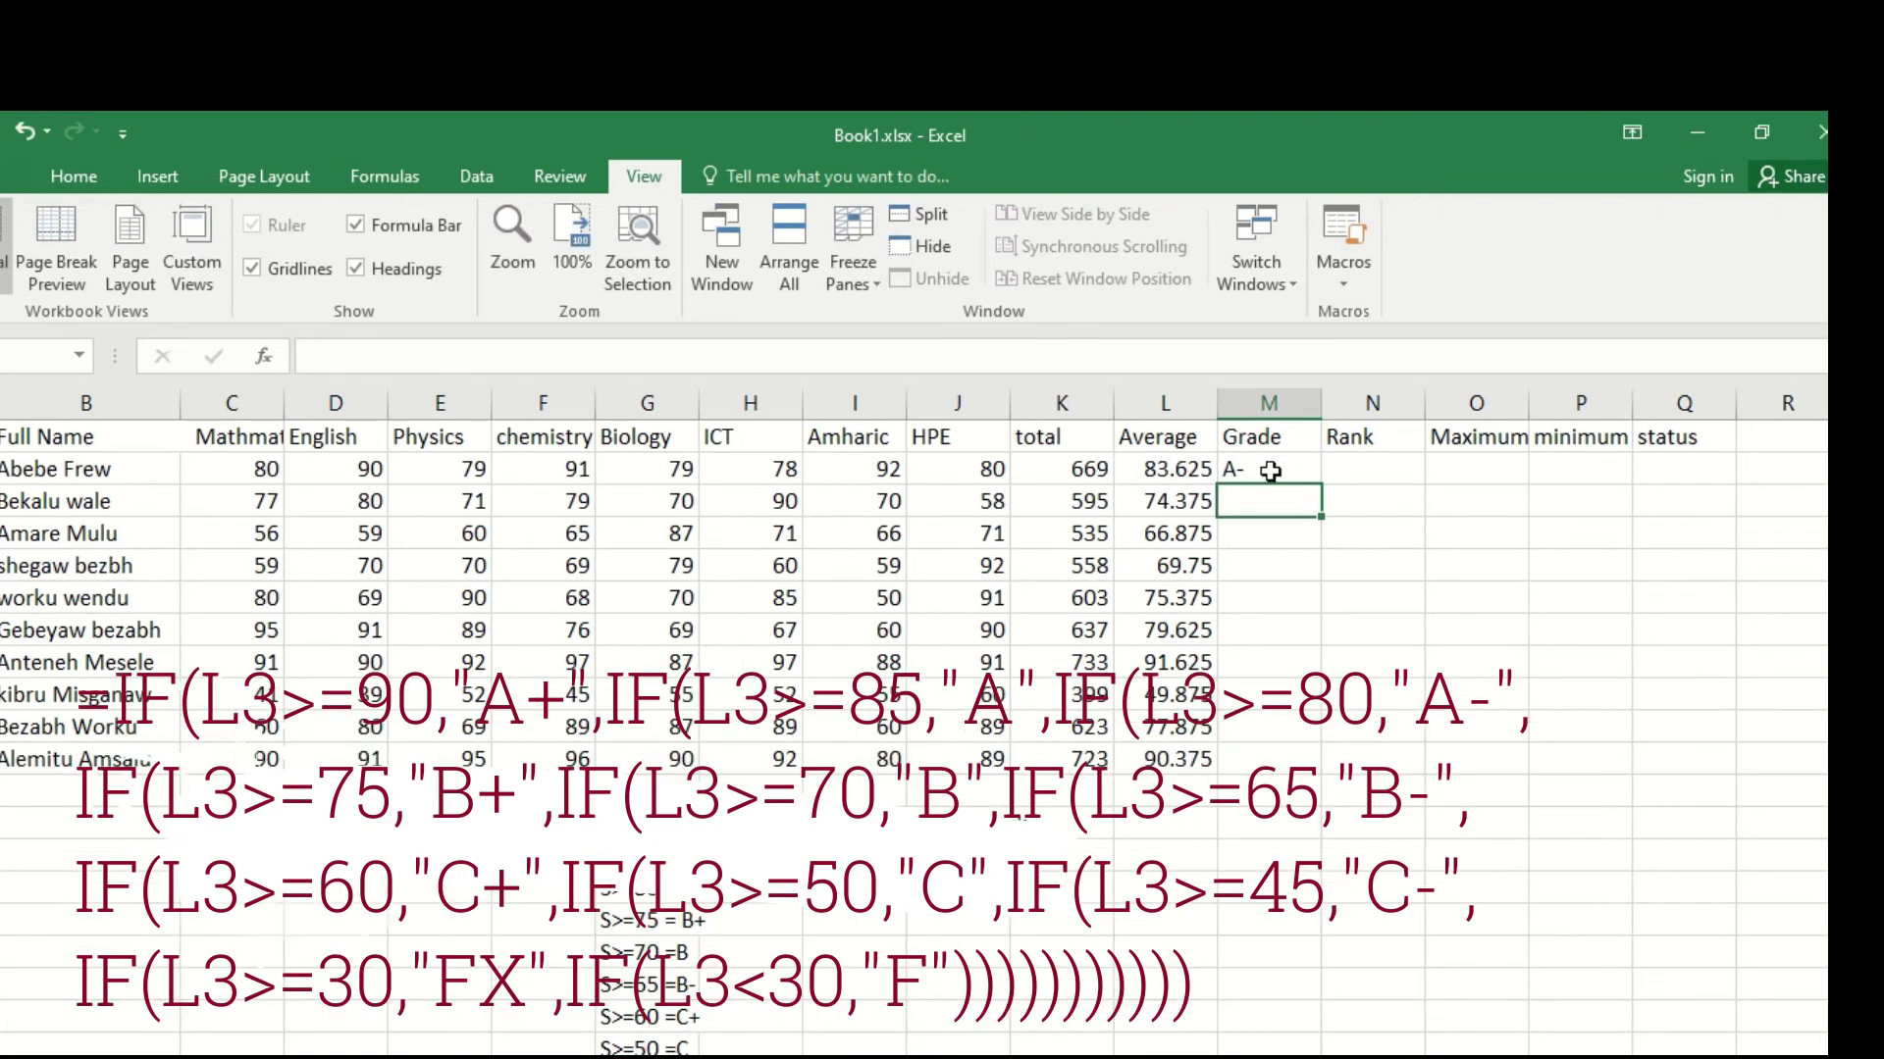
# Step: Fill the M2 grade formula down to M11, giving grades from A- to A+
pyautogui.click(1324, 416)
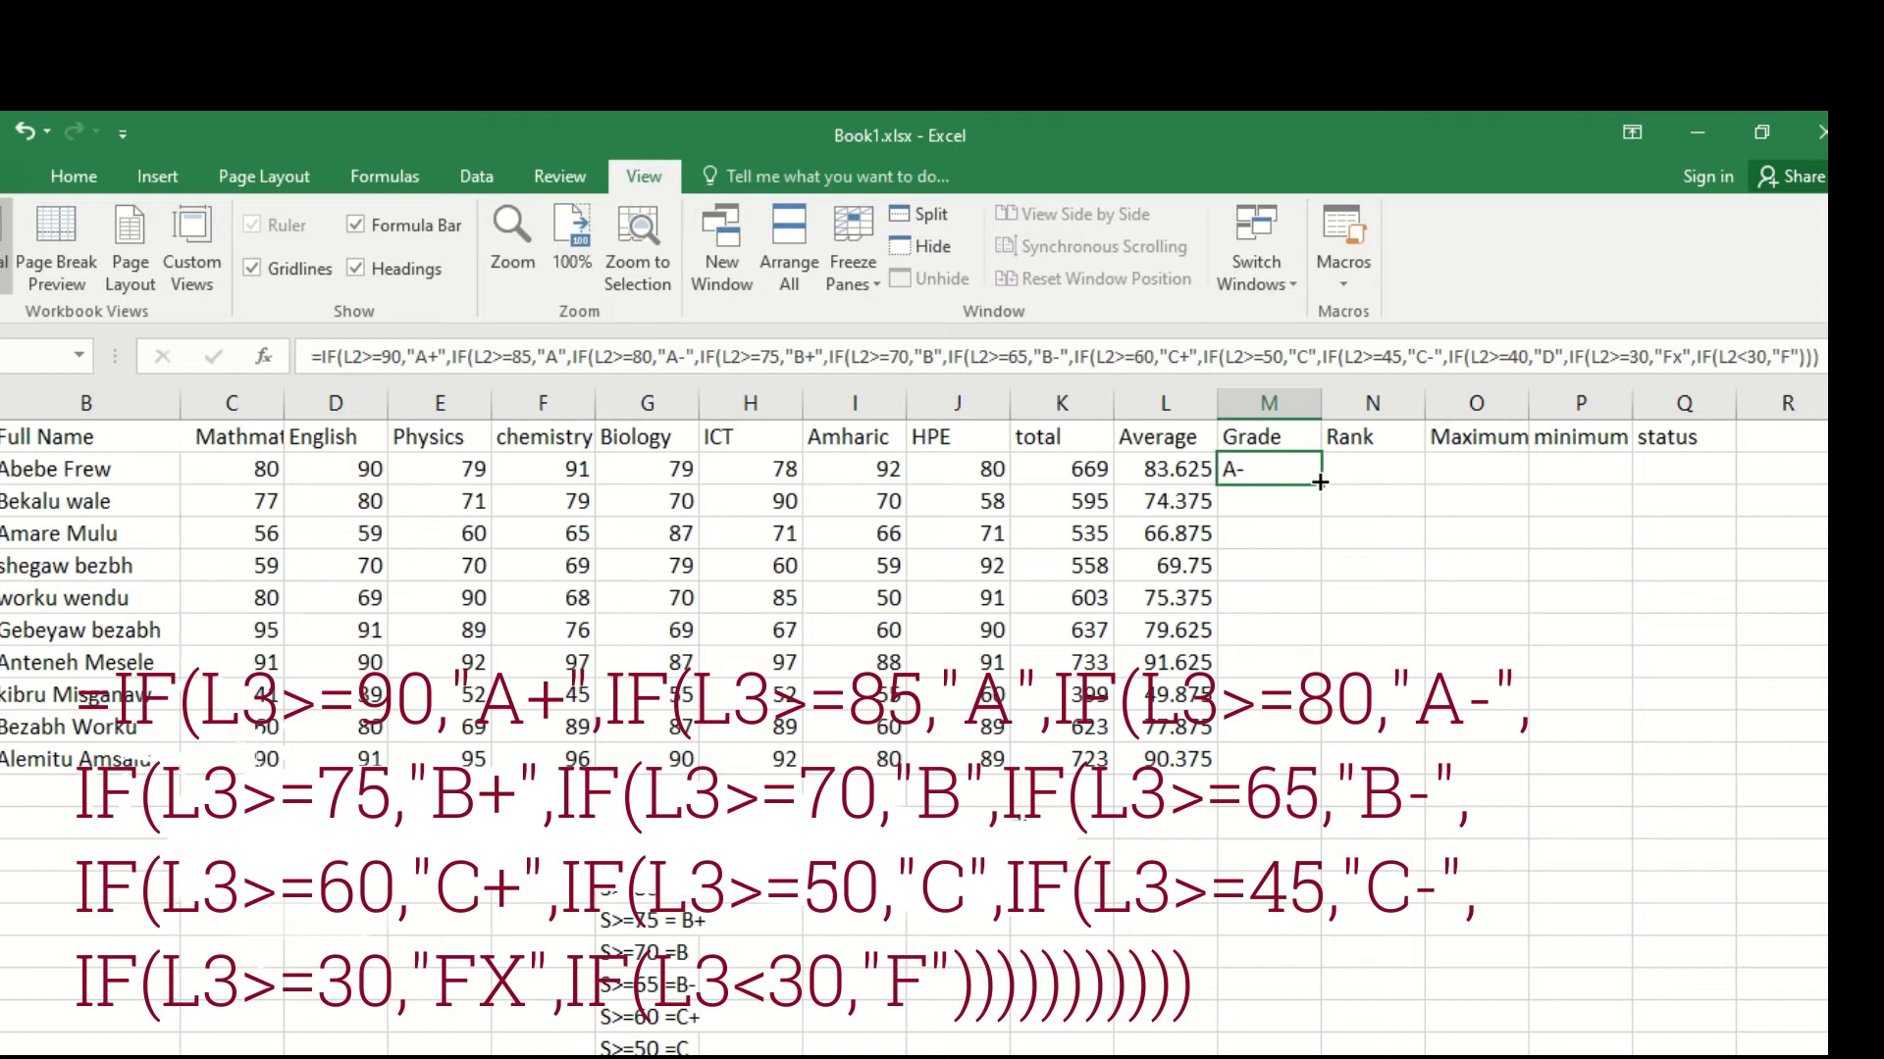
pyautogui.moveTo(1319, 482); pyautogui.dragTo(1322, 670)
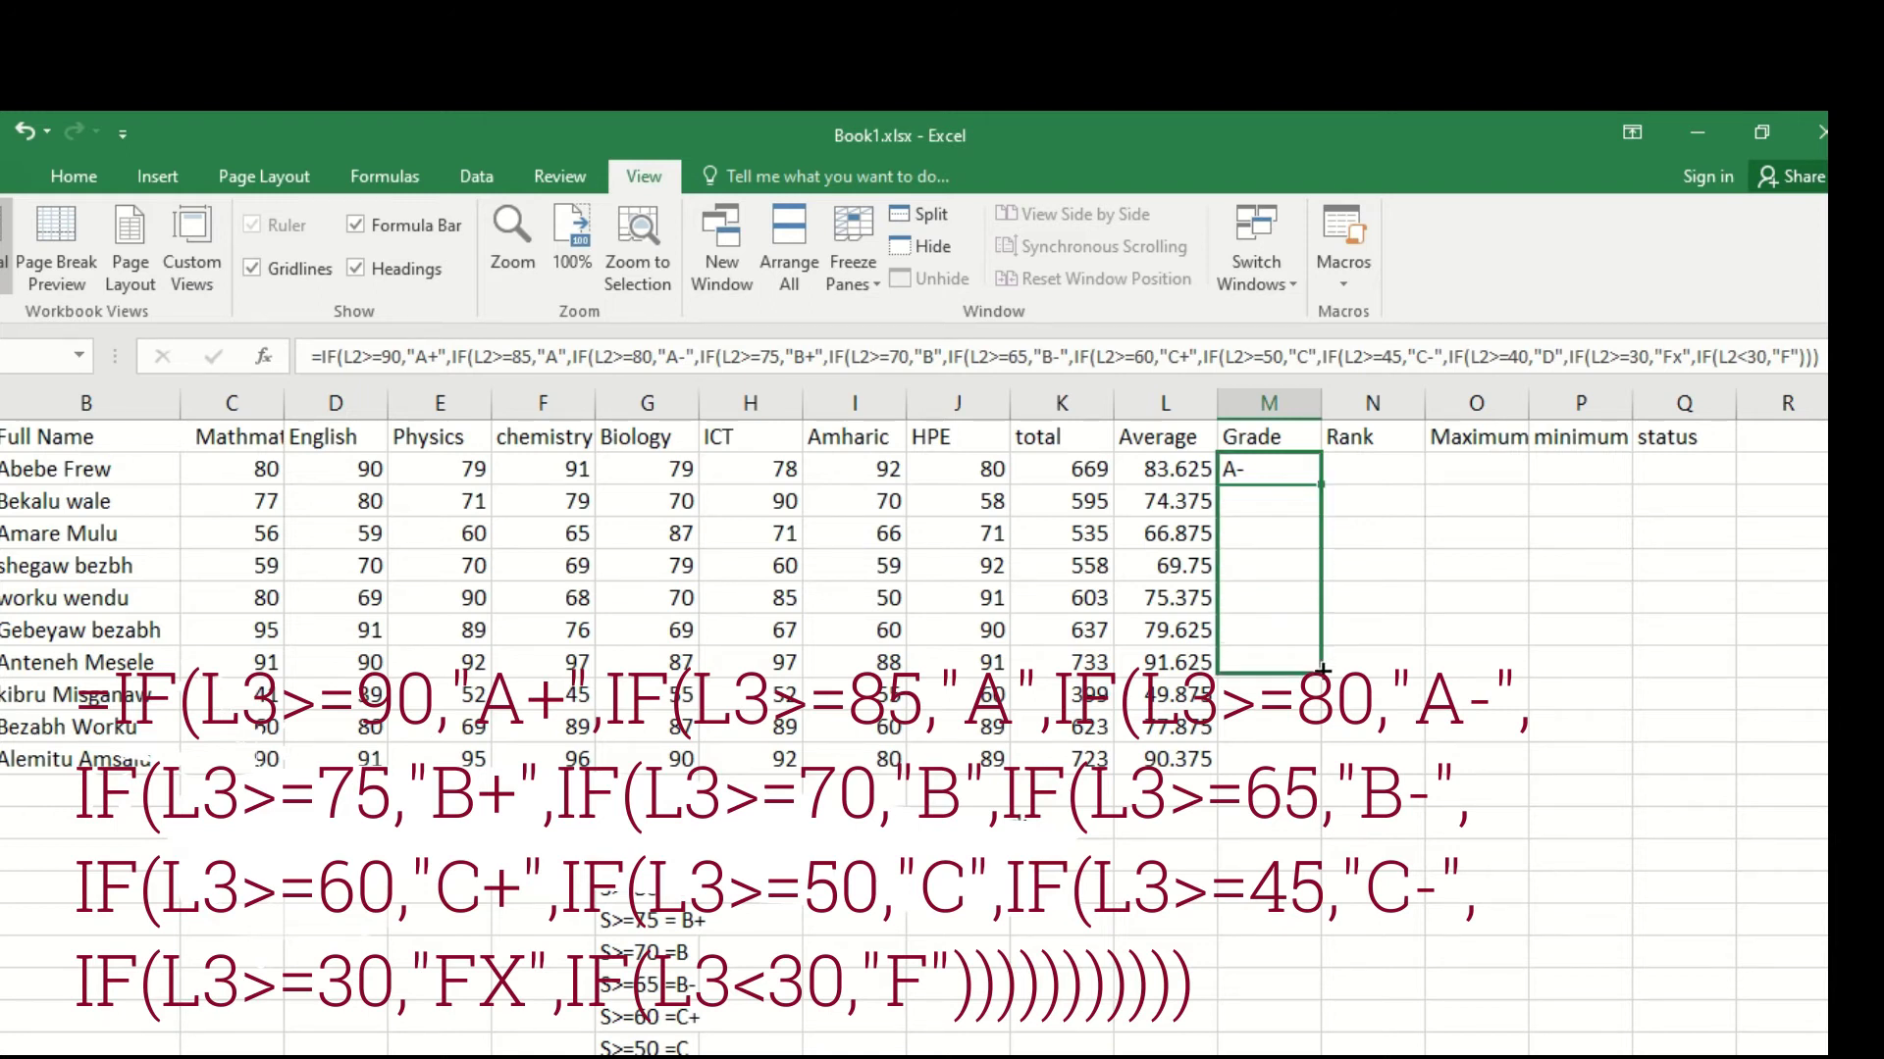
pyautogui.moveTo(1322, 670); pyautogui.dragTo(1326, 766)
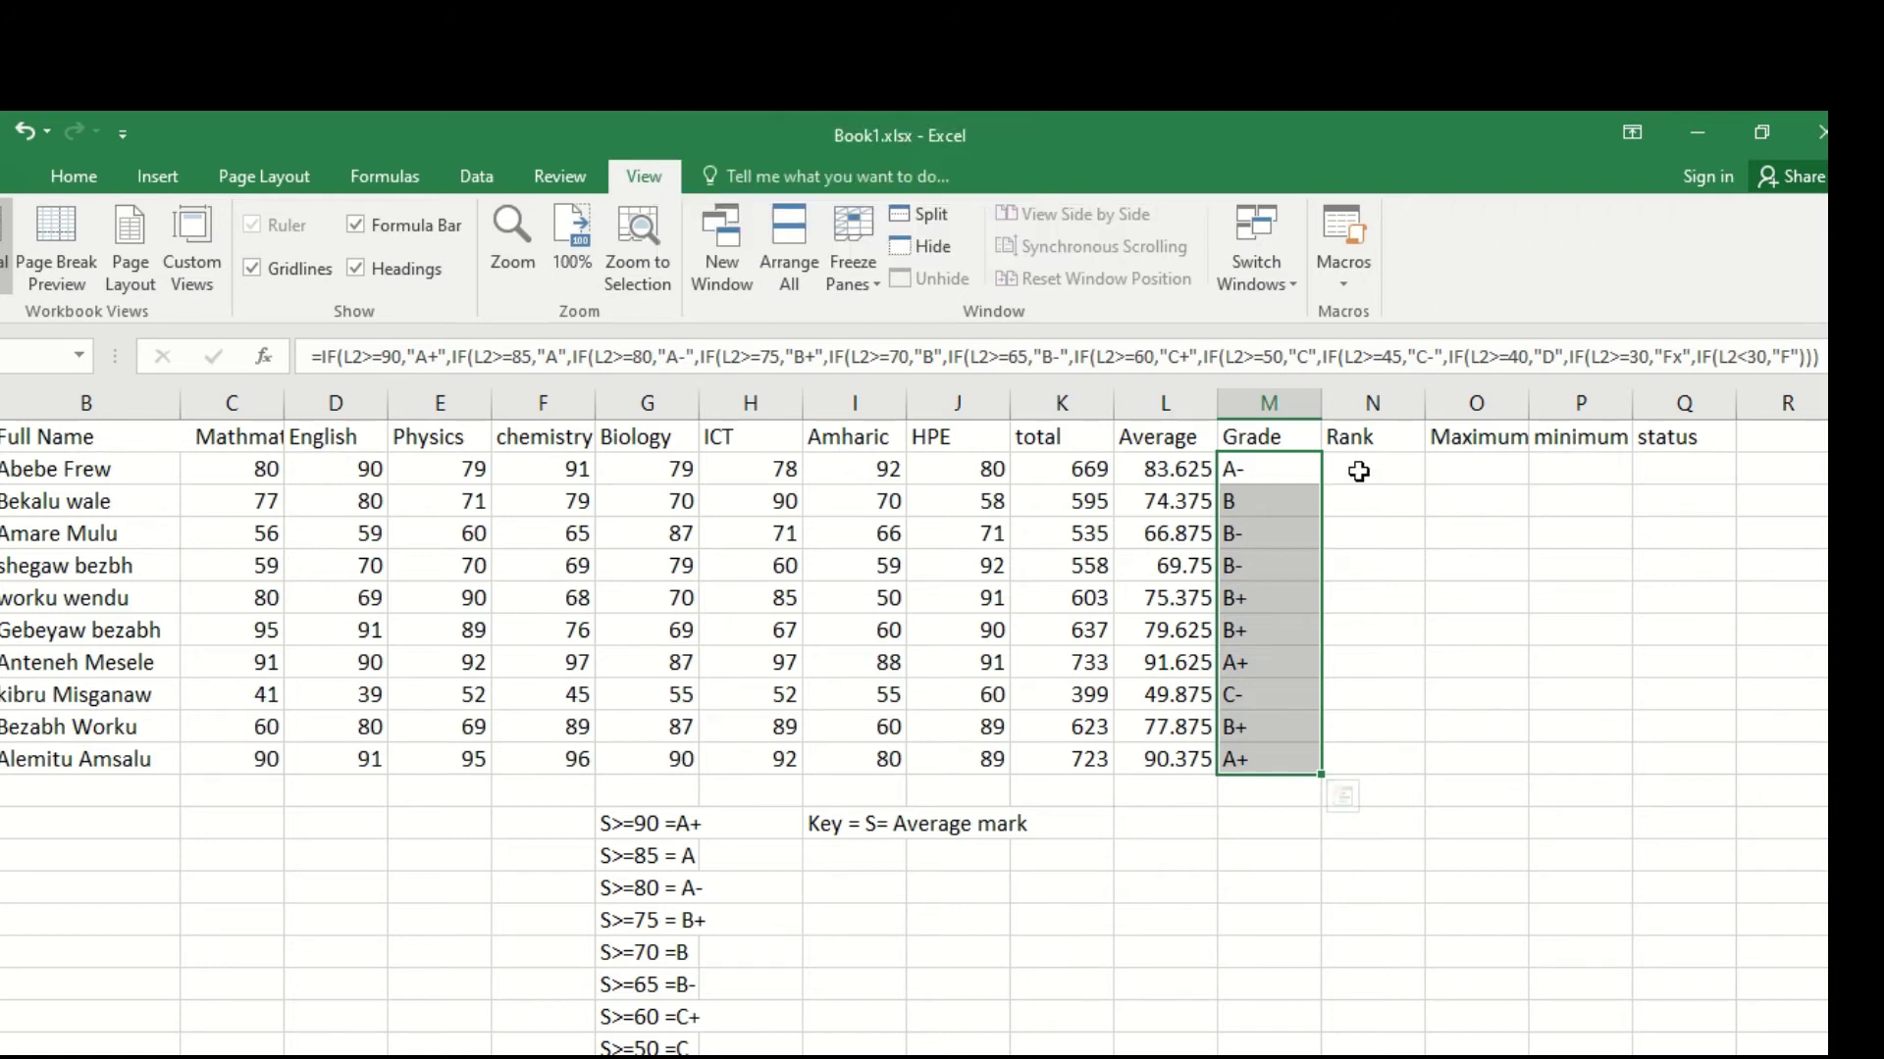
pyautogui.click(1276, 474)
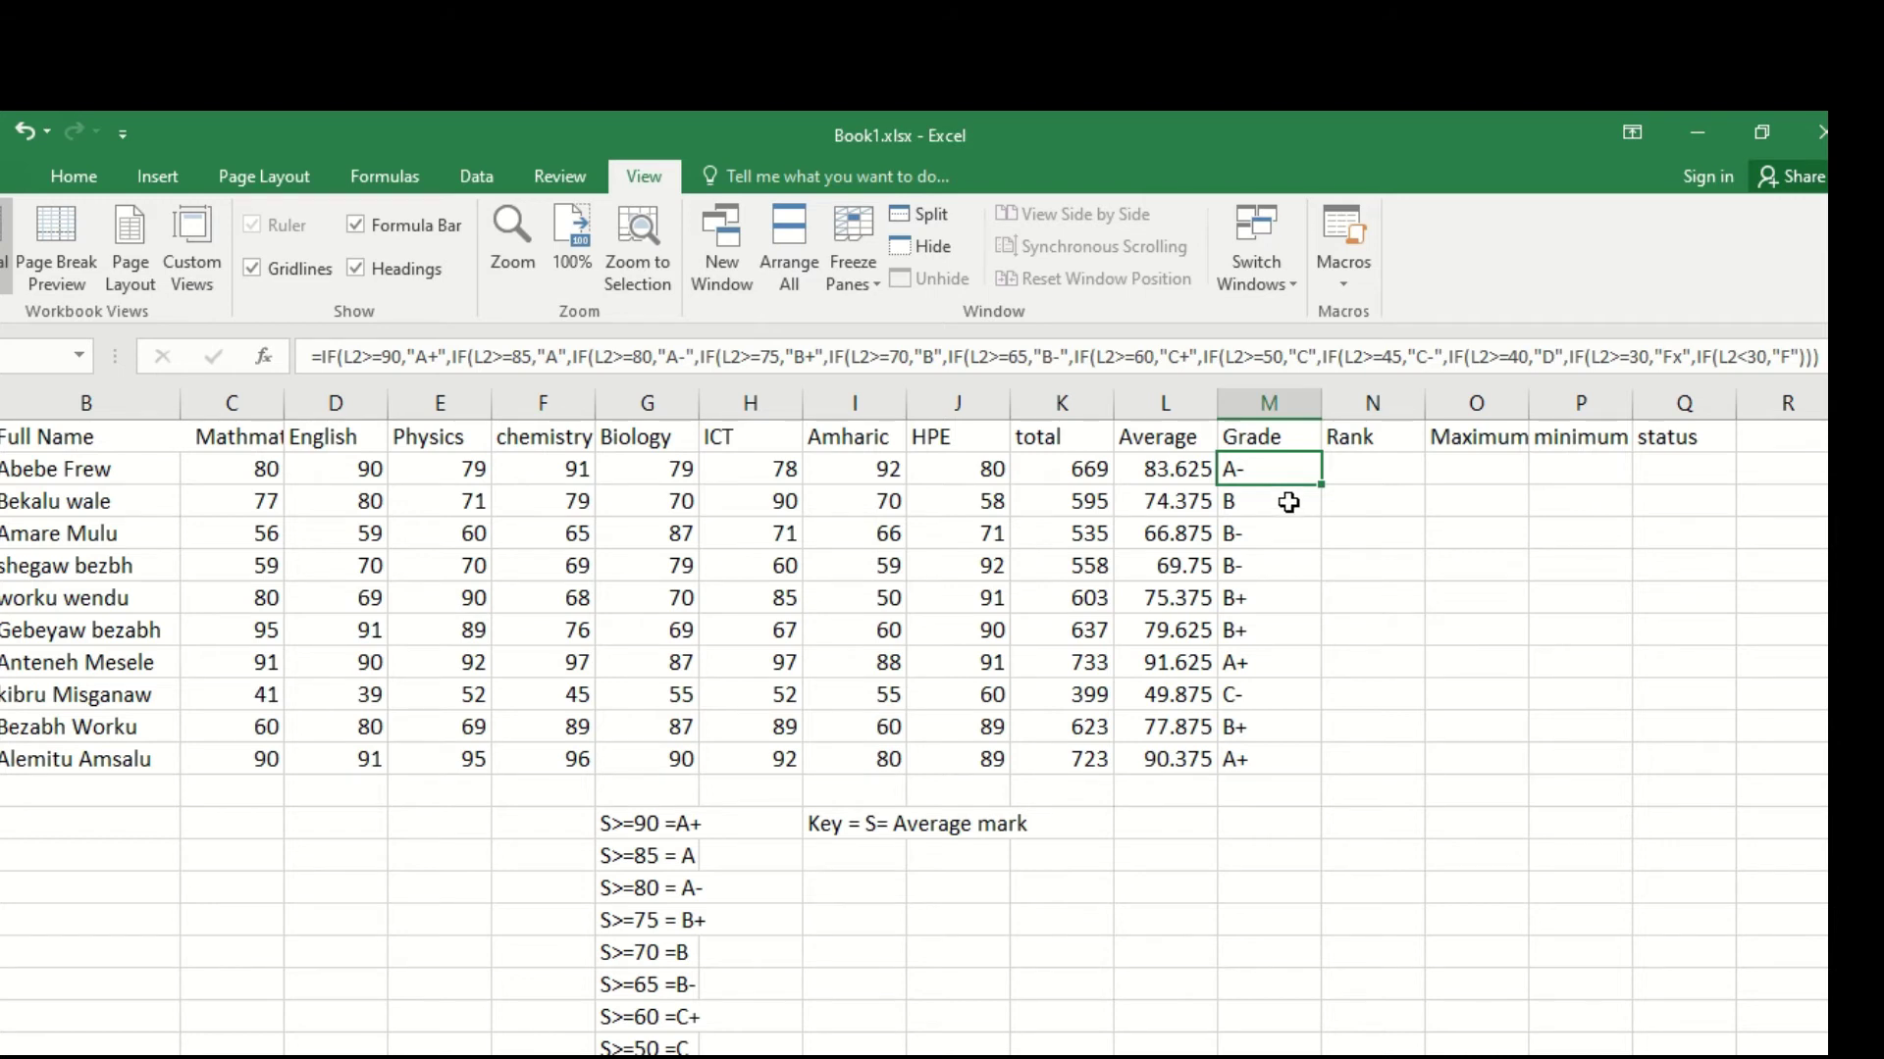
pyautogui.click(1354, 471)
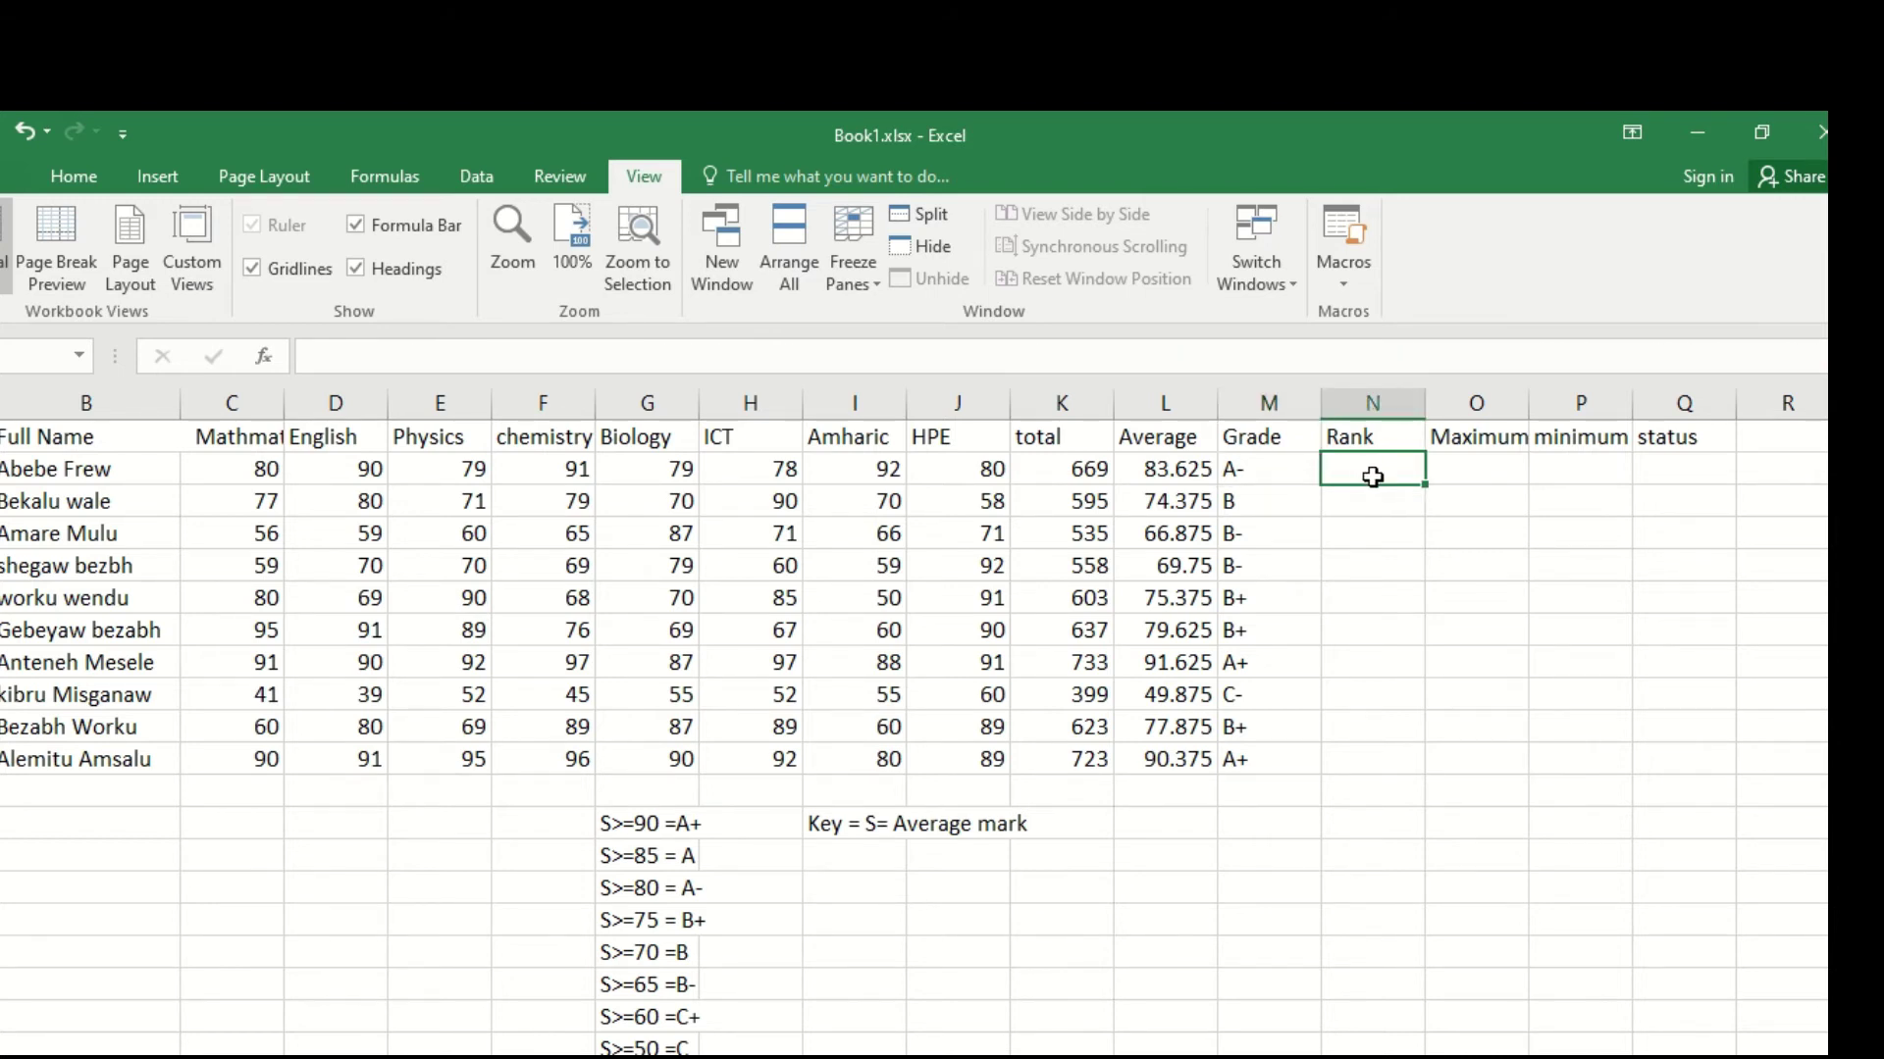
# Step: Browse AutoSum's More Functions list on the Home tab, then close it without inserting anything
pyautogui.click(49, 179)
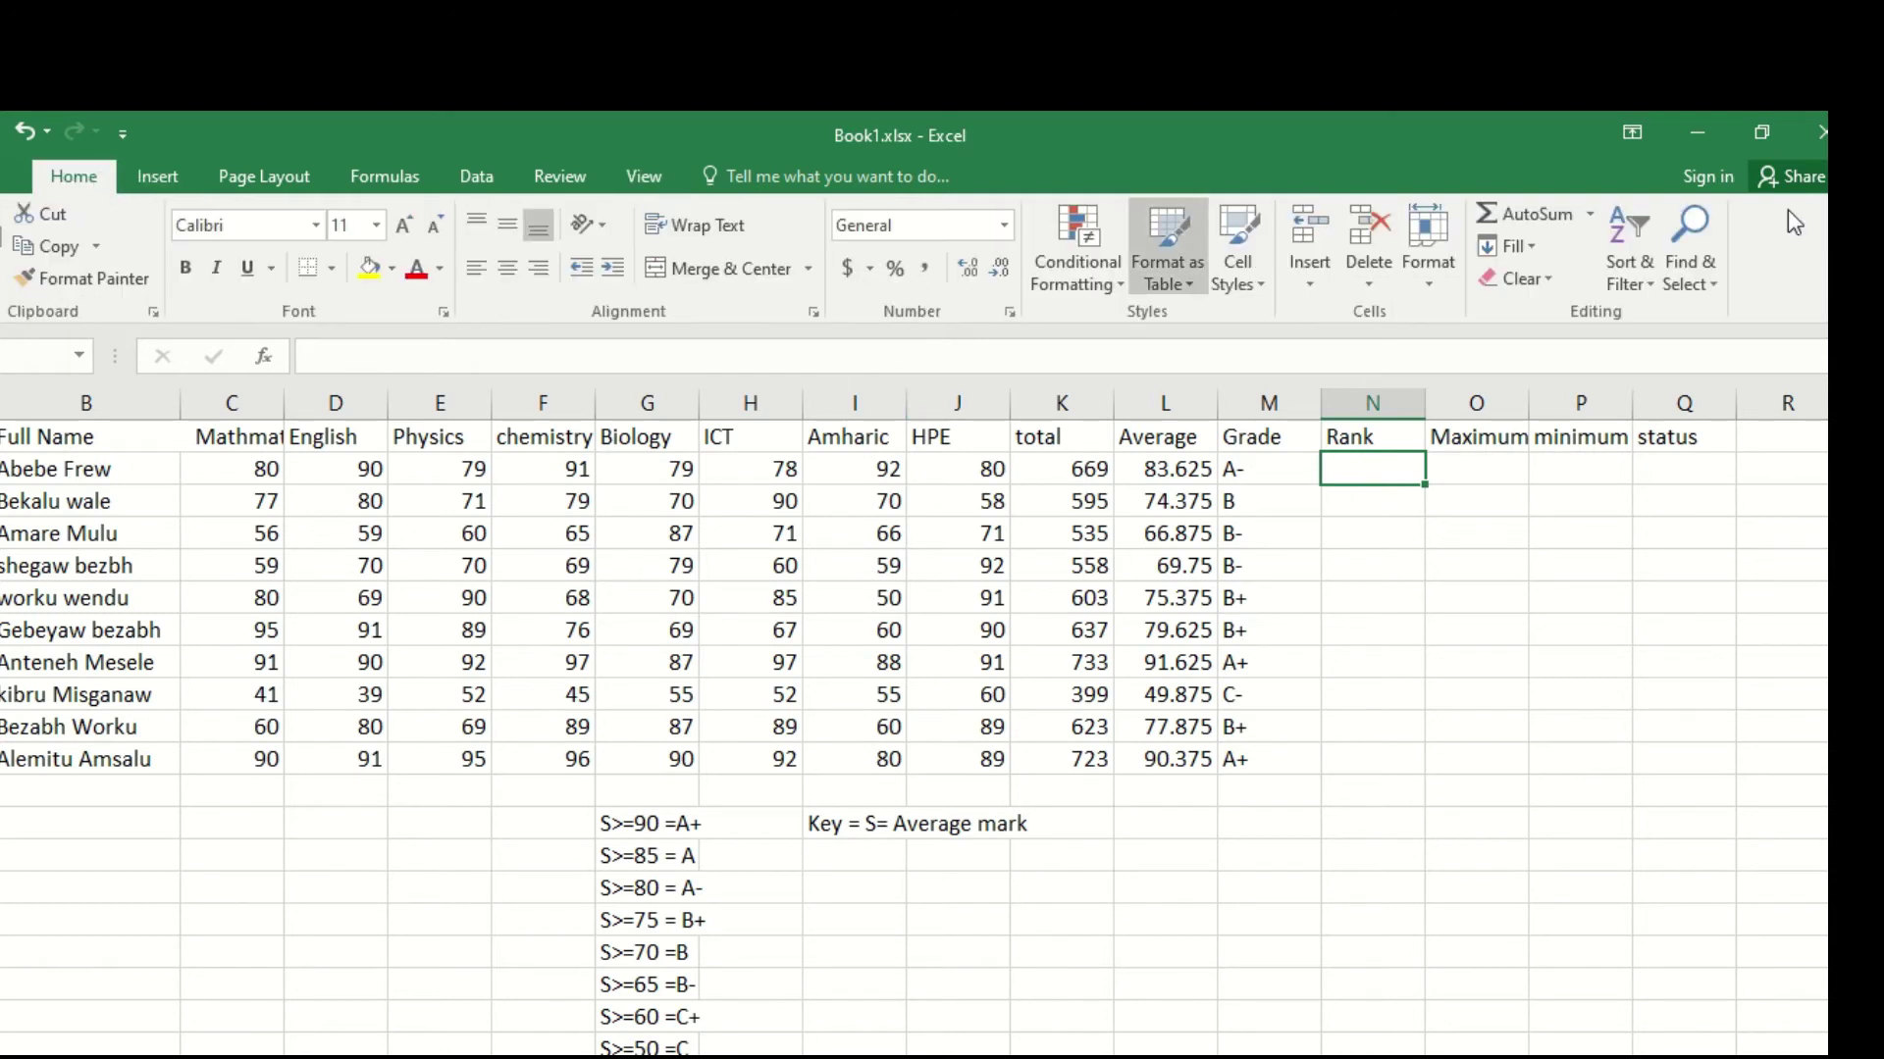
pyautogui.click(1590, 222)
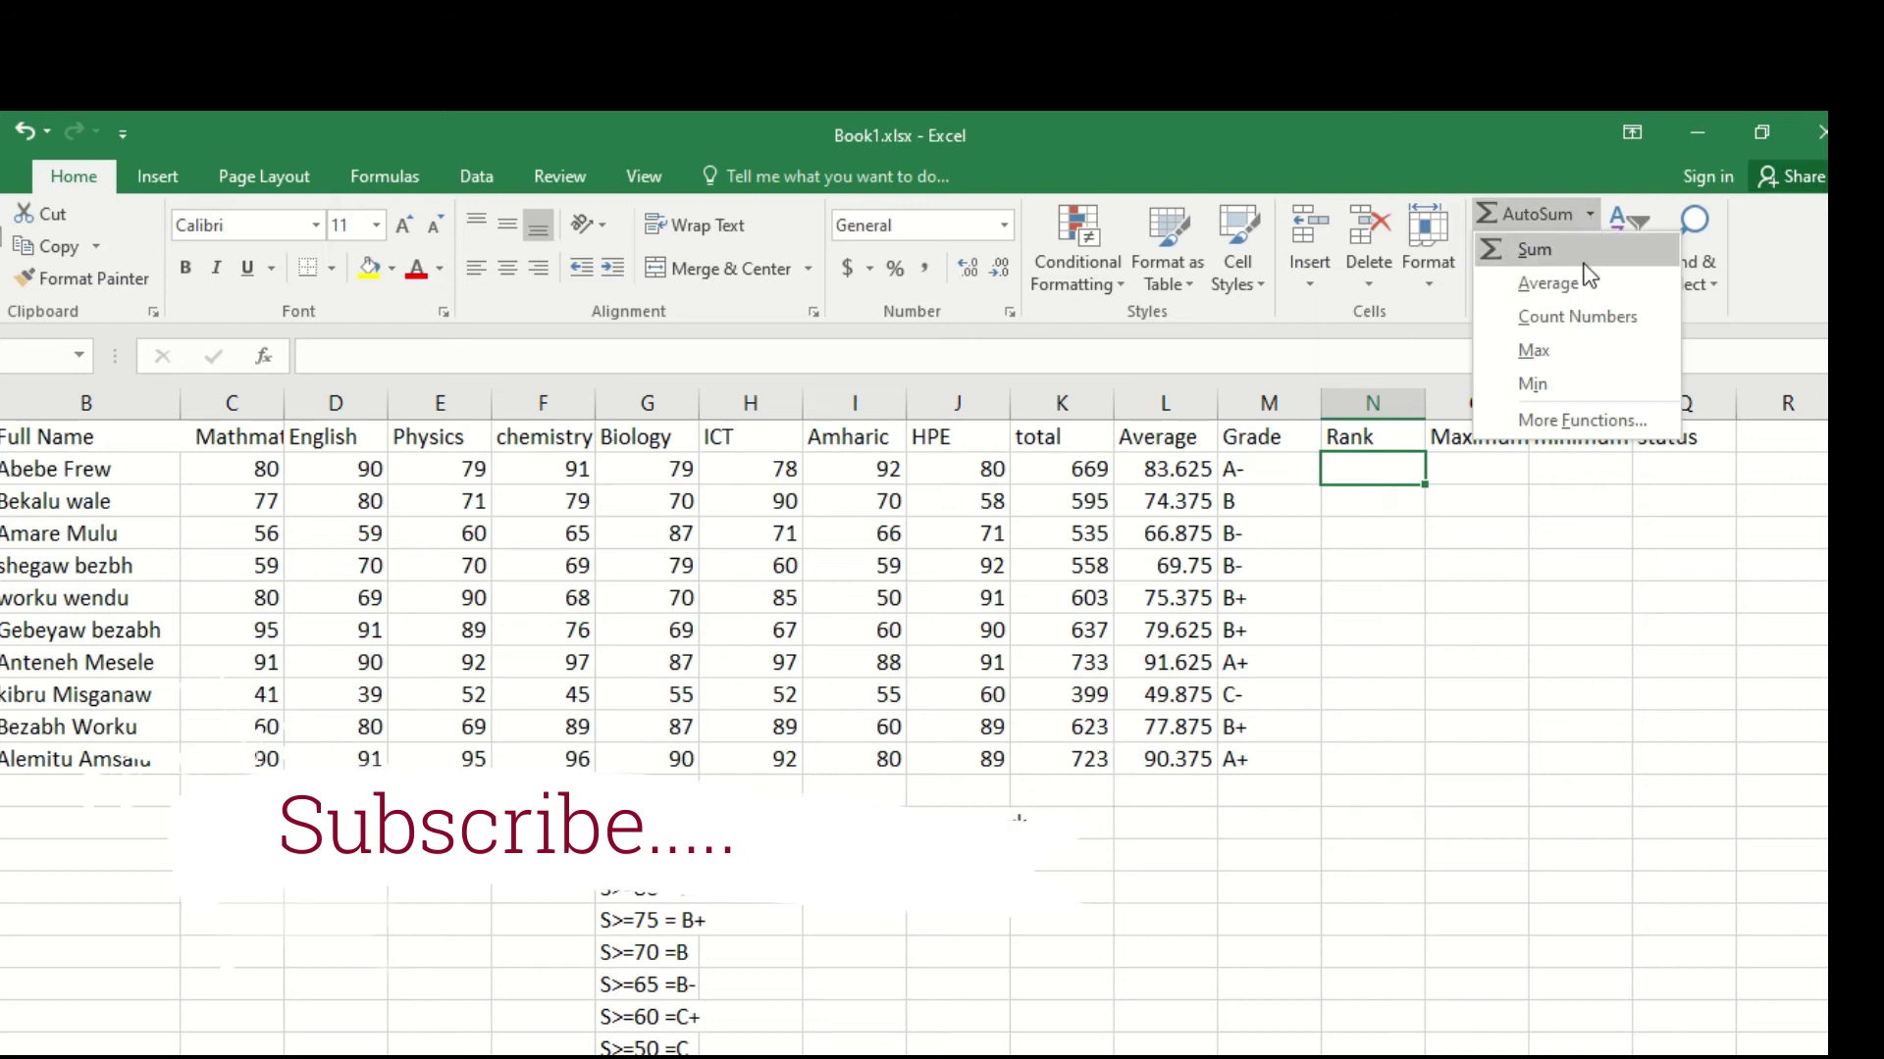
pyautogui.click(1558, 421)
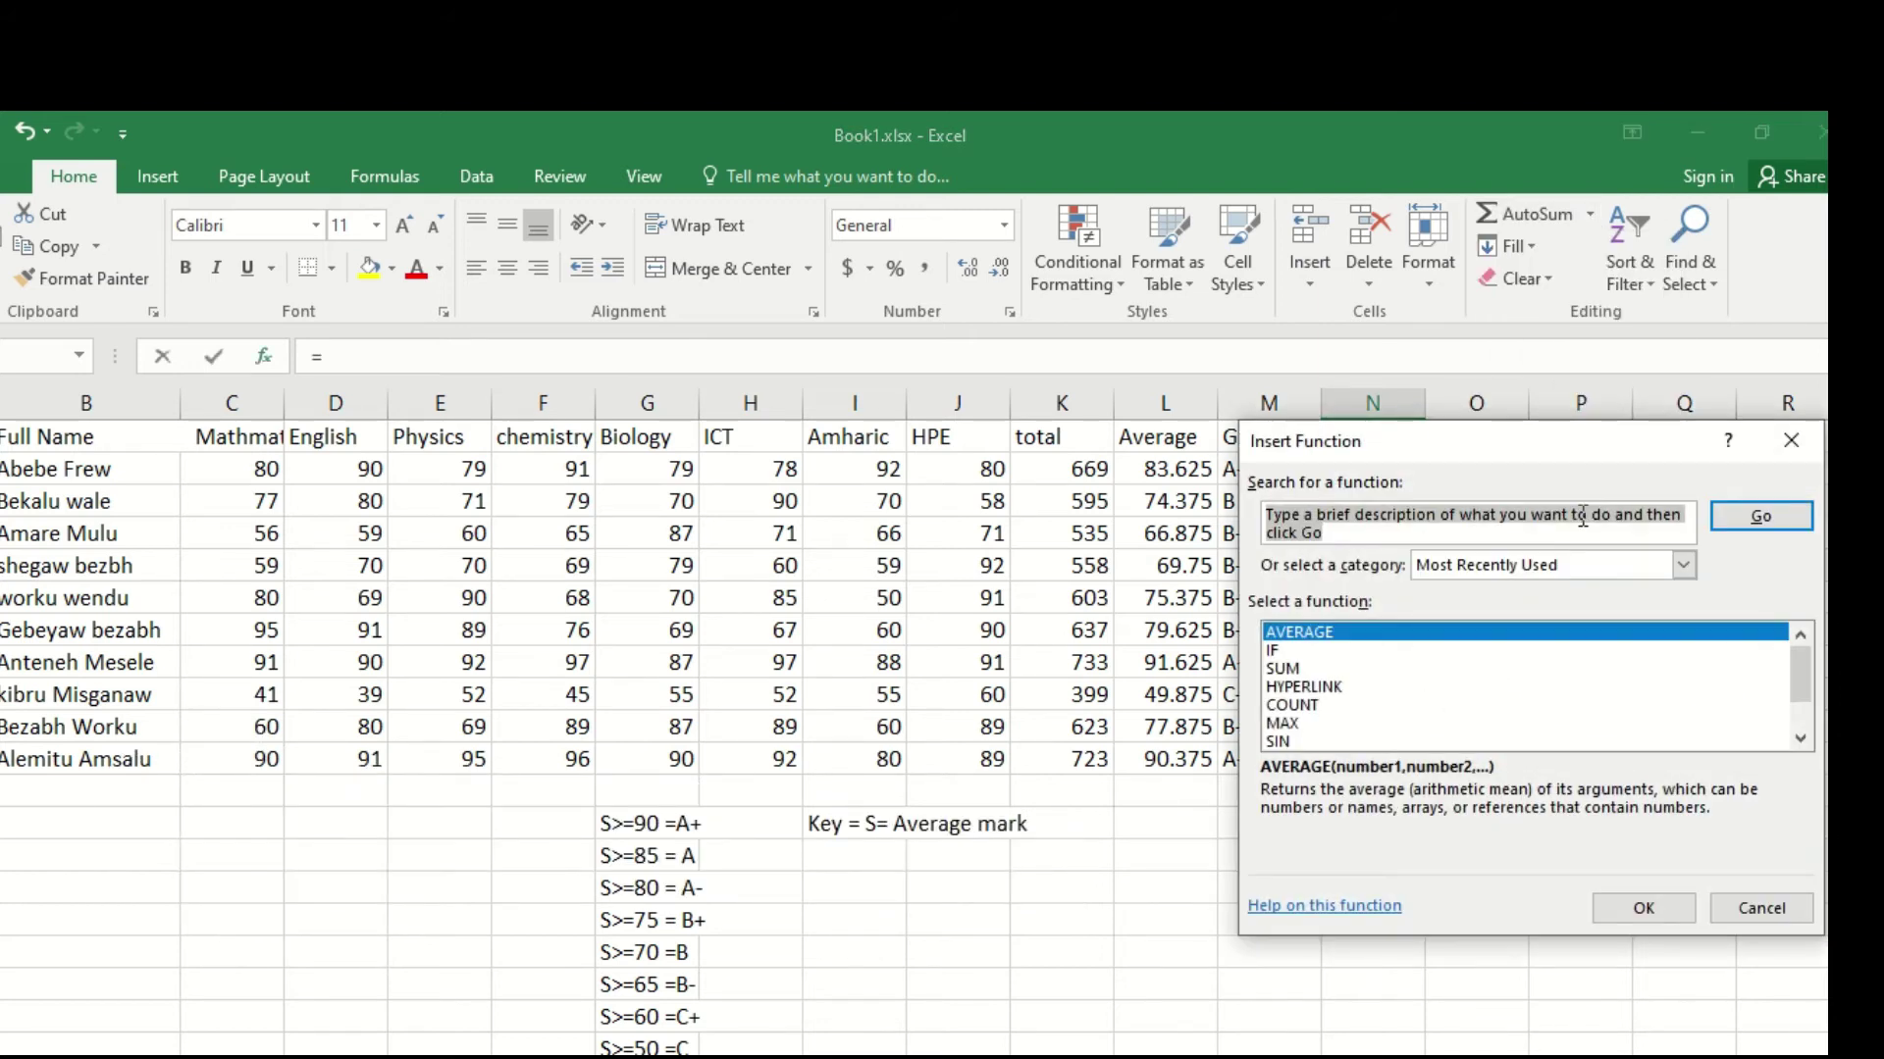
pyautogui.scroll(-1, 1336, 714)
pyautogui.scroll(1, 1336, 715)
pyautogui.click(1791, 440)
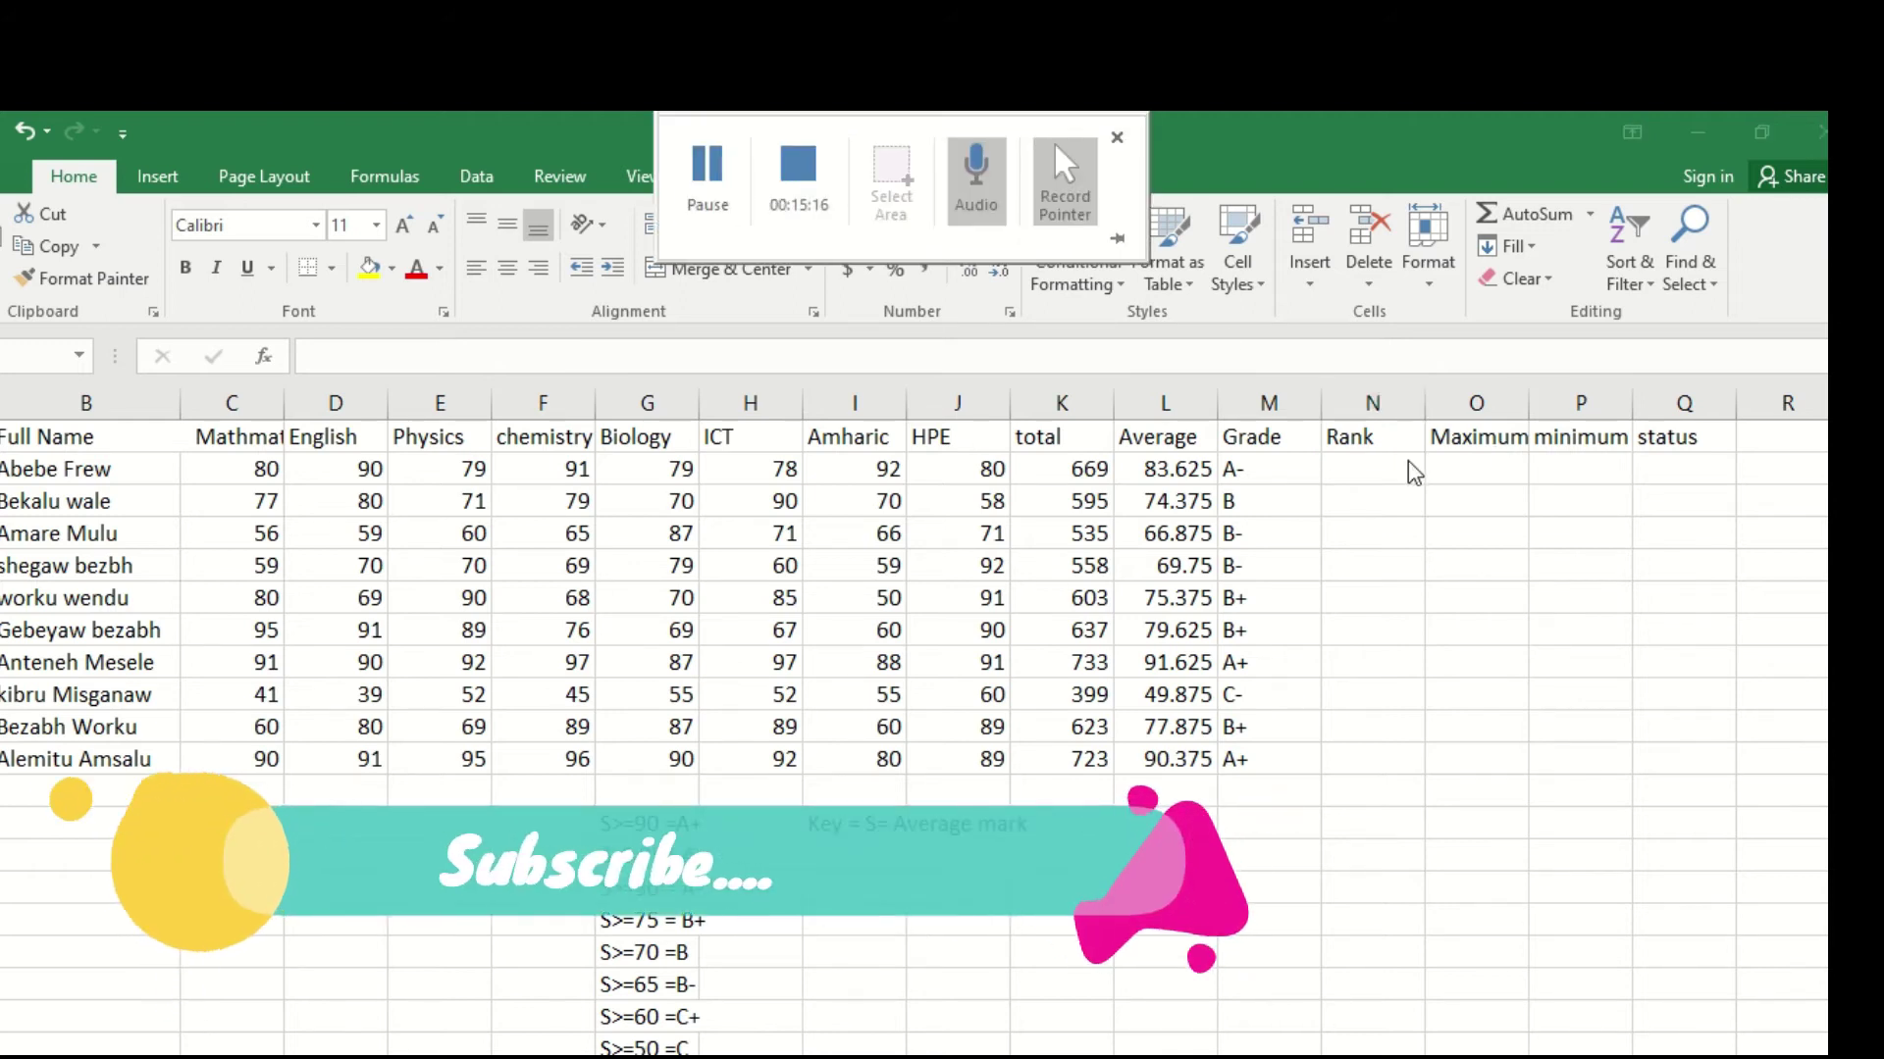
pyautogui.click(503, 356)
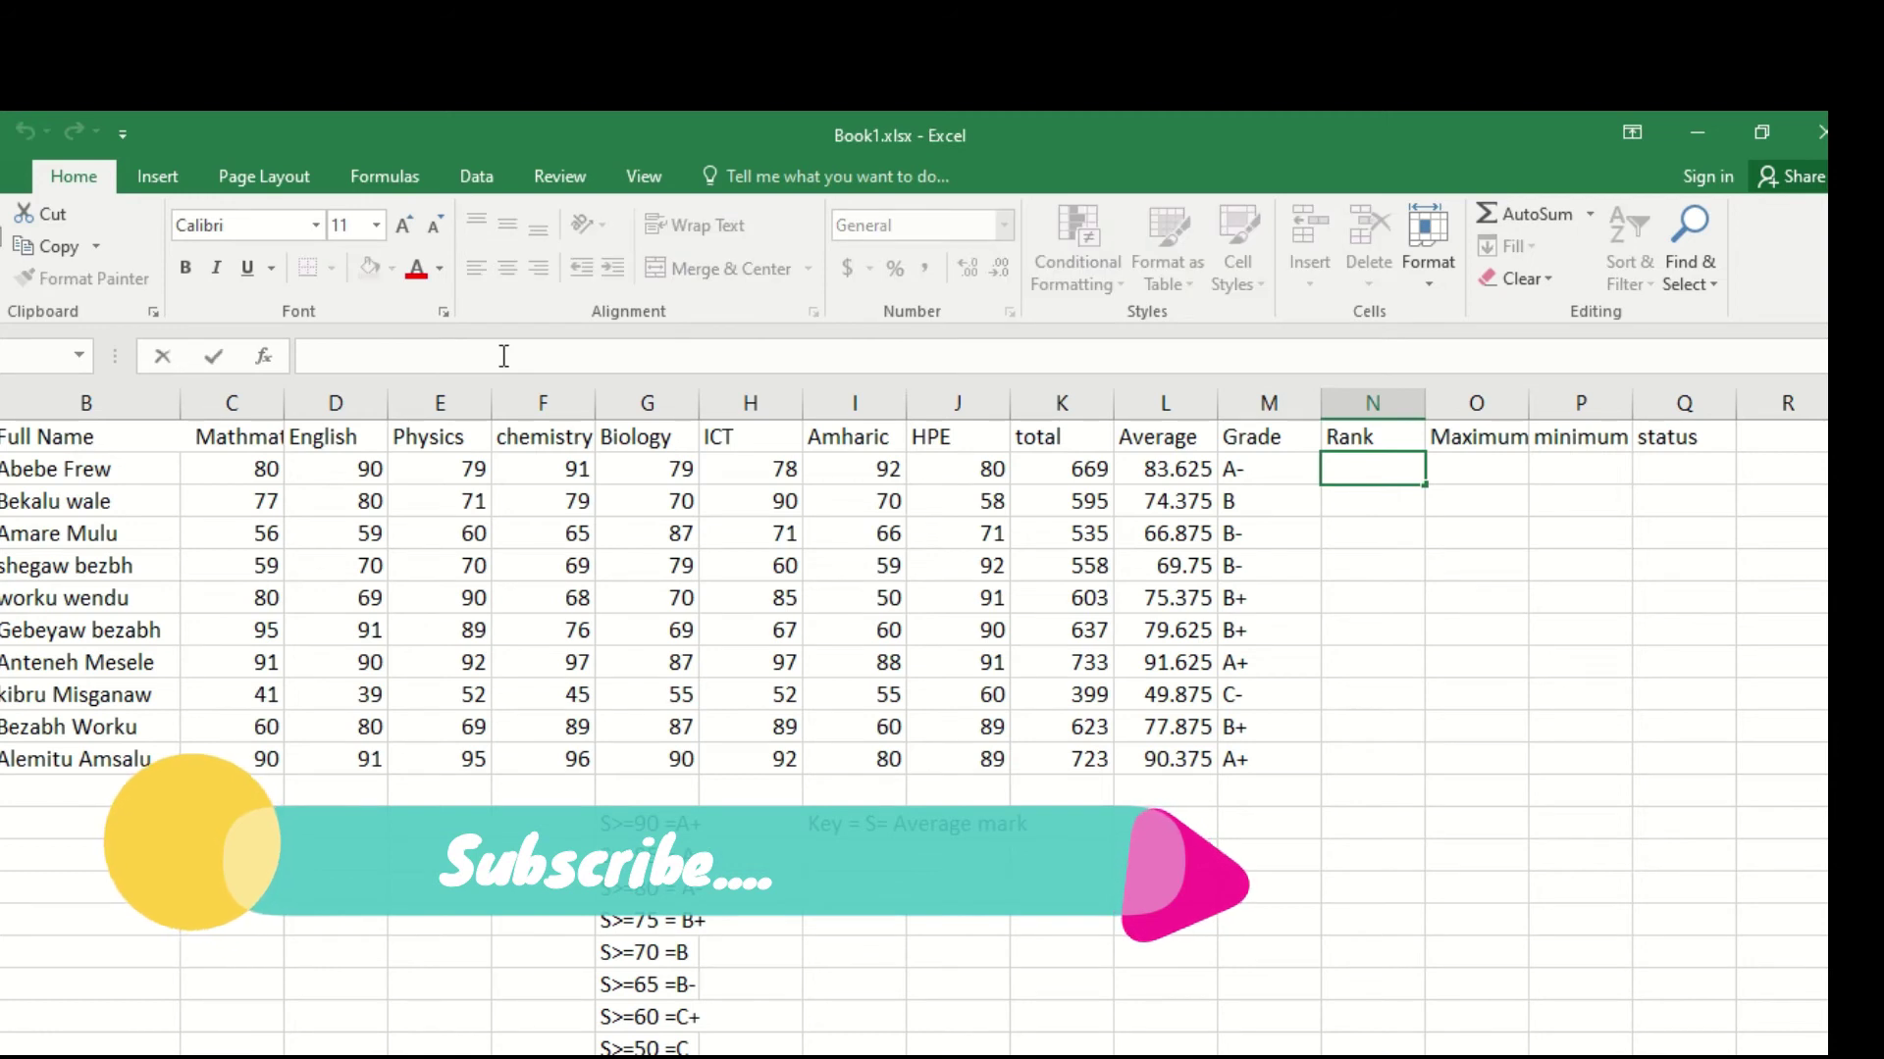
pyautogui.write('=(')
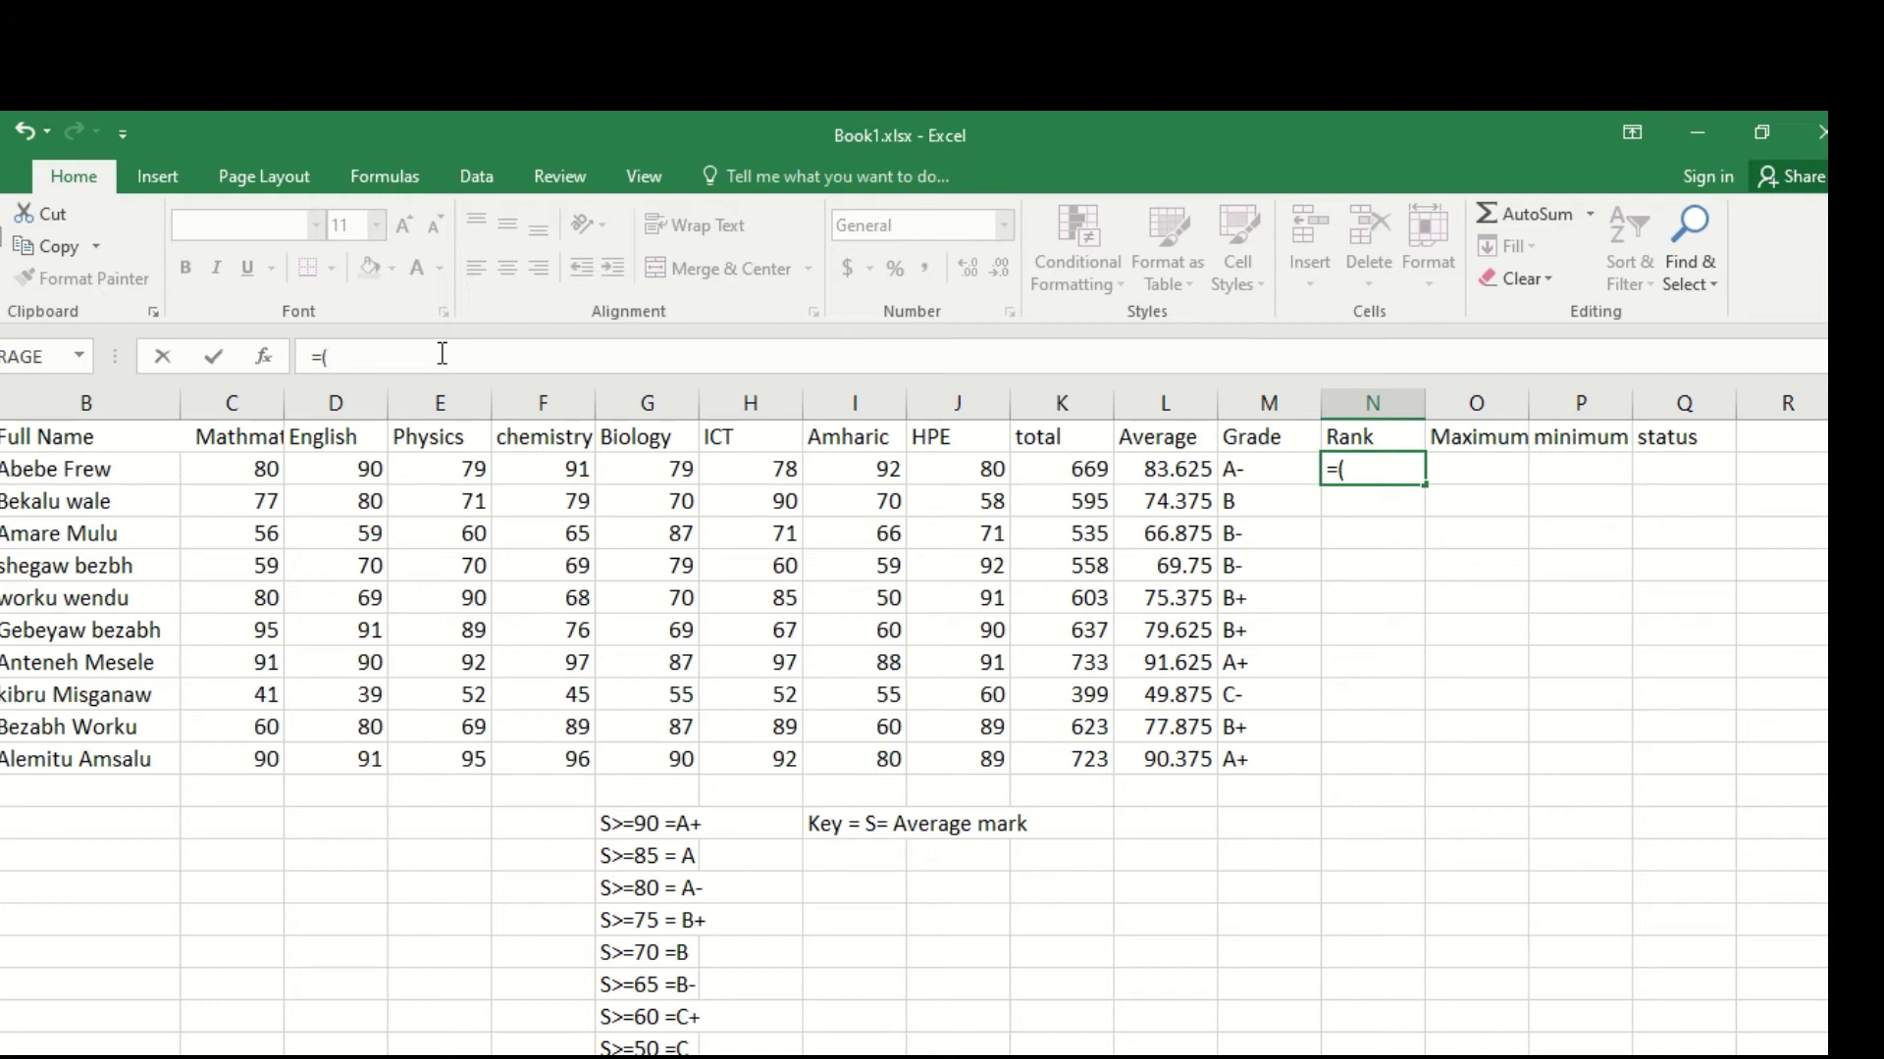
pyautogui.write('L')
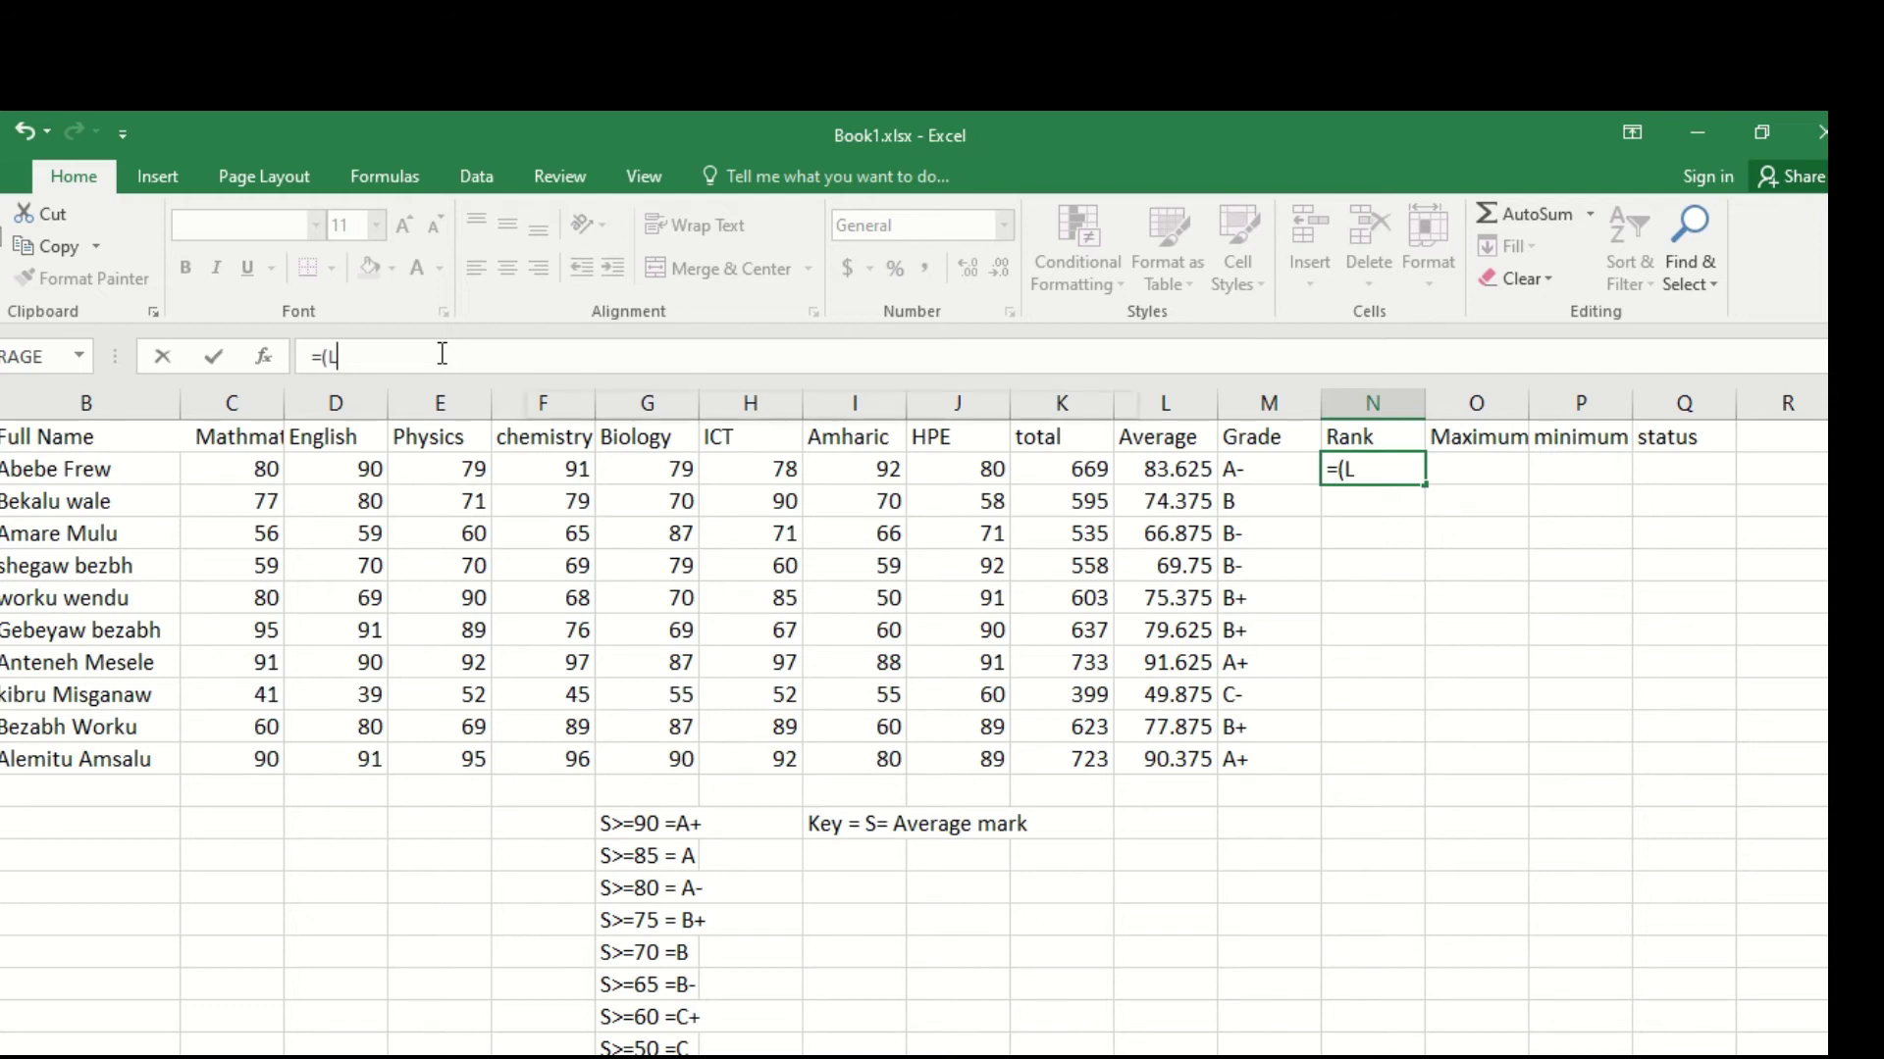
pyautogui.write('2,')
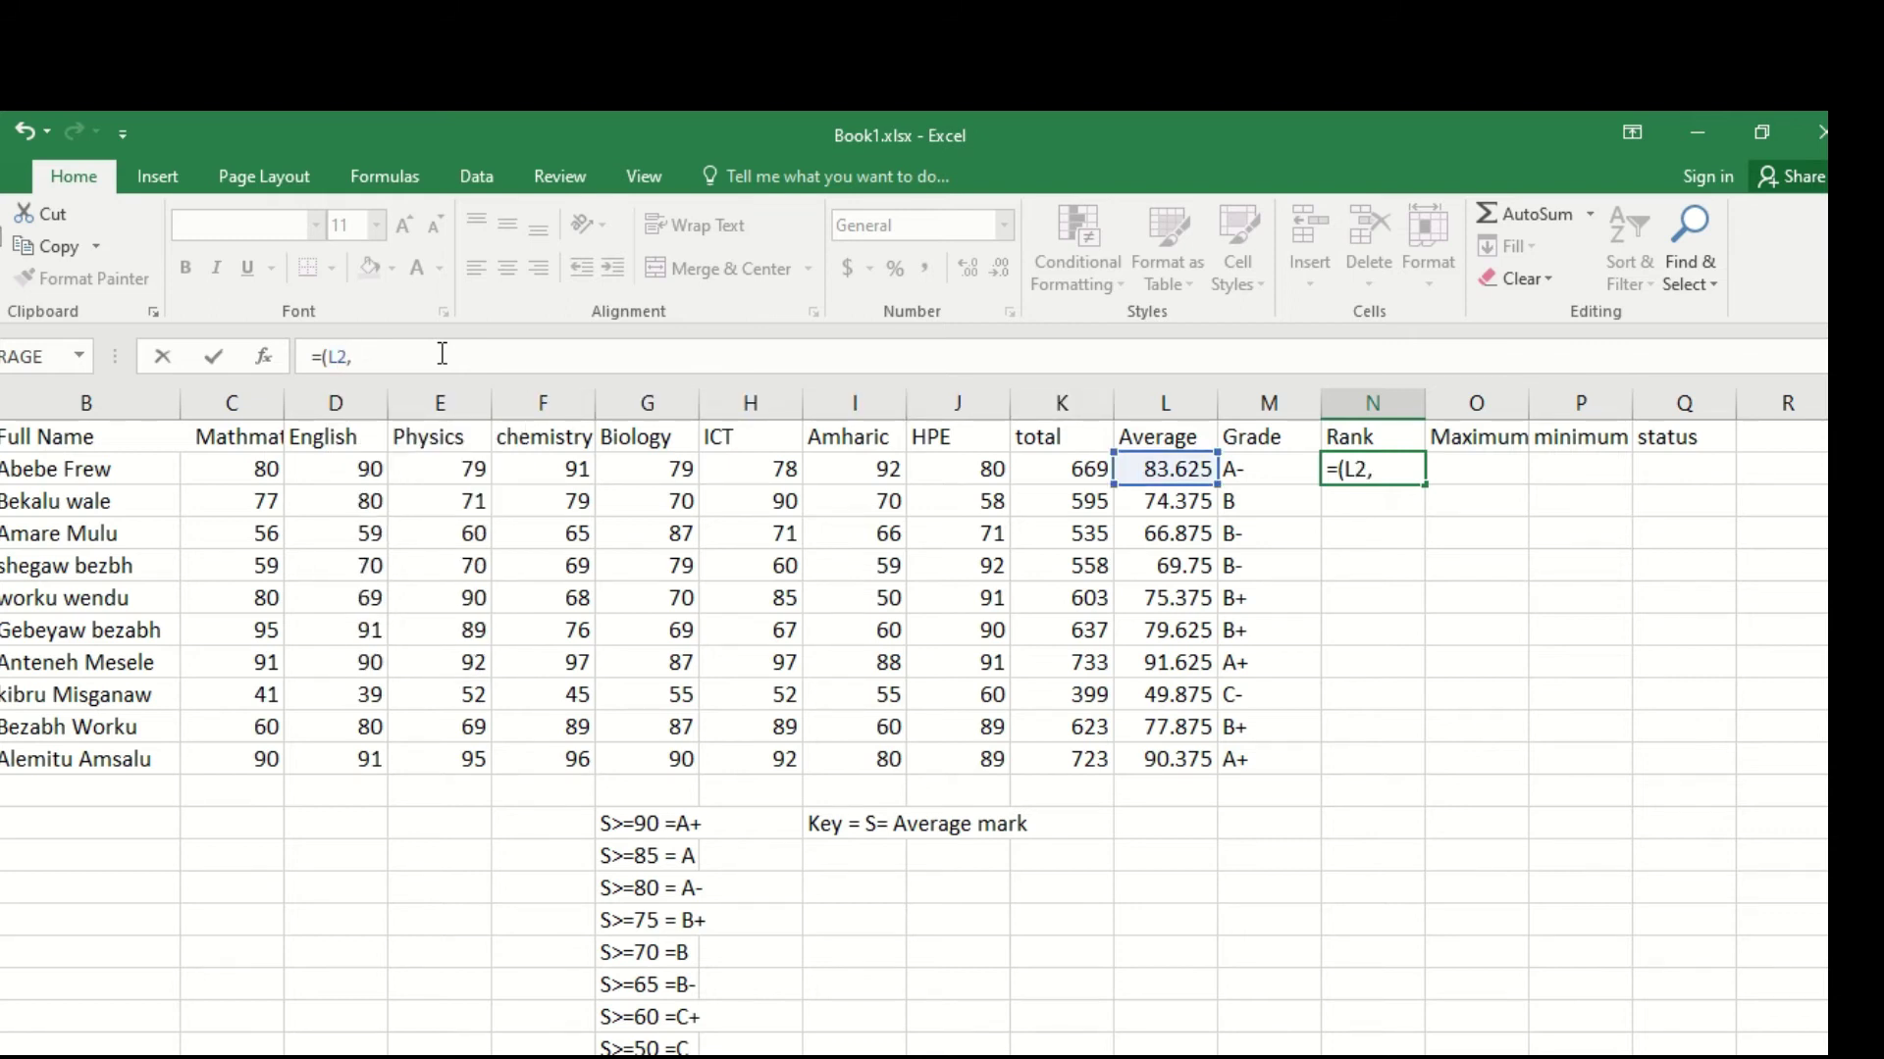
pyautogui.write('$i')
pyautogui.write('$2:')
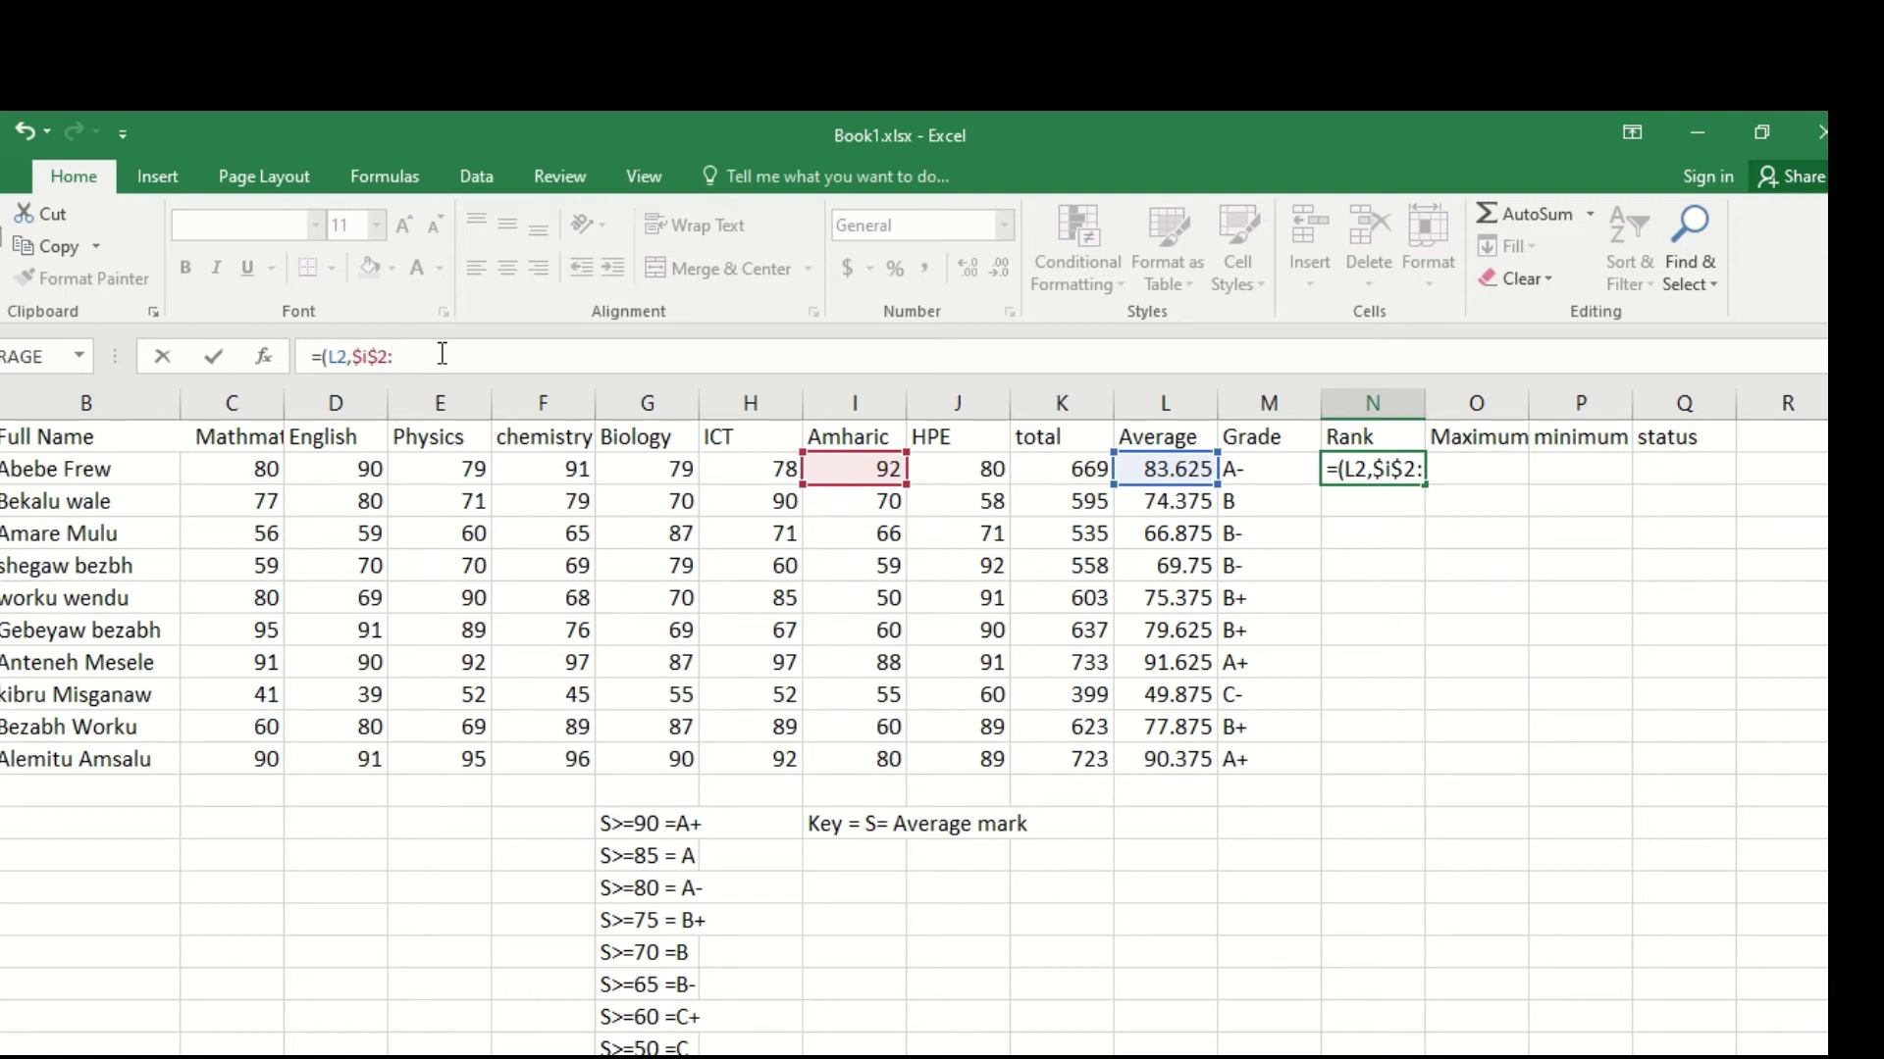
pyautogui.write('$I$')
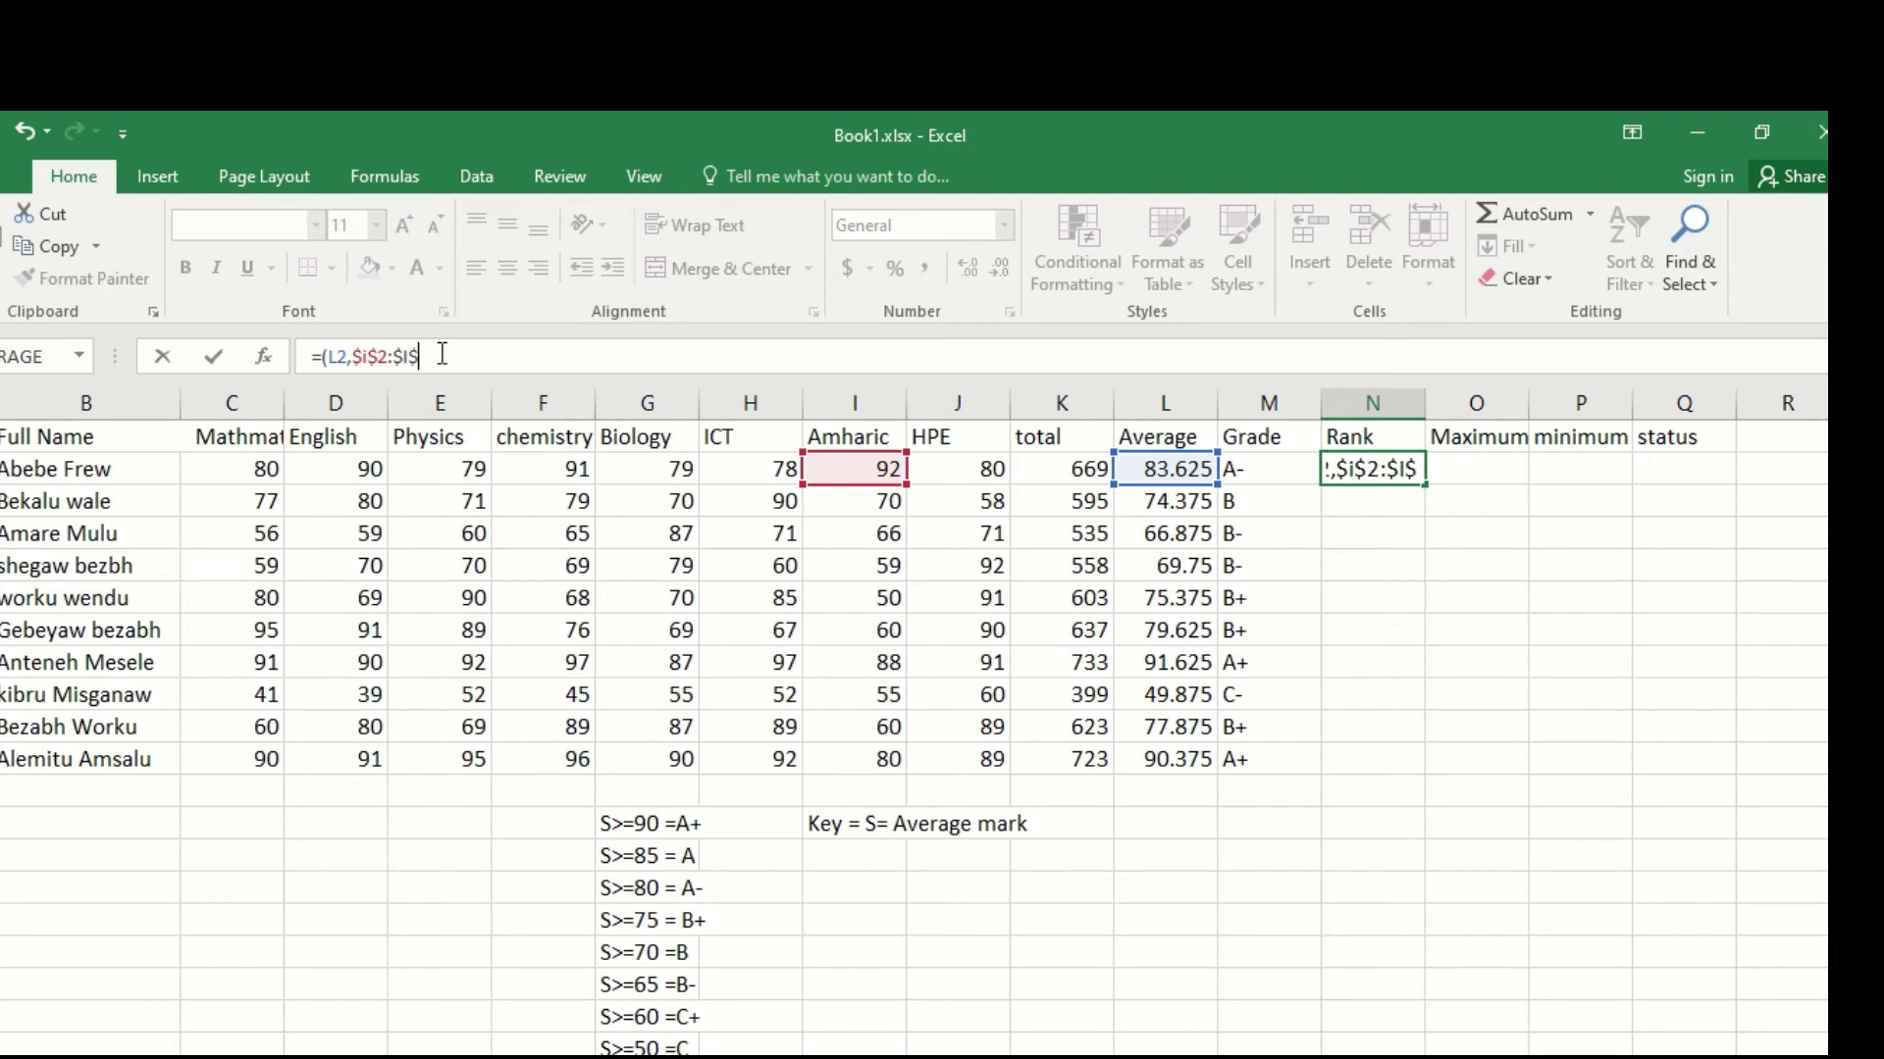
pyautogui.write('2)')
pyautogui.press('Return')
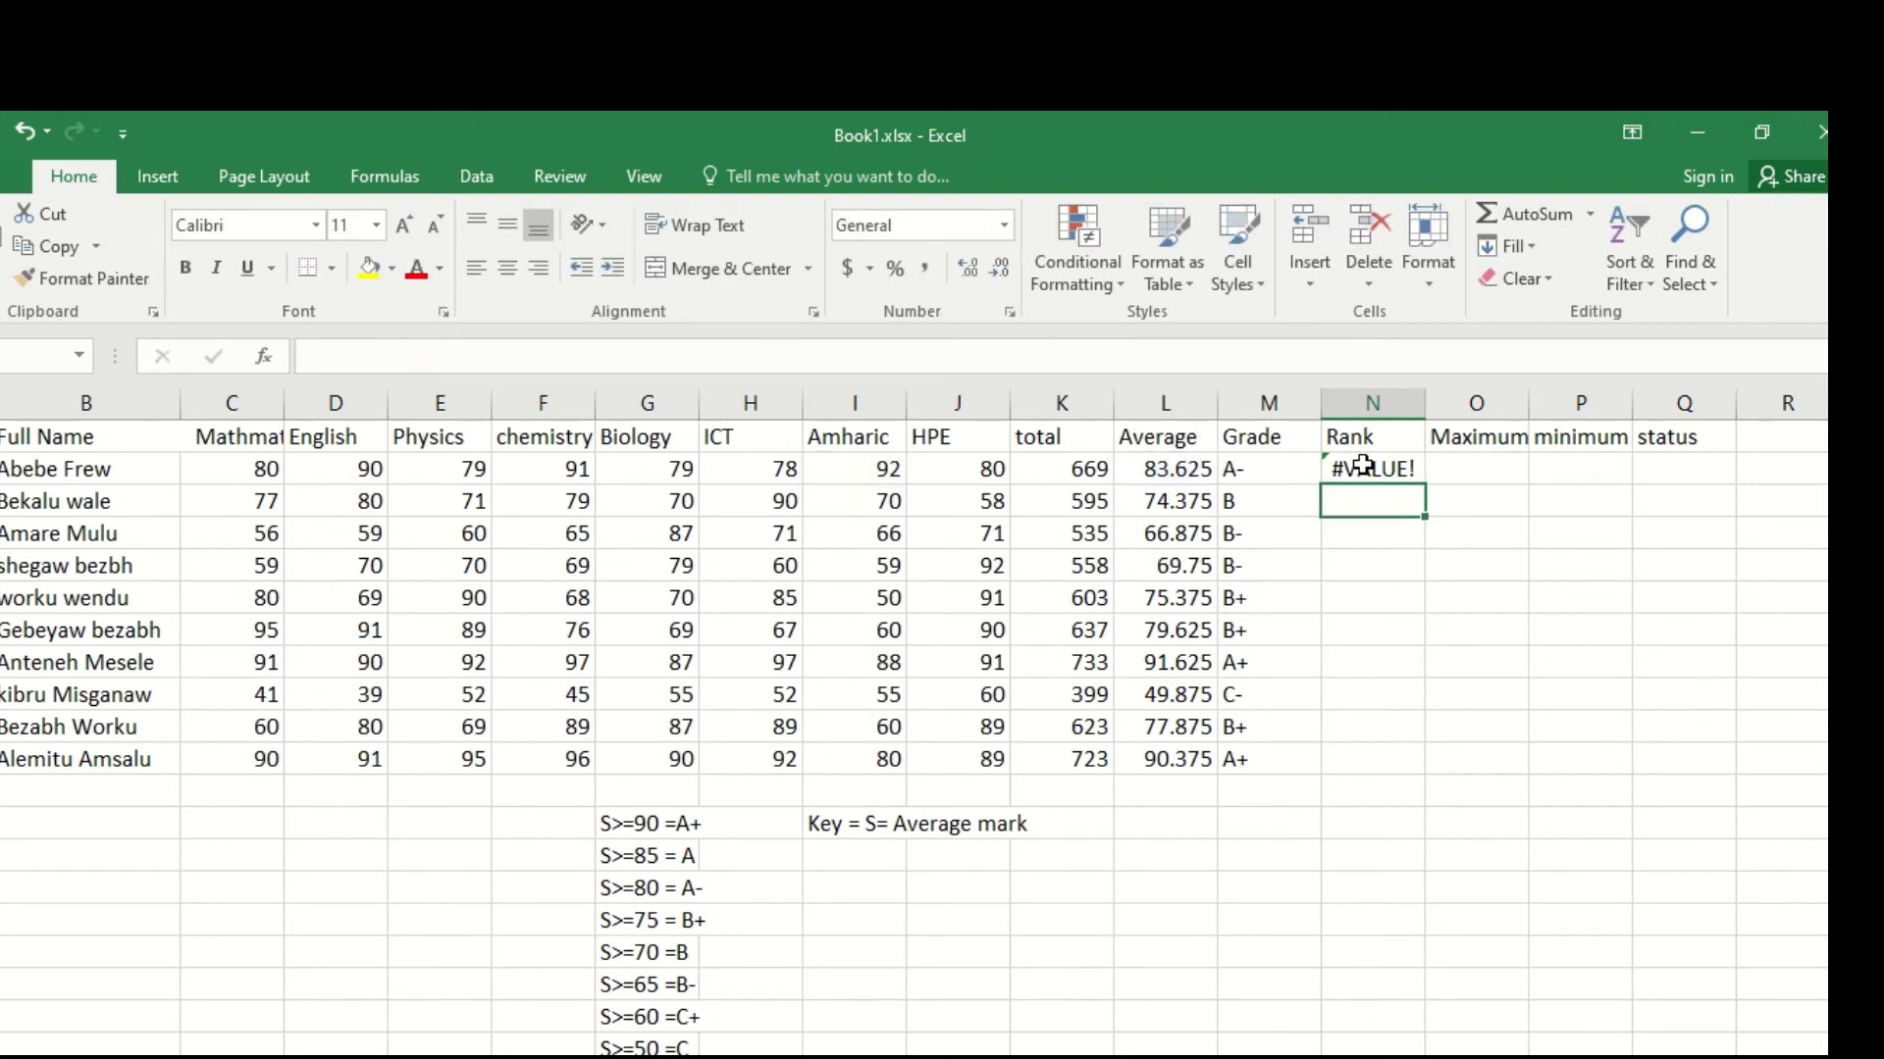
pyautogui.click(1363, 465)
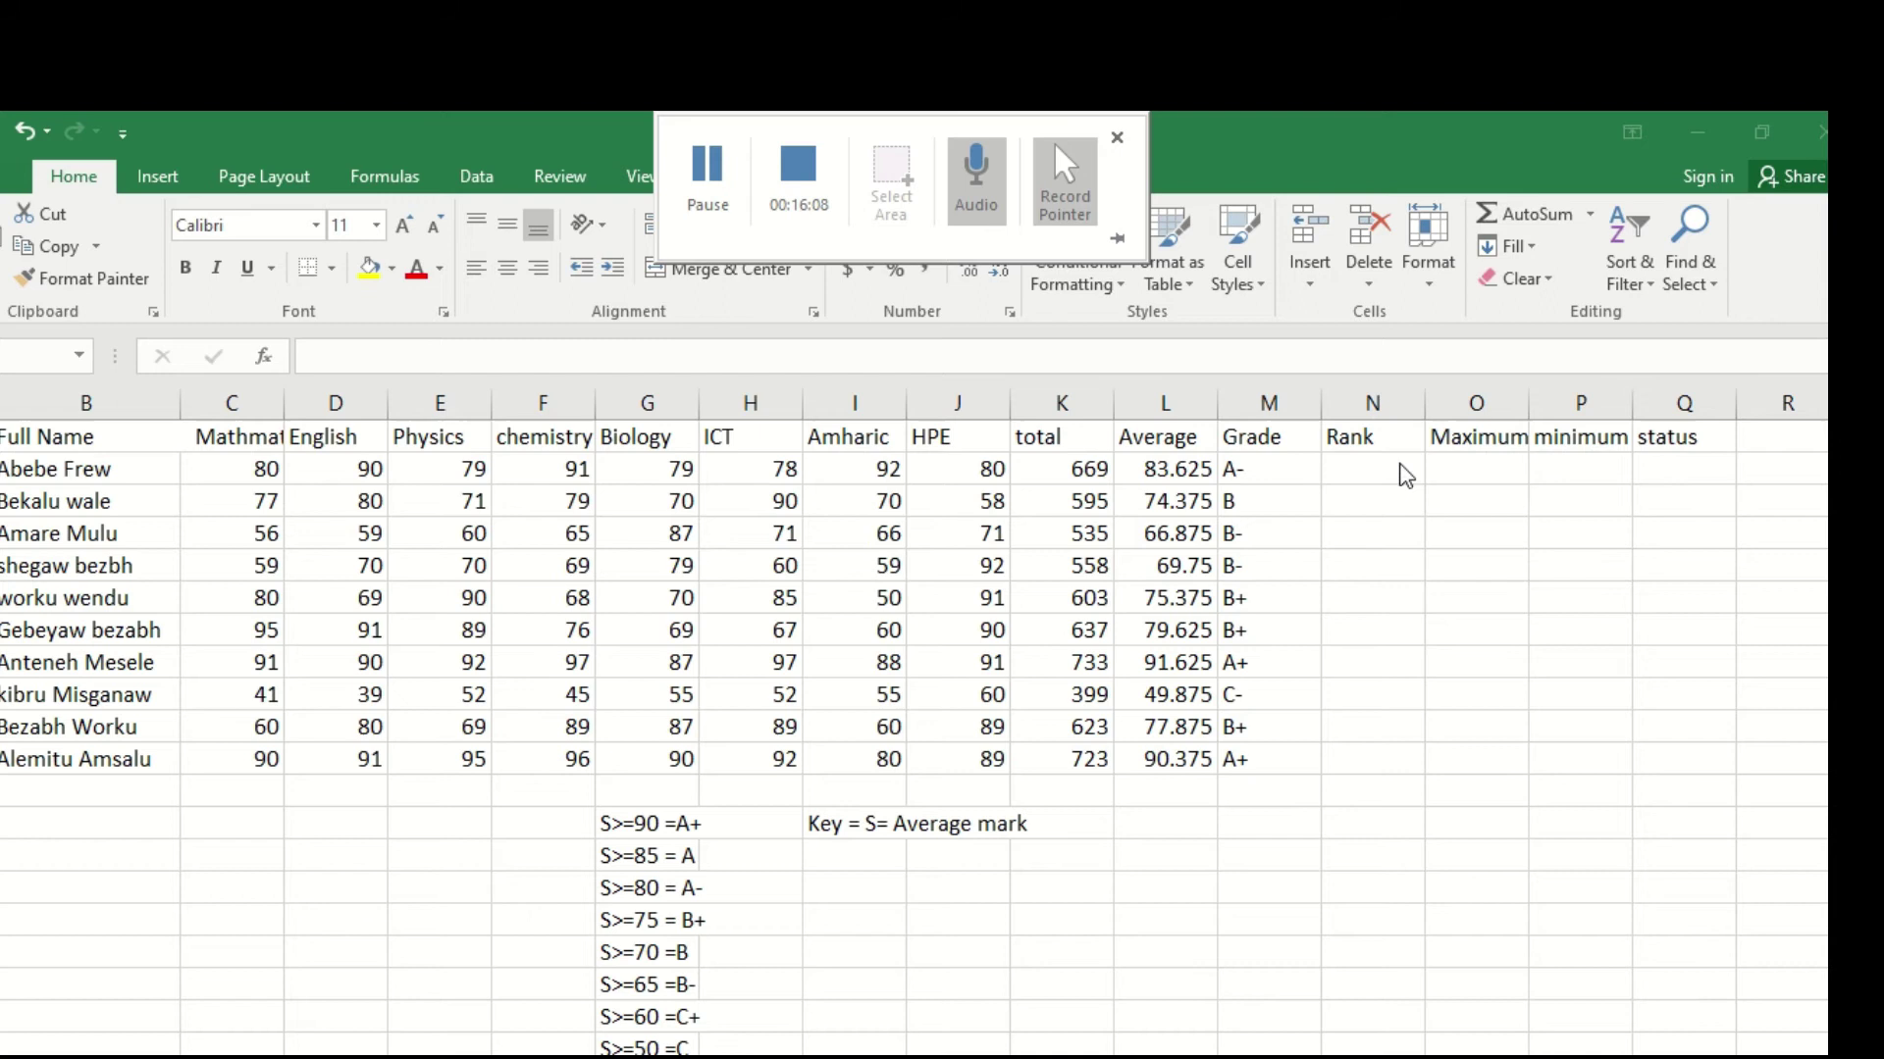
# Step: Enter =rank(L2,$I$2:$I$11) in N2, which returns #N/A
pyautogui.click(663, 354)
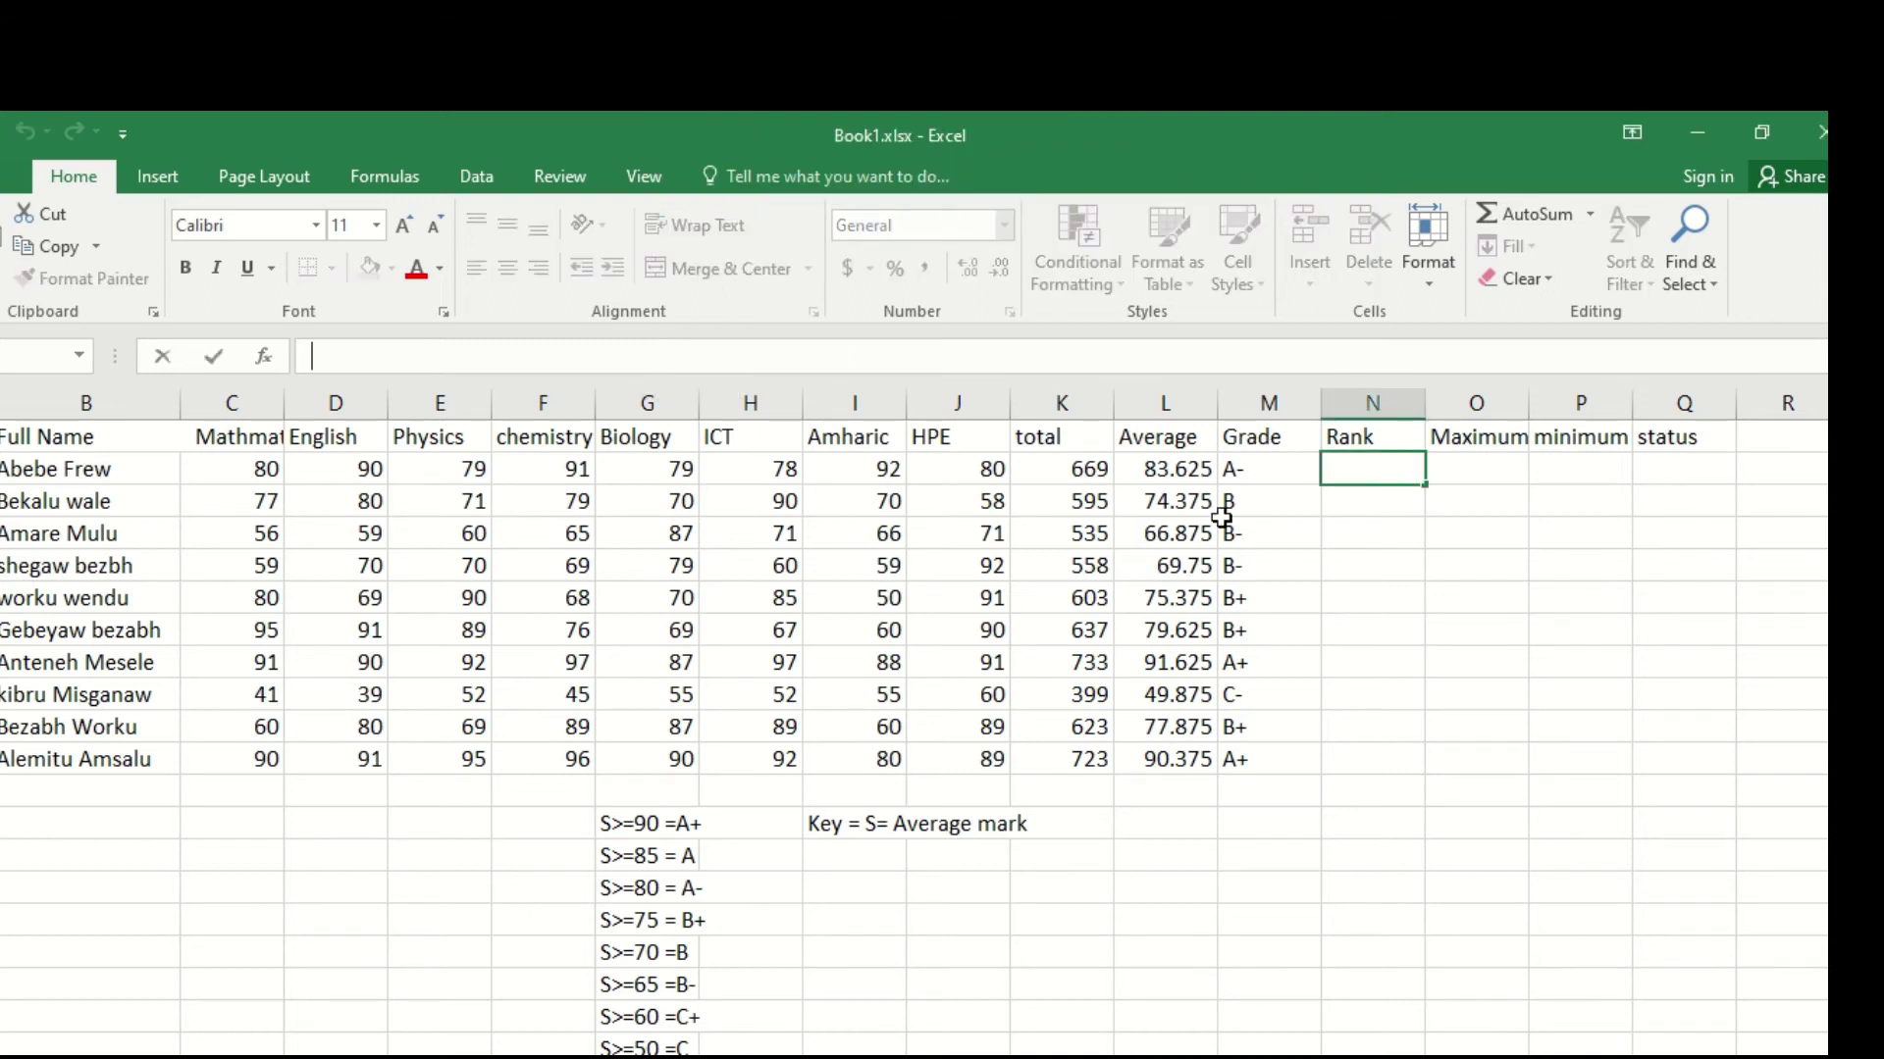
pyautogui.click(1383, 478)
pyautogui.write('=r')
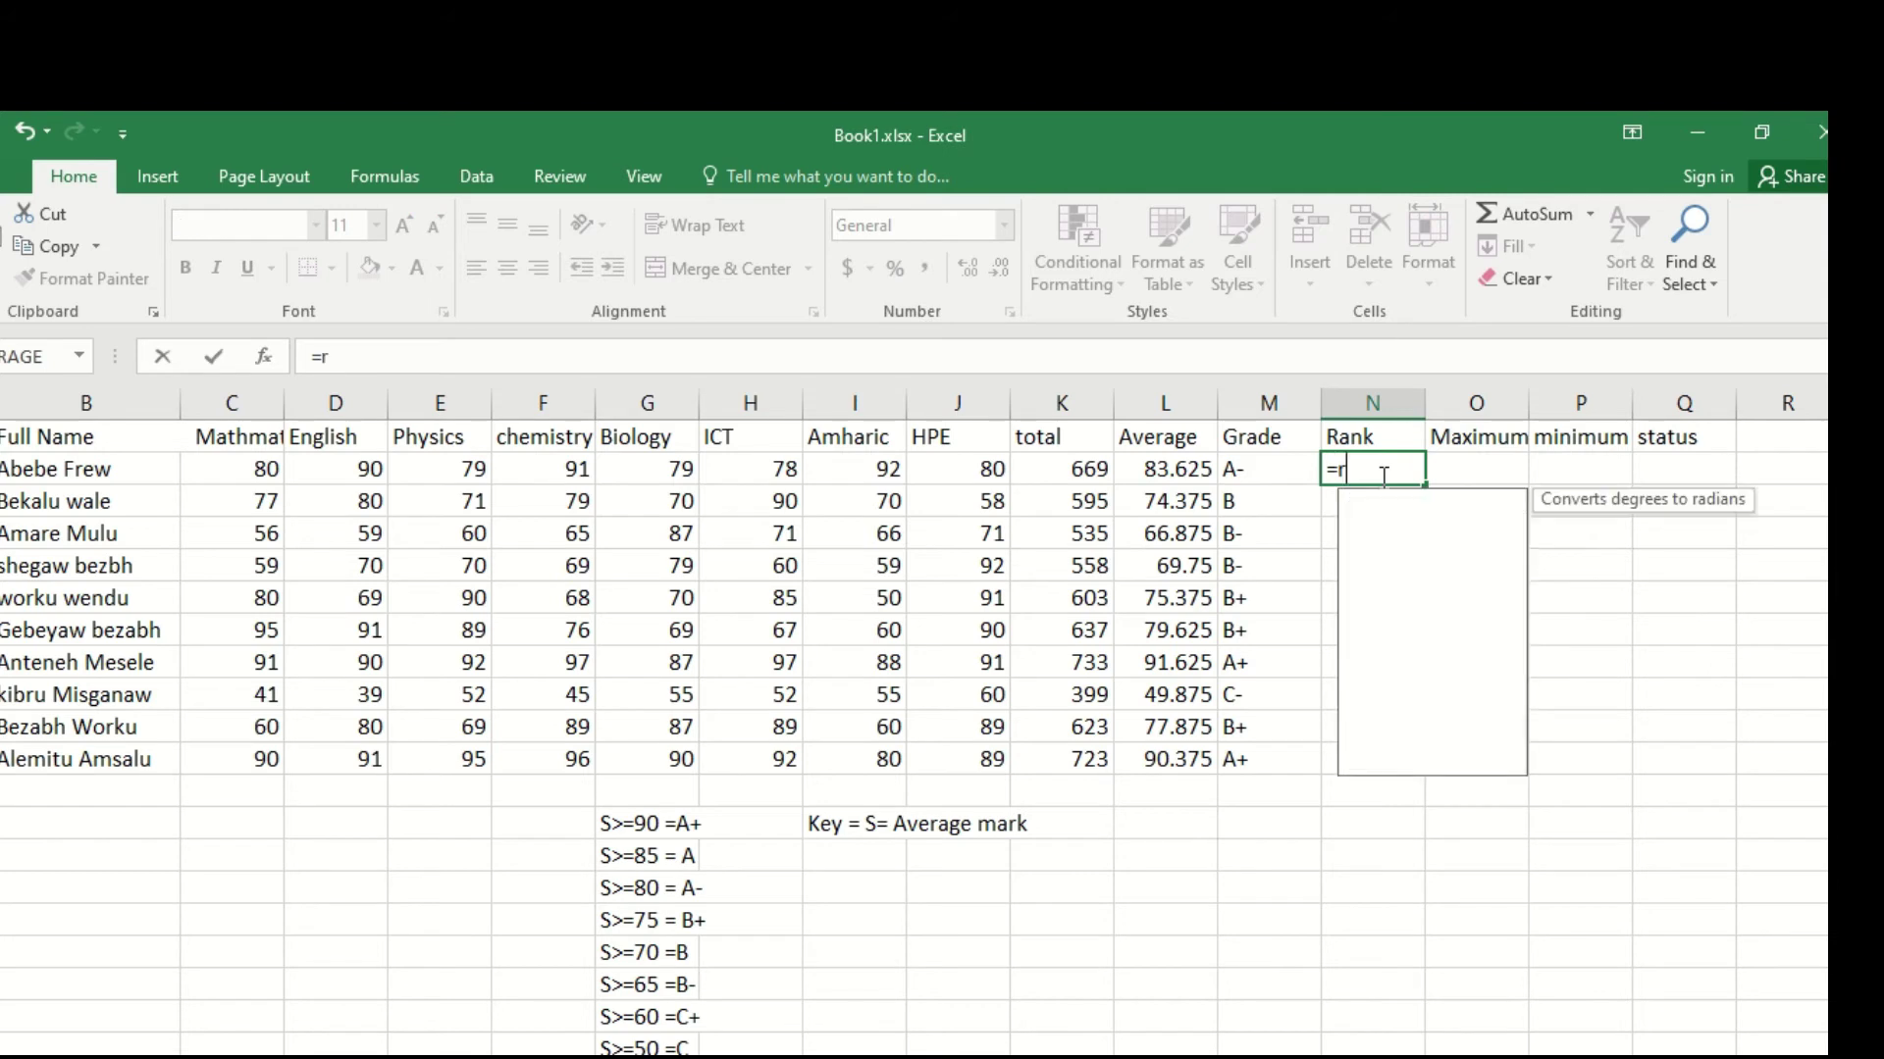
pyautogui.write('ank(')
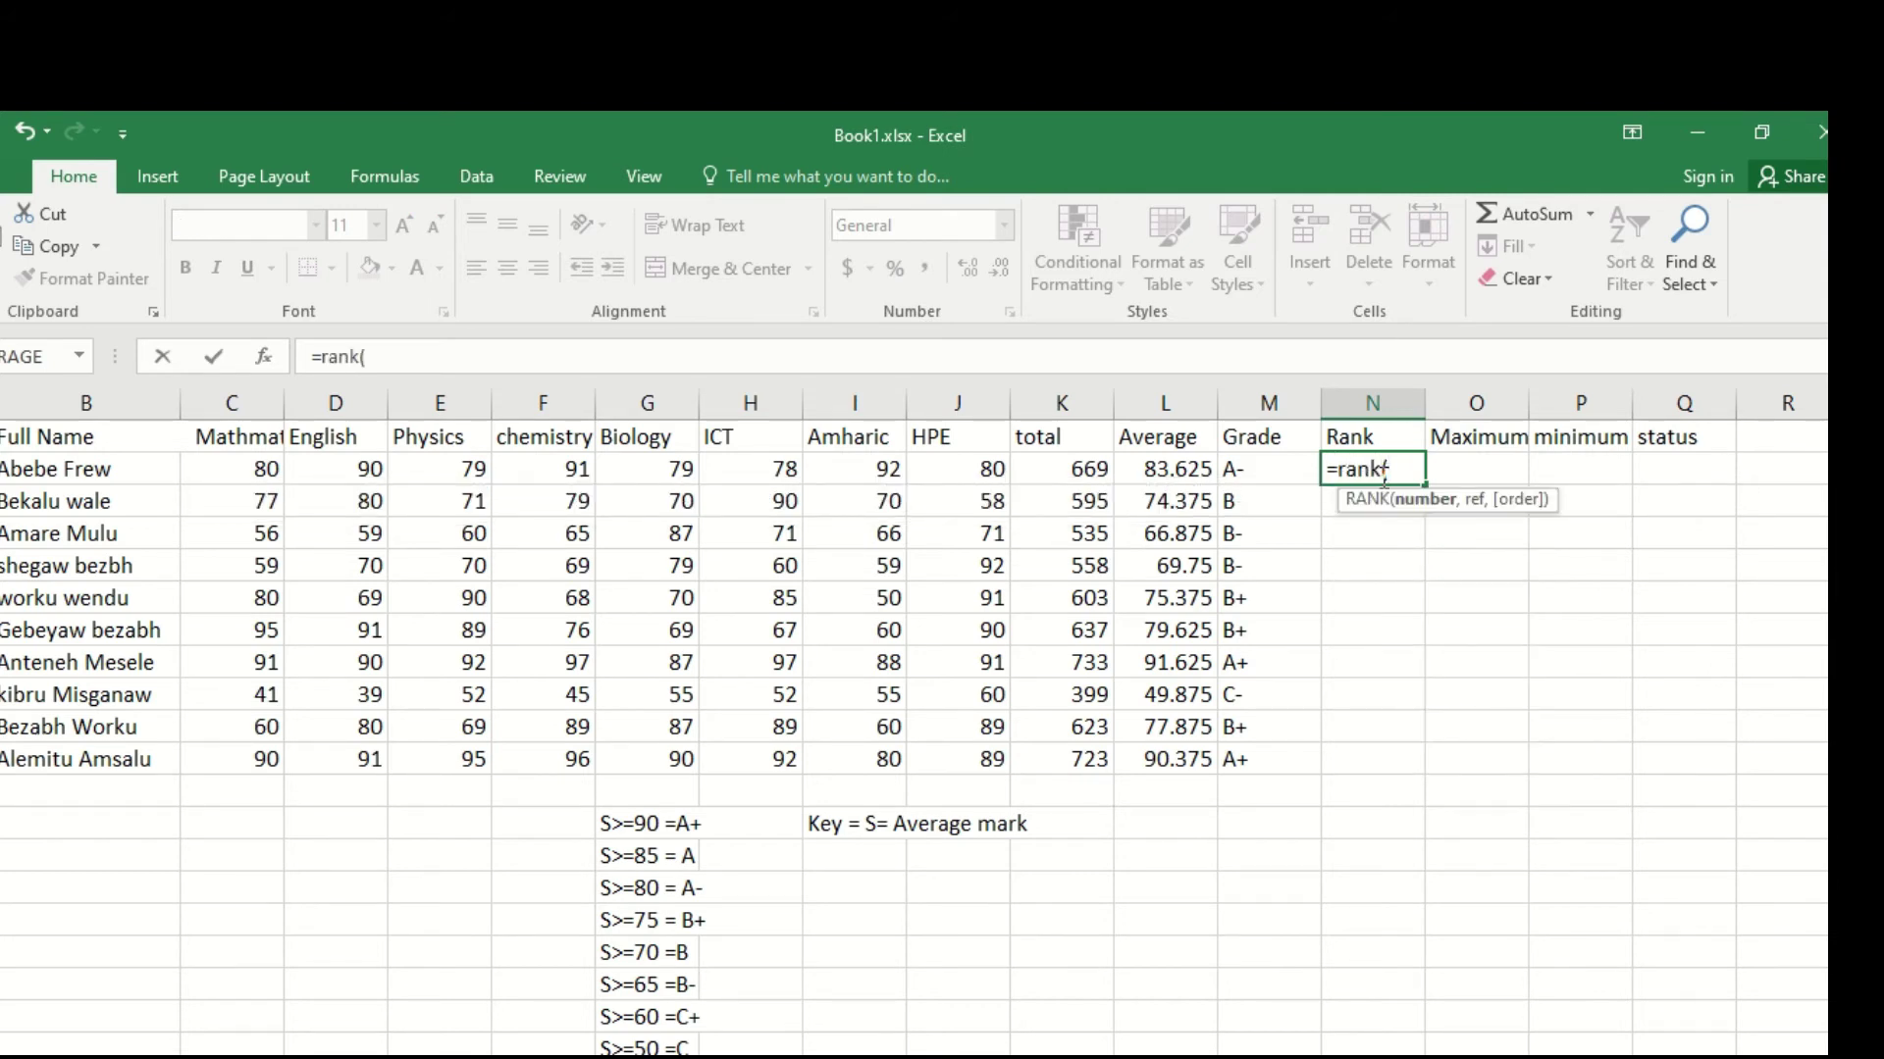
pyautogui.write('l2,')
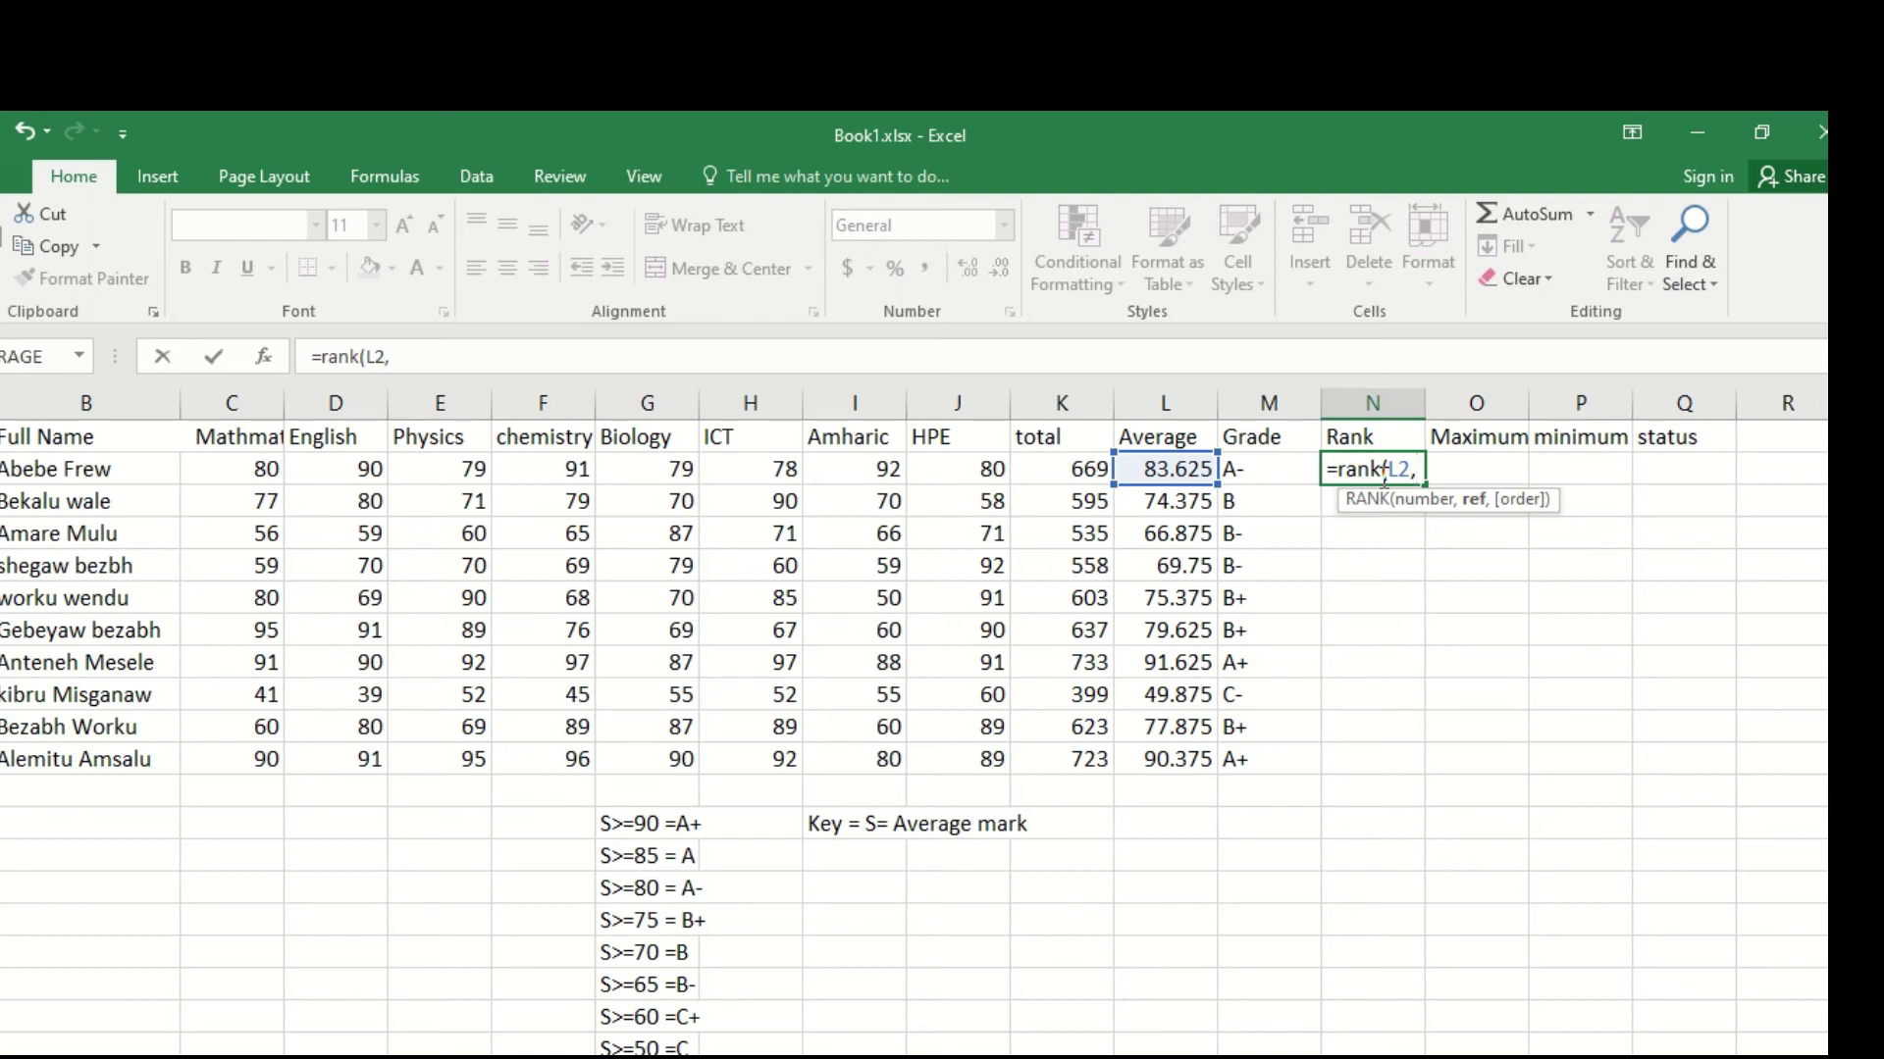
pyautogui.write('$i$')
pyautogui.write('2:')
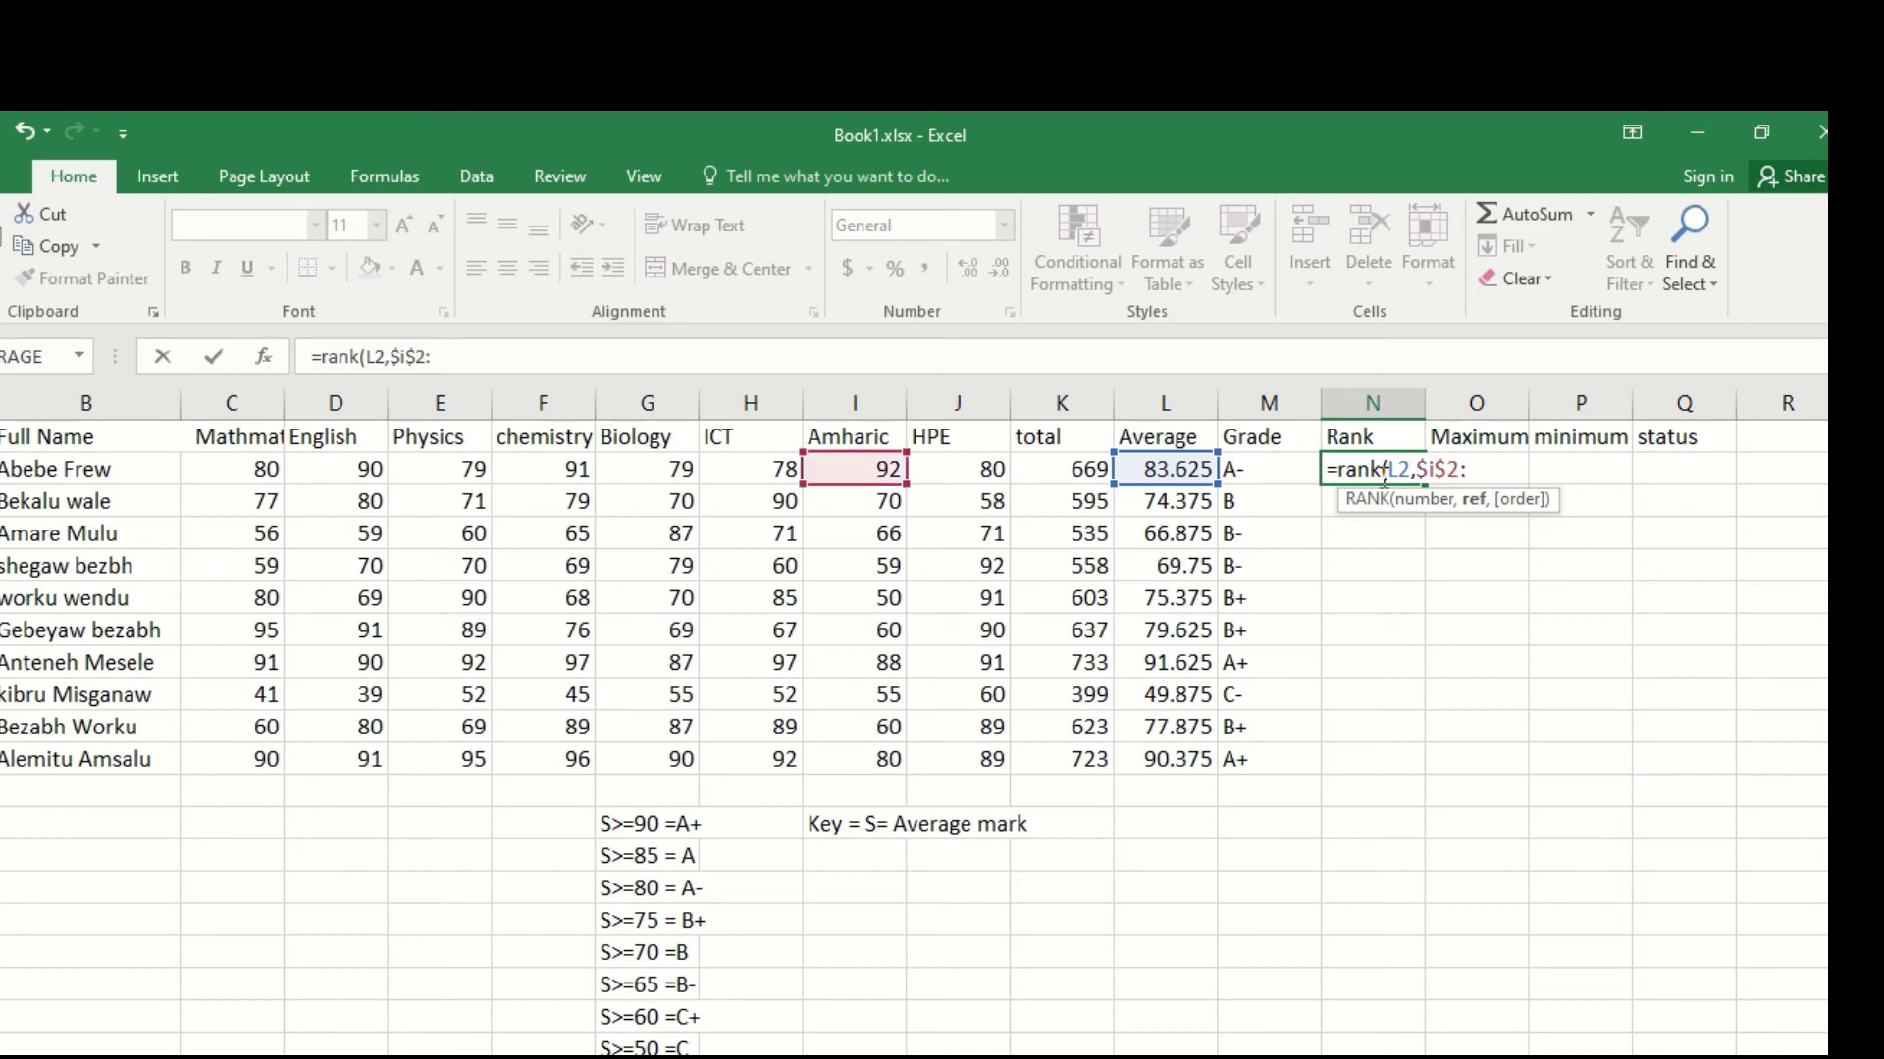
pyautogui.write('$i')
pyautogui.write('$')
pyautogui.write('11)')
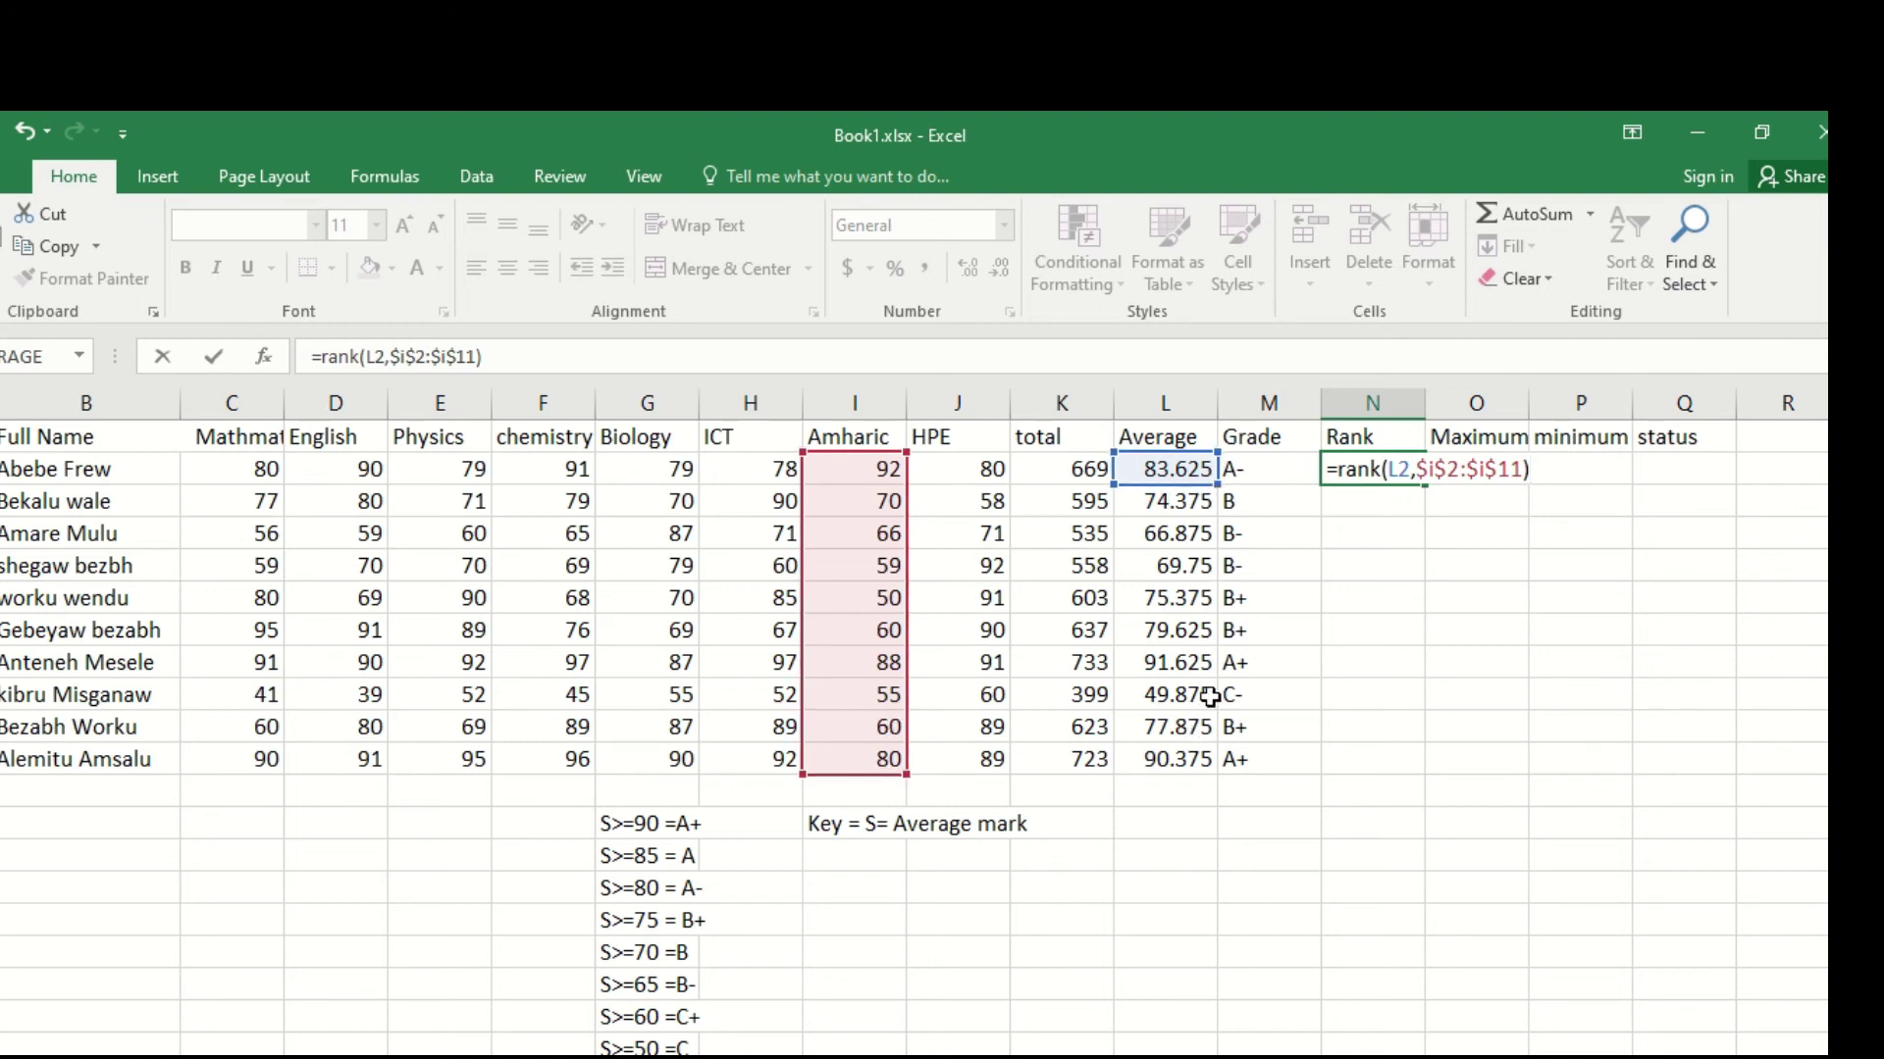
pyautogui.press('Return')
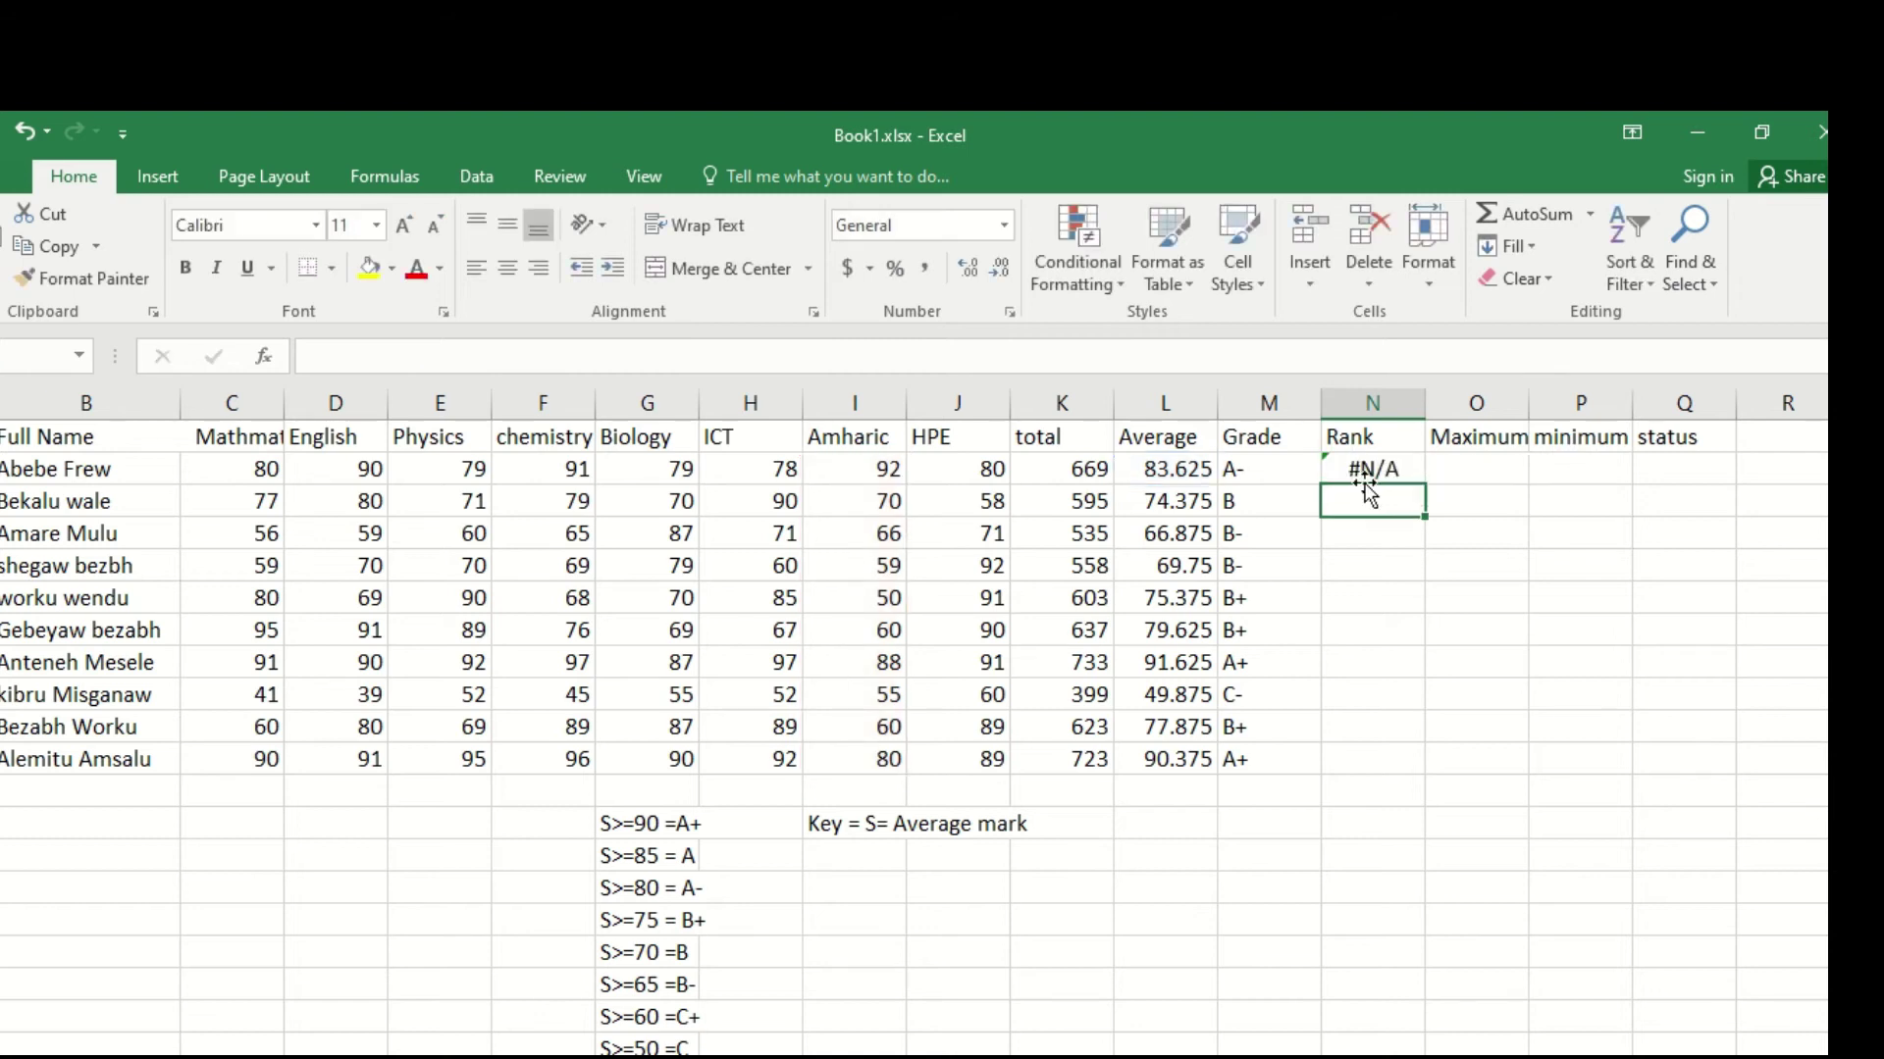
# Step: Retype the column letters of the $I$2:$I$11 range in N2's rank formula and re-enter it
pyautogui.click(1378, 467)
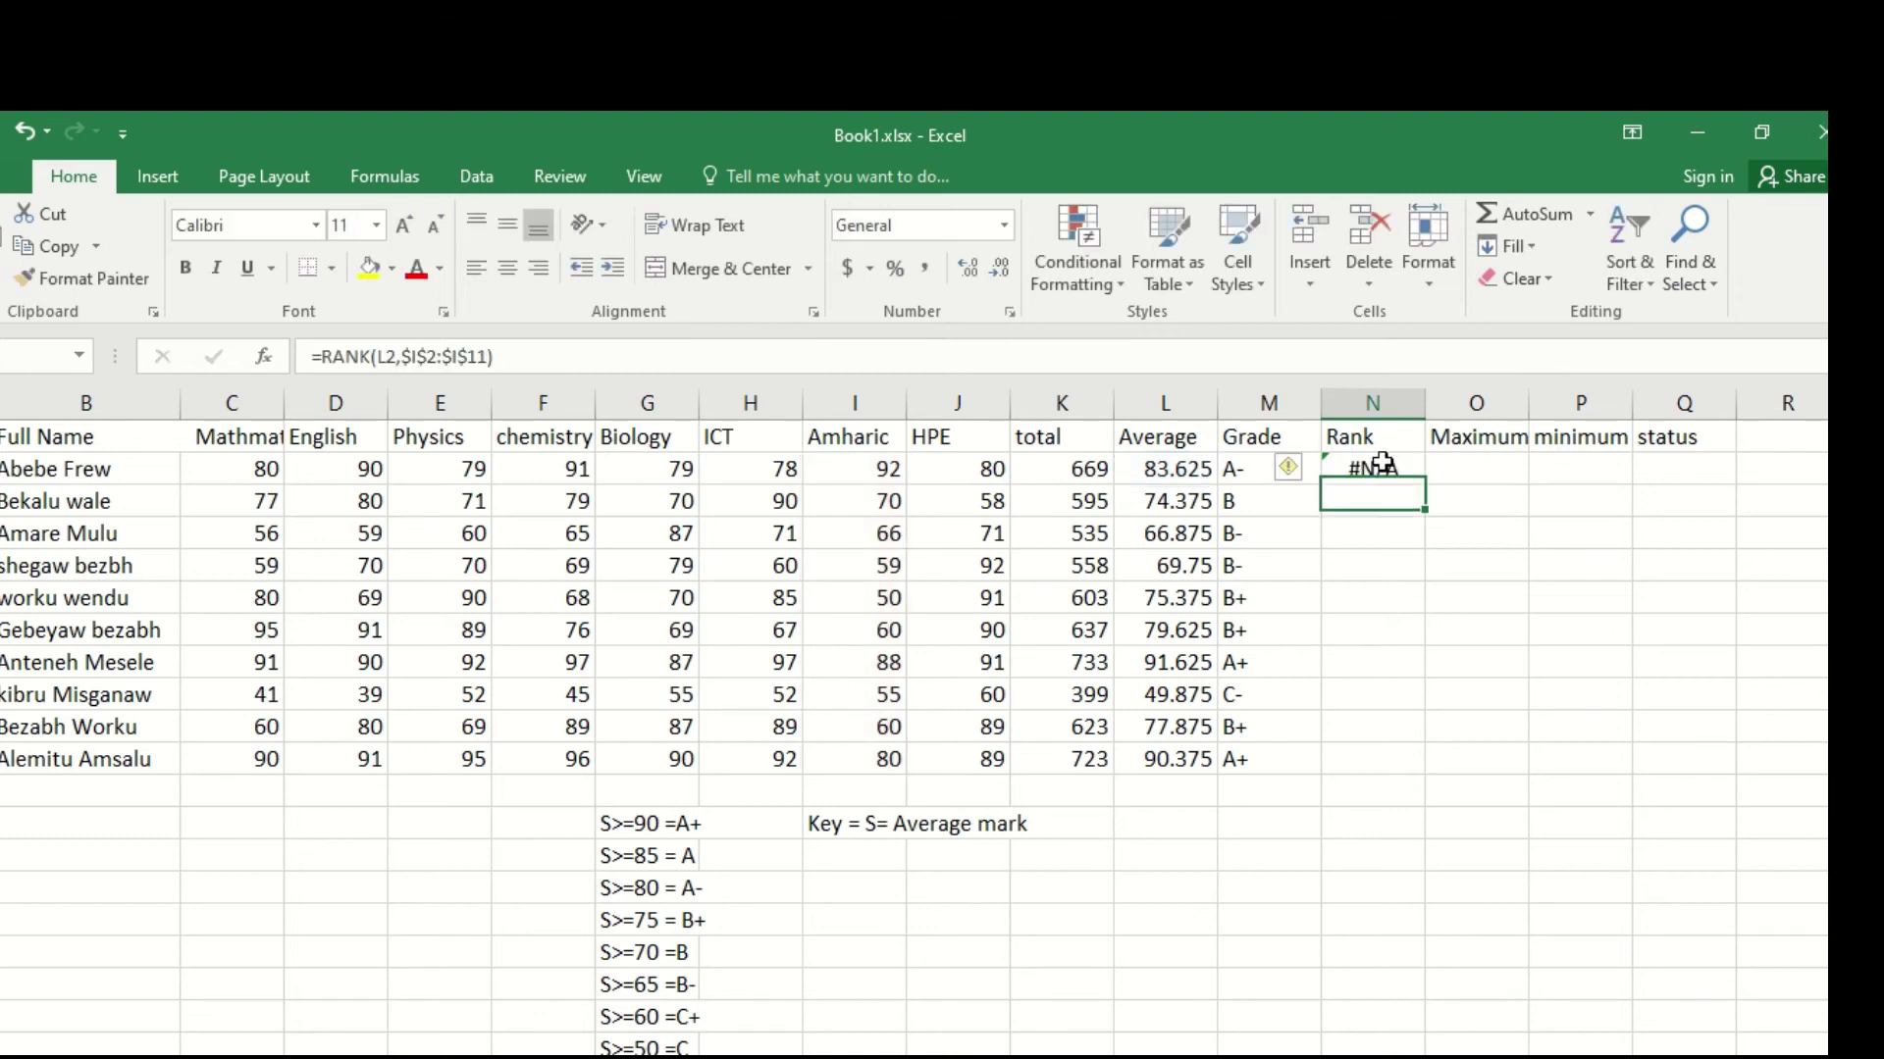
pyautogui.click(529, 356)
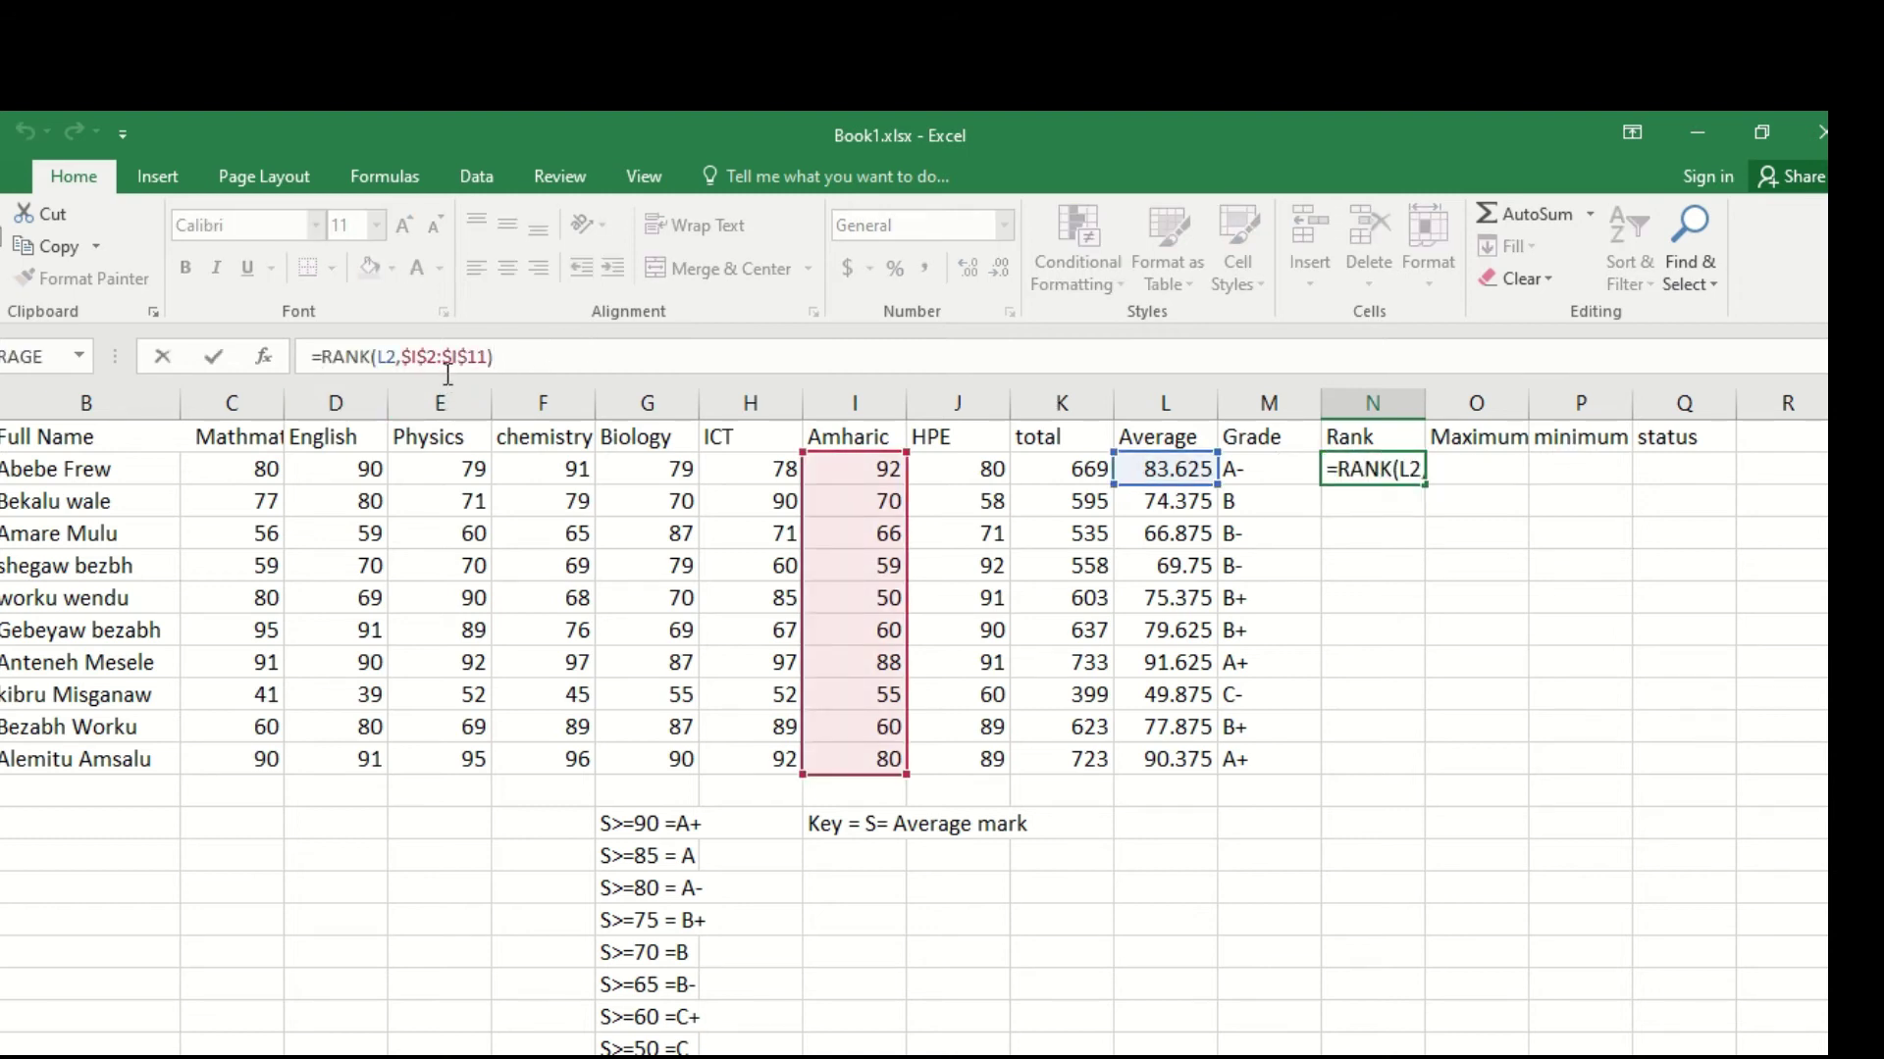
pyautogui.click(420, 356)
pyautogui.press('BackSpace')
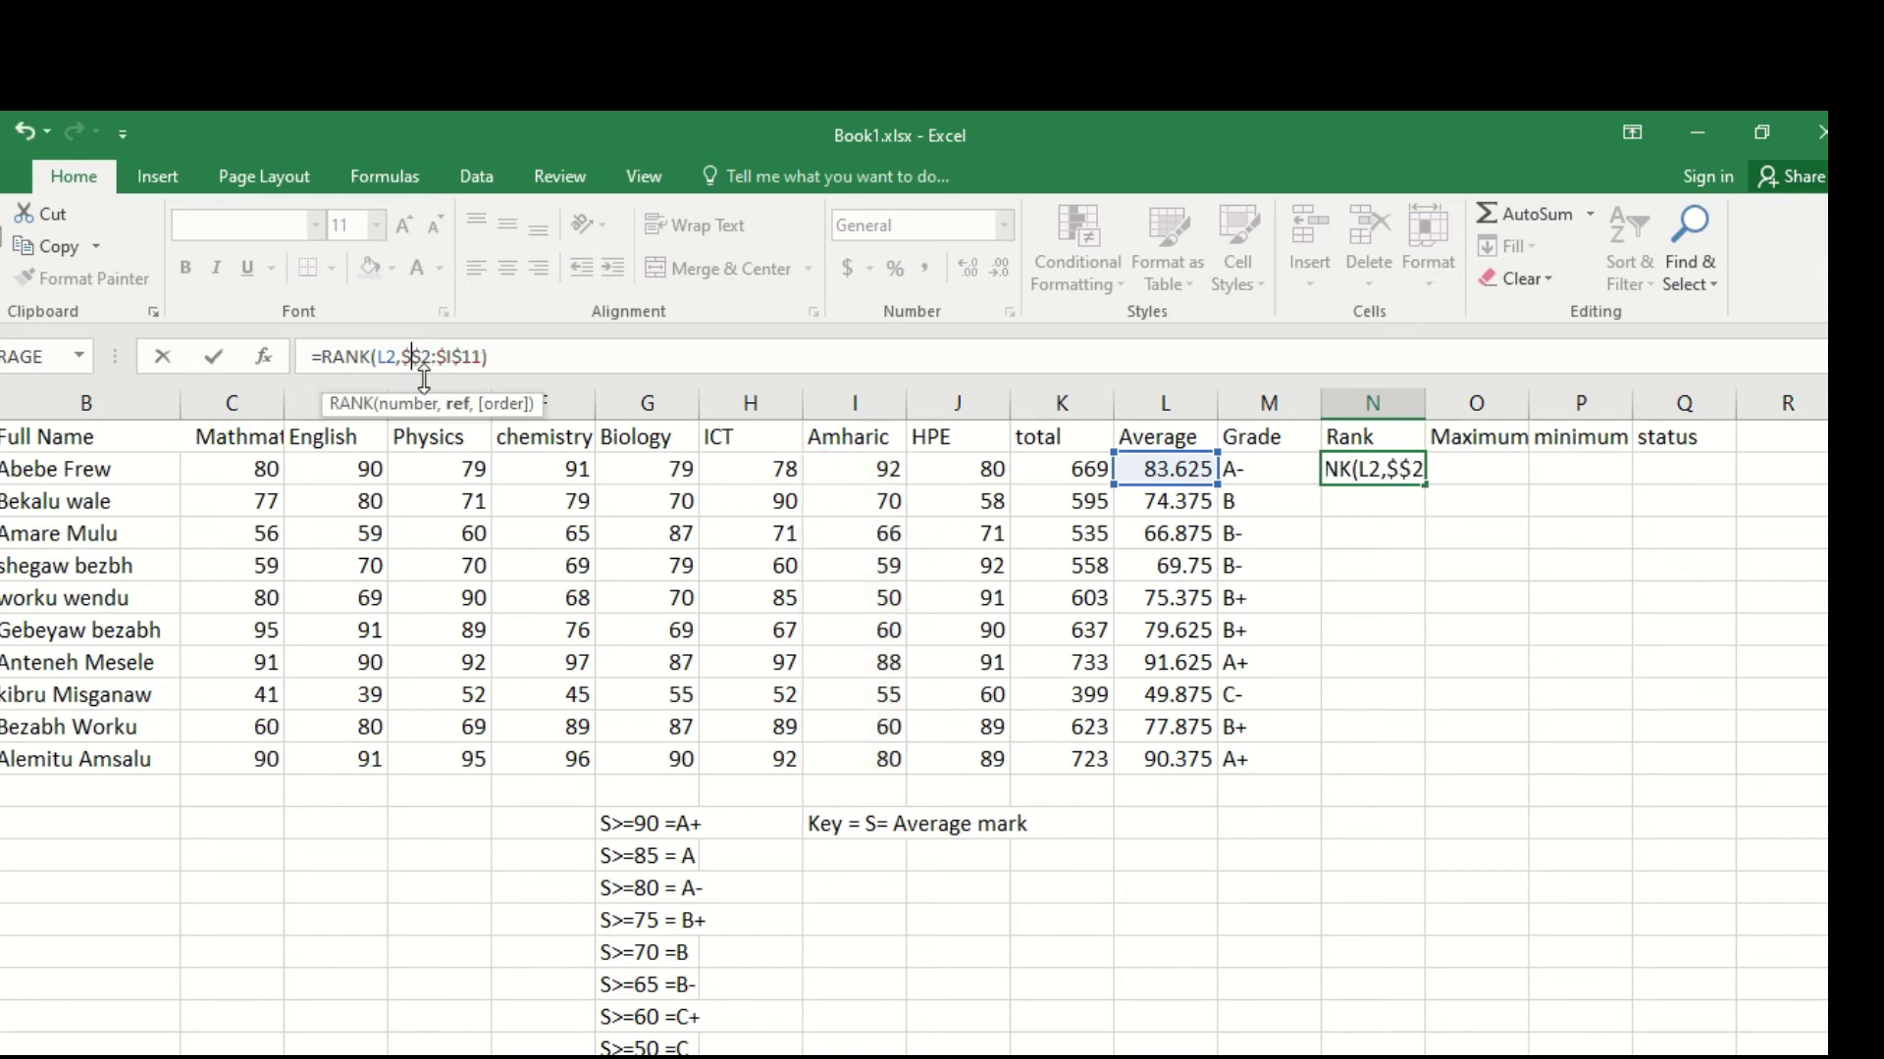
pyautogui.write('i')
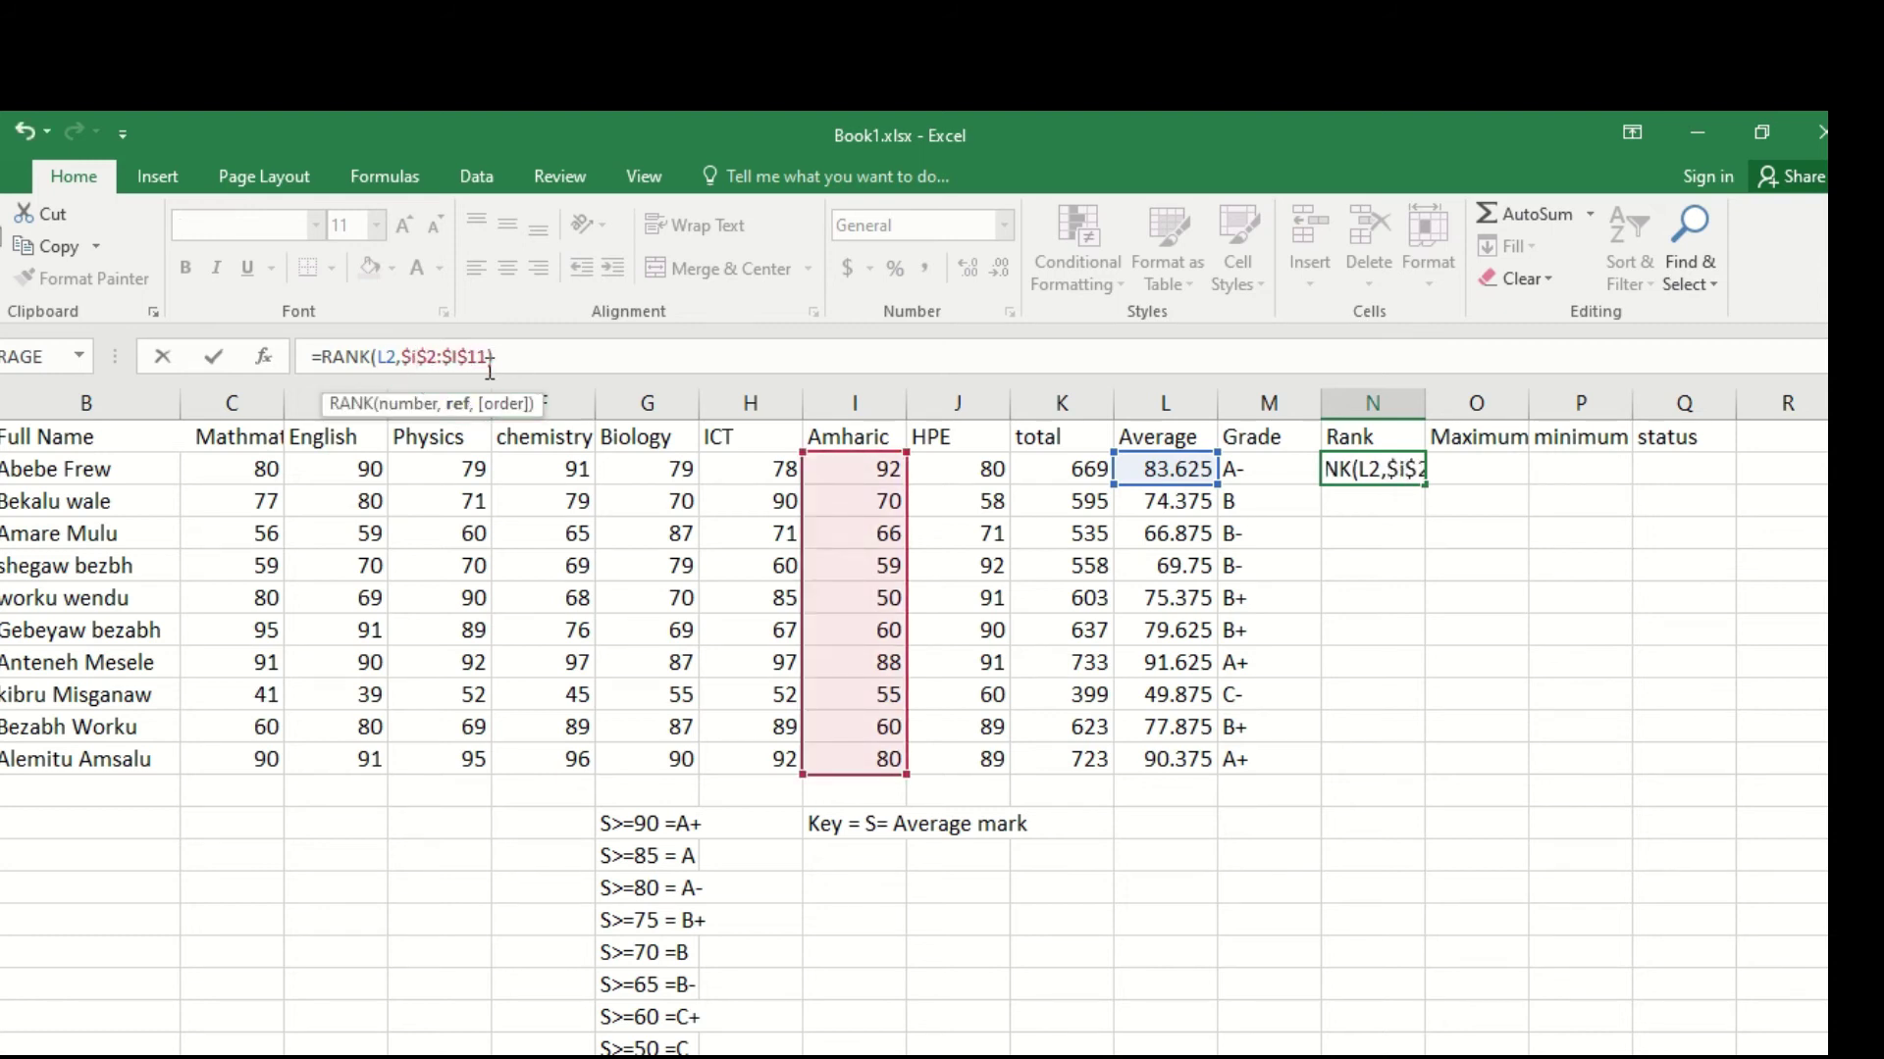
pyautogui.click(462, 356)
pyautogui.press('BackSpace')
pyautogui.write('i')
pyautogui.click(543, 356)
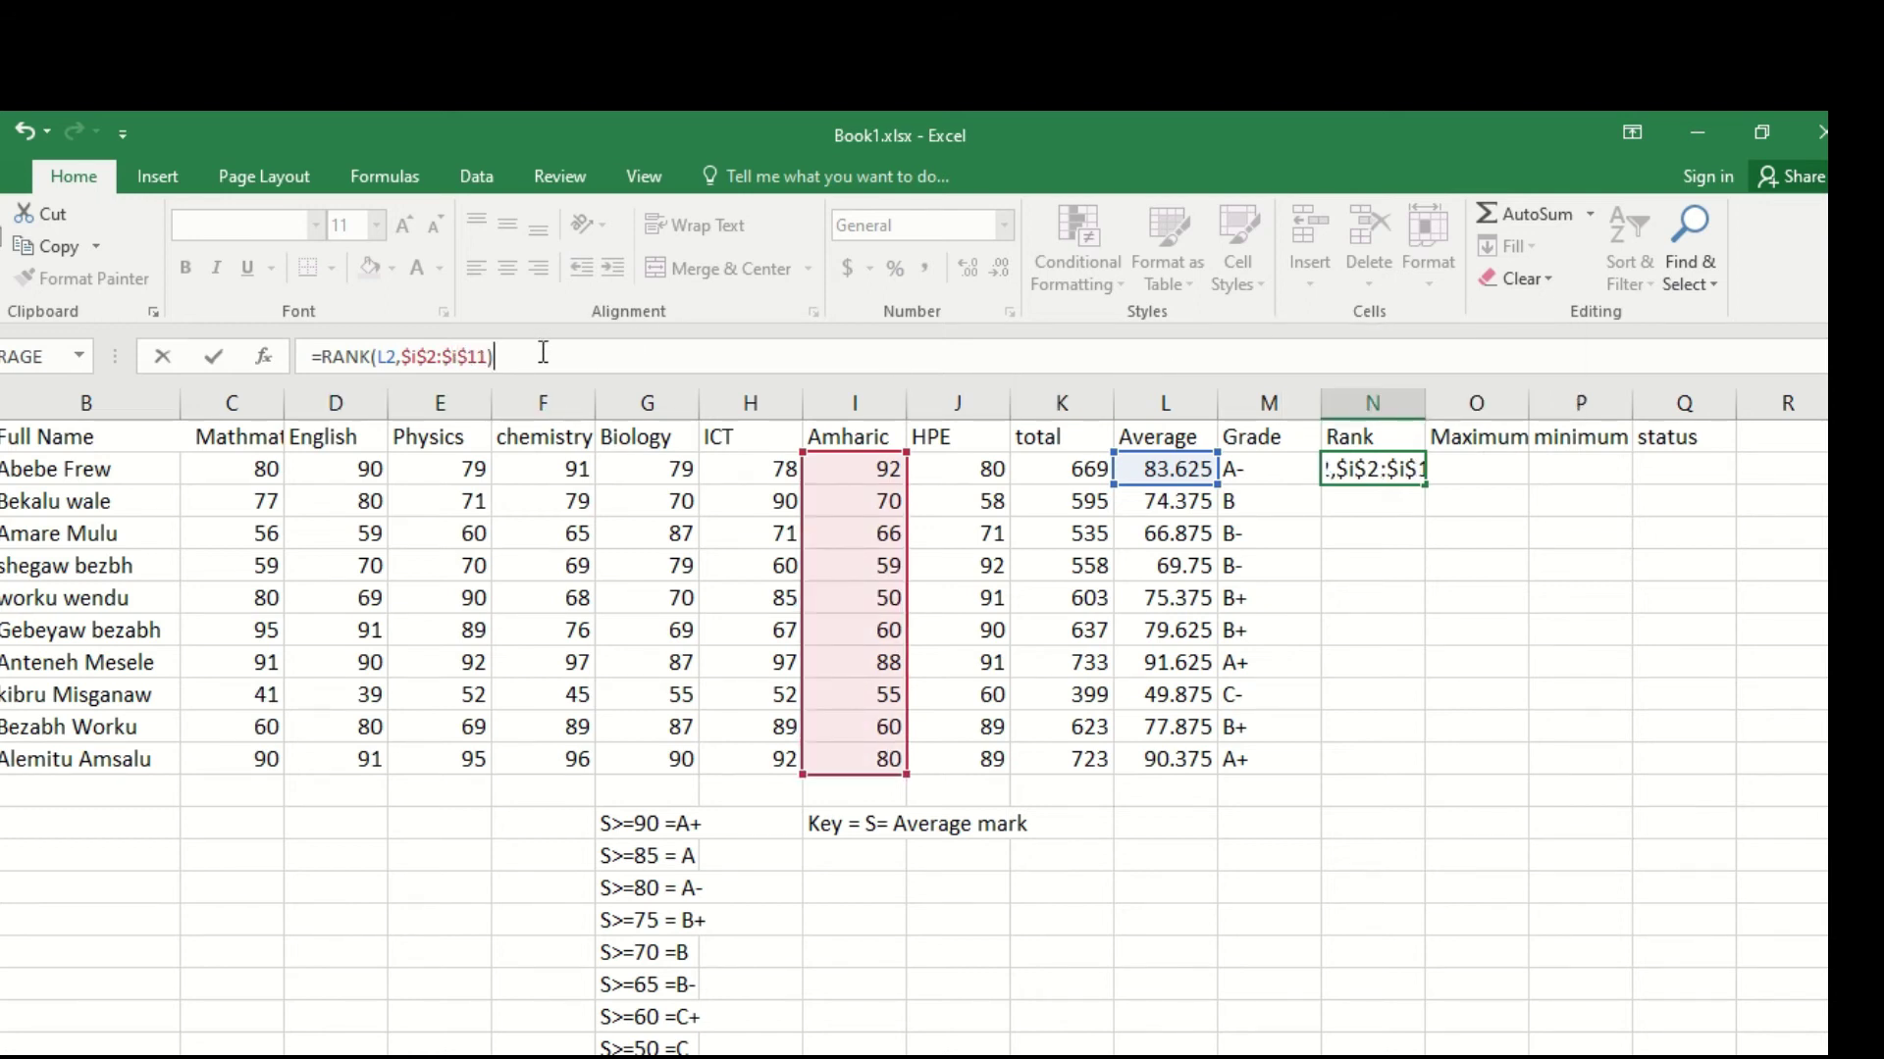
pyautogui.press('Return')
# Step: Retype the RANK function name in N2's formula and re-enter it
pyautogui.click(1417, 469)
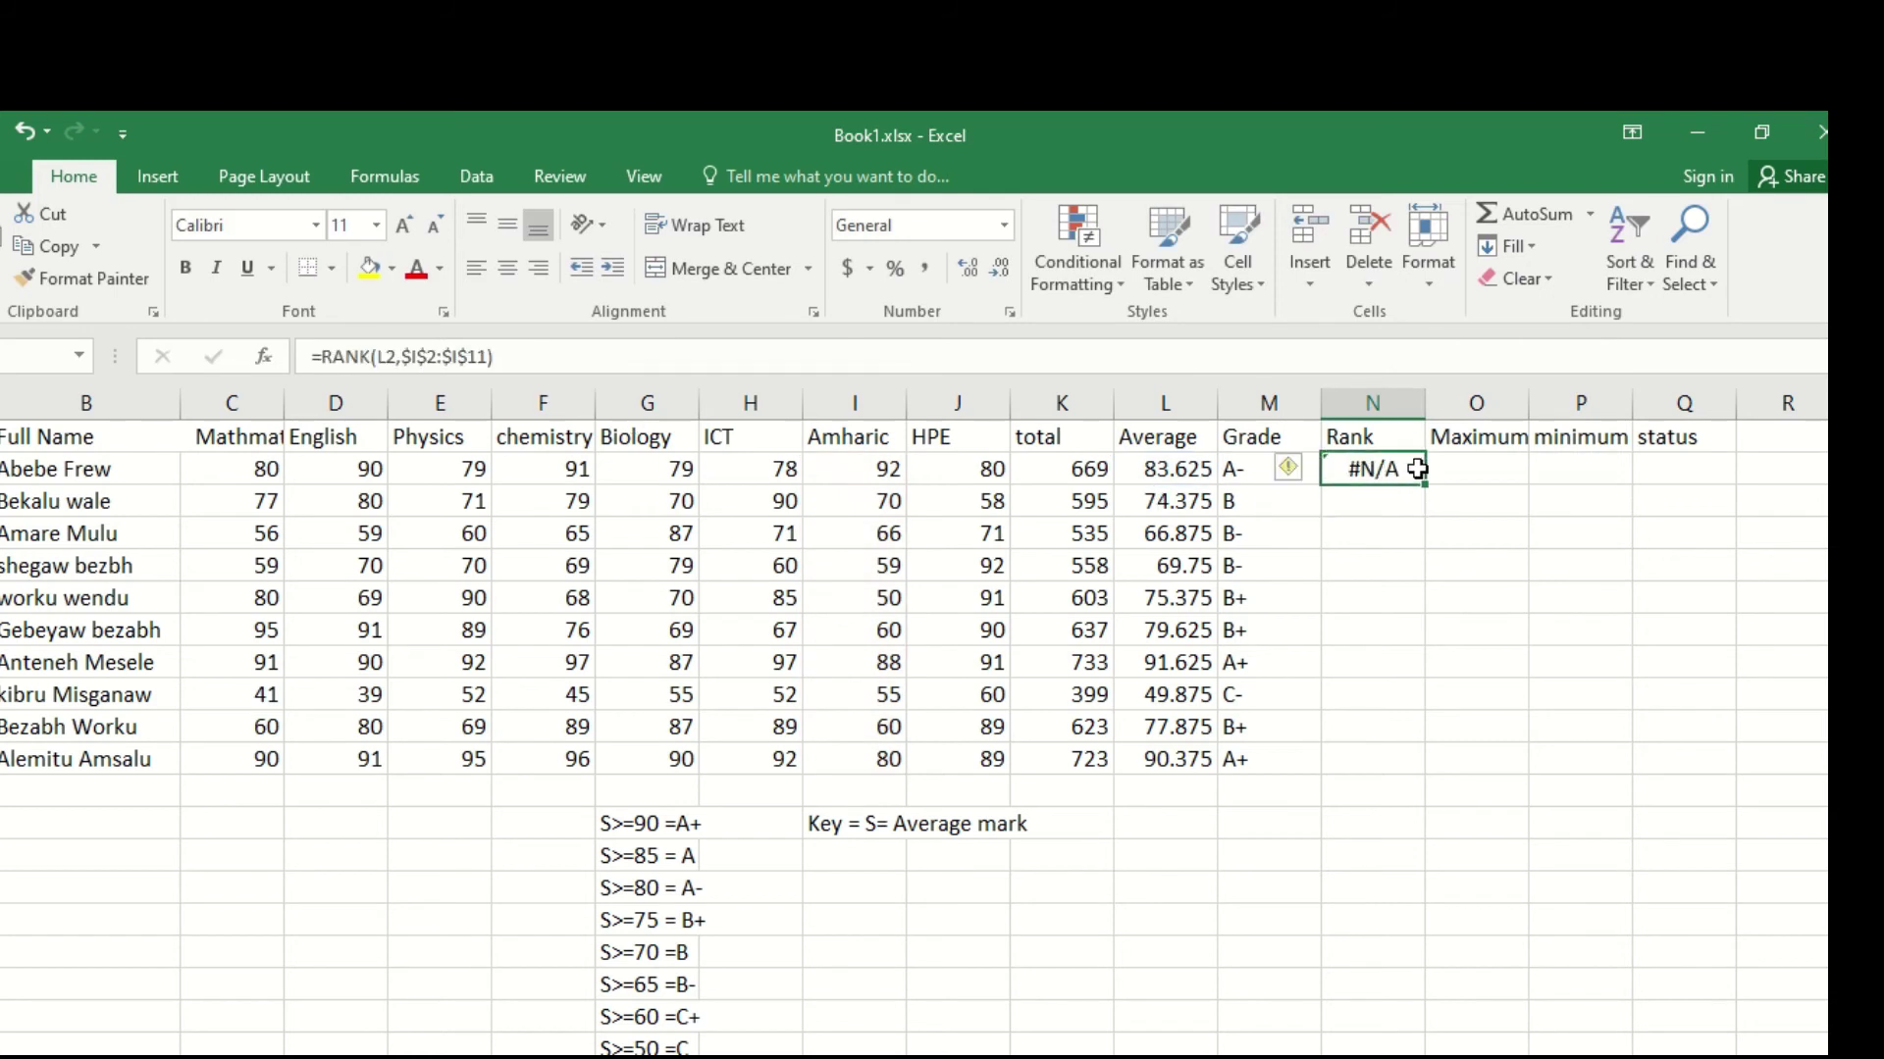
pyautogui.click(361, 356)
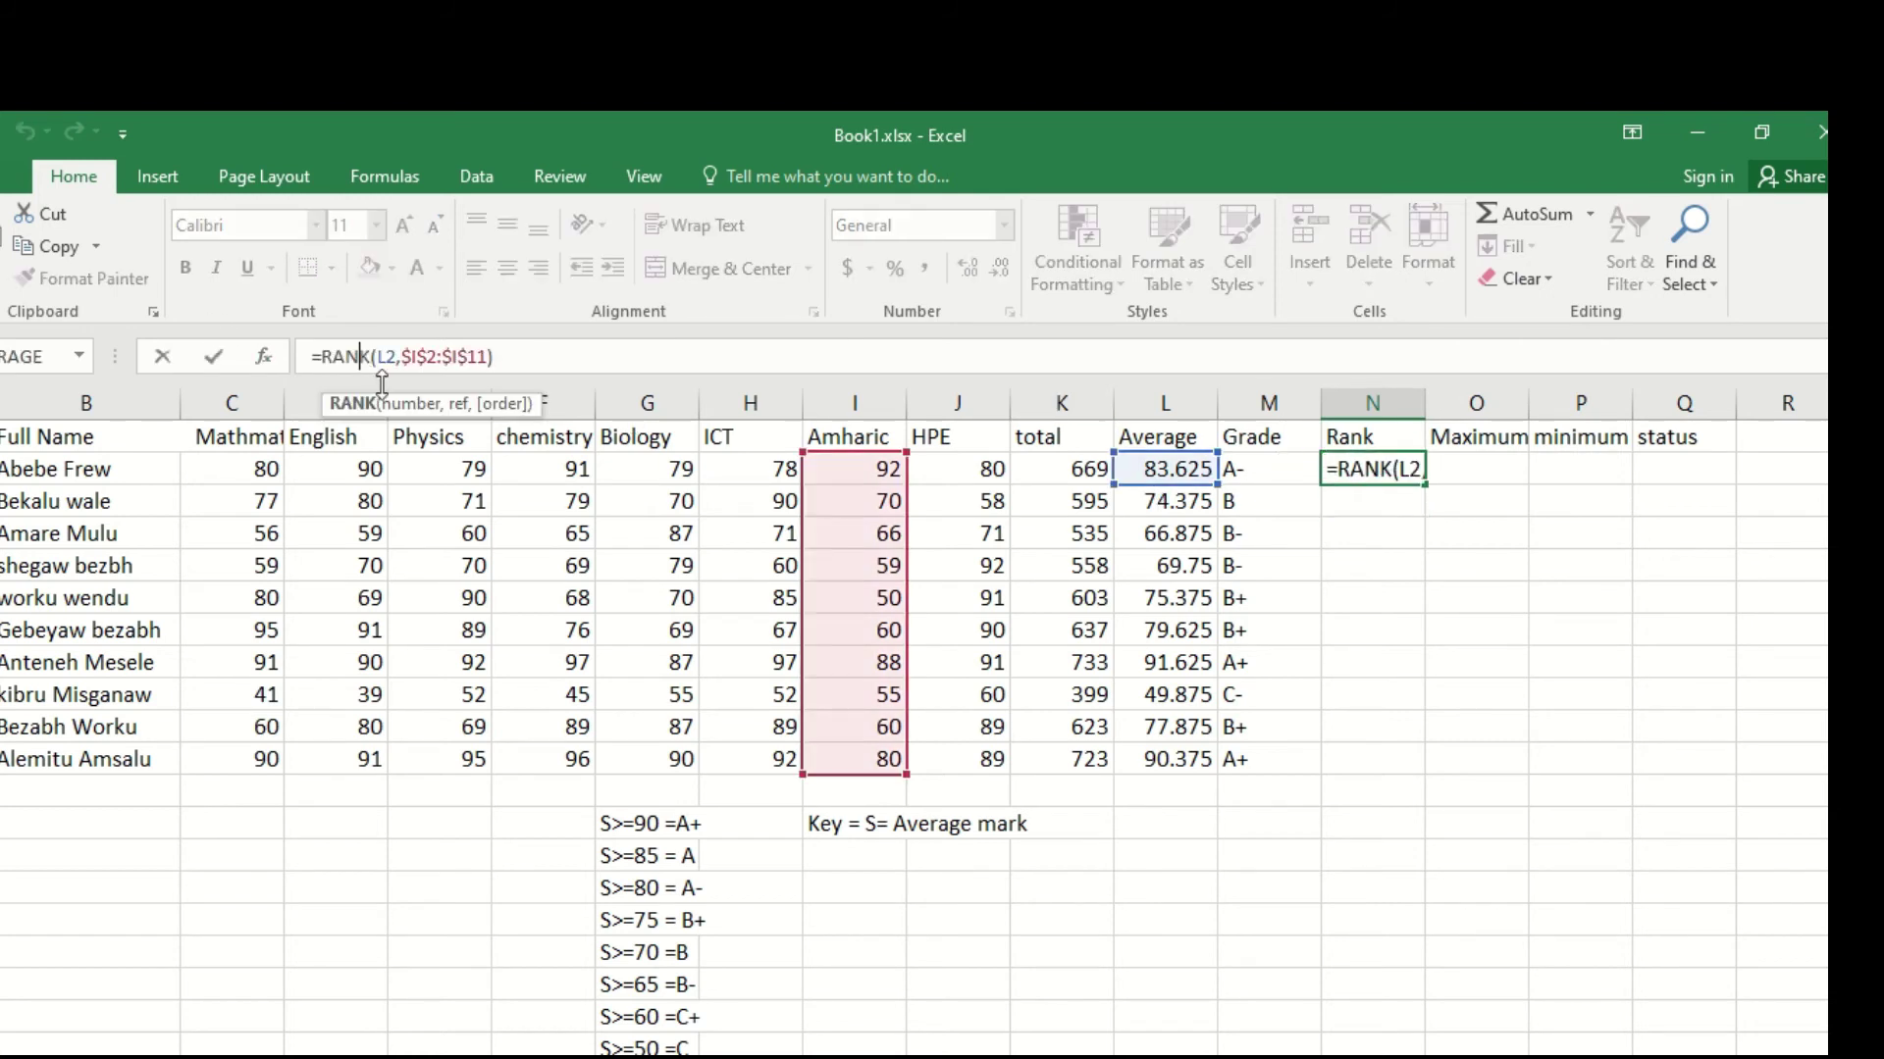
pyautogui.doubleClick(360, 356)
pyautogui.write('ran')
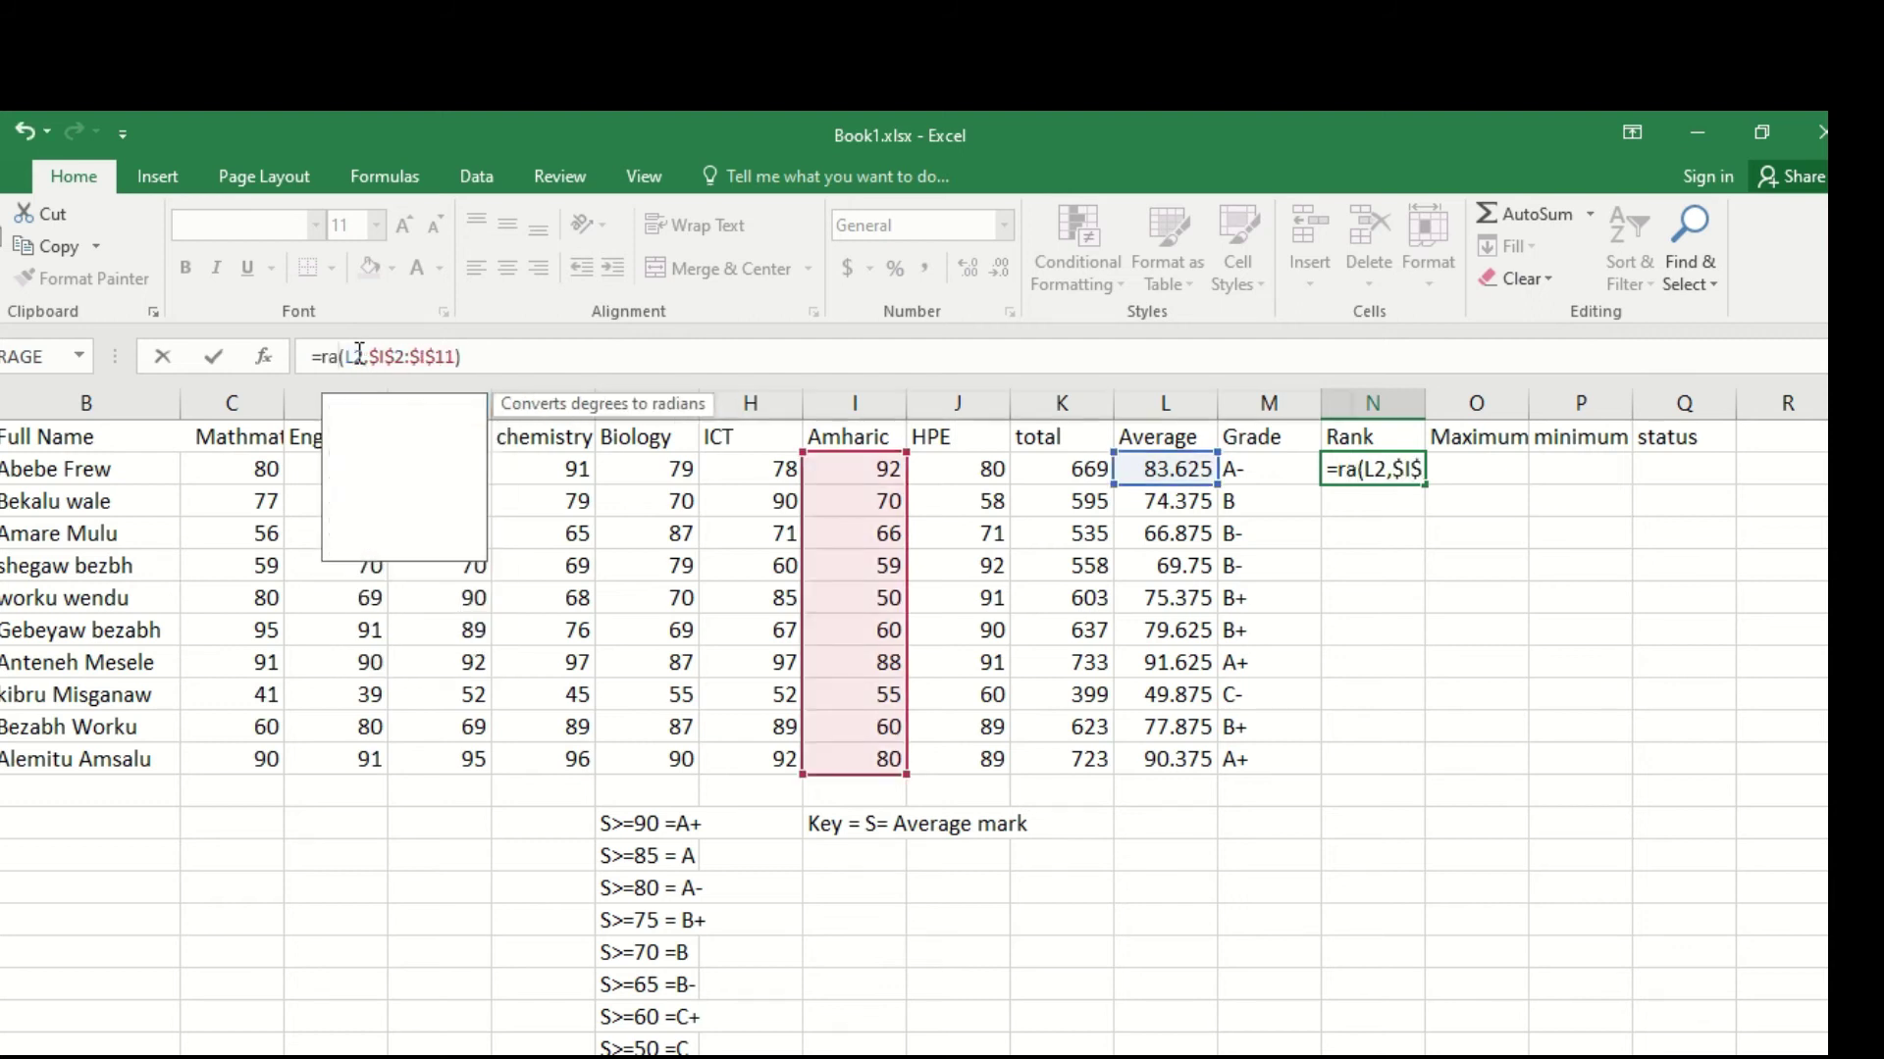
pyautogui.write('k')
pyautogui.click(563, 357)
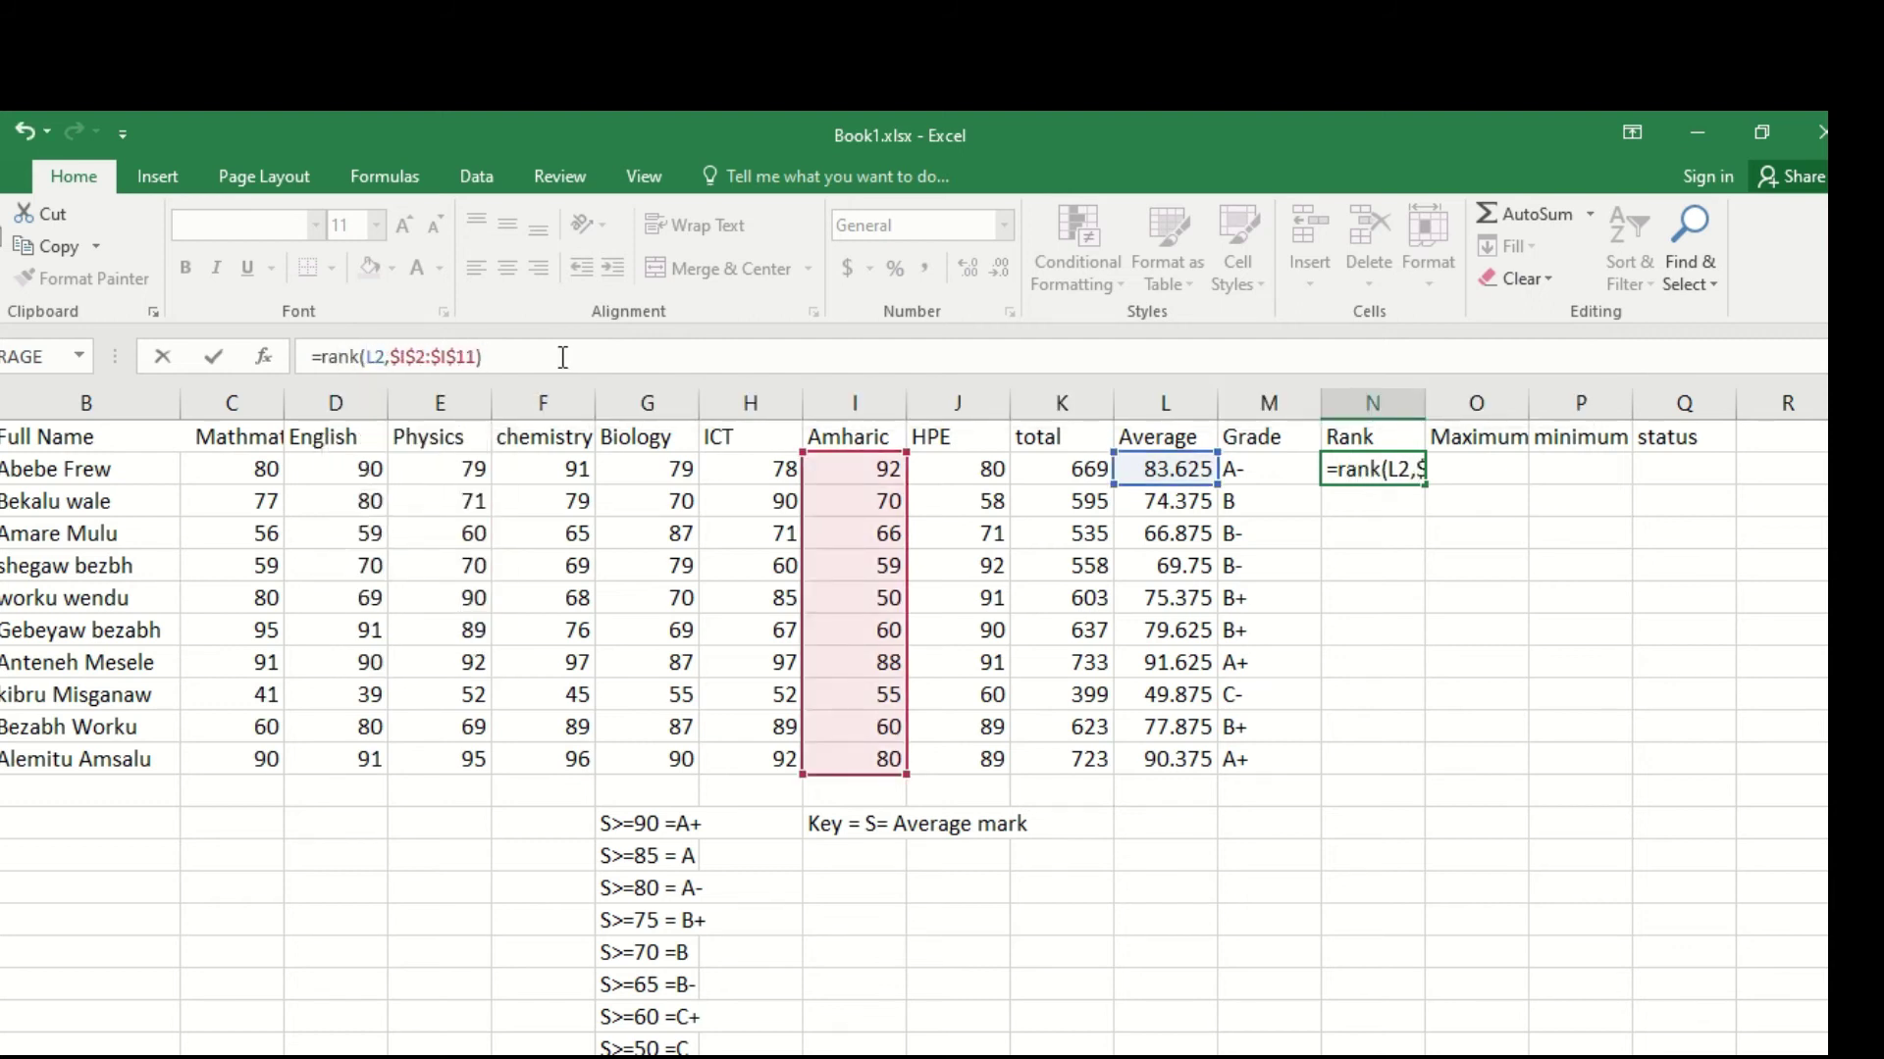
pyautogui.press('Return')
# Step: Retype the comma after L2 in N2's rank formula and re-enter it; it still shows #N/A
pyautogui.click(1433, 465)
pyautogui.click(1366, 468)
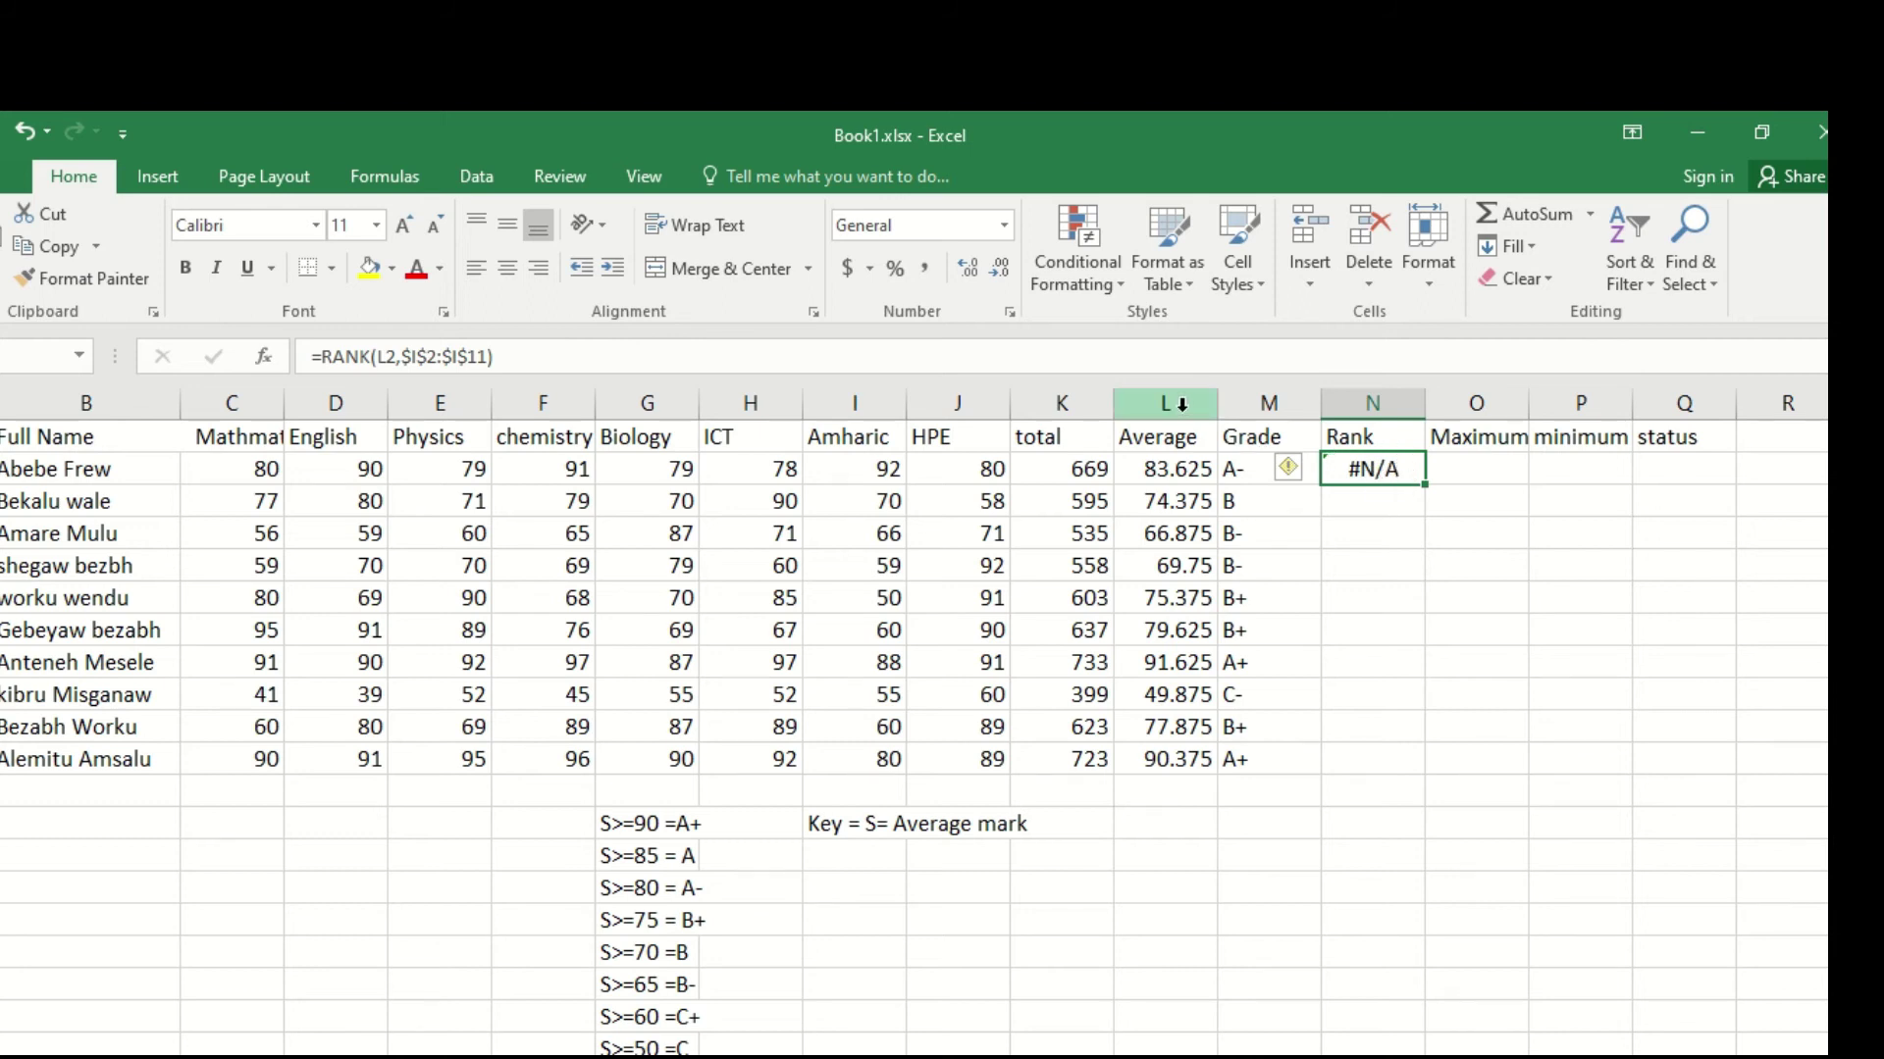
pyautogui.click(388, 358)
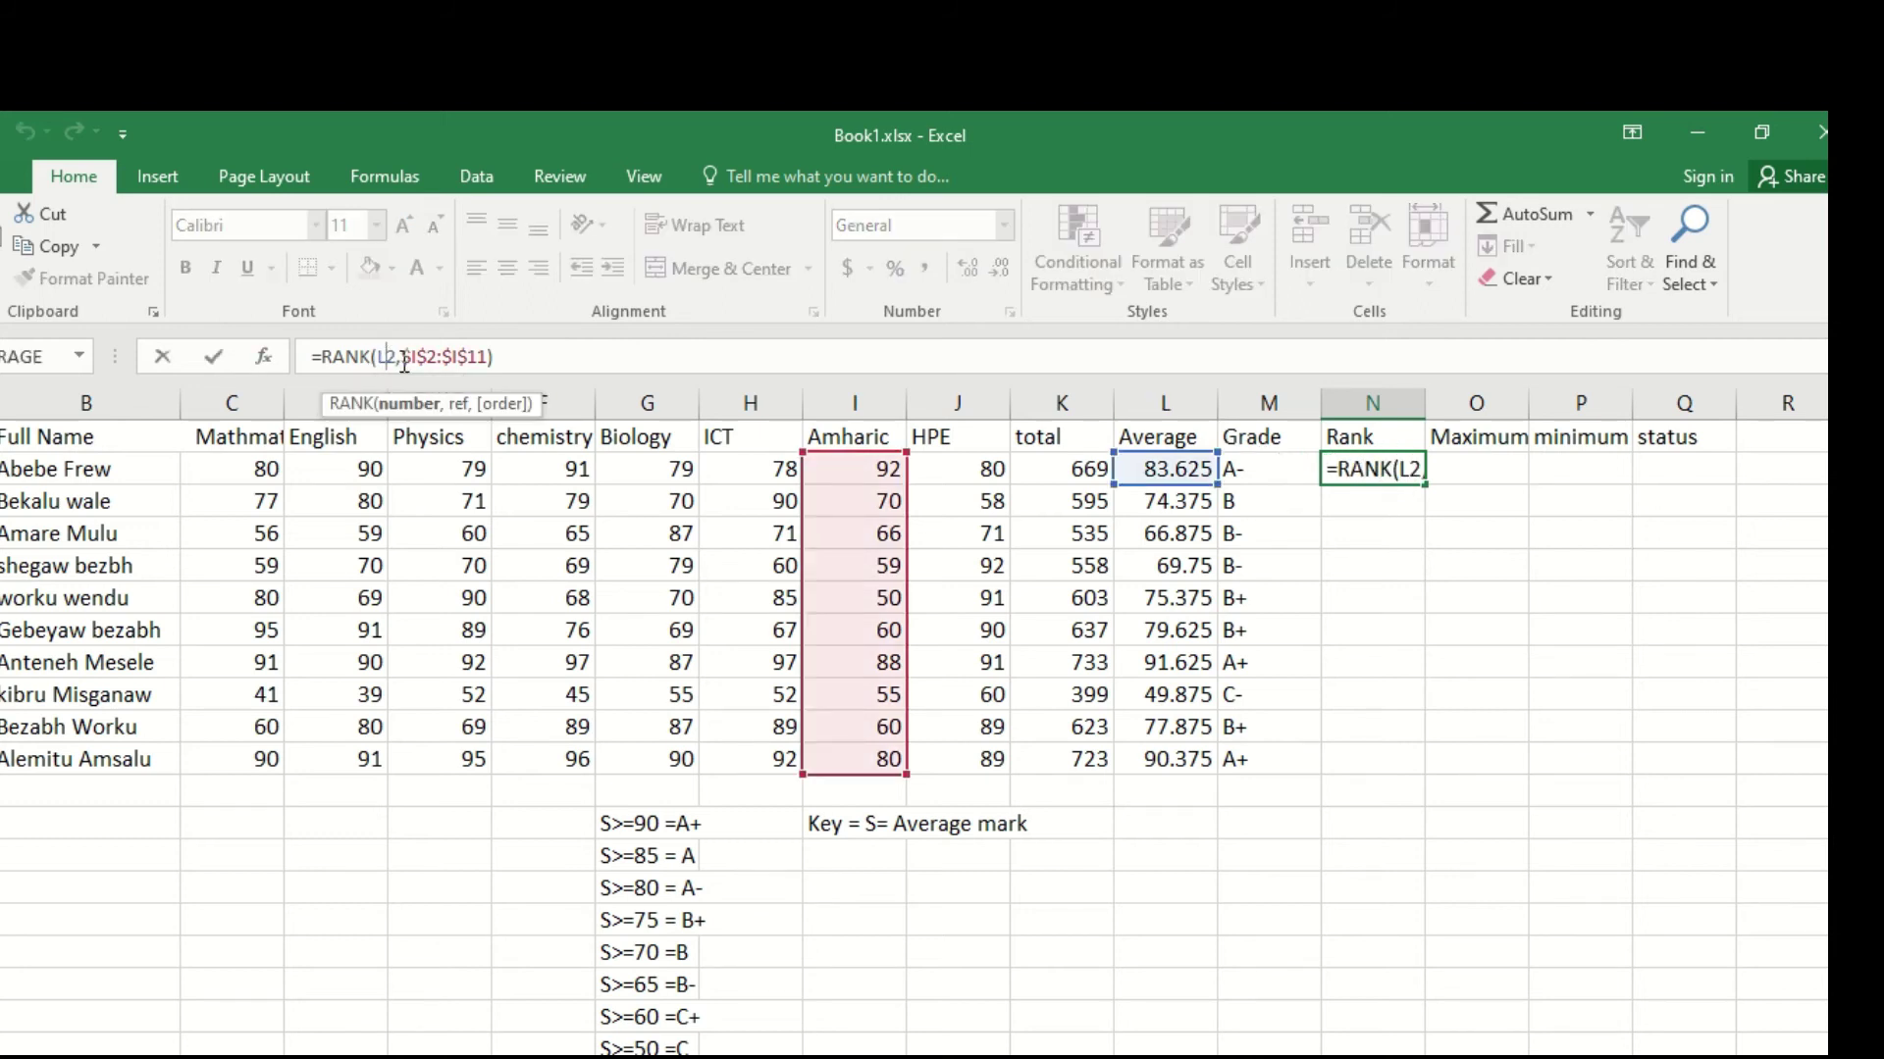
pyautogui.click(402, 358)
pyautogui.press('BackSpace')
pyautogui.write(',')
pyautogui.click(423, 357)
pyautogui.press('Return')
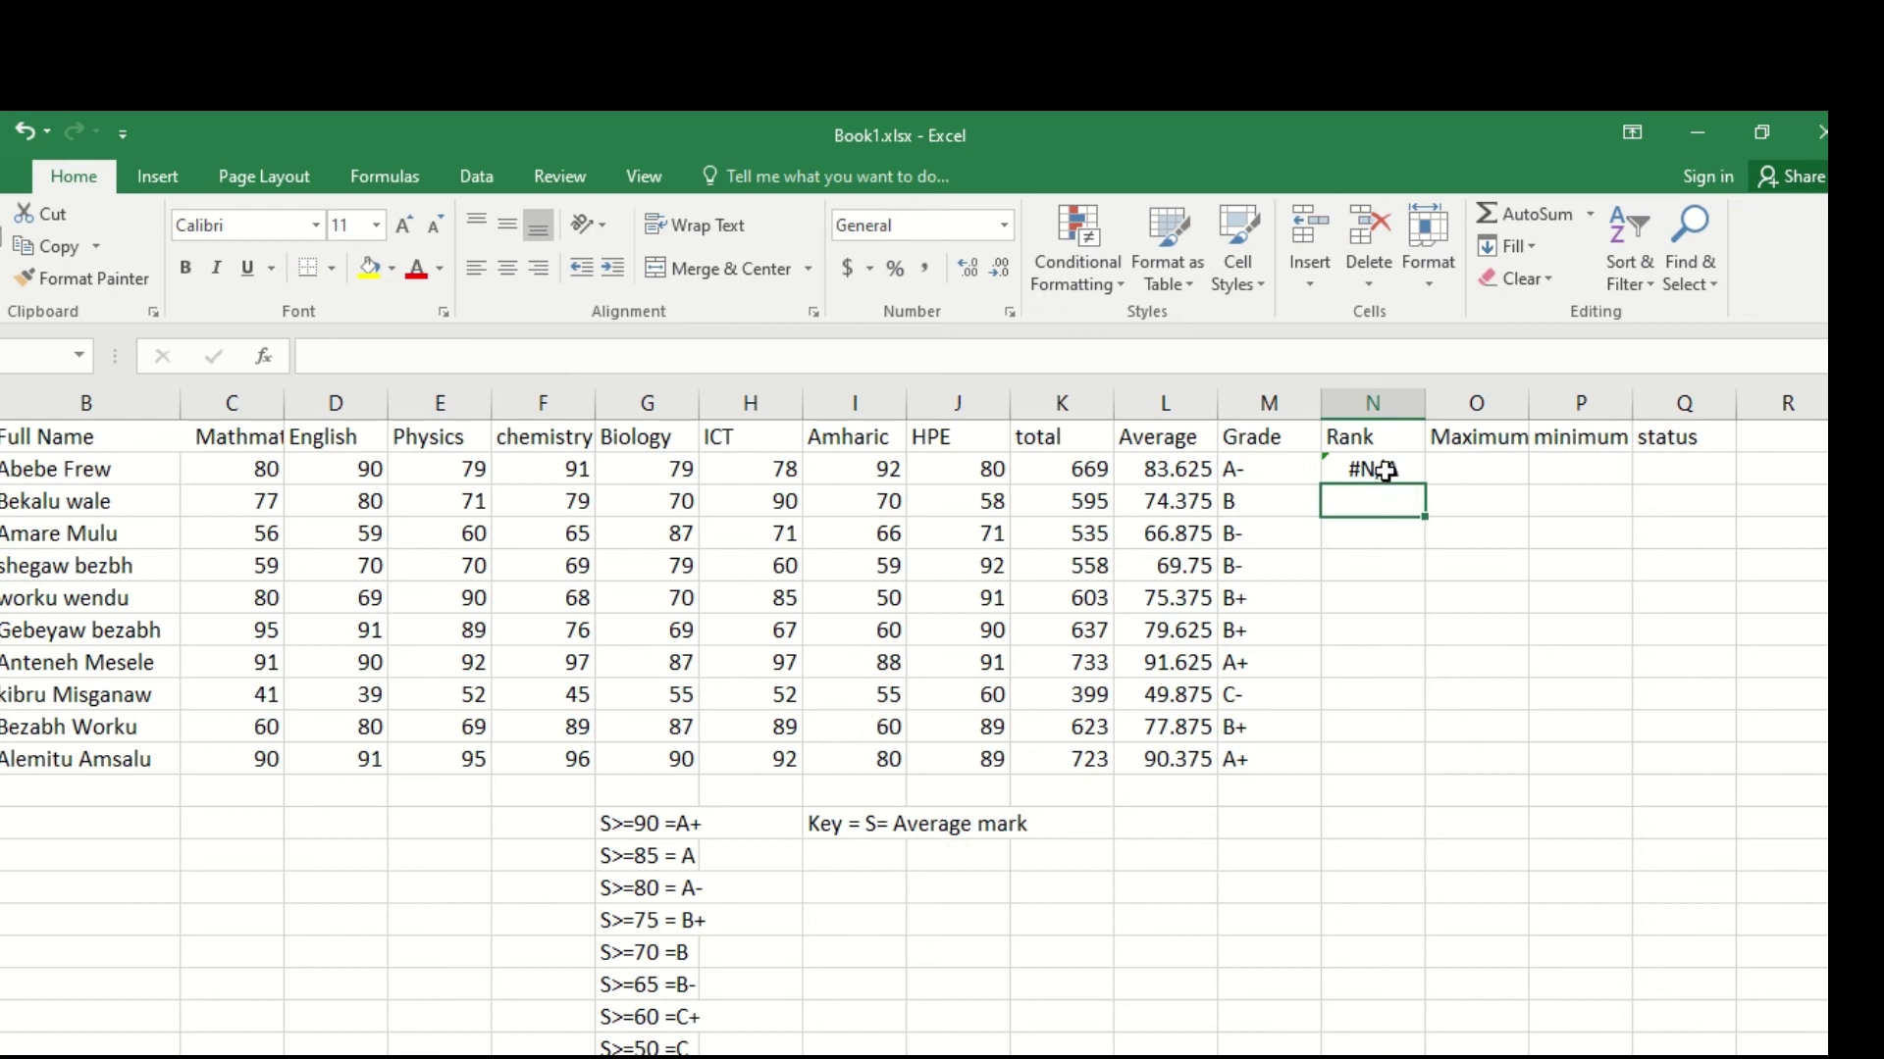
pyautogui.click(1383, 471)
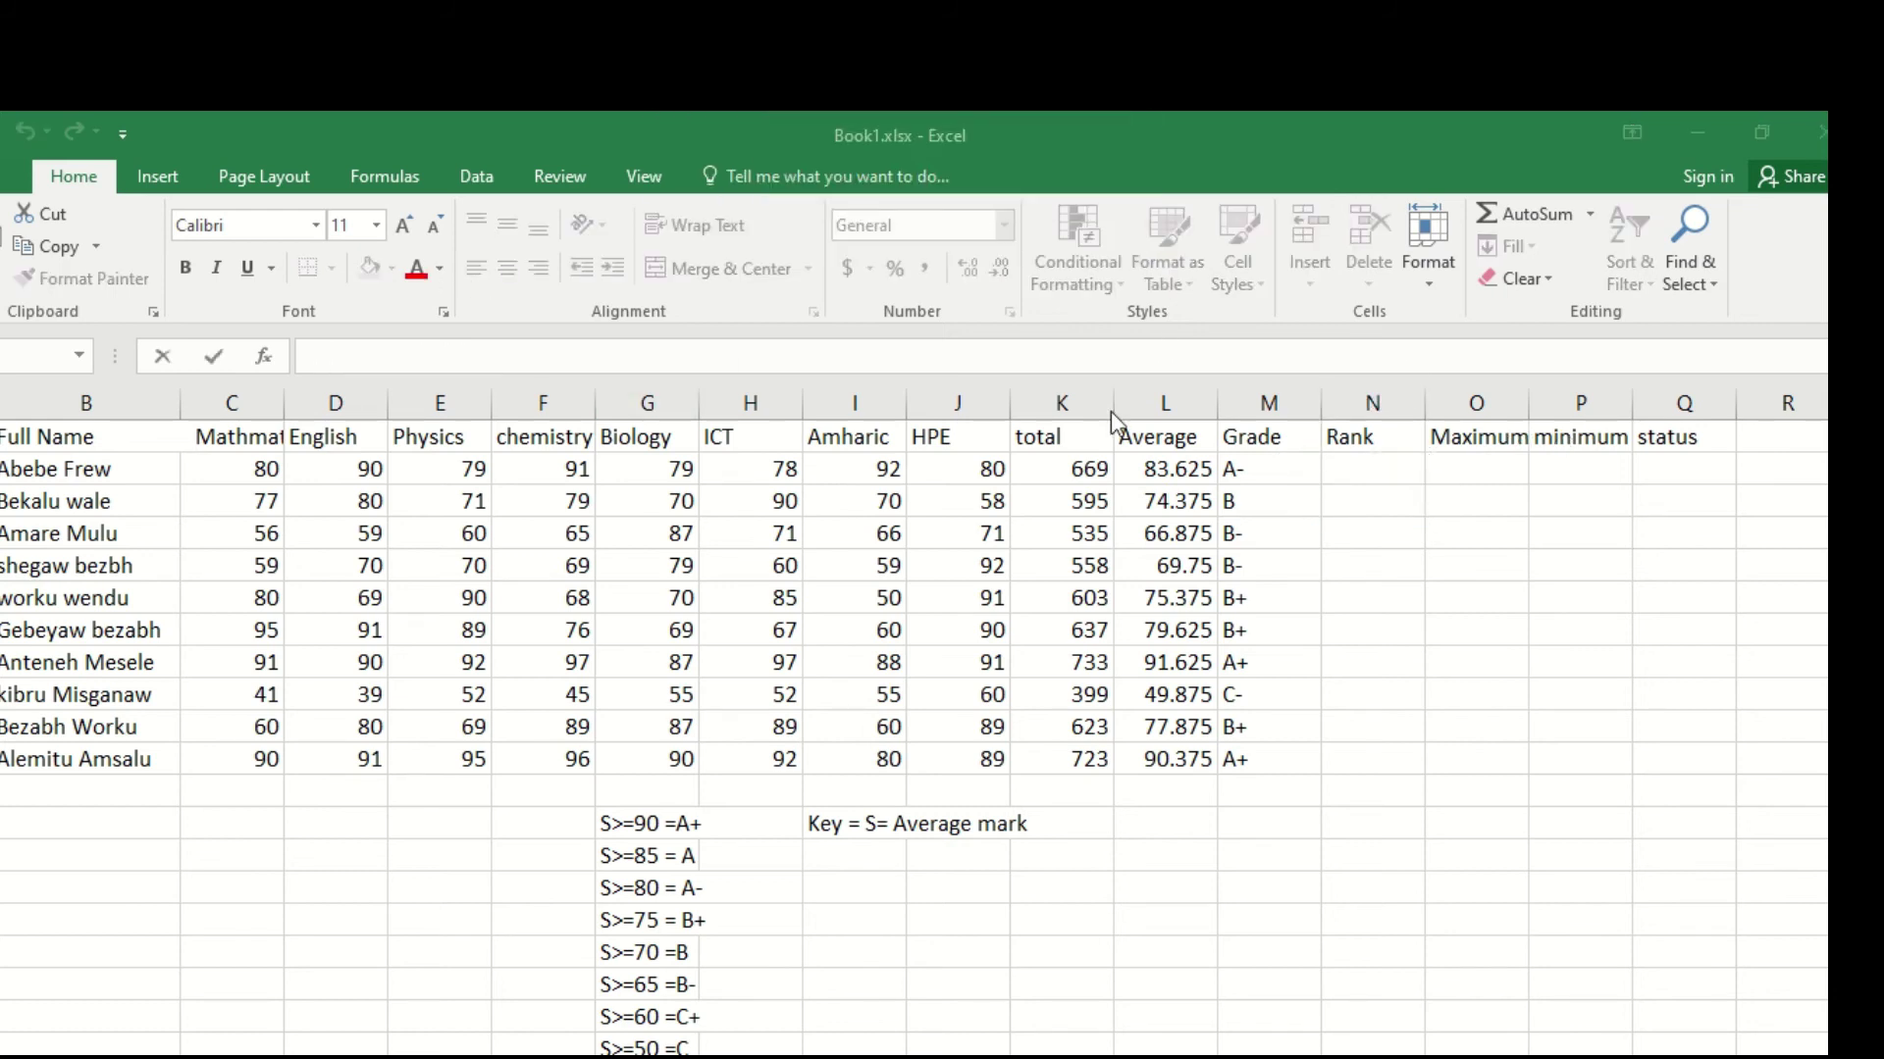
# Step: Enter =rank(L2,$L$2:$L$11) in N2, ranking the first student 3rd
pyautogui.click(403, 356)
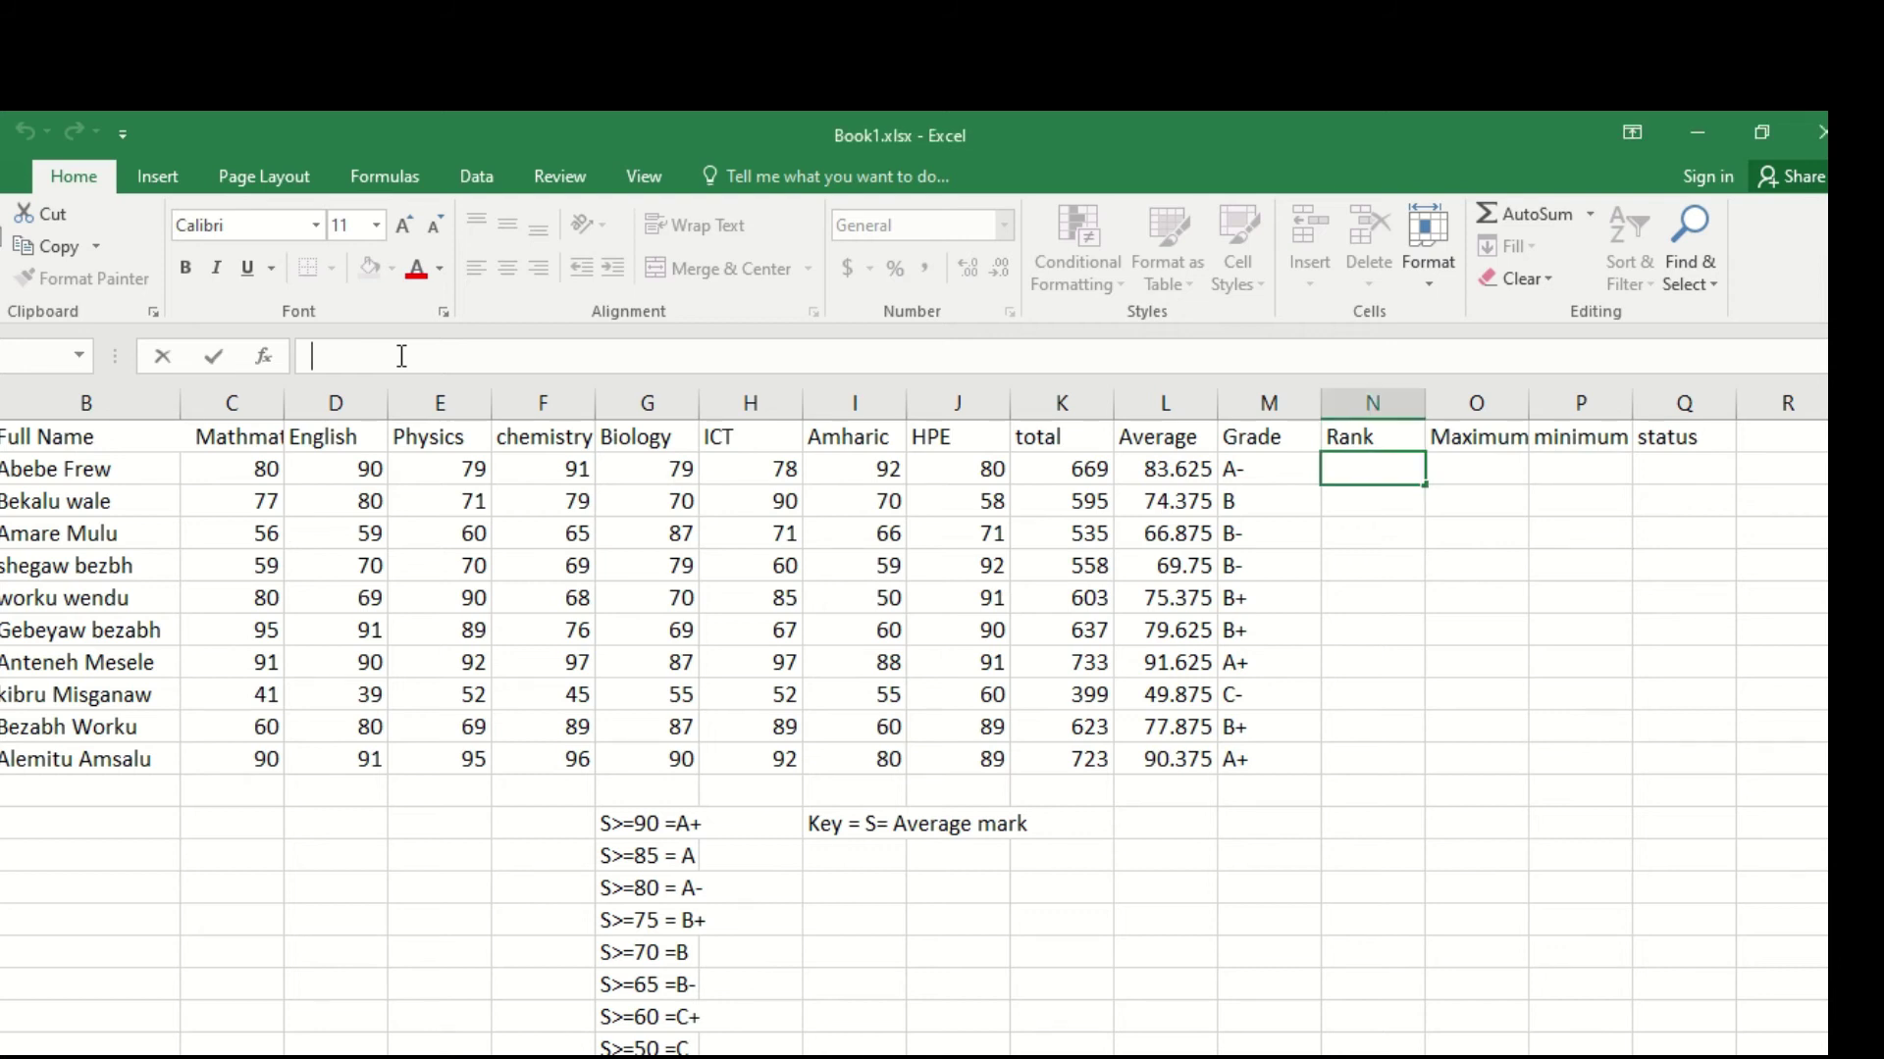
pyautogui.write('=')
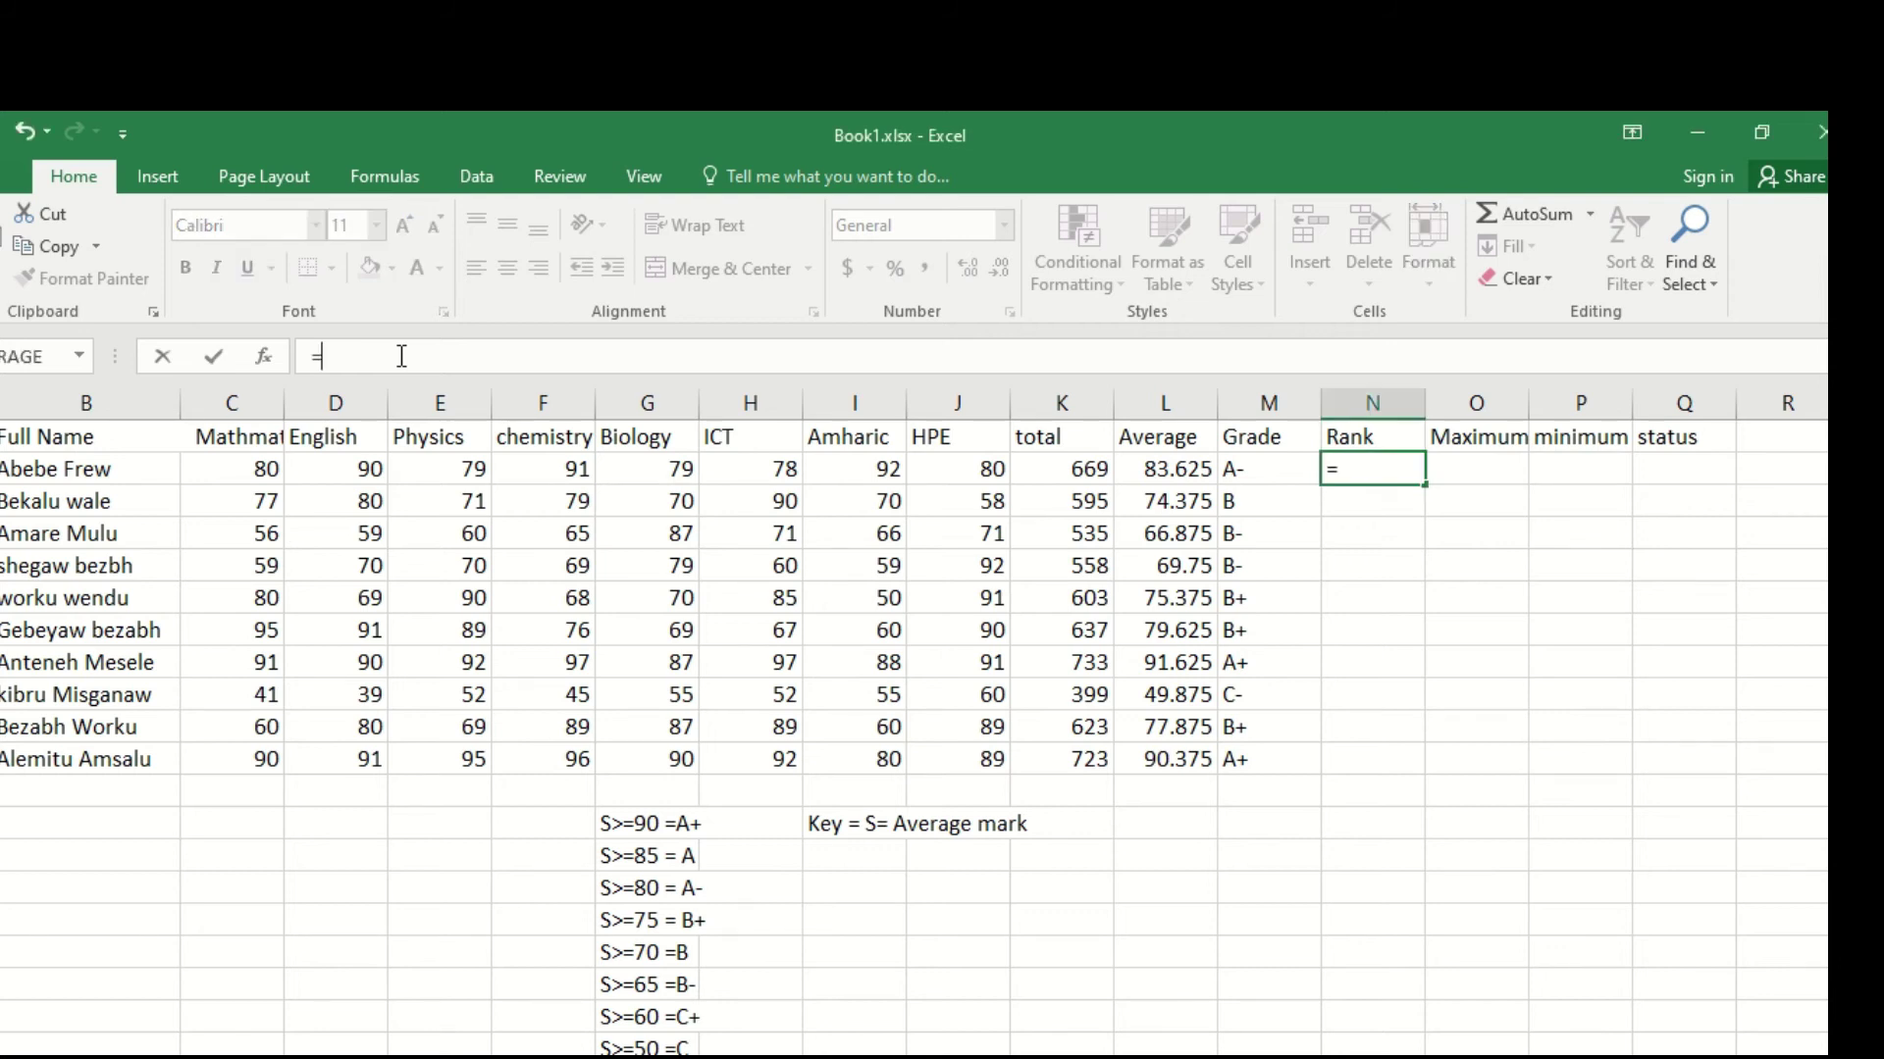
pyautogui.write('rank(')
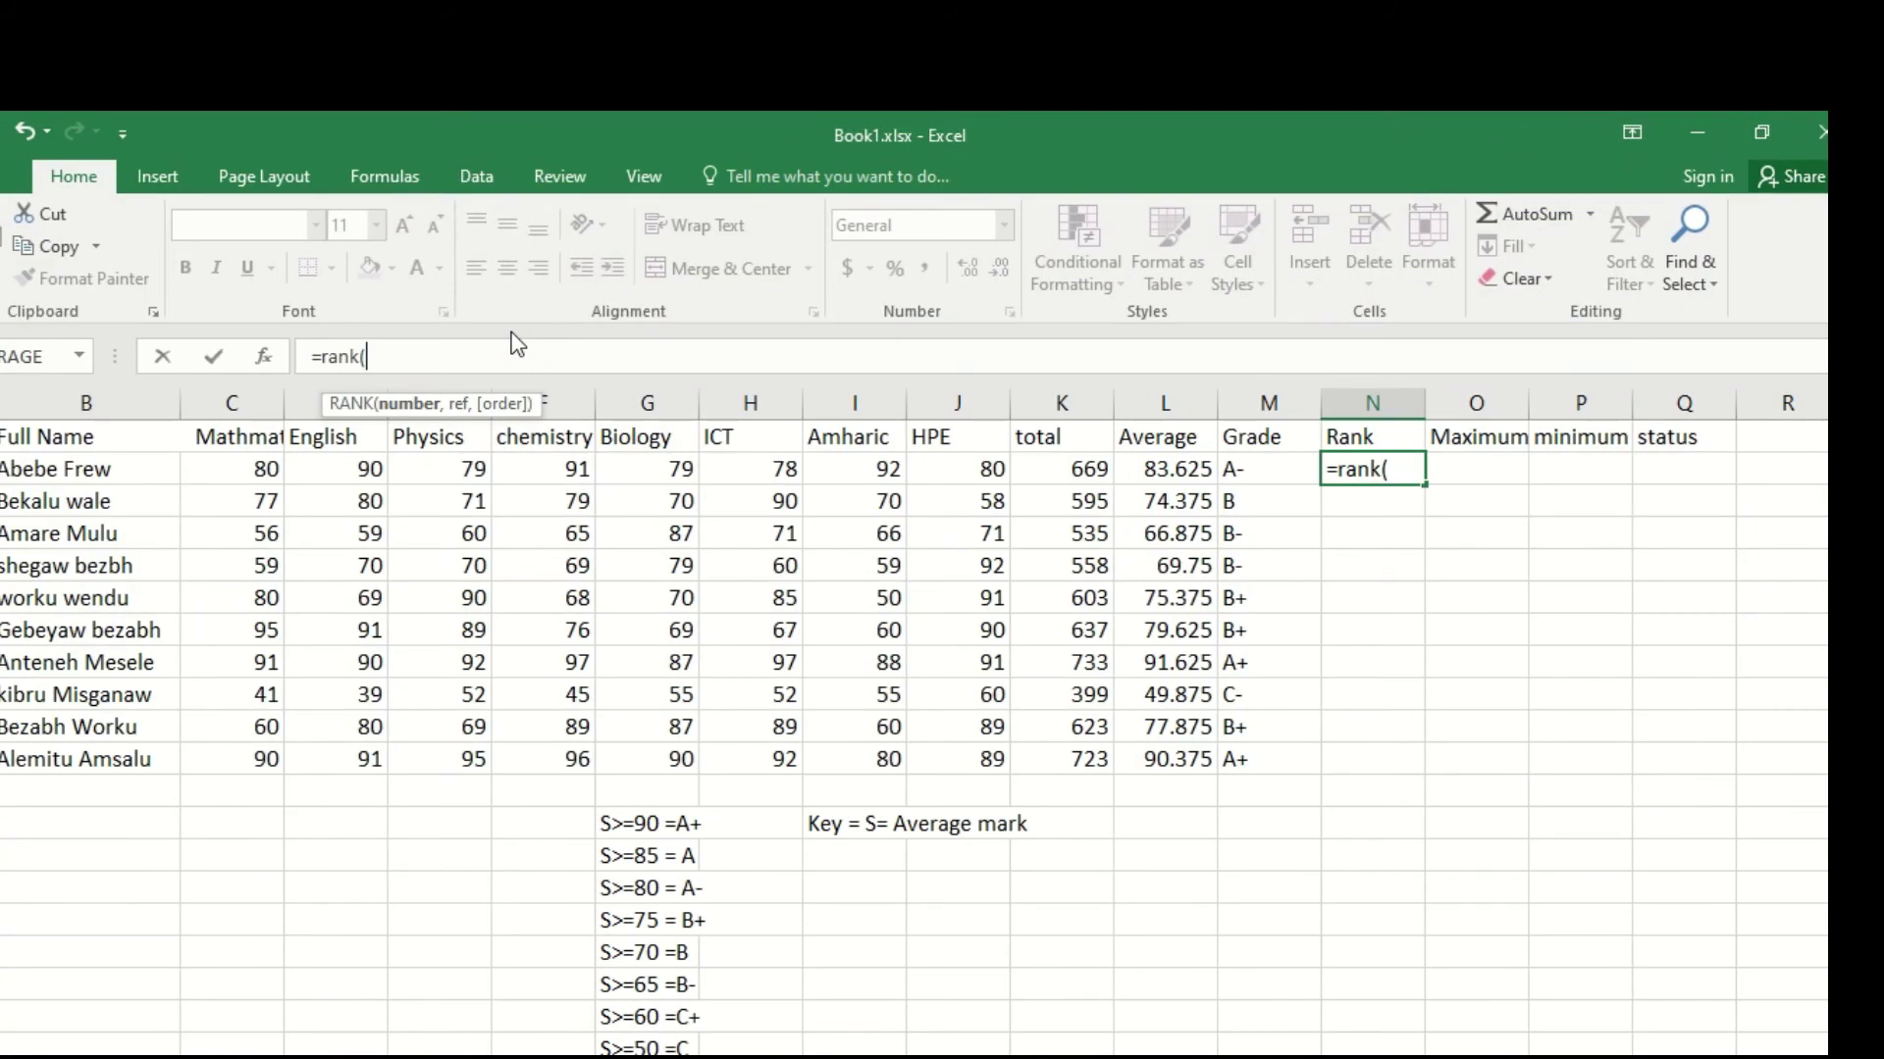
pyautogui.write('L2,')
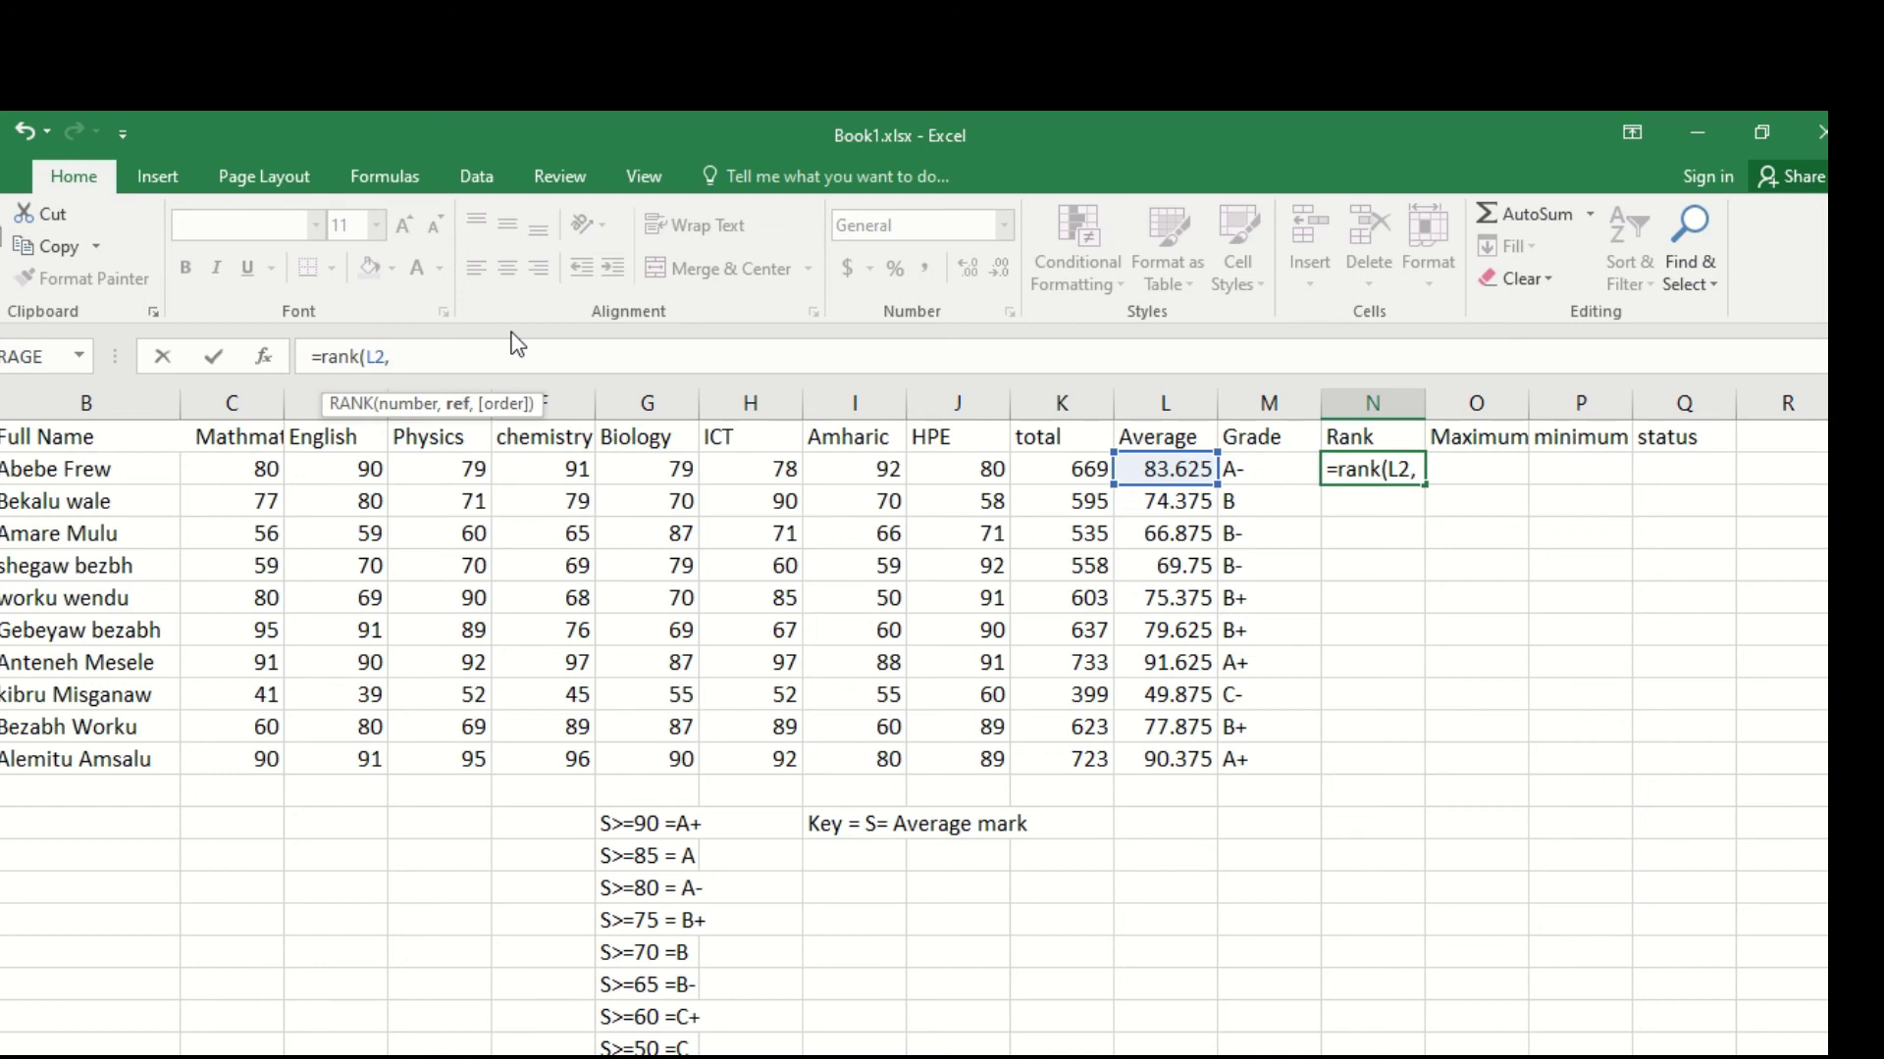
pyautogui.write('$I')
pyautogui.write('$')
pyautogui.write('2:')
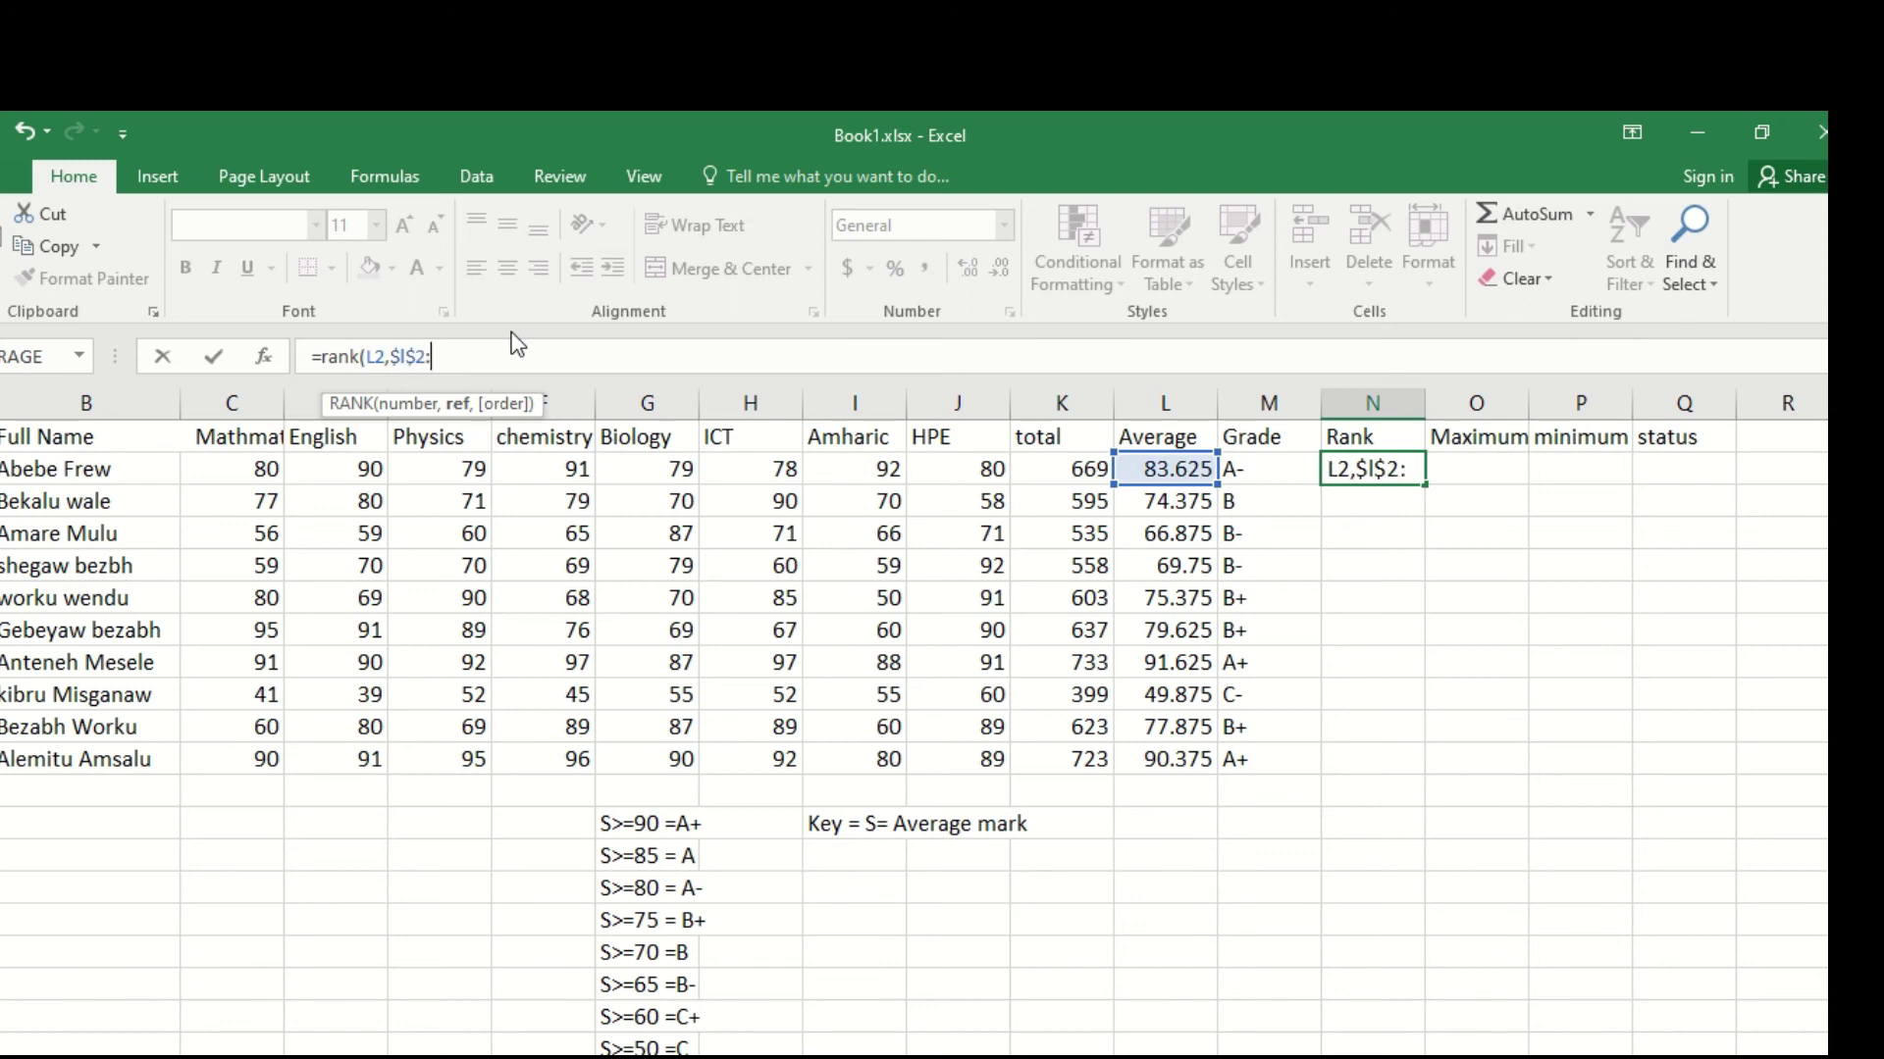
pyautogui.write('#')
pyautogui.press('BackSpace')
pyautogui.write('$l')
pyautogui.write('$')
pyautogui.write('11')
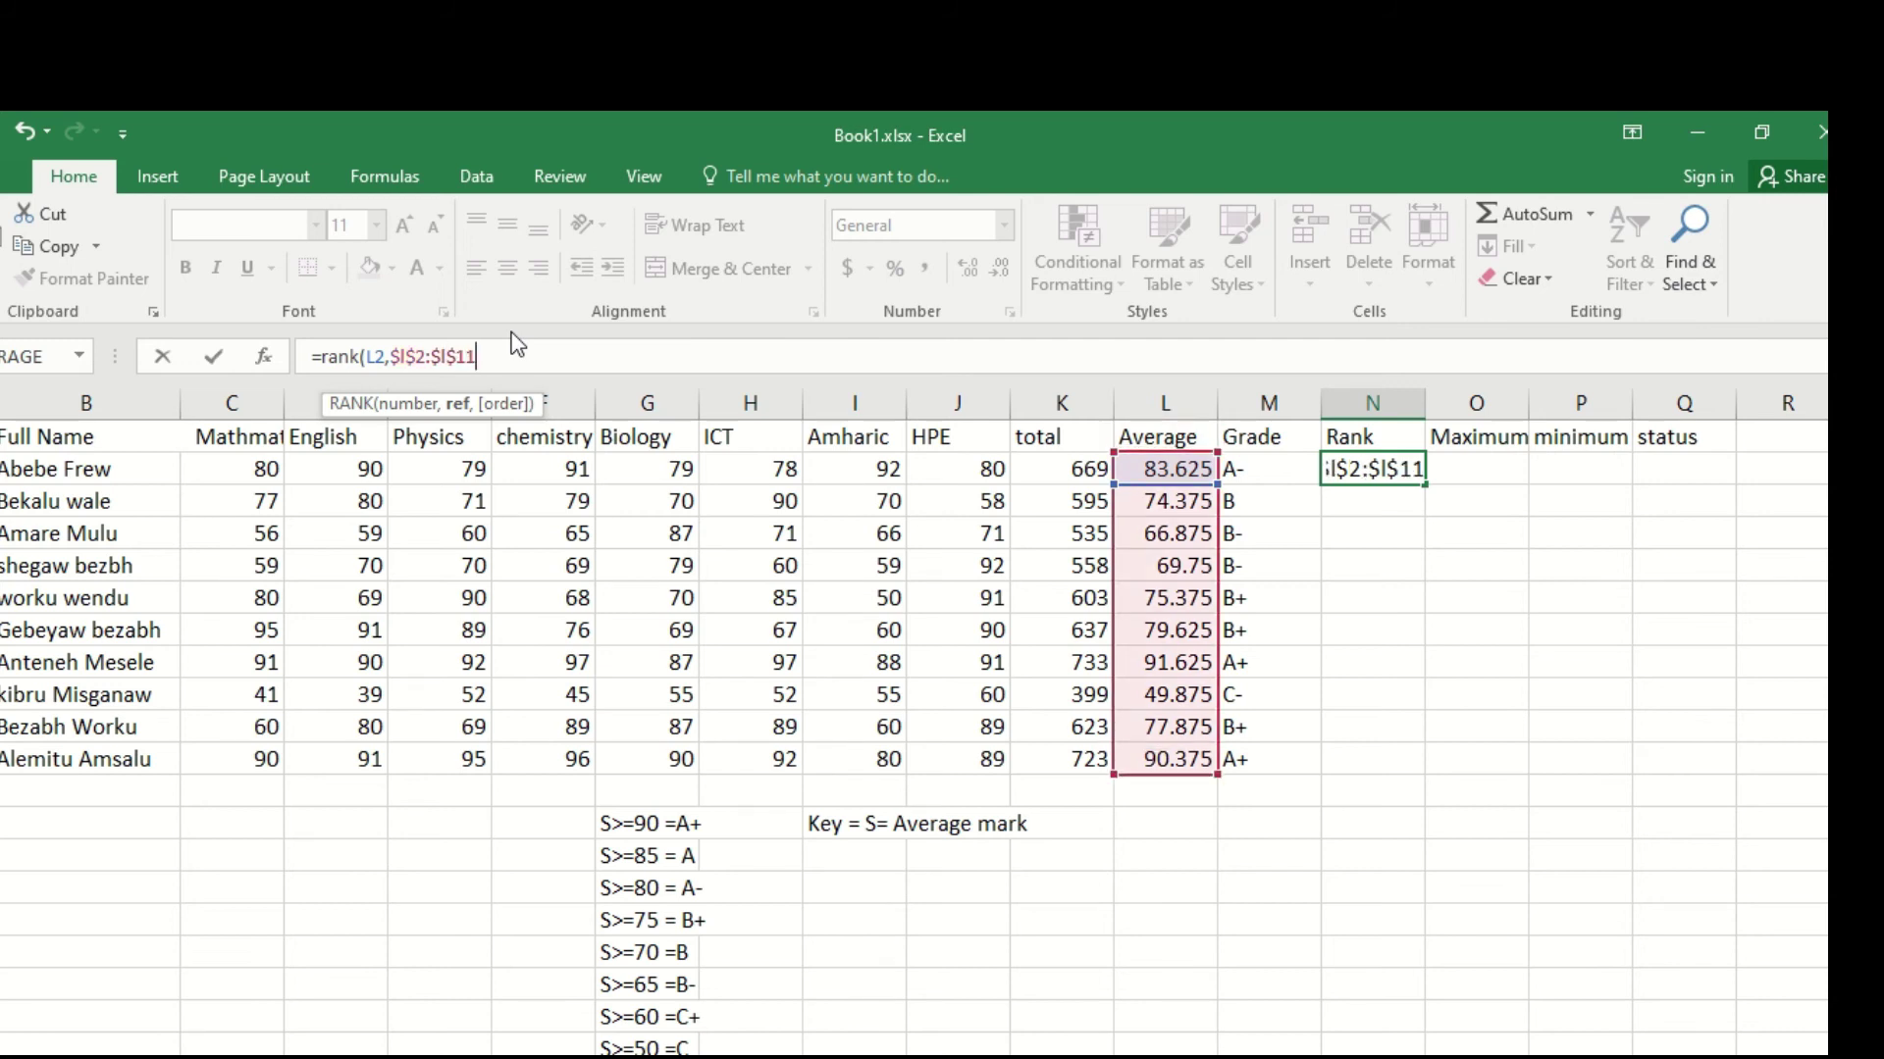
pyautogui.write(')')
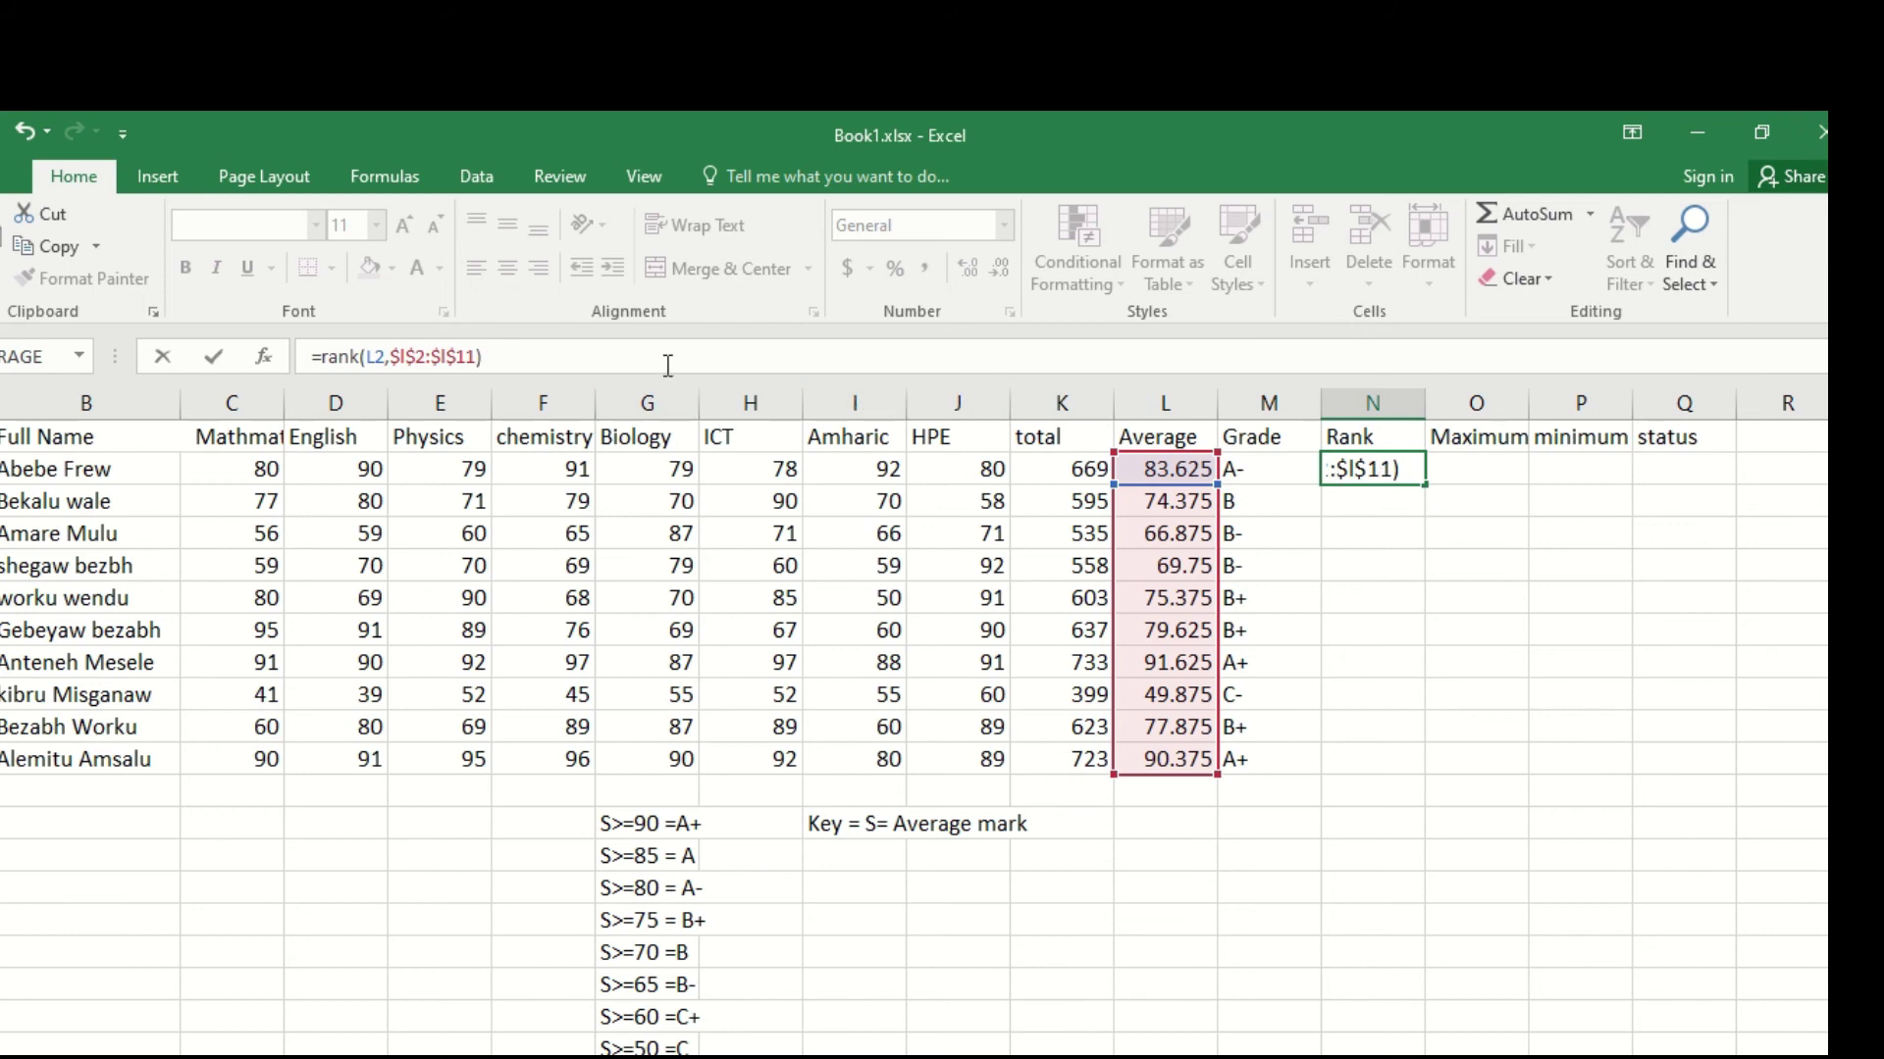
pyautogui.press('Return')
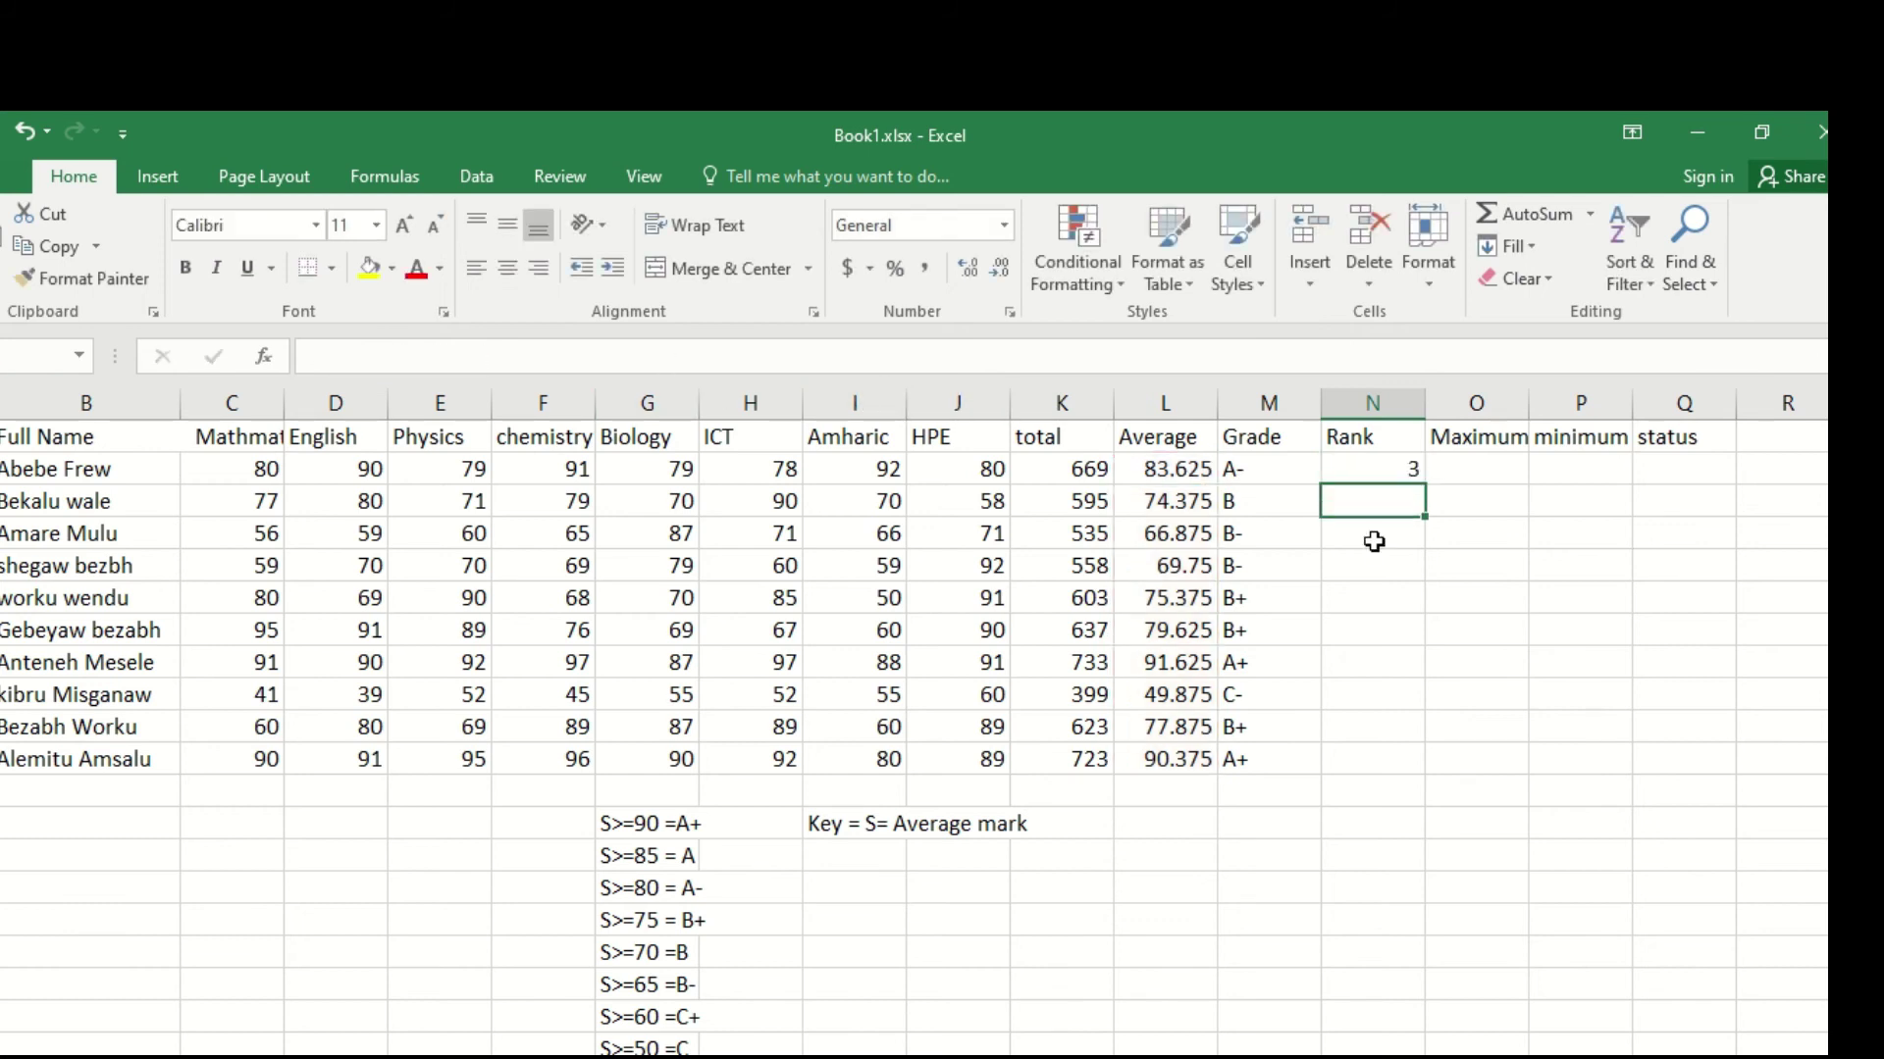
# Step: Fill N2's rank formula down to N11, ranking all ten students from 1 to 10
pyautogui.click(1387, 466)
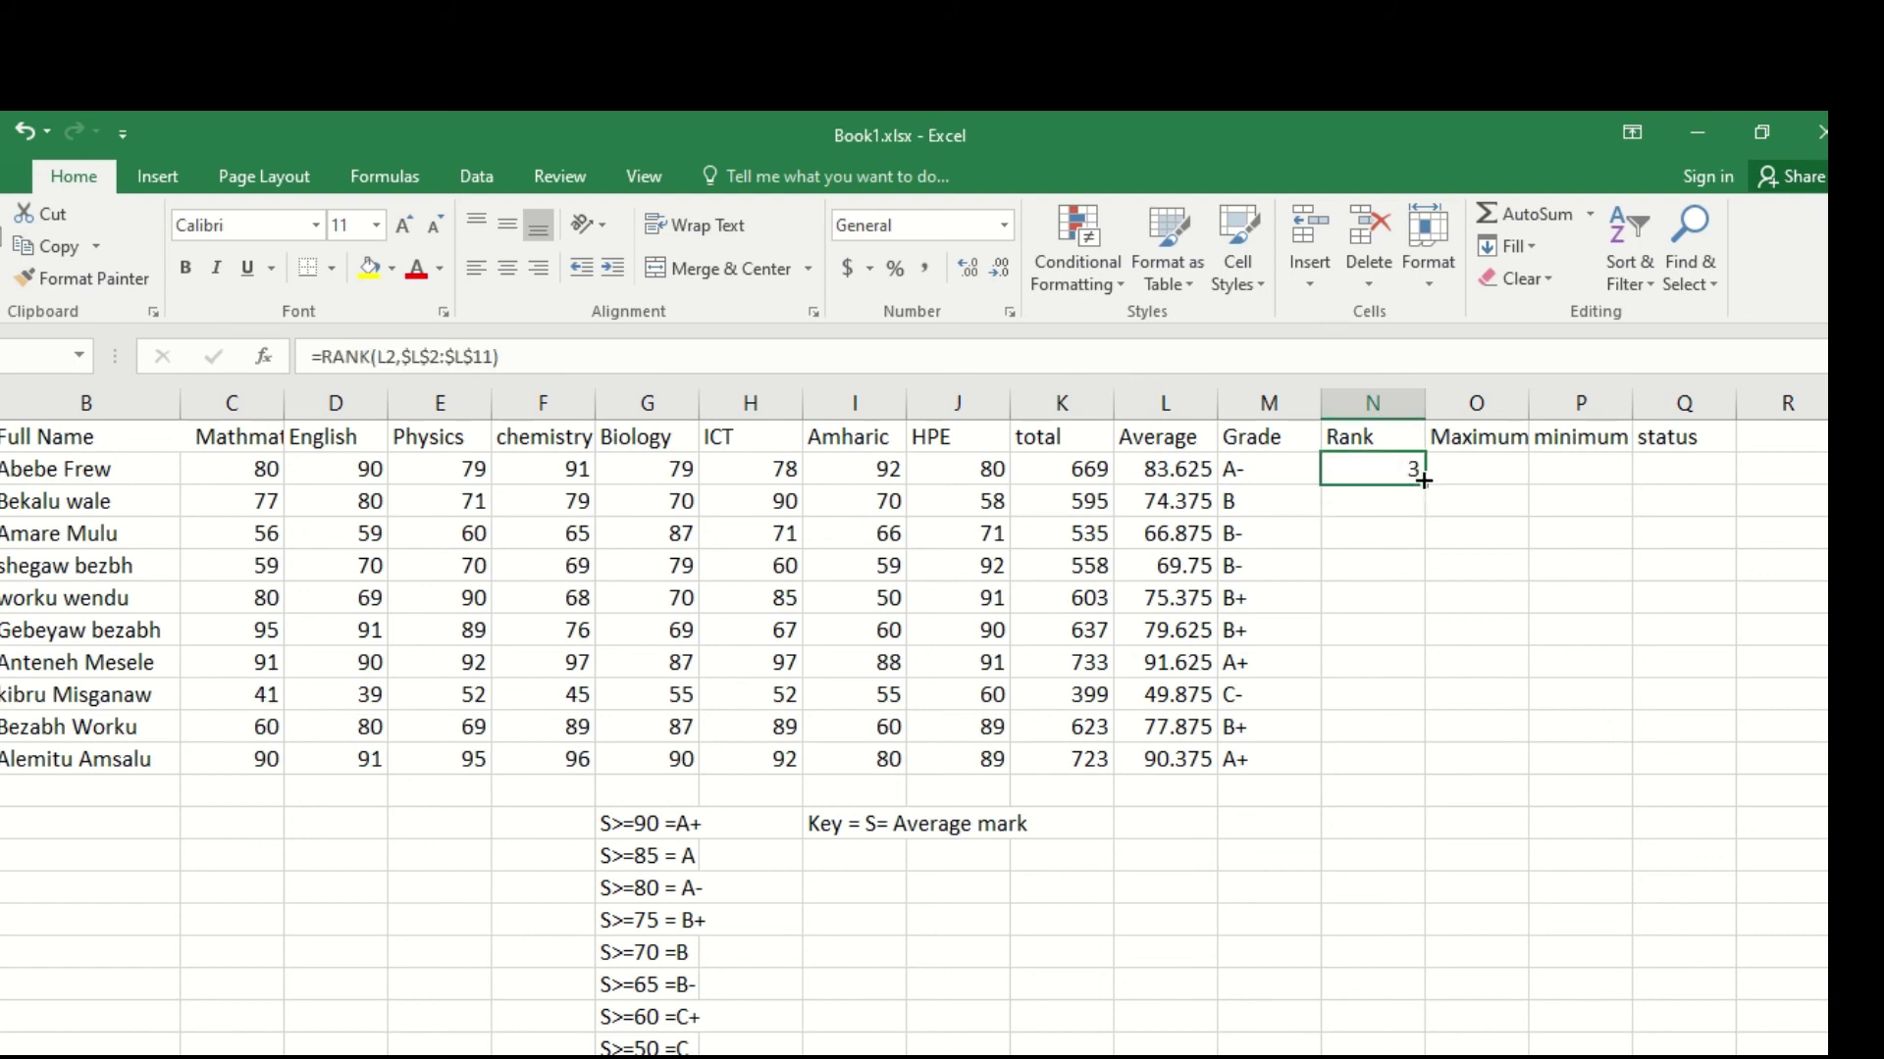
pyautogui.moveTo(1422, 496); pyautogui.dragTo(1401, 677)
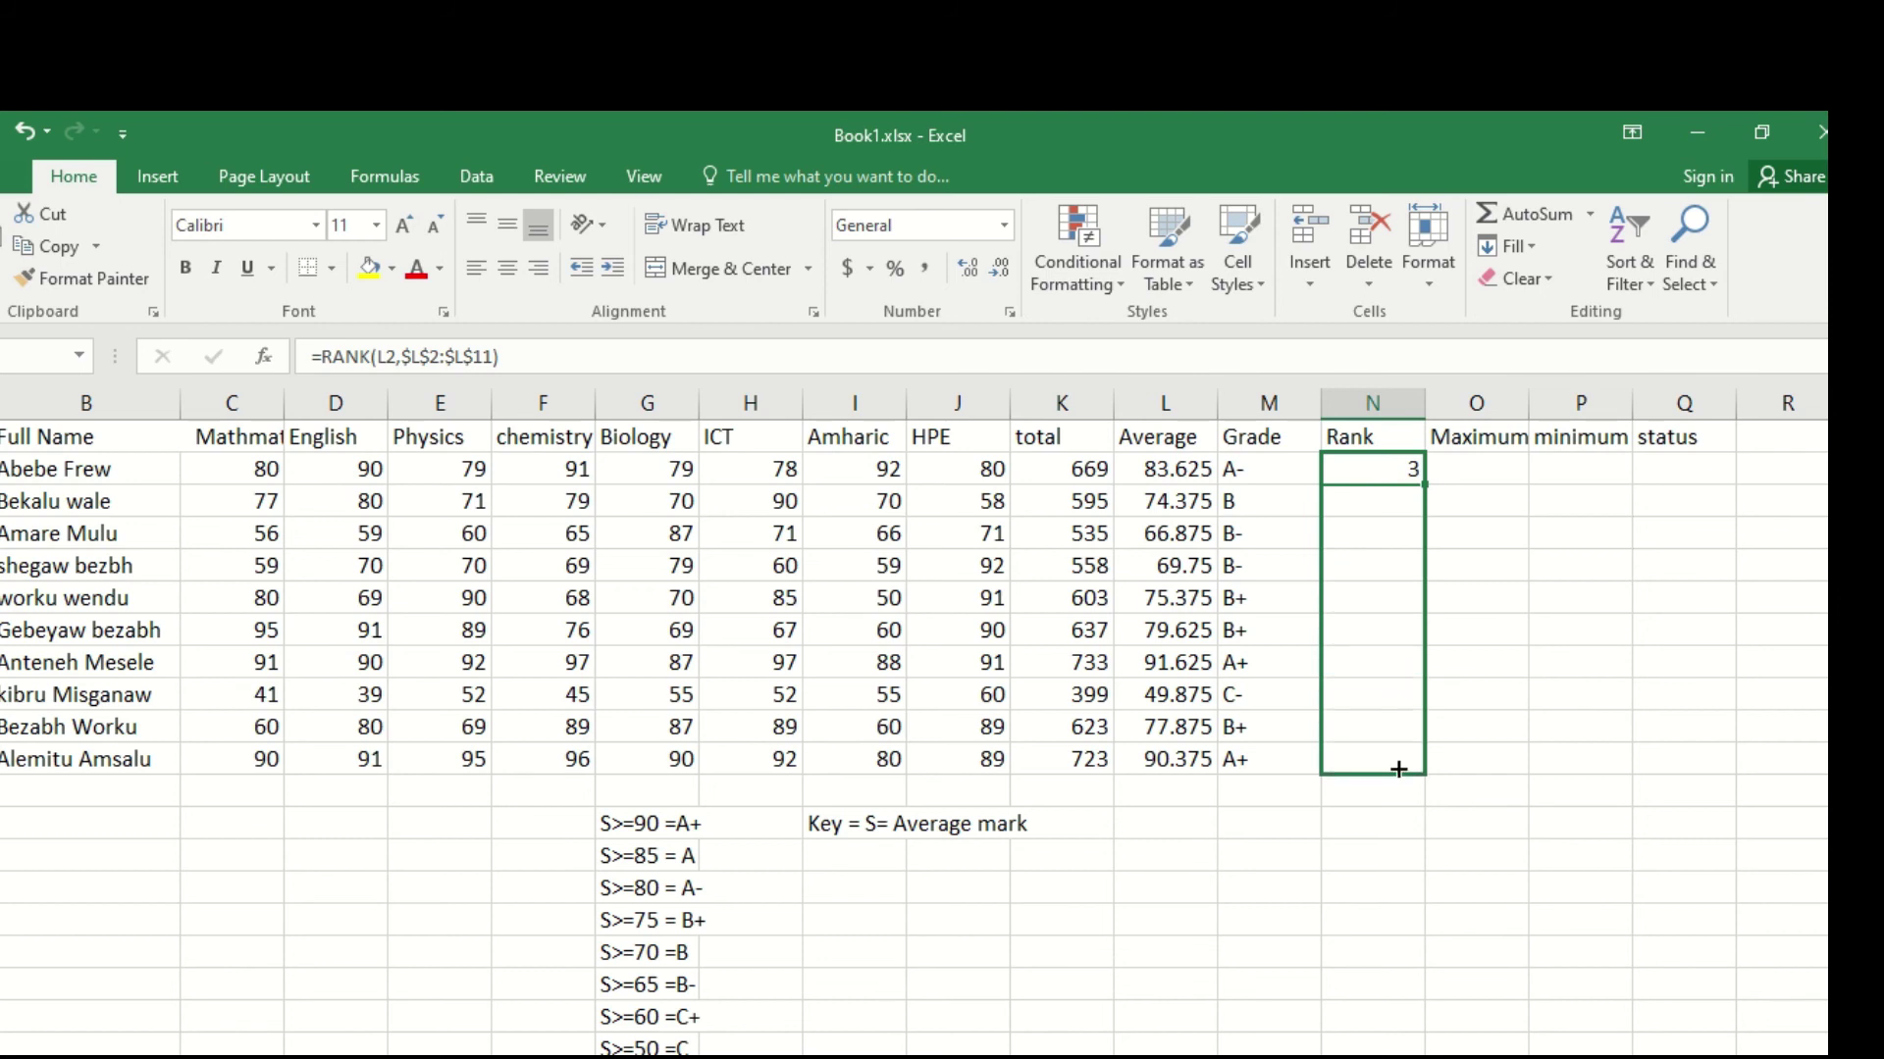
pyautogui.moveTo(1401, 677); pyautogui.dragTo(1401, 770)
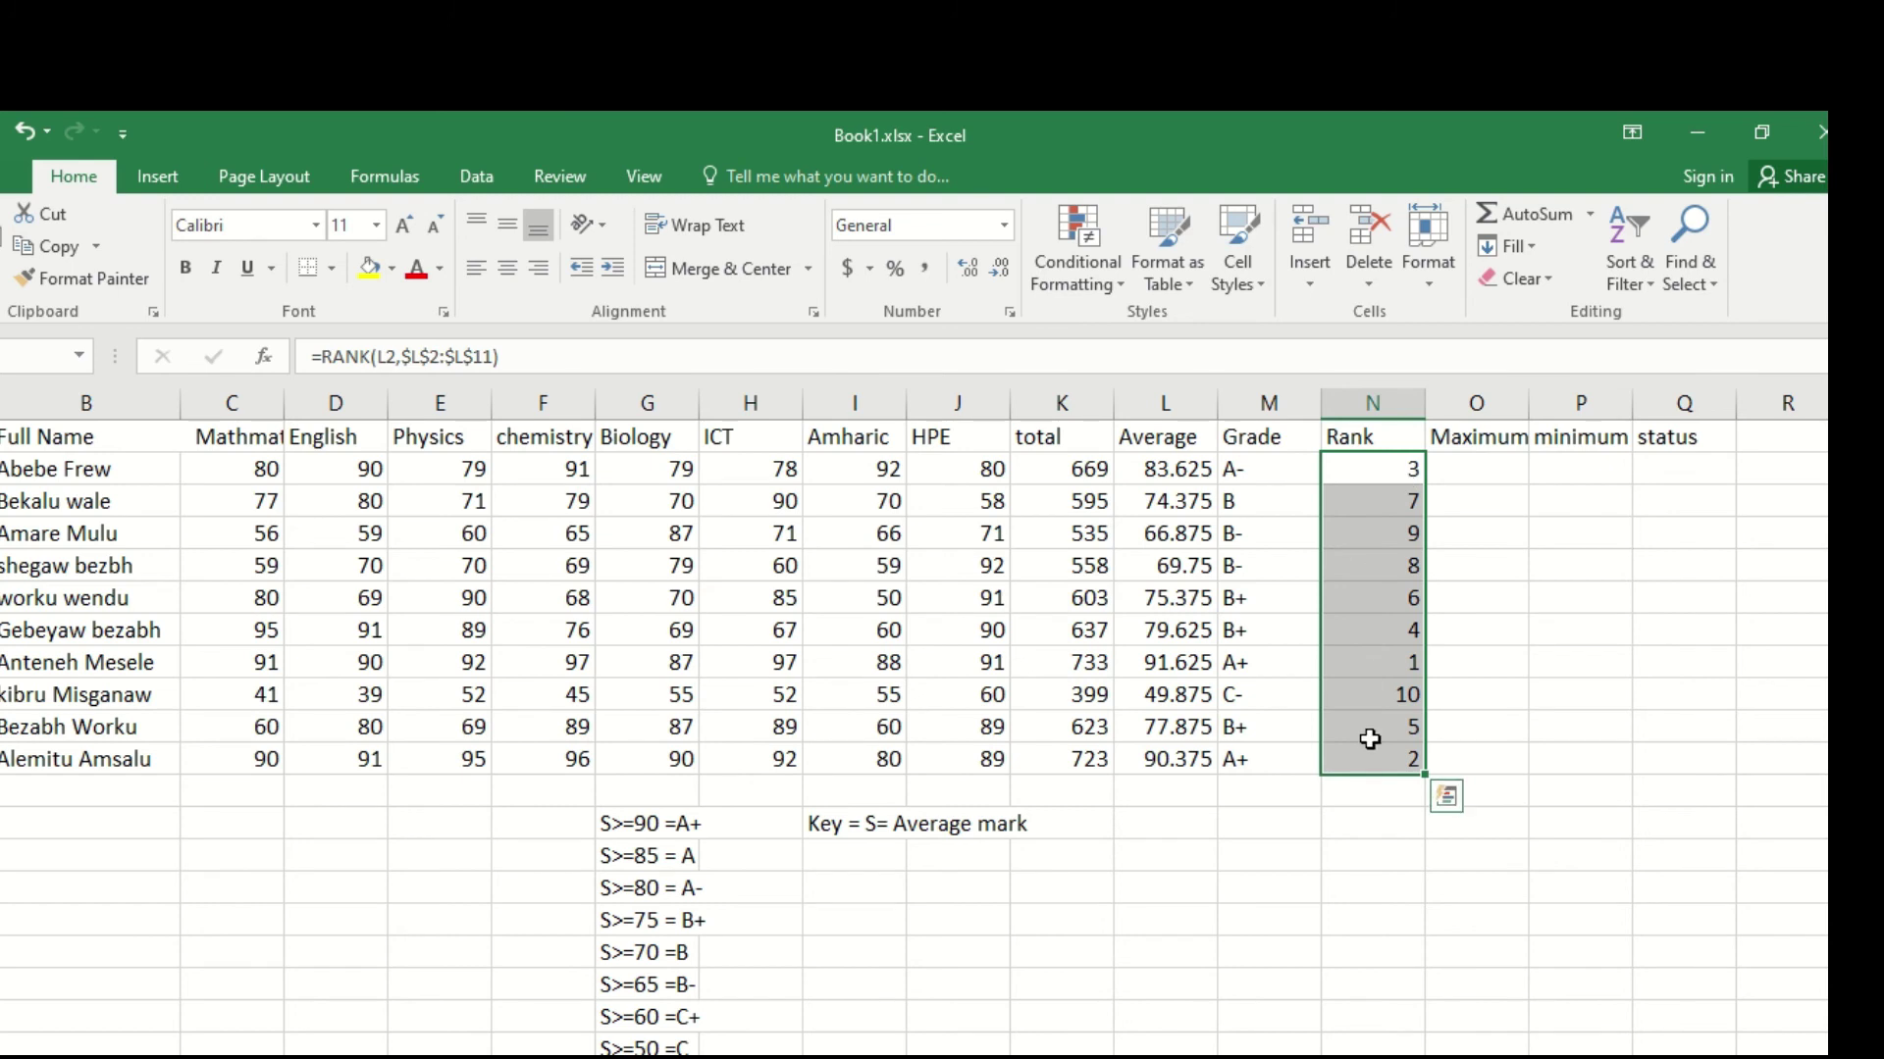
pyautogui.click(1413, 468)
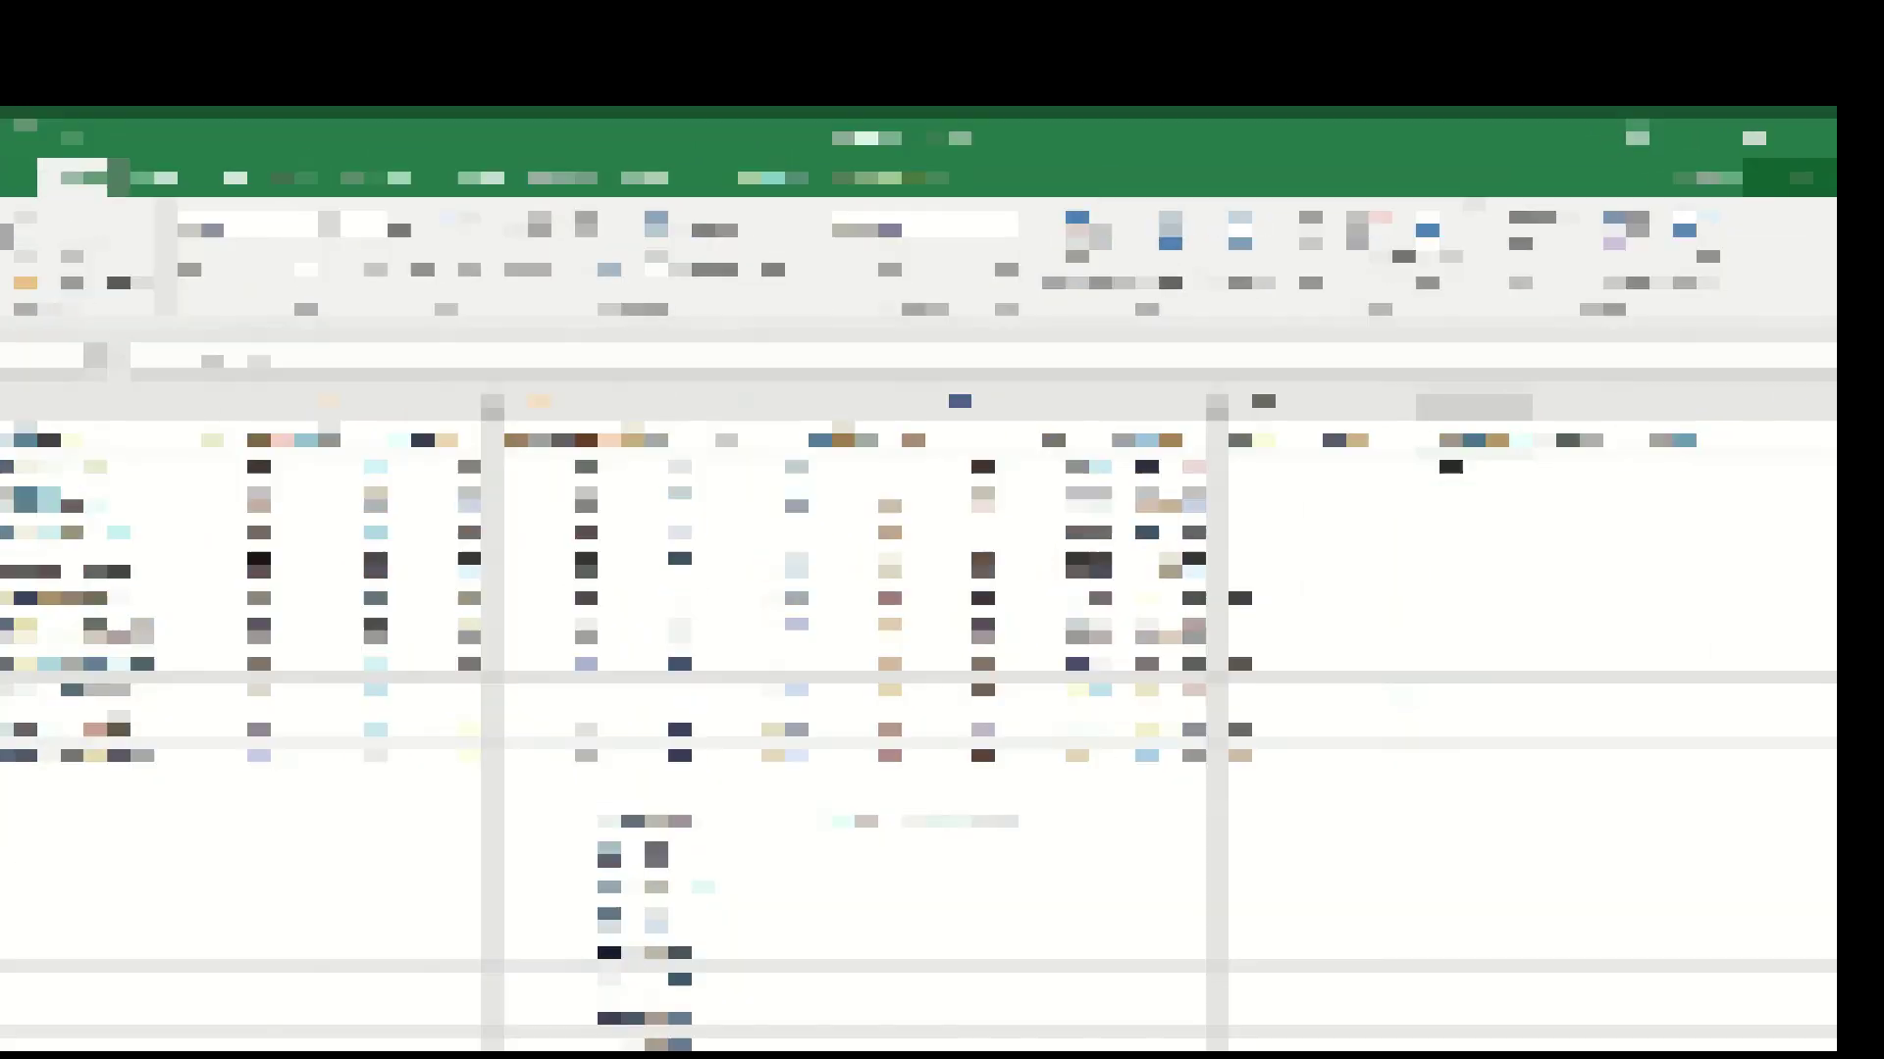
# Step: Insert =MAX(C2:J2) in O2 via AutoSum and fill it down to O11
pyautogui.click(1591, 218)
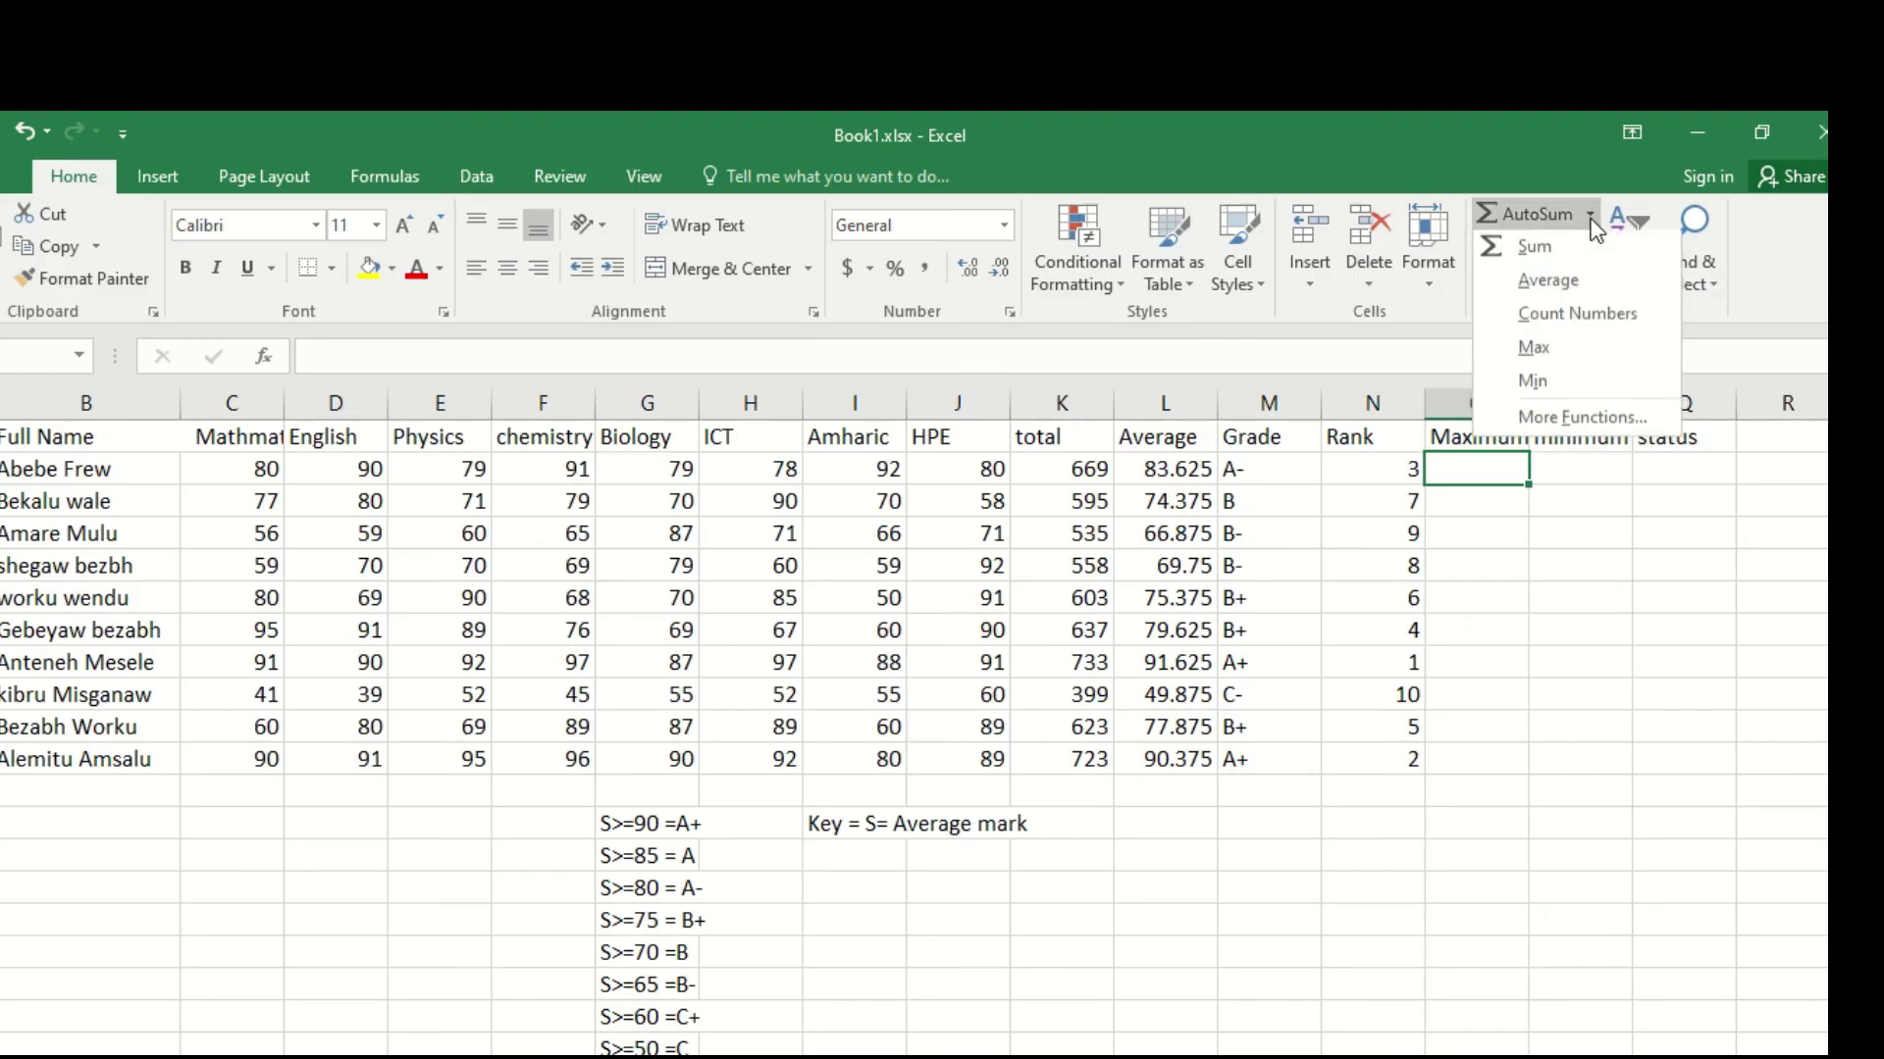
pyautogui.click(1562, 351)
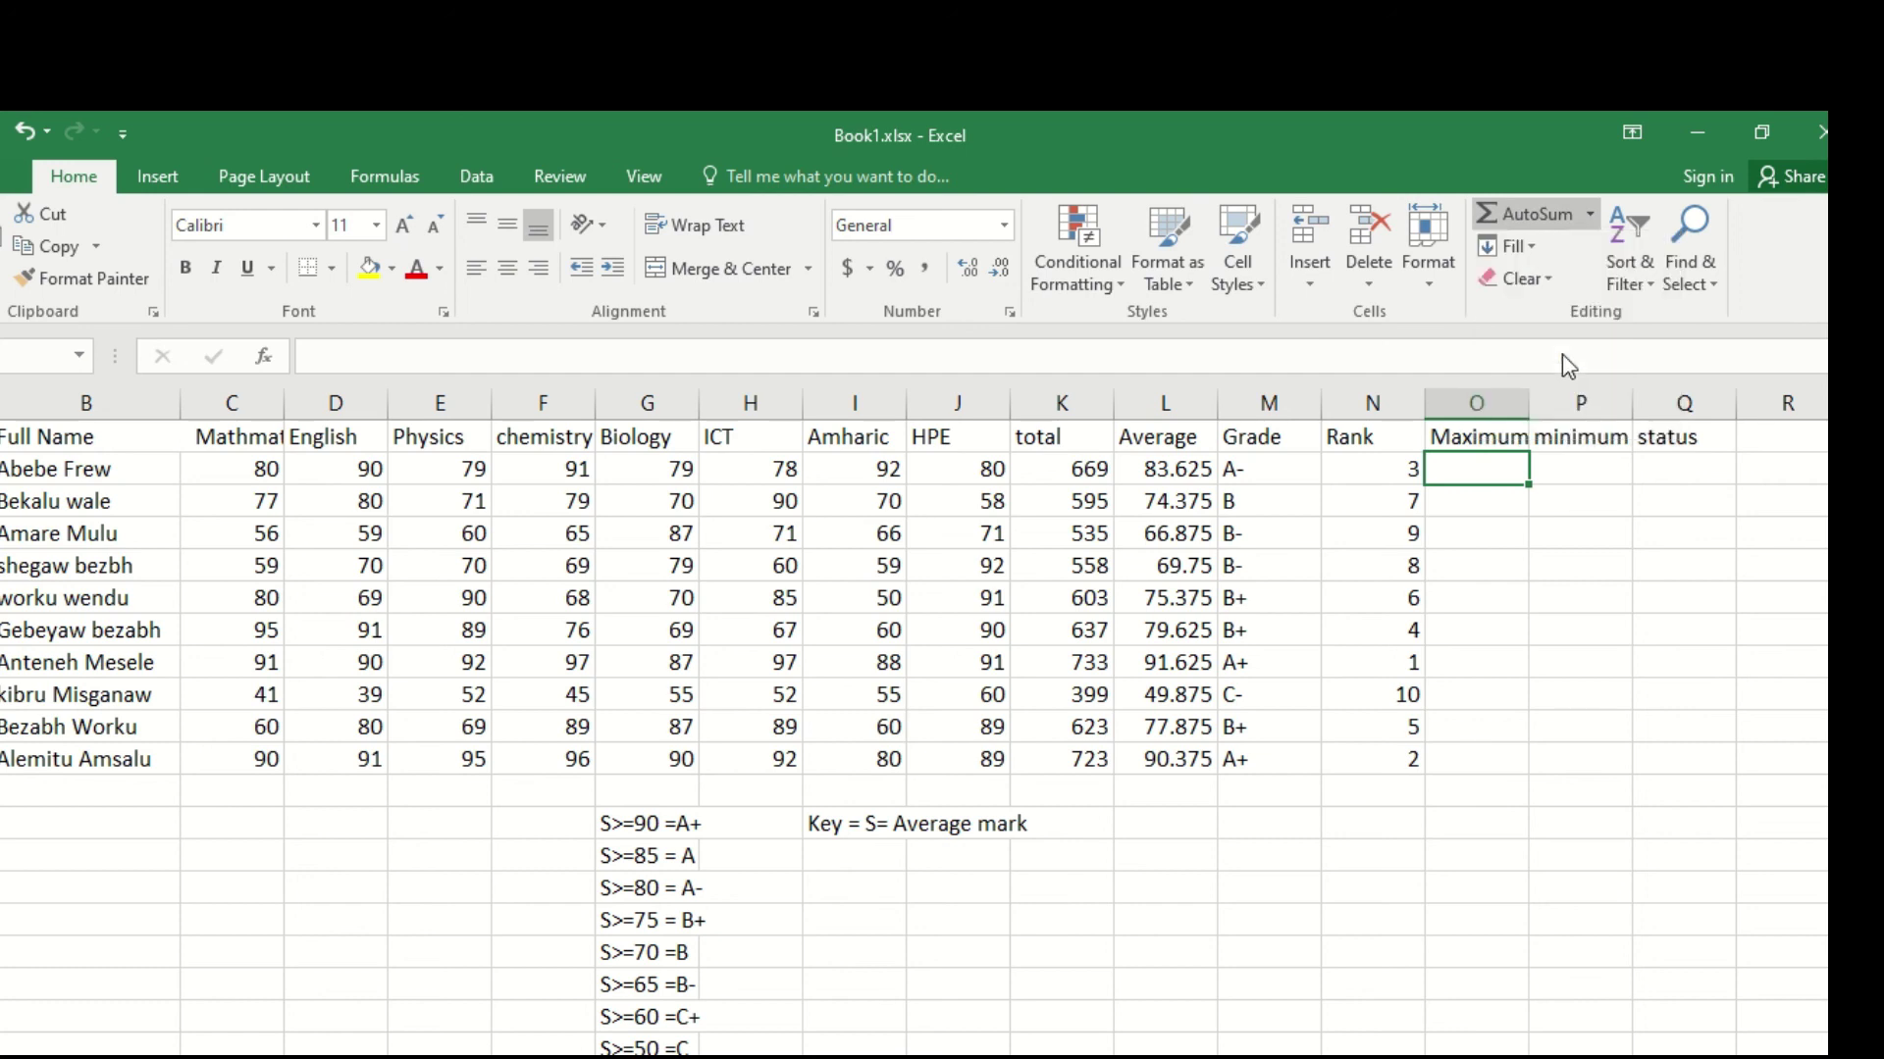
pyautogui.moveTo(267, 471); pyautogui.dragTo(948, 494)
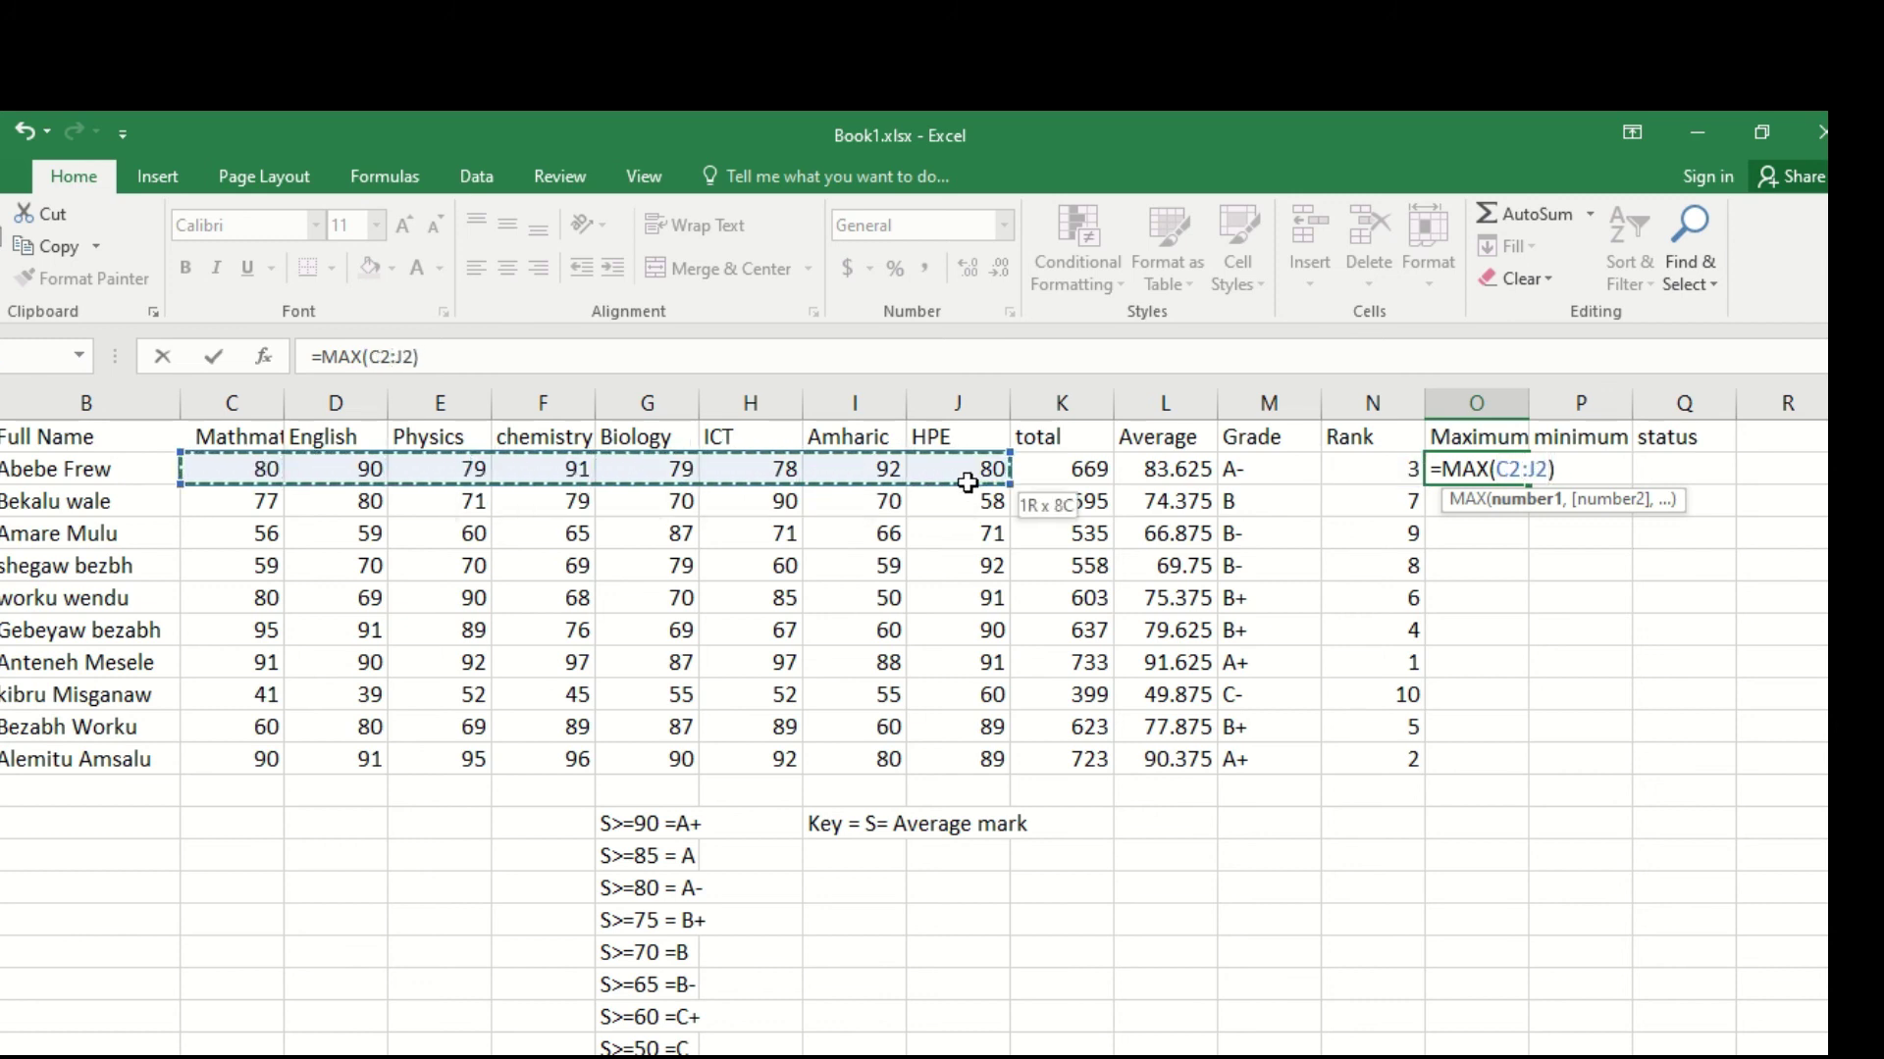
pyautogui.press('Return')
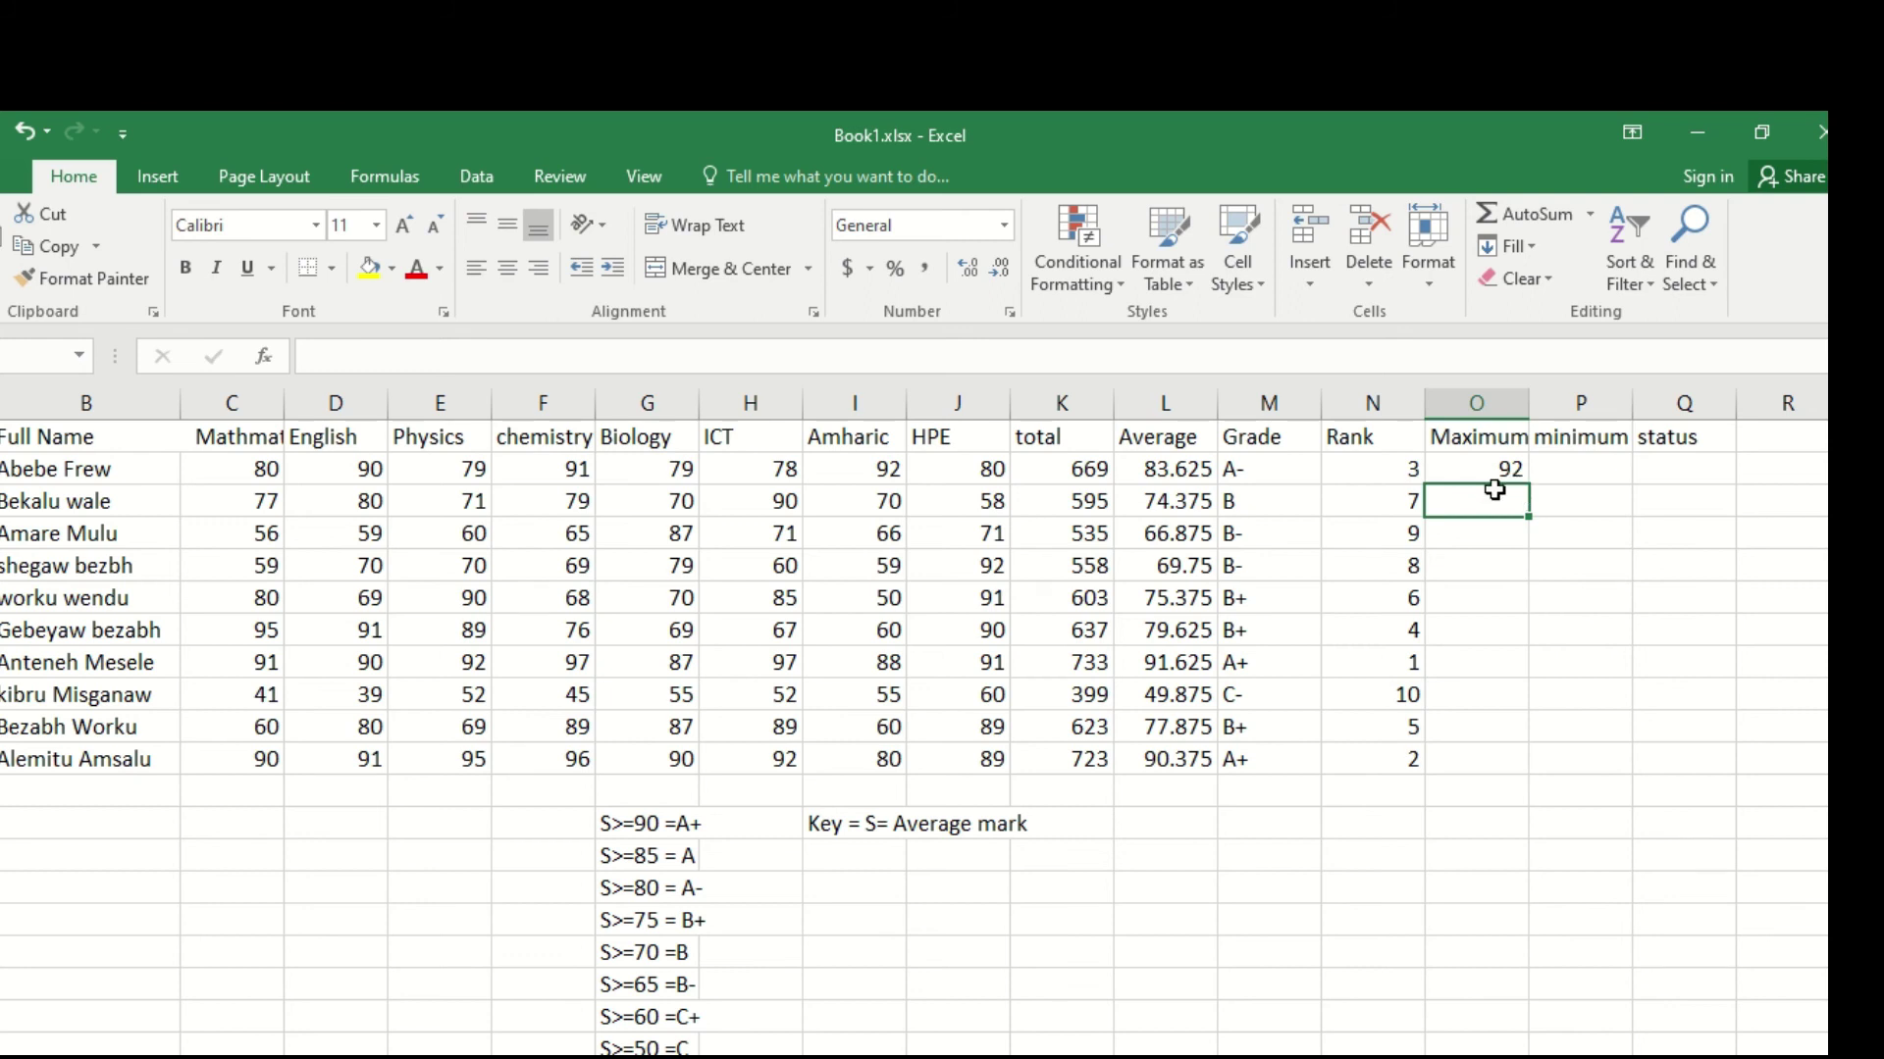
pyautogui.click(1516, 468)
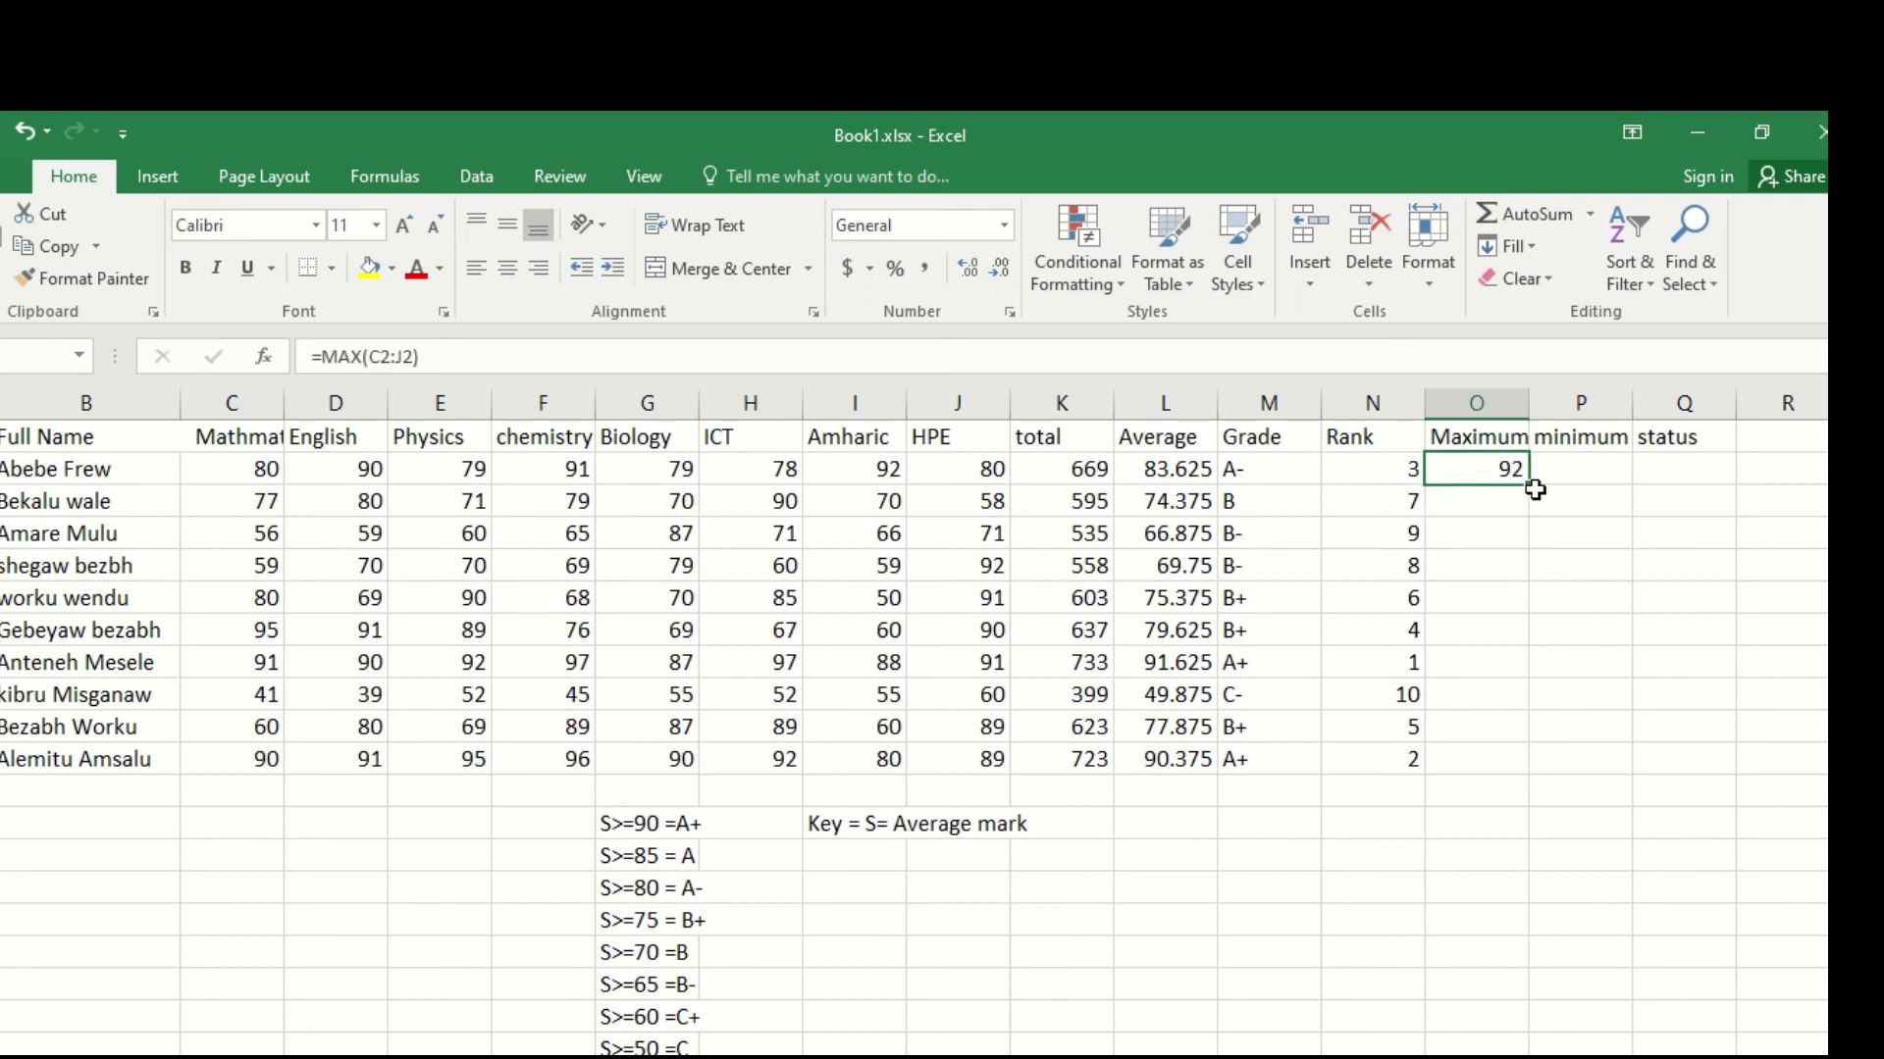
pyautogui.moveTo(1531, 486); pyautogui.dragTo(1516, 763)
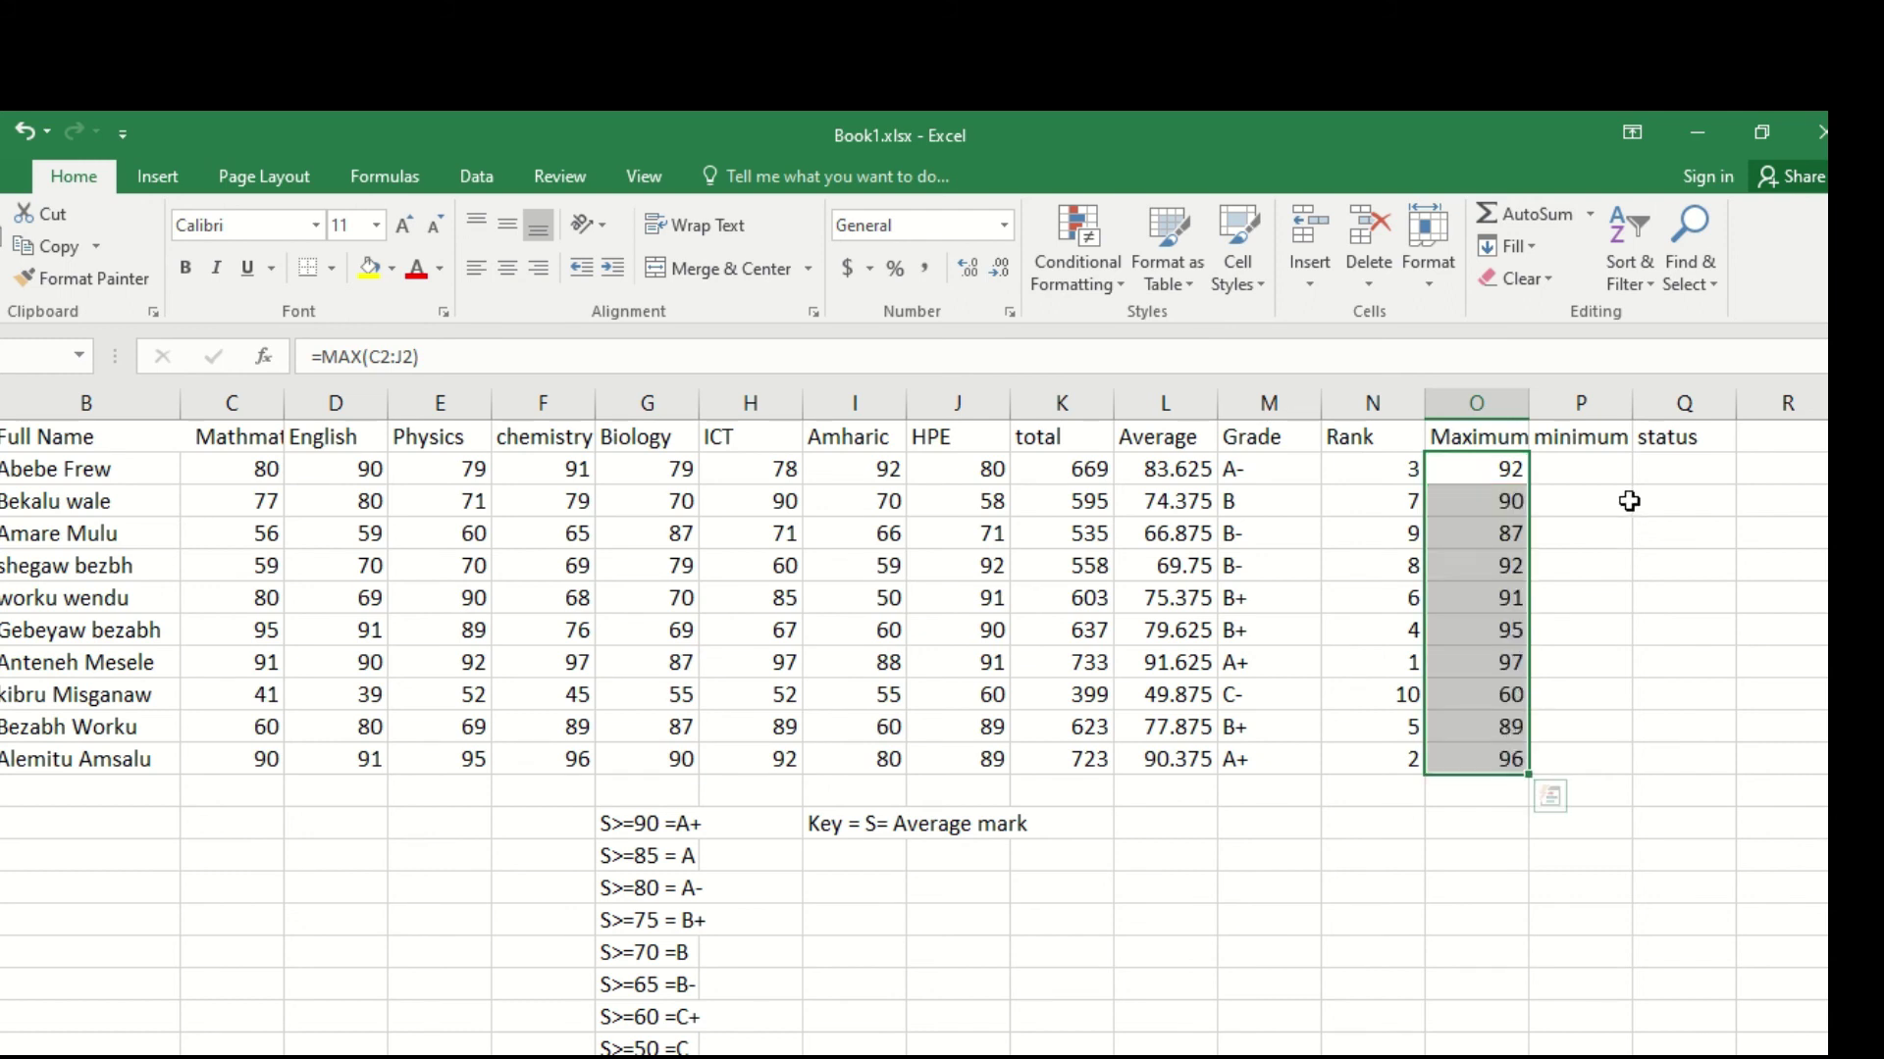
pyautogui.click(1597, 474)
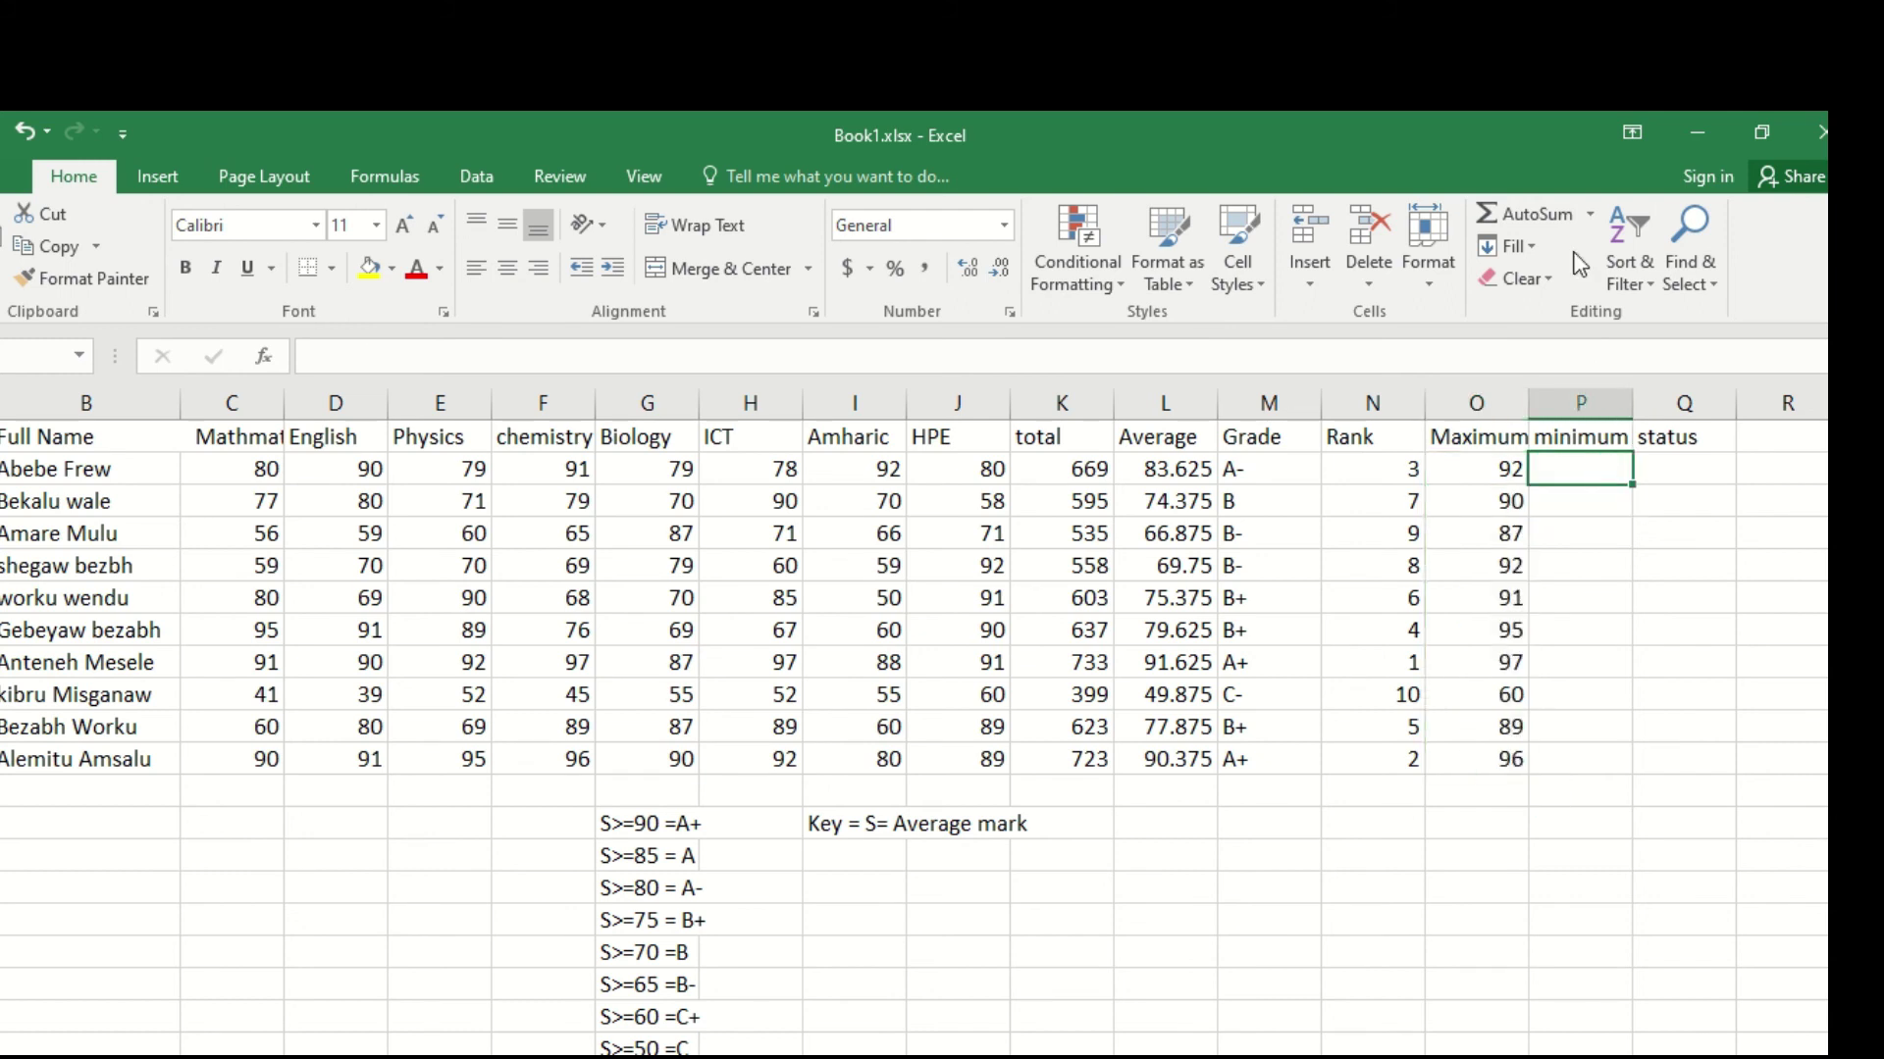
# Step: Enter =MIN(C2:J2) in P2 using AutoSum's Min function
pyautogui.click(1591, 215)
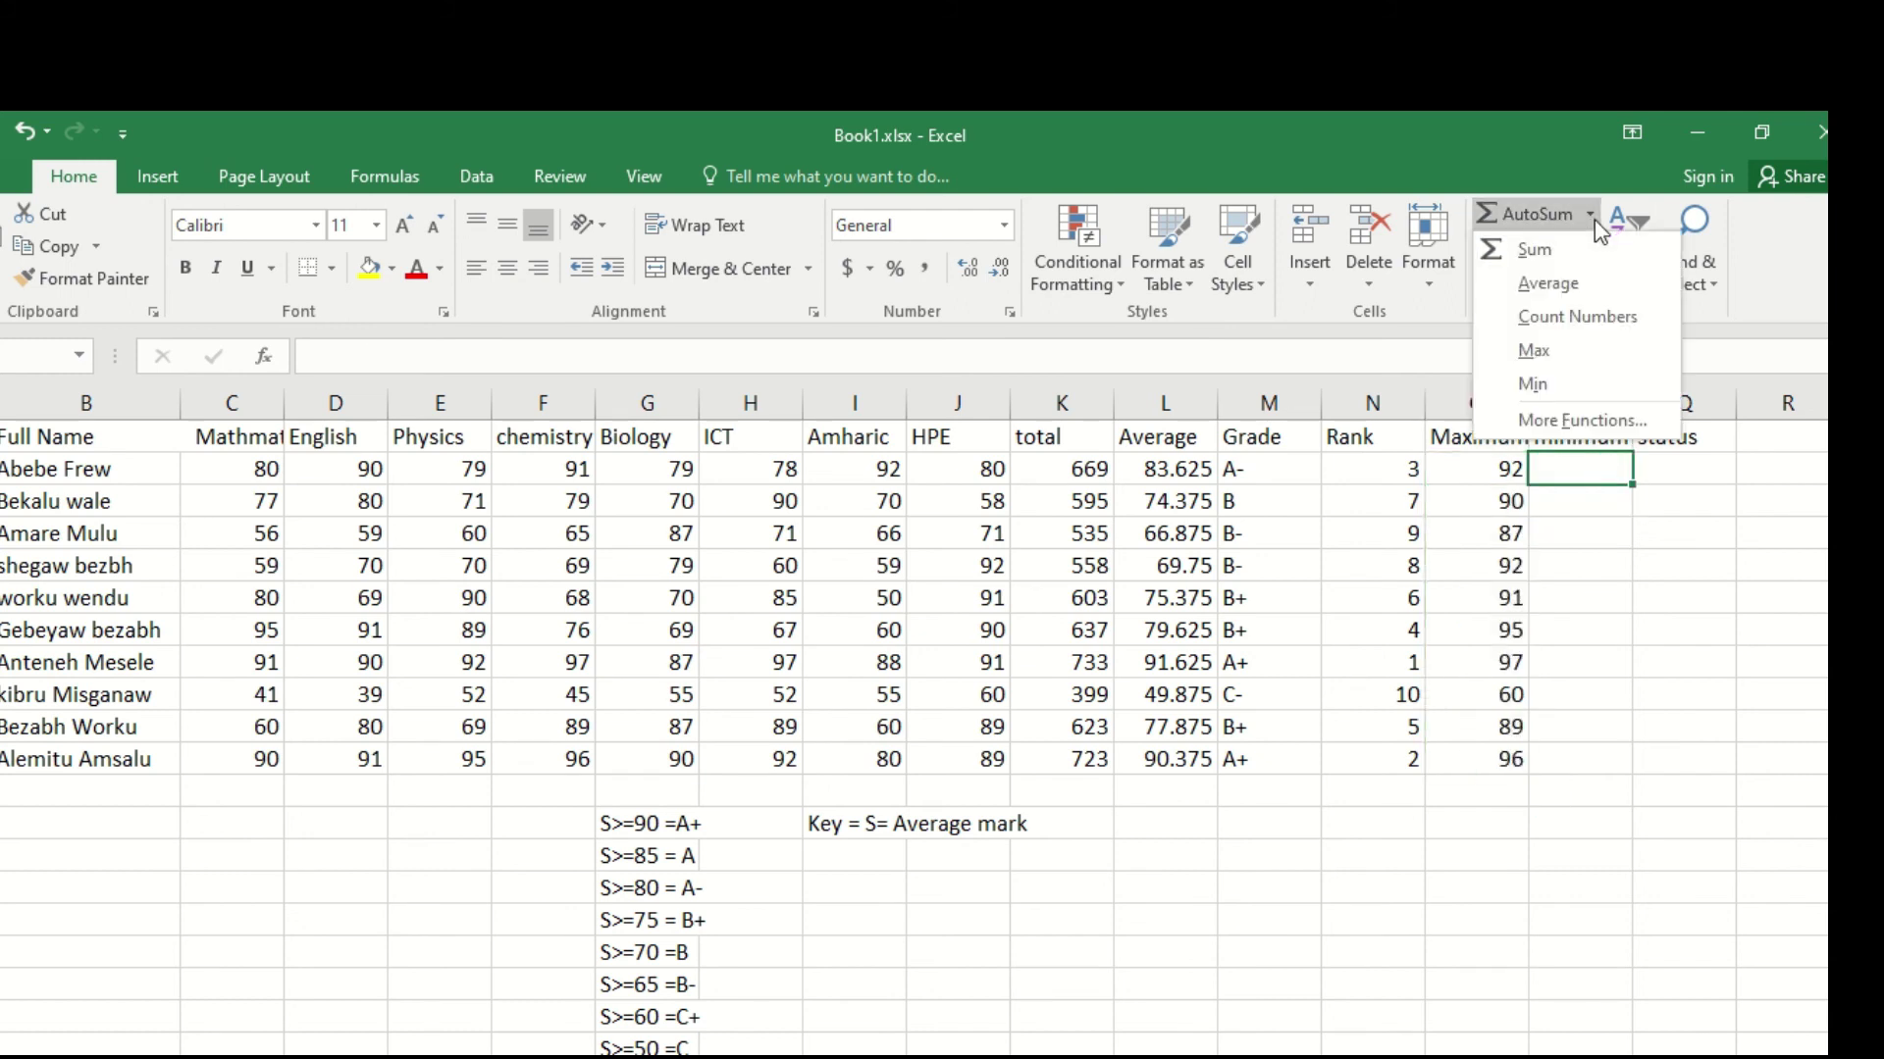
pyautogui.click(1533, 384)
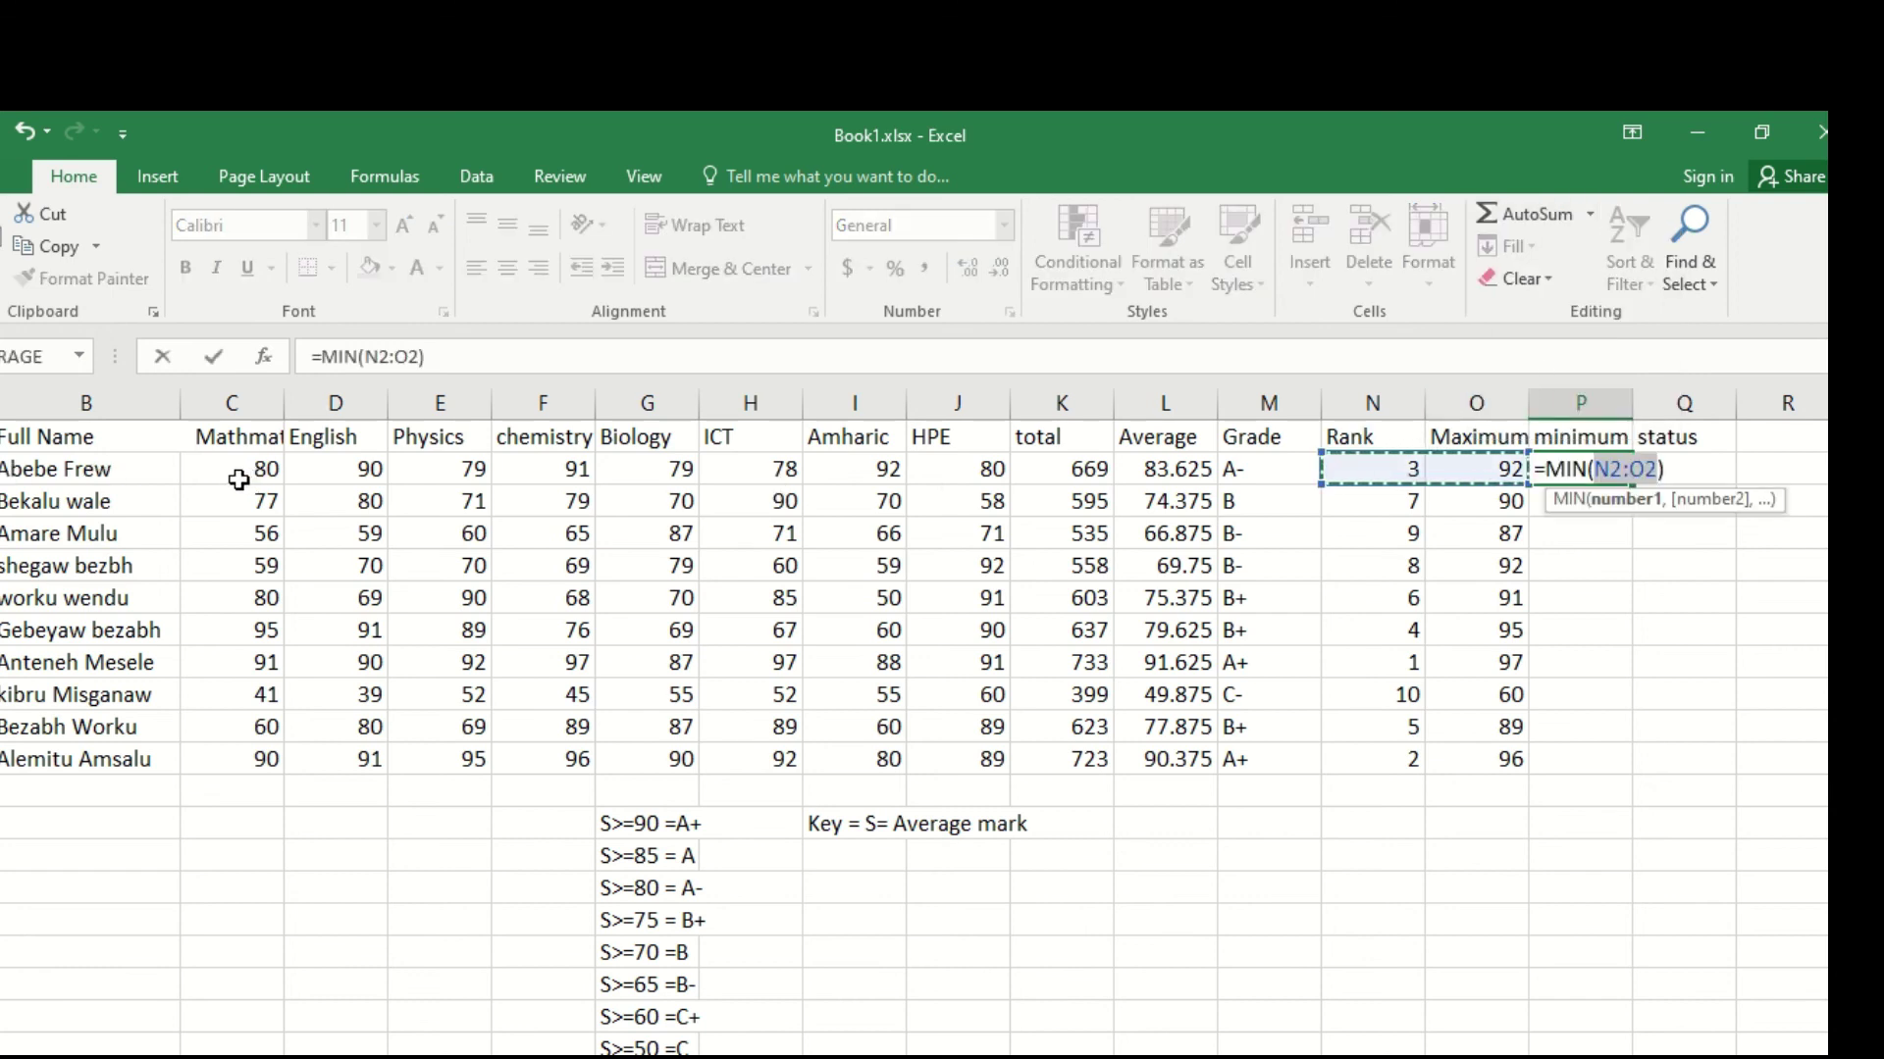
pyautogui.moveTo(245, 473); pyautogui.dragTo(1020, 477)
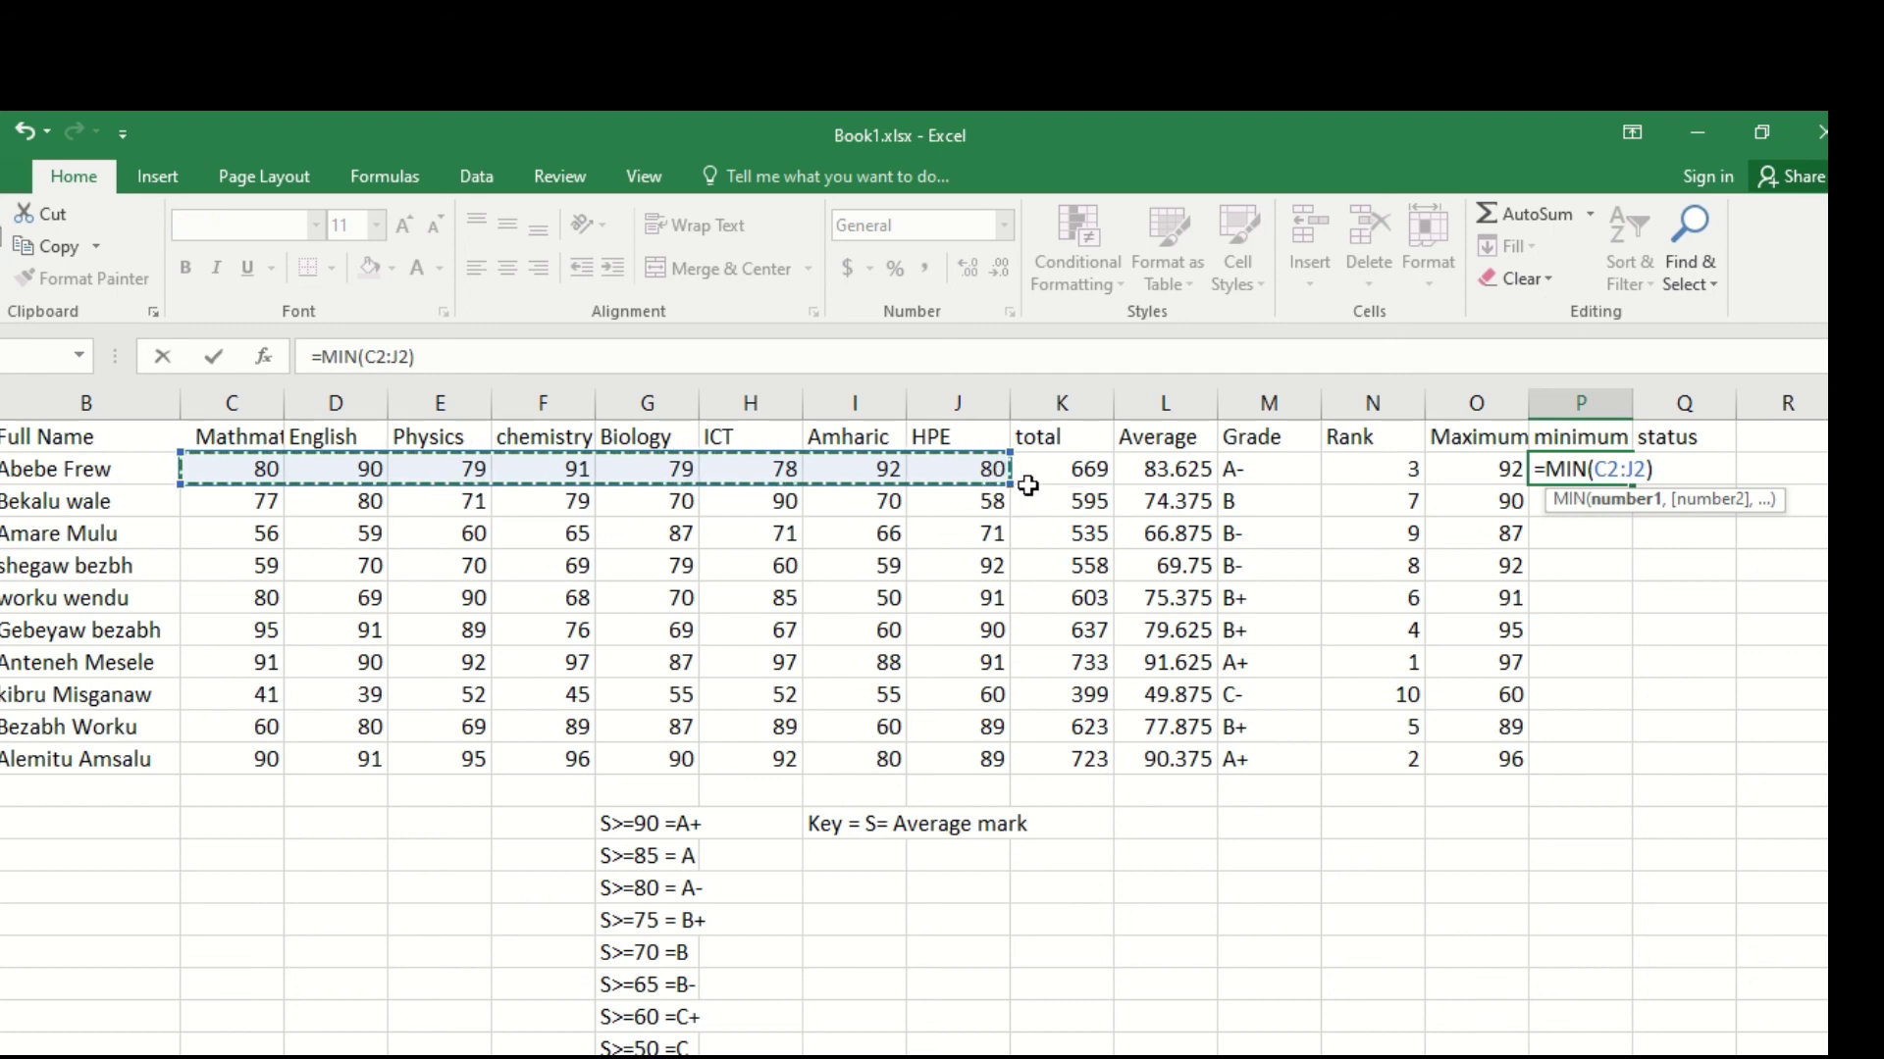
pyautogui.press('Return')
# Step: Copy the minimum formula from P2 down to P11 for every student
pyautogui.click(1597, 470)
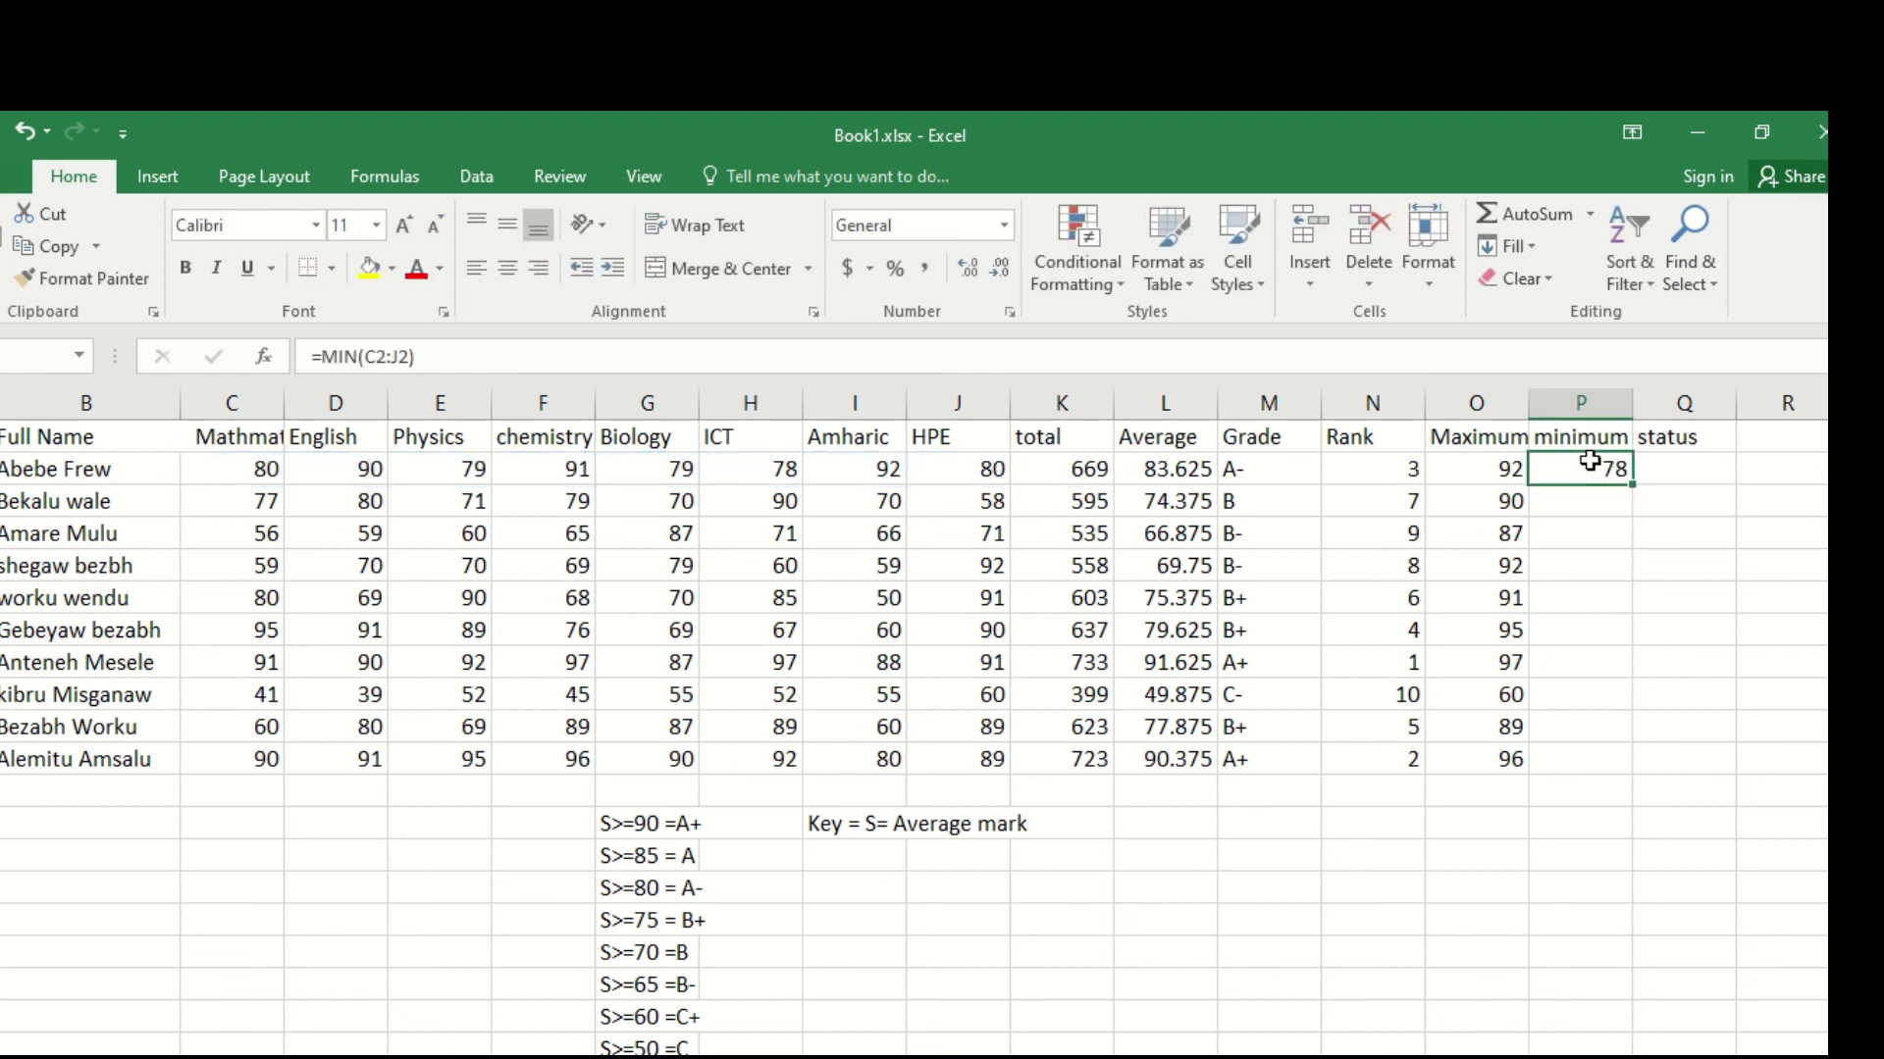
pyautogui.moveTo(1634, 487); pyautogui.dragTo(1635, 773)
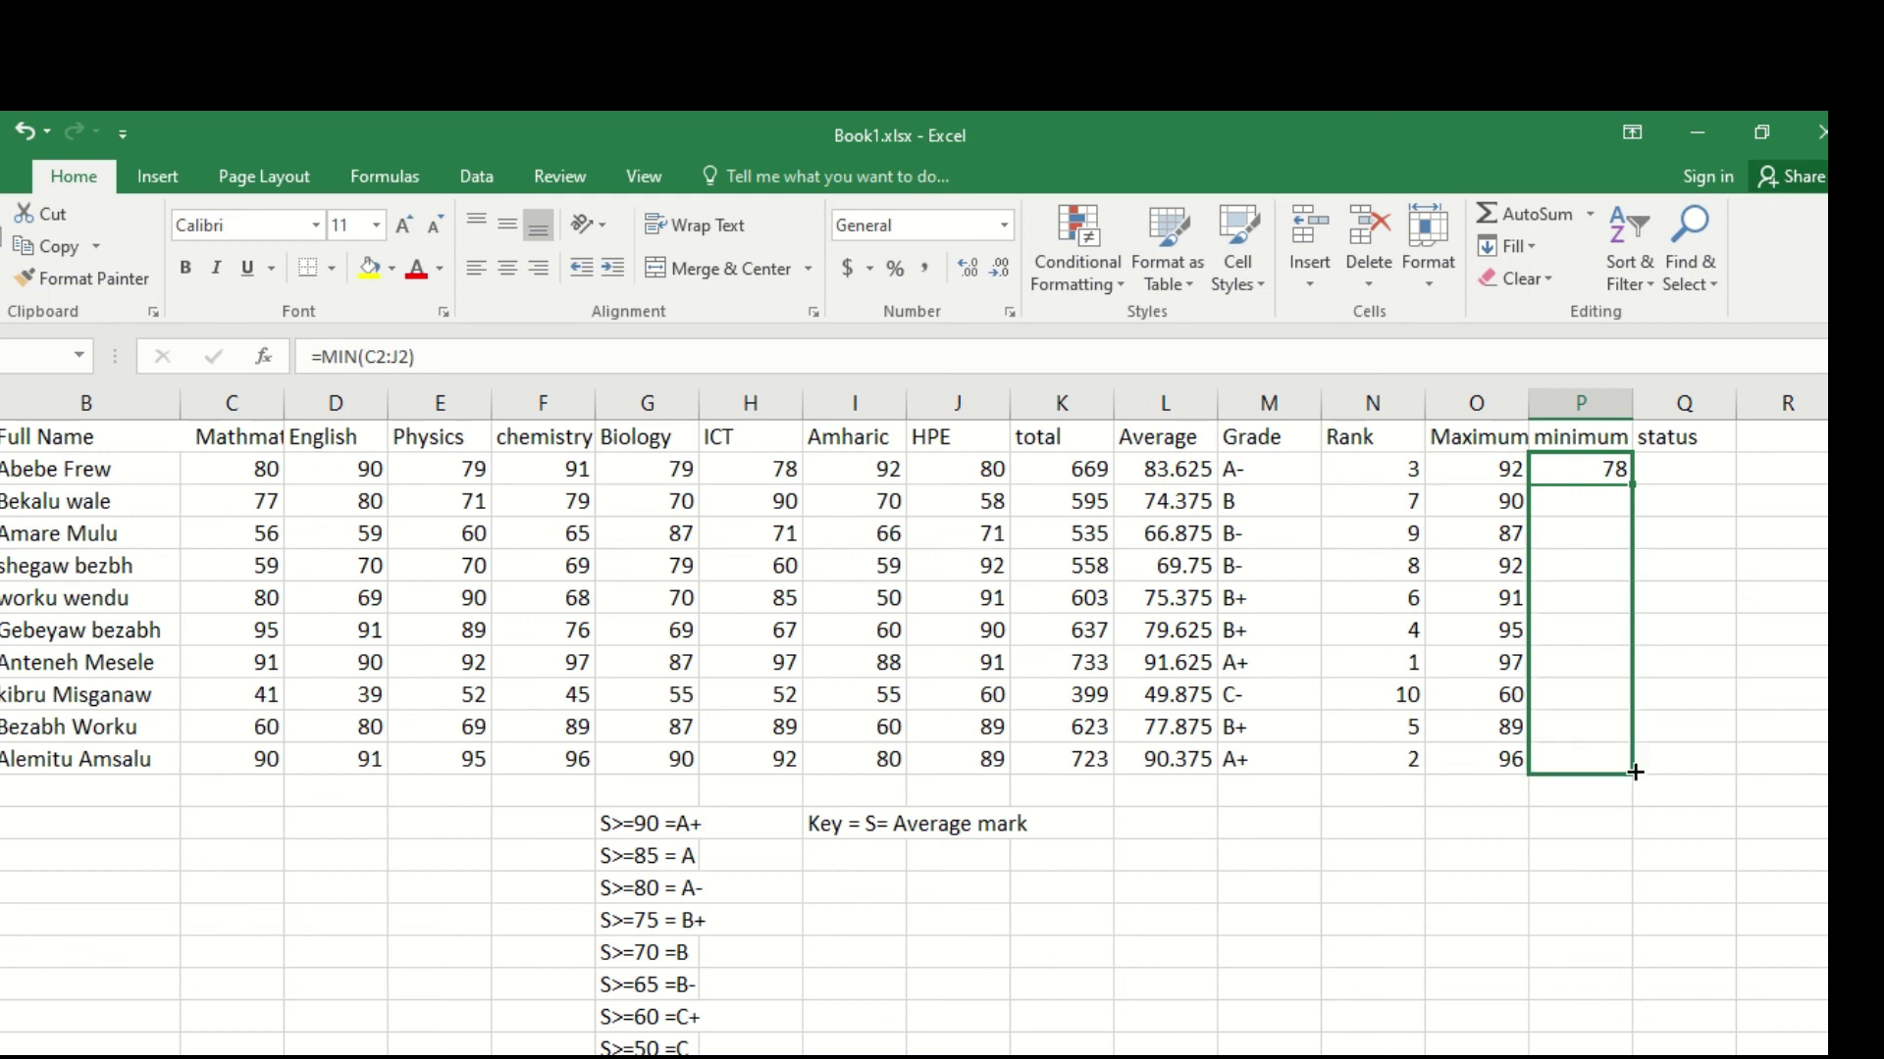
pyautogui.moveTo(1634, 765); pyautogui.dragTo(1634, 771)
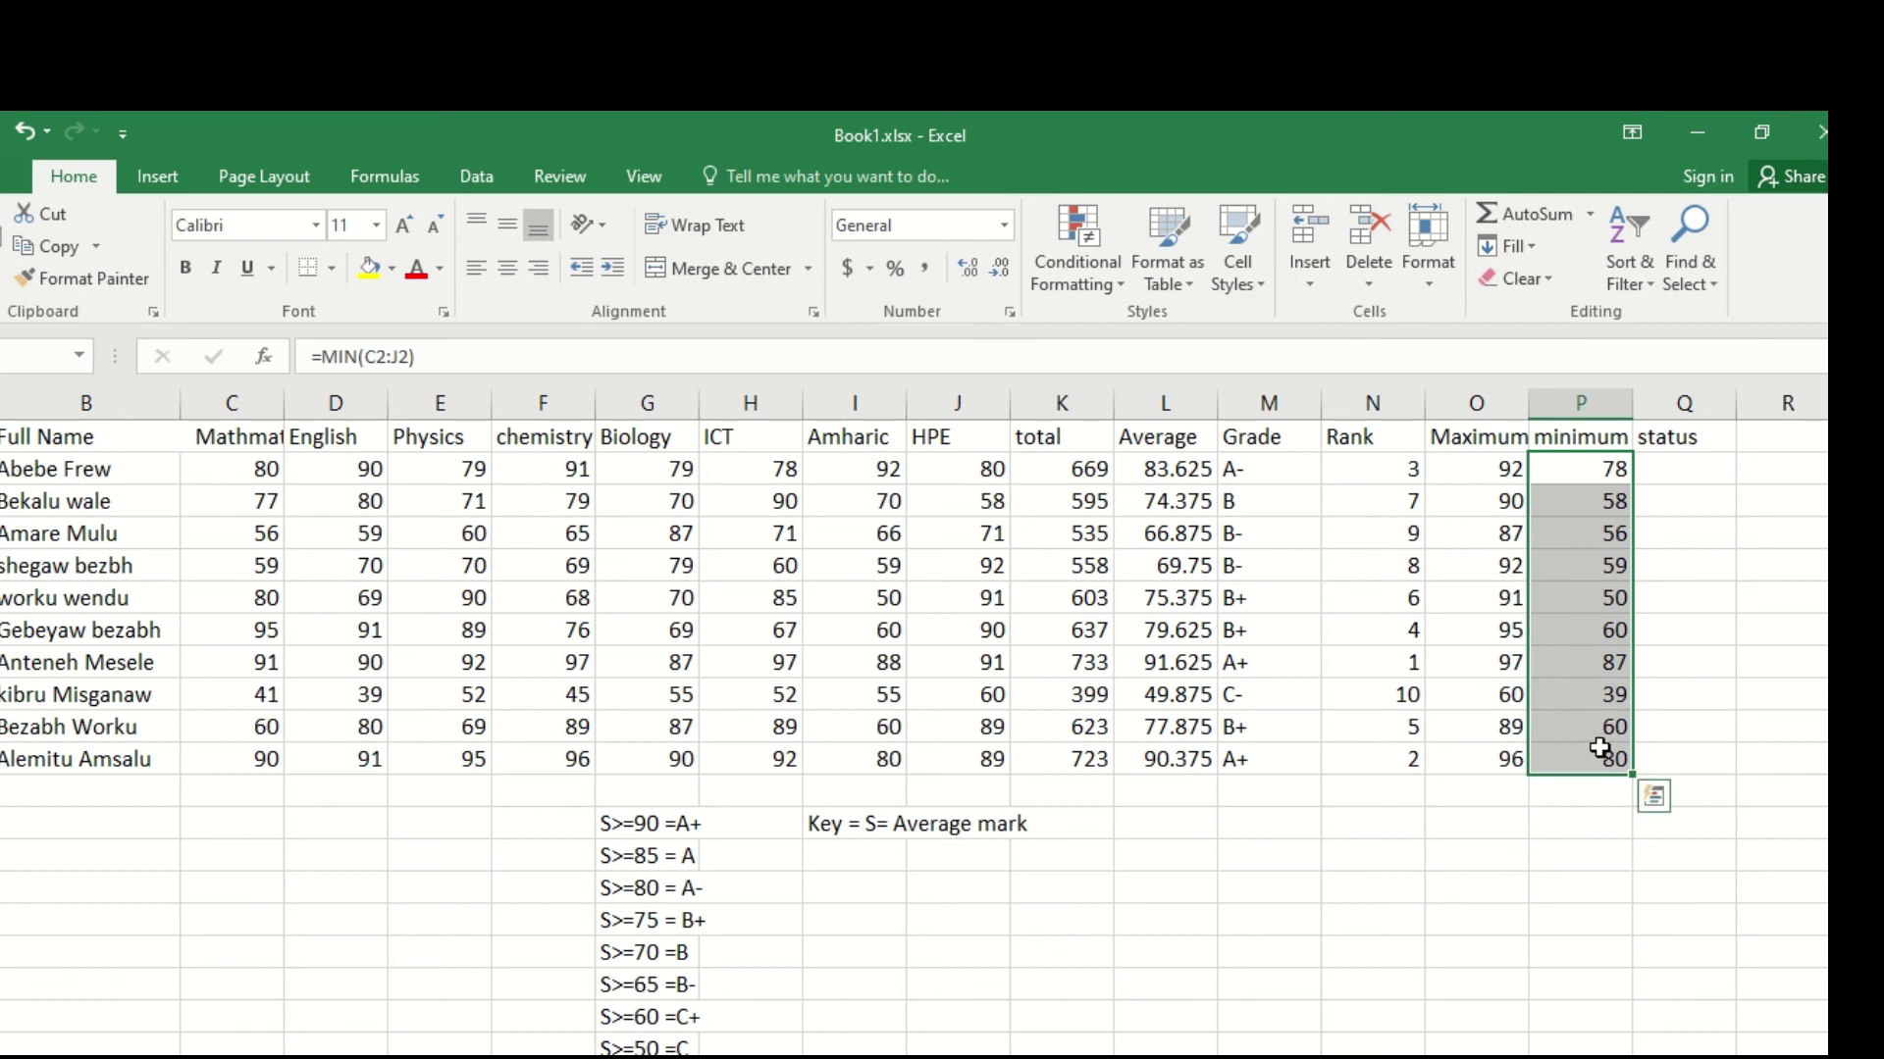
pyautogui.click(1675, 468)
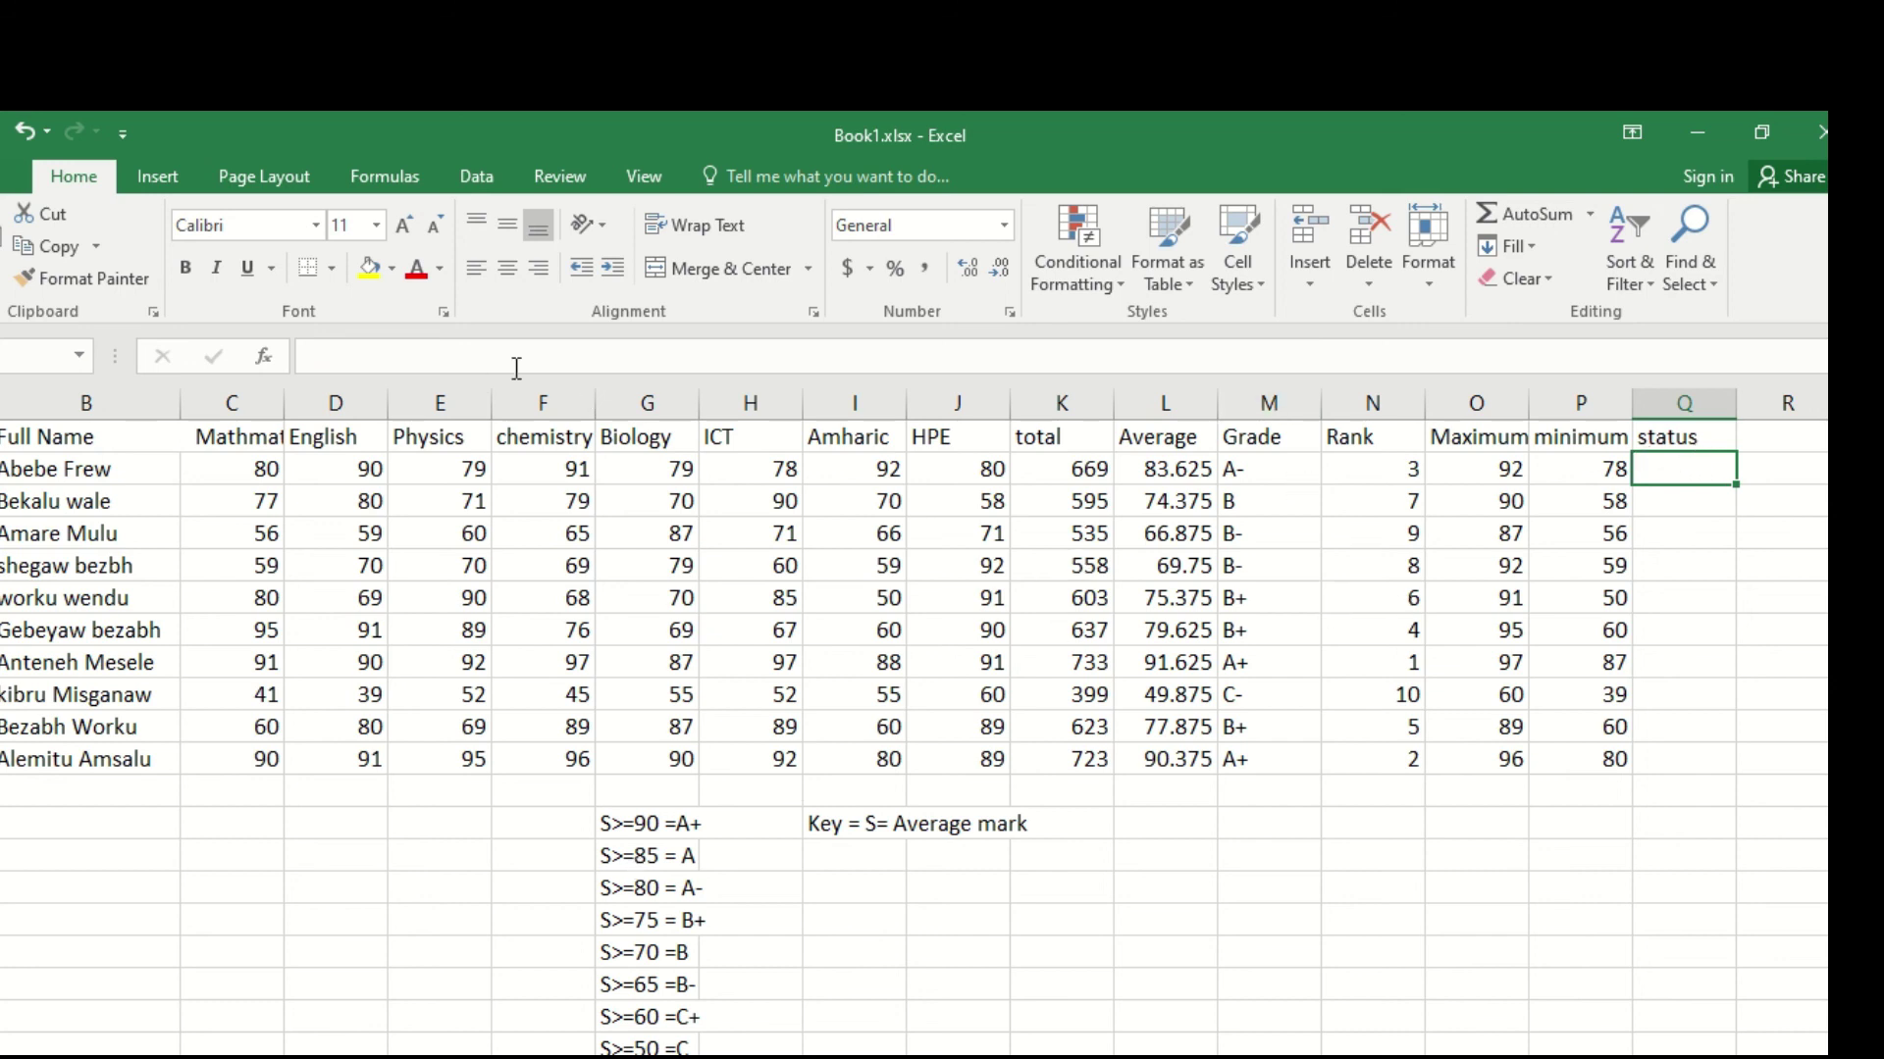
# Step: Enter =IF(L2>=50,"pass",IF(L2<50,"fail")) in Q2 to mark pass or fail by average
pyautogui.click(559, 359)
pyautogui.write('=')
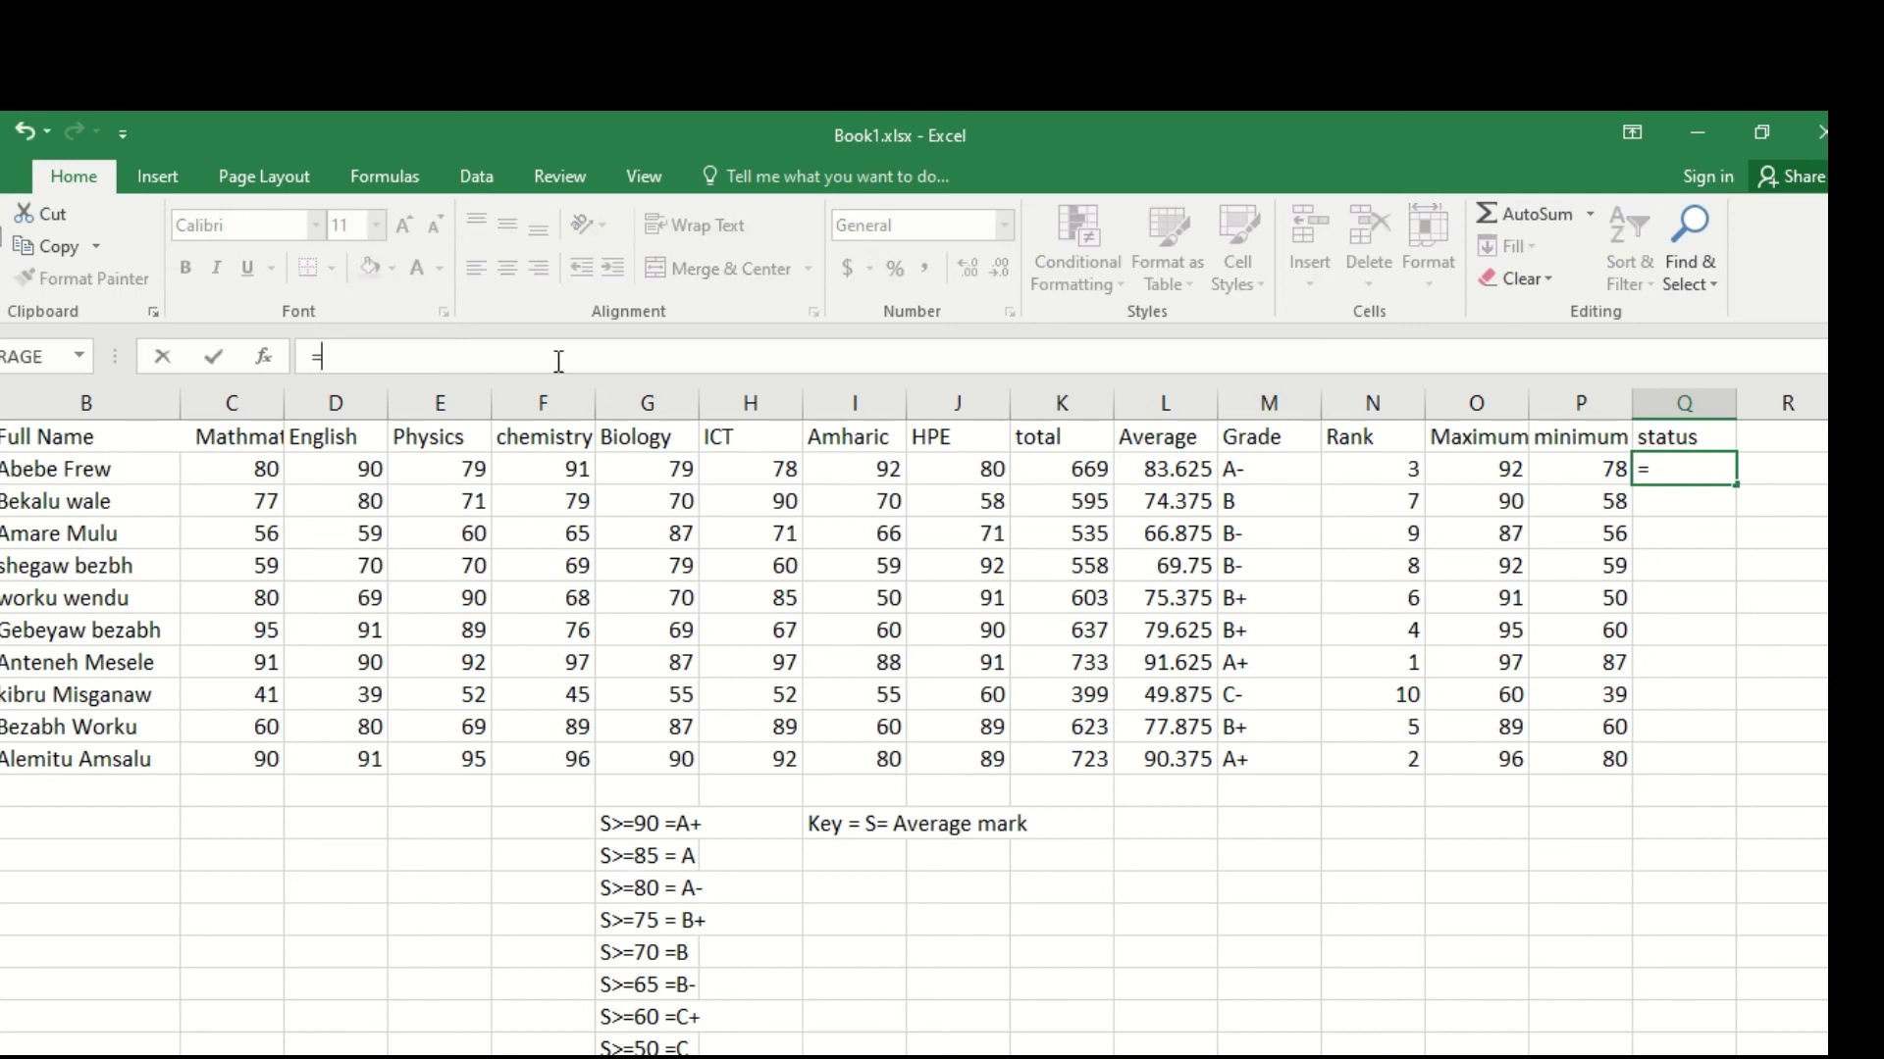
pyautogui.write('(')
pyautogui.write('L2')
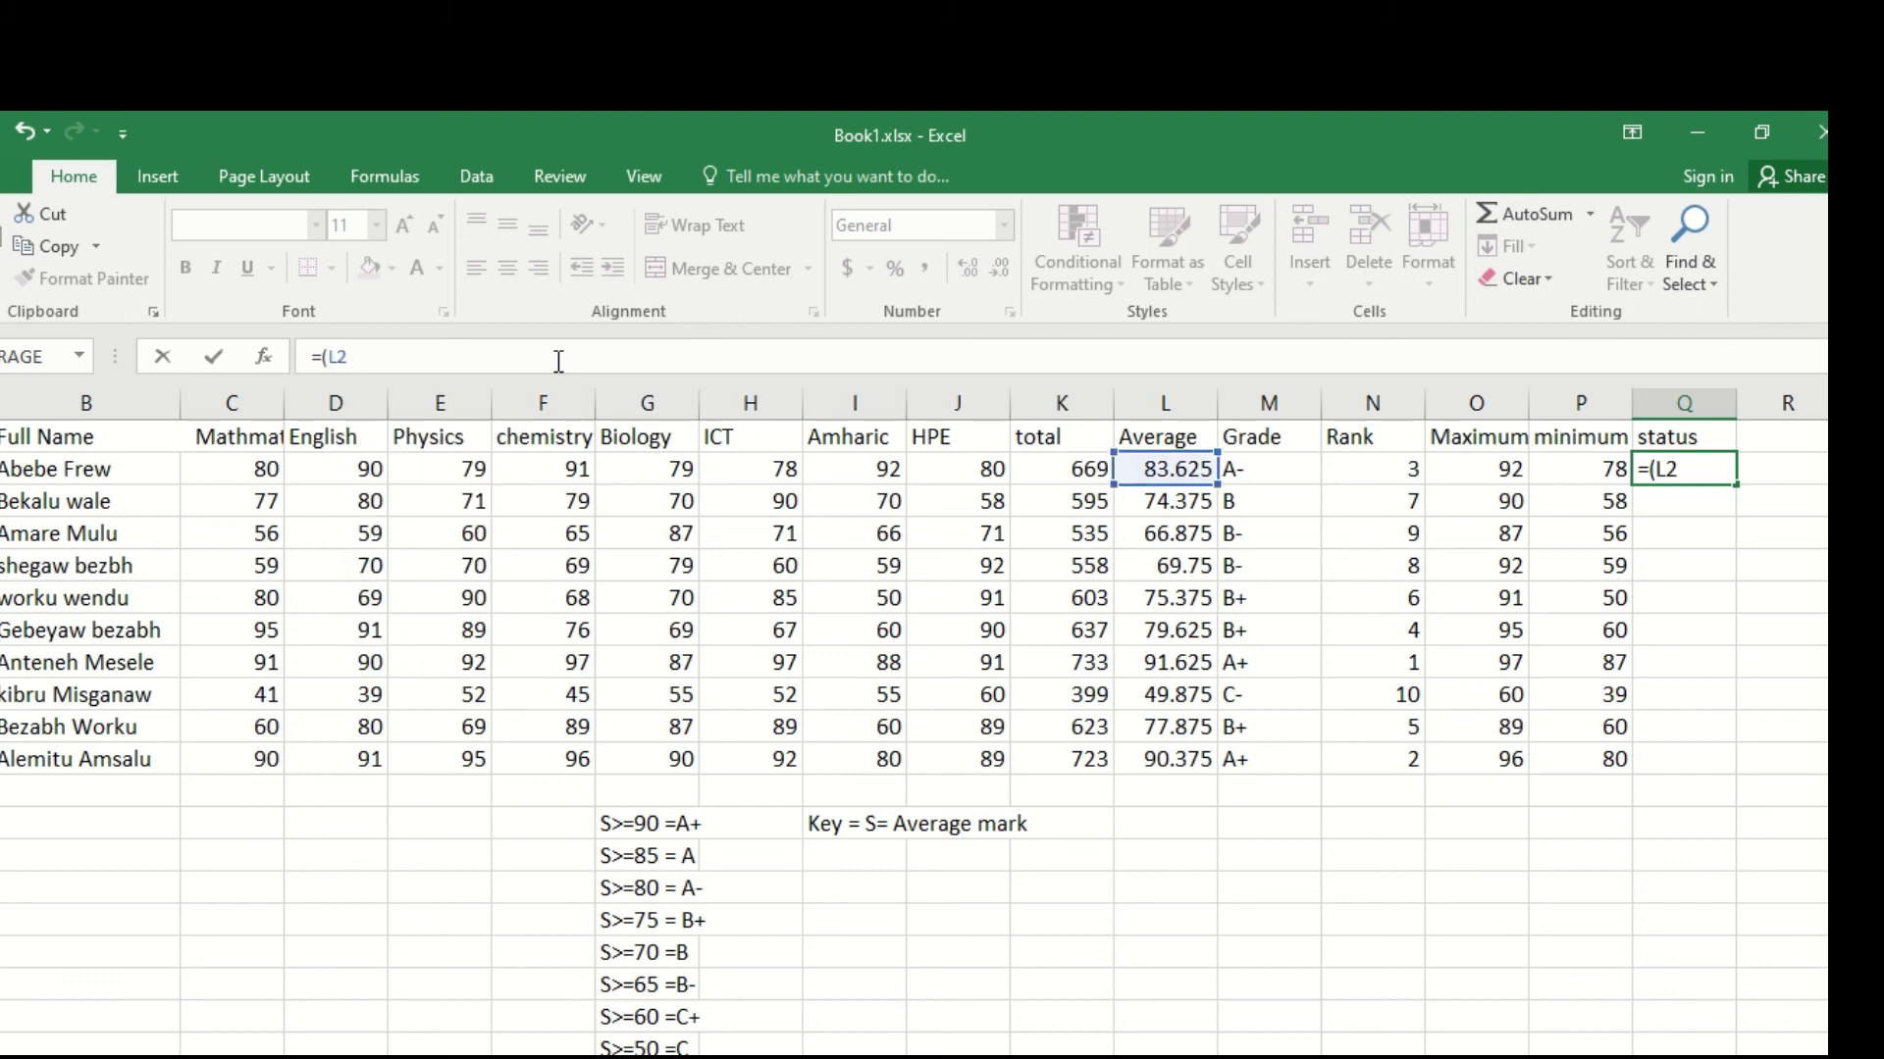
pyautogui.write('>=')
pyautogui.write('50,')
pyautogui.write('"F')
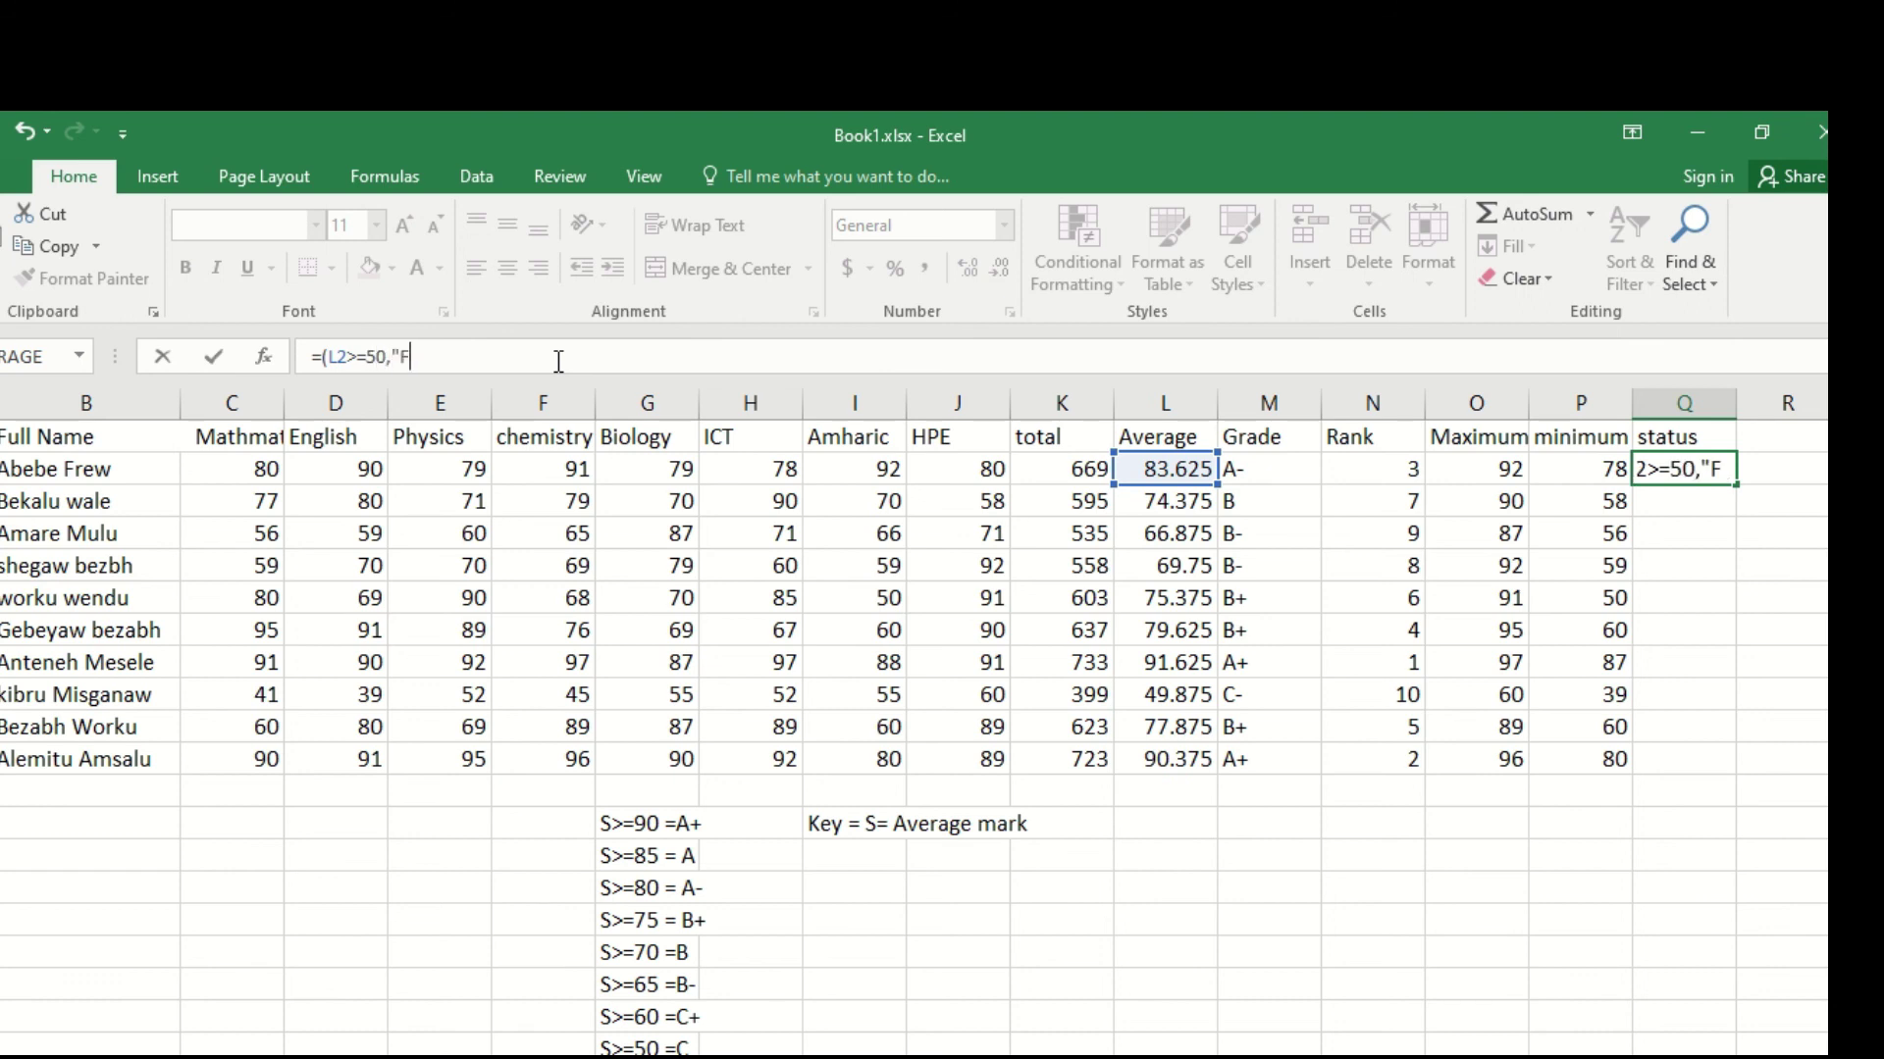
pyautogui.press('BackSpace')
pyautogui.write('pass",')
pyautogui.write('i')
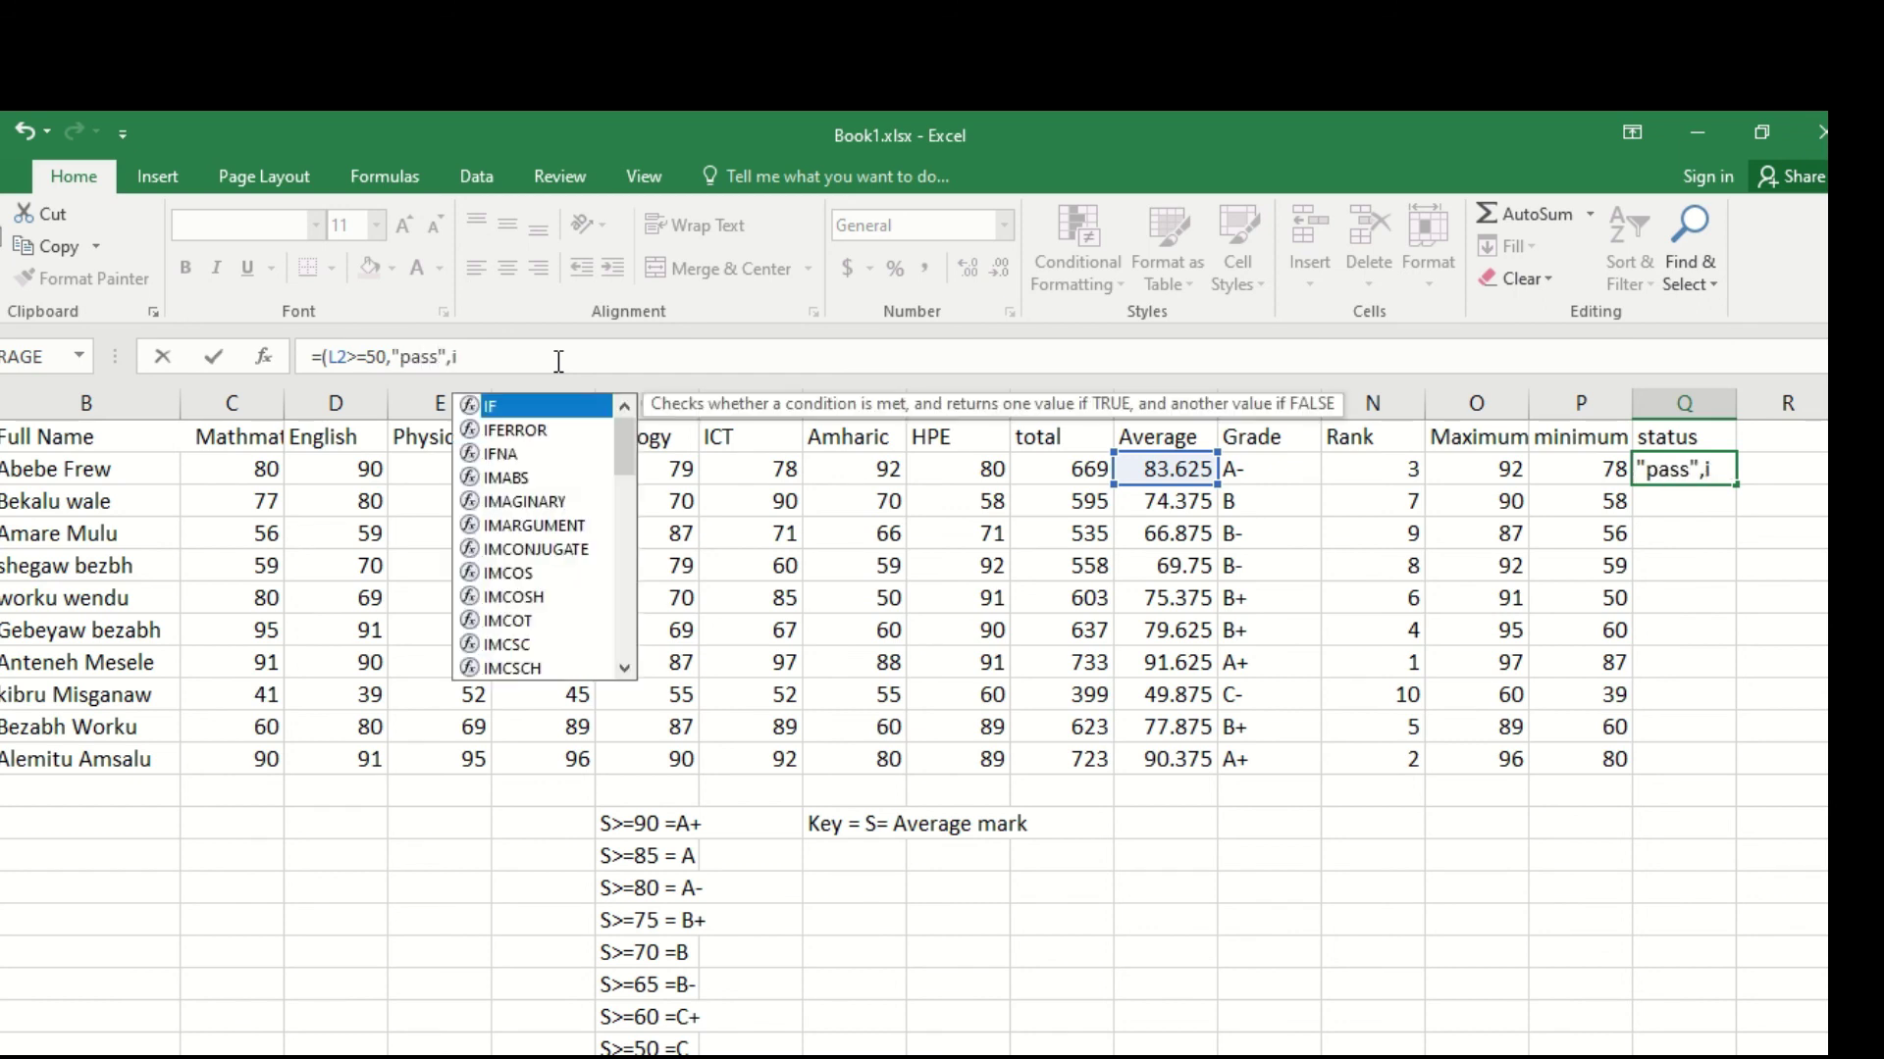
pyautogui.write('f')
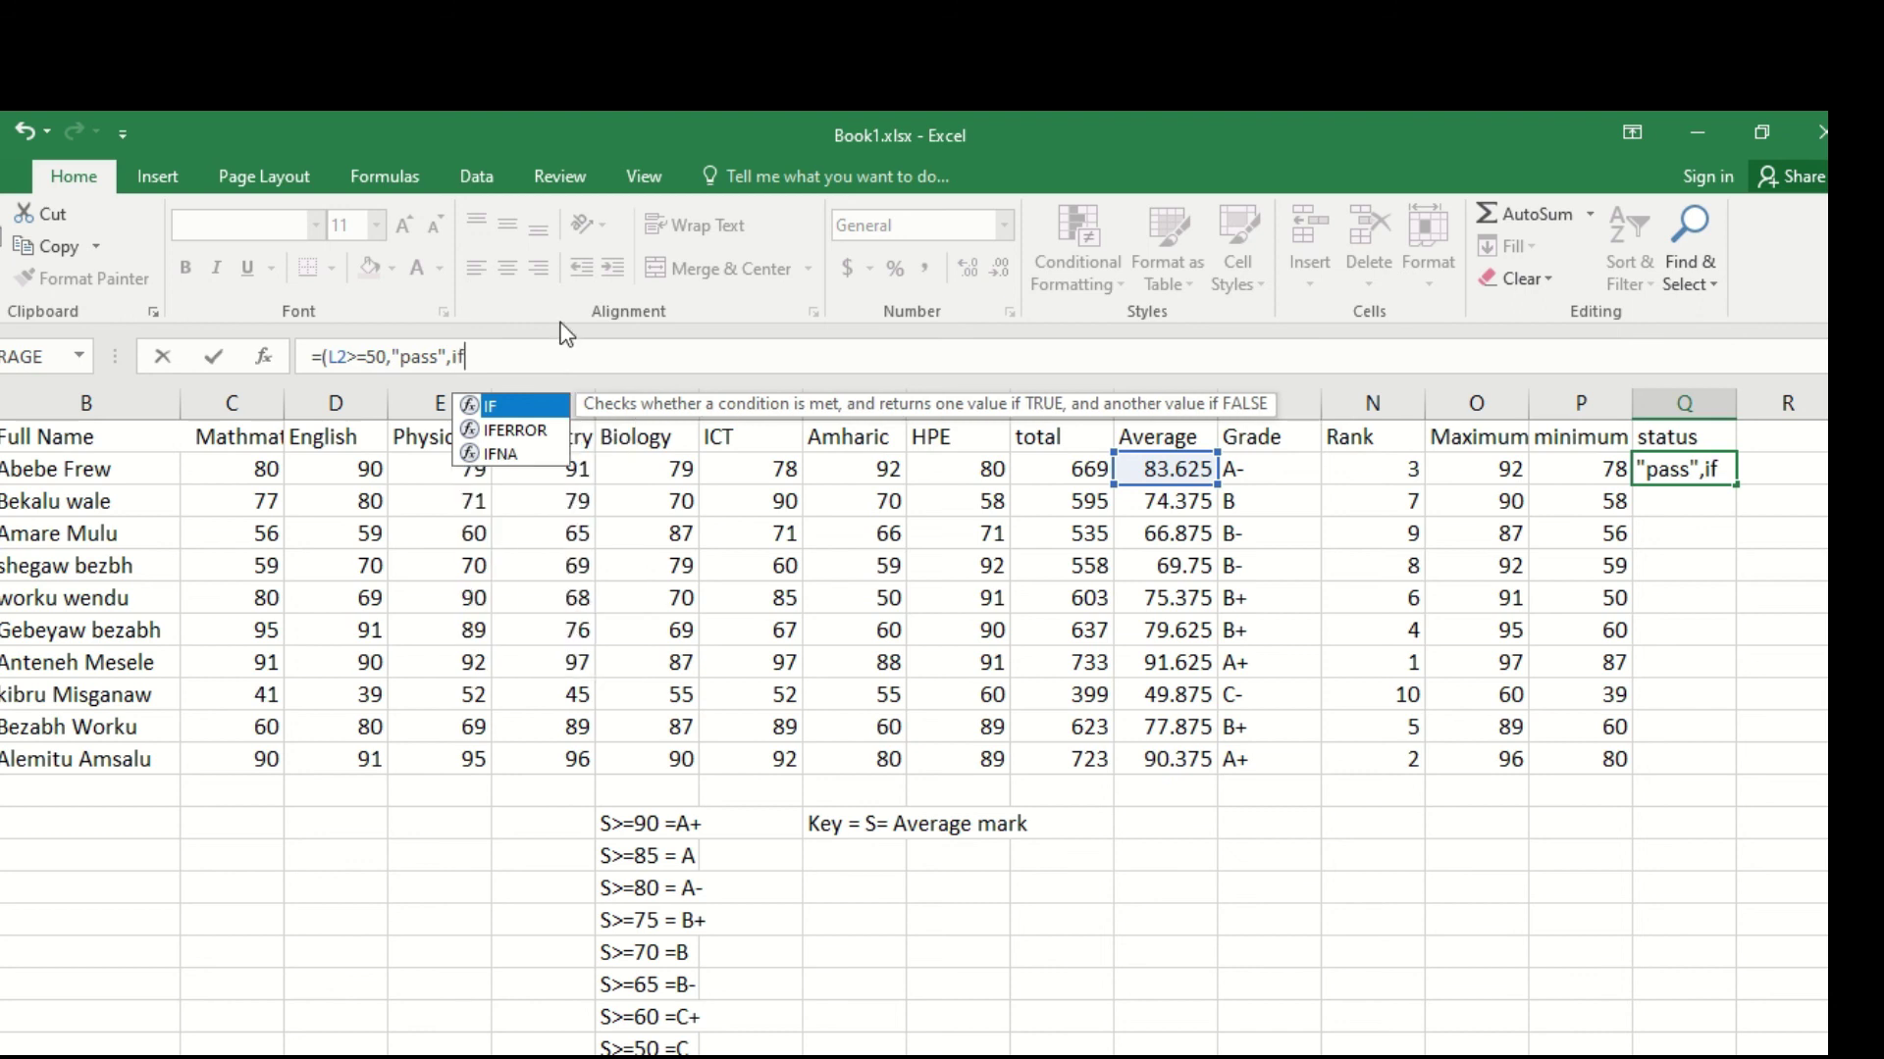
pyautogui.click(321, 359)
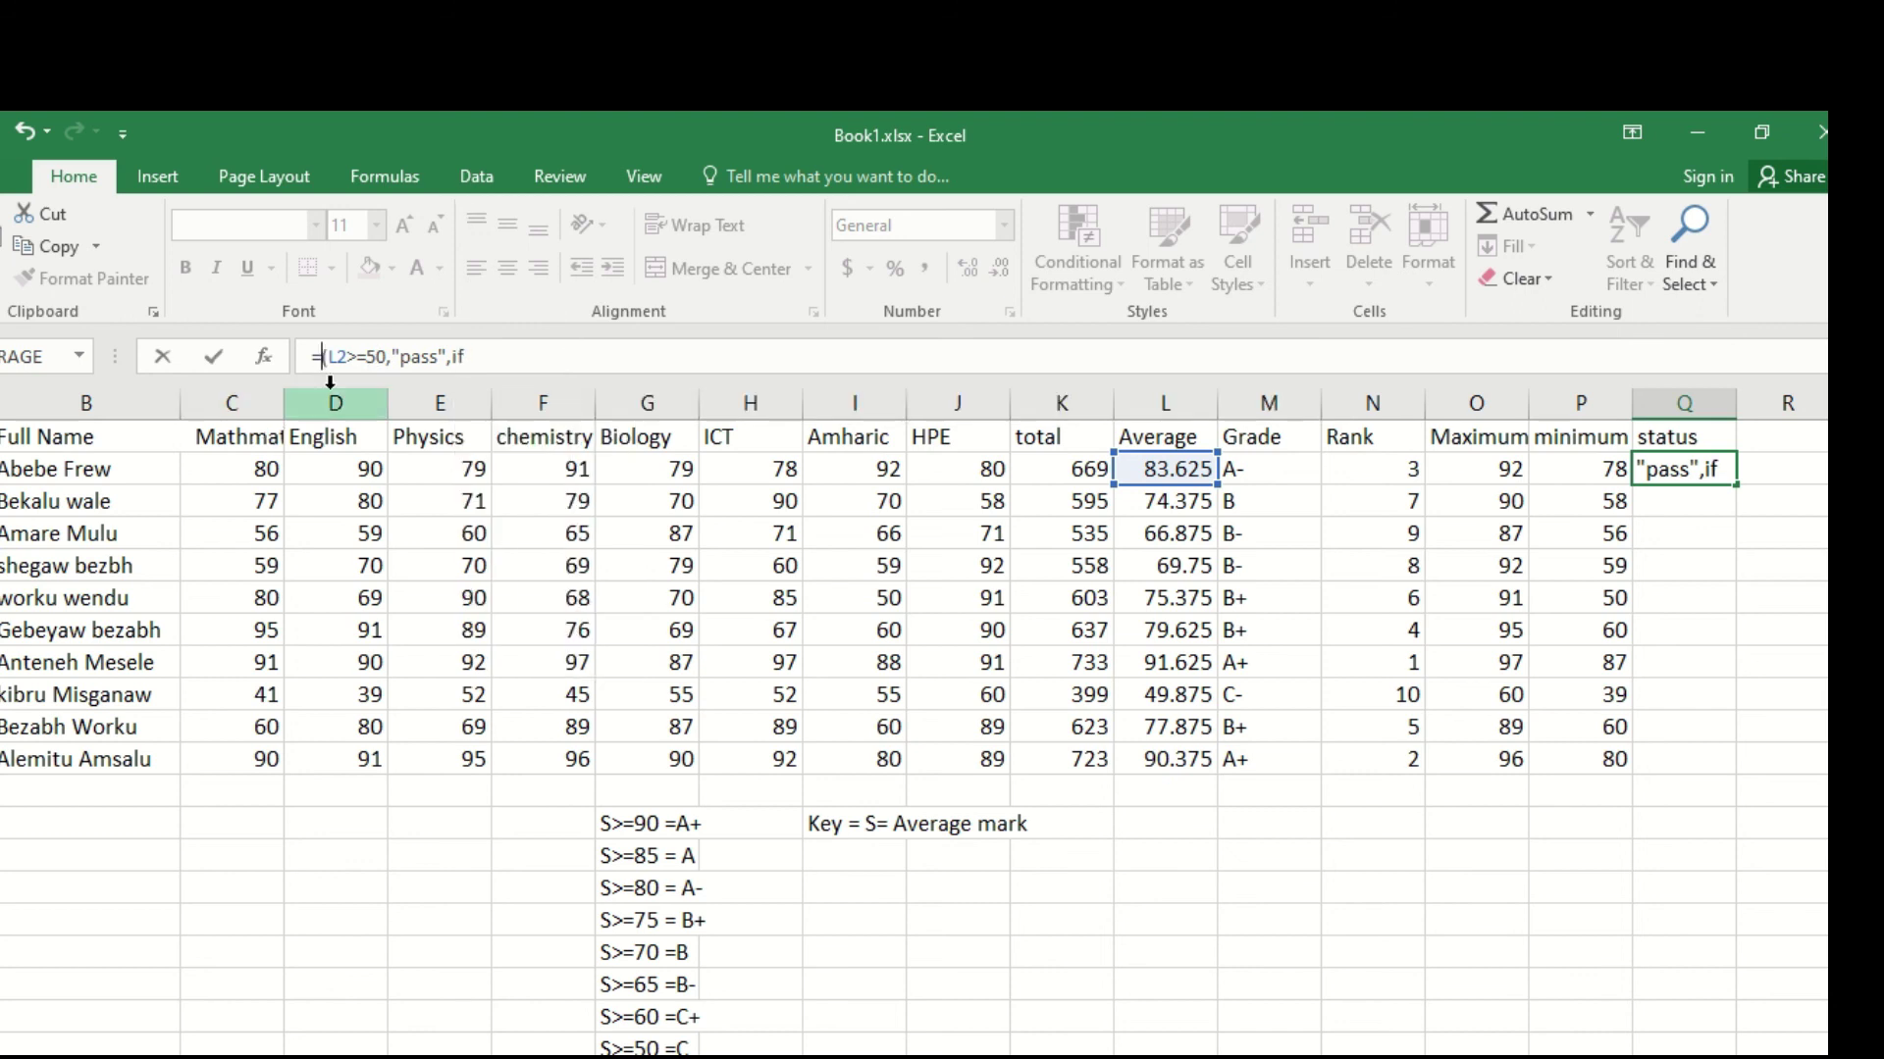
pyautogui.write('if')
pyautogui.press('Right')
pyautogui.press('Right')
pyautogui.press('Right')
pyautogui.press('Right')
pyautogui.press('Right')
pyautogui.press('Right')
pyautogui.press('Right')
pyautogui.press('Right')
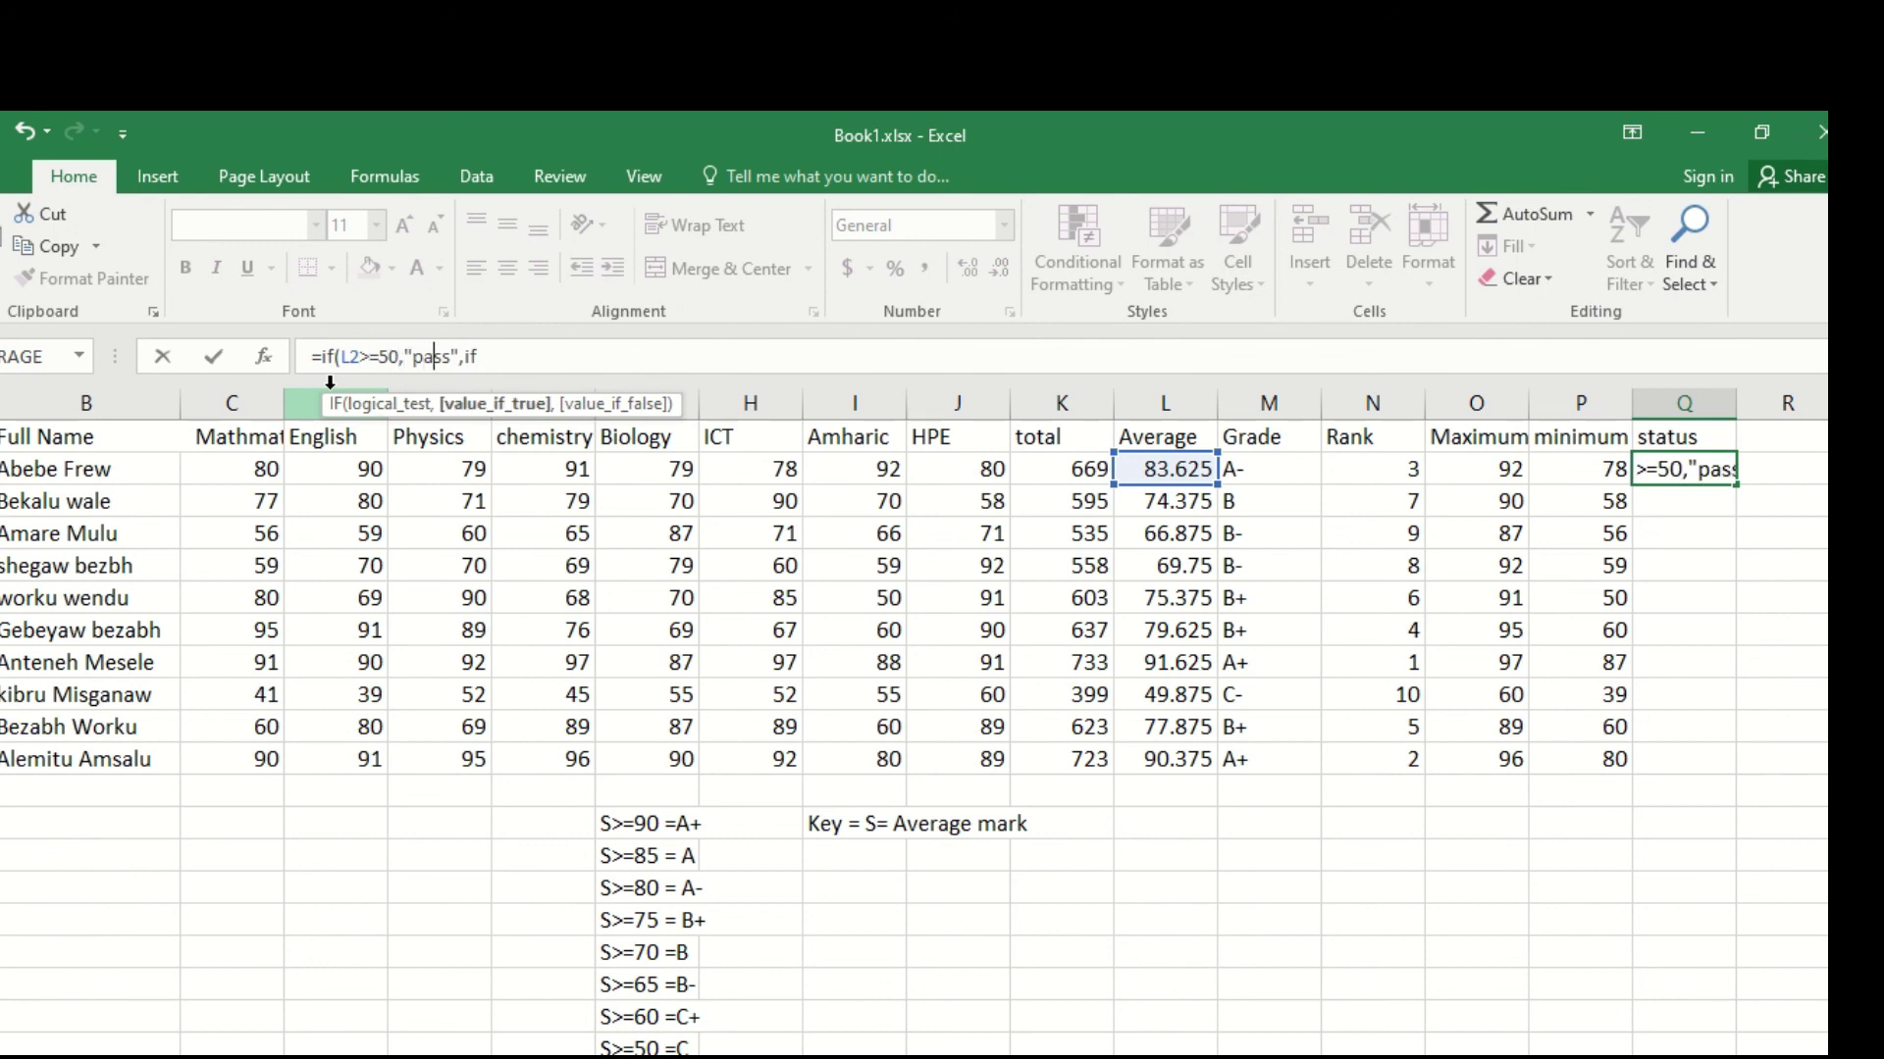
pyautogui.press('Right')
pyautogui.press('Right')
pyautogui.press('Right')
pyautogui.press('Right')
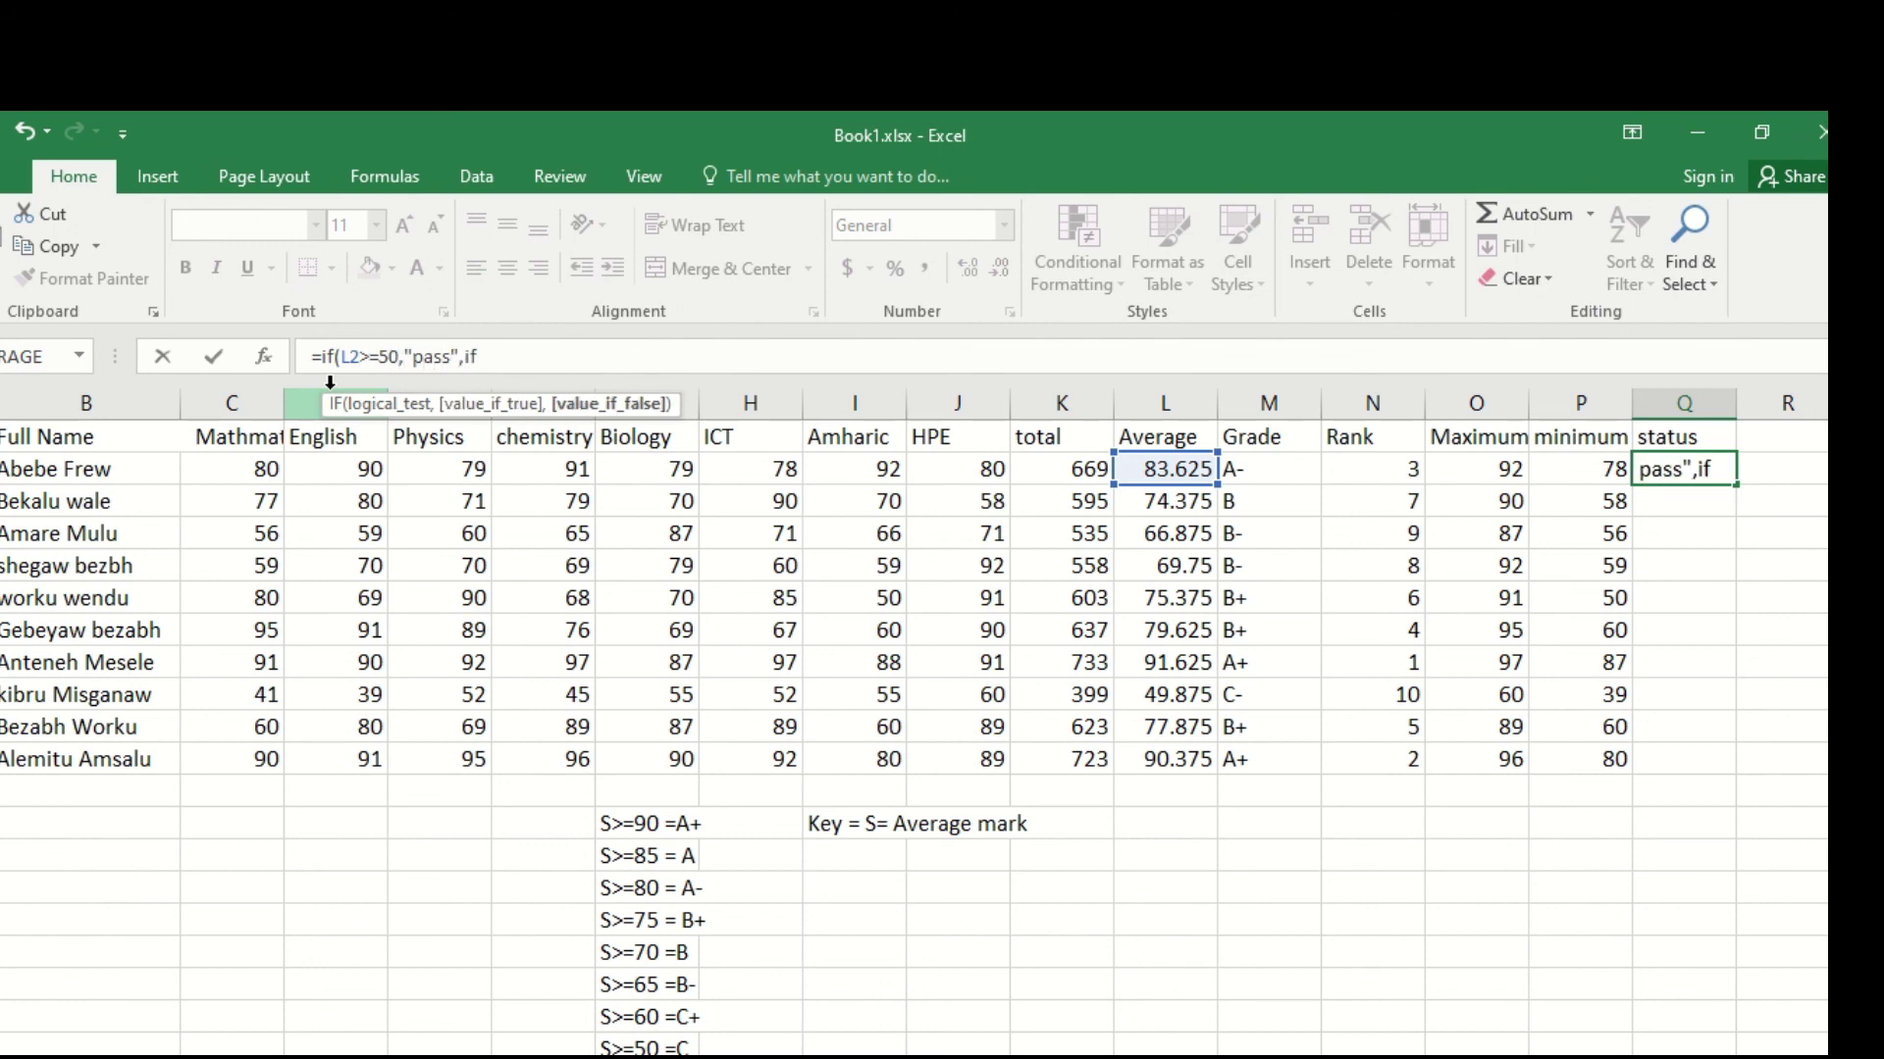
pyautogui.write('(L')
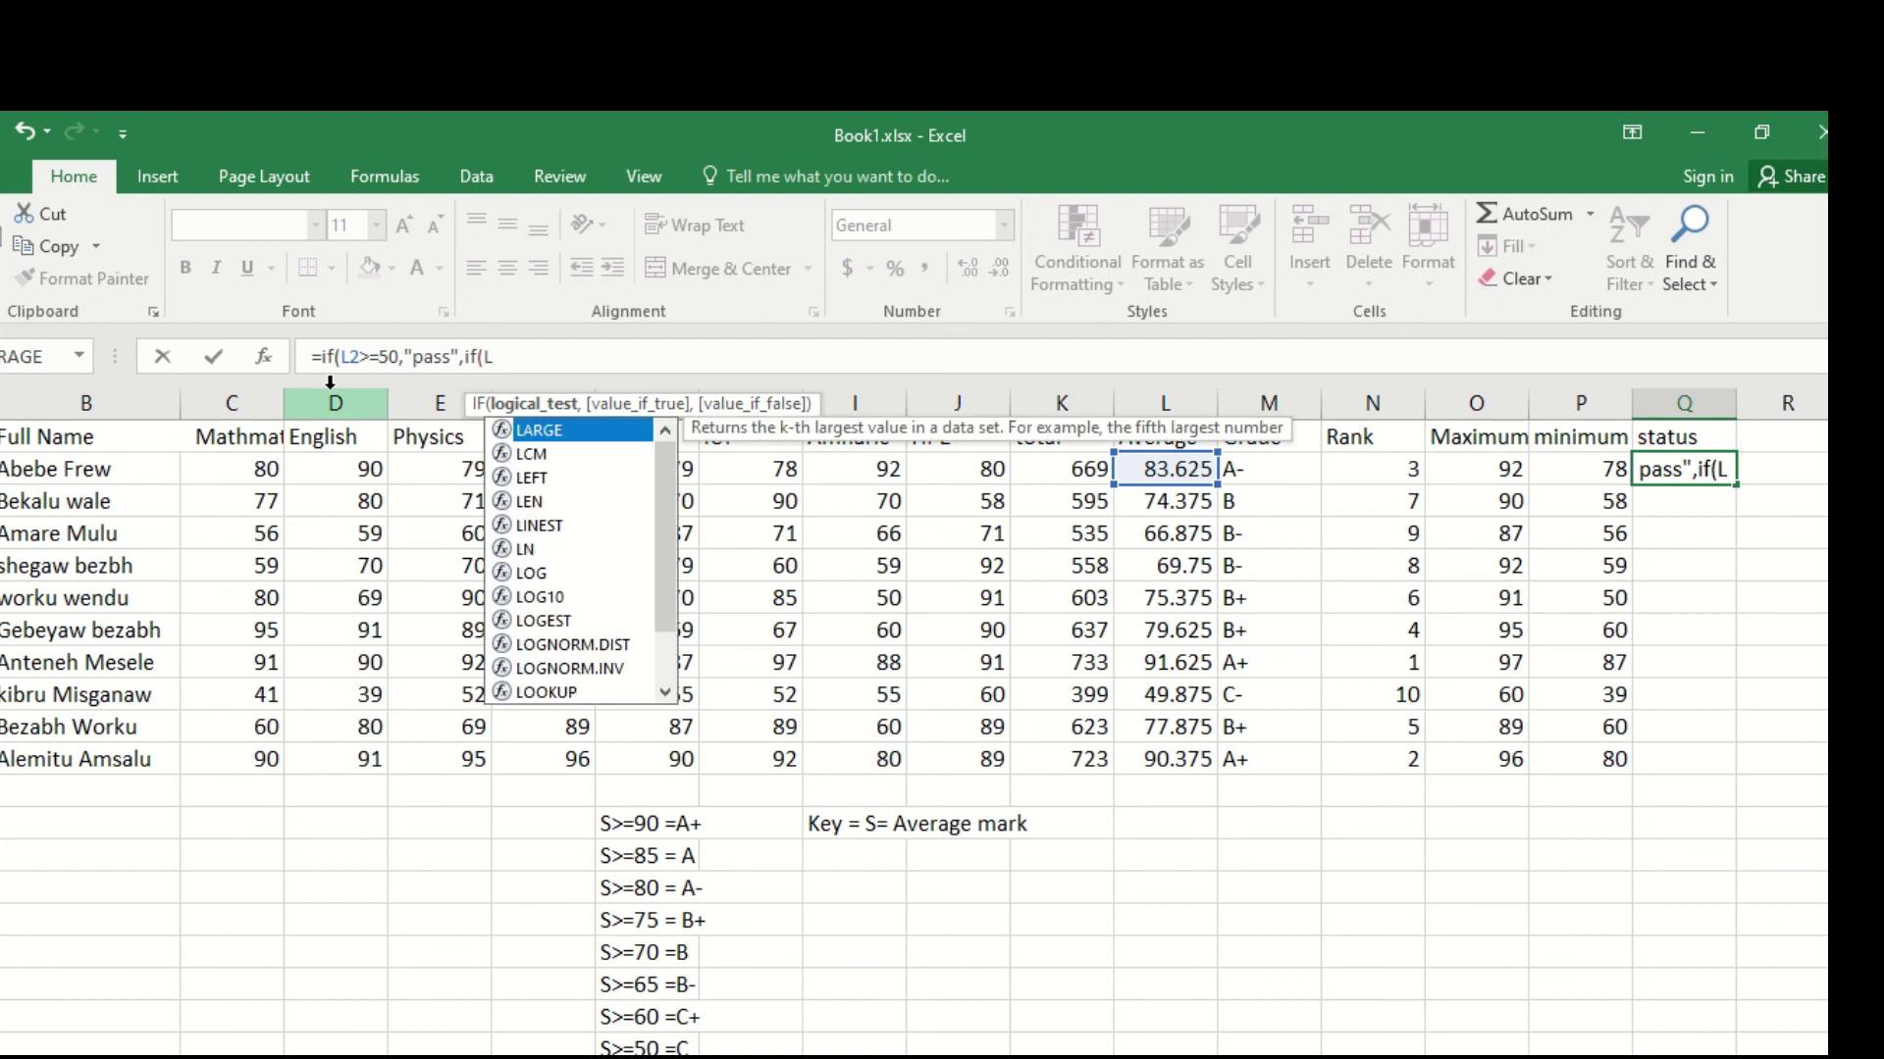
pyautogui.write('2<')
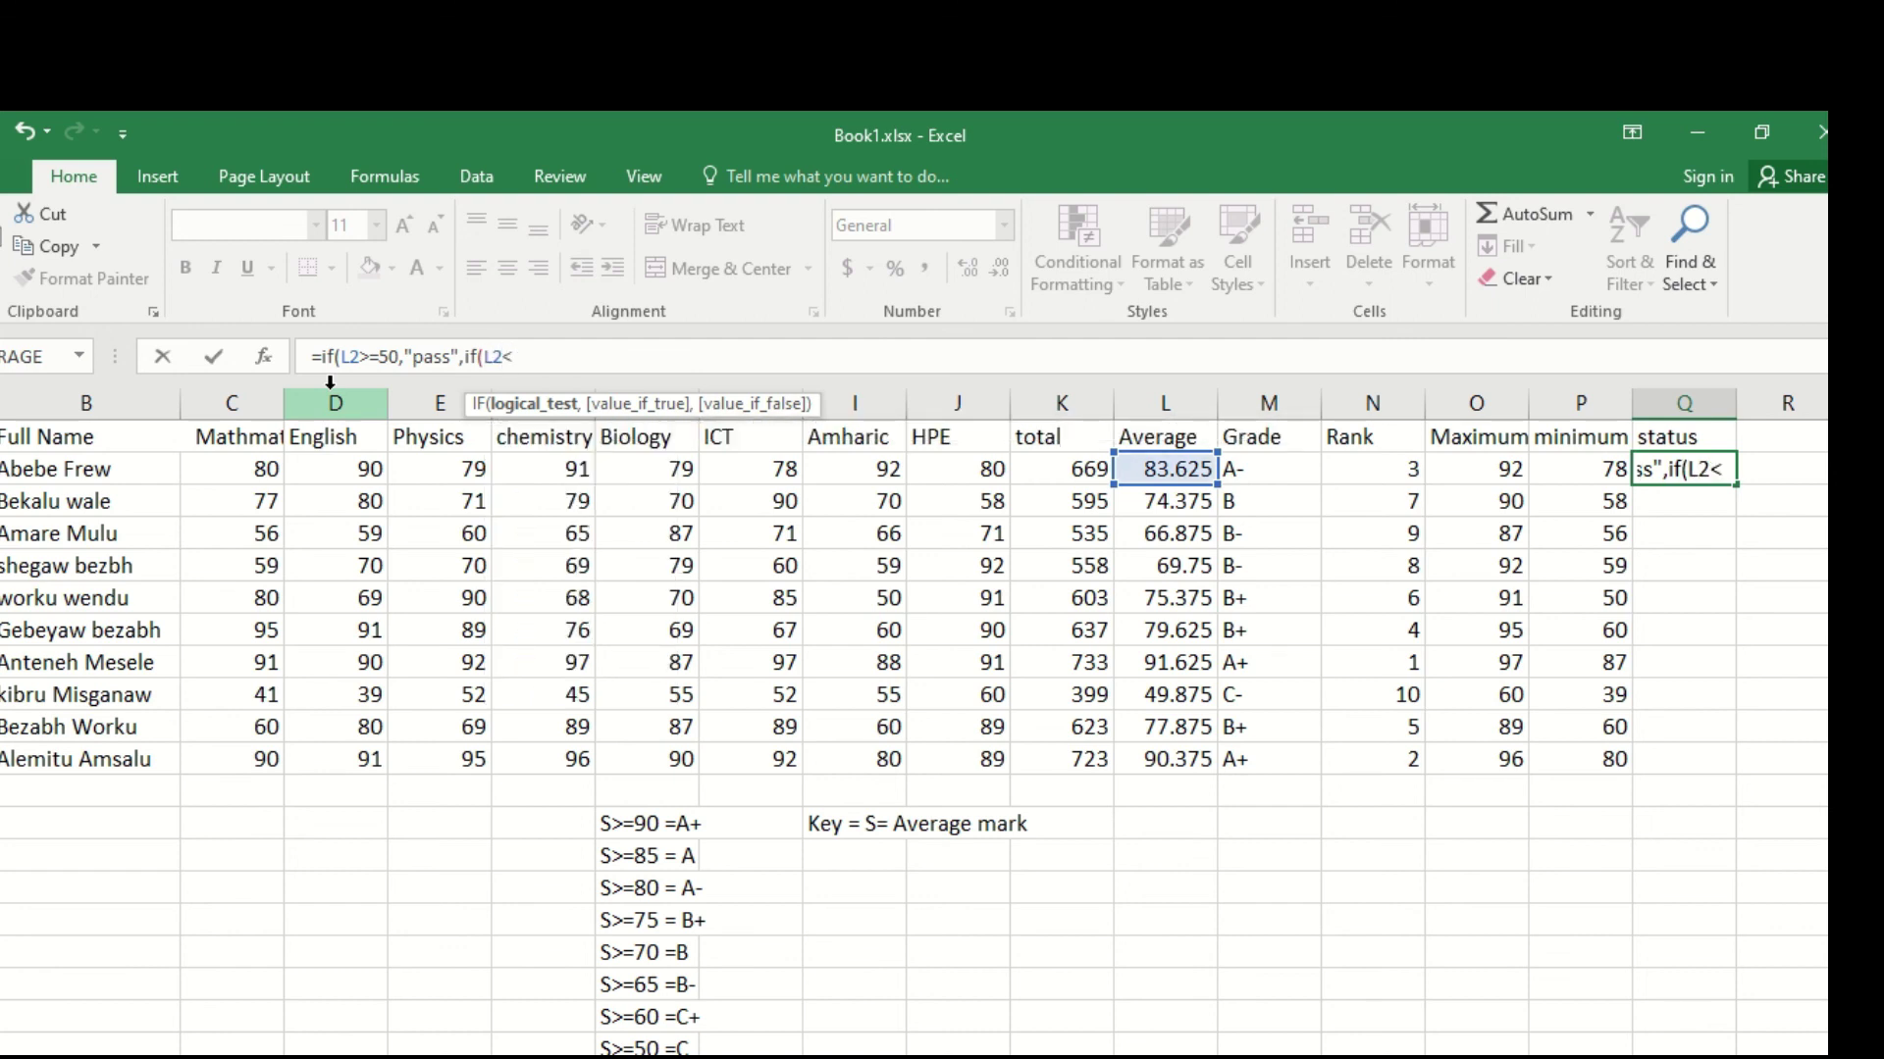
pyautogui.write('50')
pyautogui.write(',"fail"')
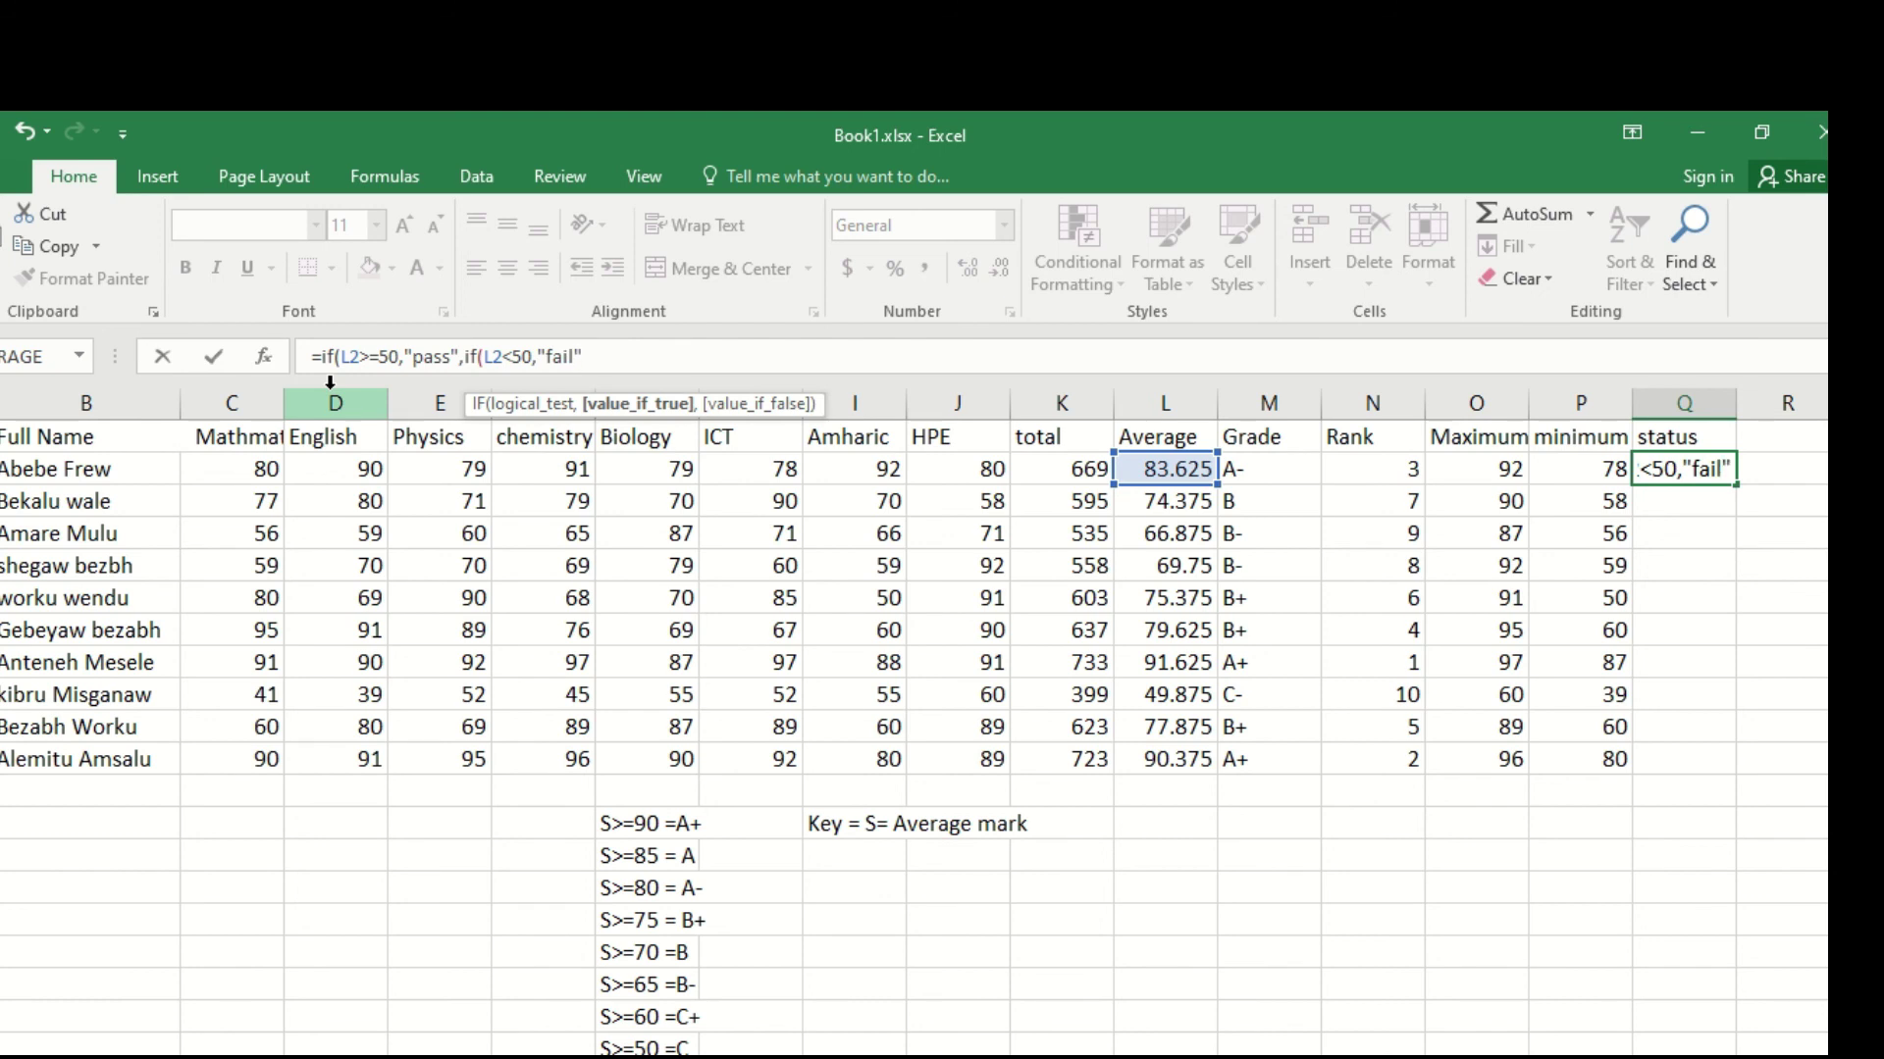
pyautogui.write(')')
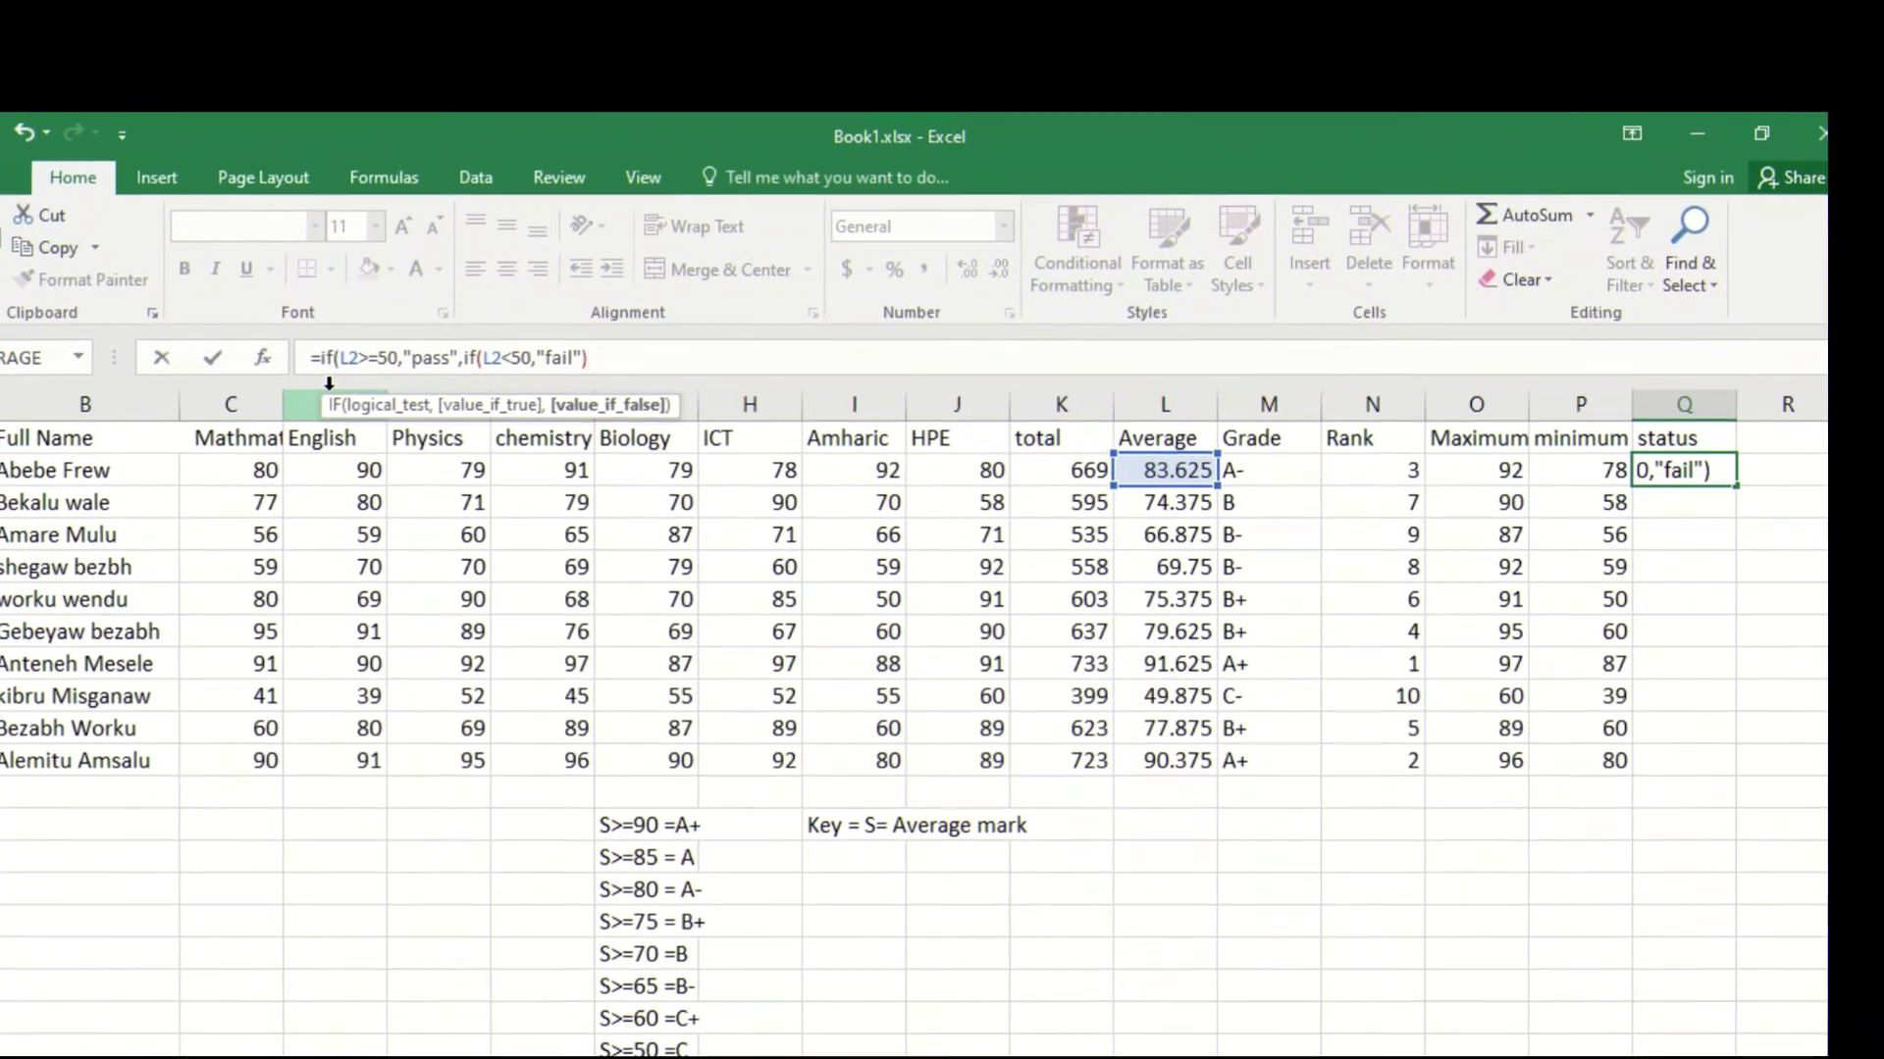
pyautogui.press('Return')
pyautogui.press('Return')
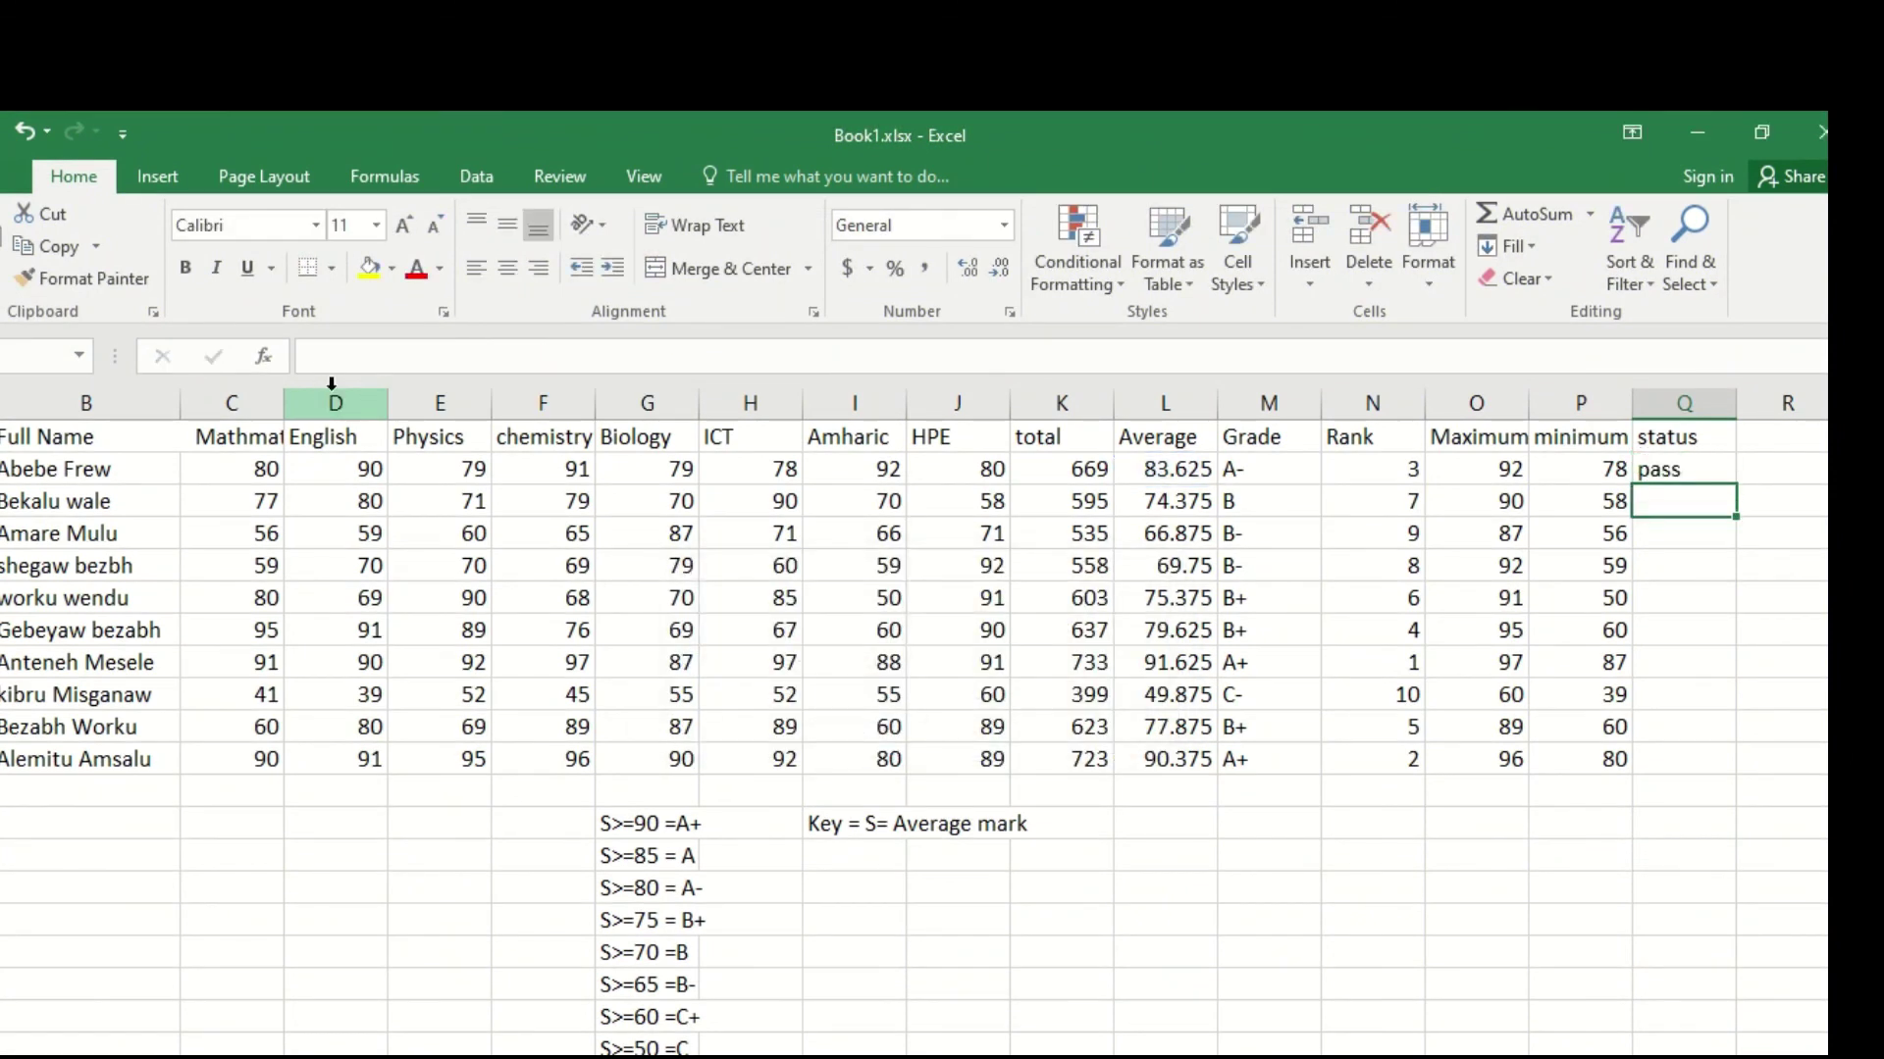
# Step: Copy the status formula down to Q11 and confirm row 9's 49.875 average shows fail
pyautogui.click(1700, 468)
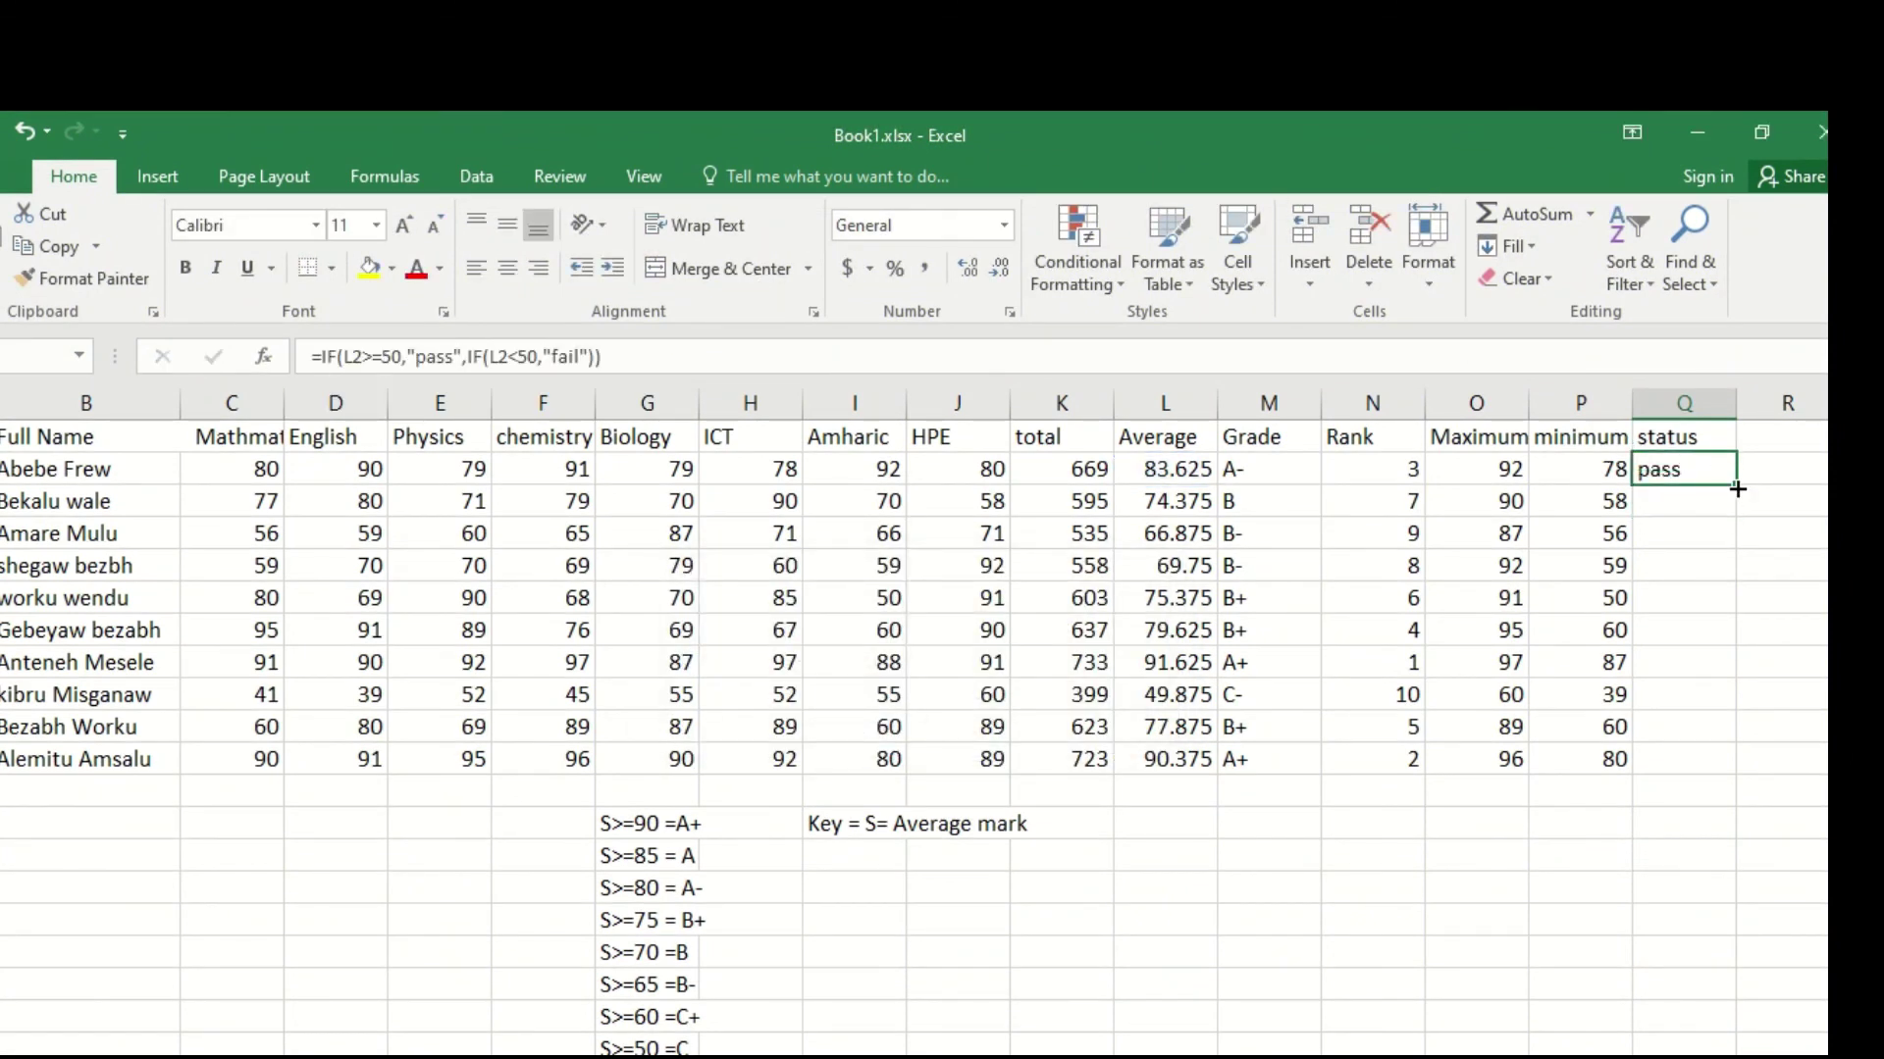
pyautogui.moveTo(1735, 491); pyautogui.dragTo(1720, 759)
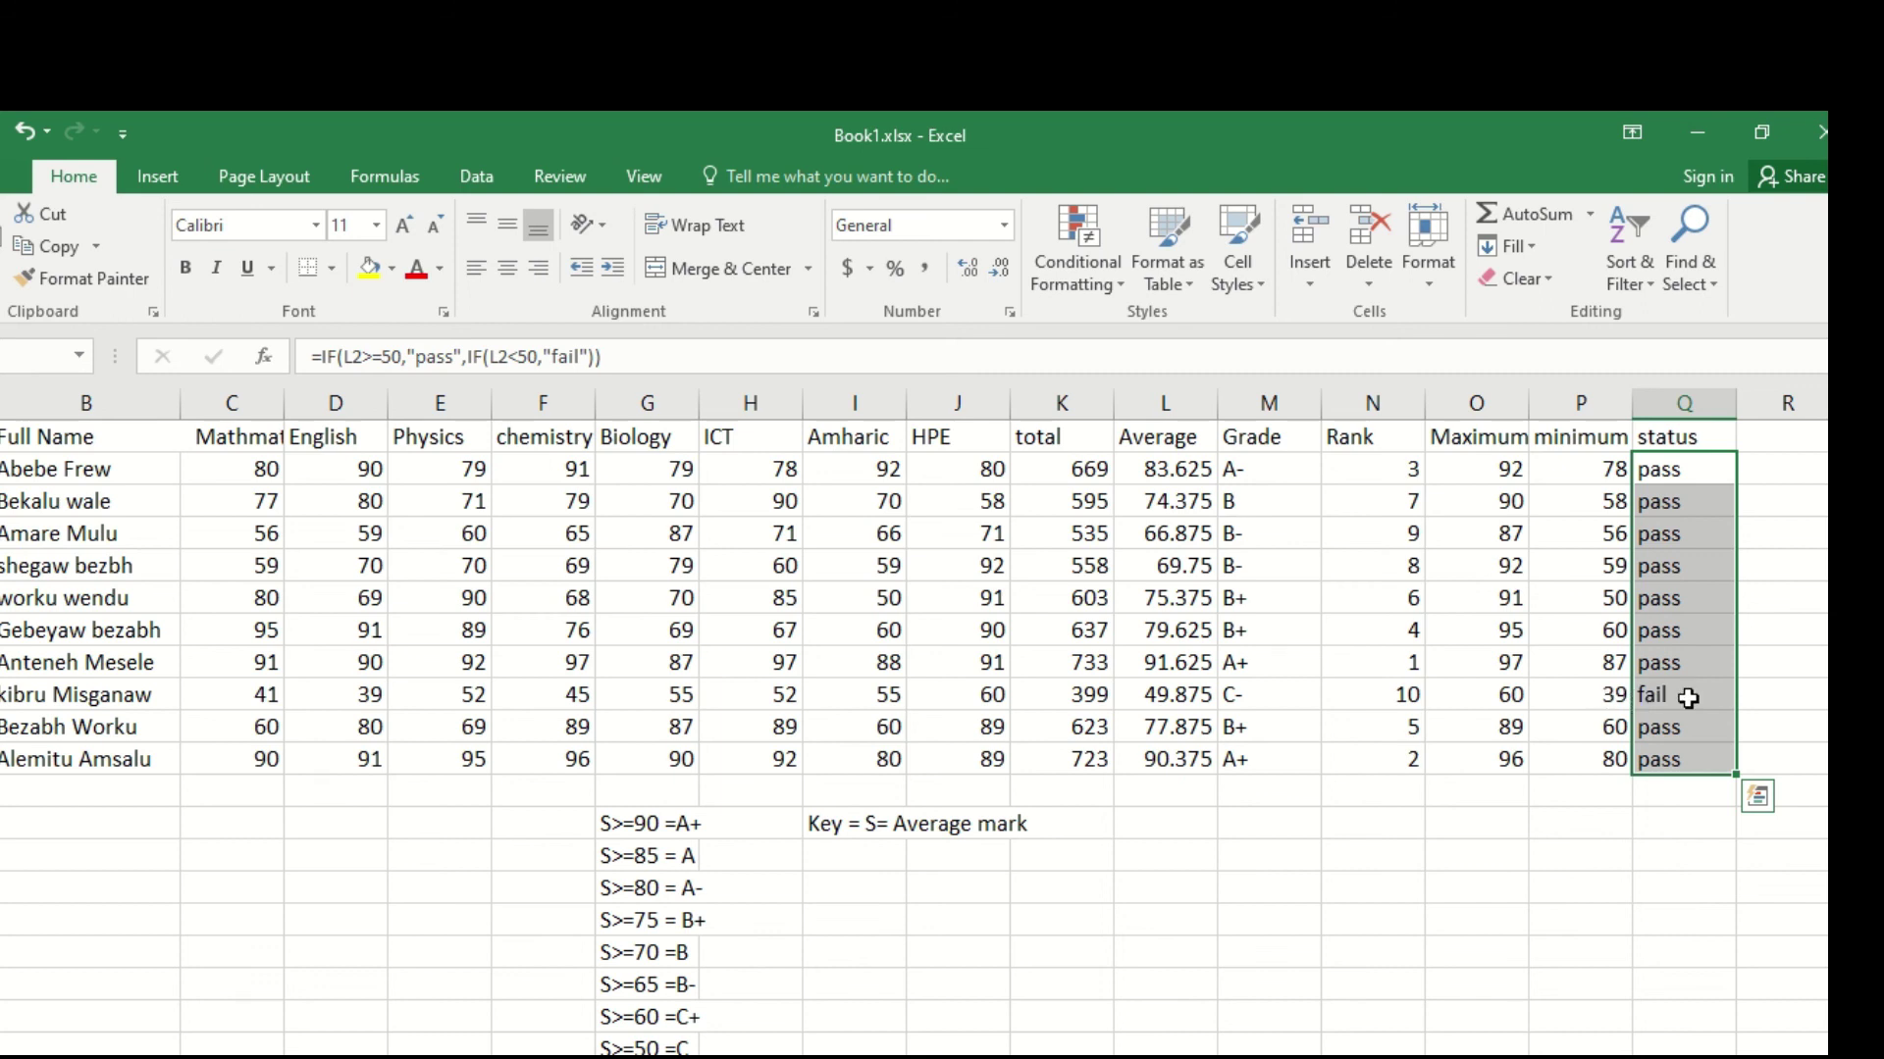
pyautogui.click(1156, 702)
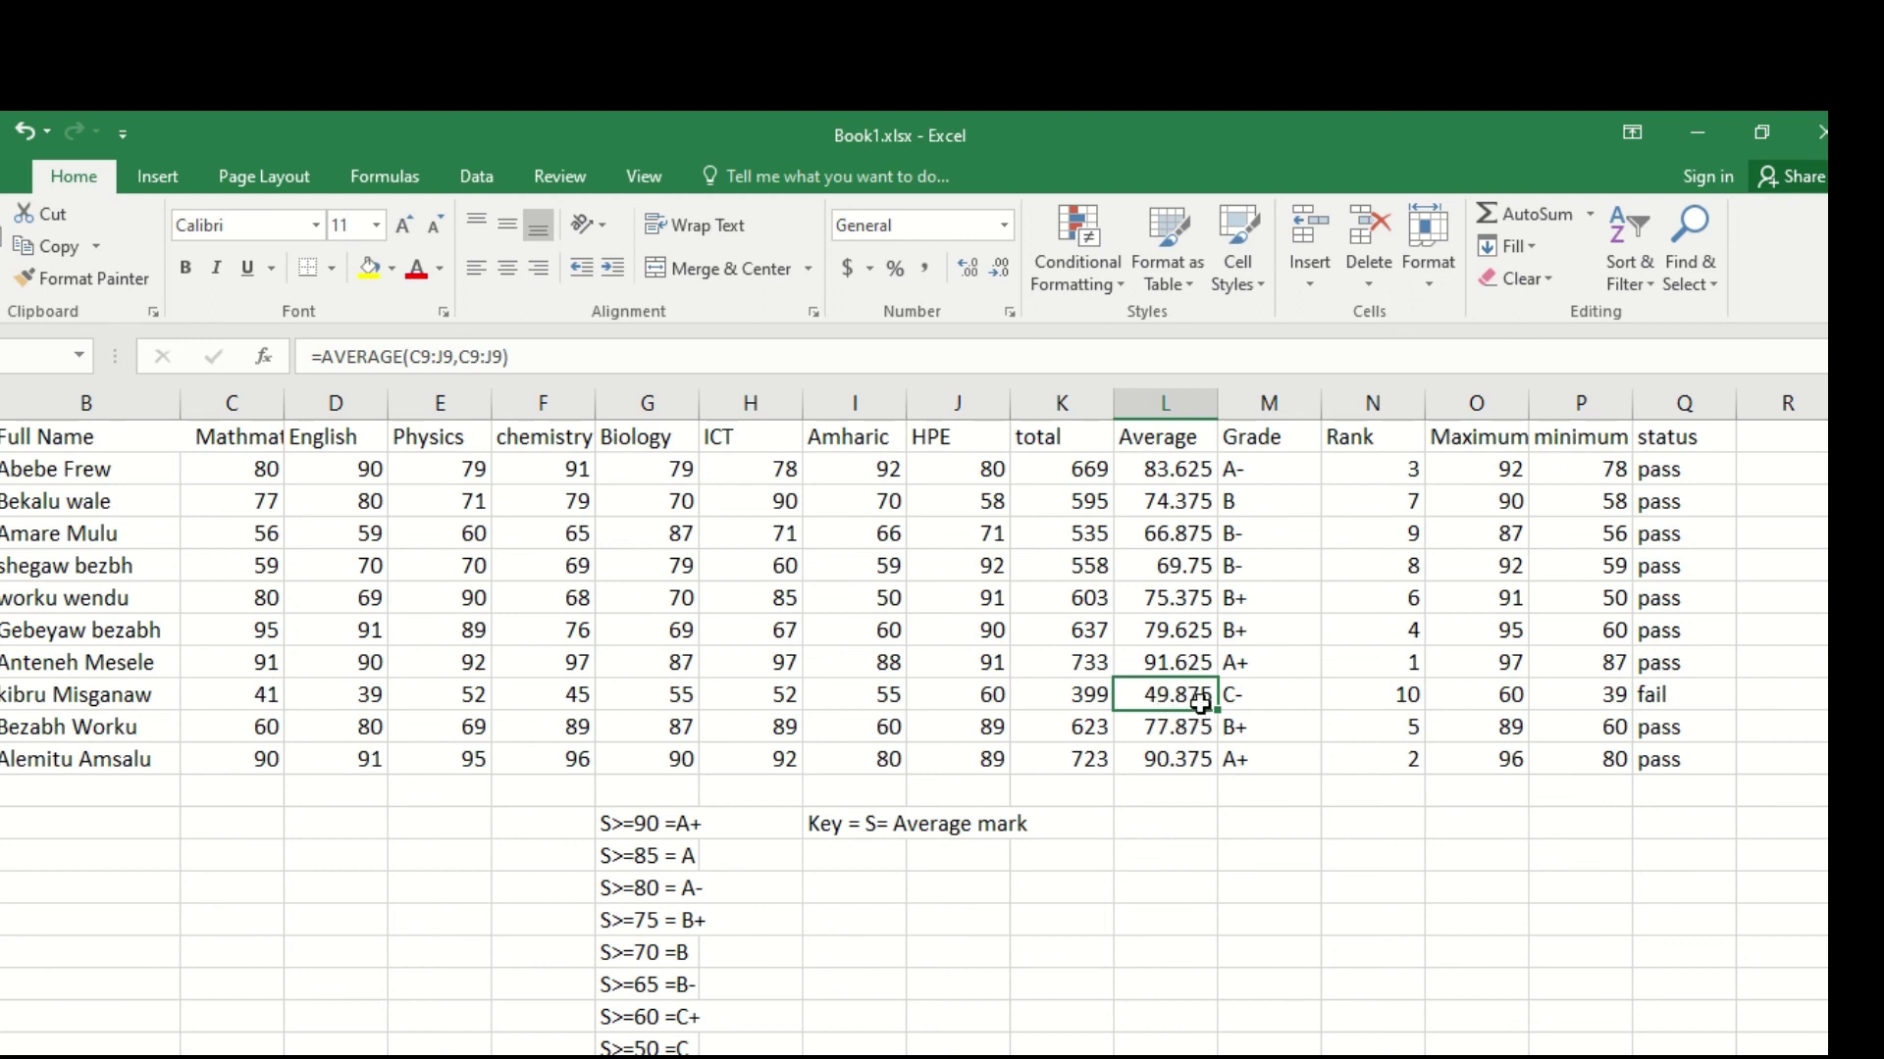
pyautogui.click(1683, 696)
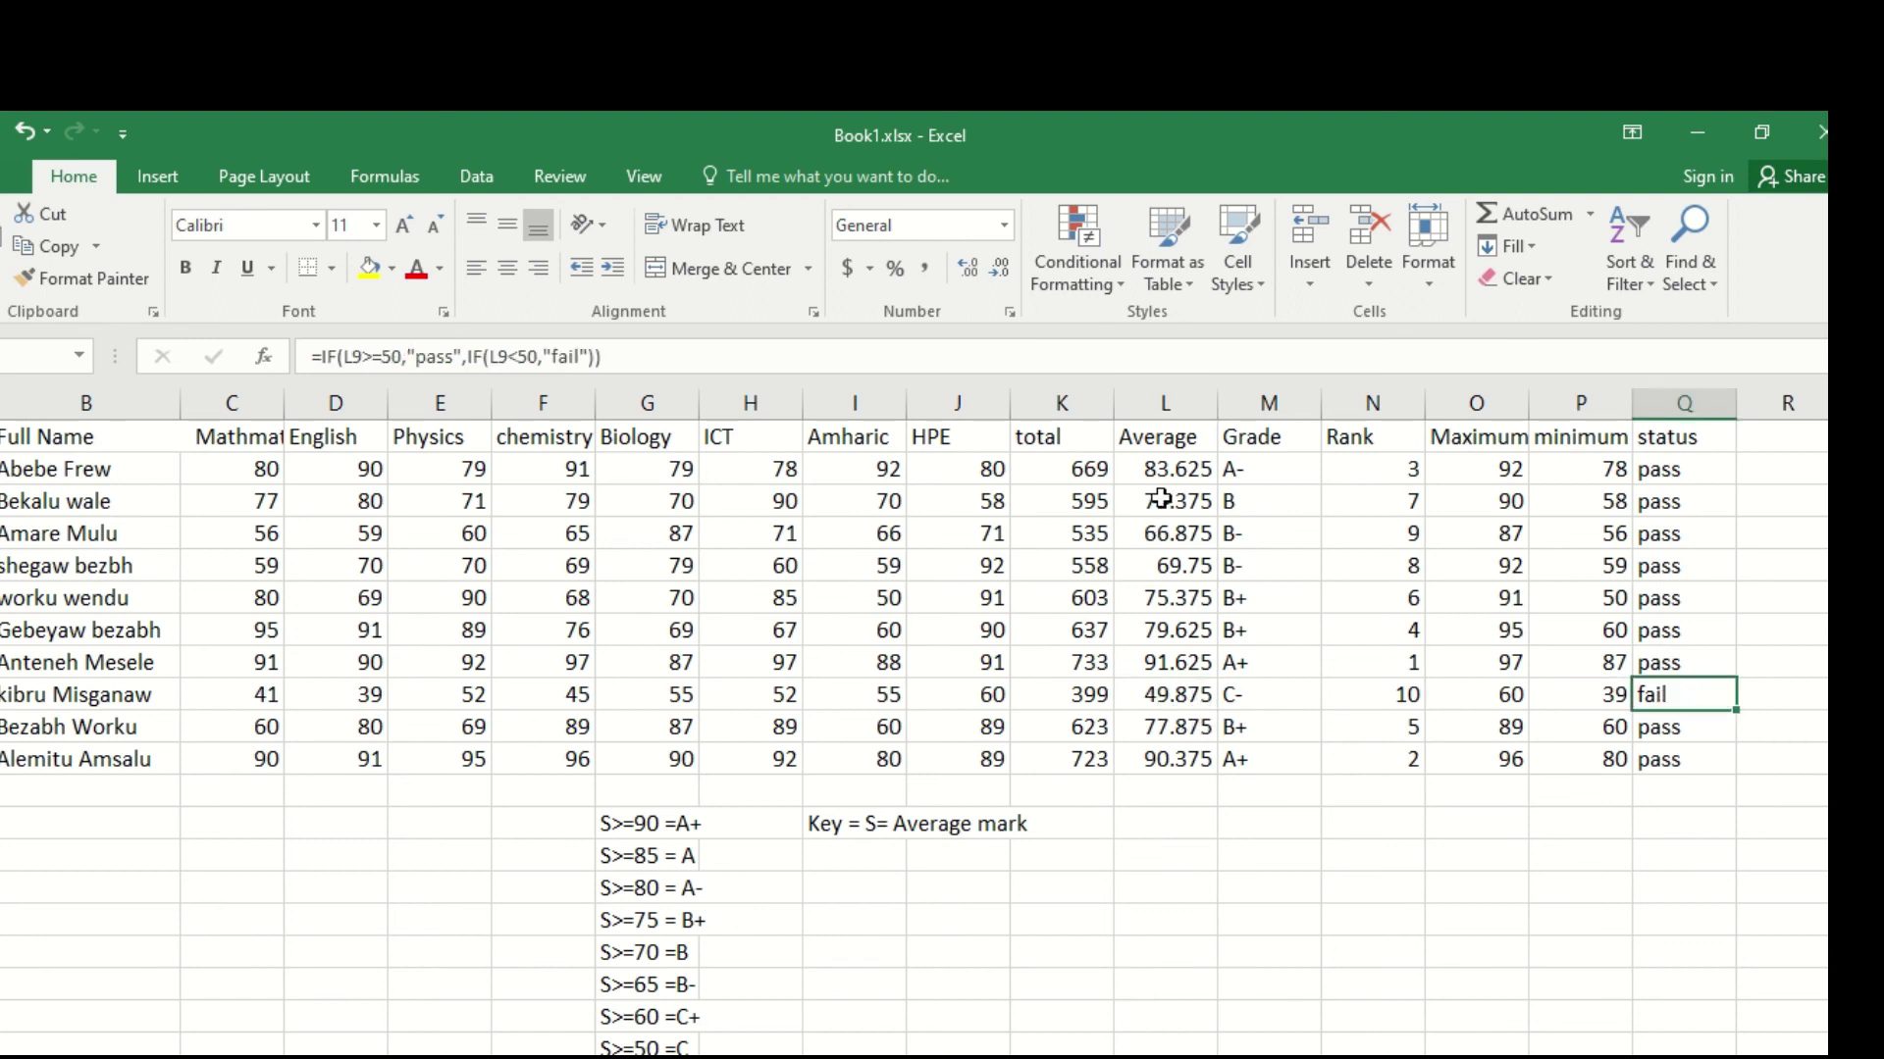